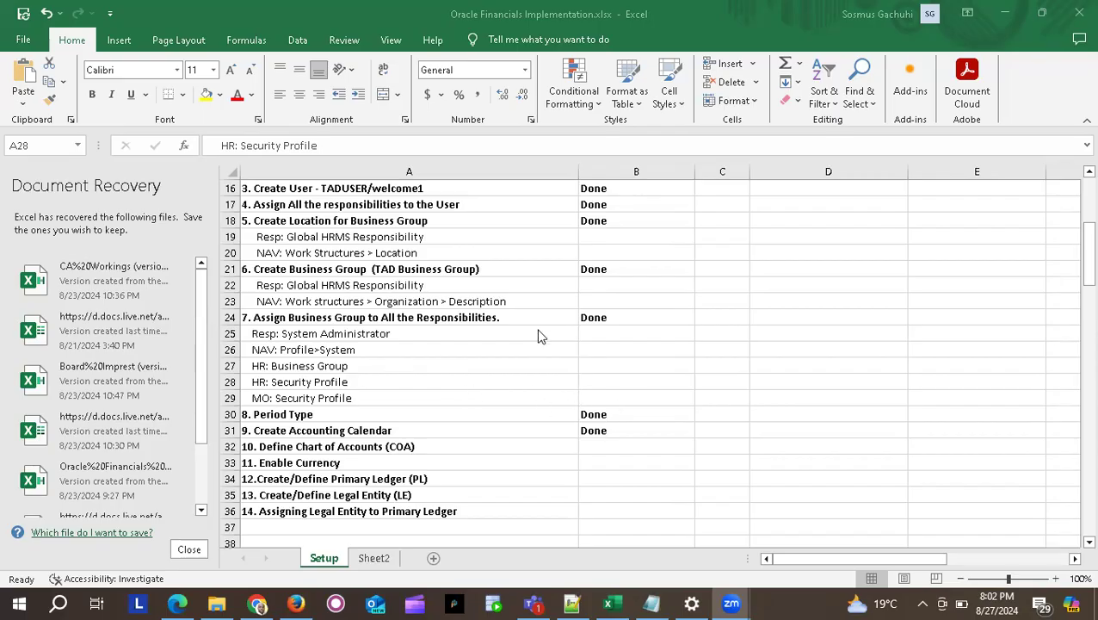
# Look through the setup checklist and select item 10, Define Chart of Accounts (COA).
pyautogui.scroll(-1, 538, 337)
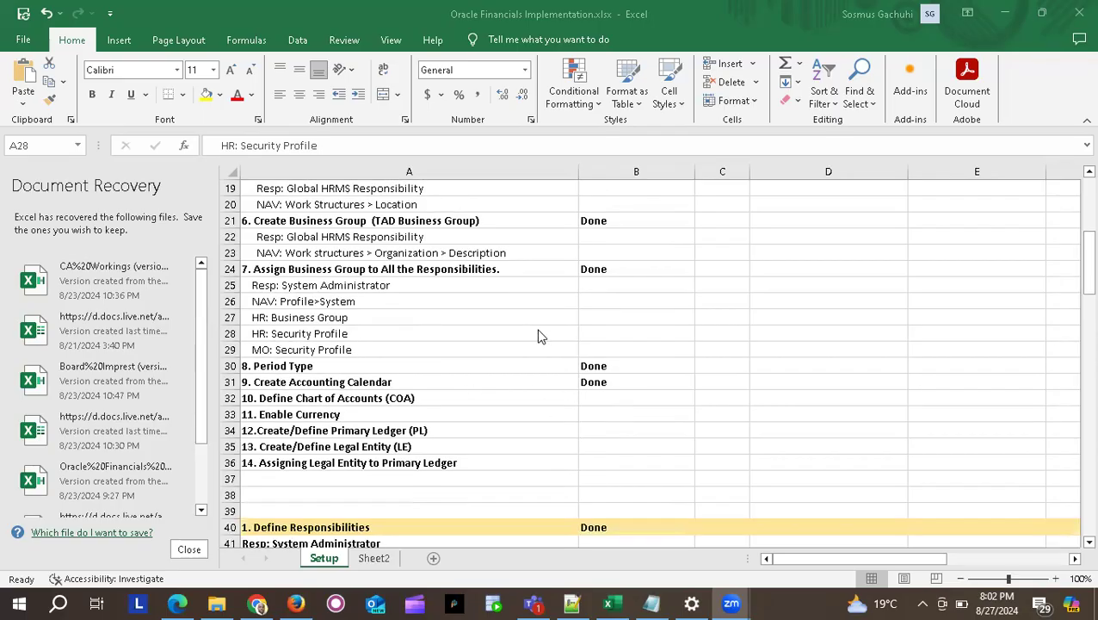
pyautogui.scroll(-2, 538, 337)
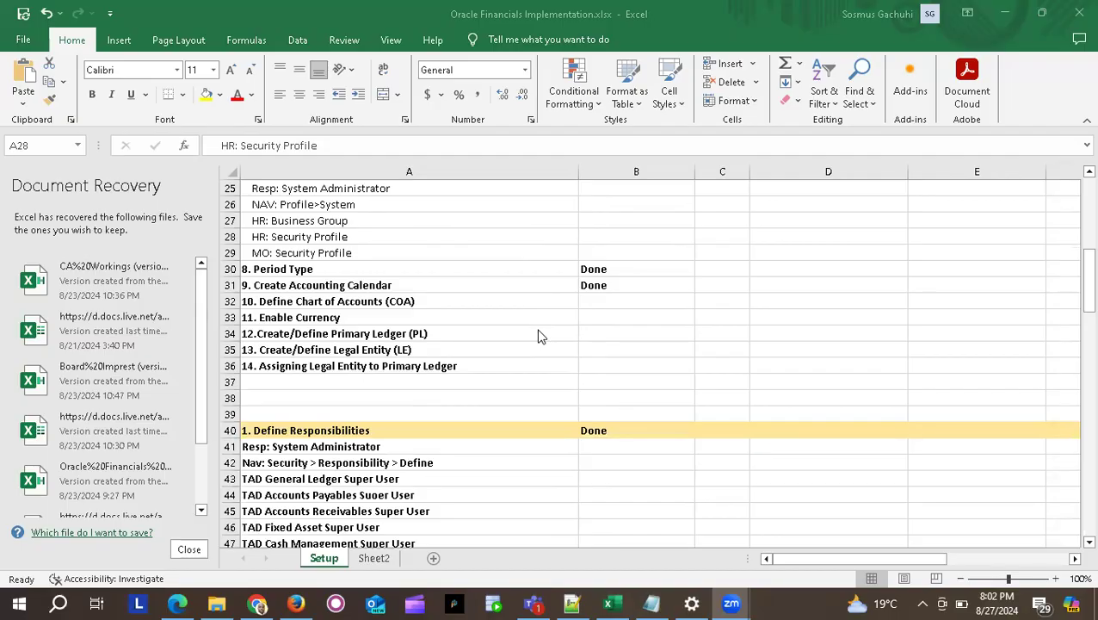
pyautogui.scroll(-2, 538, 337)
pyautogui.scroll(4, 538, 337)
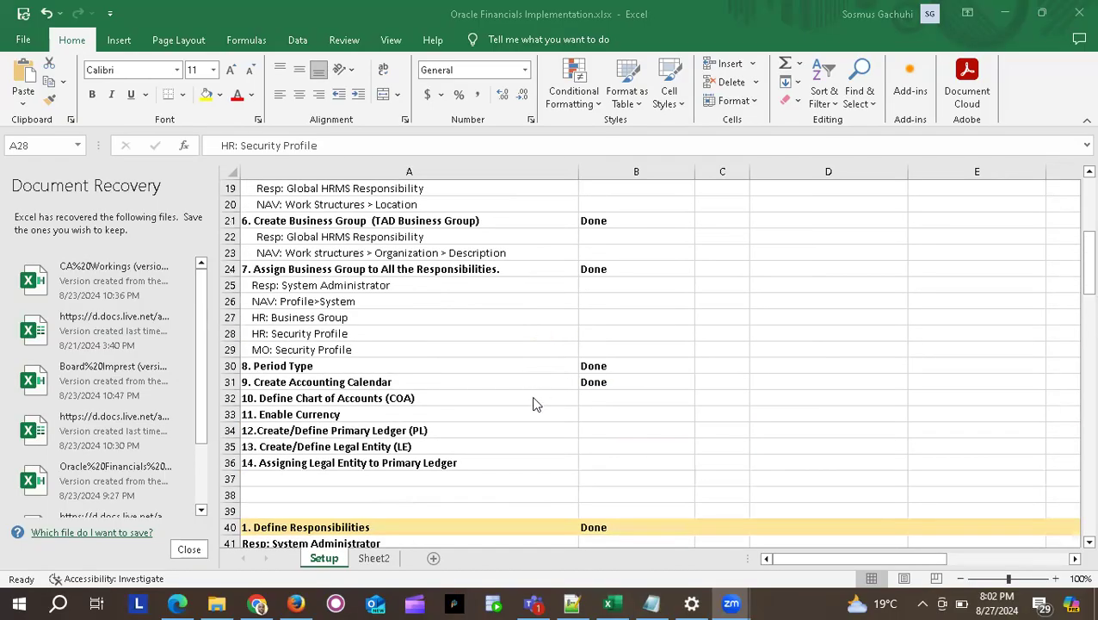
pyautogui.click(426, 404)
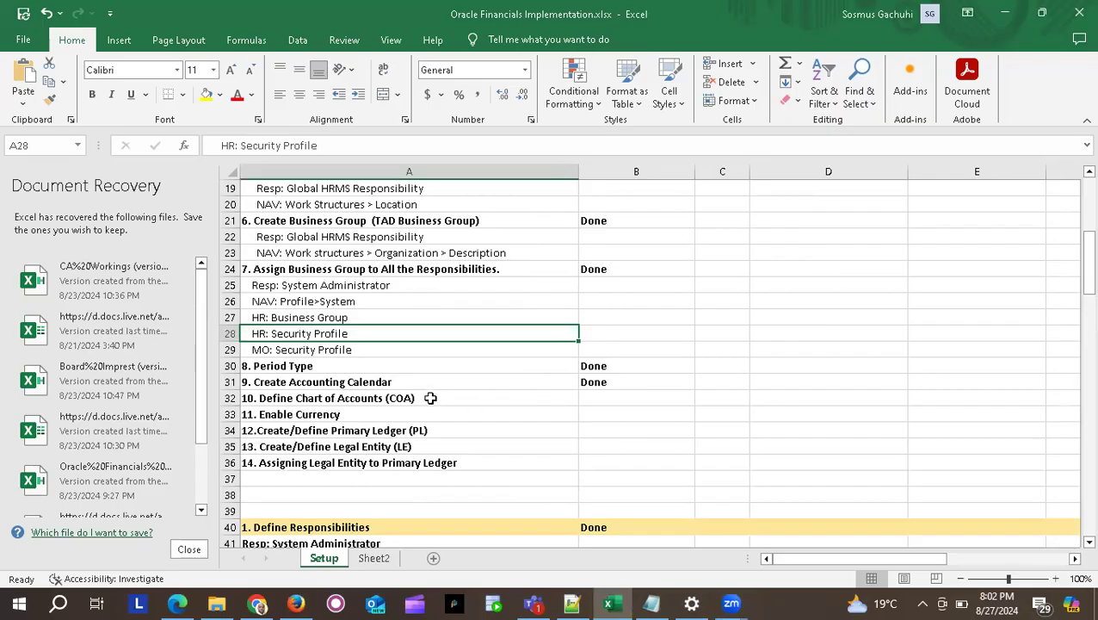
pyautogui.click(433, 397)
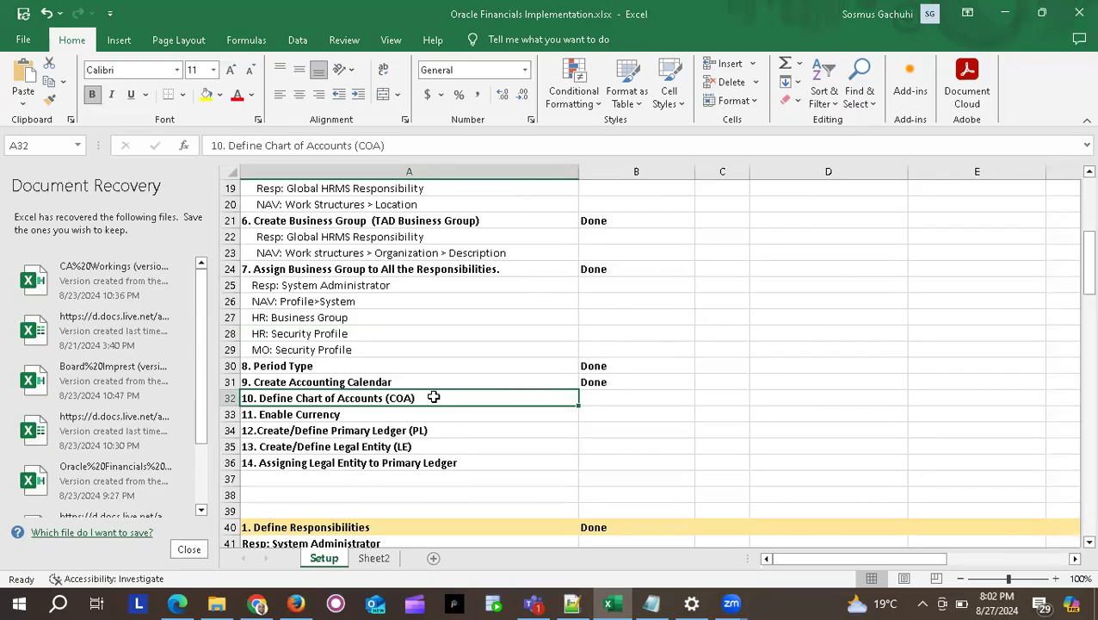
# Review the Define Chart of Accounts section in rows 108 to 114, from General Ledger application access through Value Sets.
pyautogui.scroll(-20, 433, 396)
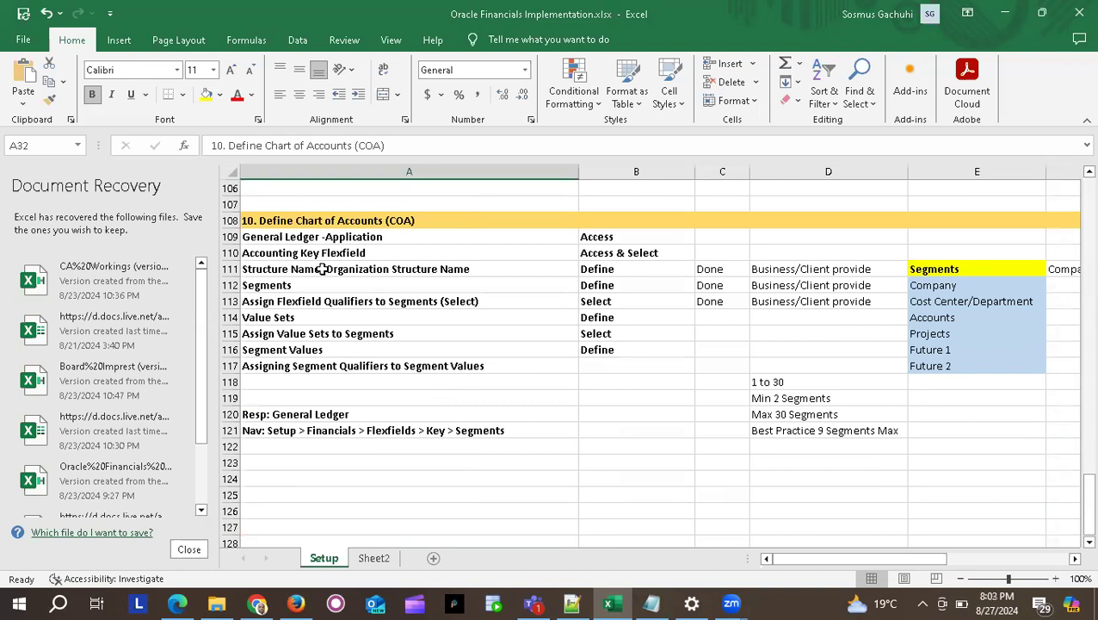
pyautogui.click(345, 238)
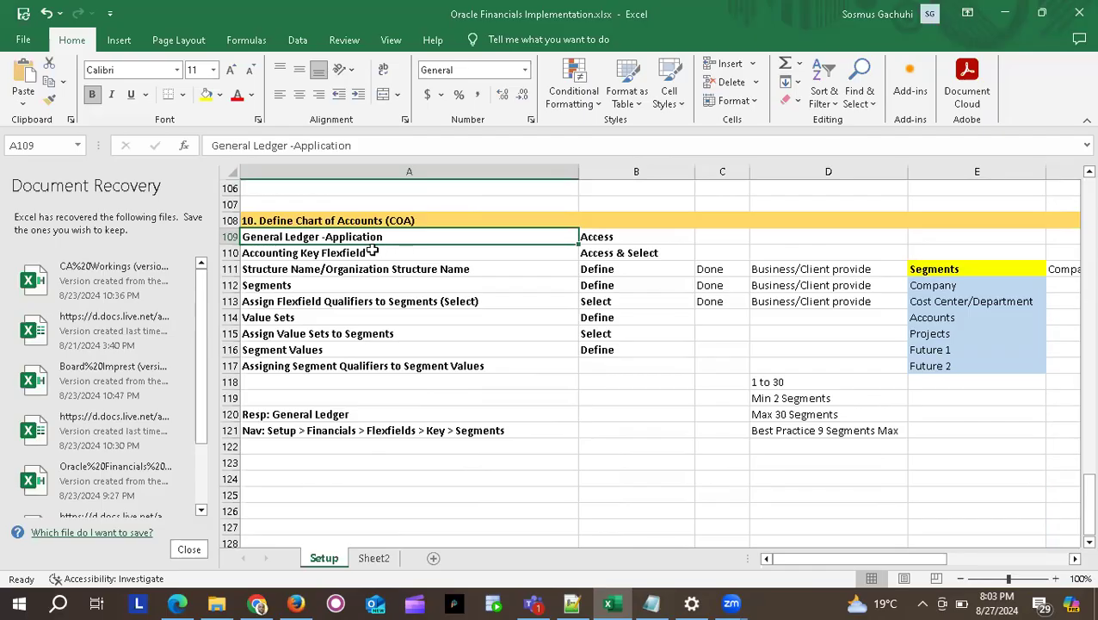
pyautogui.click(379, 252)
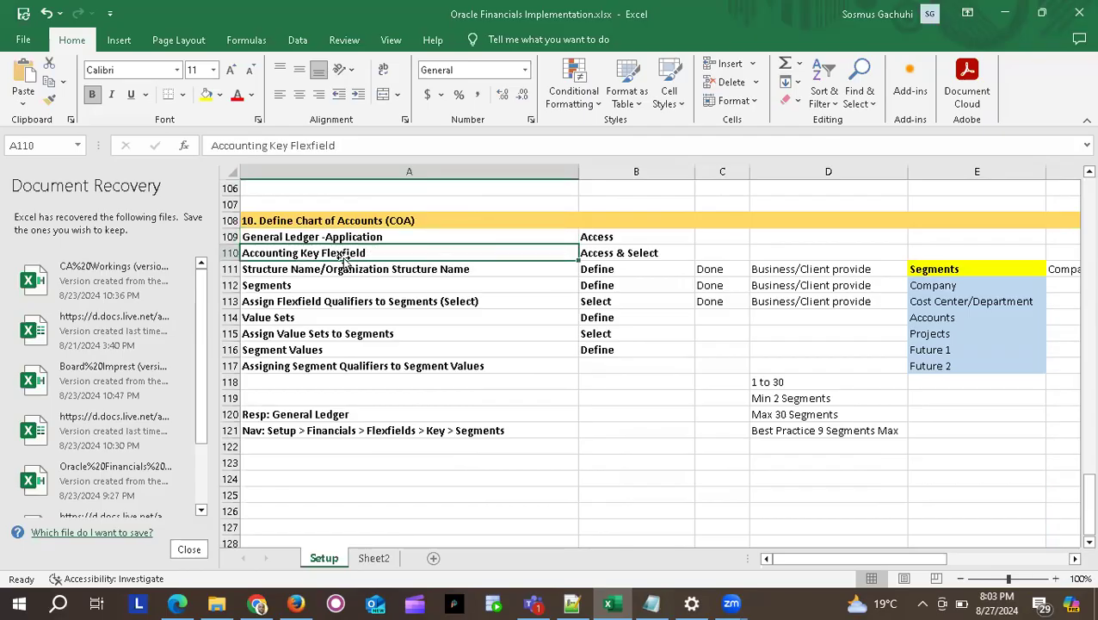
pyautogui.click(596, 237)
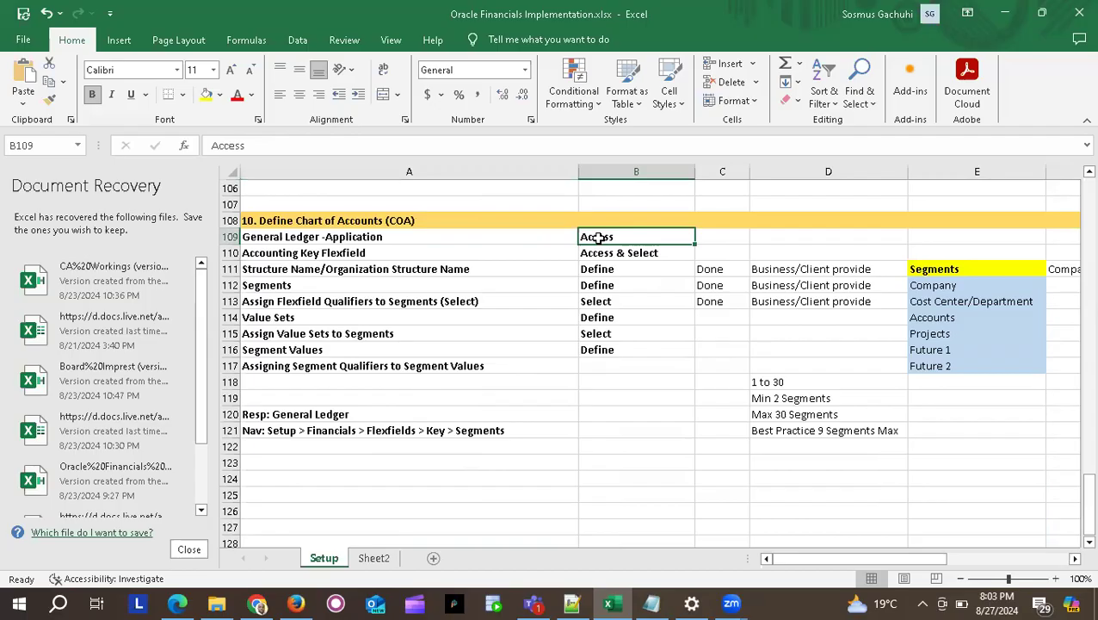
pyautogui.click(605, 251)
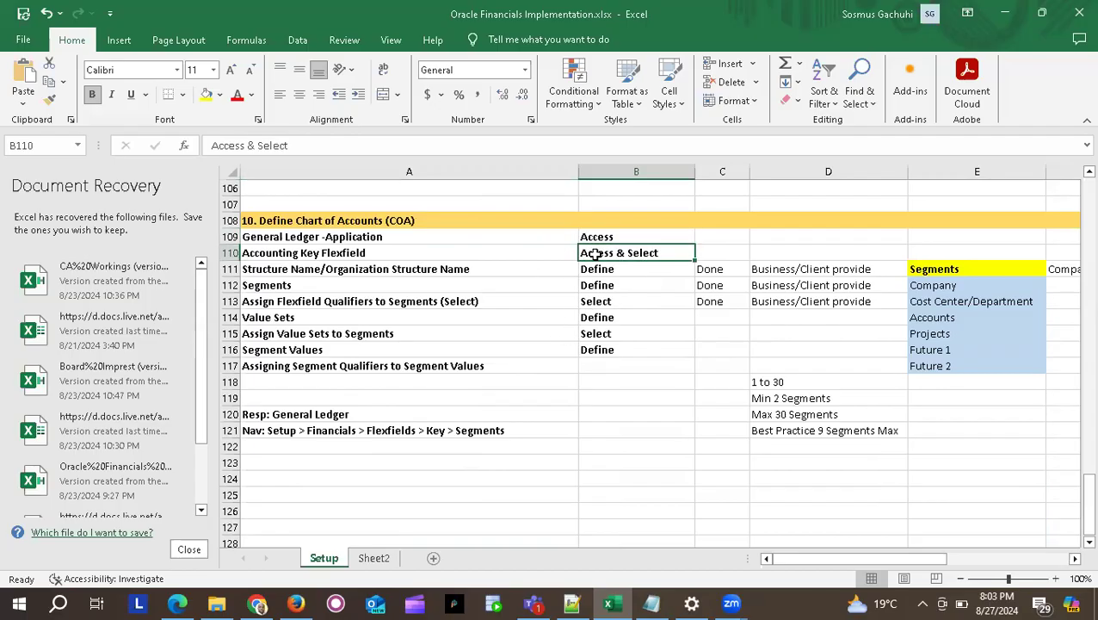
pyautogui.click(479, 273)
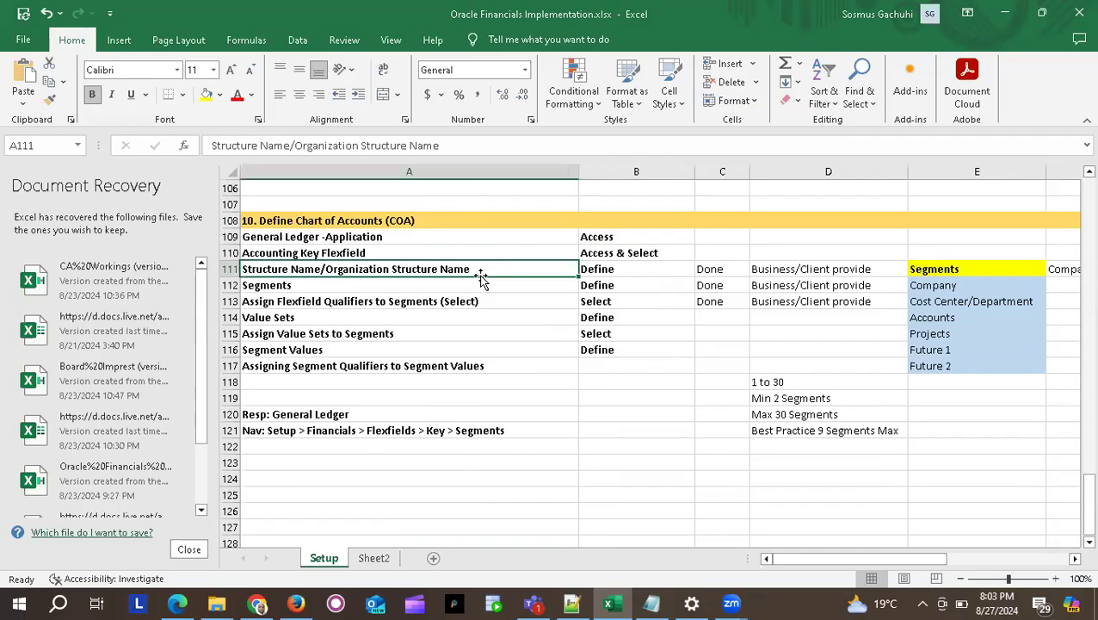
pyautogui.click(403, 301)
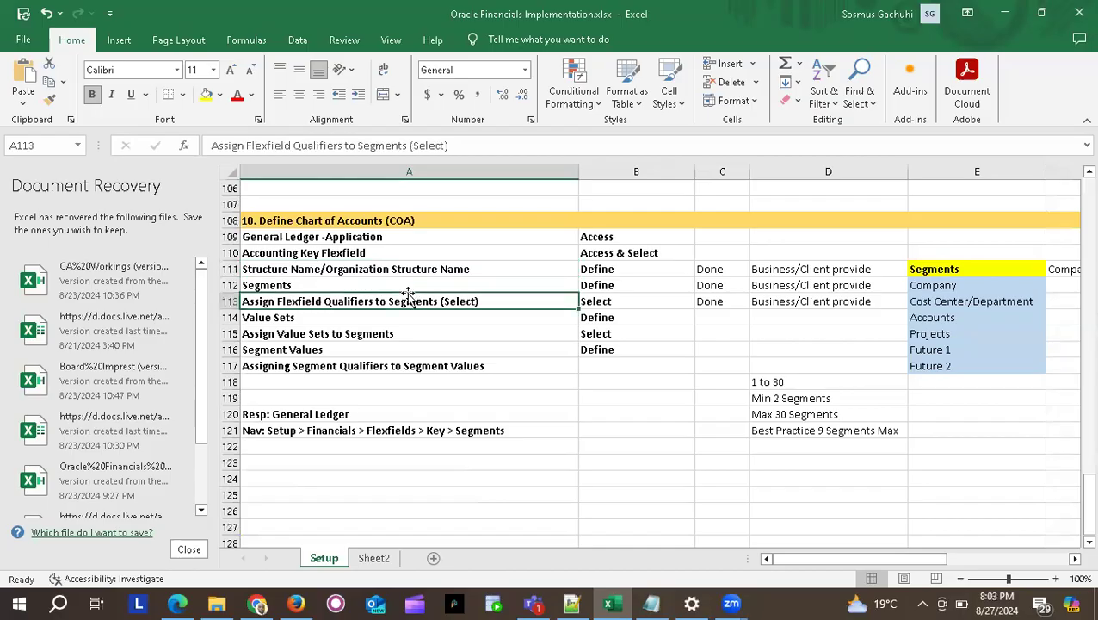
pyautogui.click(388, 288)
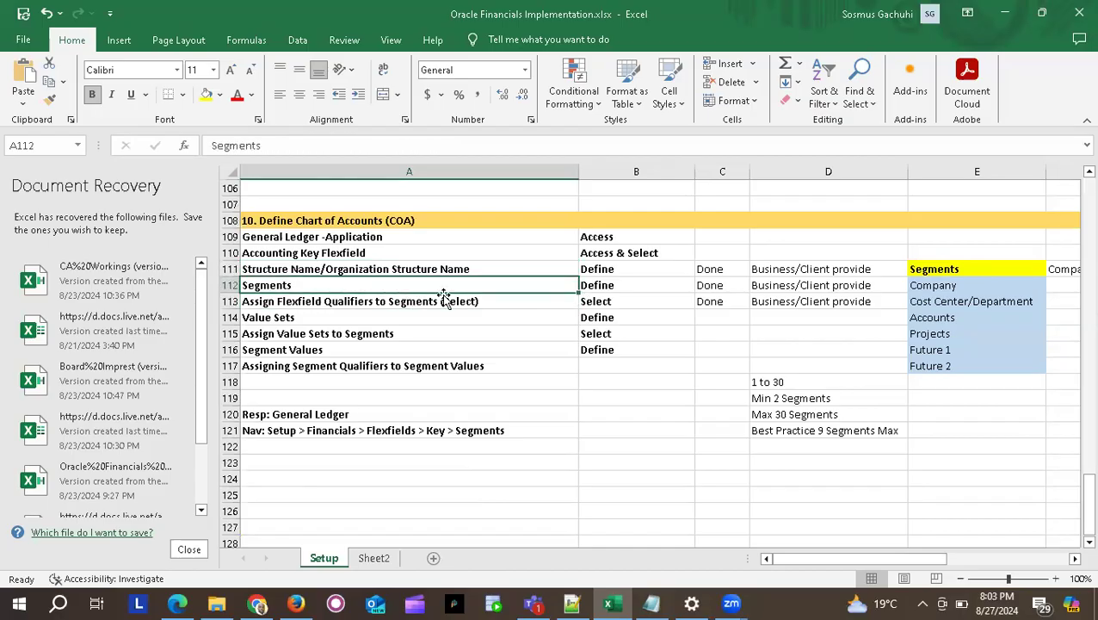
pyautogui.click(360, 303)
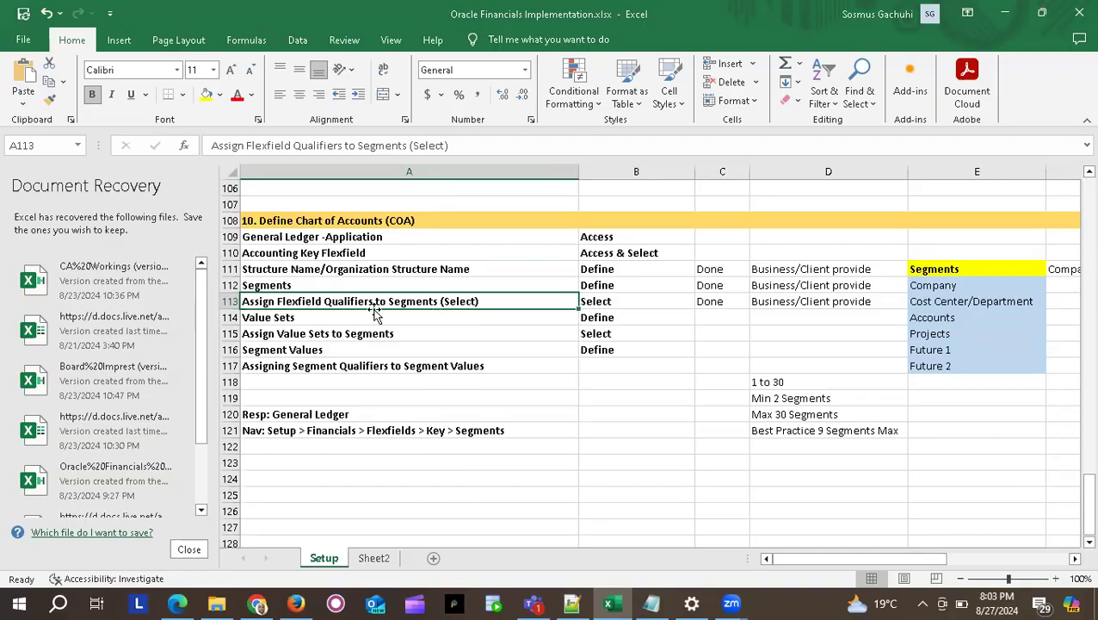
pyautogui.click(322, 317)
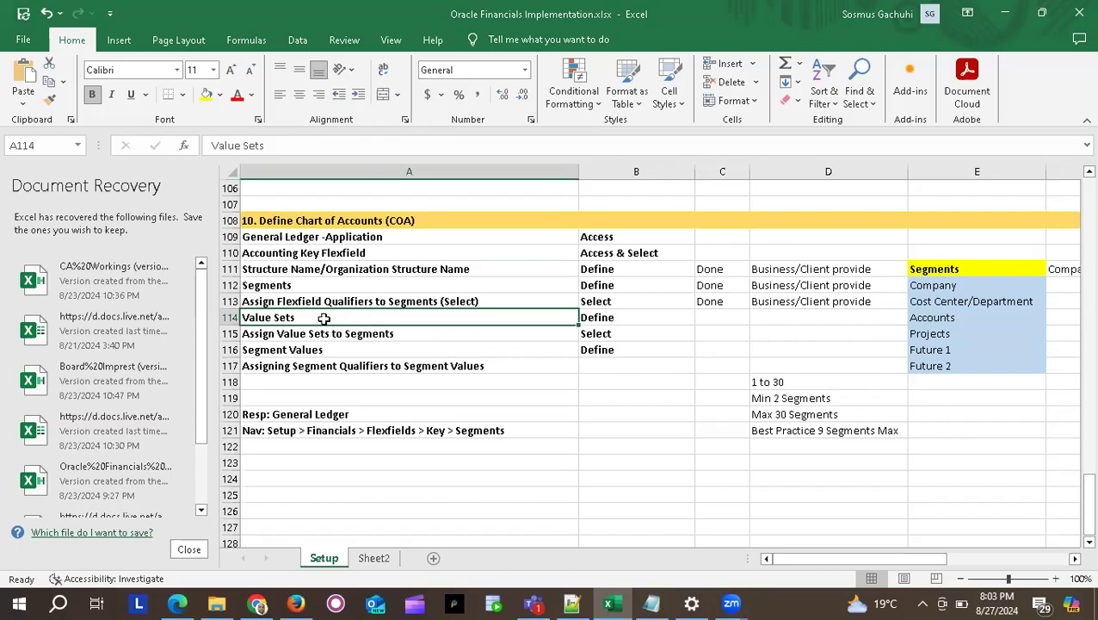
# Close the Document Recovery list and choose to remove the recovered files.
pyautogui.click(188, 549)
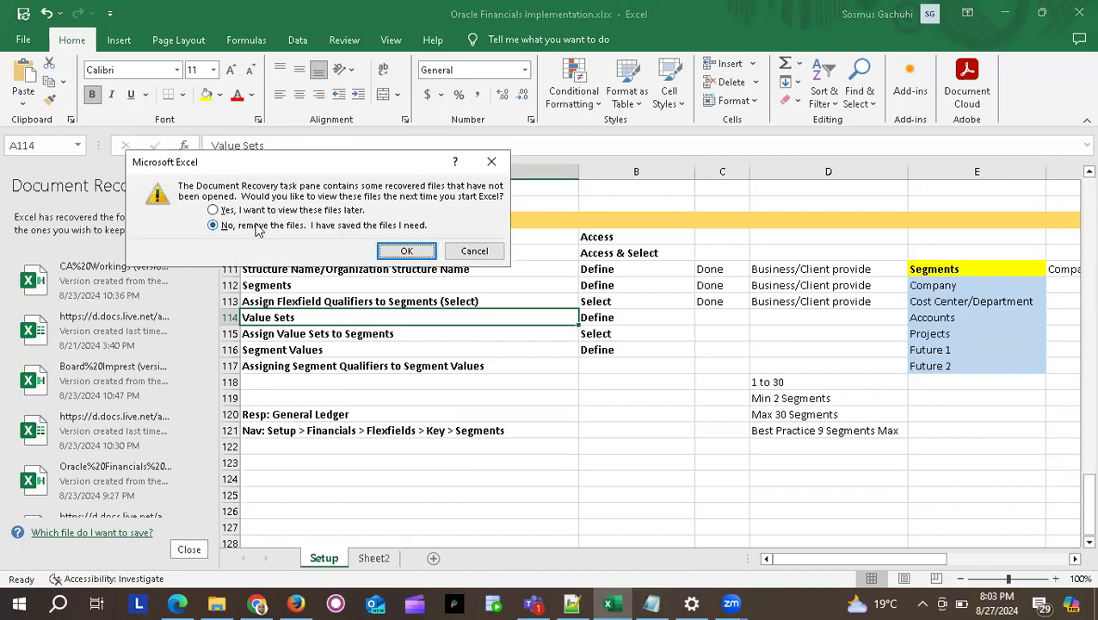
pyautogui.click(398, 250)
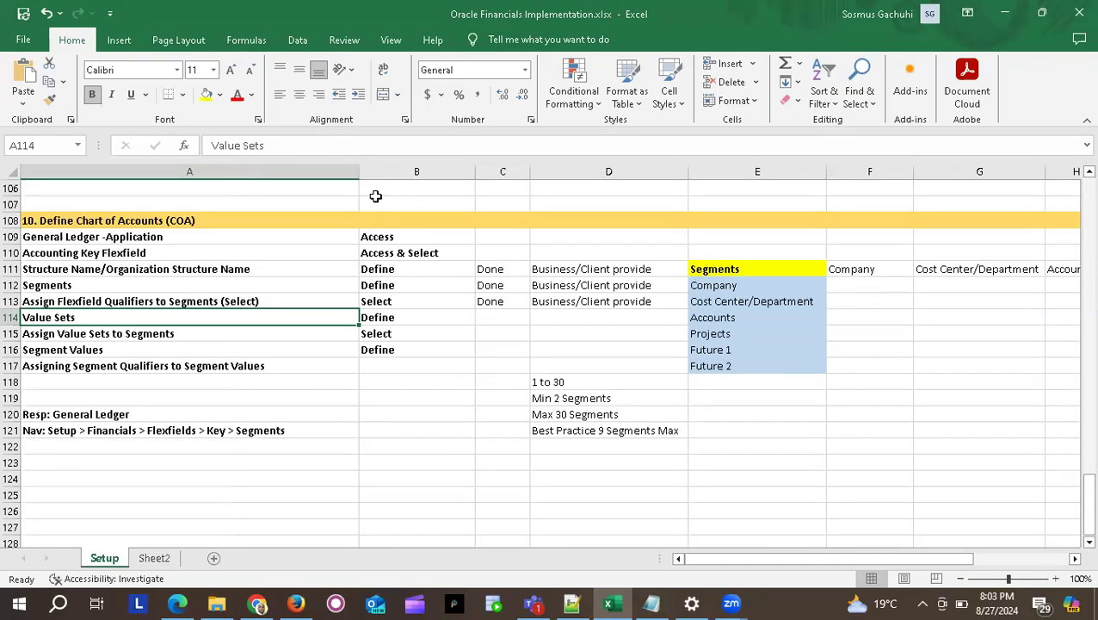
# Examine the Value Sets, Assign Value Sets to Segments and Segment Values tasks in the chart of accounts section.
pyautogui.hotkey('alt', 'Tab')
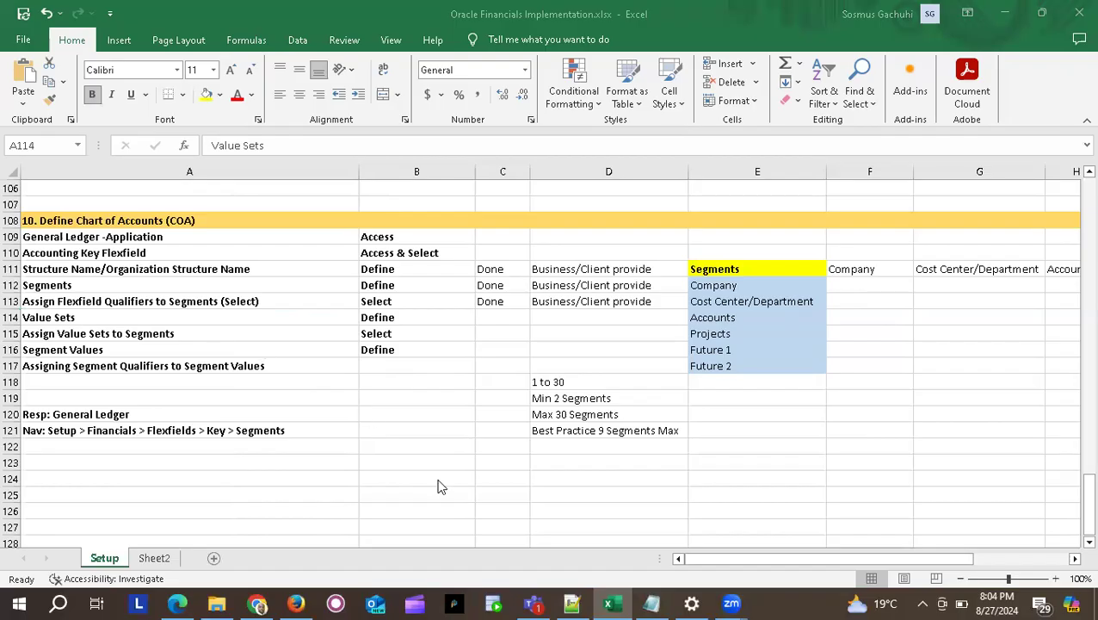
pyautogui.click(71, 315)
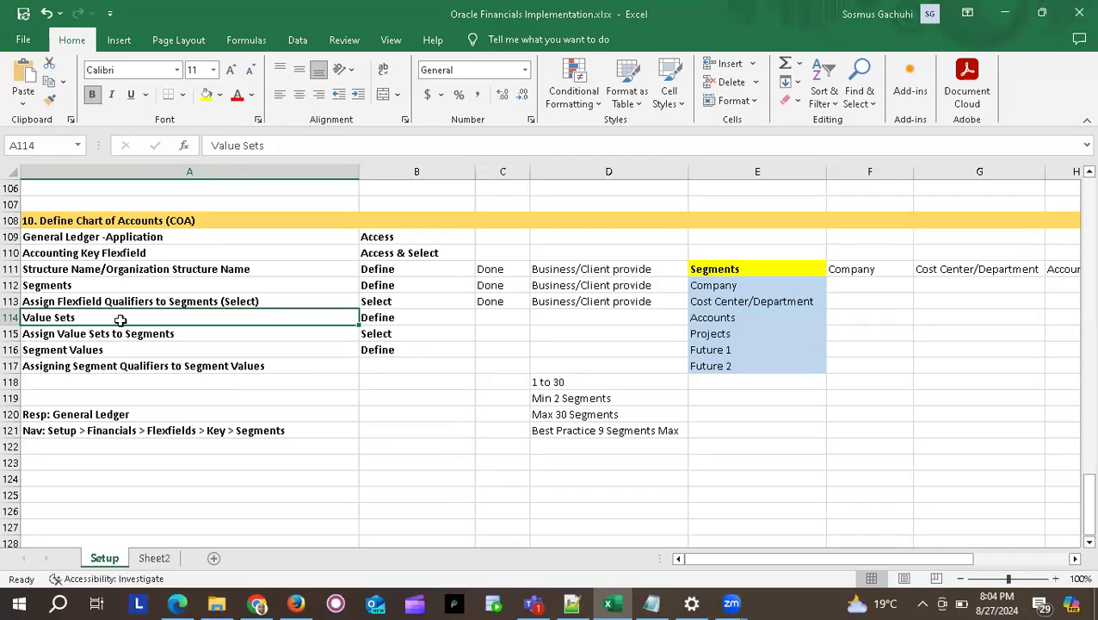
pyautogui.click(147, 336)
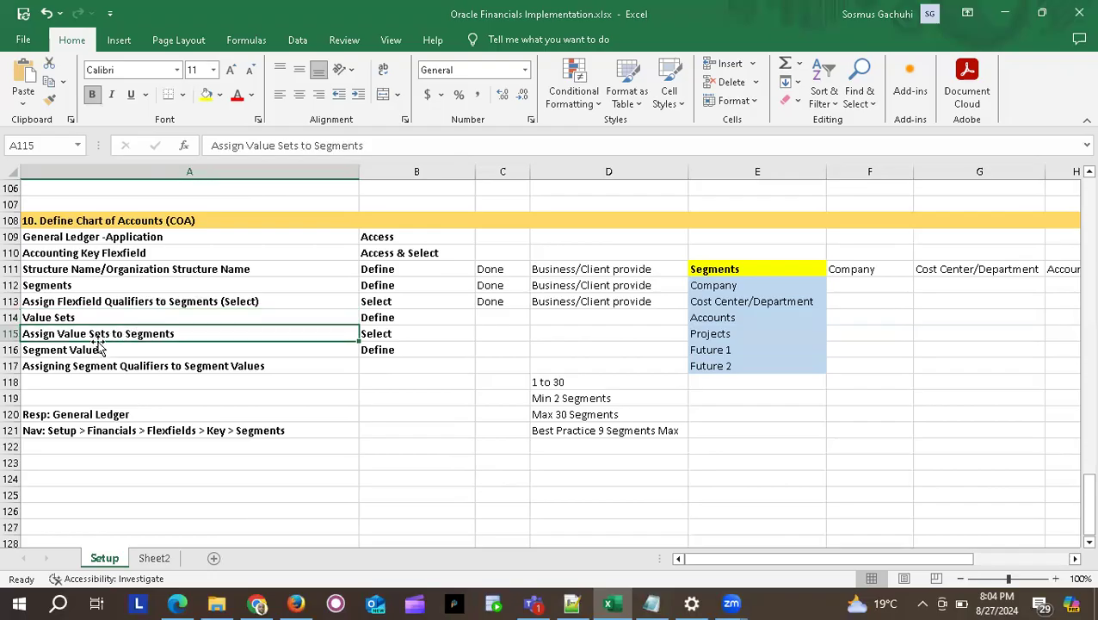
pyautogui.click(143, 349)
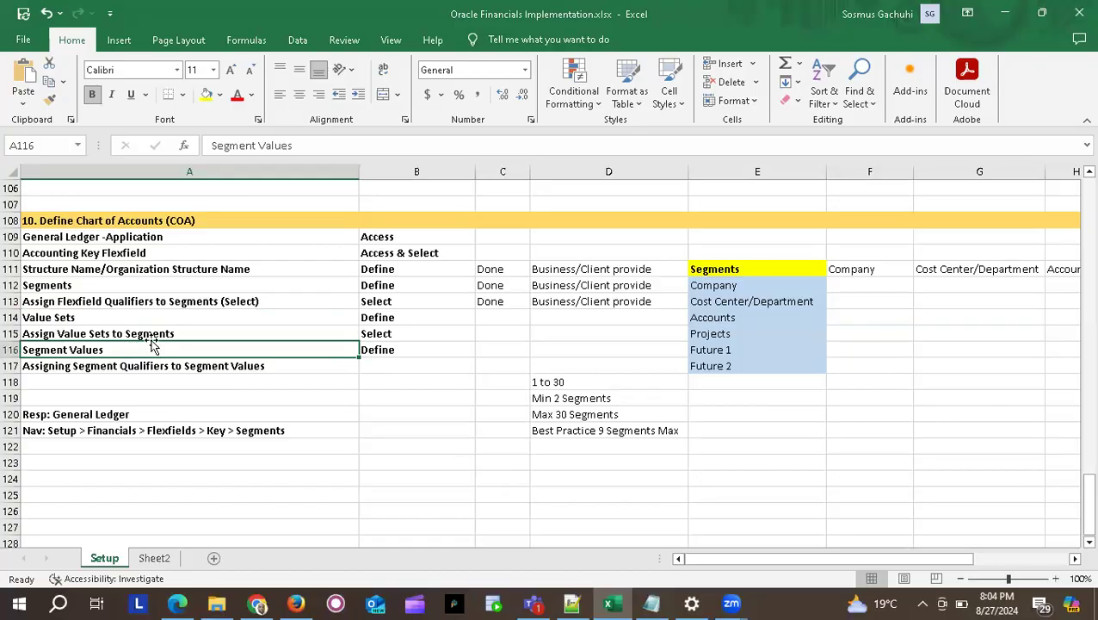
pyautogui.click(160, 336)
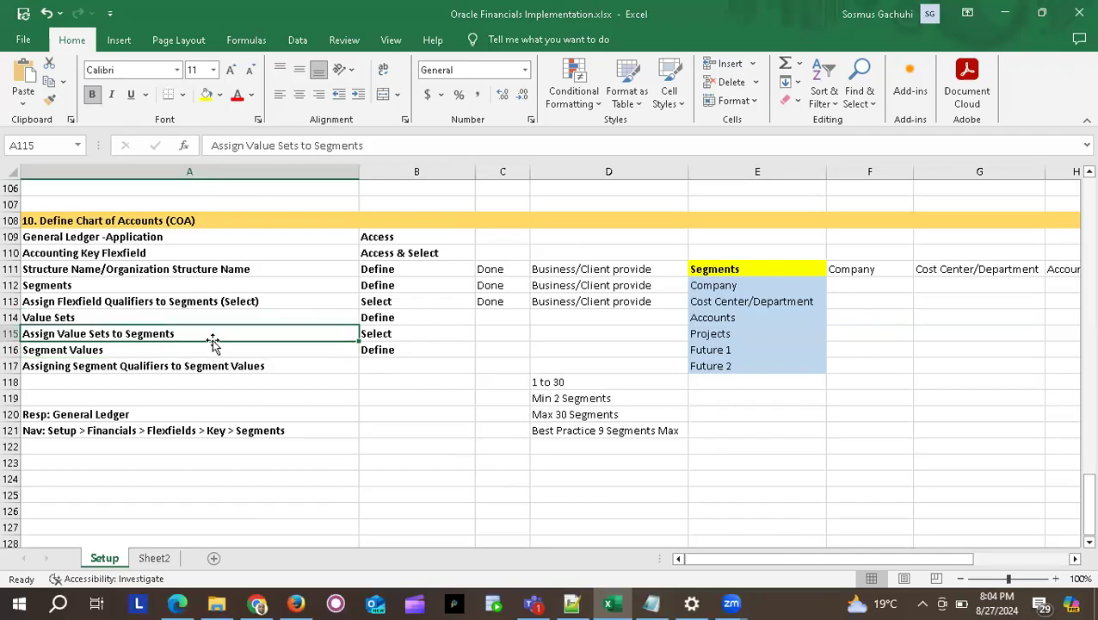
pyautogui.click(181, 318)
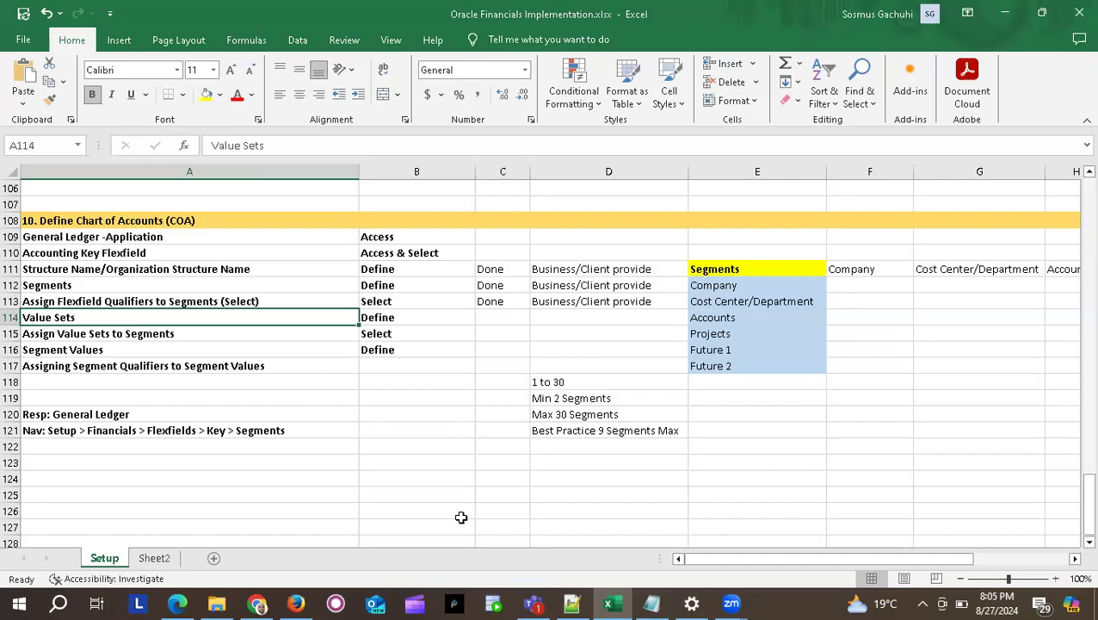
# Switch to the Notepad notes and examine the sample Company, Cost Center and Accounts segment values.
pyautogui.click(652, 602)
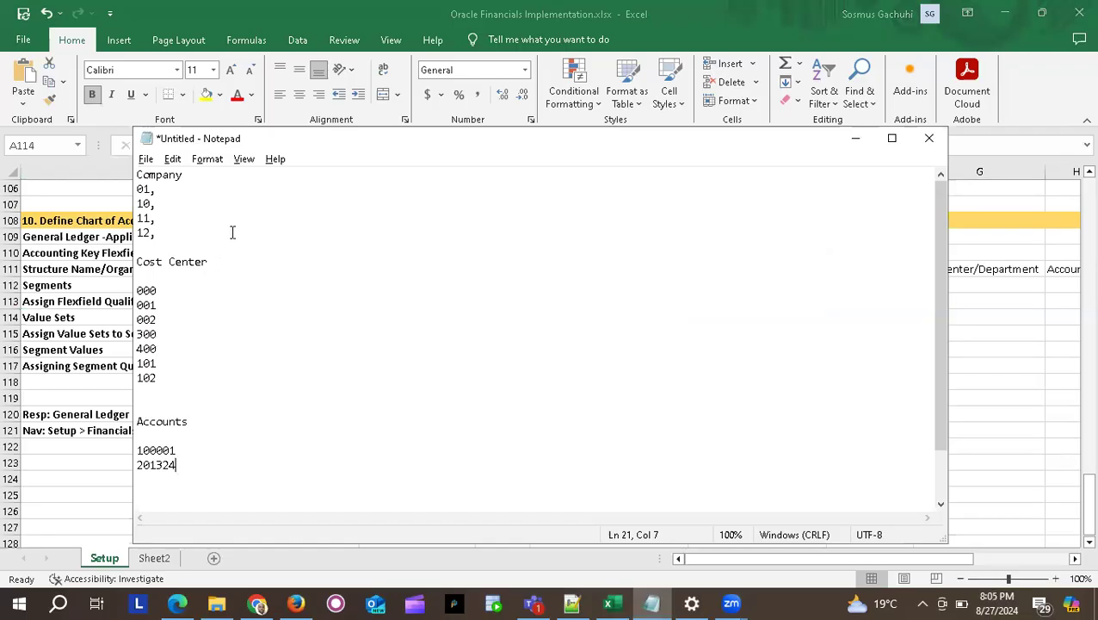
pyautogui.click(170, 207)
pyautogui.click(185, 466)
pyautogui.click(231, 262)
pyautogui.click(213, 175)
pyautogui.click(161, 191)
pyautogui.click(171, 289)
pyautogui.click(192, 430)
# Switch to Firefox and open the AppsLocalLogin.jsp login page of the ebs132-app demo server from the address suggestions for "dem".
pyautogui.click(295, 603)
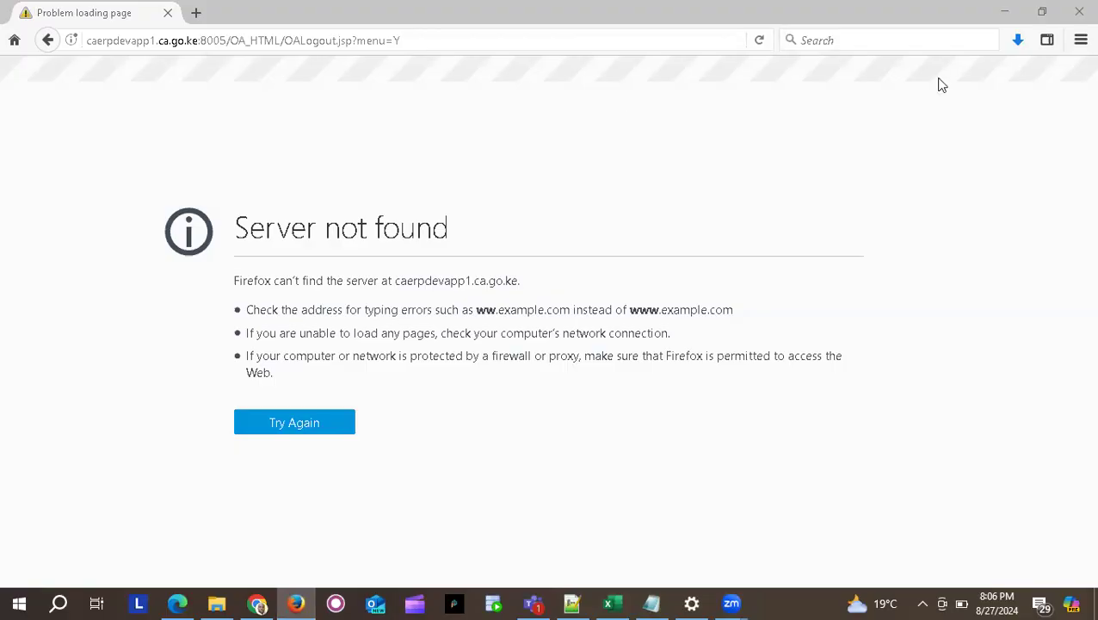
pyautogui.click(423, 37)
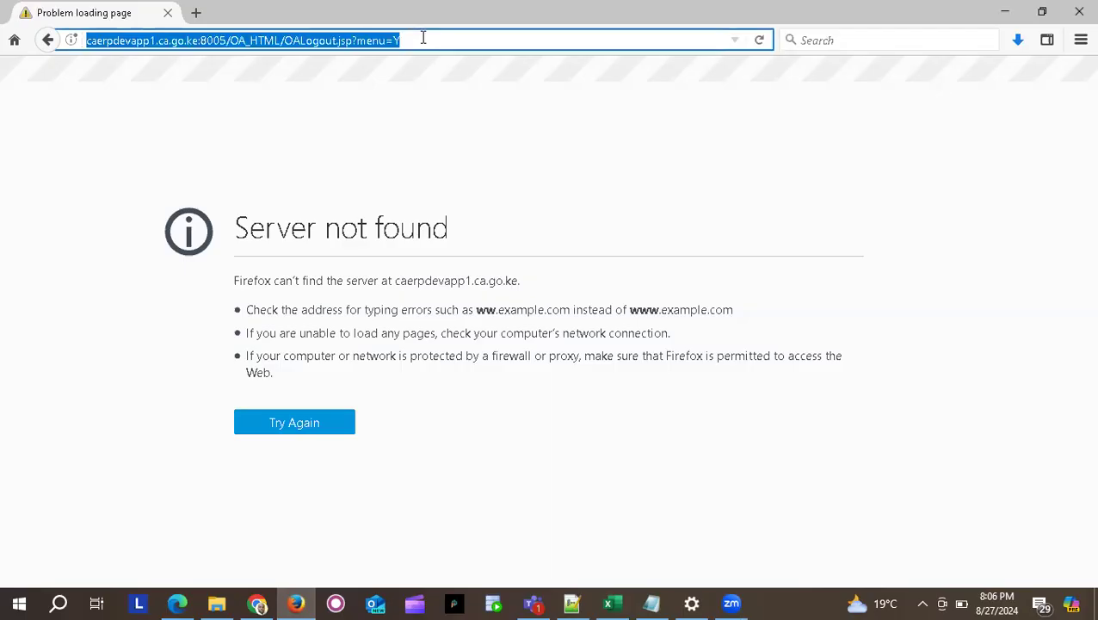
pyautogui.write('dem')
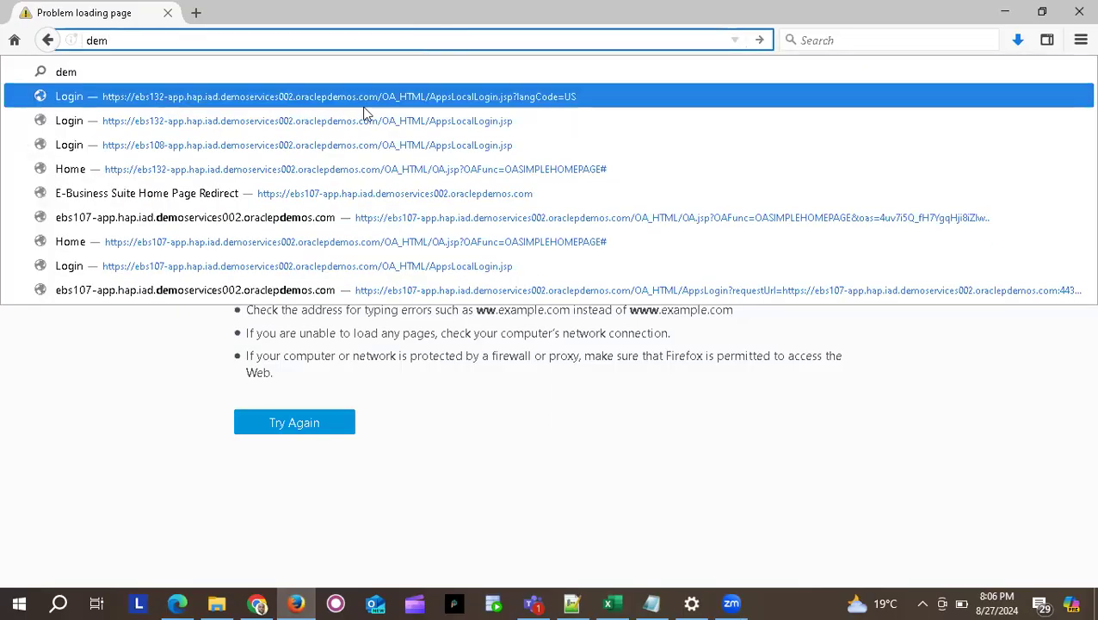
pyautogui.click(265, 122)
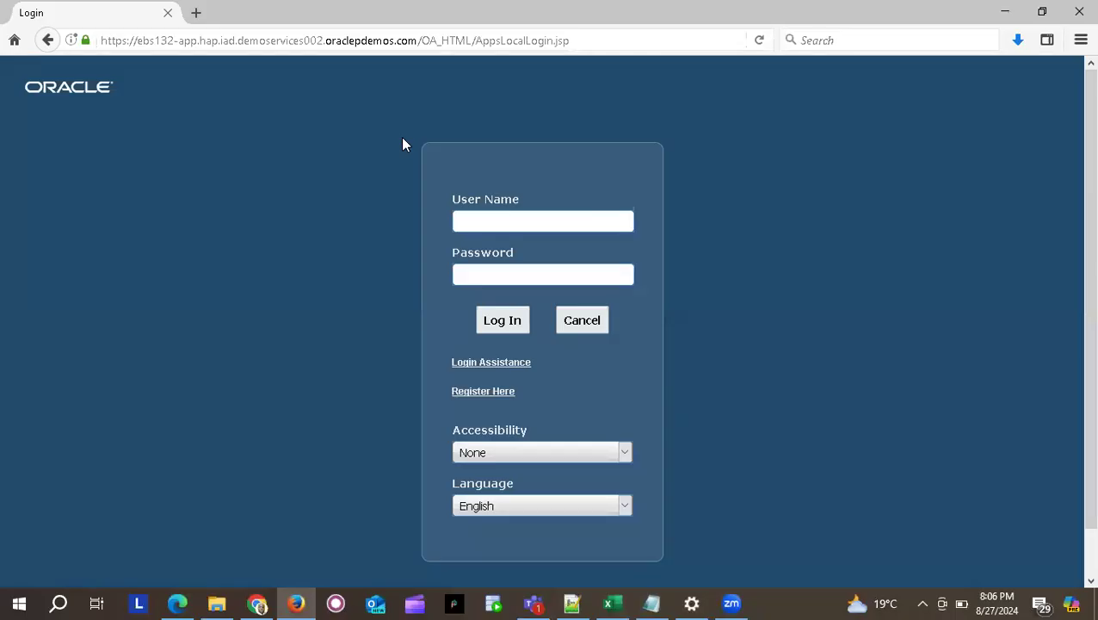
# Log in to Oracle E-Business Suite with the user name taduser and the account password.
pyautogui.write('taduser')
pyautogui.press('Tab')
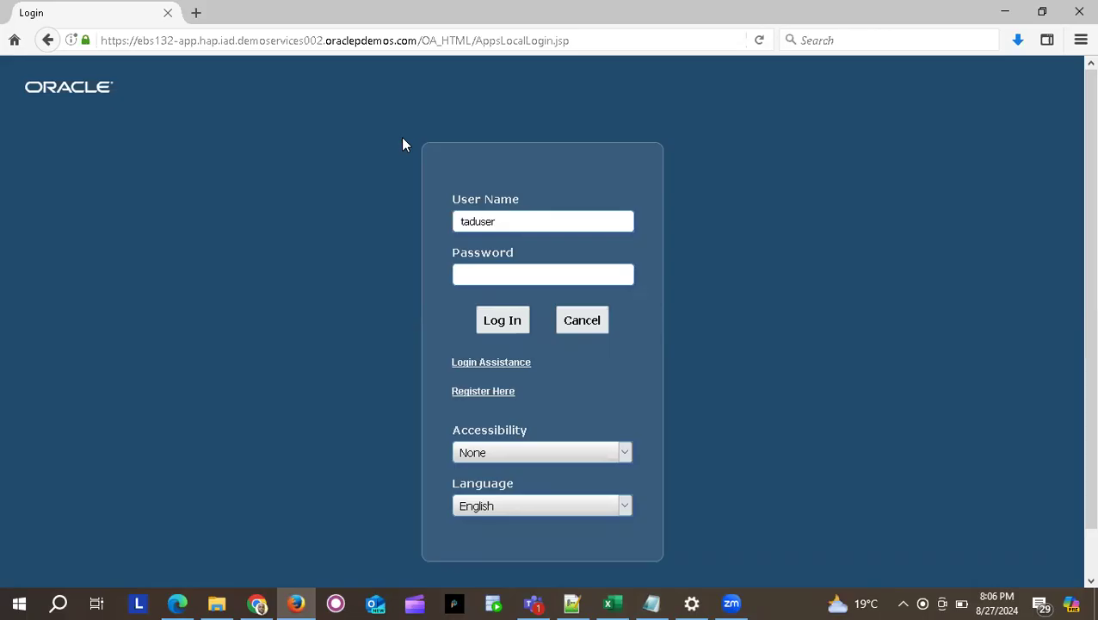
pyautogui.write('••••••••')
pyautogui.press('Return')
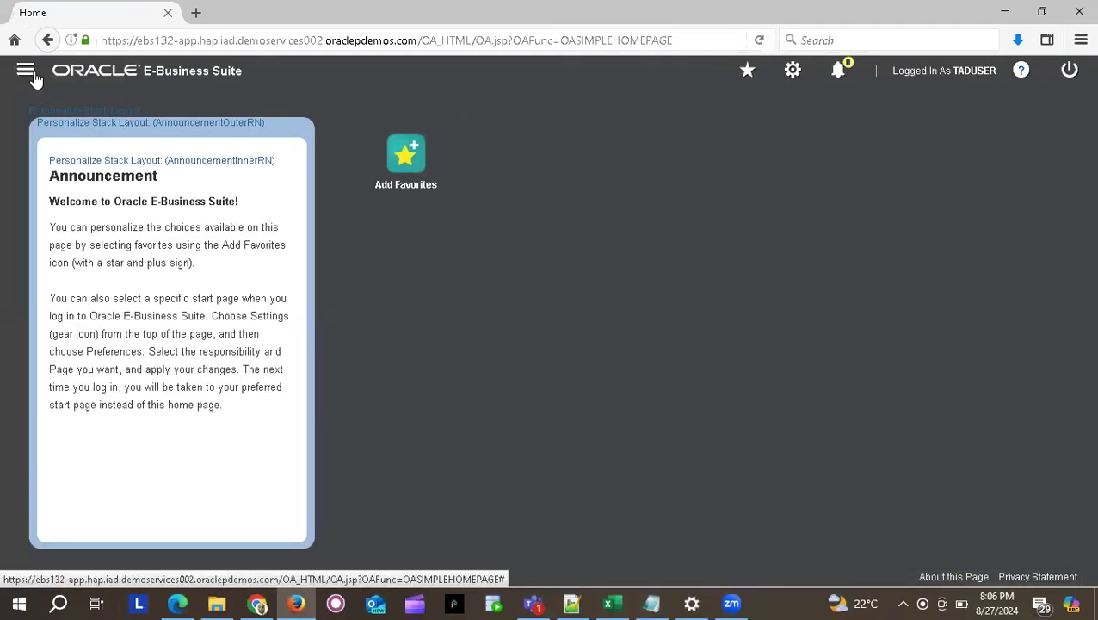
# Check the workbook's navigation path to the key flexfield segments and expand the TAD General Ledger Super User responsibility in E-Business Suite.
pyautogui.click(26, 72)
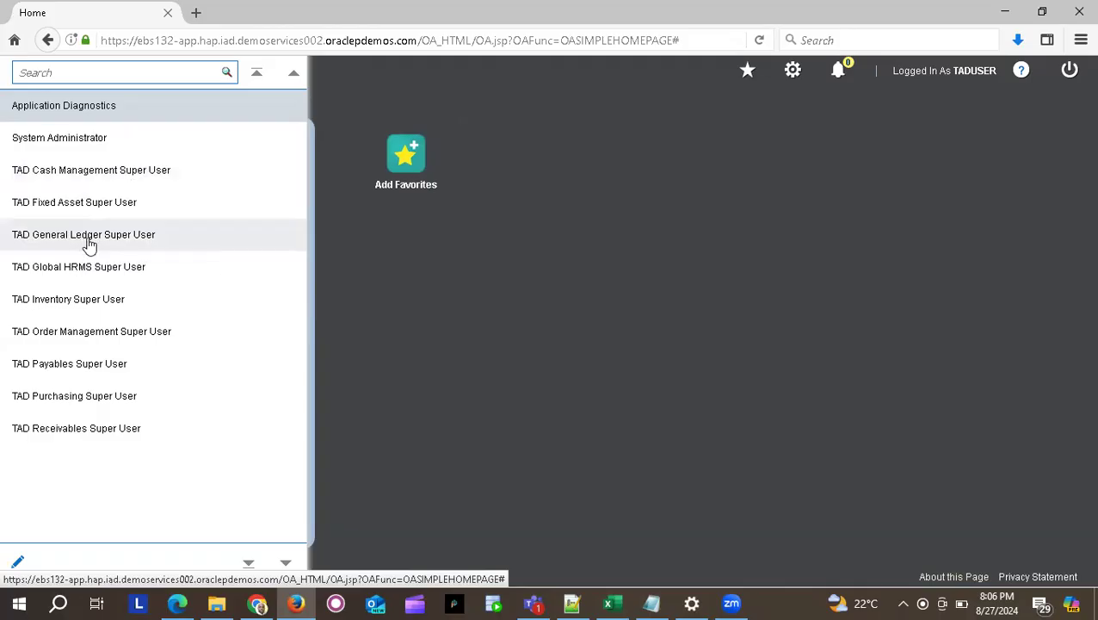
pyautogui.hotkey('alt', 'Tab')
pyautogui.hotkey('alt', 'Tab')
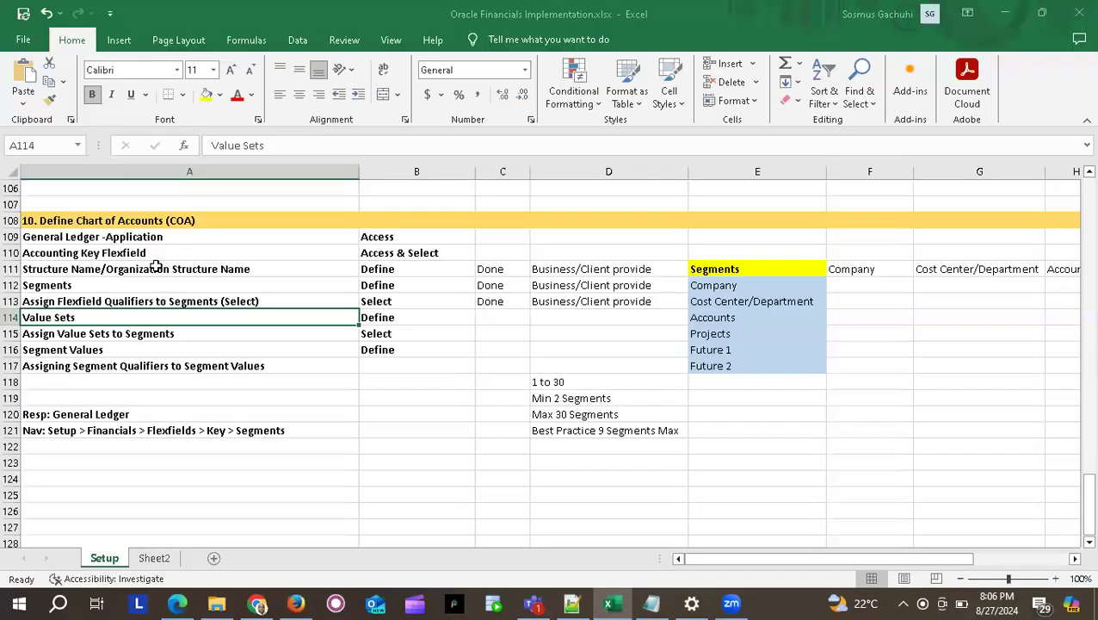
pyautogui.click(132, 432)
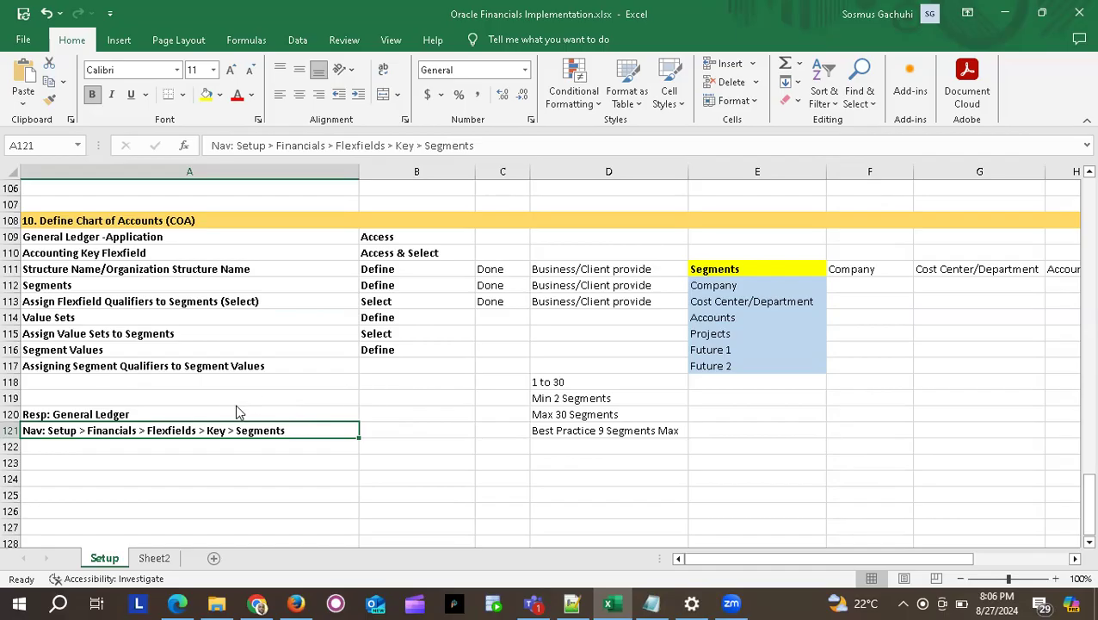
pyautogui.hotkey('alt', 'Tab')
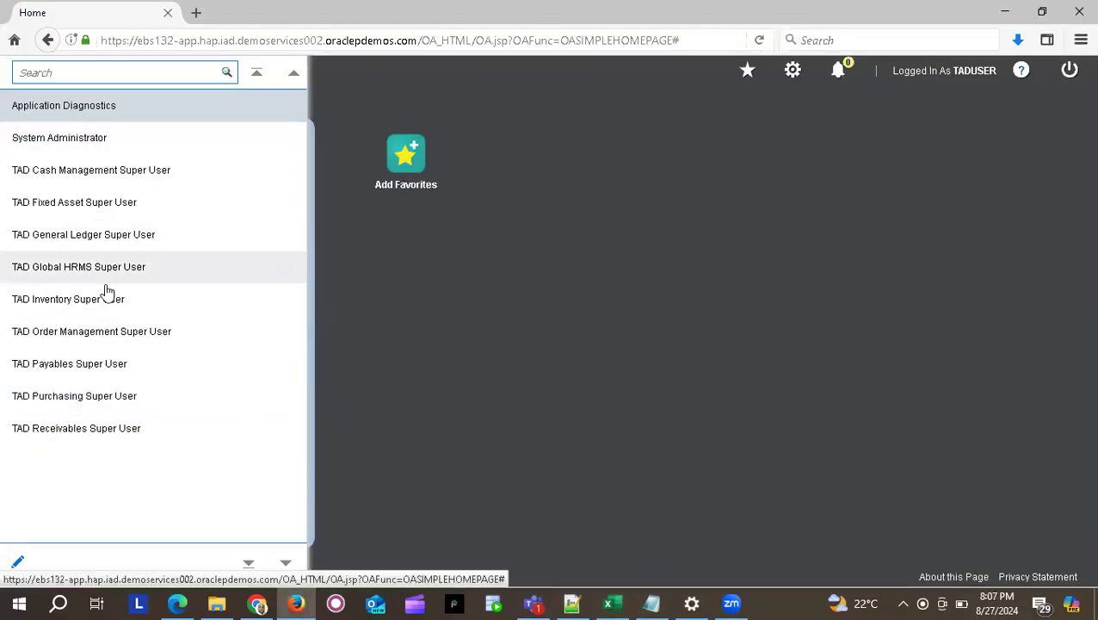
pyautogui.click(101, 243)
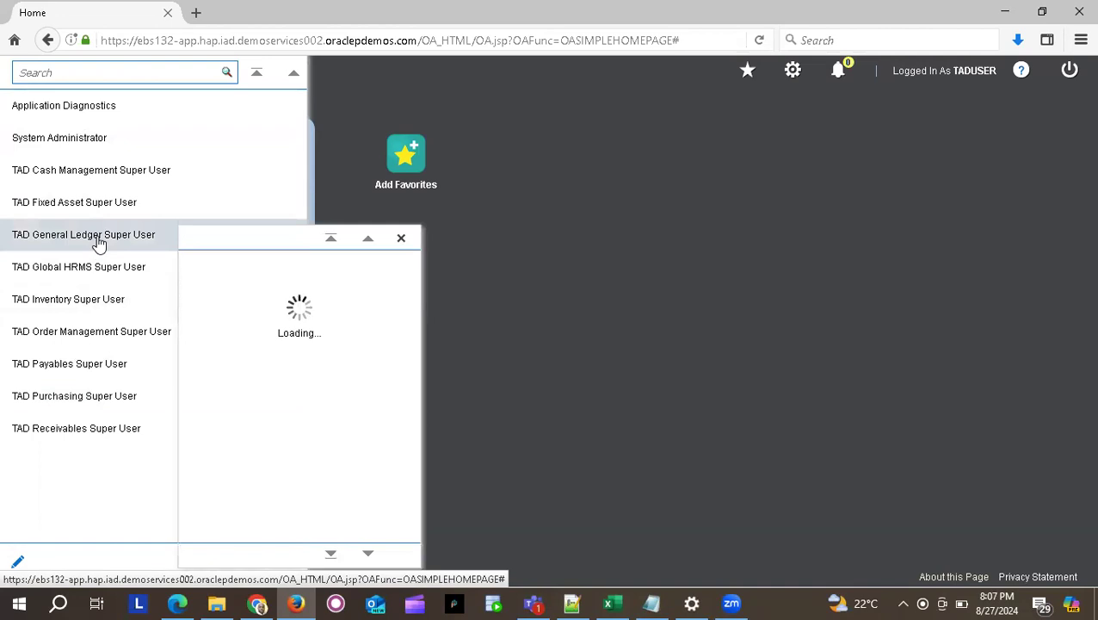
# Open the key flexfield Segments function under Setup, Financials, Flexfields in the TAD General Ledger Super User responsibility.
pyautogui.click(218, 428)
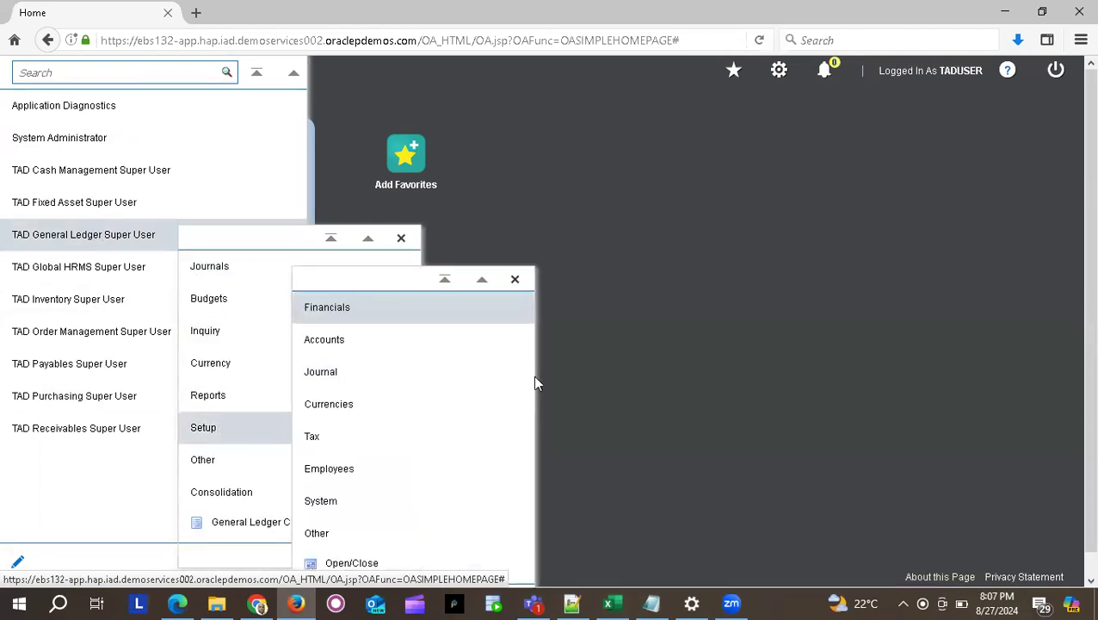
pyautogui.click(342, 308)
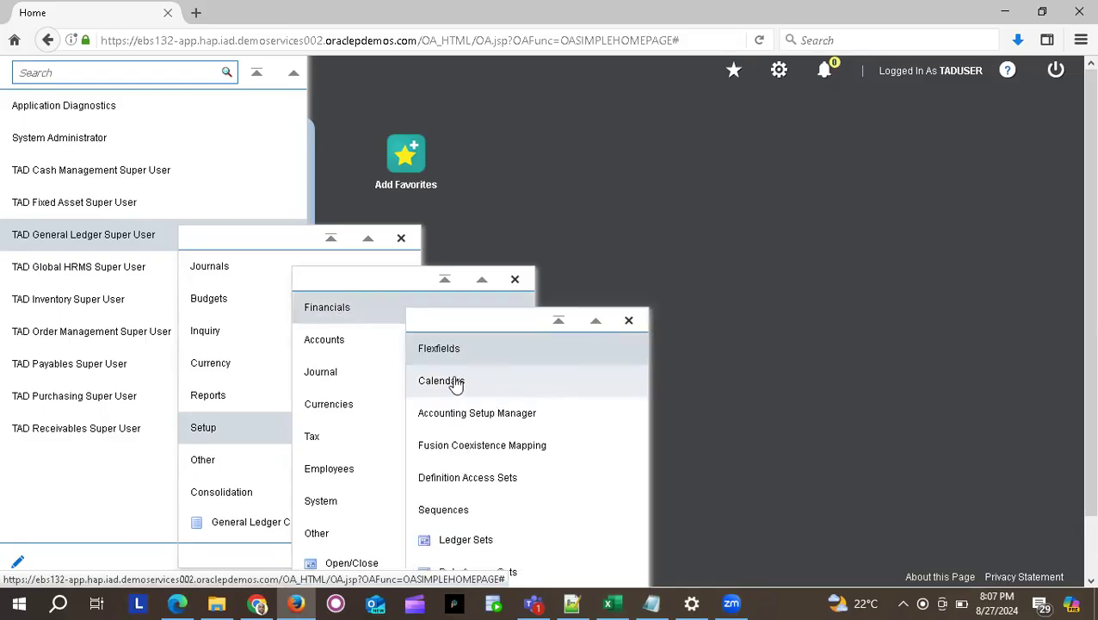
pyautogui.click(460, 355)
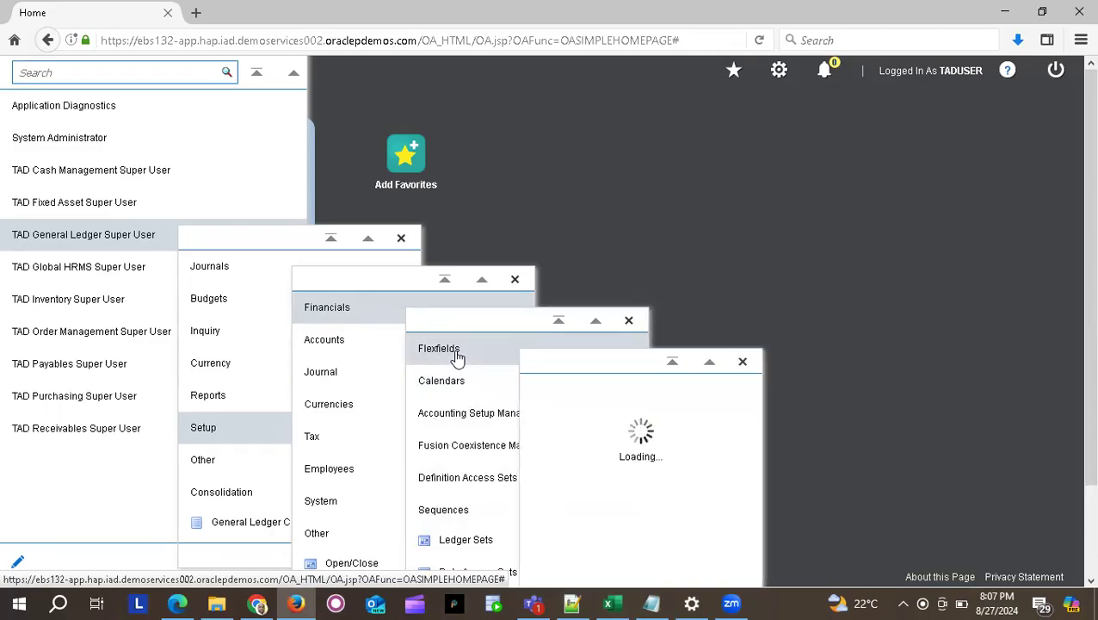
pyautogui.click(573, 389)
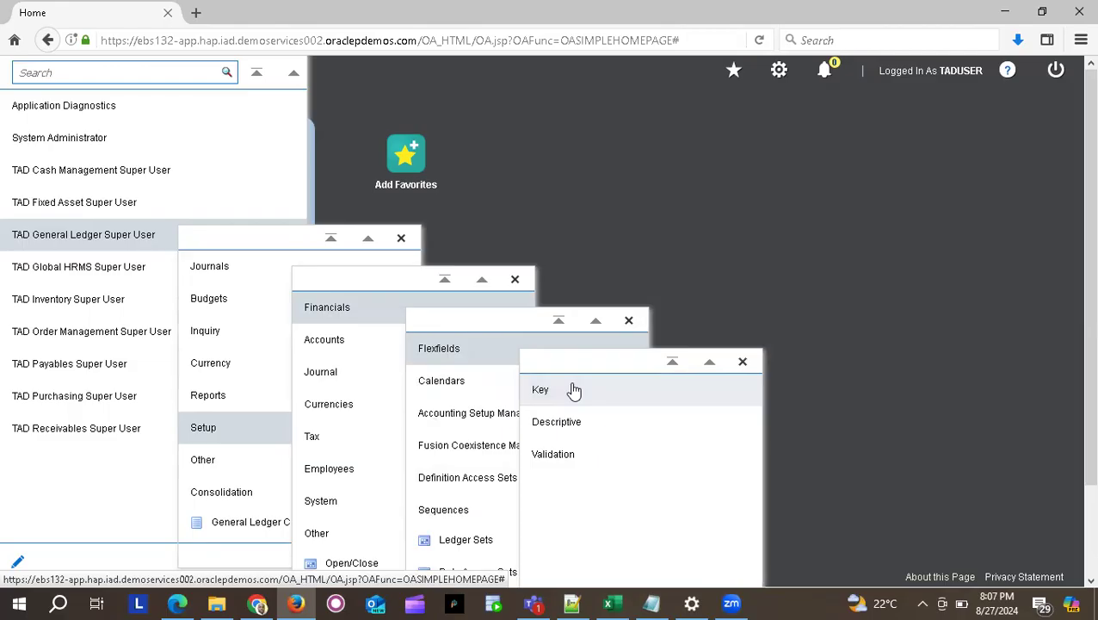
pyautogui.click(691, 463)
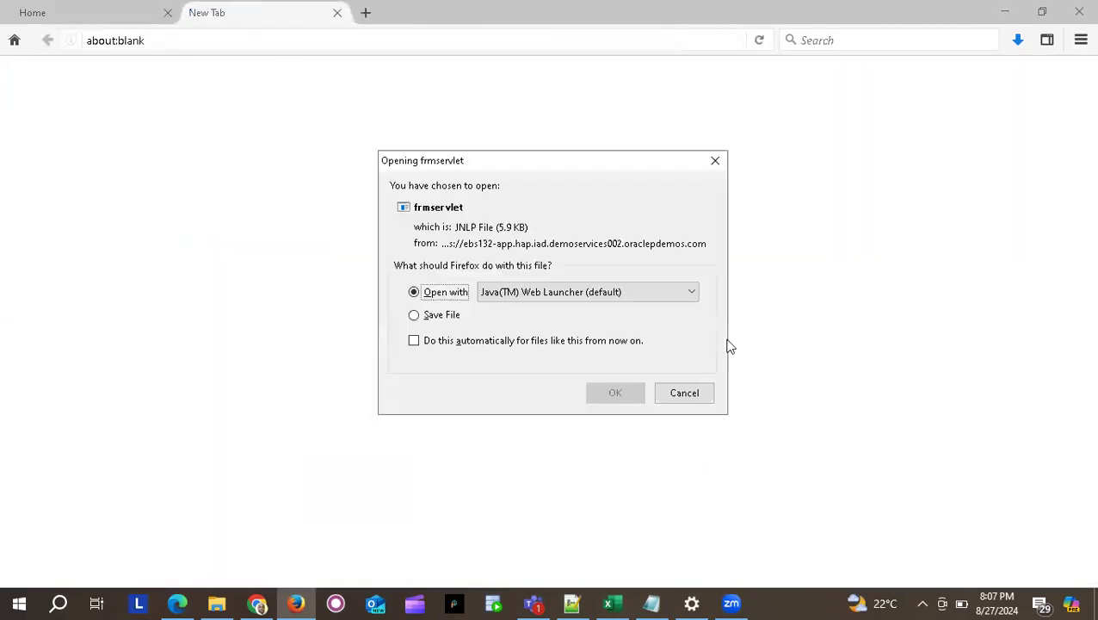
# Open the frmservlet file with Java Web Launcher, accept the security risk and run Oracle E-Business Suite.
pyautogui.click(615, 393)
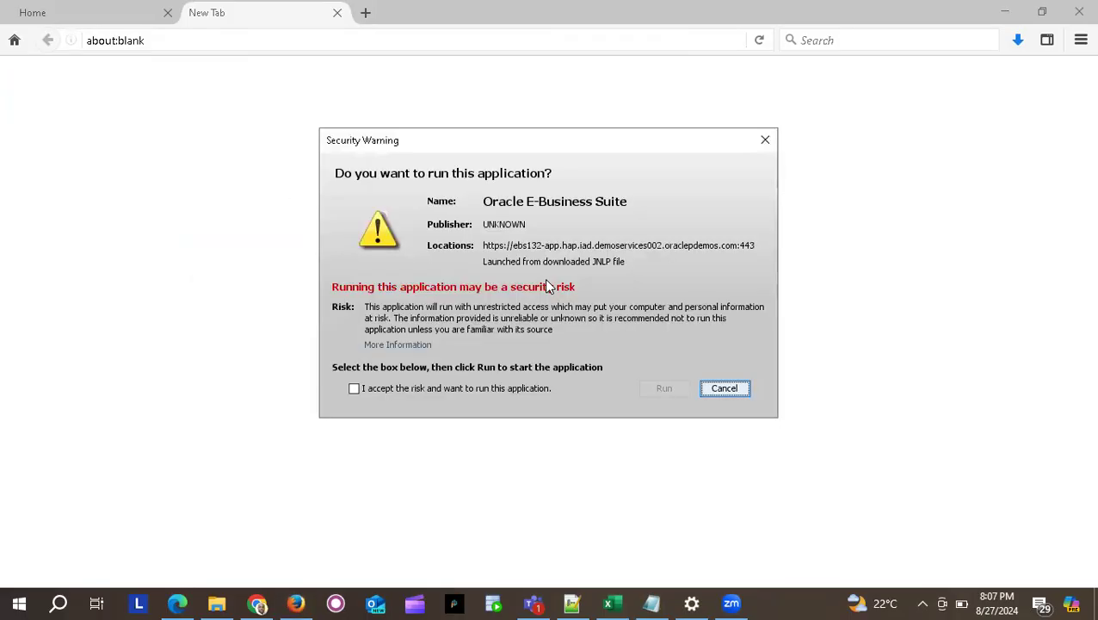
pyautogui.click(409, 385)
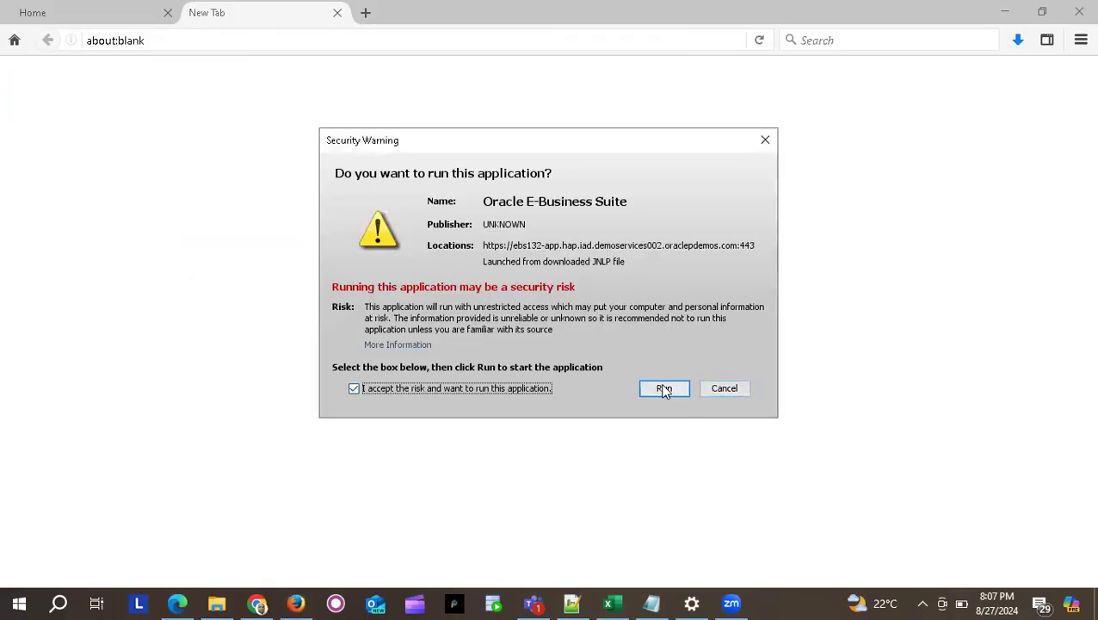
pyautogui.click(664, 389)
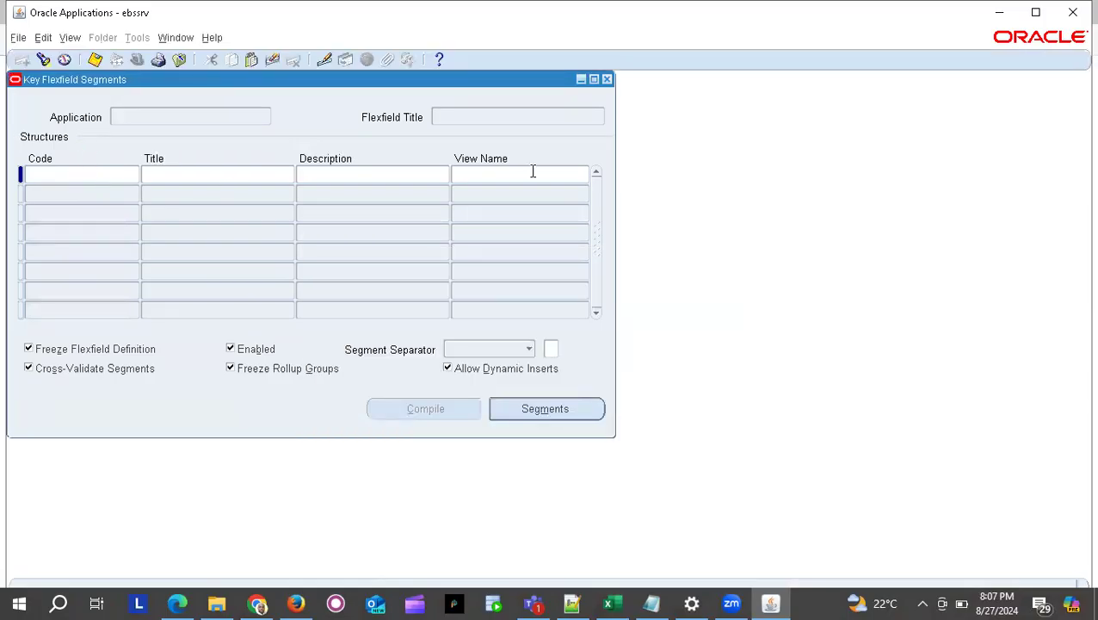
# Reposition the Key Flexfield Segments window and find the General Ledger Accounting Flexfield by searching for %General%.
pyautogui.moveTo(265, 83); pyautogui.dragTo(416, 127)
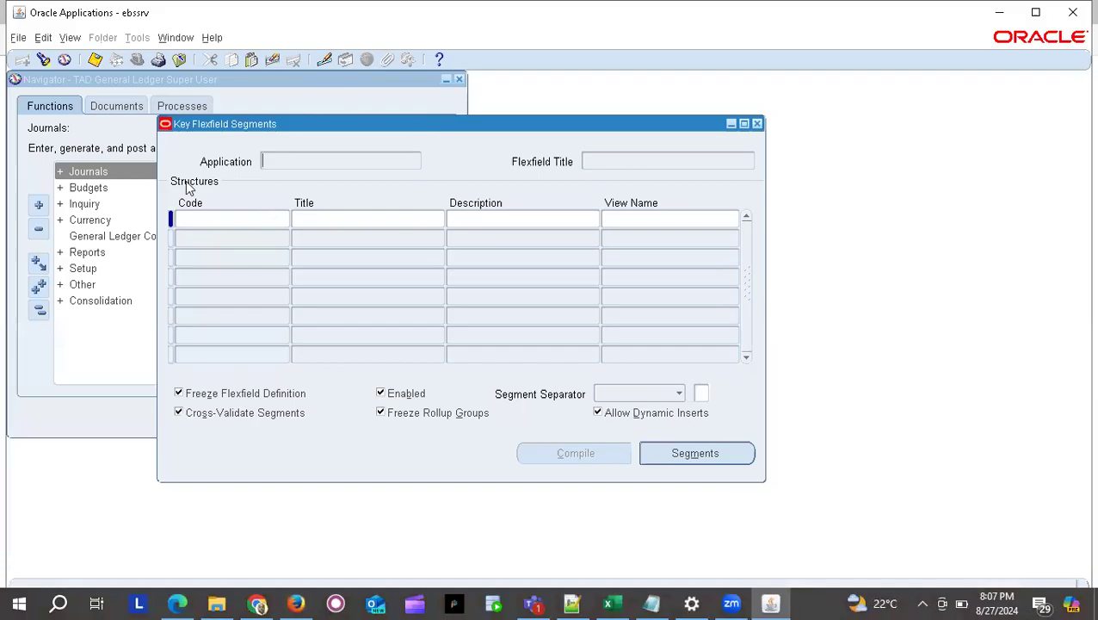
pyautogui.click(43, 59)
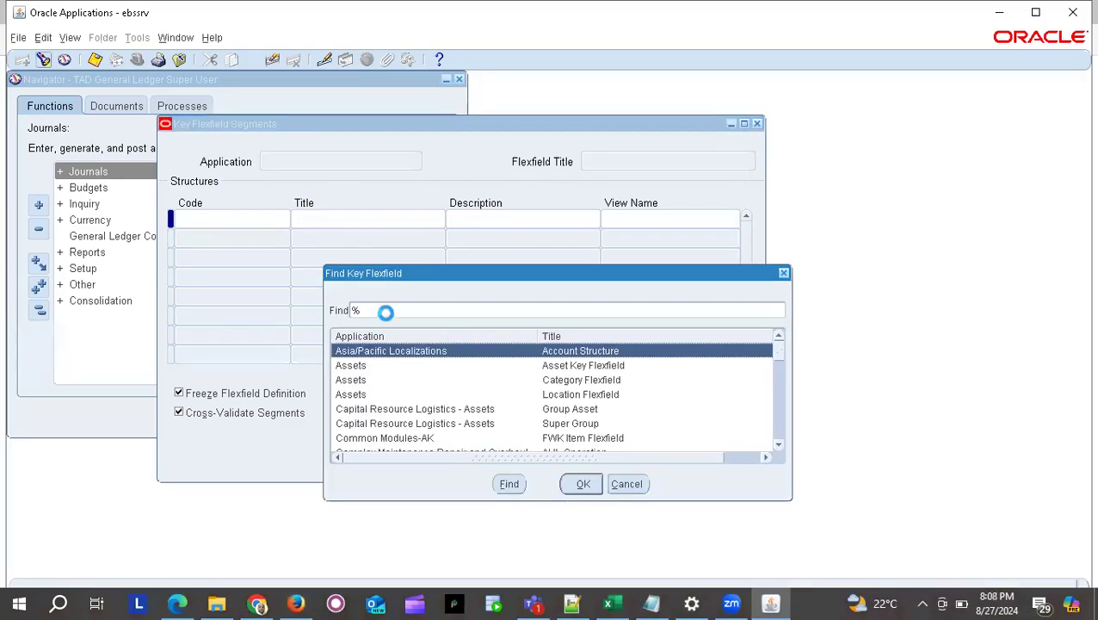
pyautogui.write('General%')
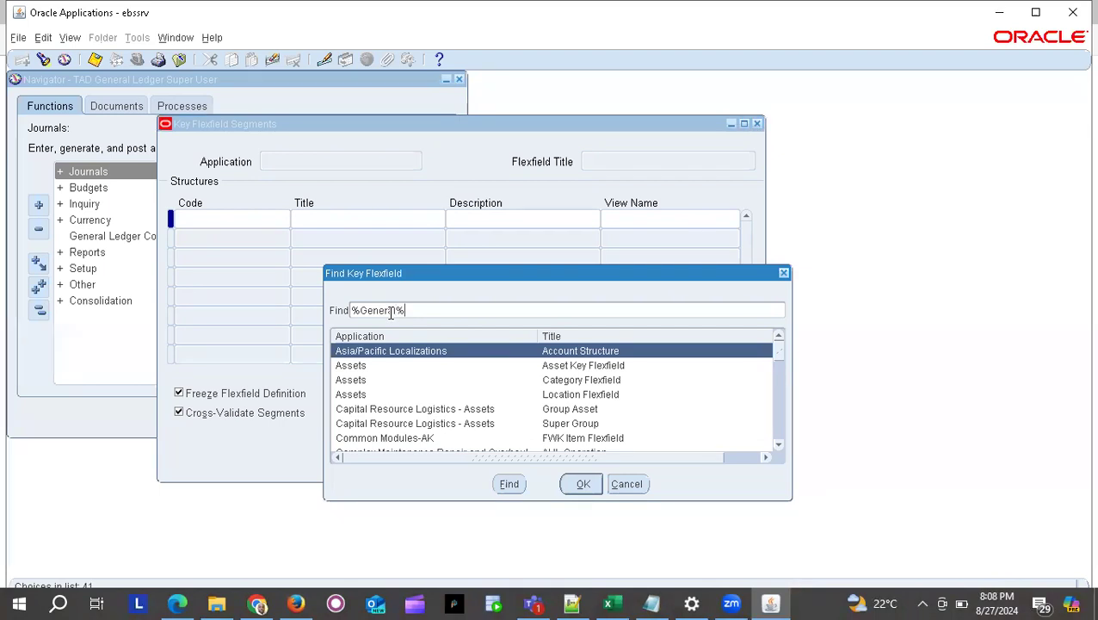
pyautogui.press('Return')
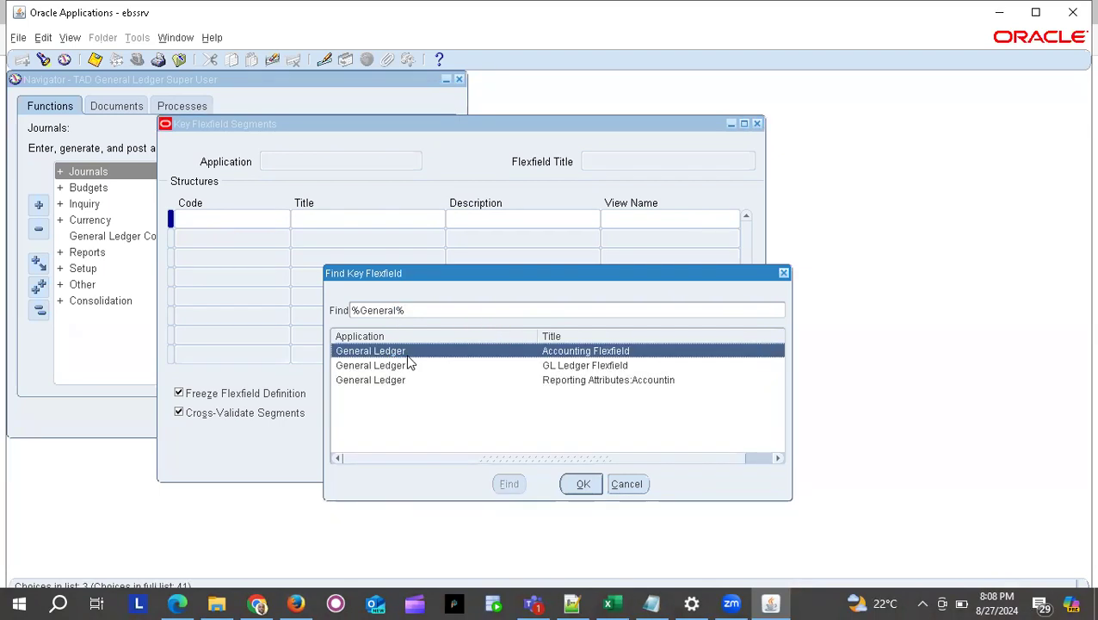
pyautogui.doubleClick(404, 351)
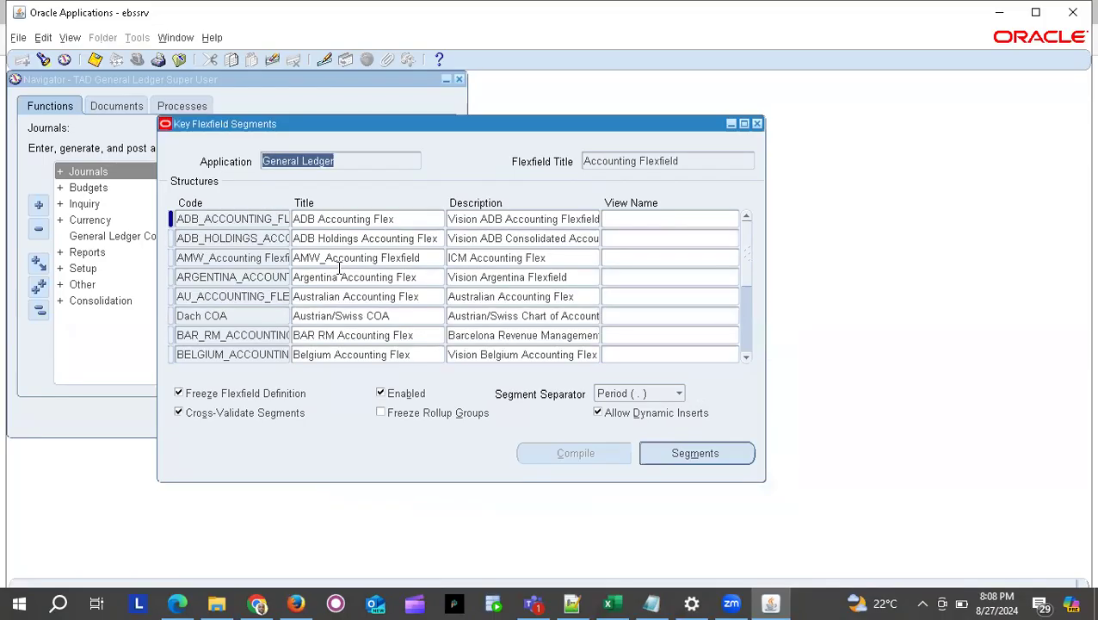
# Find the TAD_ACOUNTING_FLEX structure among the Accounting Flexfield structures by searching for %Tad%.
pyautogui.click(252, 240)
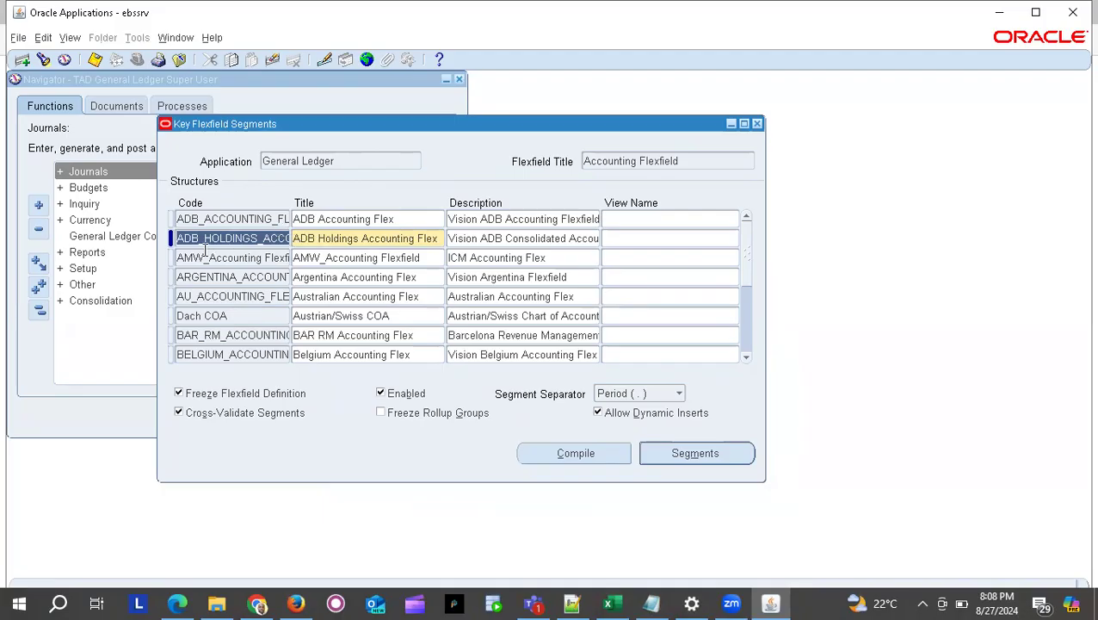
pyautogui.click(201, 296)
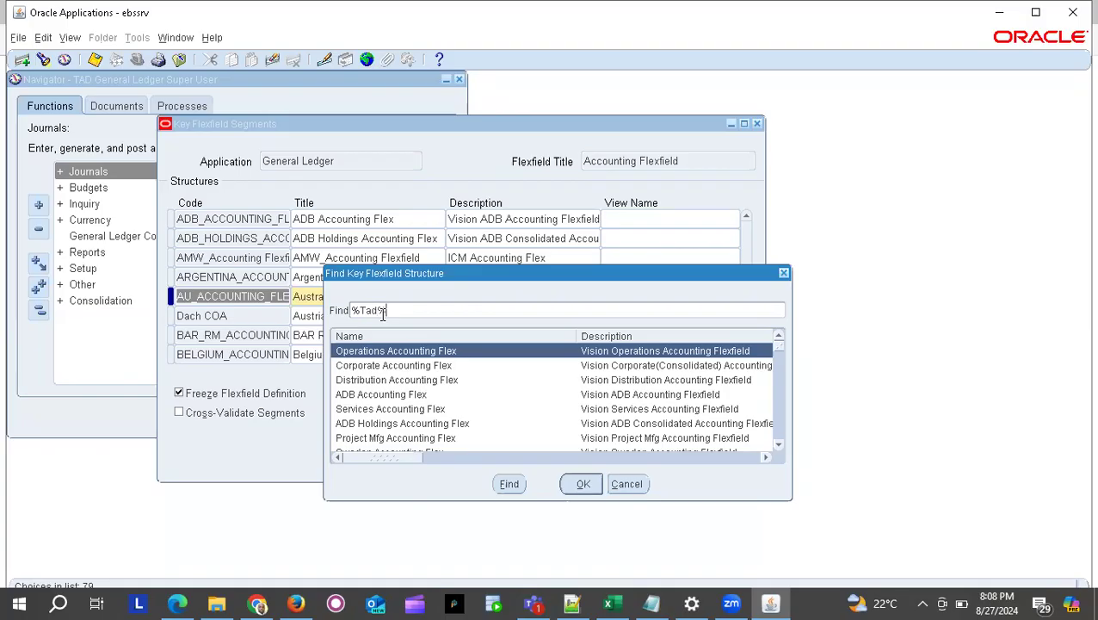
pyautogui.press('Return')
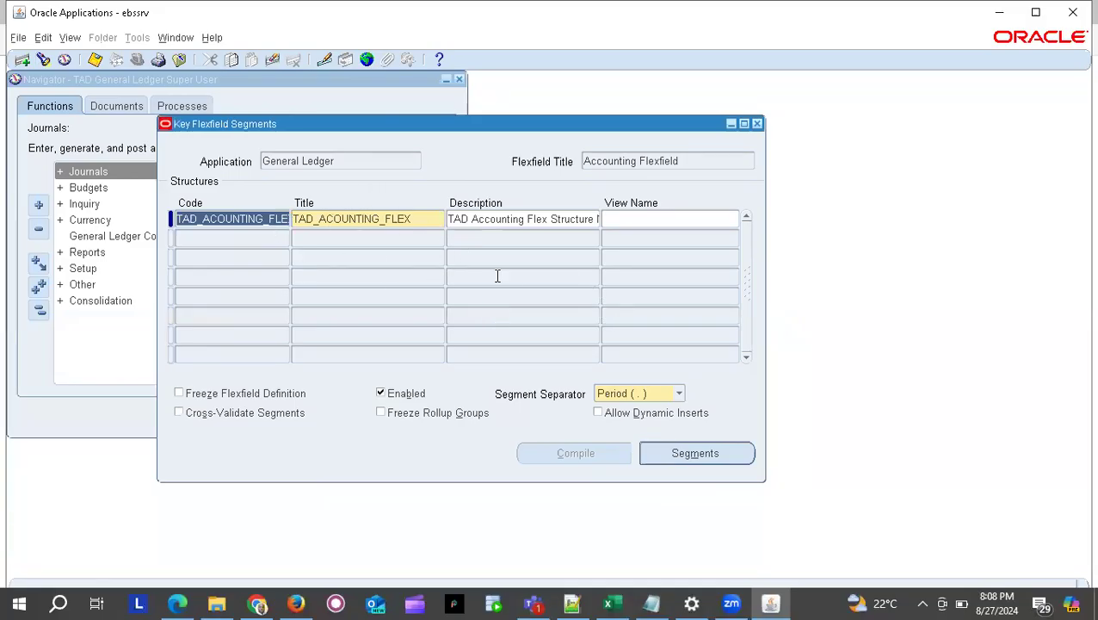
# Open the structure's segments summary and the Value Sets form, placing the form so the segment names stay readable.
pyautogui.click(686, 456)
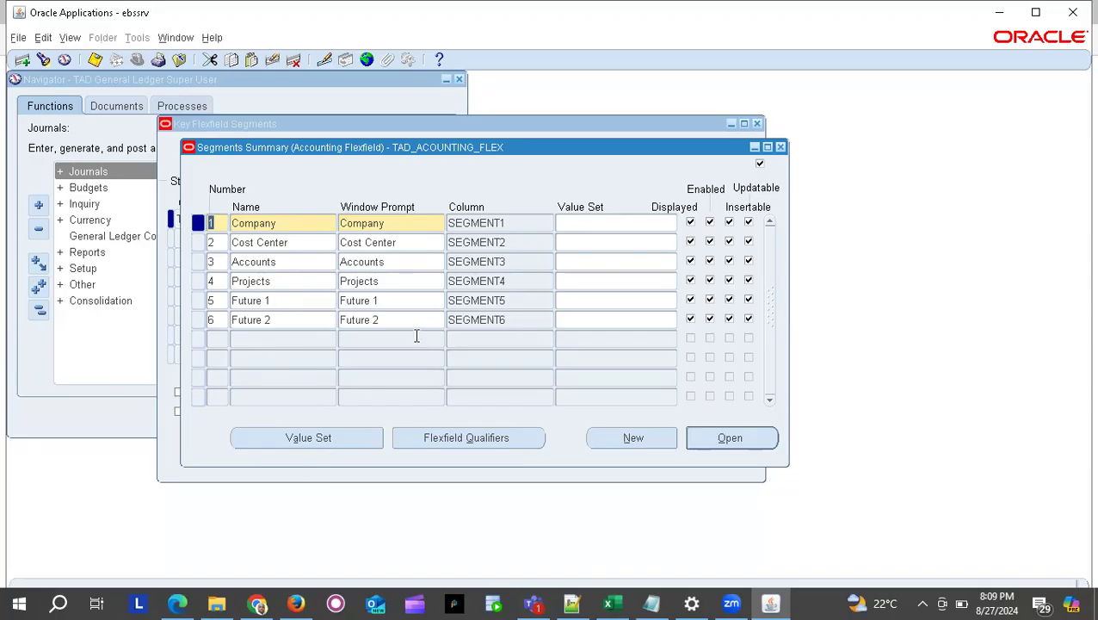
pyautogui.click(316, 435)
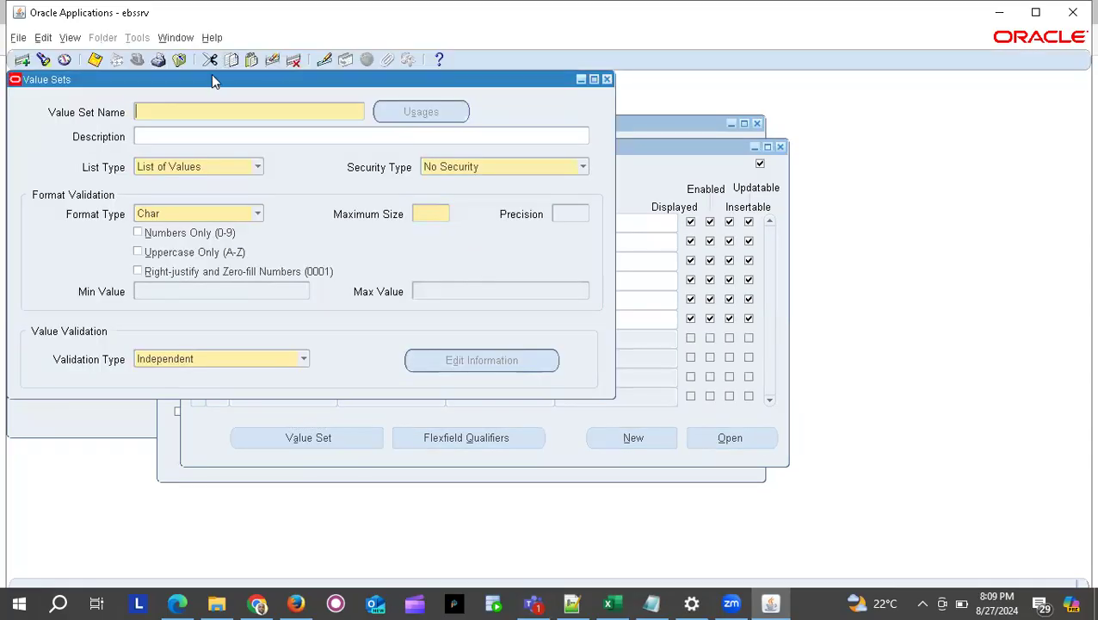
pyautogui.moveTo(213, 79); pyautogui.dragTo(478, 127)
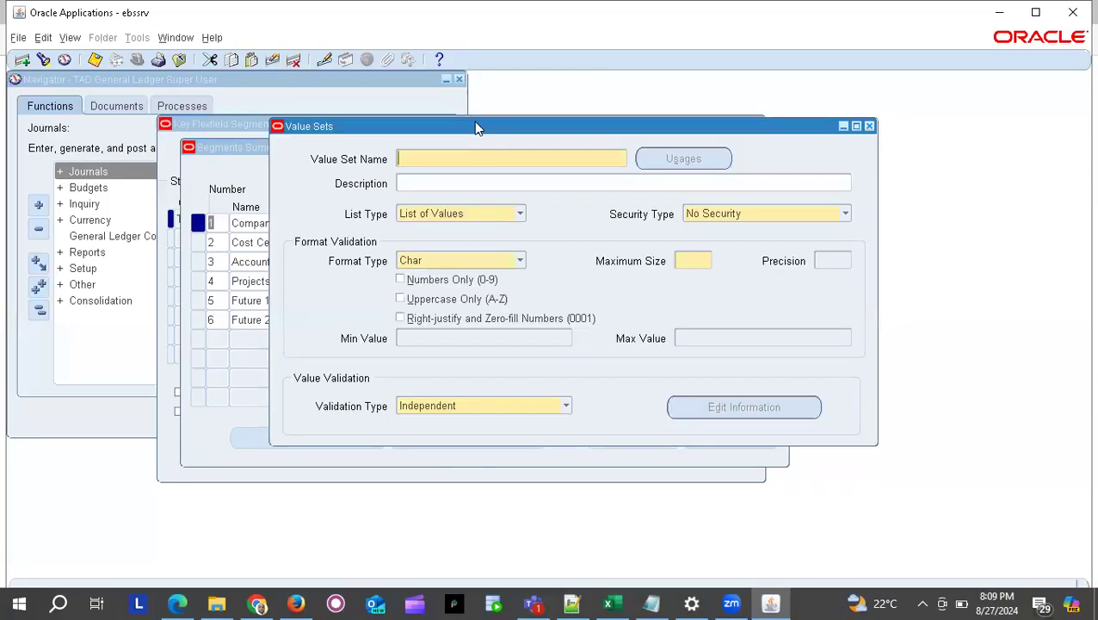
pyautogui.moveTo(412, 133); pyautogui.dragTo(453, 132)
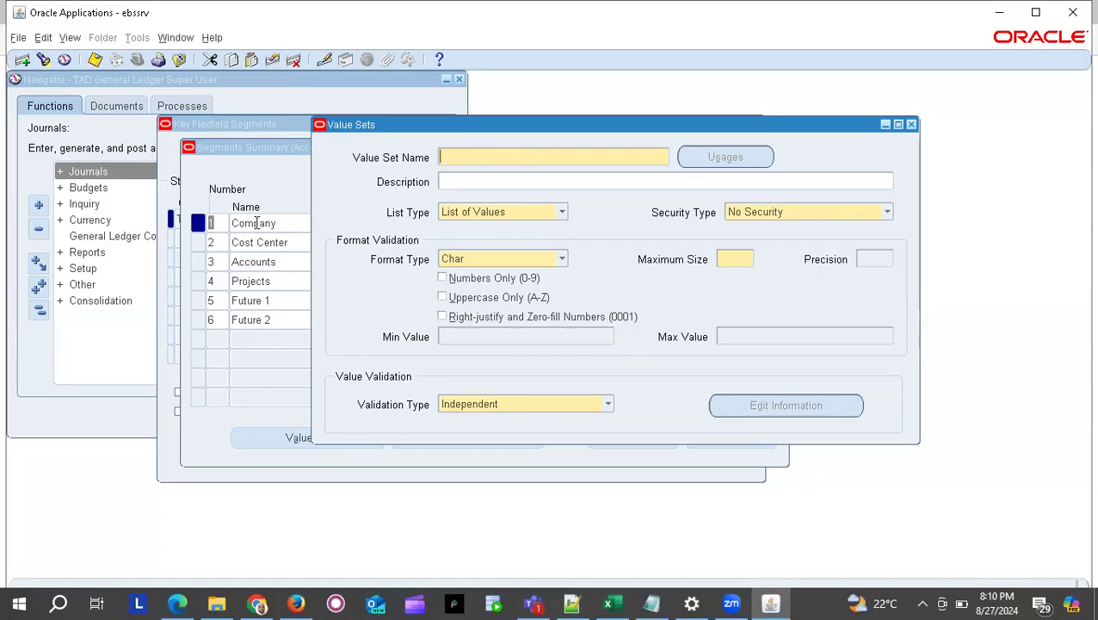
# Name the value set Company, describe it as Company Value Set and keep the security type at No Security.
pyautogui.write('mpany')
pyautogui.click(519, 182)
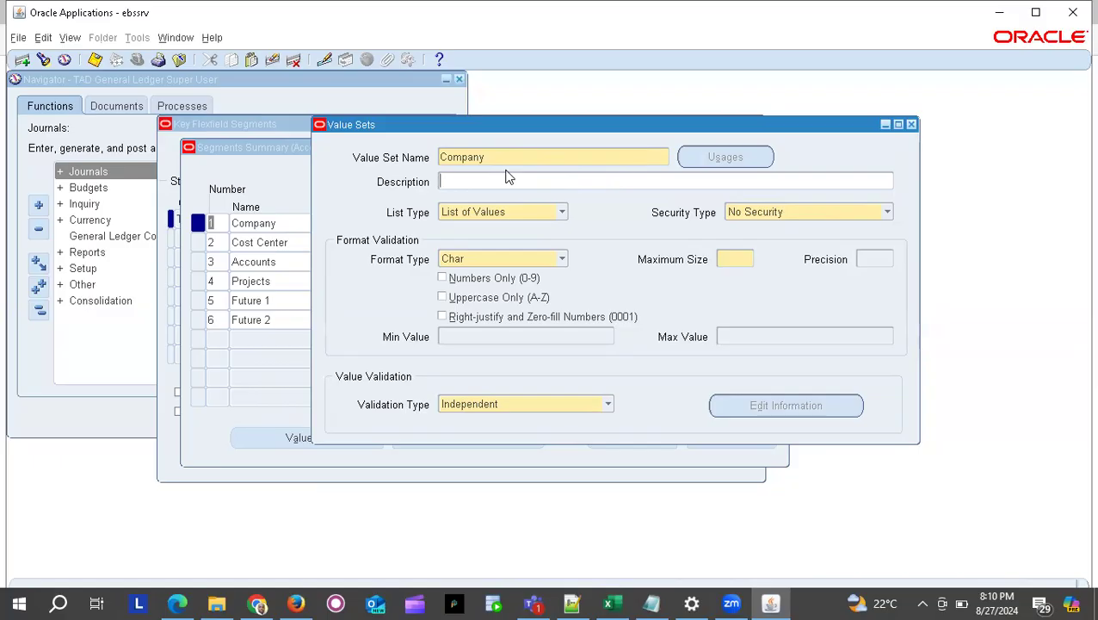
pyautogui.write('Company Value')
pyautogui.write('Set')
pyautogui.click(888, 213)
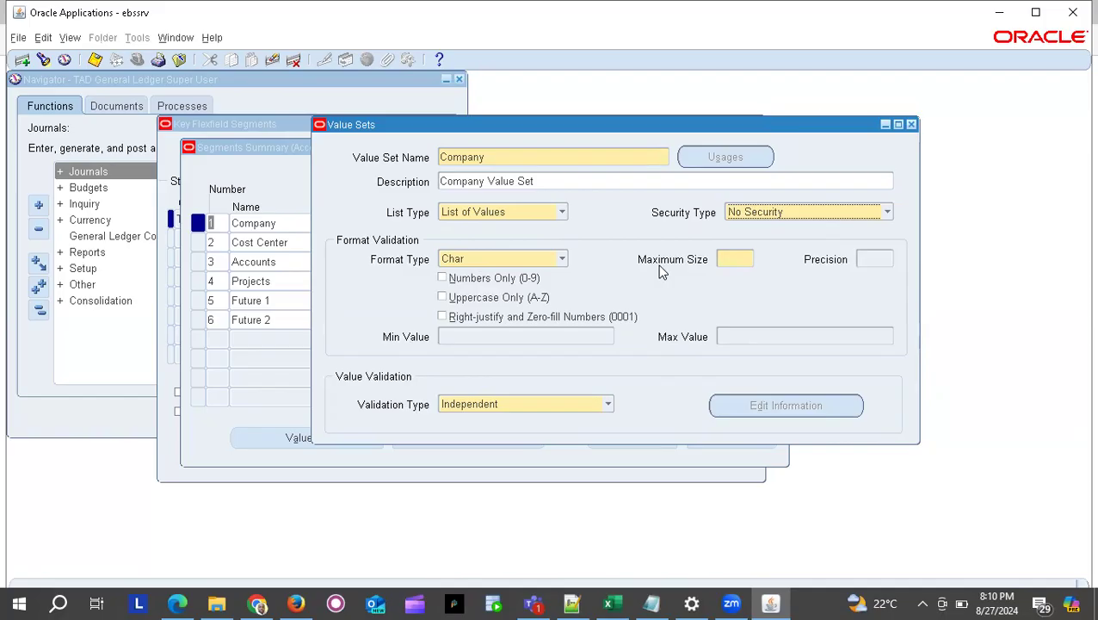
pyautogui.click(746, 261)
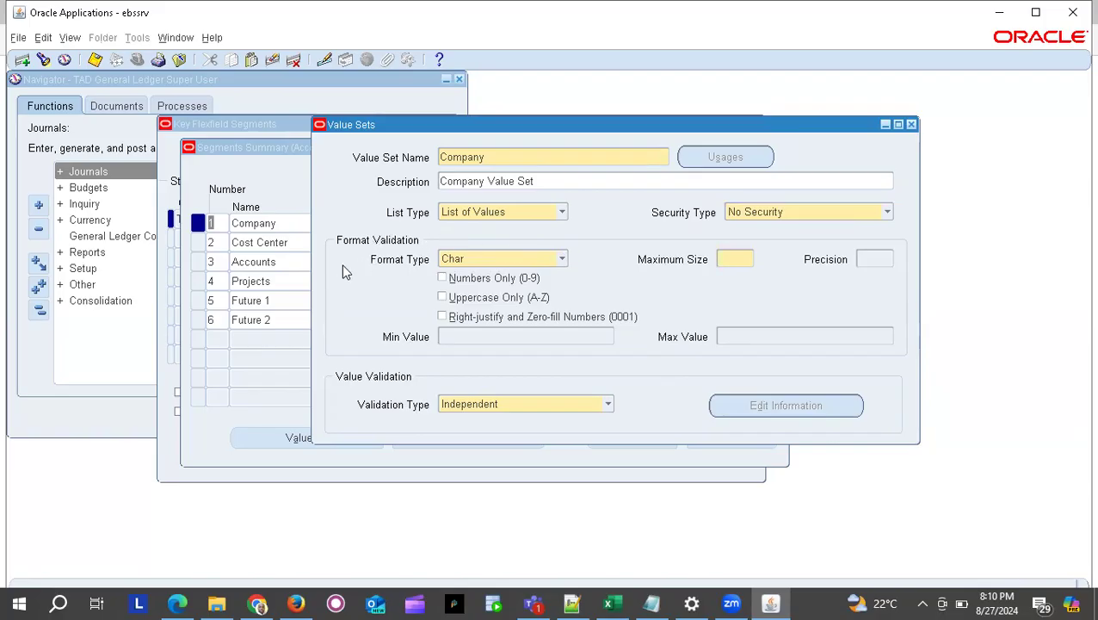
# Switch to the Notepad notes and extend the first Company sample line with 02, 03, 04.....
pyautogui.hotkey('alt', 'Tab')
pyautogui.hotkey('alt', 'Tab')
pyautogui.hotkey('alt', 'Tab')
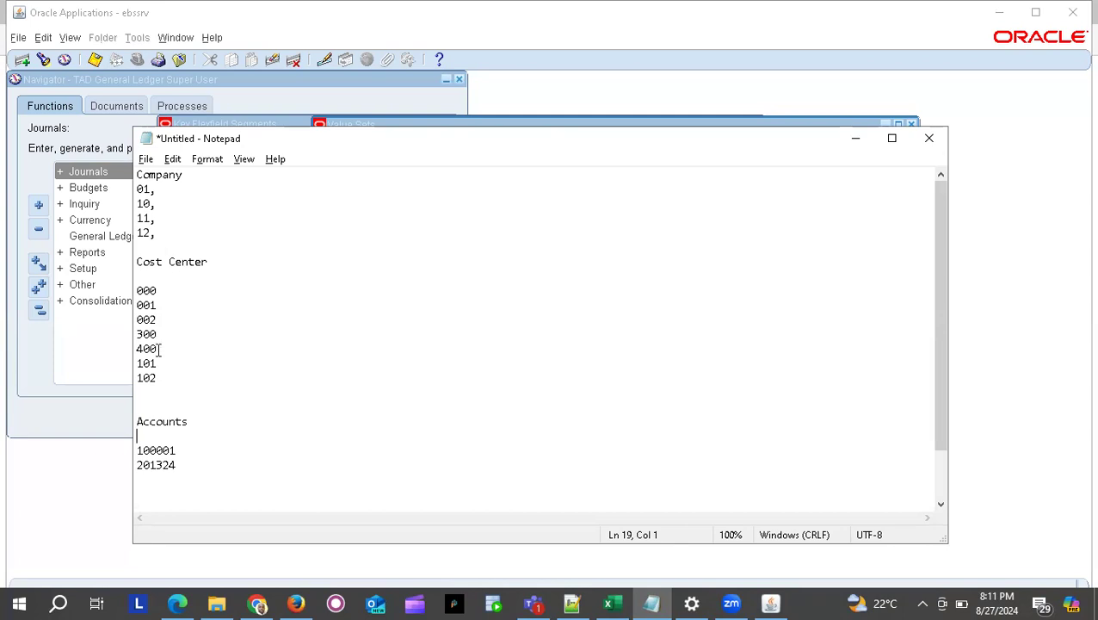
pyautogui.hotkey('alt', 'Tab')
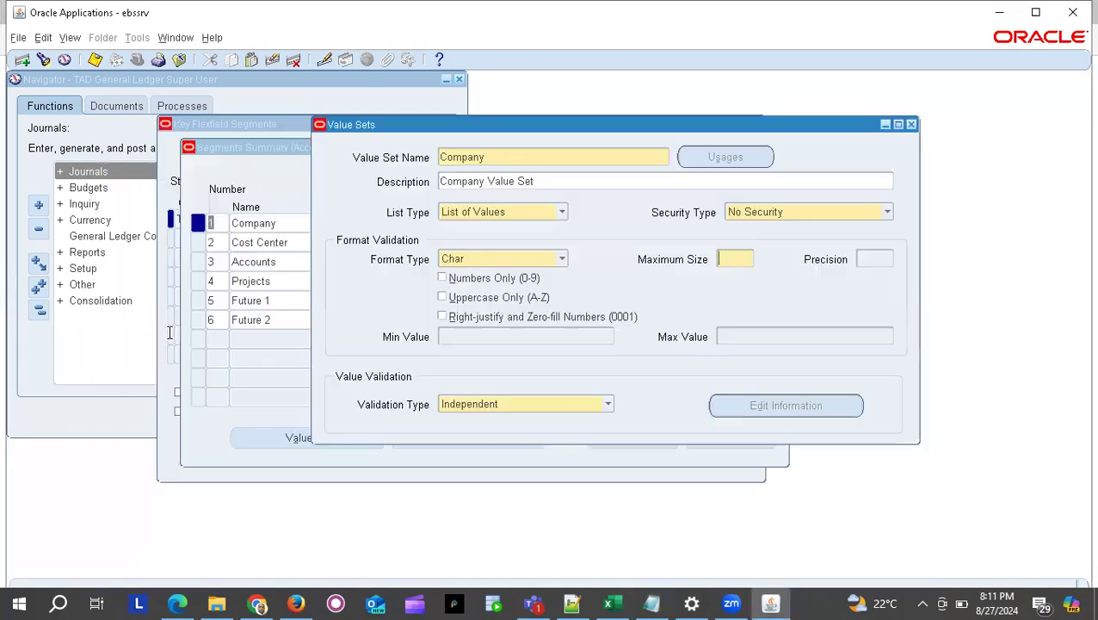
pyautogui.click(729, 263)
pyautogui.hotkey('alt', 'Tab')
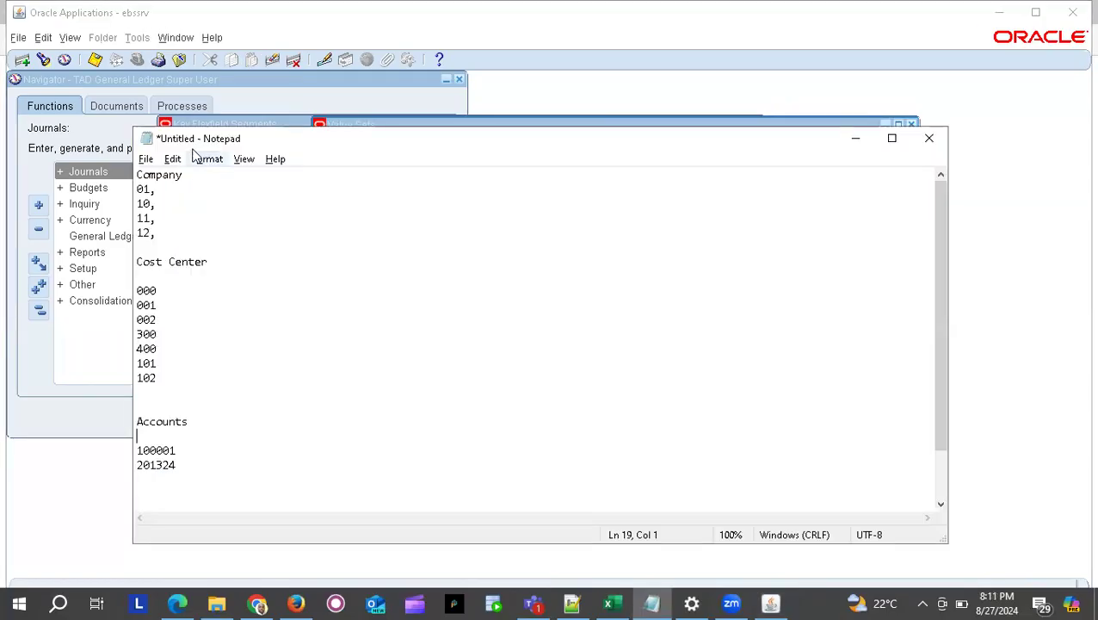
pyautogui.click(151, 188)
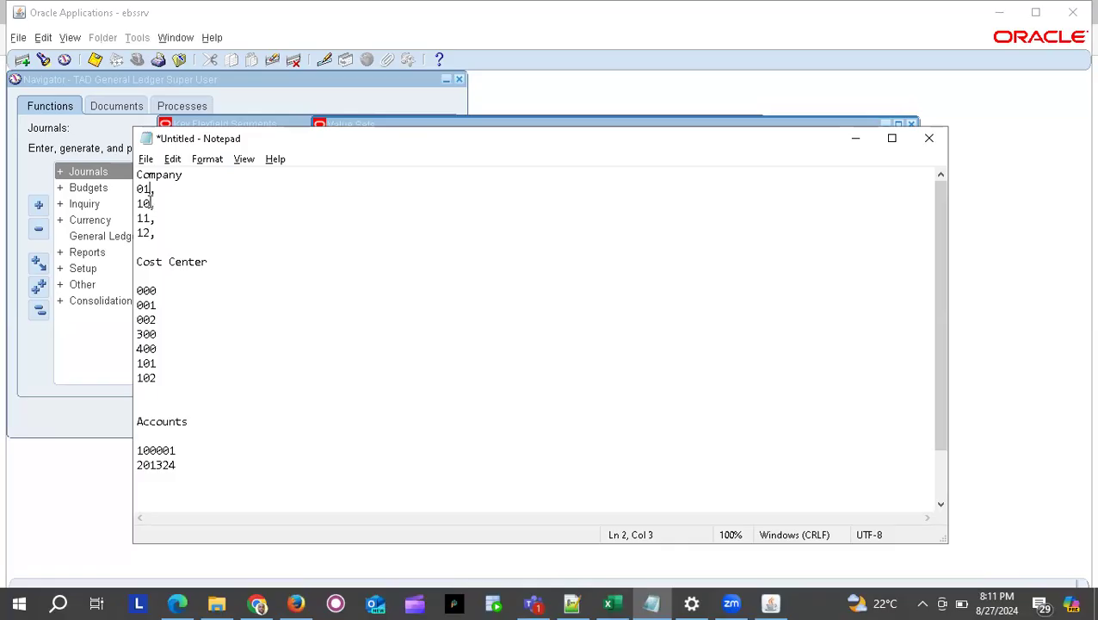
pyautogui.click(163, 193)
pyautogui.write('02, 03, 04.....')
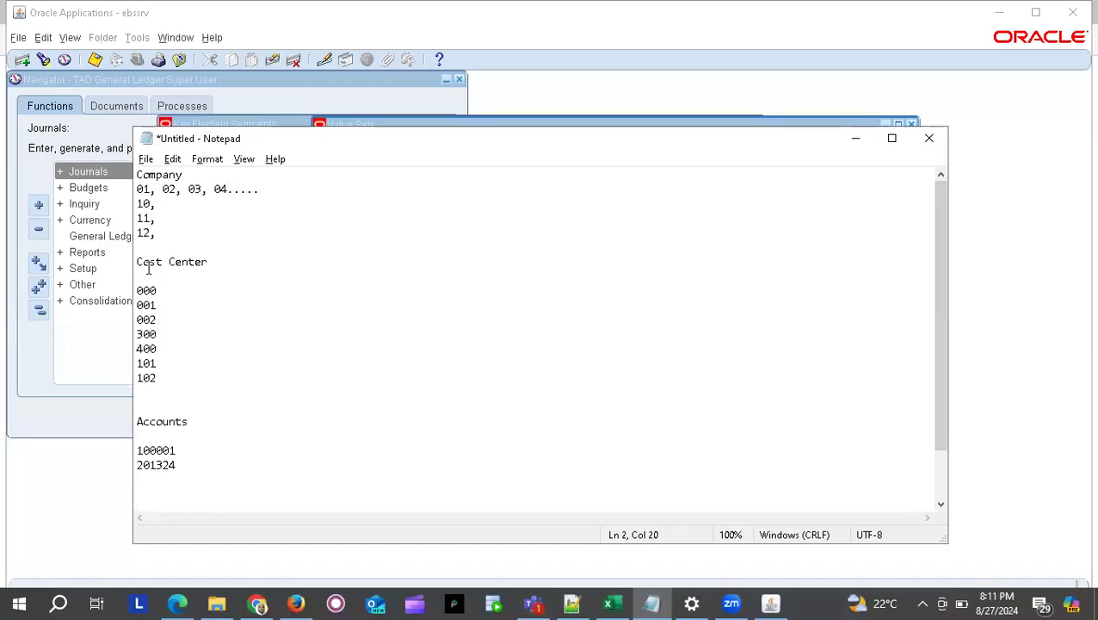
# Return to the Value Sets form and set the Company value set's maximum size to 2, checking it against the Notepad samples.
pyautogui.hotkey('alt', 'Tab')
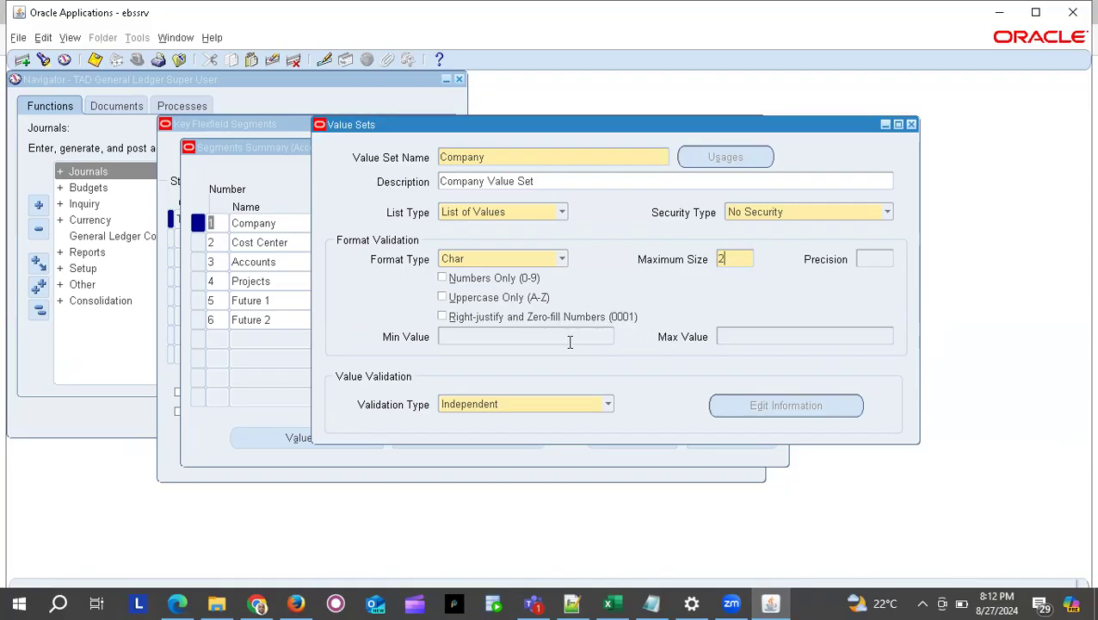
pyautogui.hotkey('alt', 'Tab')
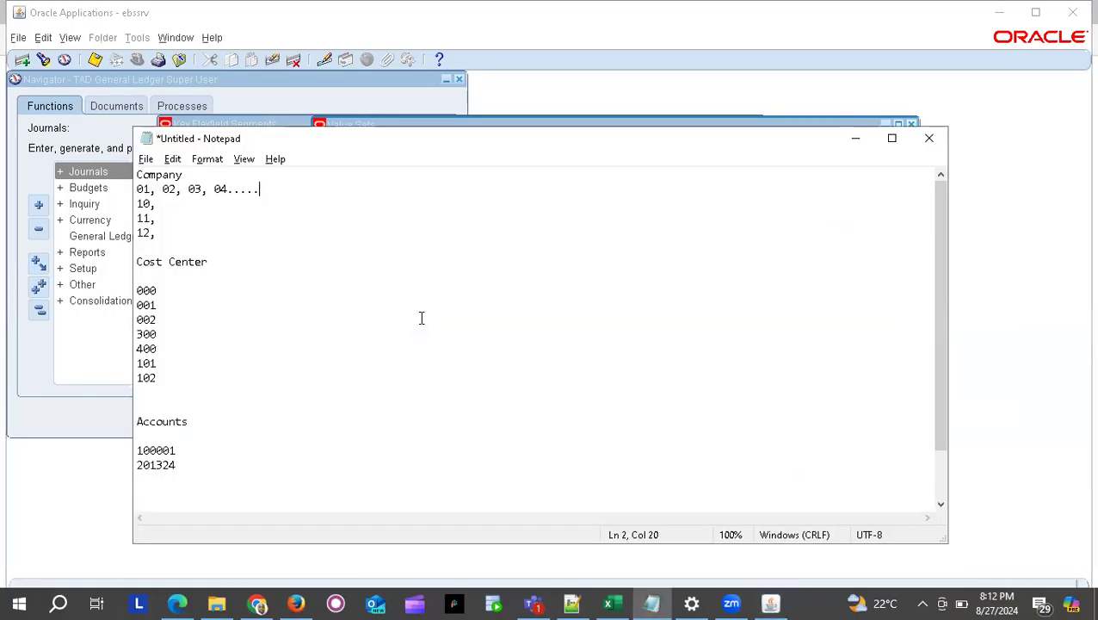
pyautogui.hotkey('alt', 'Tab')
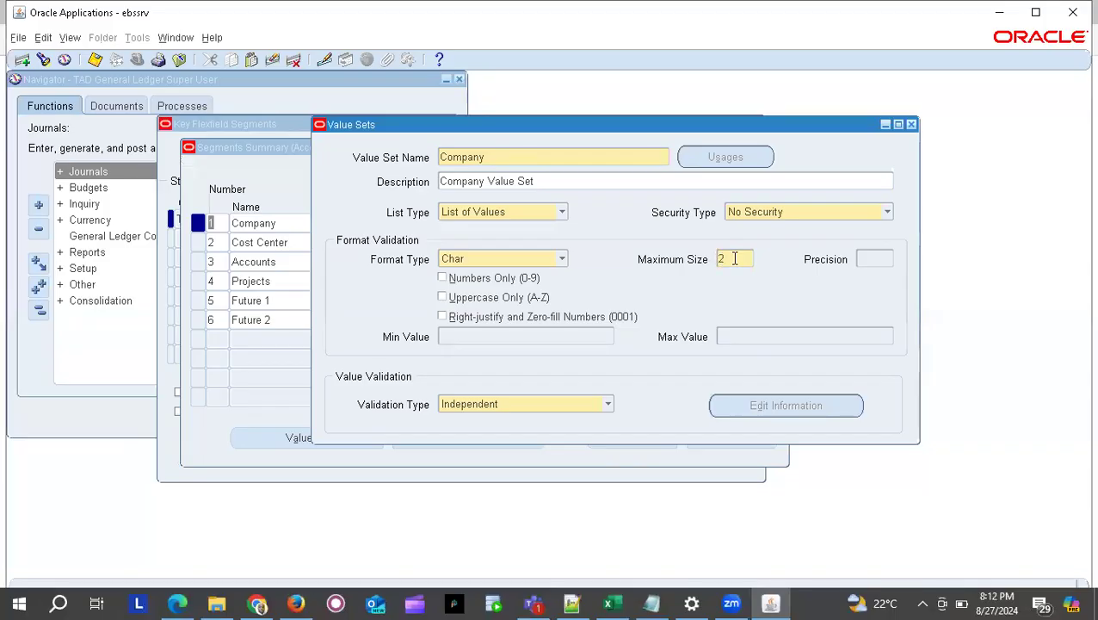
# Add a line comparing 1 and 01 below the Company samples in Notepad, and minimize the notes to return to Value Sets.
pyautogui.hotkey('alt', 'Tab')
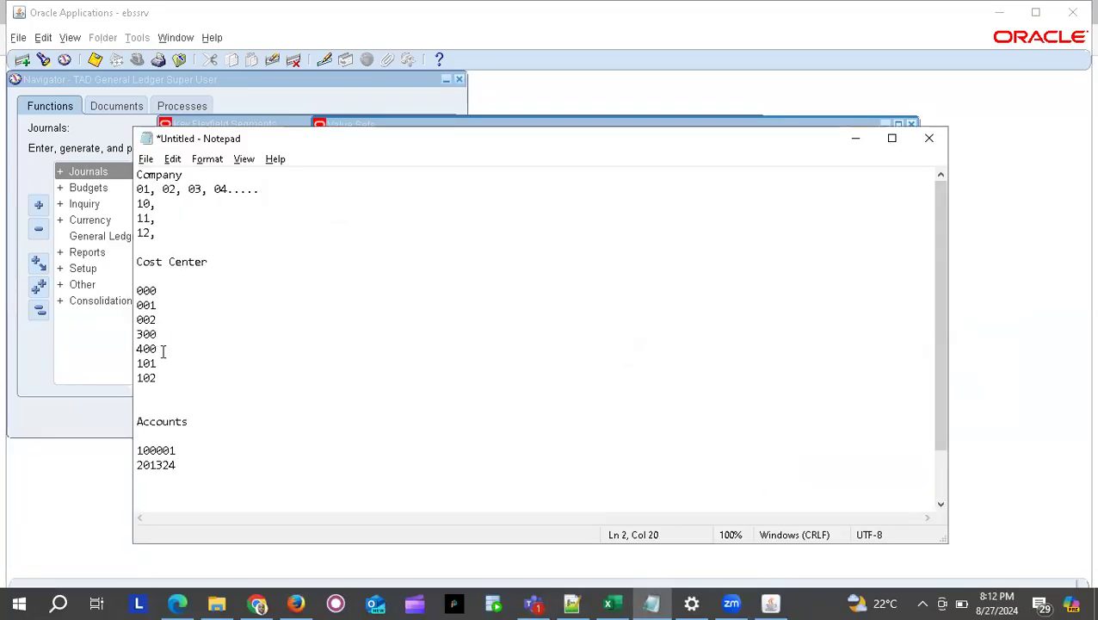
pyautogui.click(158, 233)
pyautogui.press('Return')
pyautogui.press('Return')
pyautogui.write('1')
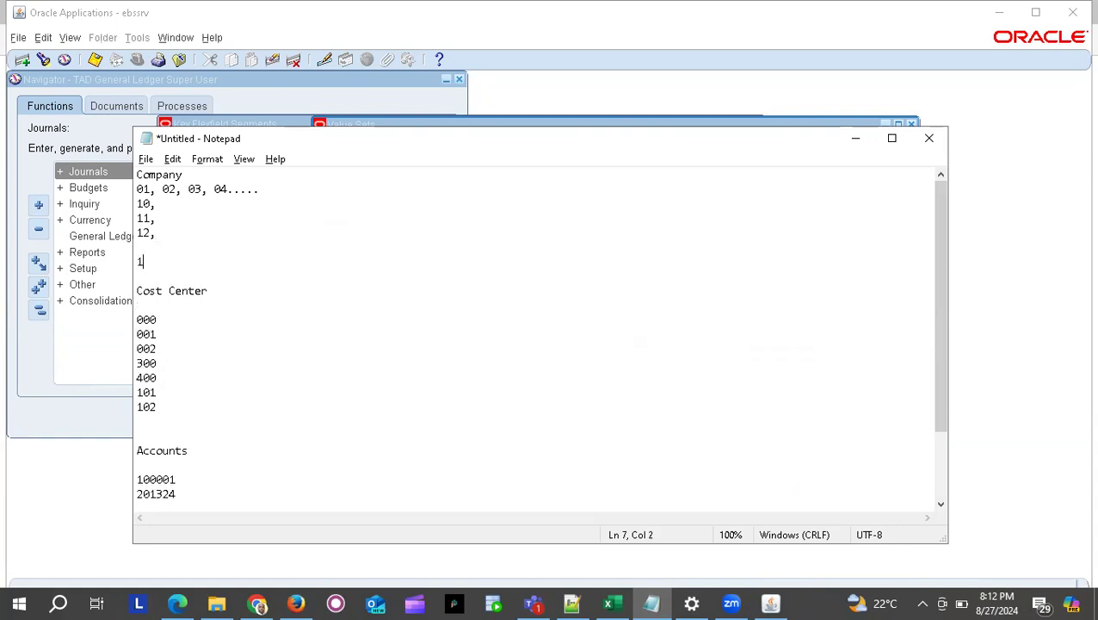
pyautogui.write(',      01')
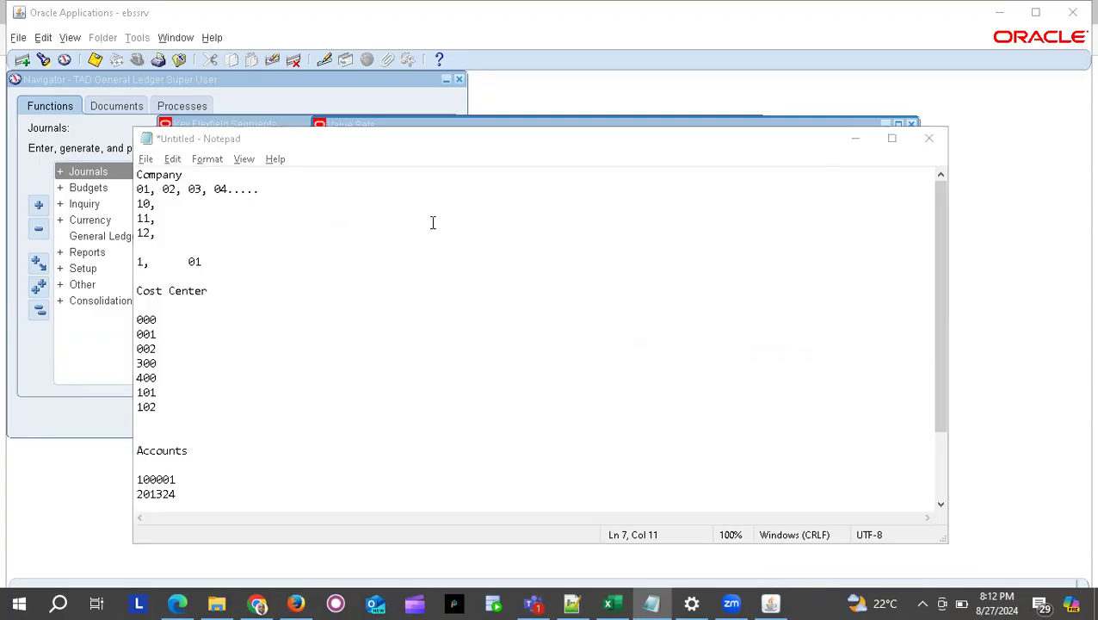
pyautogui.click(856, 138)
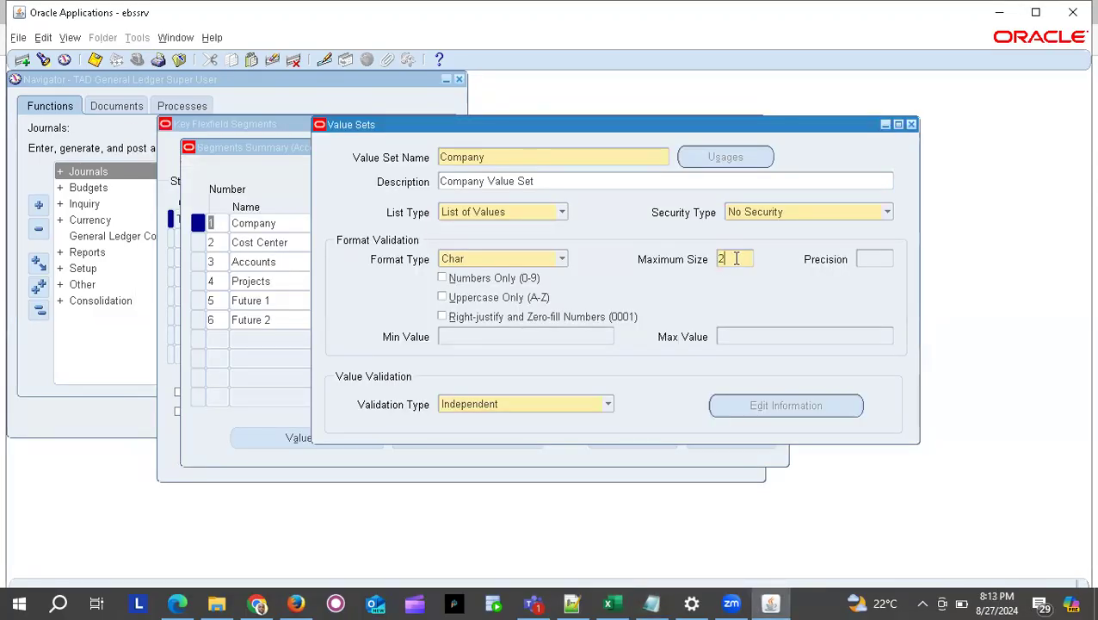
# Set the Company value set's maximum size to 4 and add the line 305, ........ 0305 below the Cost Center samples in Notepad.
pyautogui.press('BackSpace')
pyautogui.write('4')
pyautogui.hotkey('alt', 'Tab')
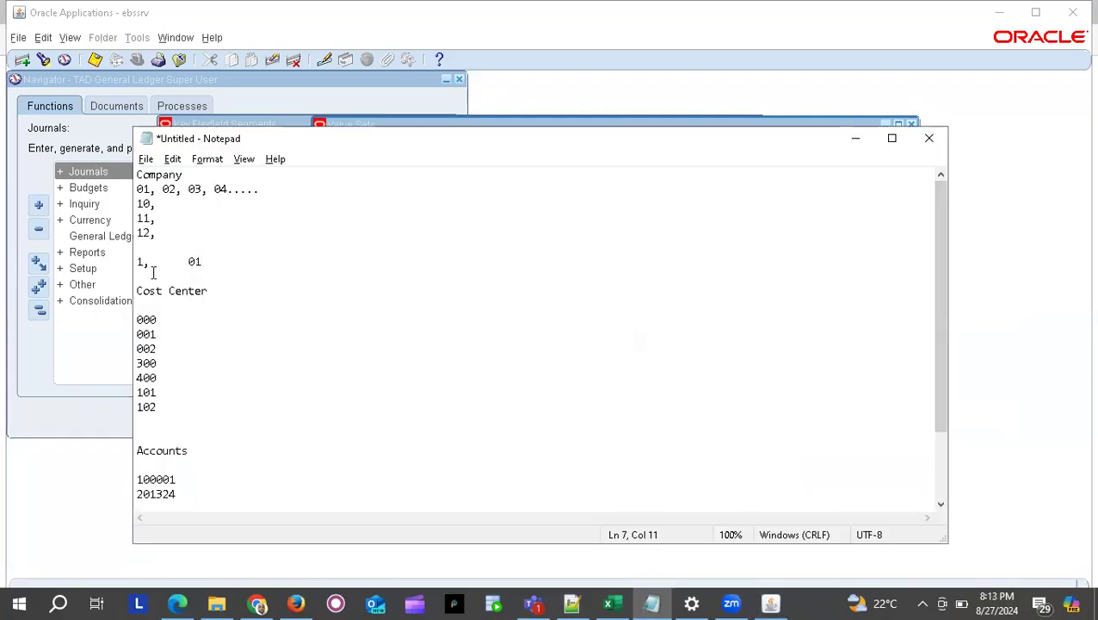
pyautogui.click(163, 413)
pyautogui.press('Return')
pyautogui.press('Return')
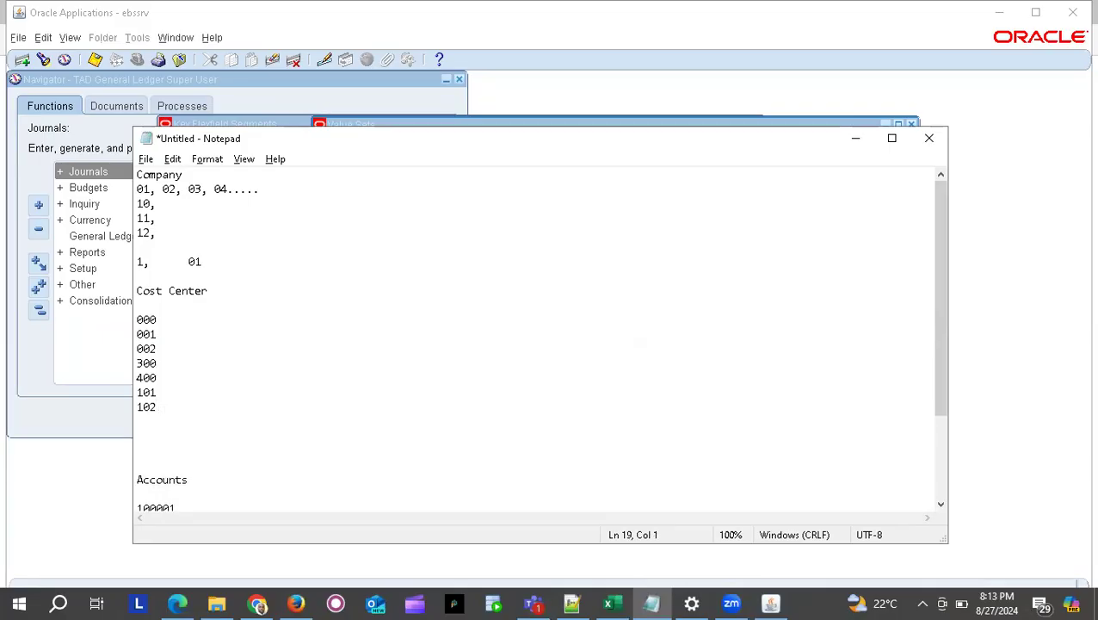
pyautogui.write('305,    ........ 0305')
pyautogui.hotkey('alt', 'Tab')
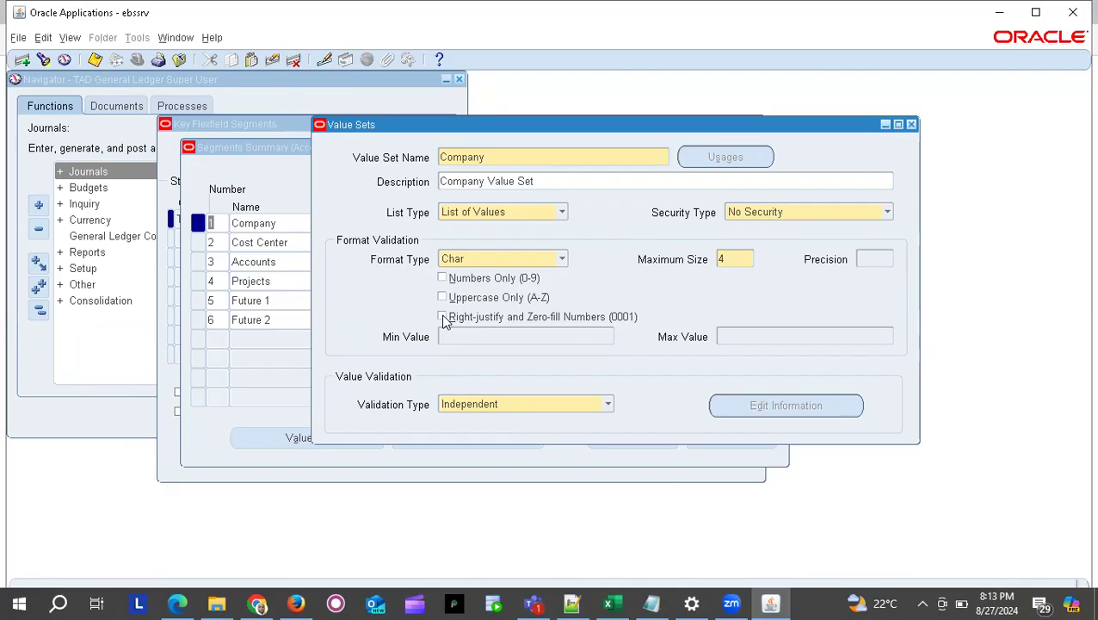
# Set the Company value set's maximum size to 2 and enable Right-justify and Zero-fill Numbers, checking the samples in Notepad.
pyautogui.press('BackSpace')
pyautogui.write('2')
pyautogui.click(442, 317)
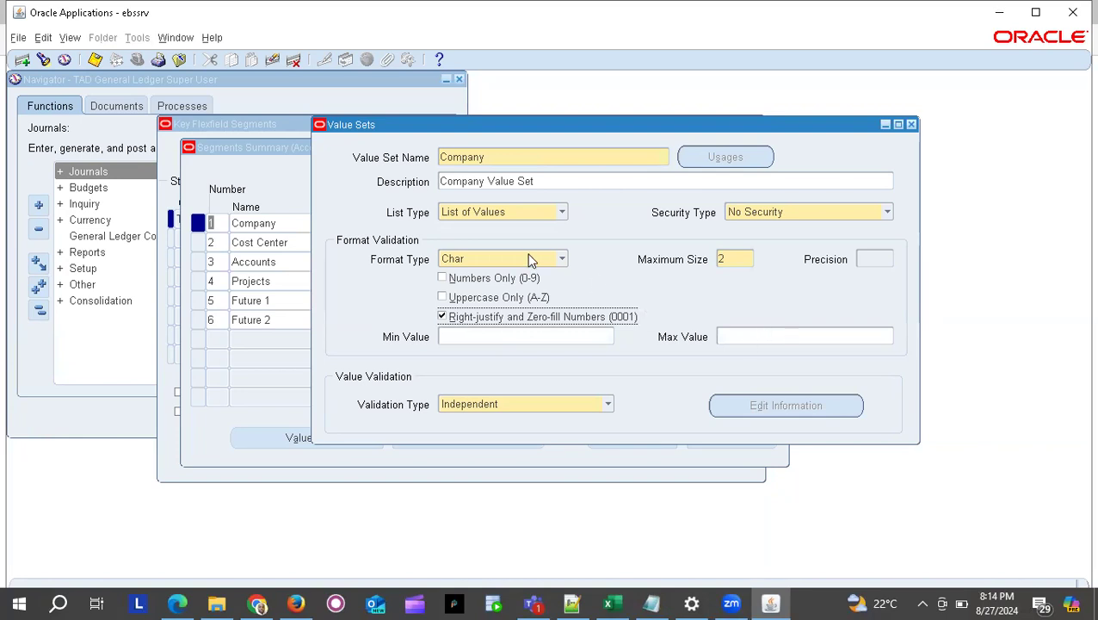
pyautogui.hotkey('alt', 'Tab')
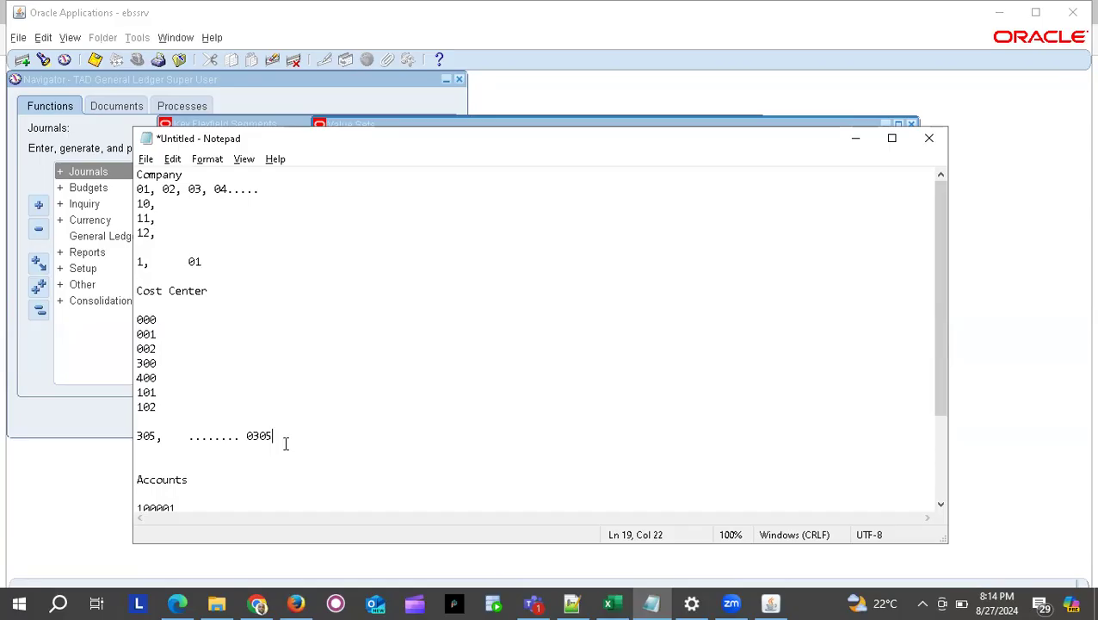
pyautogui.hotkey('alt', 'Tab')
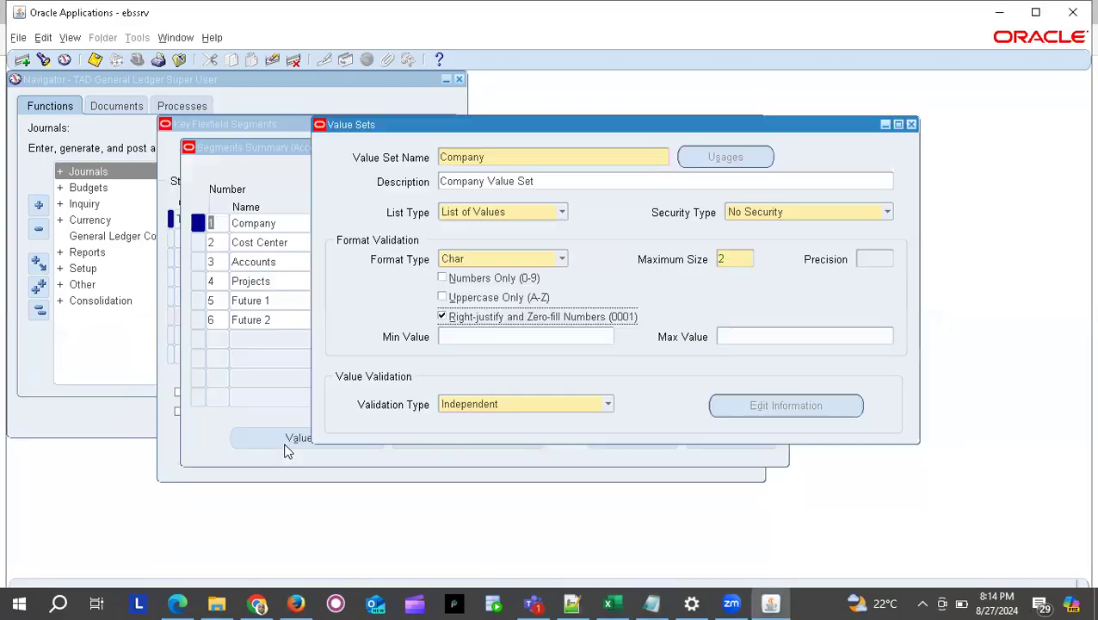
# Try to set the Company value set's minimum value to 300.
pyautogui.click(472, 335)
pyautogui.write('300')
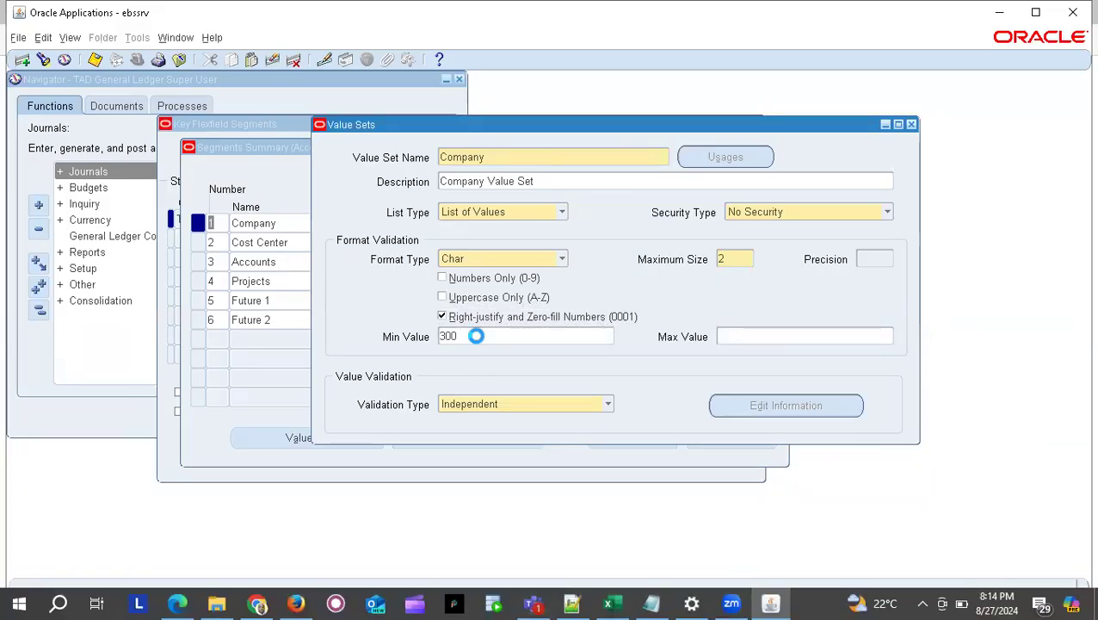
pyautogui.press('Tab')
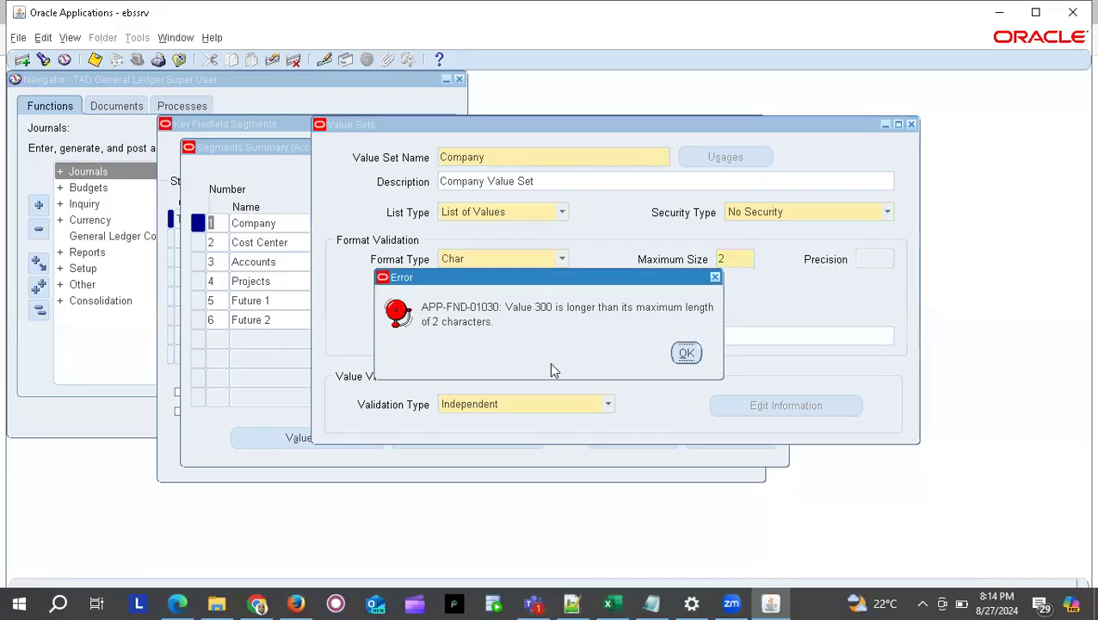
pyautogui.click(686, 355)
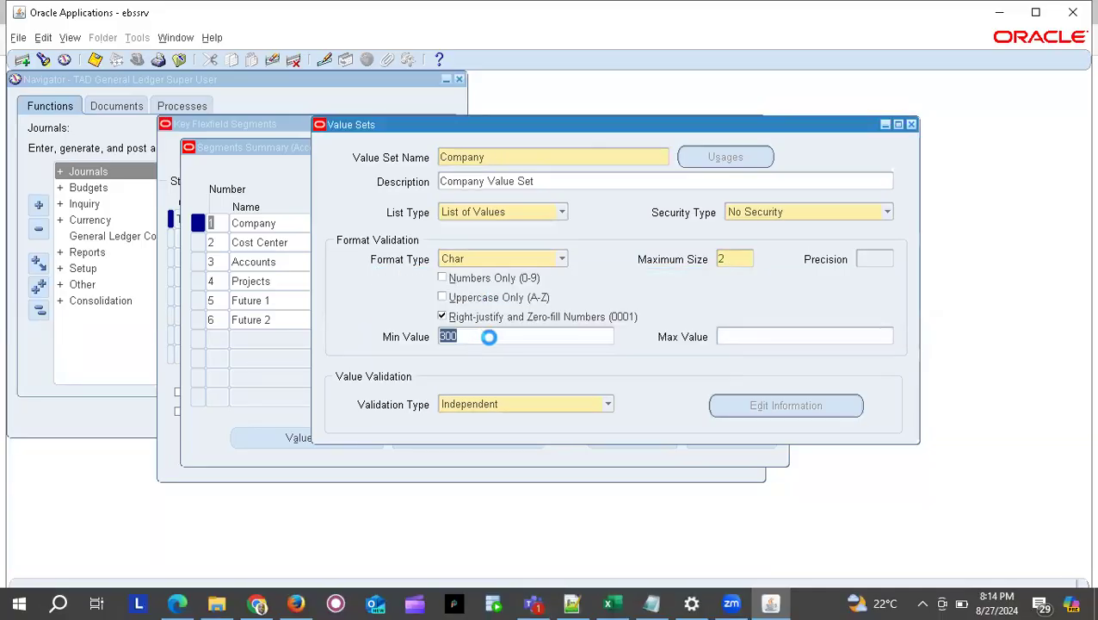
# Set the Company value set's minimum value to 30 and its maximum value to 99.
pyautogui.click(465, 336)
pyautogui.press('BackSpace')
pyautogui.press('Tab')
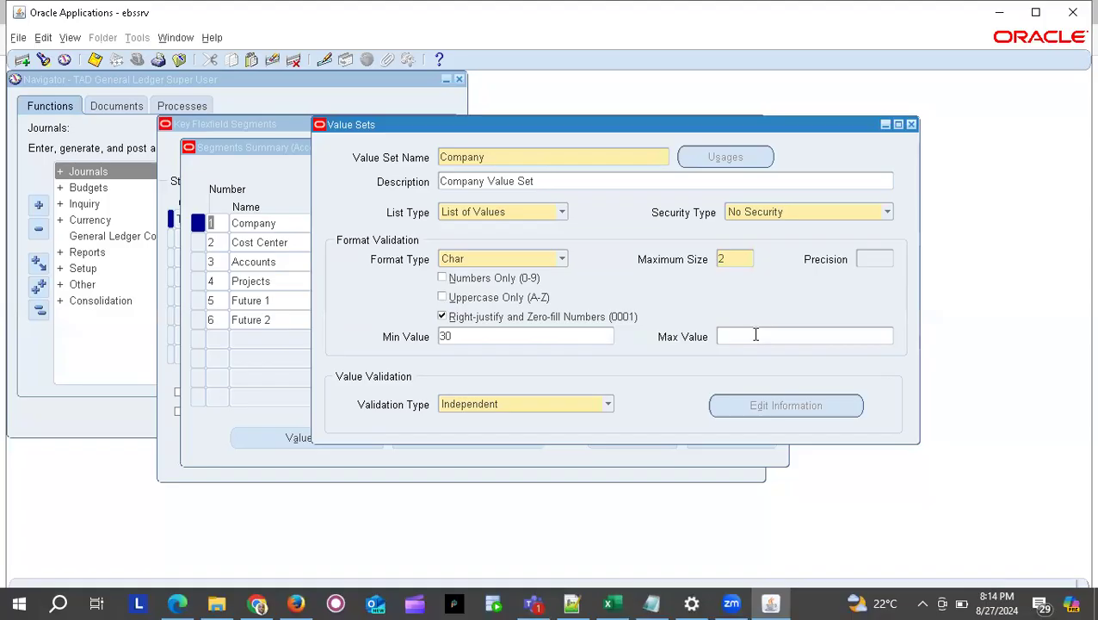
pyautogui.write('99')
pyautogui.press('Tab')
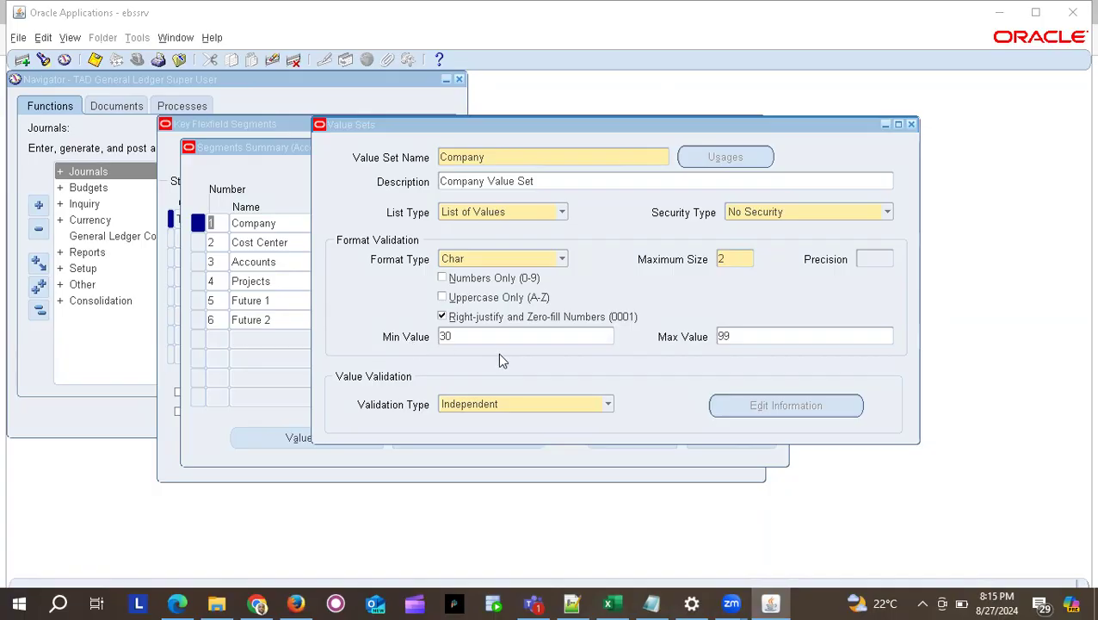
pyautogui.click(740, 337)
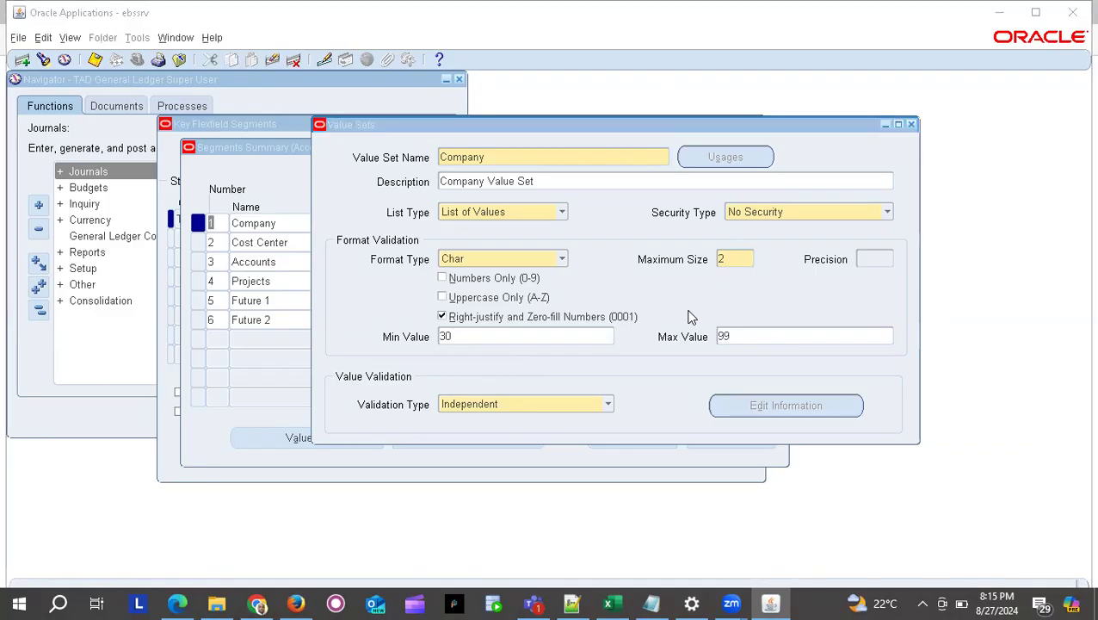
# Note Min 30, ...... 99, 29 ...Error and 100 ... Error in Notepad below the Cost Center samples, and return to the Value Sets form.
pyautogui.hotkey('alt', 'Tab')
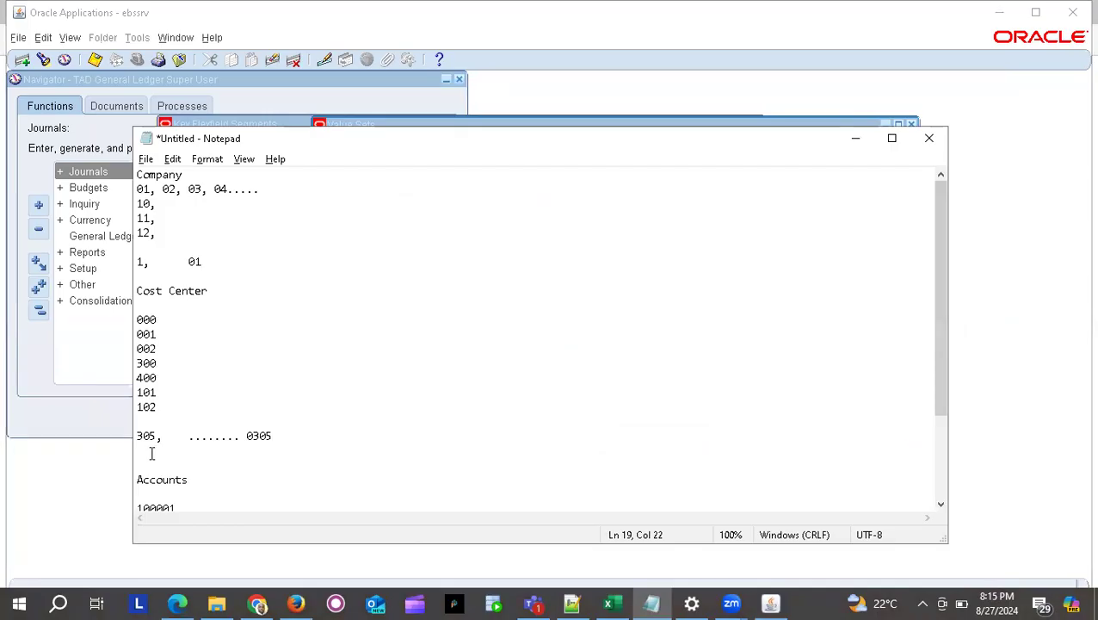
pyautogui.press('Return')
pyautogui.press('Return')
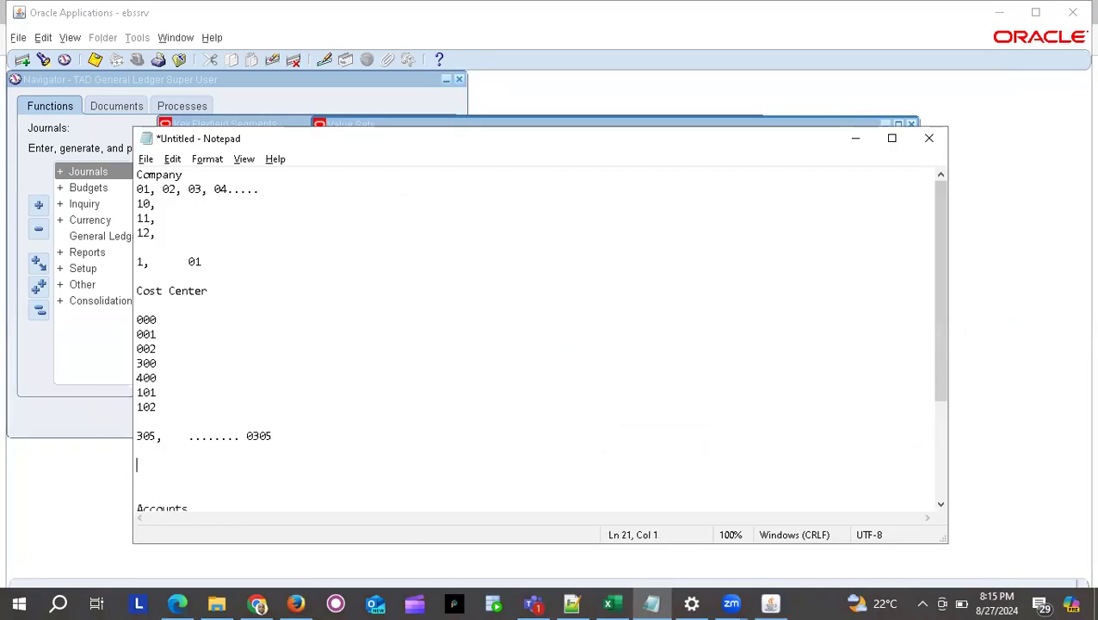
pyautogui.write('3')
pyautogui.press('BackSpace')
pyautogui.write('Min 30, ...... 99,')
pyautogui.write('29 ...Error')
pyautogui.press('Return')
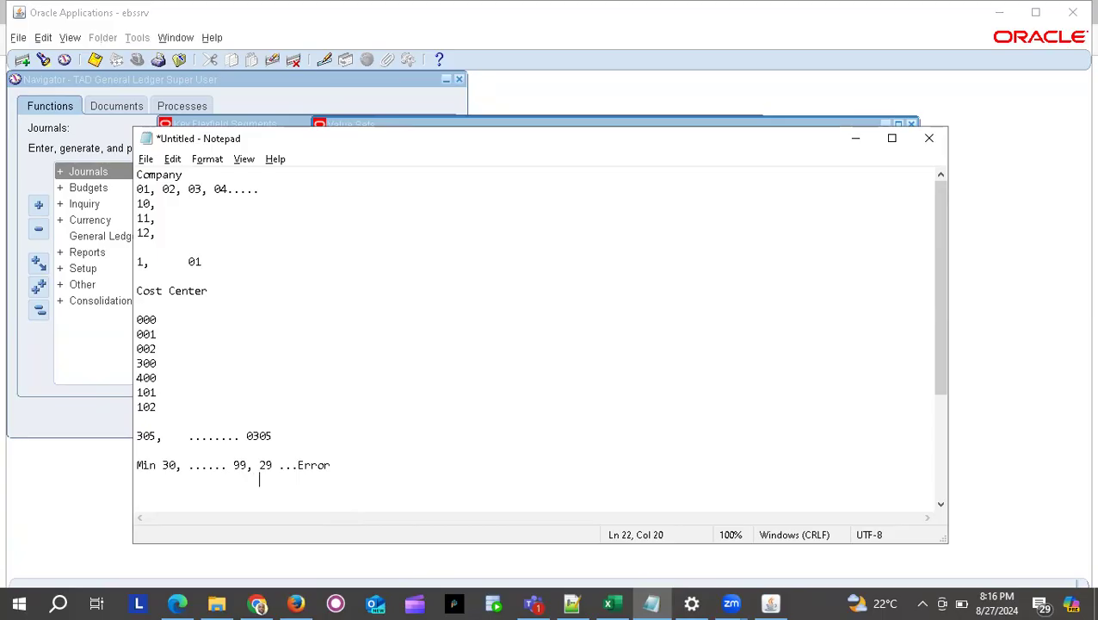
pyautogui.write('100 ... Error')
pyautogui.click(287, 141)
pyautogui.click(356, 114)
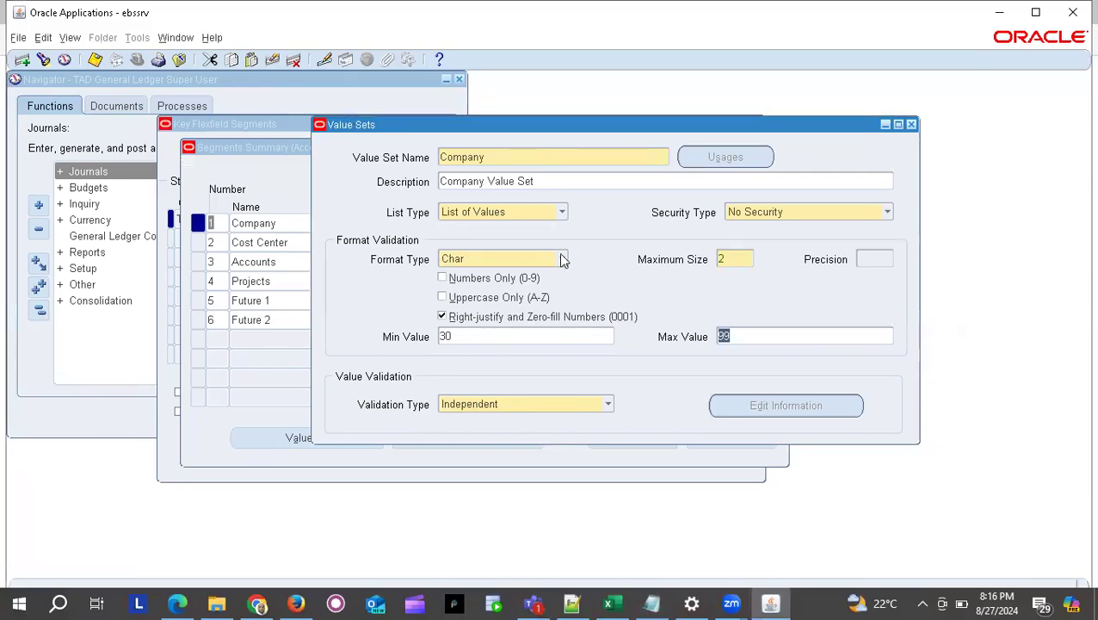
# Clear the minimum and maximum values of the Company value set and save it.
pyautogui.click(461, 338)
pyautogui.hotkey('shift', 'Home')
pyautogui.press('BackSpace')
pyautogui.click(739, 336)
pyautogui.hotkey('shift', 'Home')
pyautogui.press('BackSpace')
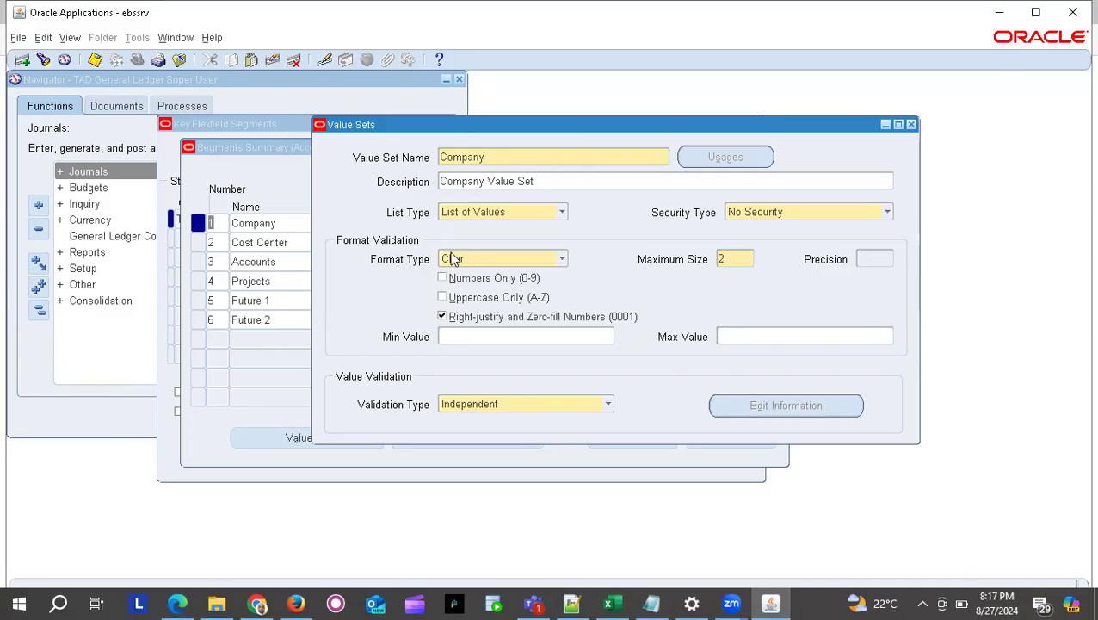
pyautogui.click(96, 62)
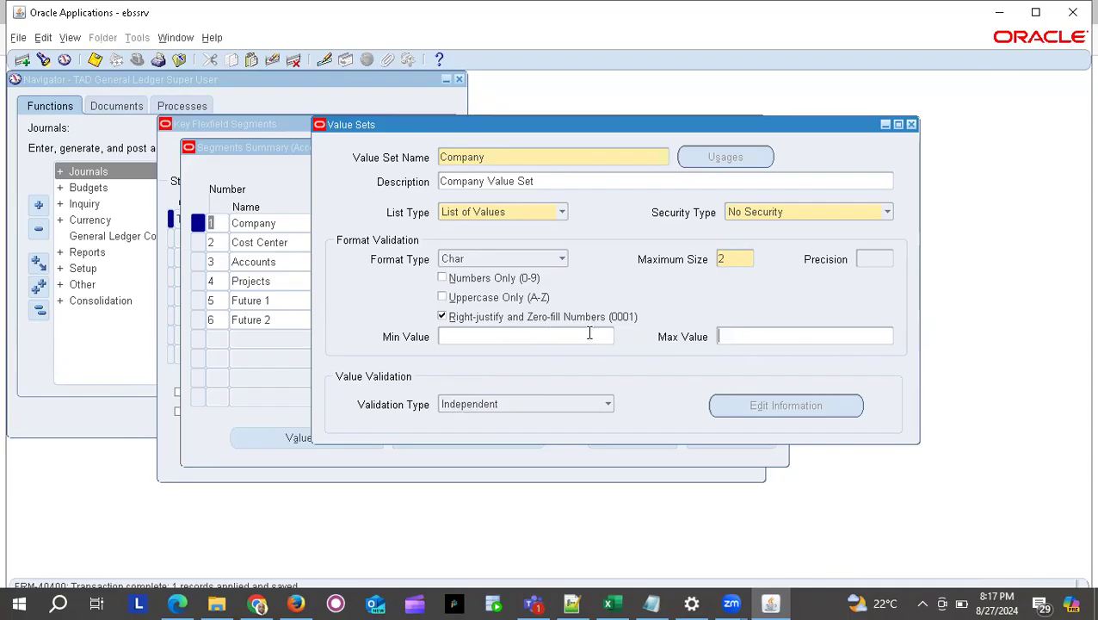
# Start a new value set record, name it Cost Center and describe it as Cost Center Value Set.
pyautogui.click(511, 155)
pyautogui.doubleClick(512, 155)
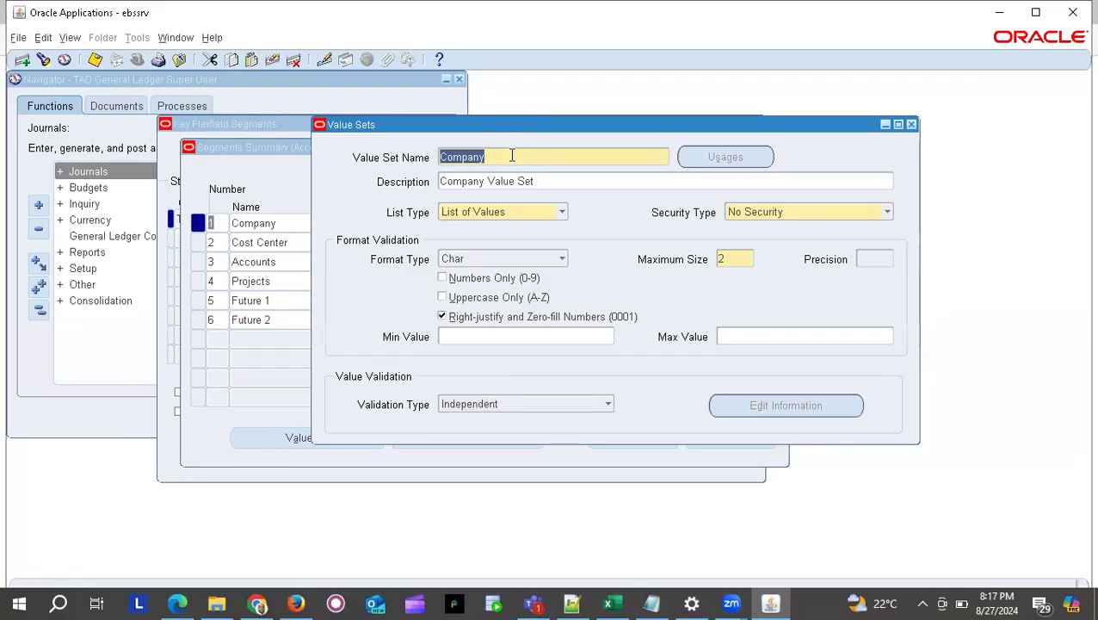
pyautogui.press('Down')
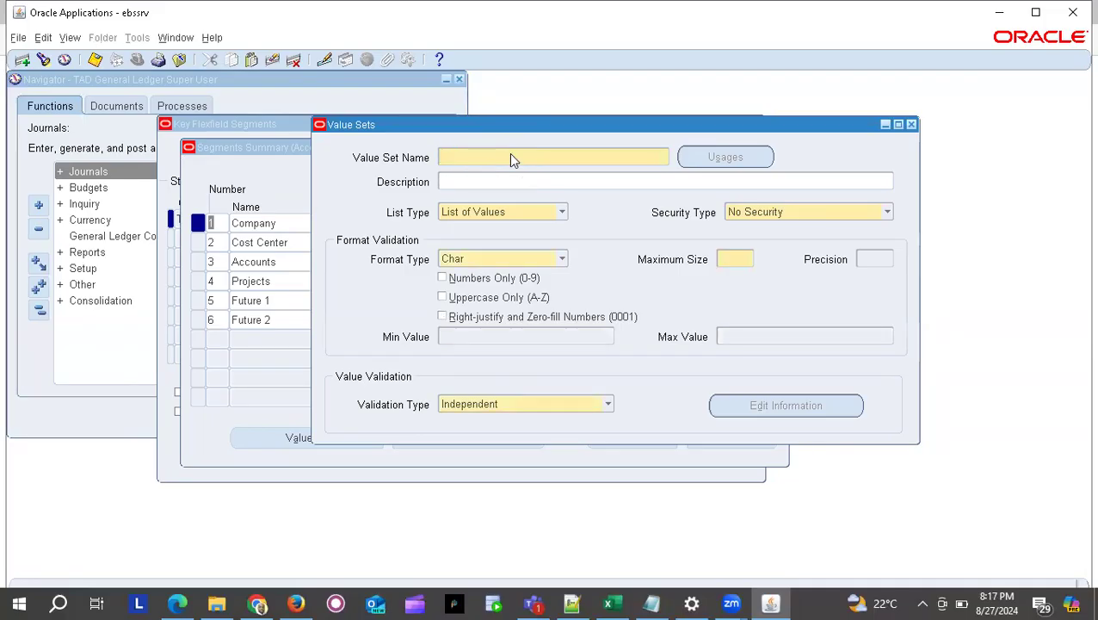
pyautogui.write('Cost Coen')
pyautogui.click(486, 181)
pyautogui.write('Cost Center')
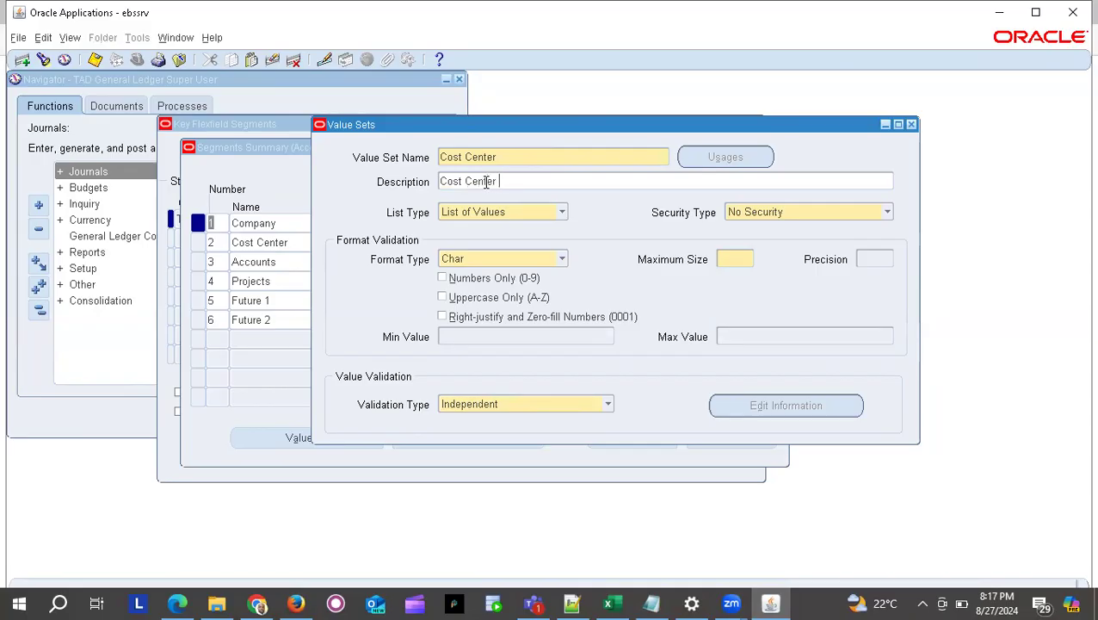
pyautogui.write(' Value Set')
# Set the Cost Center value set's maximum size to 3, enable Right-justify and Zero-fill Numbers, and save it.
pyautogui.click(737, 259)
pyautogui.write('000')
pyautogui.press('BackSpace')
pyautogui.press('BackSpace')
pyautogui.write('3')
pyautogui.click(441, 318)
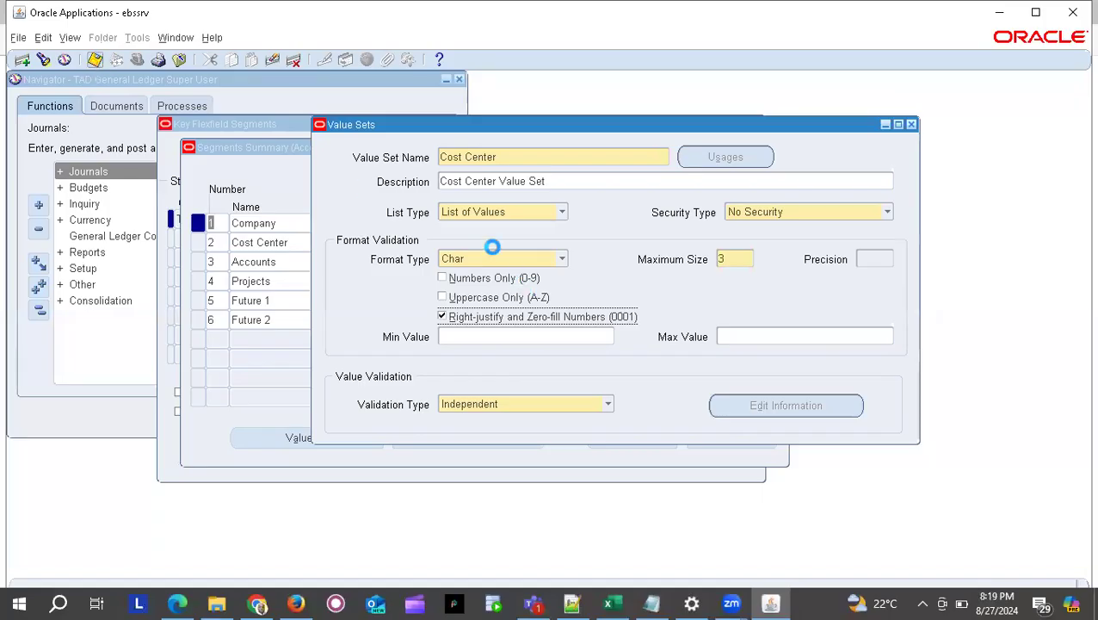
# Start another value set record, name it Accounts and describe it as Accounts Value Set.
pyautogui.tripleClick(504, 157)
pyautogui.press('Down')
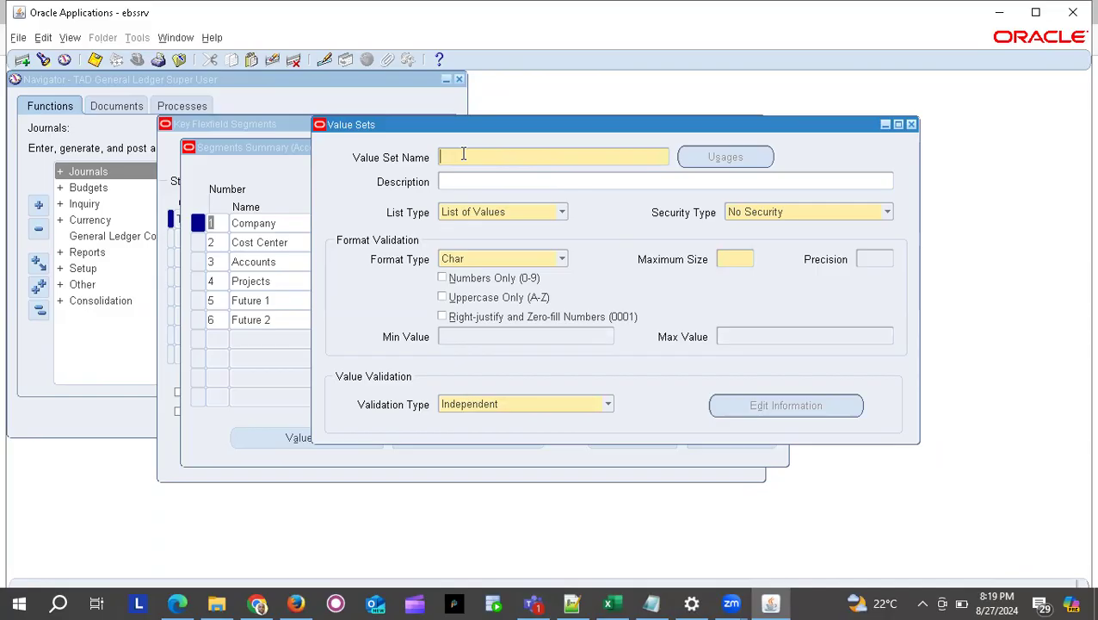
pyautogui.write('Accounts')
pyautogui.click(459, 181)
pyautogui.write('Accounts Value Set')
# Set the Accounts value set's maximum size to 5, checking the account samples in Notepad, and enable Right-justify and Zero-fill Numbers.
pyautogui.click(744, 256)
pyautogui.write('5')
pyautogui.hotkey('alt', 'Tab')
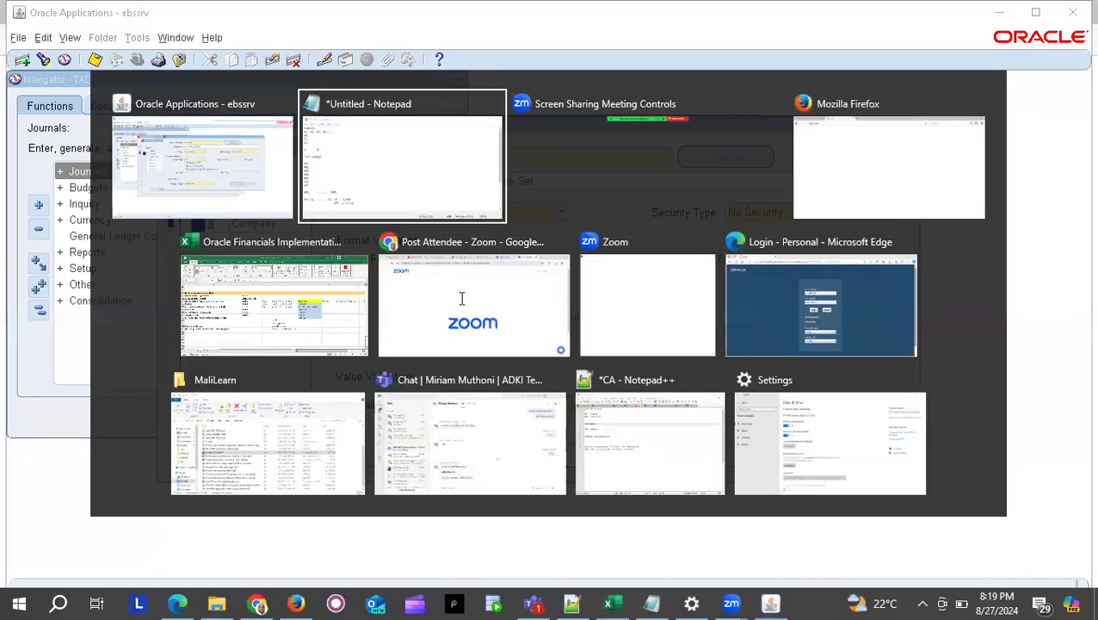
pyautogui.scroll(-4, 285, 415)
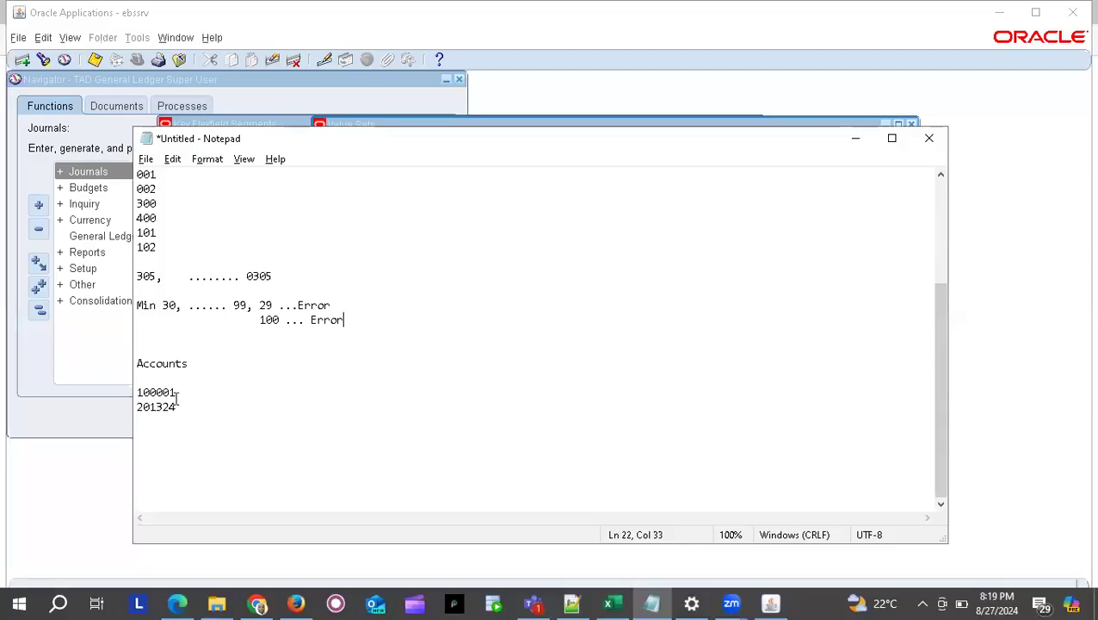
pyautogui.moveTo(138, 391); pyautogui.dragTo(159, 391)
pyautogui.hotkey('alt', 'Tab')
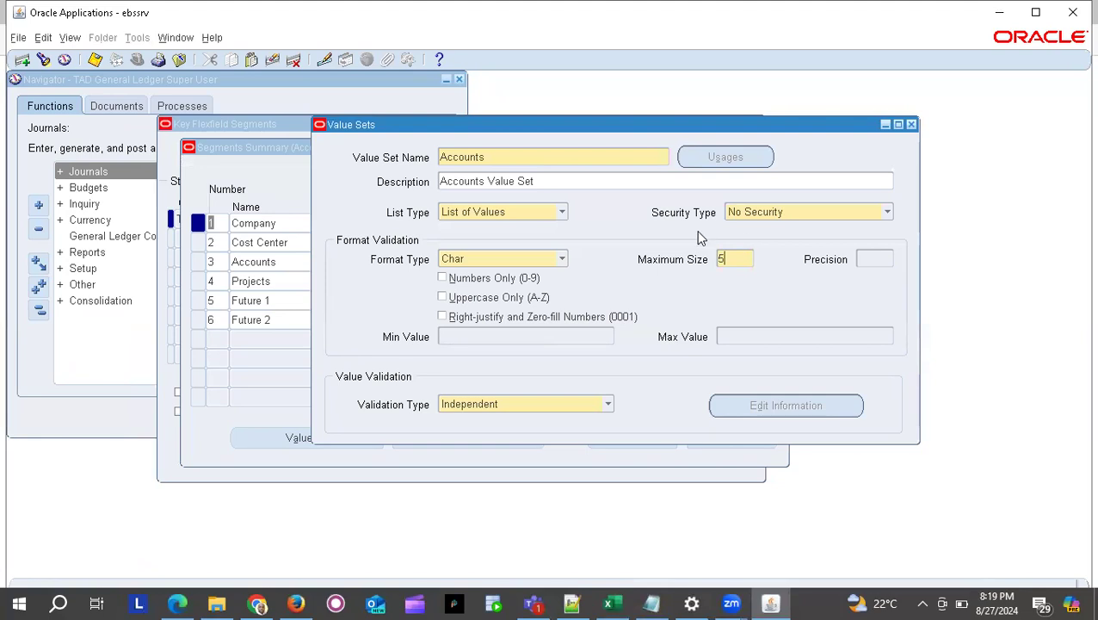
pyautogui.click(442, 318)
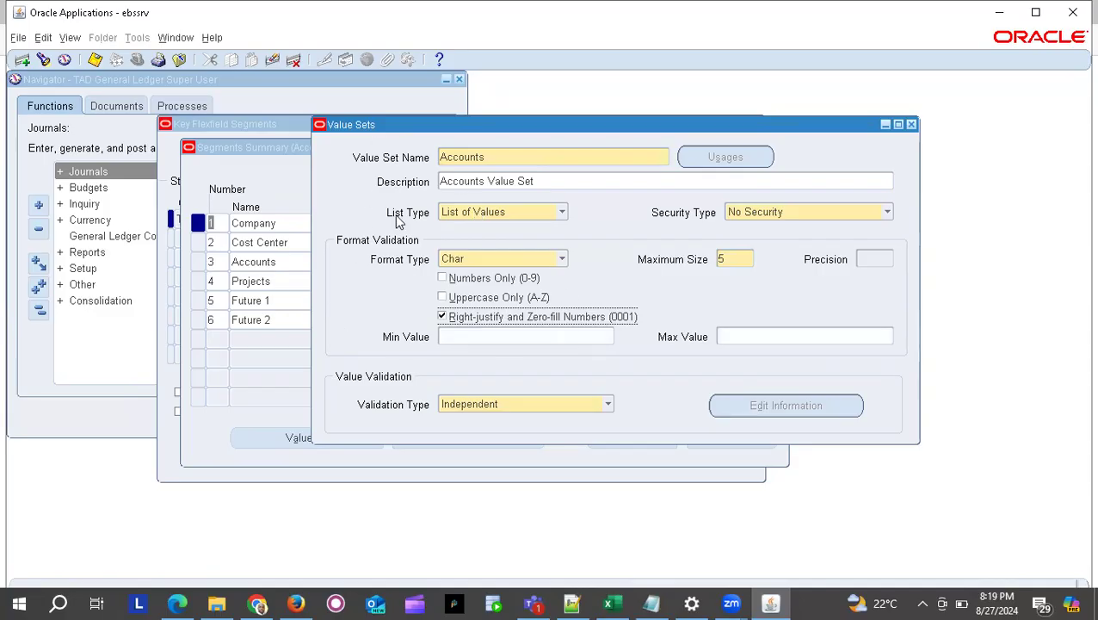
# Try to save the value set as Accounts, and rename it Account and save it.
pyautogui.click(93, 59)
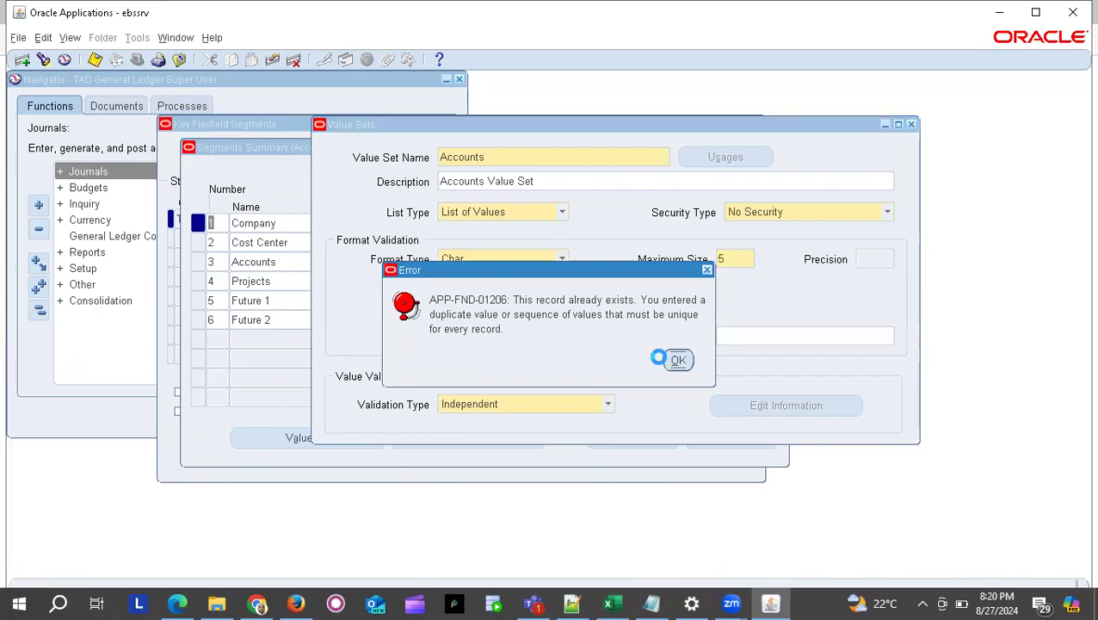
pyautogui.click(677, 359)
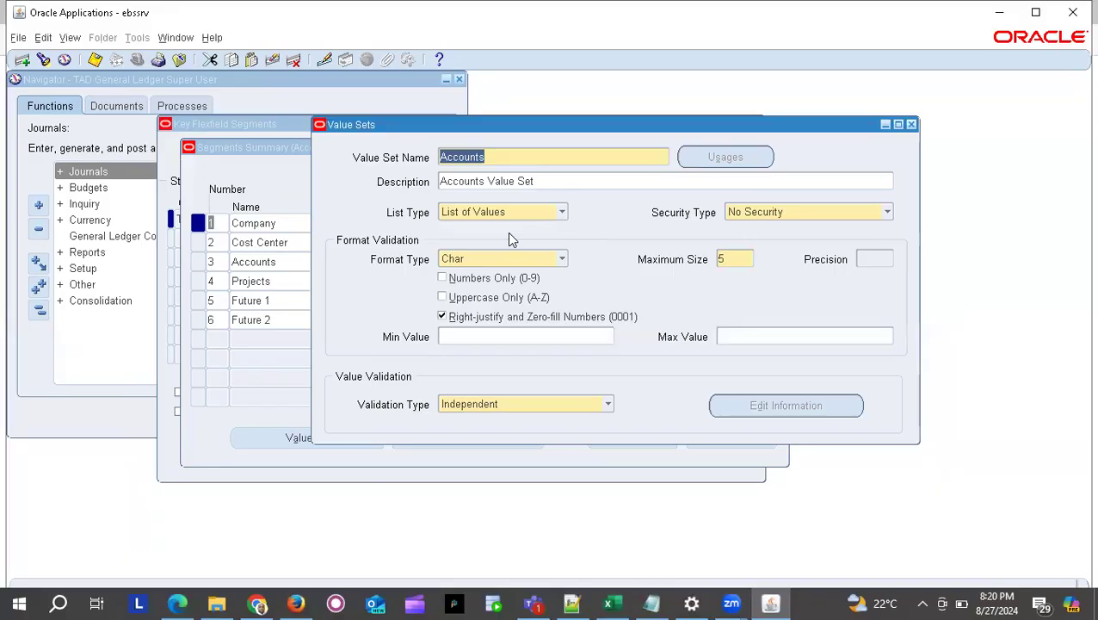
pyautogui.click(490, 157)
pyautogui.press('BackSpace')
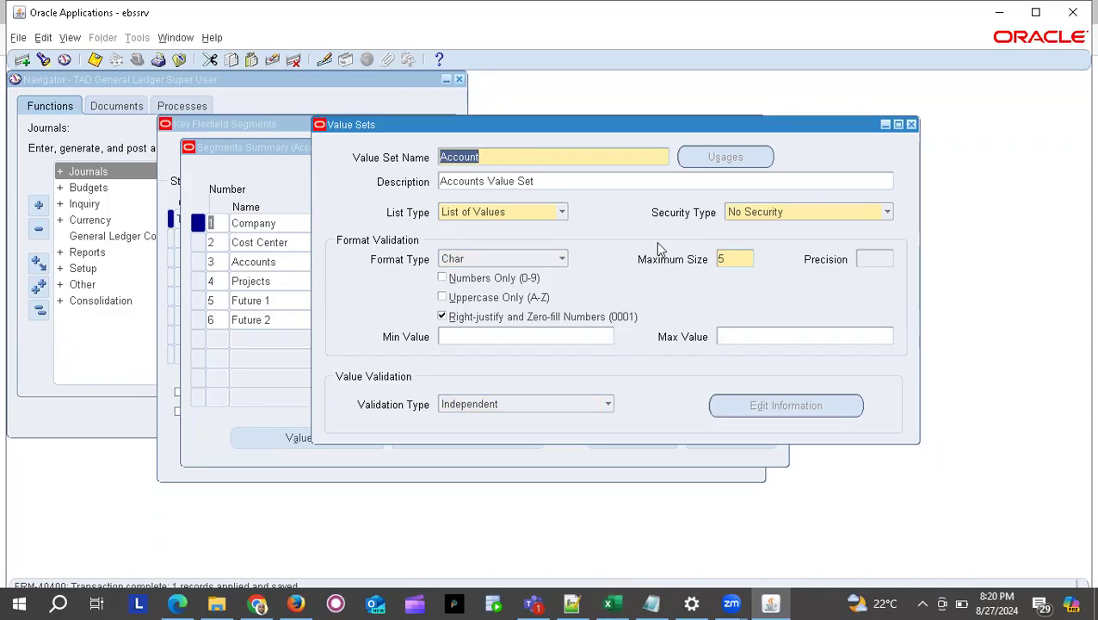
# Rename the Account value set to Tad Account and save the change.
pyautogui.click(442, 155)
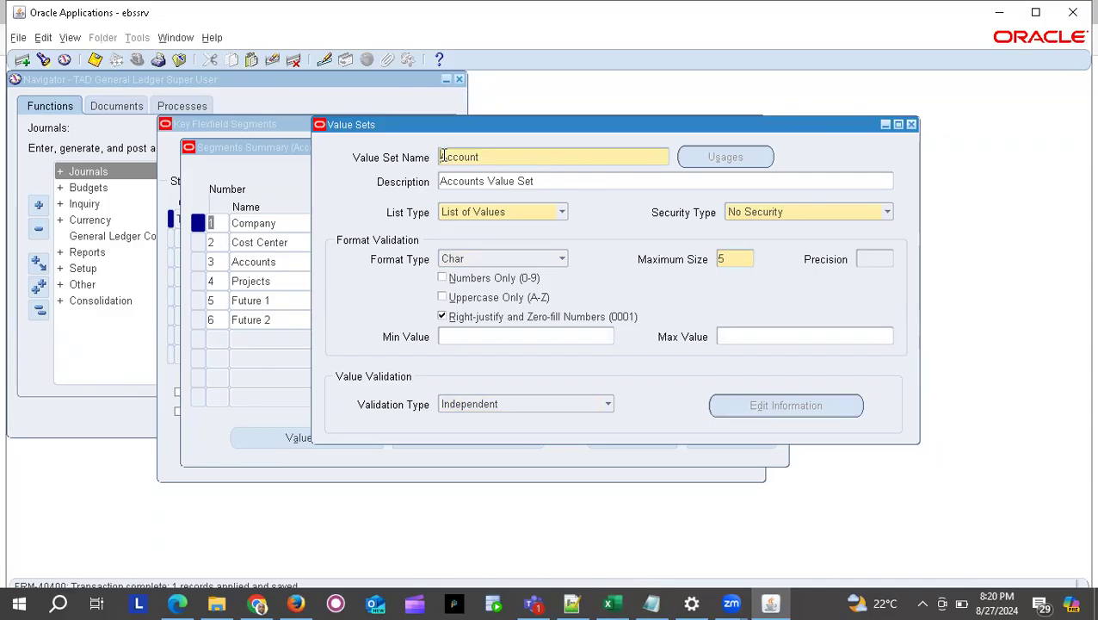
pyautogui.click(442, 156)
pyautogui.write('Tad')
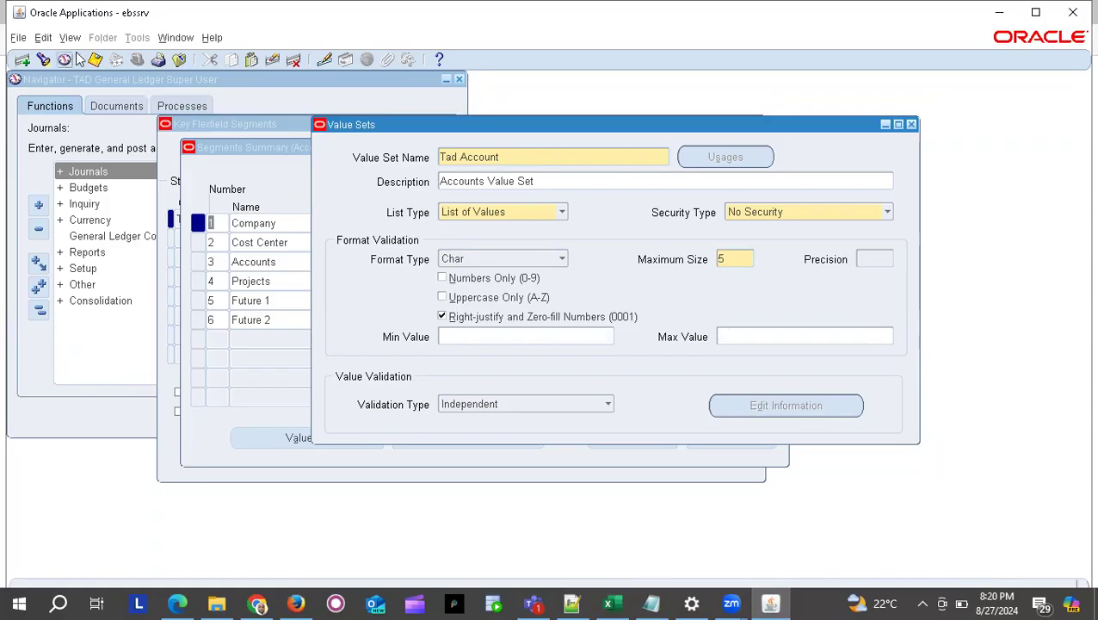
pyautogui.click(97, 66)
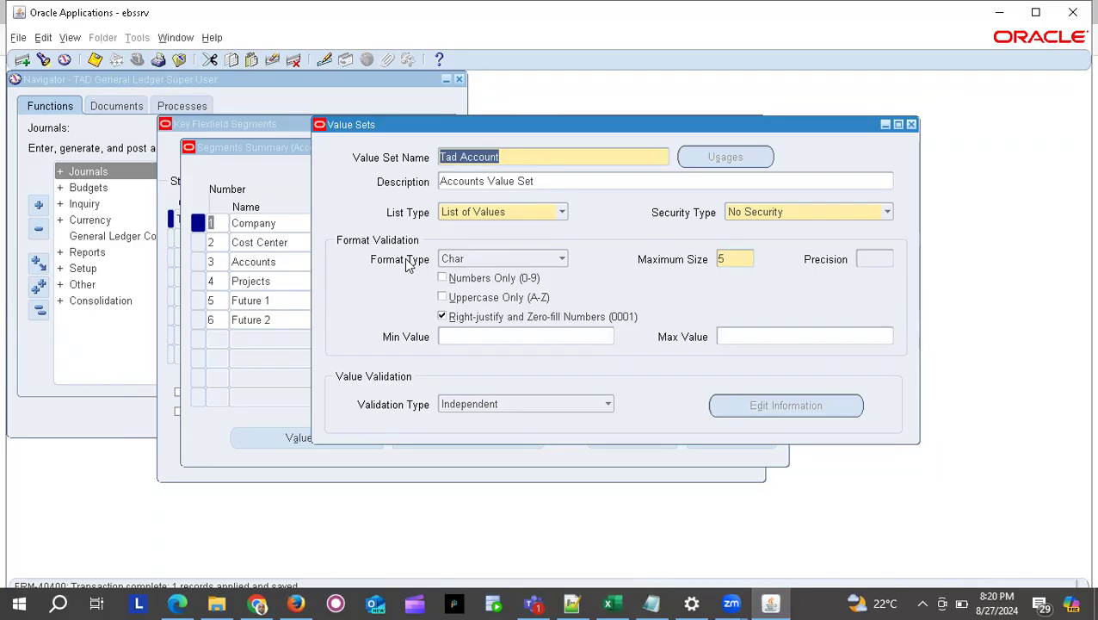
# Rename the Cost Center value set to Tad Cost Center and save the change.
pyautogui.press('Down')
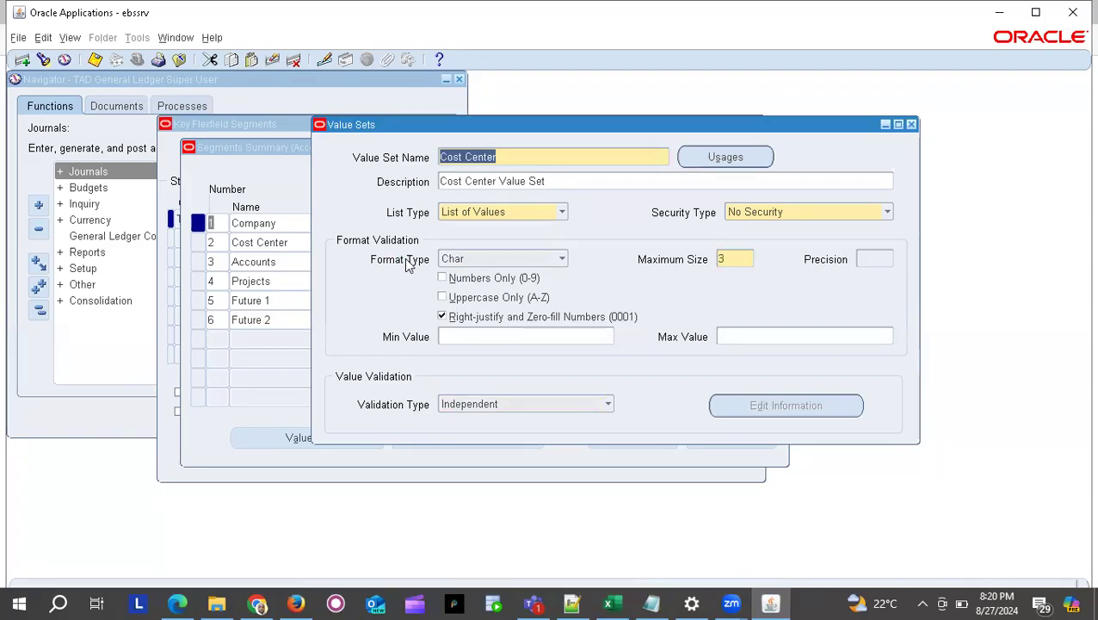
pyautogui.click(442, 156)
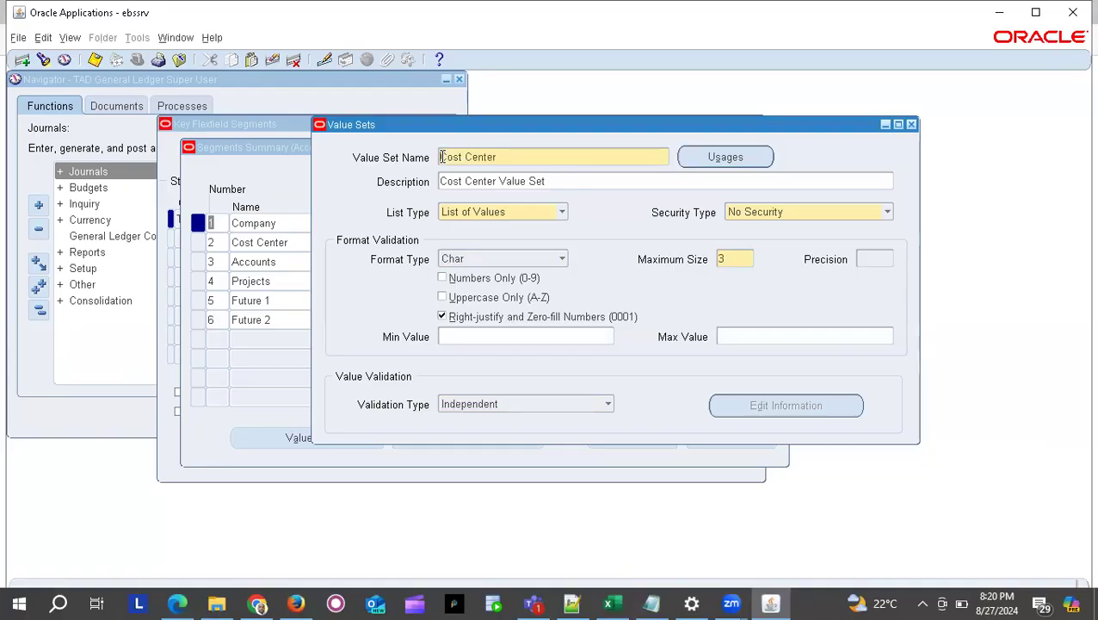
pyautogui.click(441, 156)
pyautogui.write('Tad')
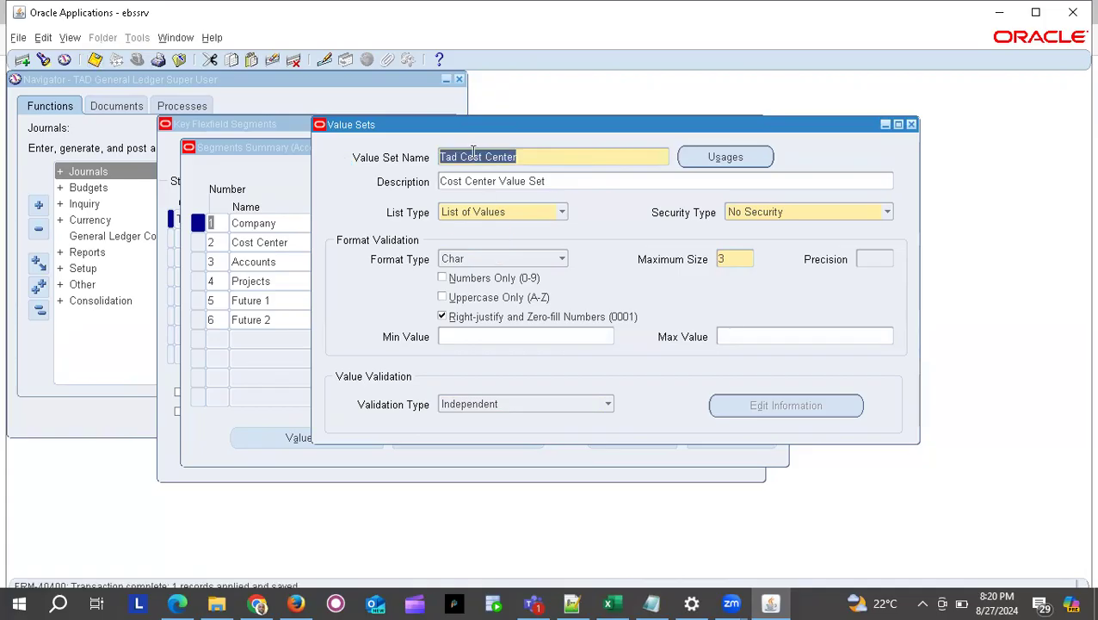
# Rename the Company value set to Tad Company and save the change.
pyautogui.press('Up')
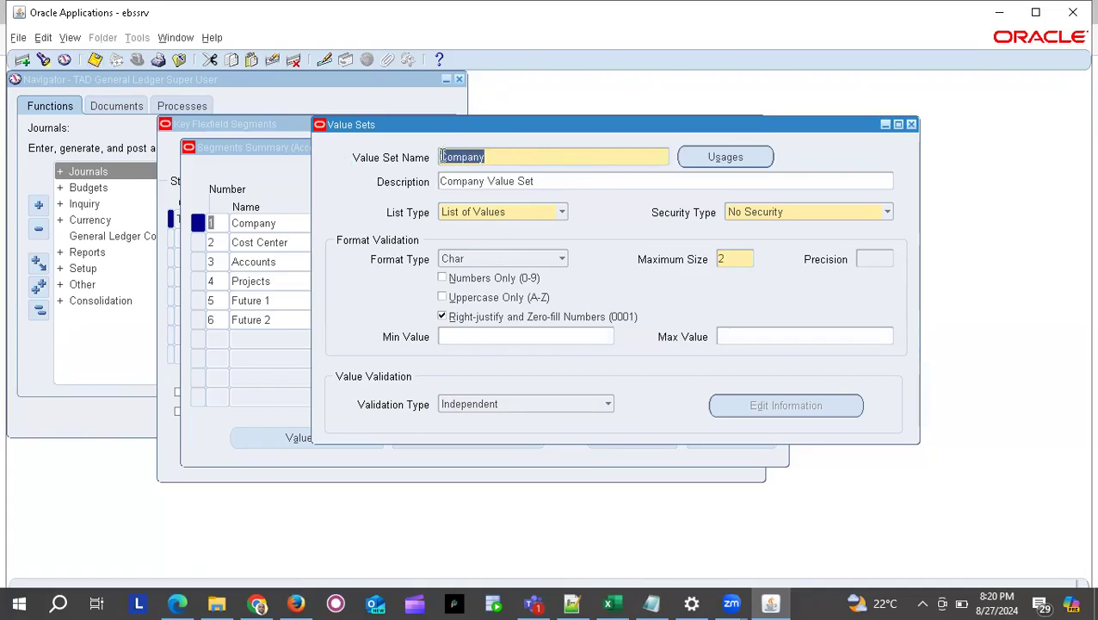
pyautogui.click(442, 157)
pyautogui.write('Tad')
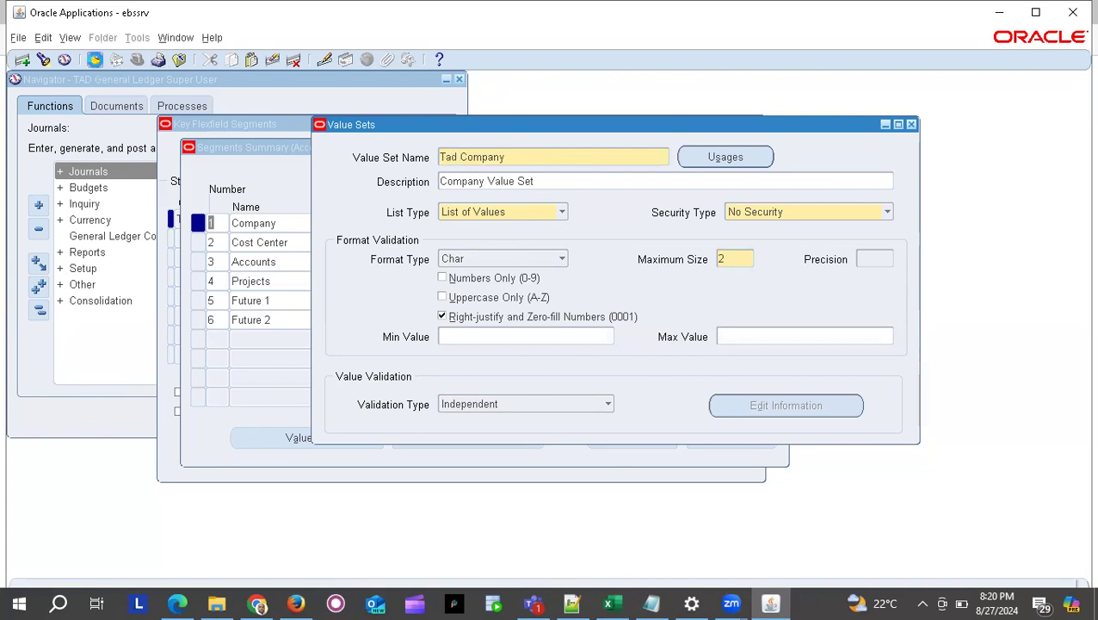
pyautogui.click(94, 59)
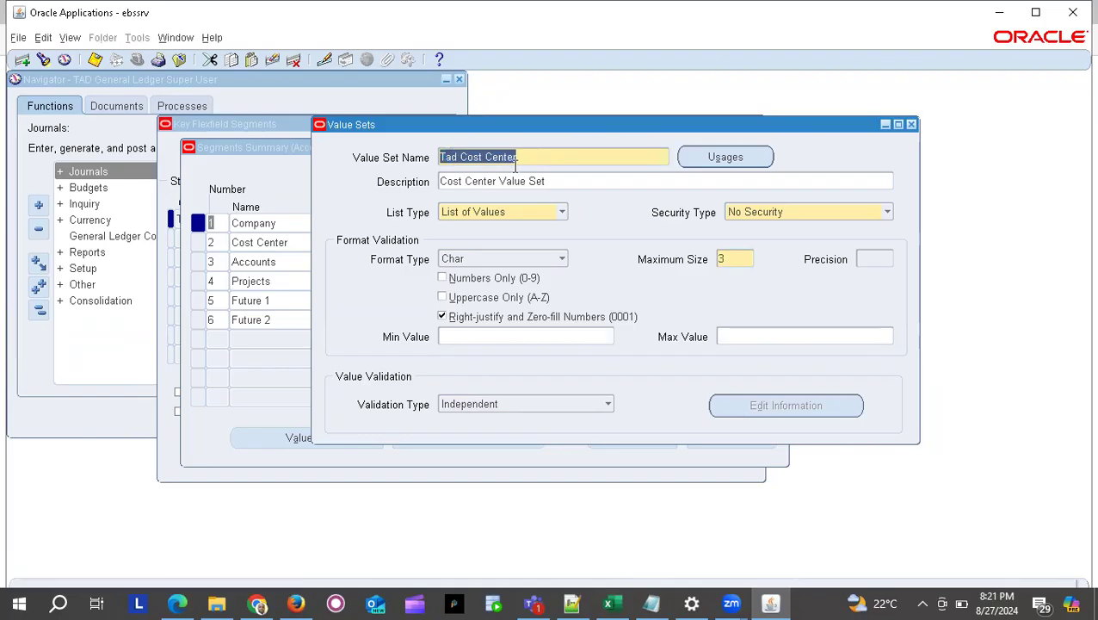
# Start a new value set record named Tad Projects with the description Tad Project Value Sets.
pyautogui.press('Down')
pyautogui.press('Down')
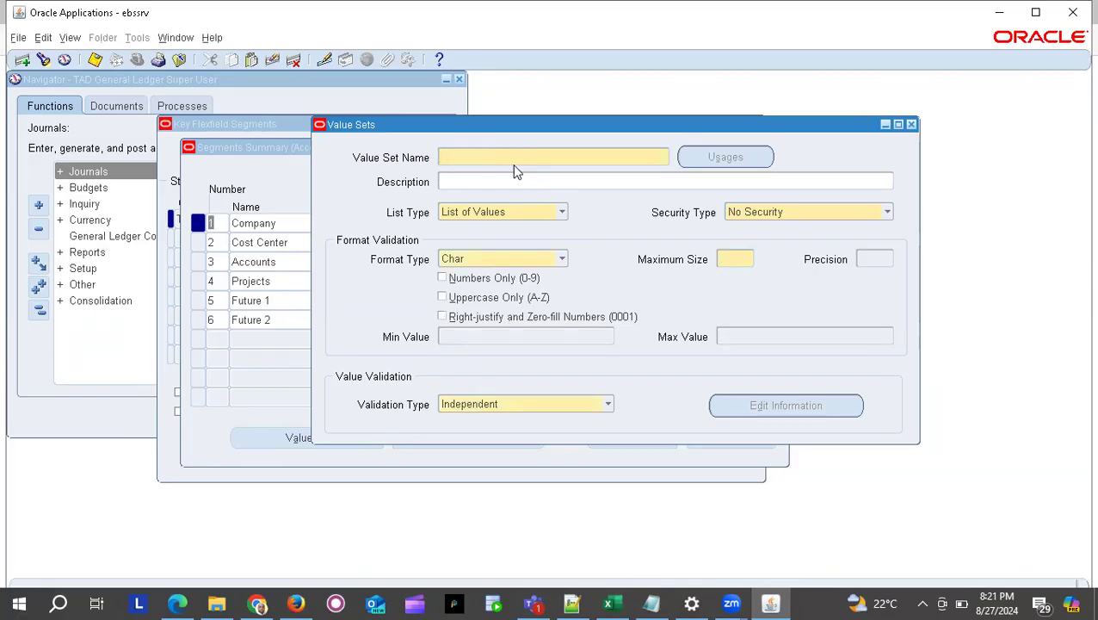
pyautogui.write('Tad')
pyautogui.write(' Ta')
pyautogui.press('BackSpace')
pyautogui.press('BackSpace')
pyautogui.write('Projects')
pyautogui.click(473, 181)
pyautogui.write('Tad Project')
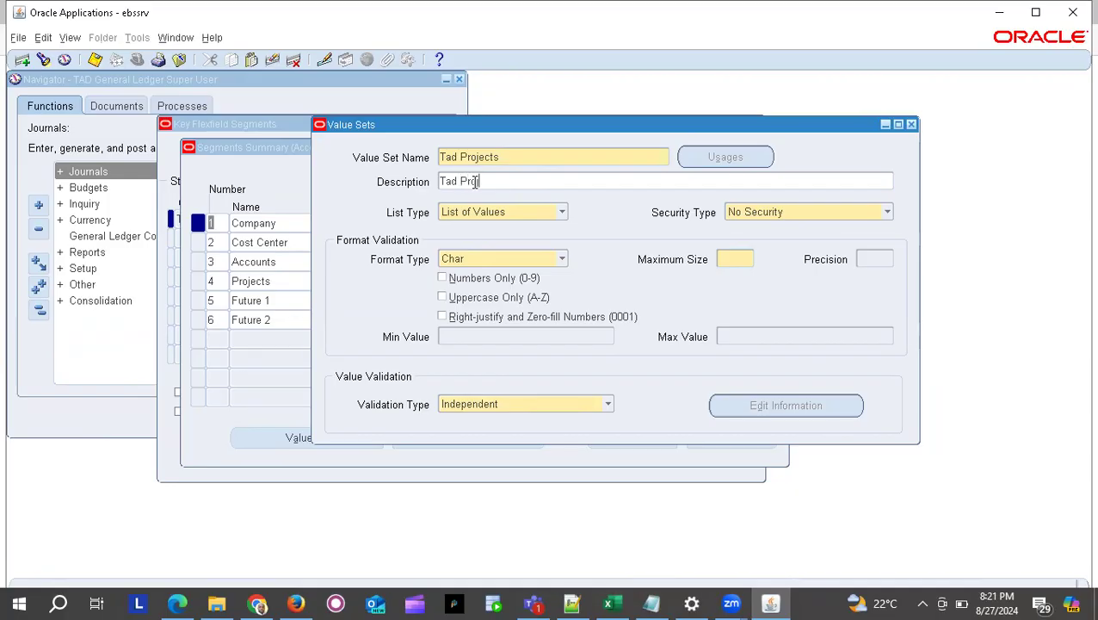
pyautogui.write(' Value Sets')
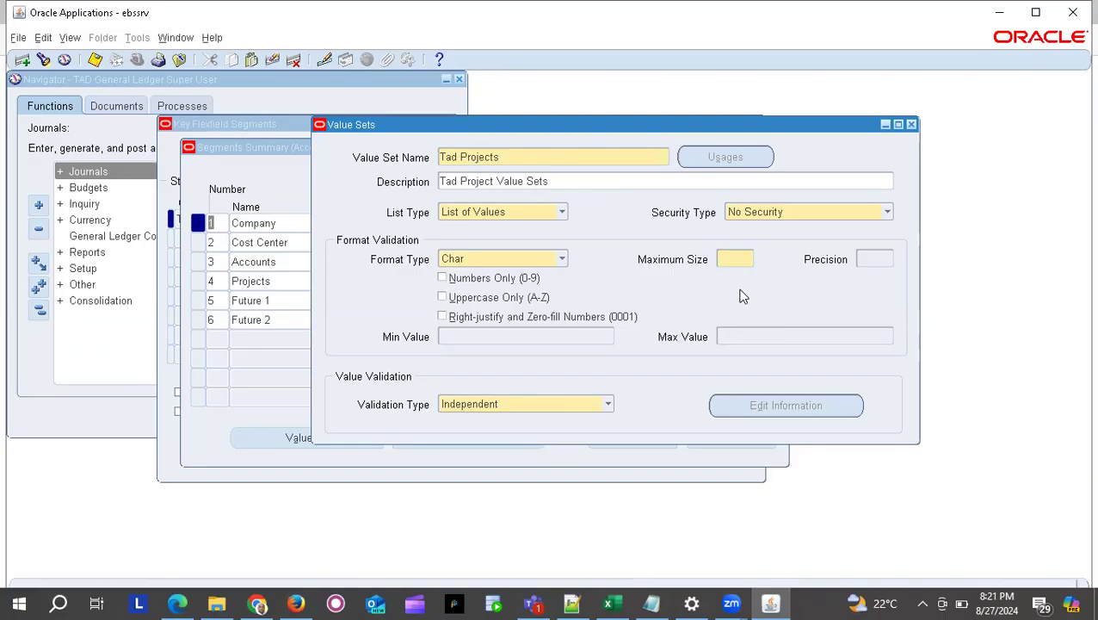
# Set the Tad Projects value set's maximum size to 4, enable Right-justify and Zero-fill Numbers, and save it.
pyautogui.click(732, 256)
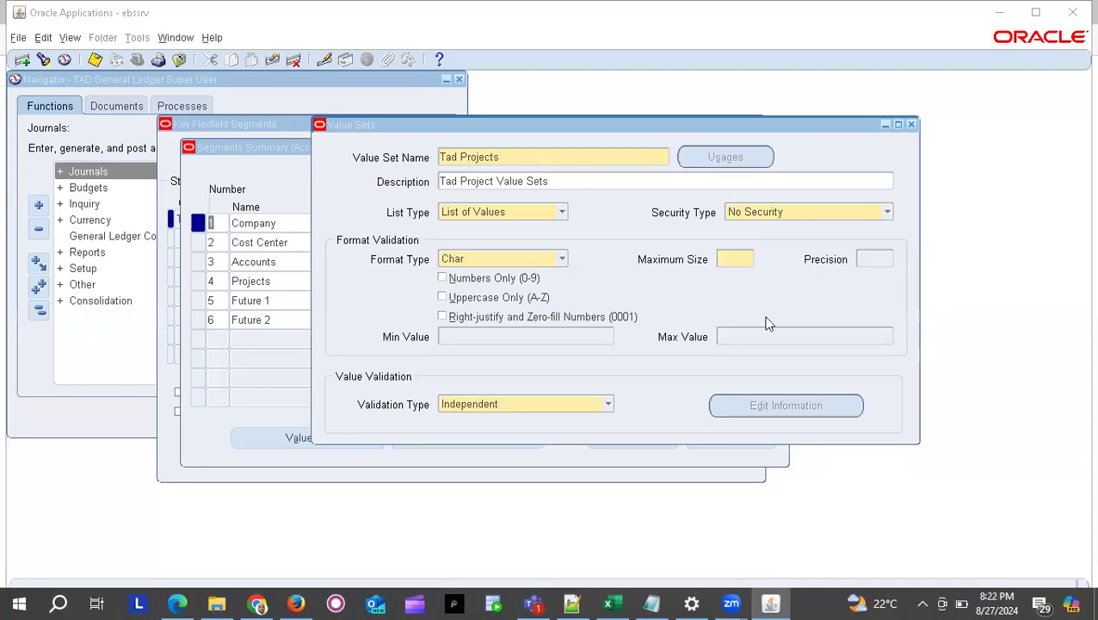
pyautogui.click(734, 254)
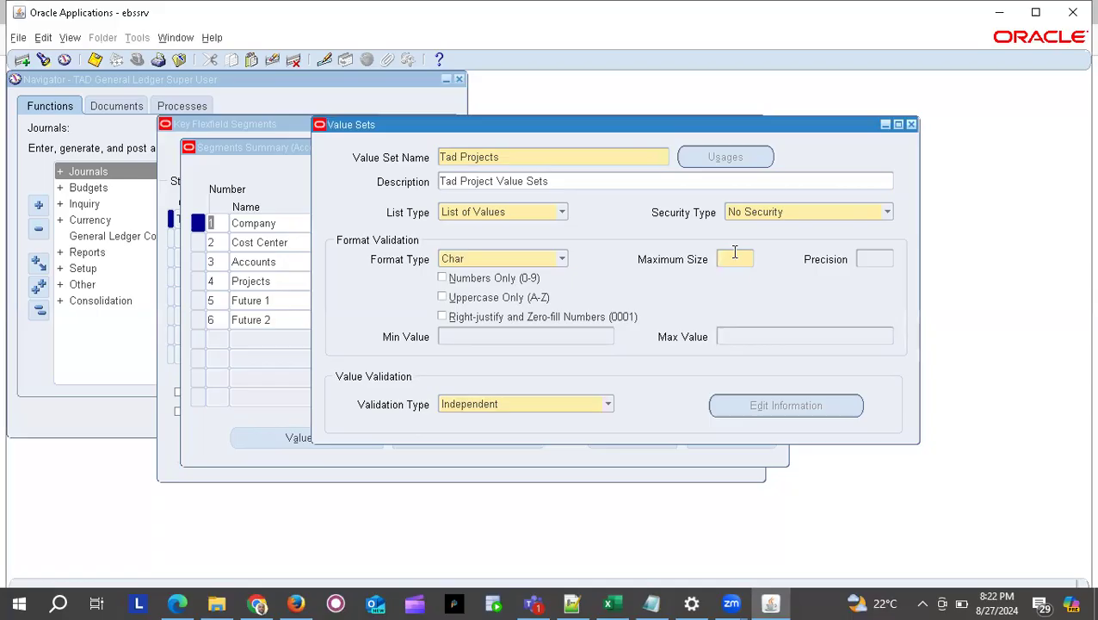
pyautogui.write('4')
pyautogui.click(443, 318)
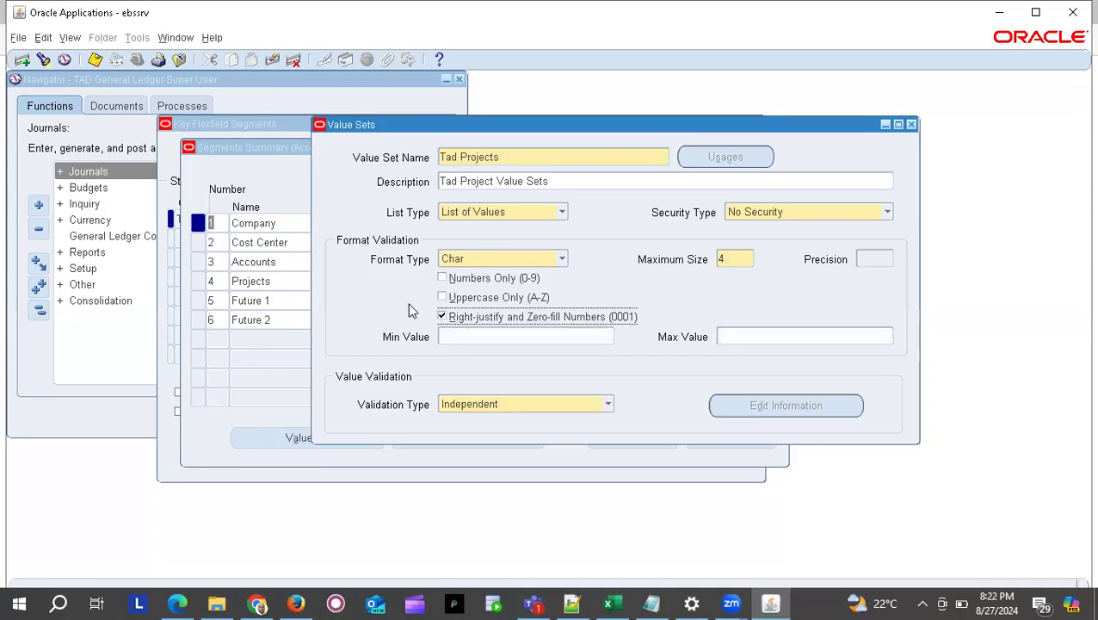
pyautogui.click(95, 60)
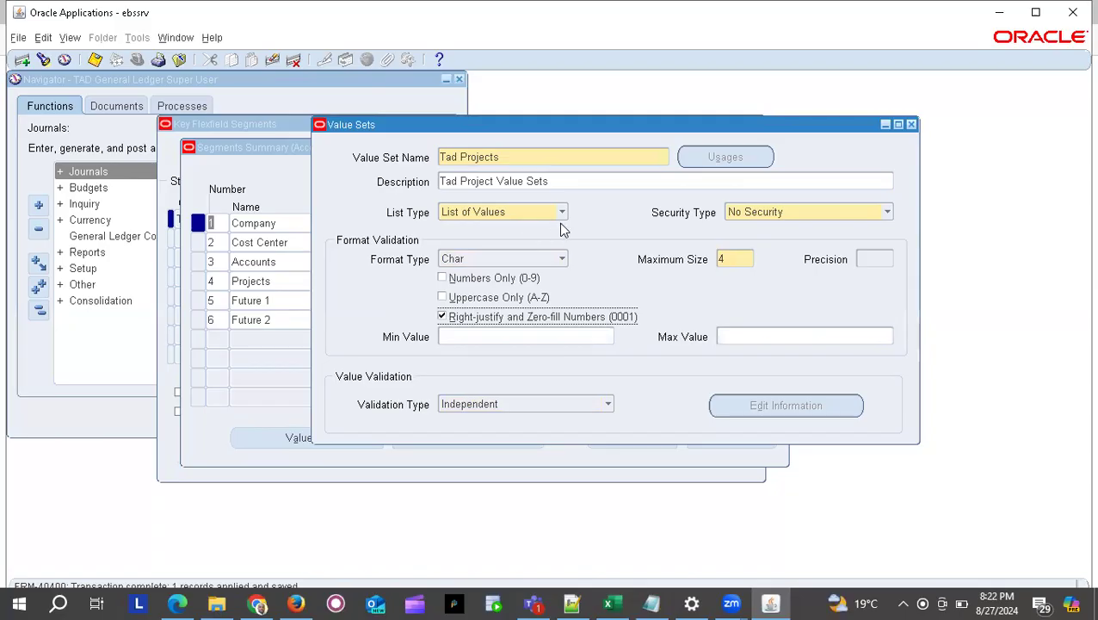
# Start a new value set record named Tad Future1 with the description Tad Future1 Value Set.
pyautogui.click(440, 155)
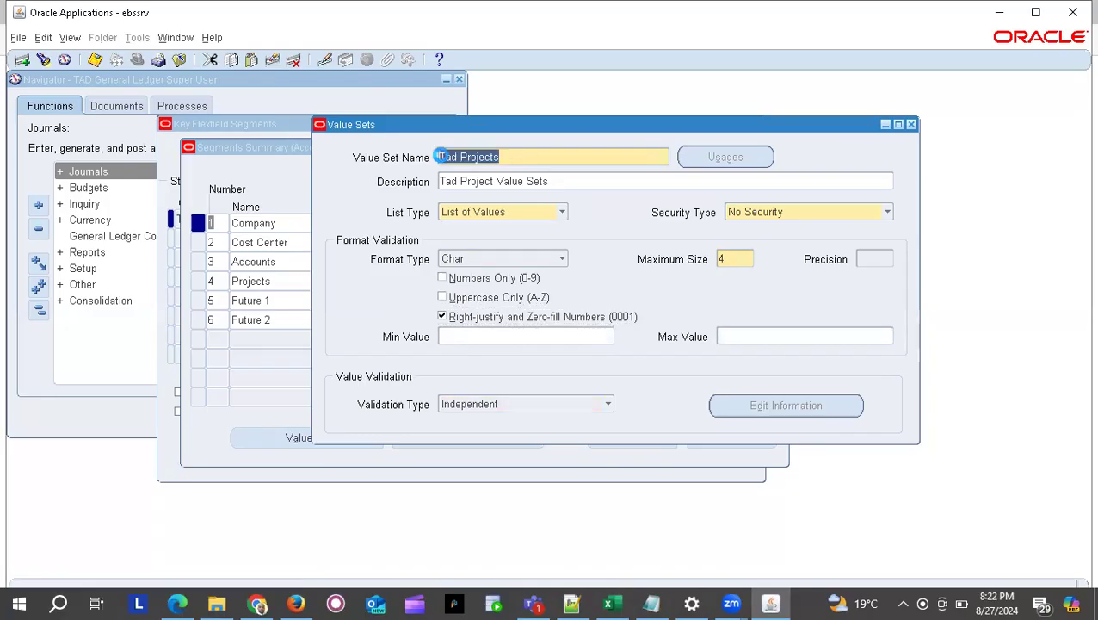
pyautogui.press('F6')
pyautogui.write('Fu')
pyautogui.write('Tad')
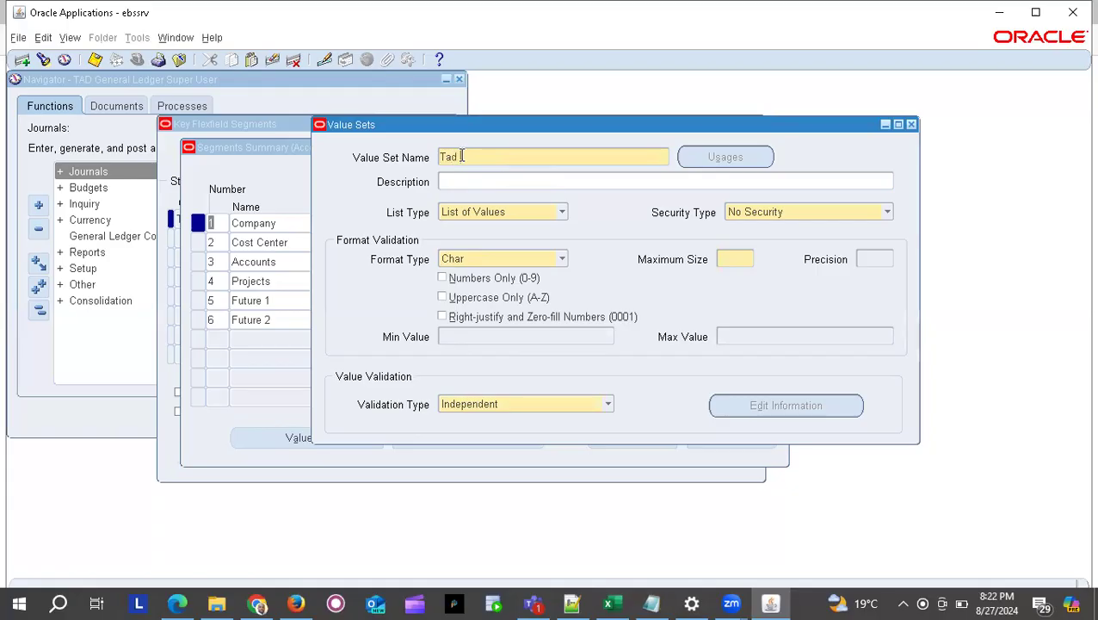
pyautogui.write(' Future1')
pyautogui.click(467, 181)
pyautogui.write('Tad Future1 ')
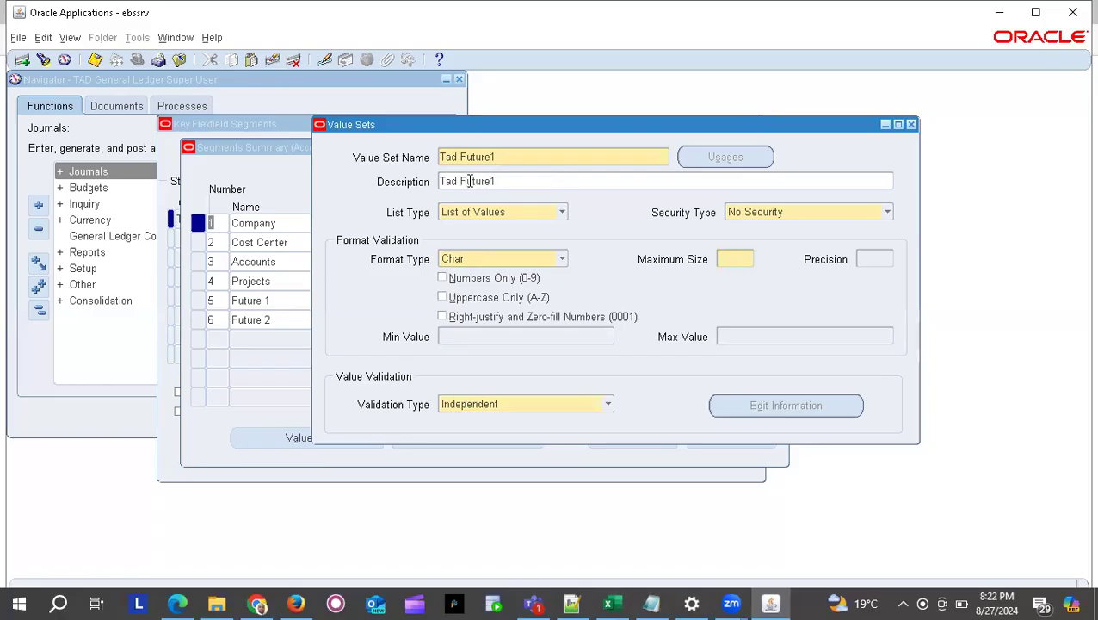
pyautogui.write('Value Set')
# Set the Tad Future1 value set's maximum size to 3, enable Right-justify and Zero-fill Numbers, and save it.
pyautogui.click(737, 260)
pyautogui.write('3')
pyautogui.click(441, 316)
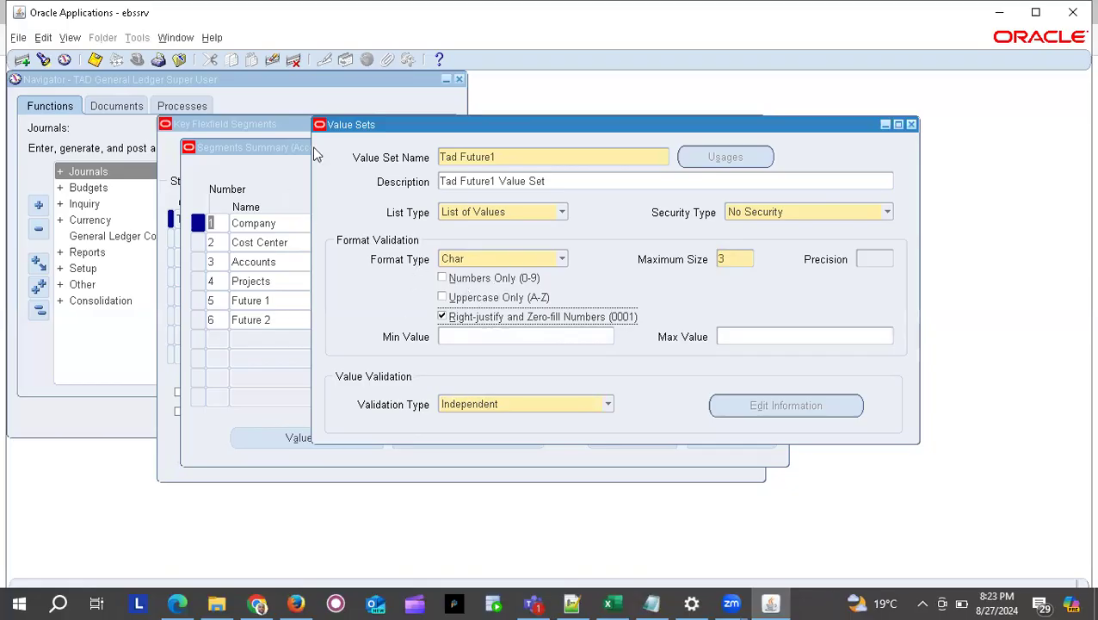
pyautogui.click(95, 60)
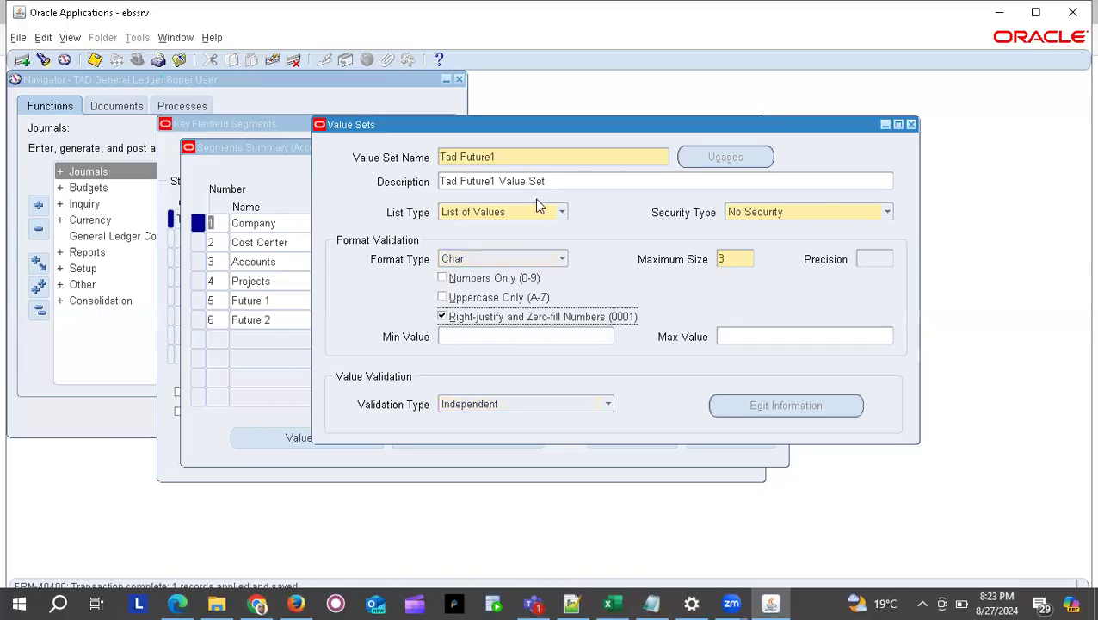
# Start a new value set record named Tad Future2 with the description Tad Future2 Value Set.
pyautogui.click(493, 155)
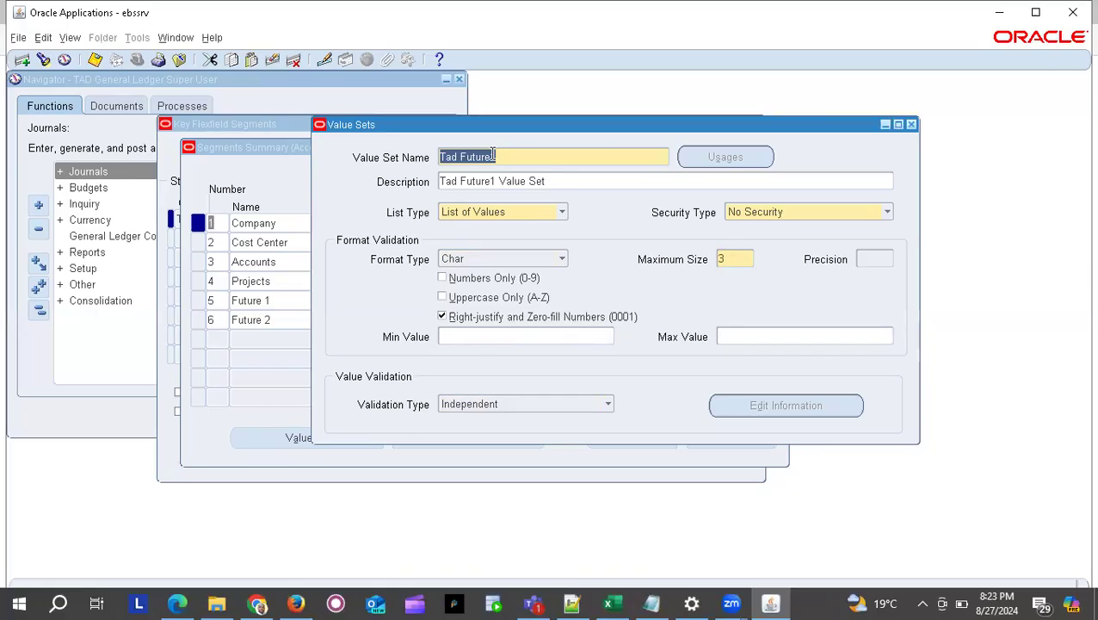
pyautogui.press('Down')
pyautogui.write('Tad Future2')
pyautogui.click(482, 180)
pyautogui.write('Tad Future12 Value Set')
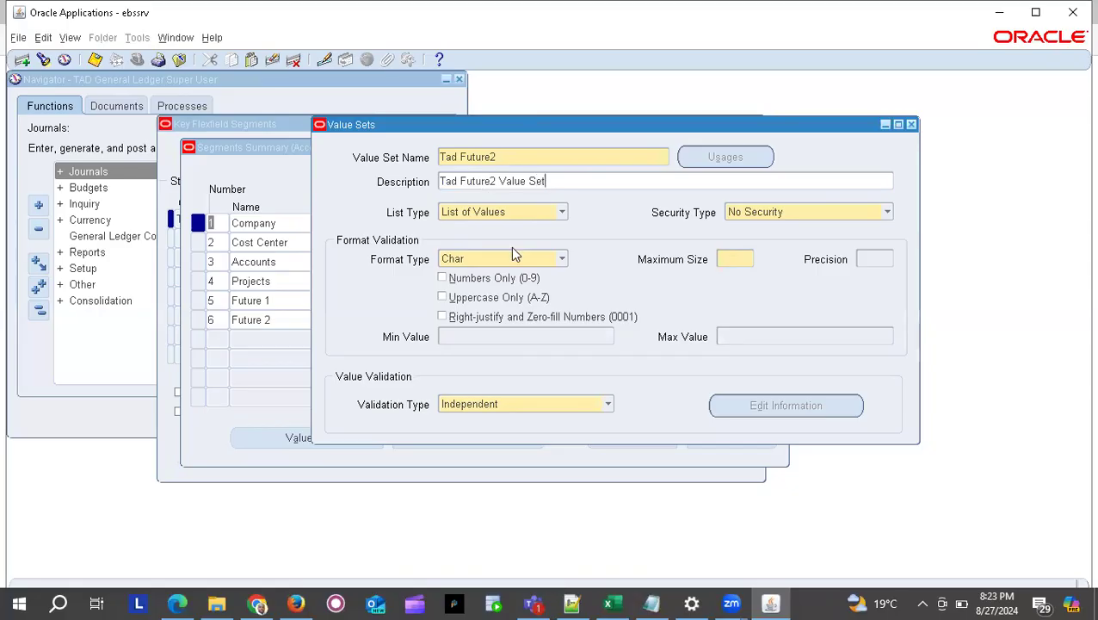
# Set the Tad Future2 value set's maximum size to 3 with Right-justify and Zero-fill Numbers switched off, and save it.
pyautogui.click(731, 258)
pyautogui.write('3')
pyautogui.click(442, 316)
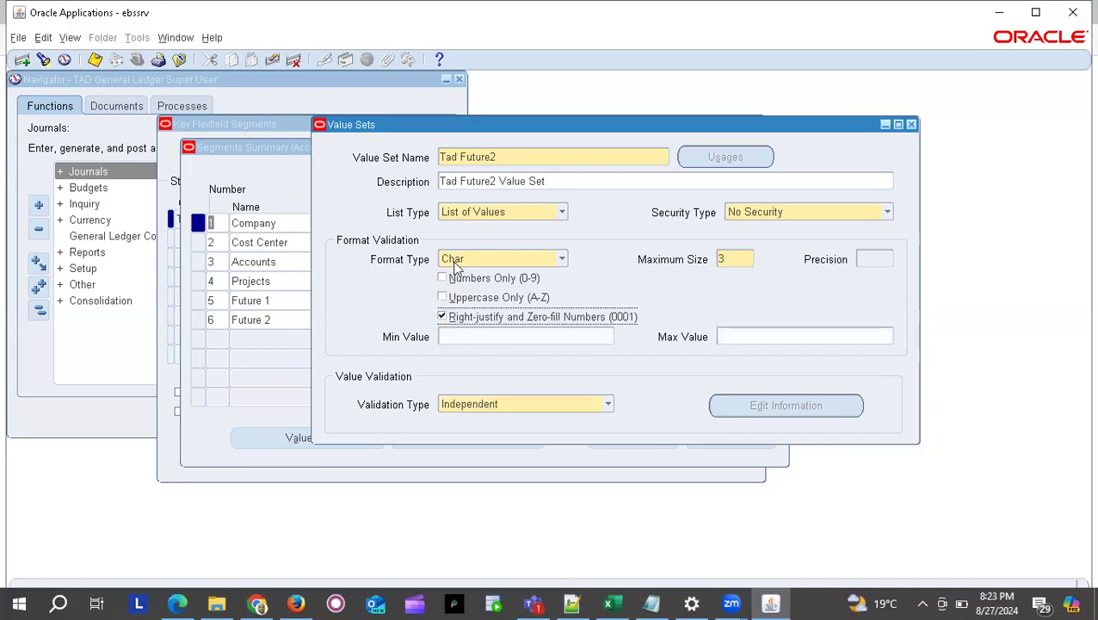
pyautogui.click(443, 316)
pyautogui.click(443, 316)
pyautogui.click(97, 62)
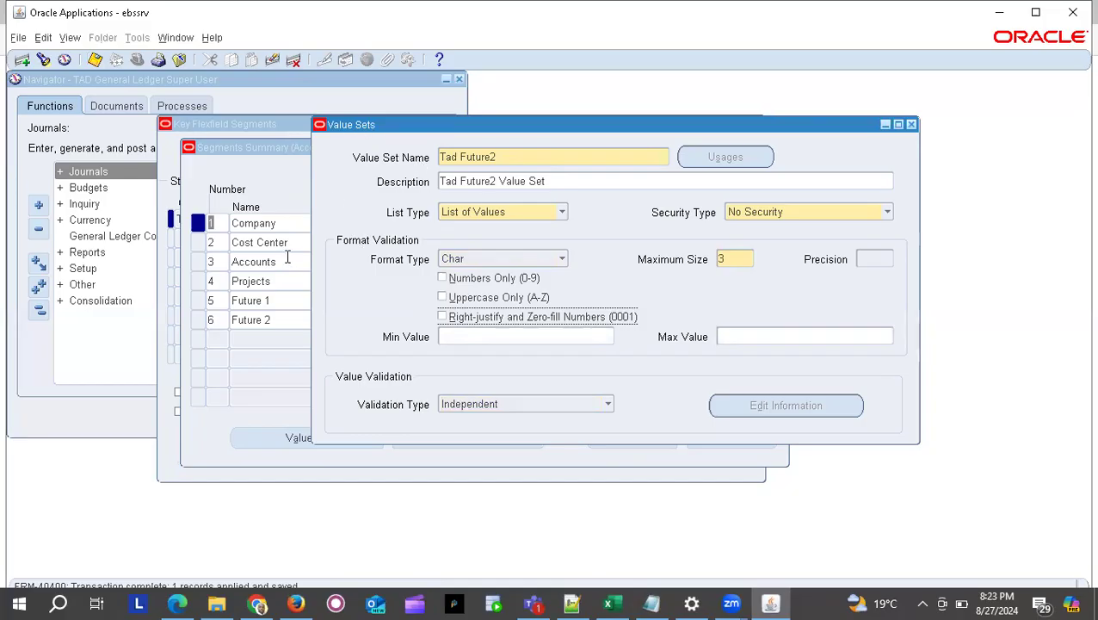
# Close the Value Sets window and mark the Value Sets task as Done in cell C114 of the Excel implementation workbook.
pyautogui.click(912, 124)
pyautogui.hotkey('alt', 'Tab')
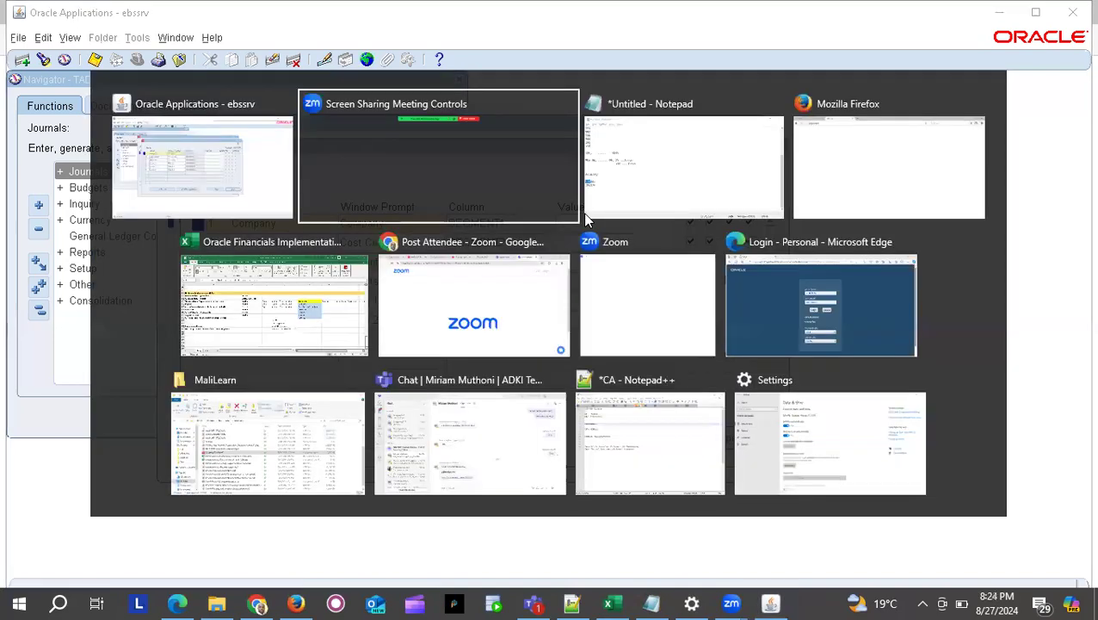
pyautogui.click(335, 332)
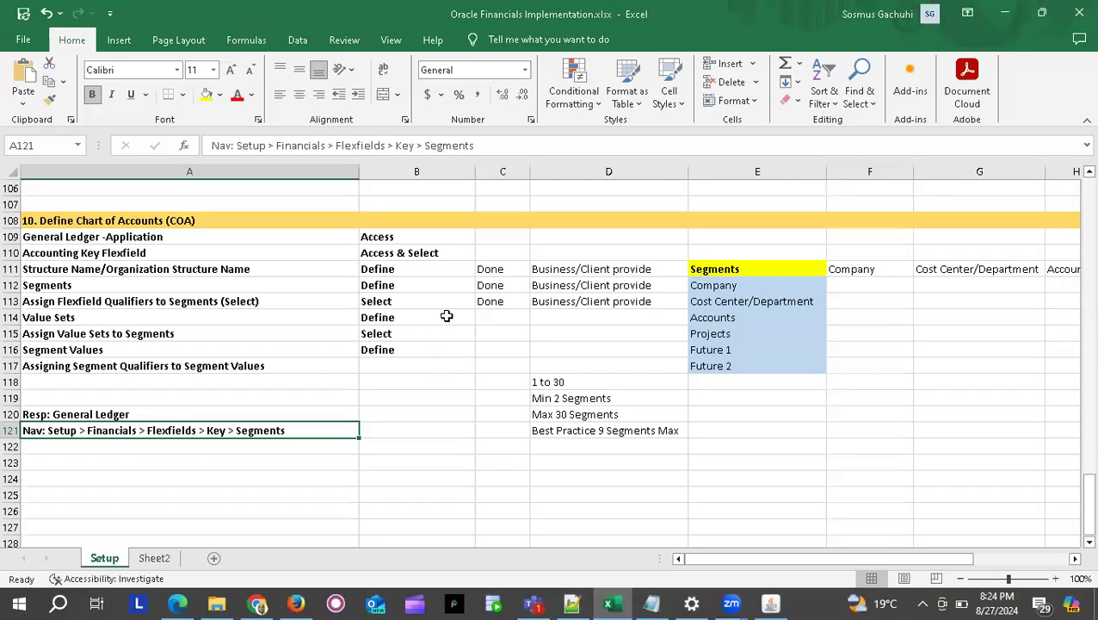
pyautogui.click(497, 324)
pyautogui.write('Done')
pyautogui.press('Return')
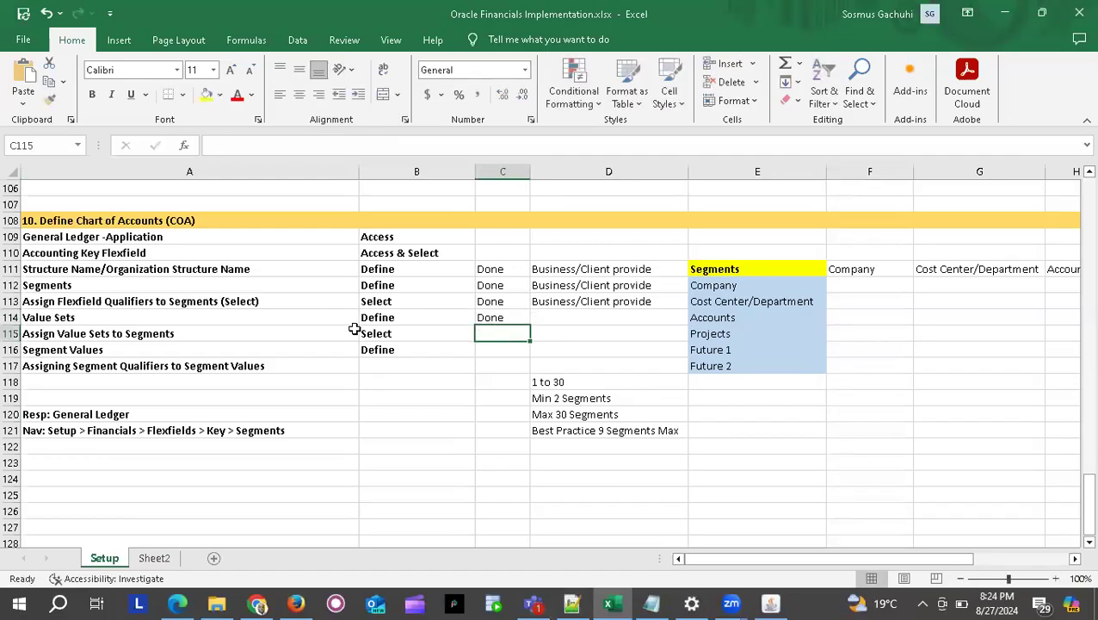
# Check the Assign Value Sets to Segments task, return to Oracle Applications and assign the Tad Company value set to the Company segment.
pyautogui.click(72, 334)
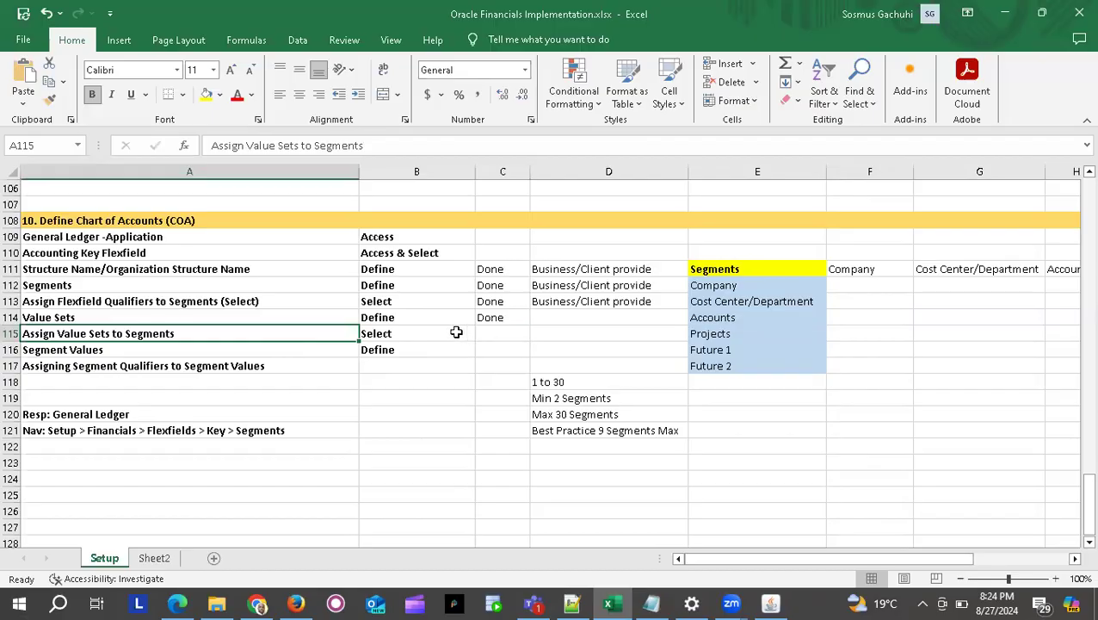
pyautogui.click(490, 332)
pyautogui.hotkey('alt', 'Tab')
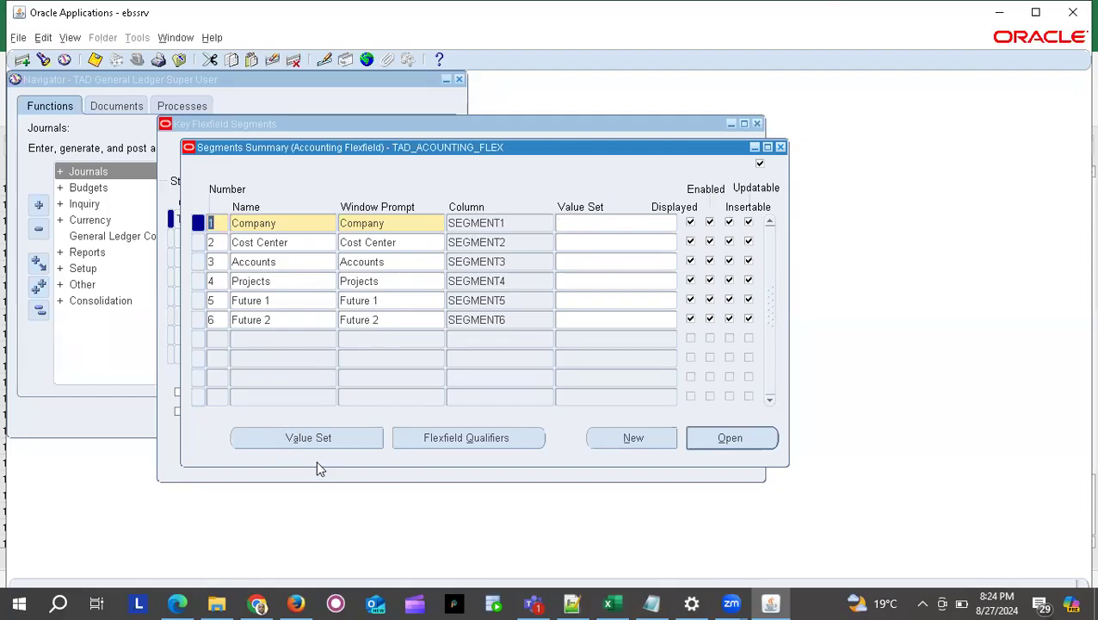
pyautogui.click(580, 222)
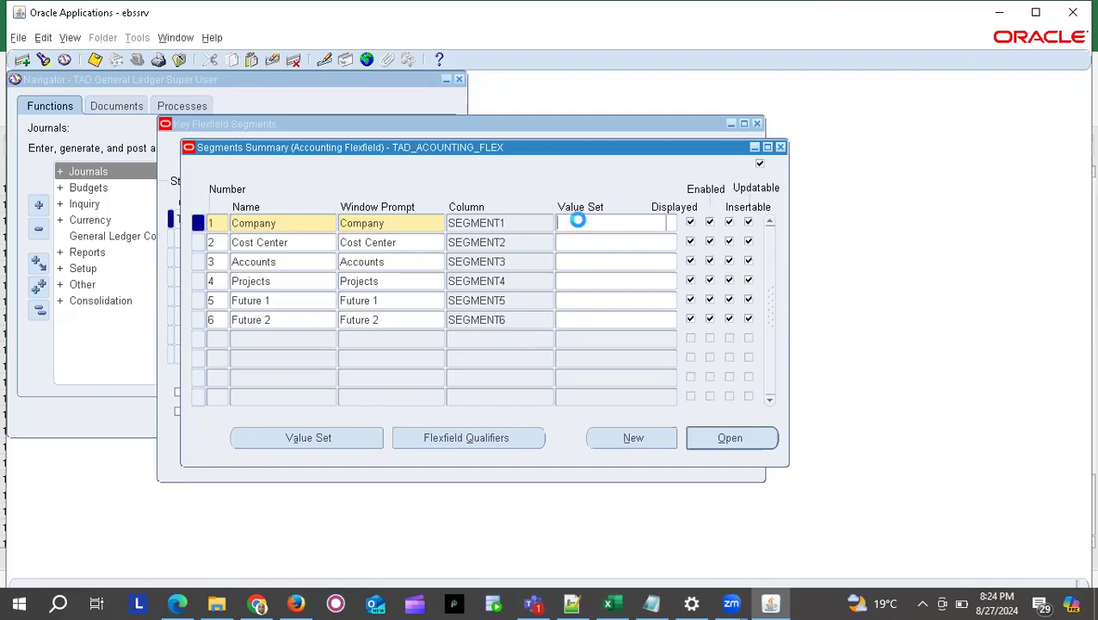
pyautogui.write('Tad')
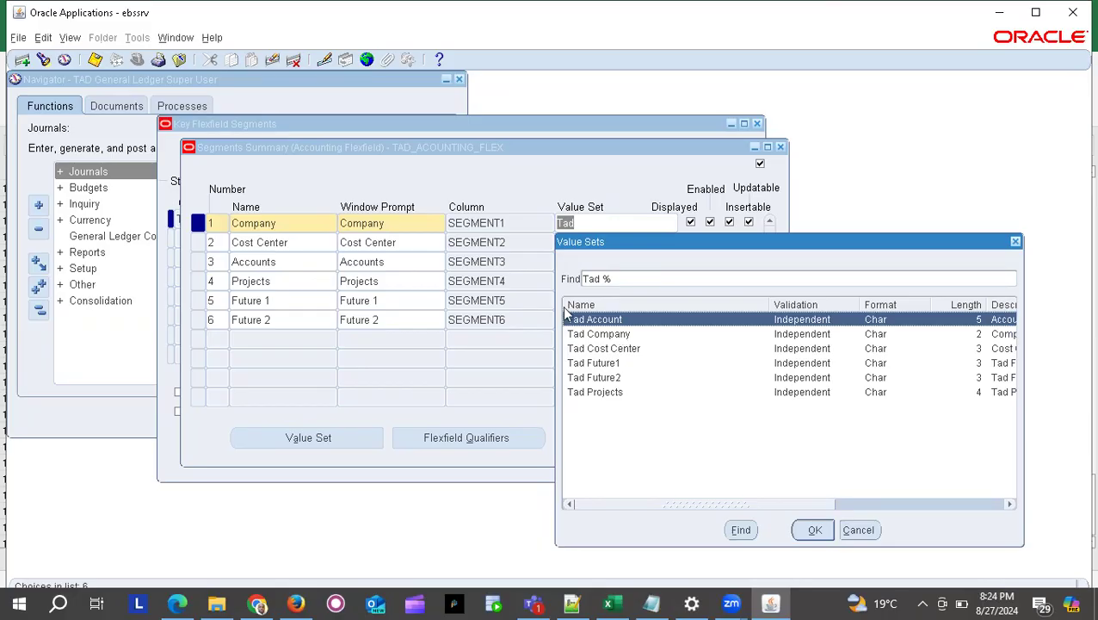
pyautogui.click(599, 338)
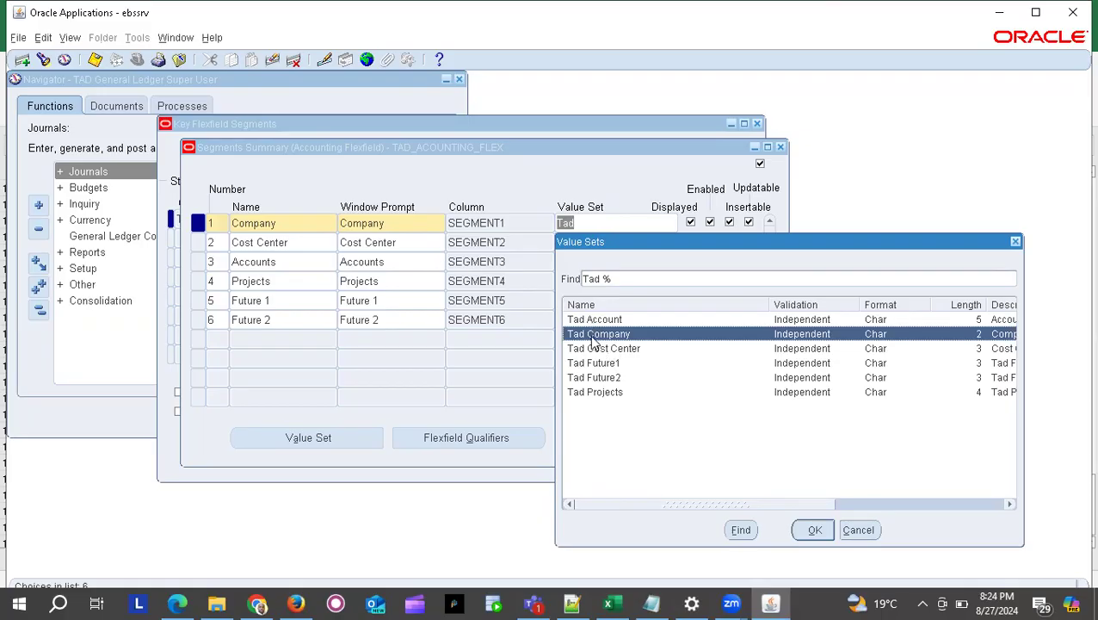
pyautogui.doubleClick(644, 333)
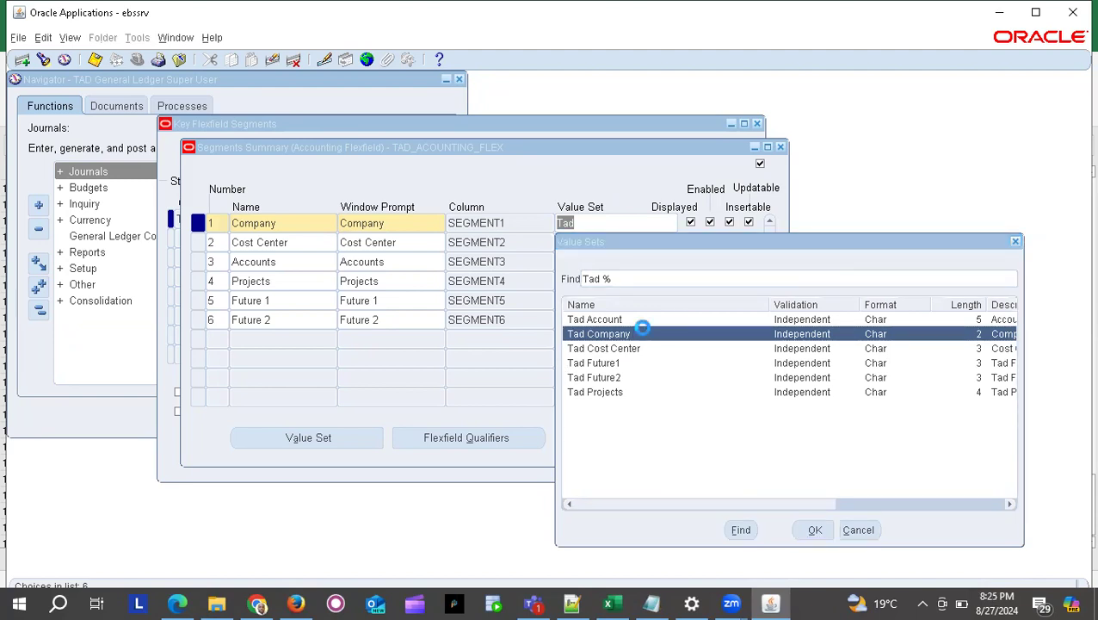
pyautogui.click(585, 242)
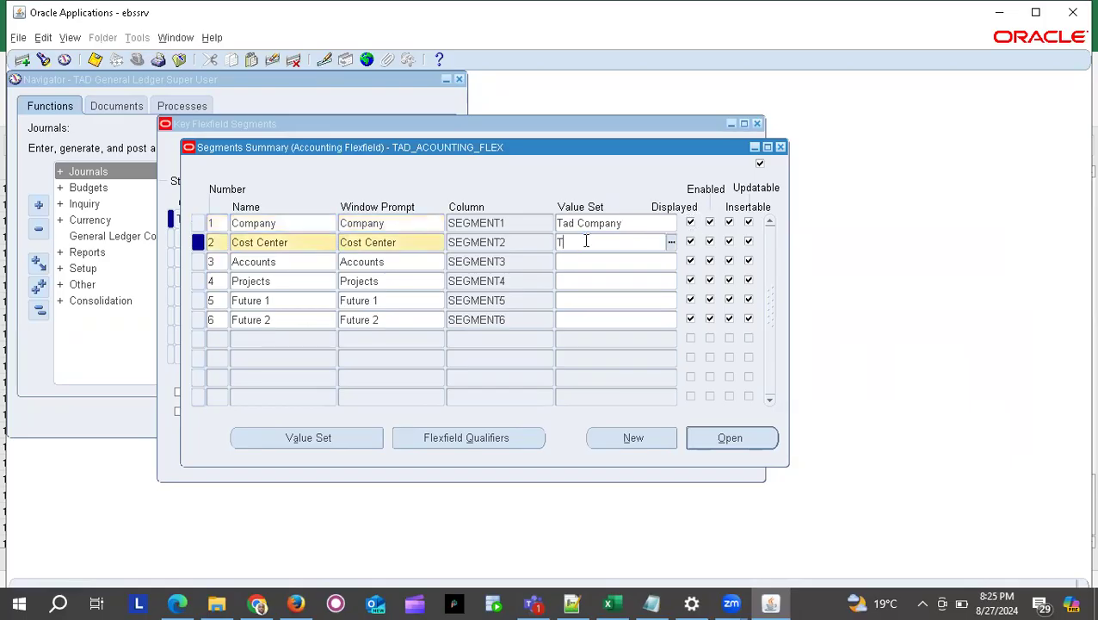
pyautogui.write('Tad')
pyautogui.press('Tab')
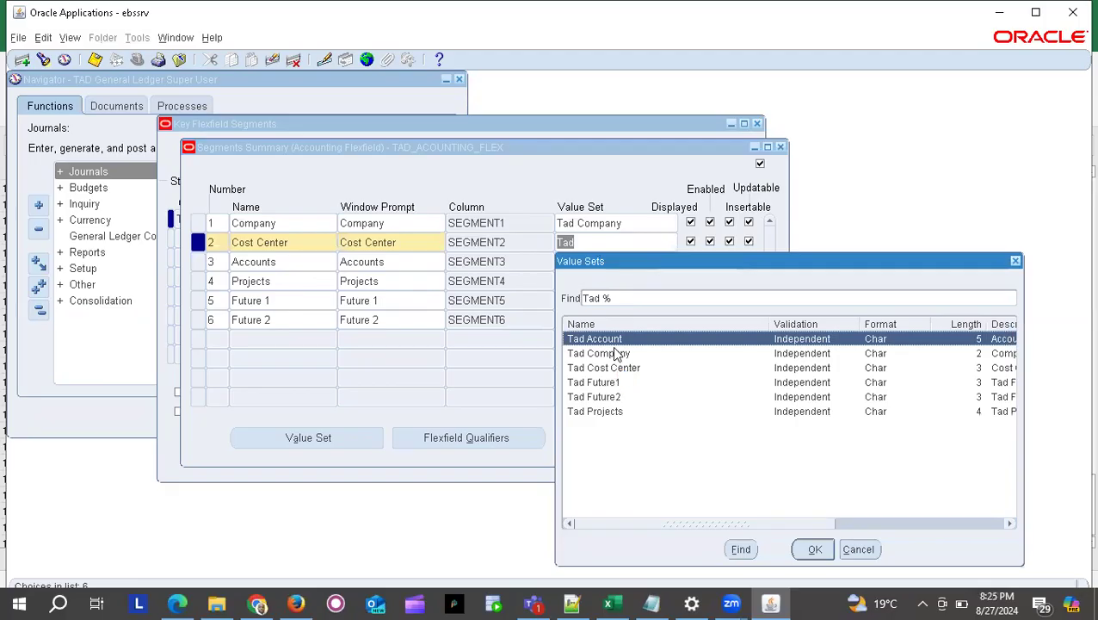
pyautogui.doubleClick(602, 339)
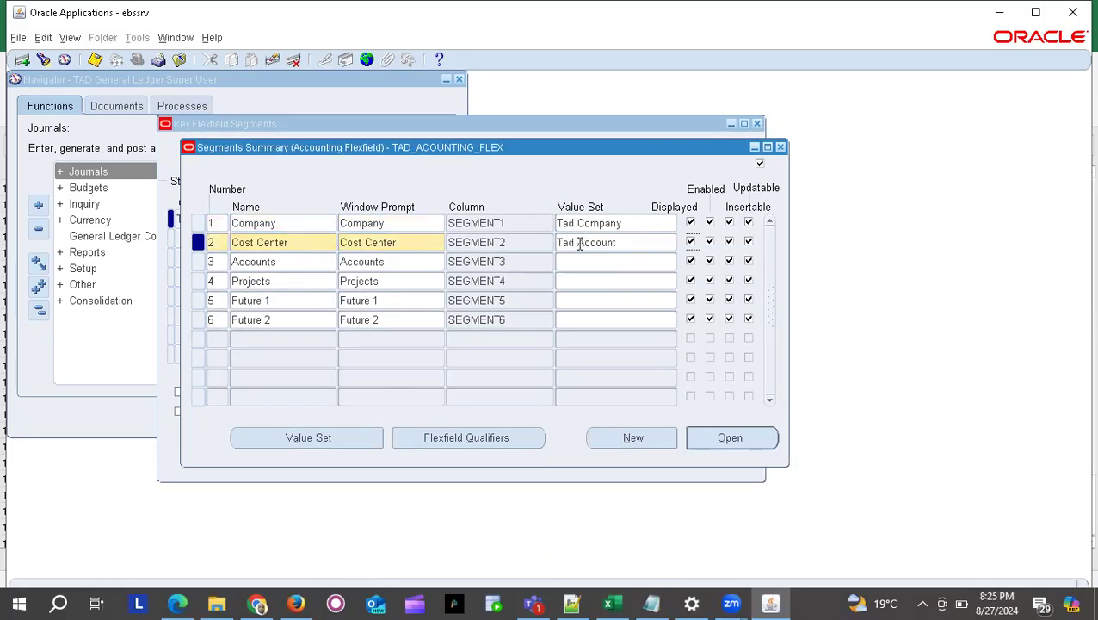
# Set the value set of the Cost Center segment to Tad Cost Center.
pyautogui.click(623, 242)
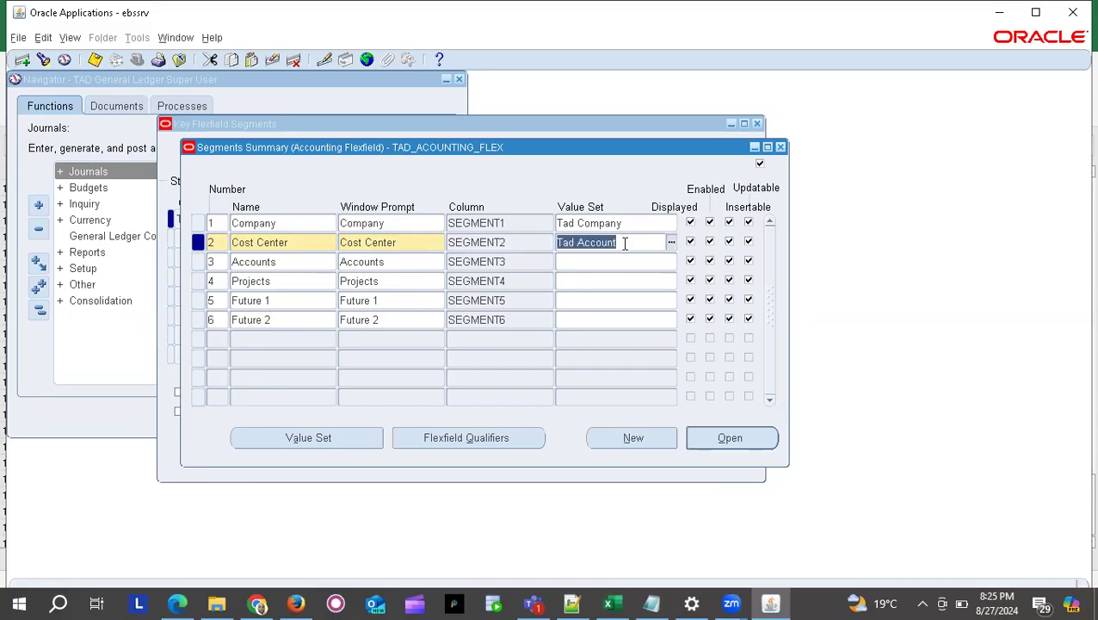
pyautogui.write('tad')
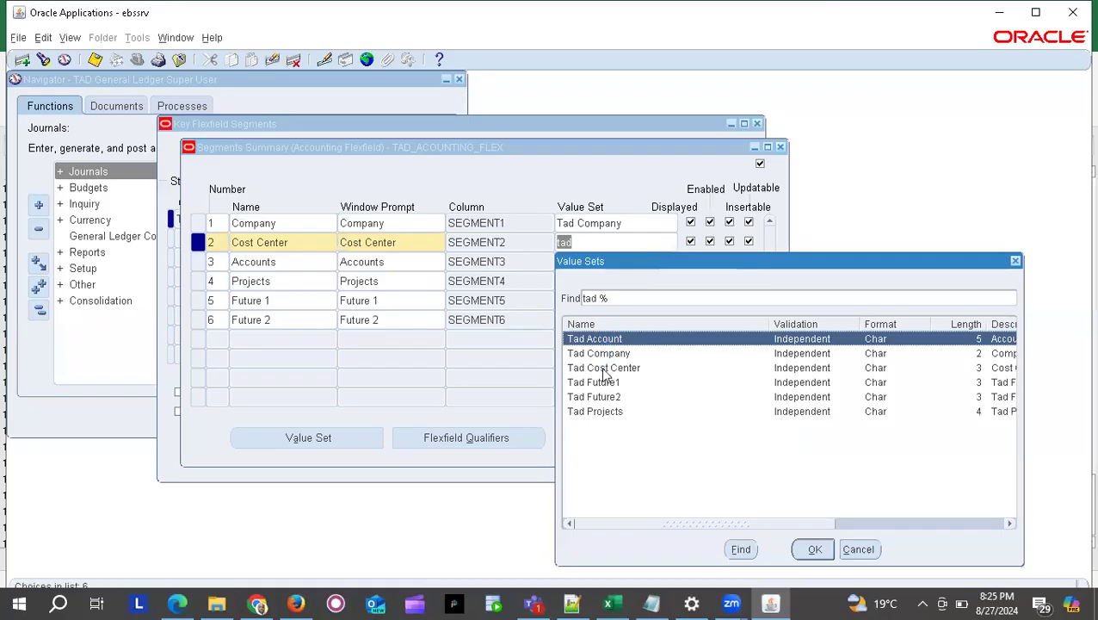
pyautogui.click(604, 369)
pyautogui.doubleClick(602, 371)
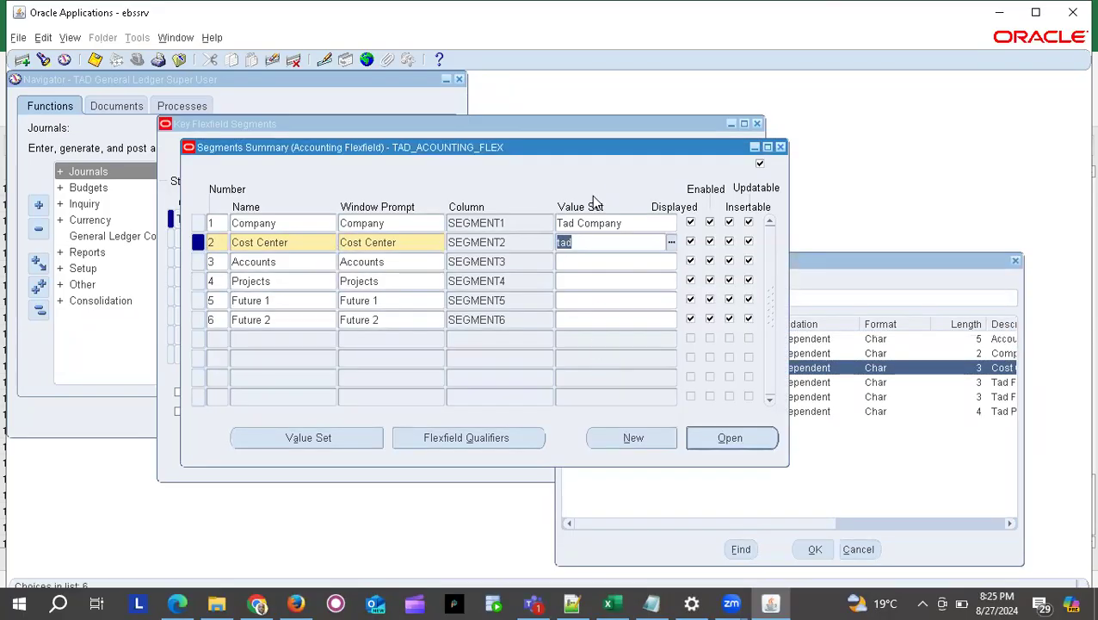
# Assign the Tad Account value set to the Accounts segment and Tad Projects to the Projects segment.
pyautogui.click(585, 262)
pyautogui.write('T')
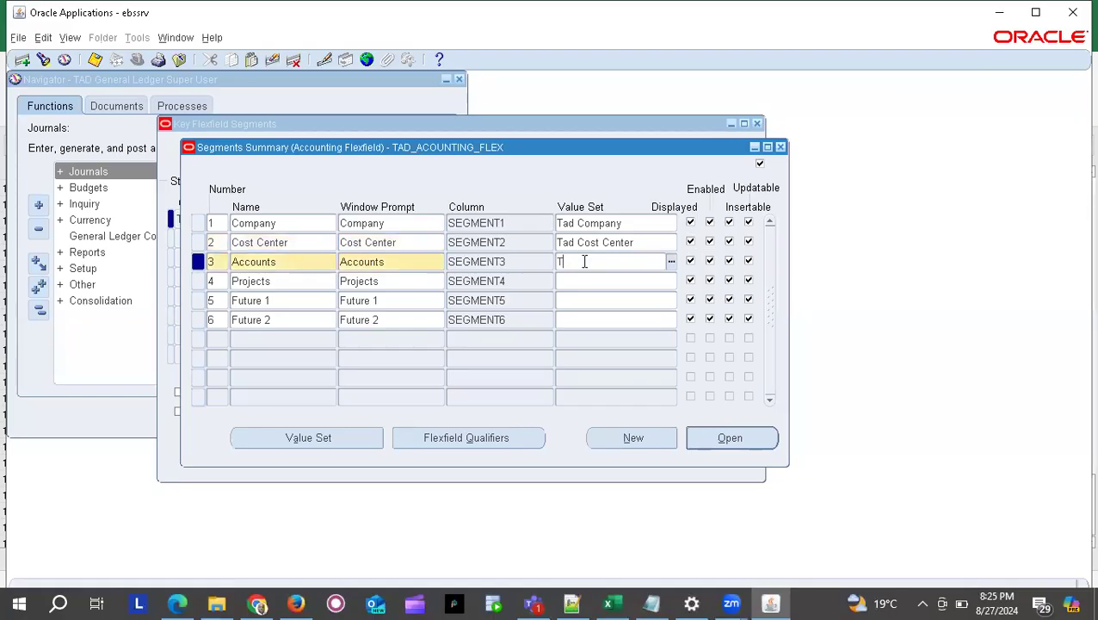
pyautogui.write('ad')
pyautogui.press('Tab')
pyautogui.press('Return')
pyautogui.click(592, 280)
pyautogui.write('Tad')
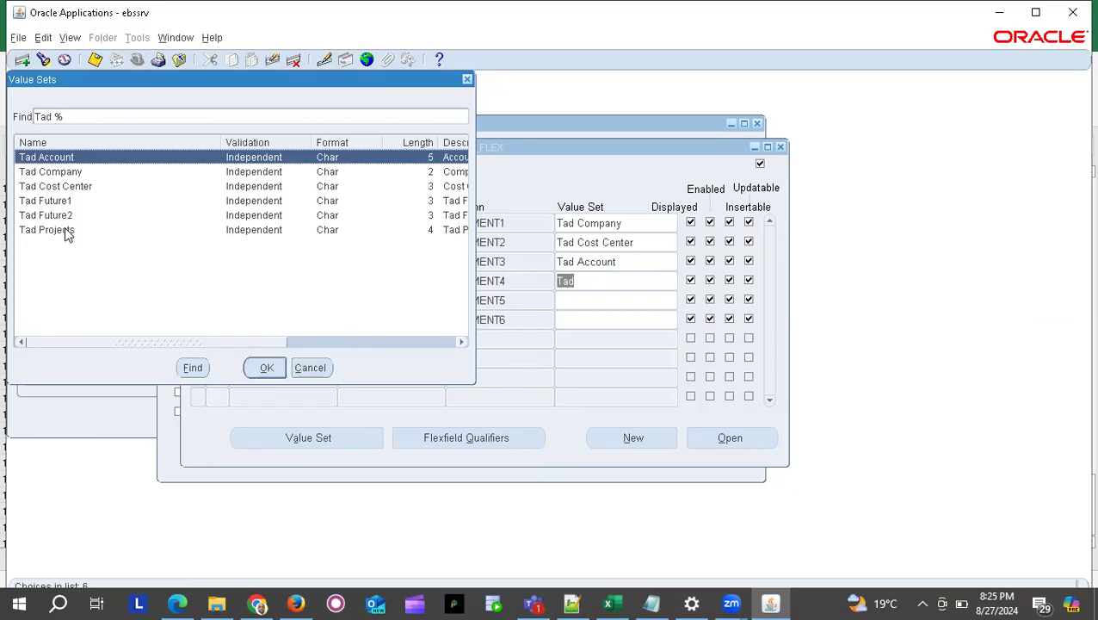
pyautogui.doubleClick(69, 229)
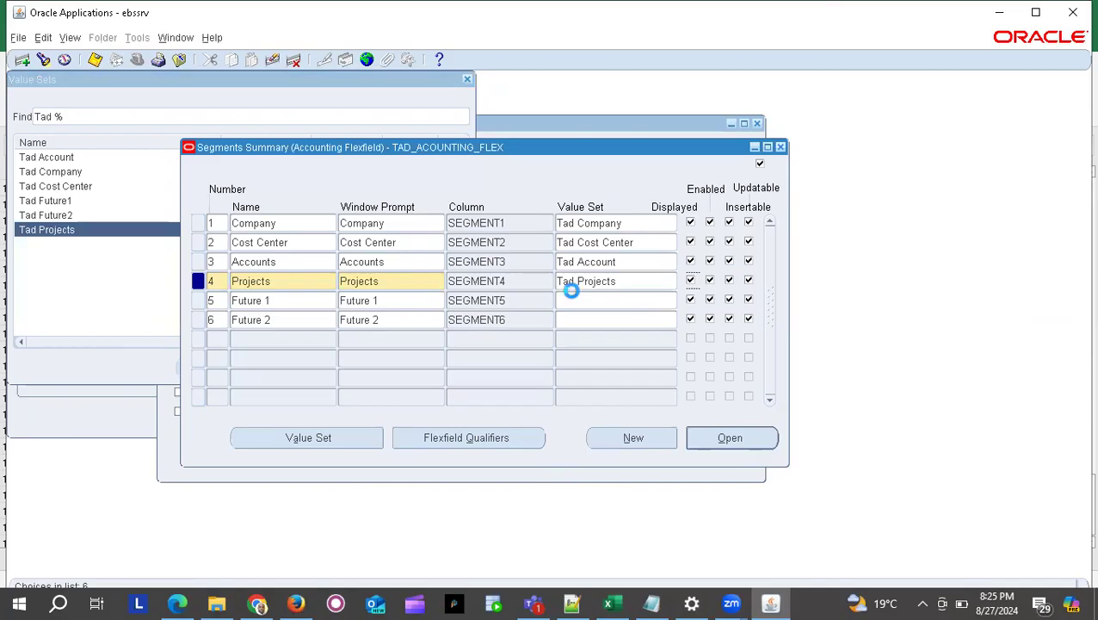
# Assign the Tad Future1 value set to the Future 1 segment.
pyautogui.click(592, 298)
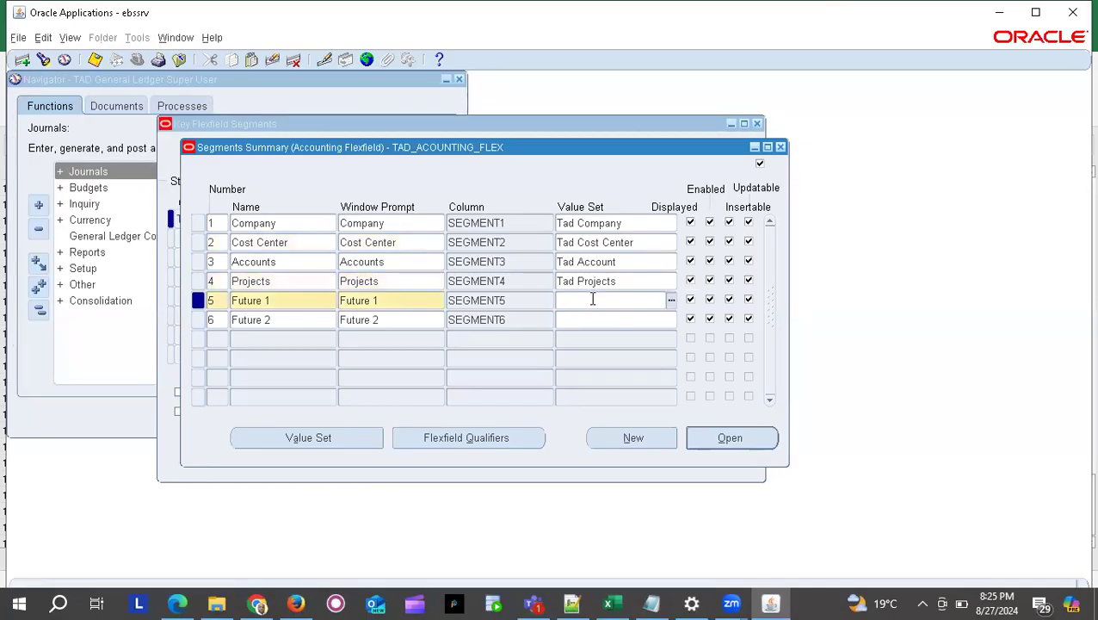
pyautogui.write('Tad f')
pyautogui.press('Tab')
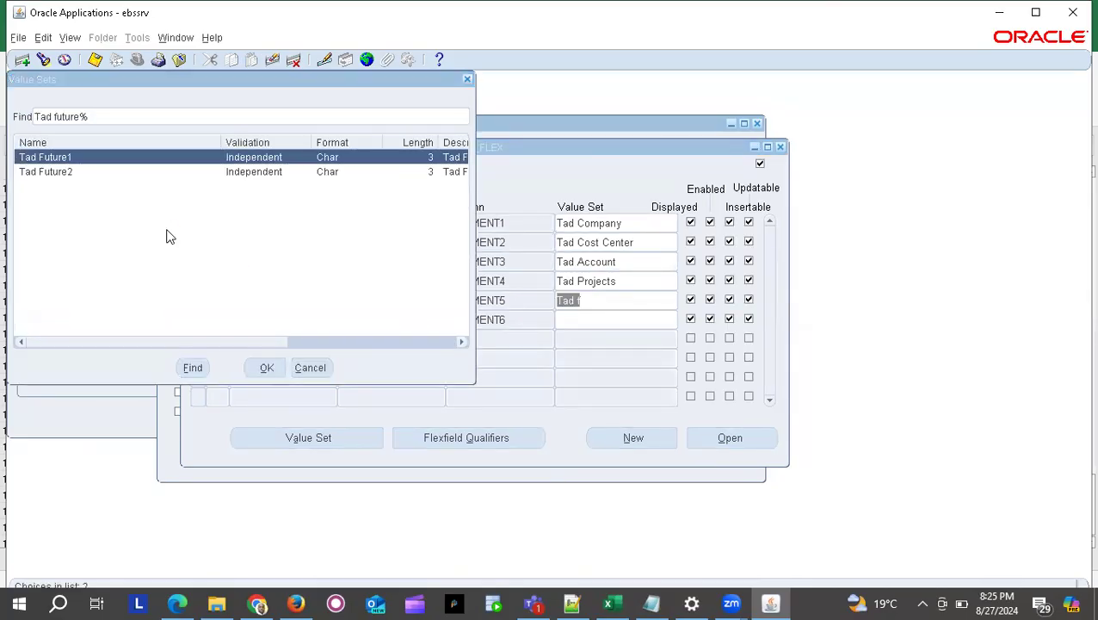
pyautogui.press('Return')
# Assign the Tad Future2 value set to the Future 2 segment and save the segment assignments.
pyautogui.click(567, 315)
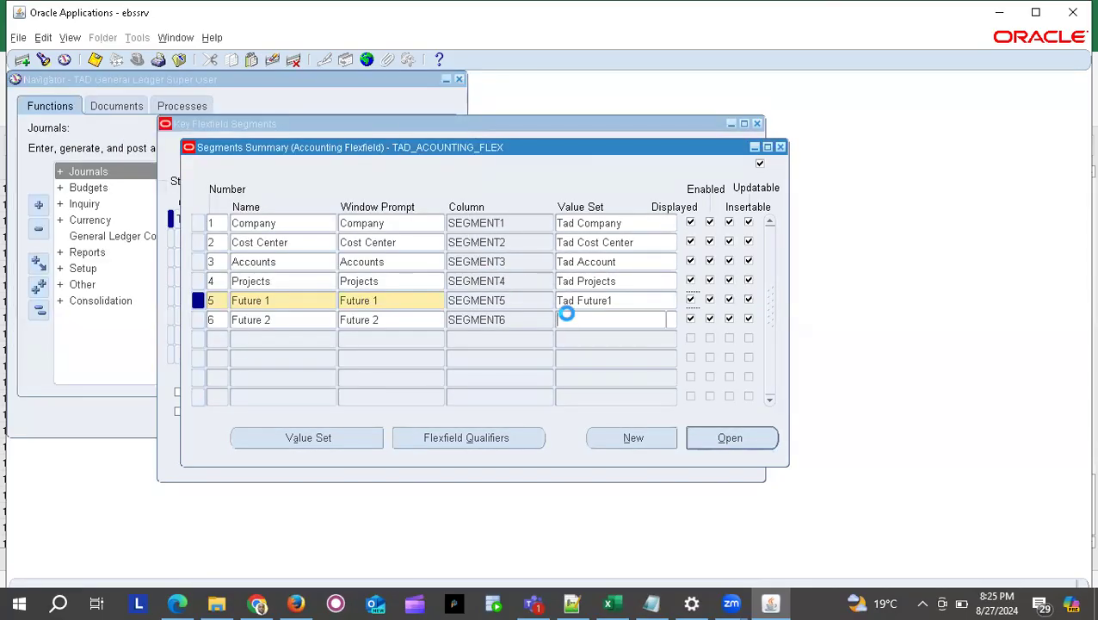
pyautogui.write('Tad fu')
pyautogui.press('Tab')
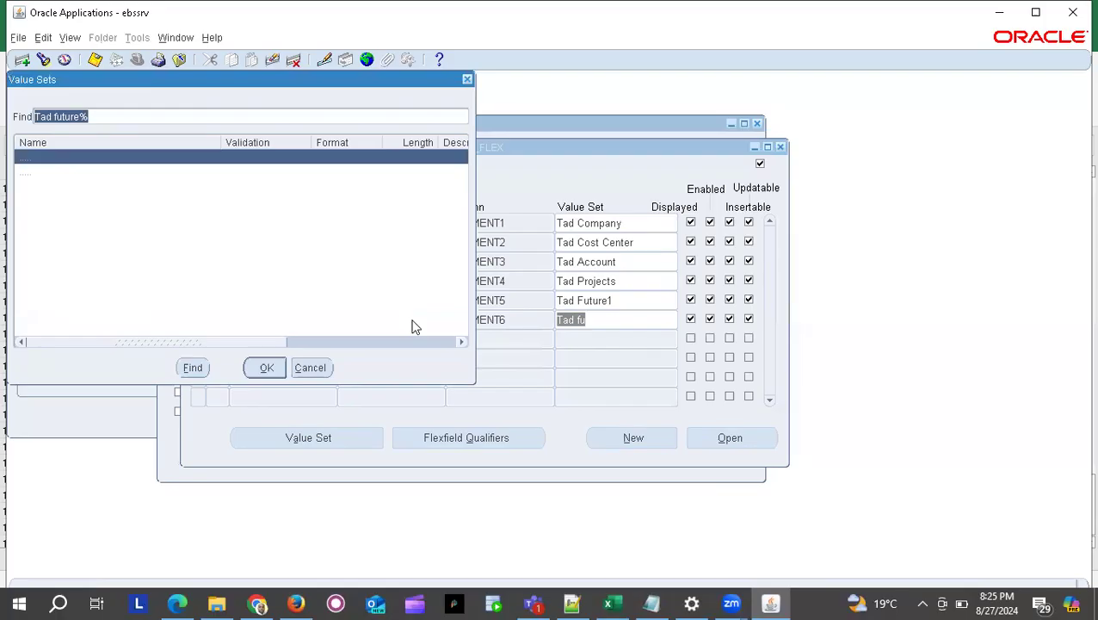
pyautogui.click(74, 176)
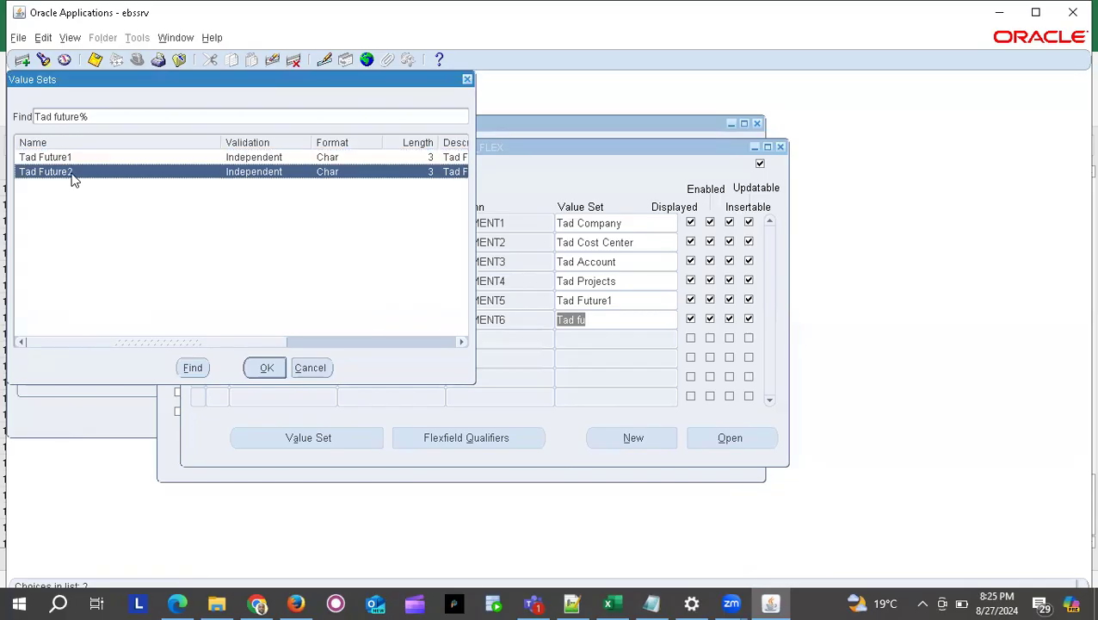
pyautogui.doubleClick(73, 174)
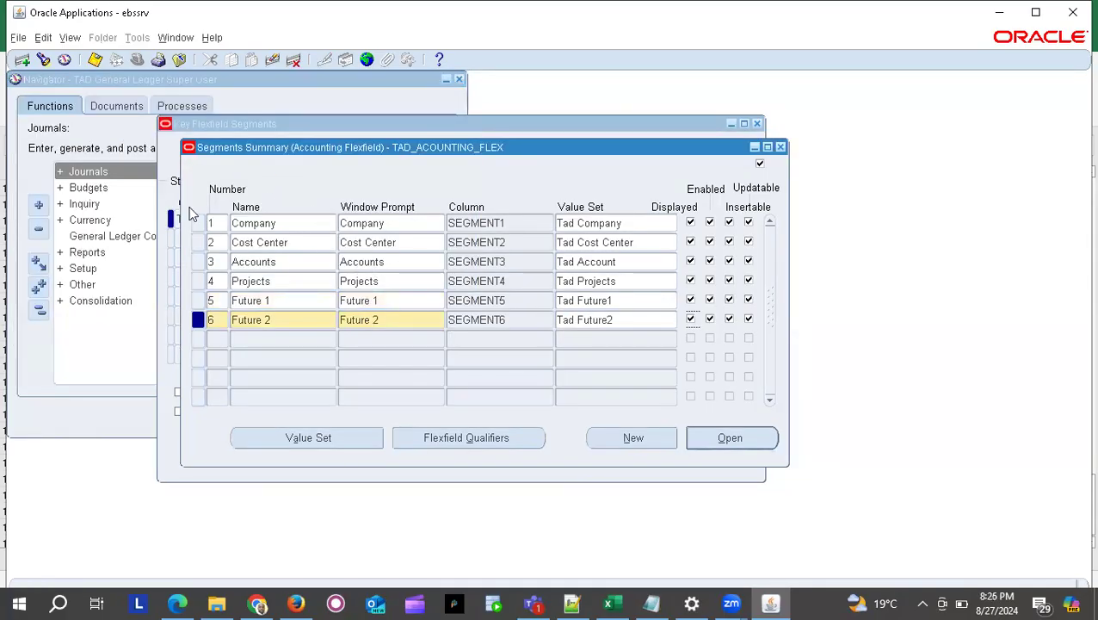
pyautogui.click(95, 61)
pyautogui.click(1036, 12)
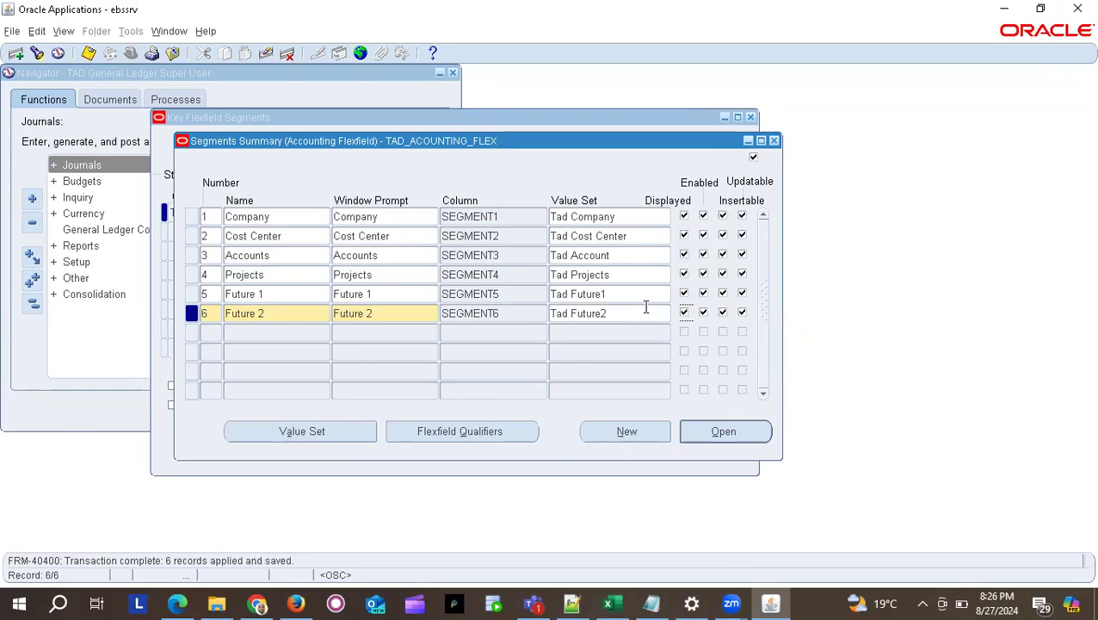
# Review the Assign Value Sets to Segments and Segment Values tasks in the Excel workbook against the segments in Oracle Applications.
pyautogui.hotkey('alt', 'Tab')
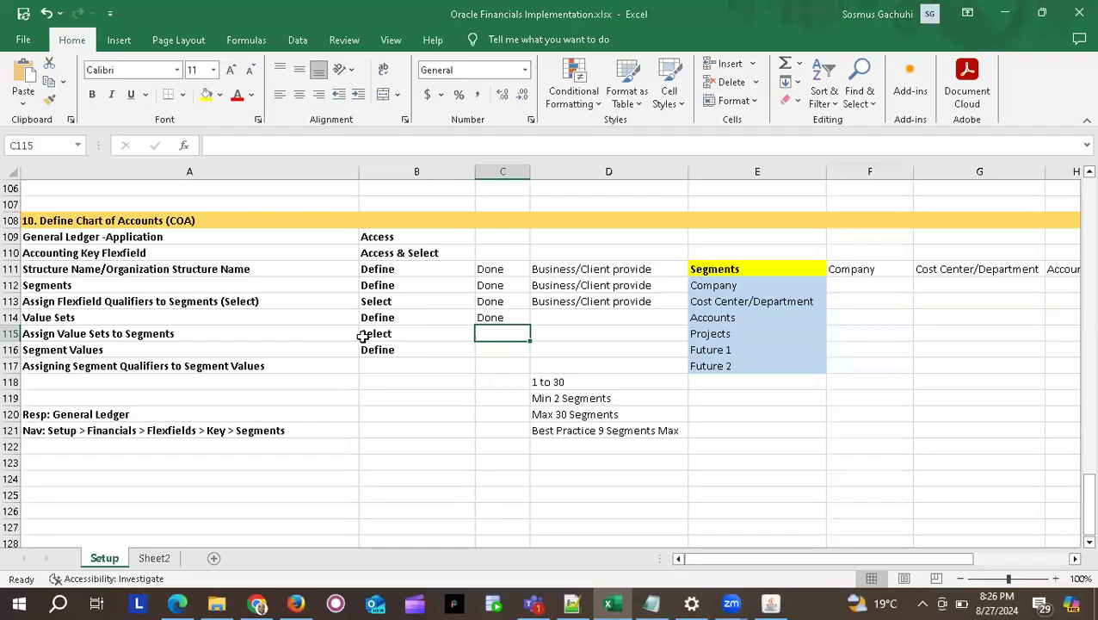
pyautogui.click(135, 350)
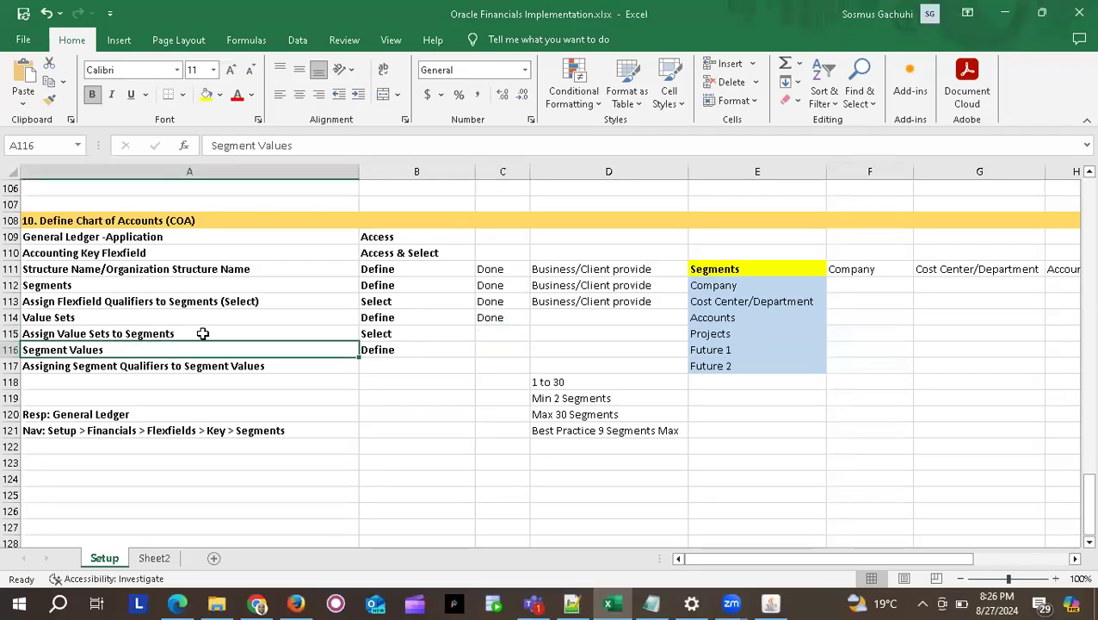
pyautogui.click(202, 333)
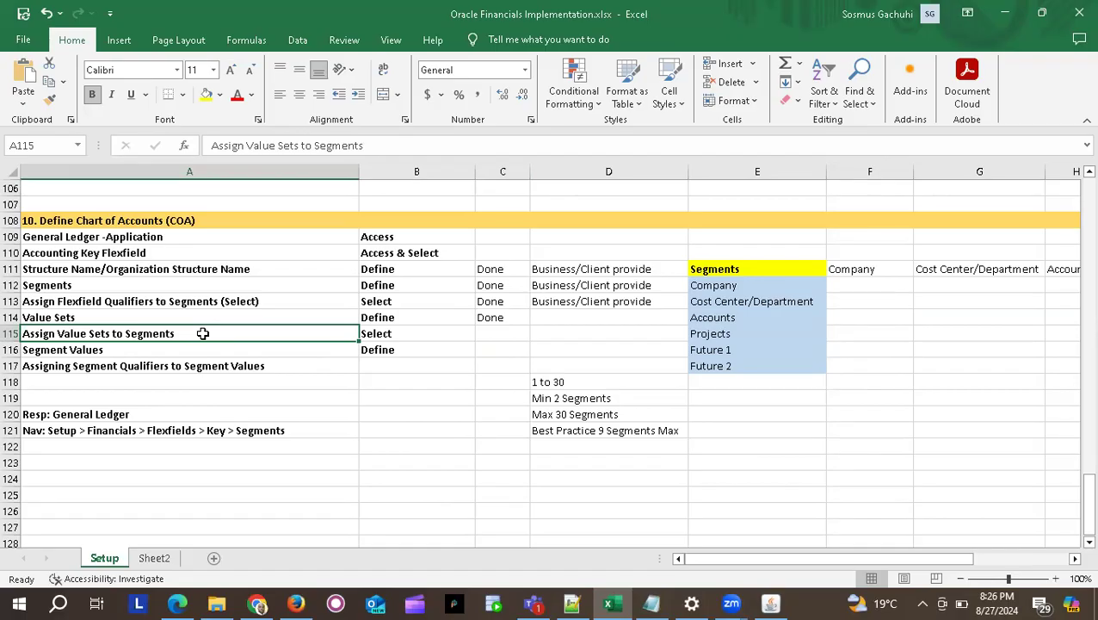
pyautogui.click(376, 333)
pyautogui.click(157, 332)
pyautogui.click(123, 352)
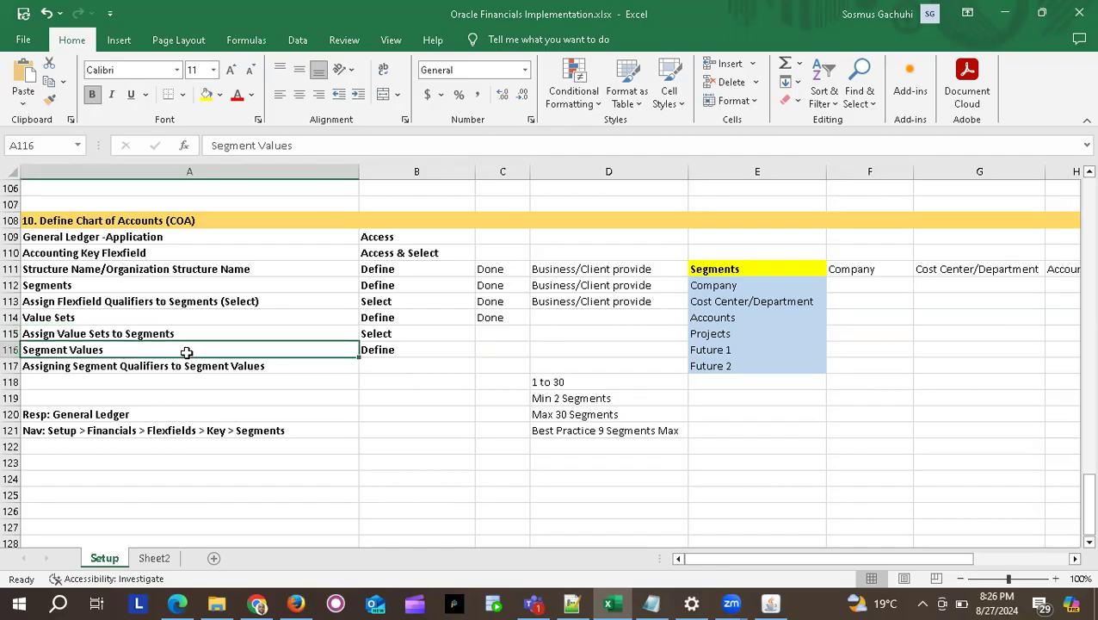
pyautogui.hotkey('alt', 'Tab')
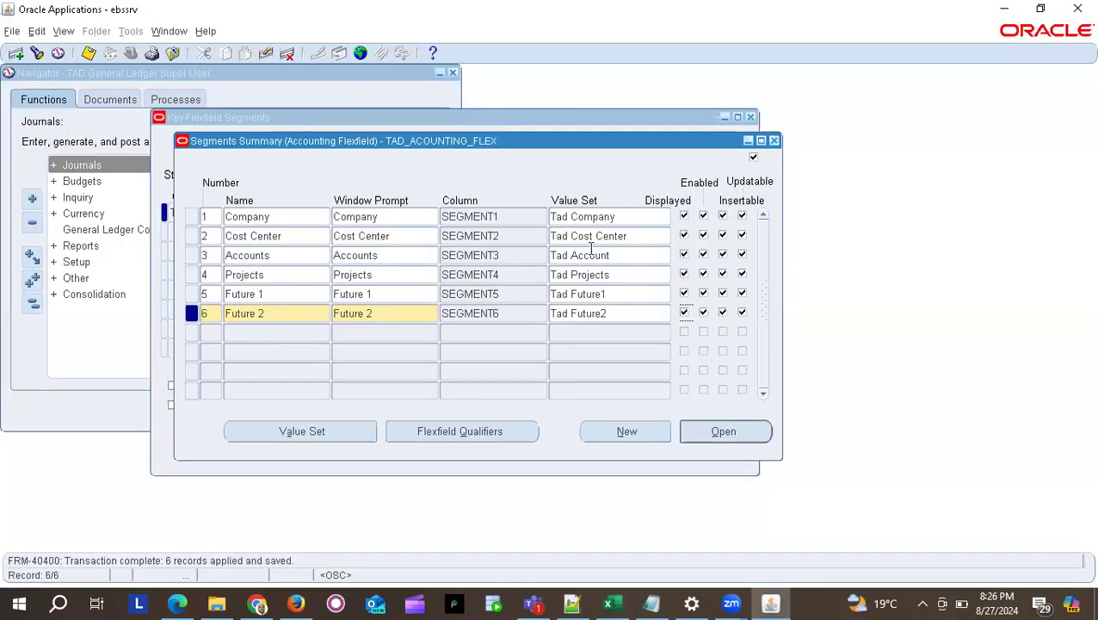
pyautogui.hotkey('alt', 'Tab')
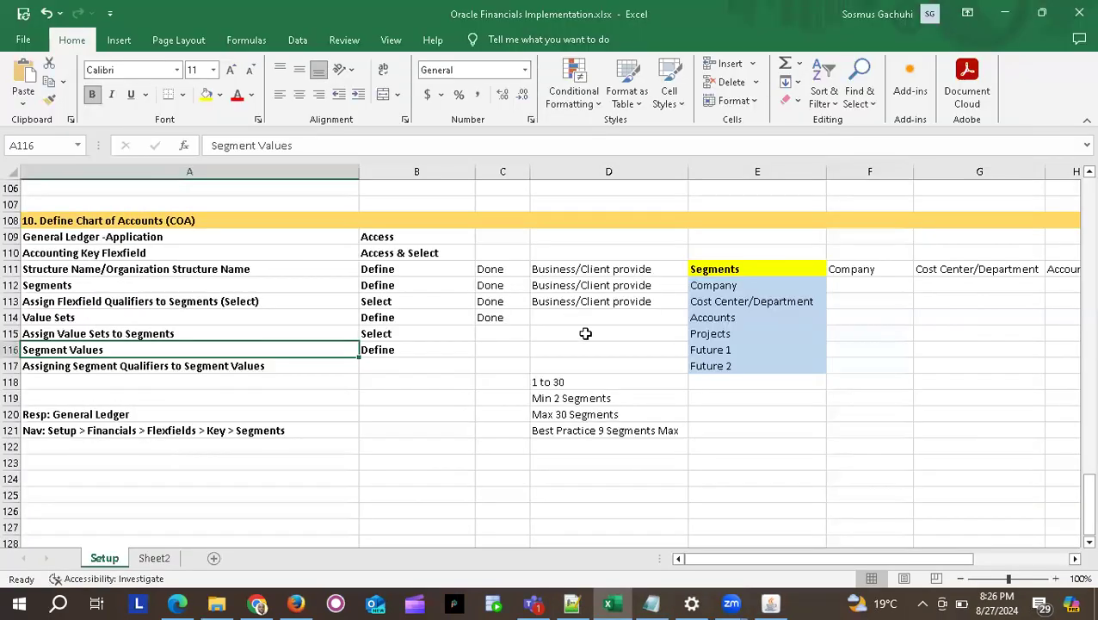
# Look back over the Period Type and Create Accounting Calendar sections of the Setup sheet.
pyautogui.scroll(5, 585, 333)
pyautogui.scroll(2, 585, 333)
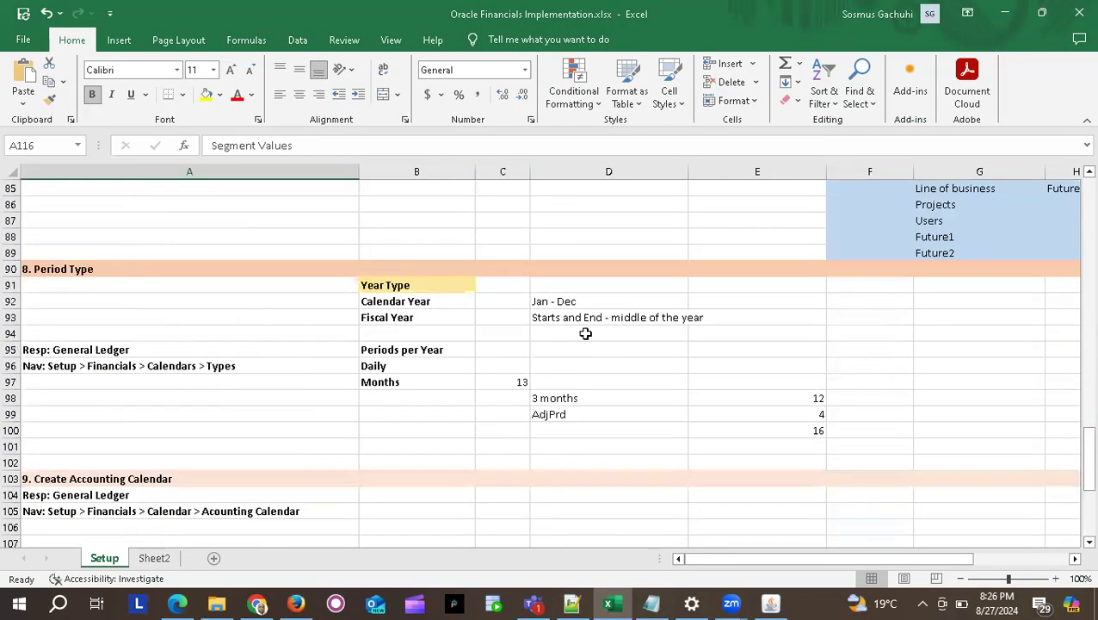
pyautogui.scroll(-4, 585, 333)
pyautogui.scroll(1, 586, 333)
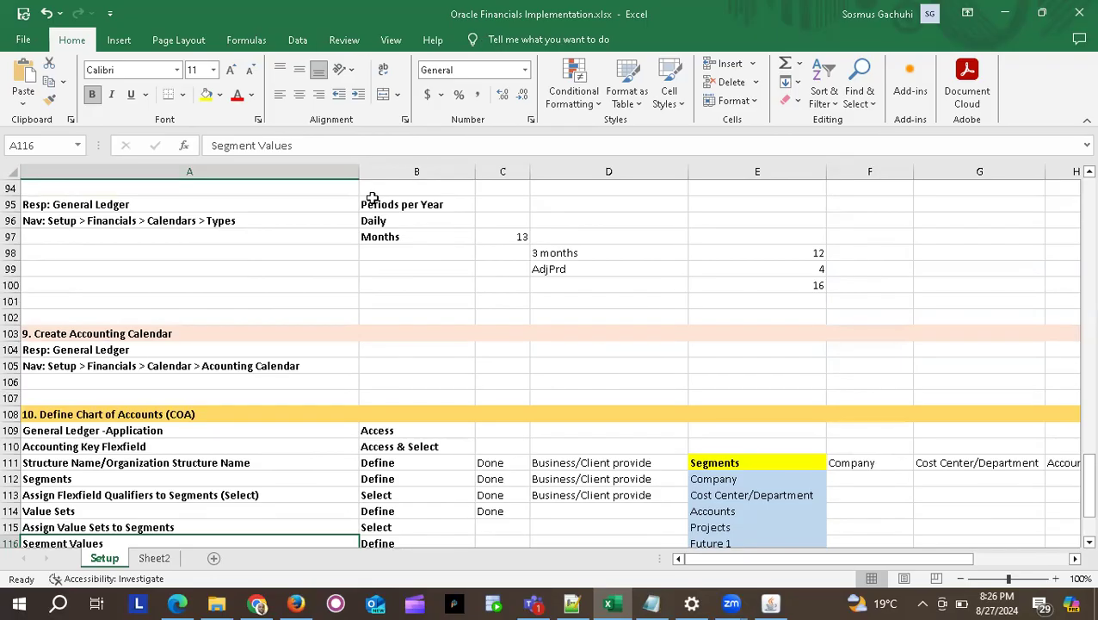
pyautogui.click(375, 315)
pyautogui.scroll(-1, 375, 315)
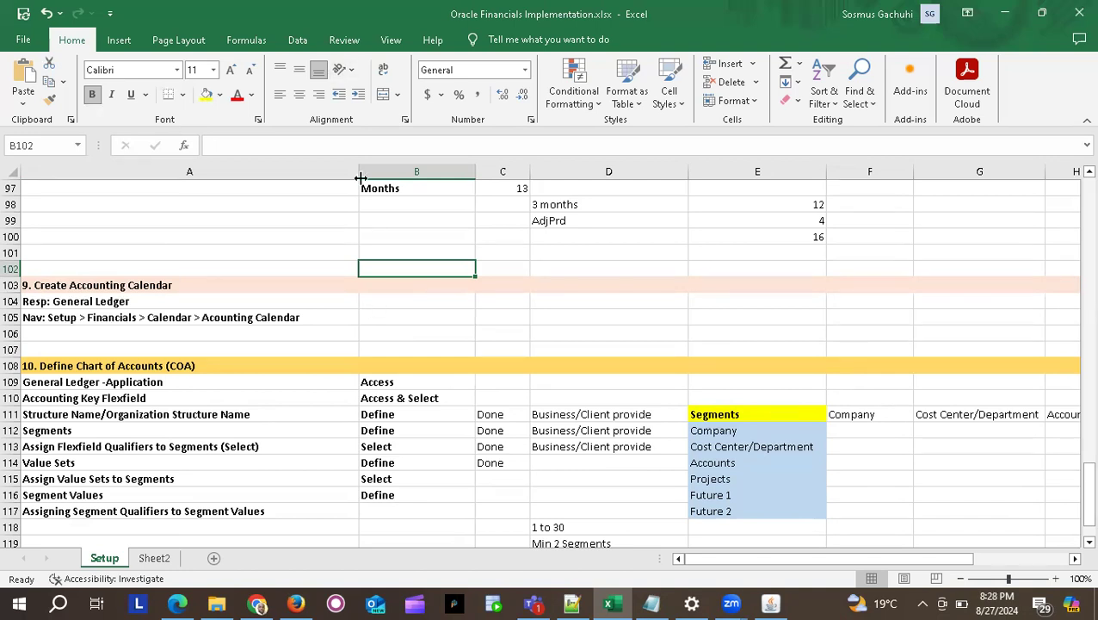
pyautogui.hotkey('alt', 'Tab')
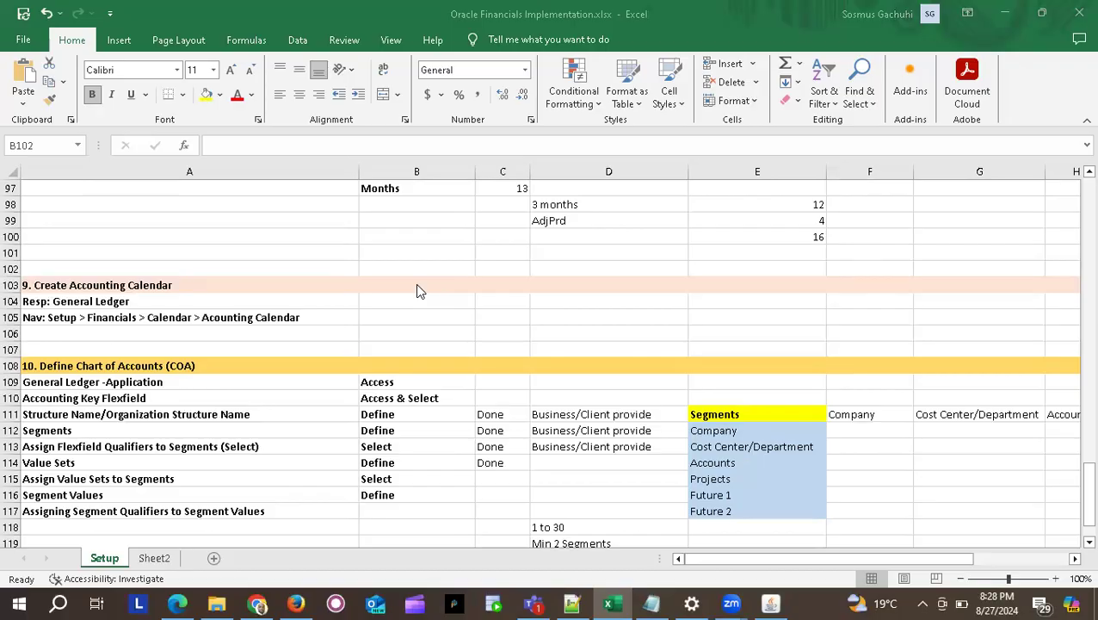
# Examine the Define Chart of Accounts task list, from Value Sets through Assigning Segment Qualifiers to Segment Values.
pyautogui.scroll(-3, 417, 291)
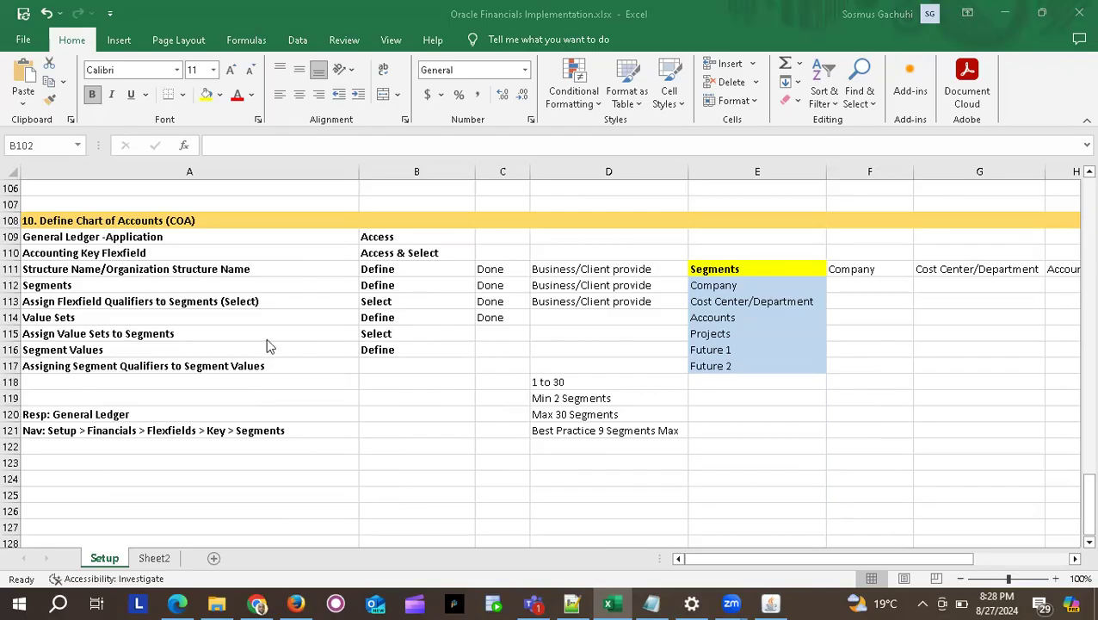
pyautogui.click(205, 366)
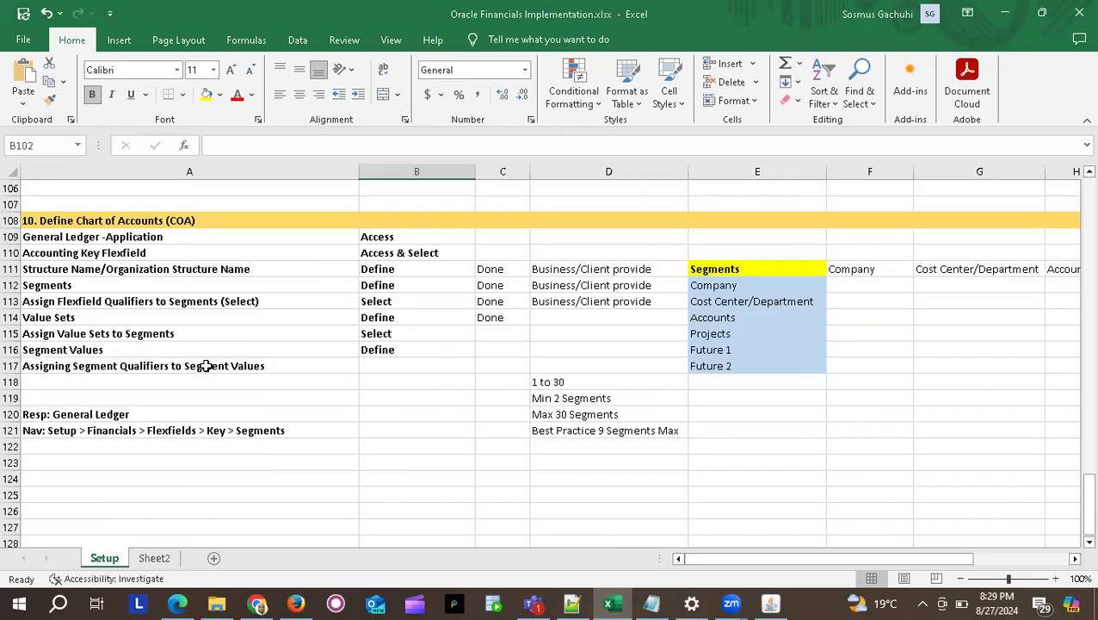
pyautogui.click(205, 366)
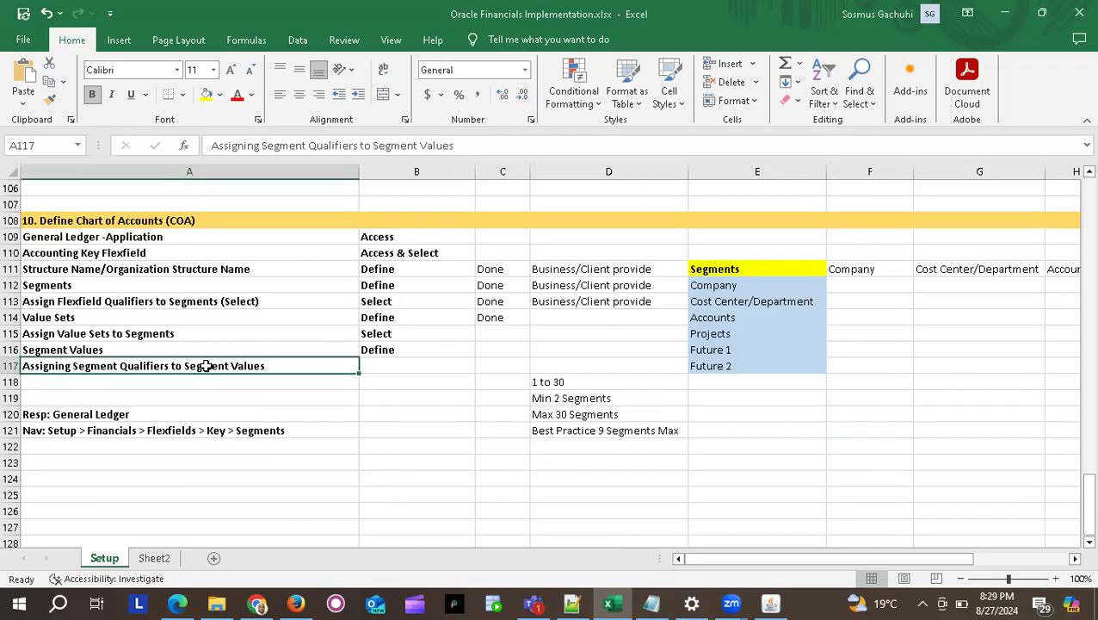
pyautogui.click(396, 365)
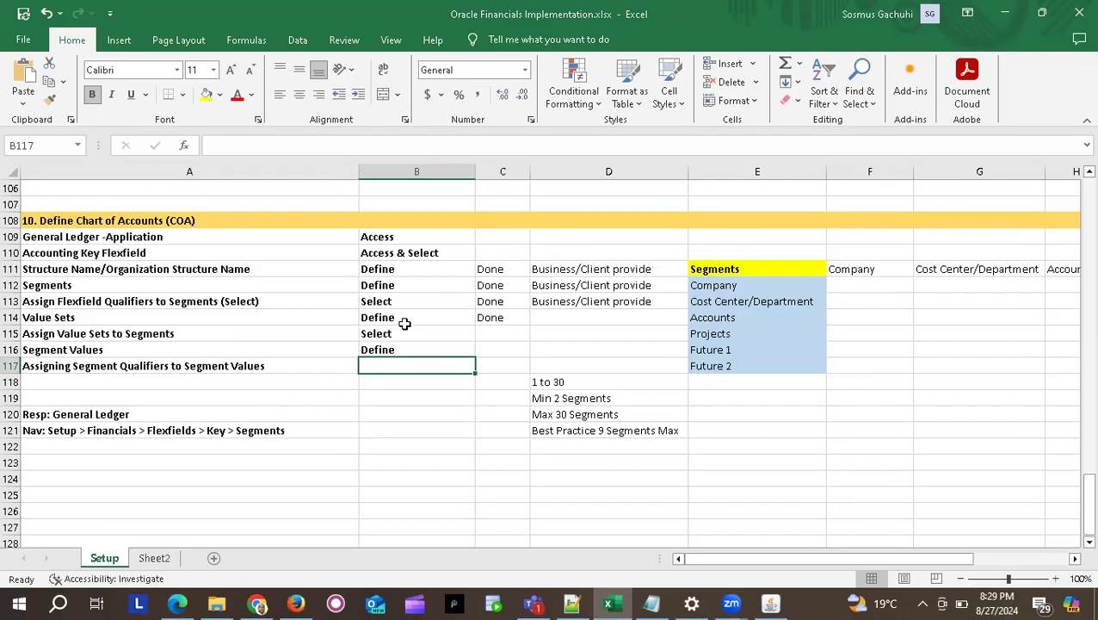
pyautogui.click(404, 383)
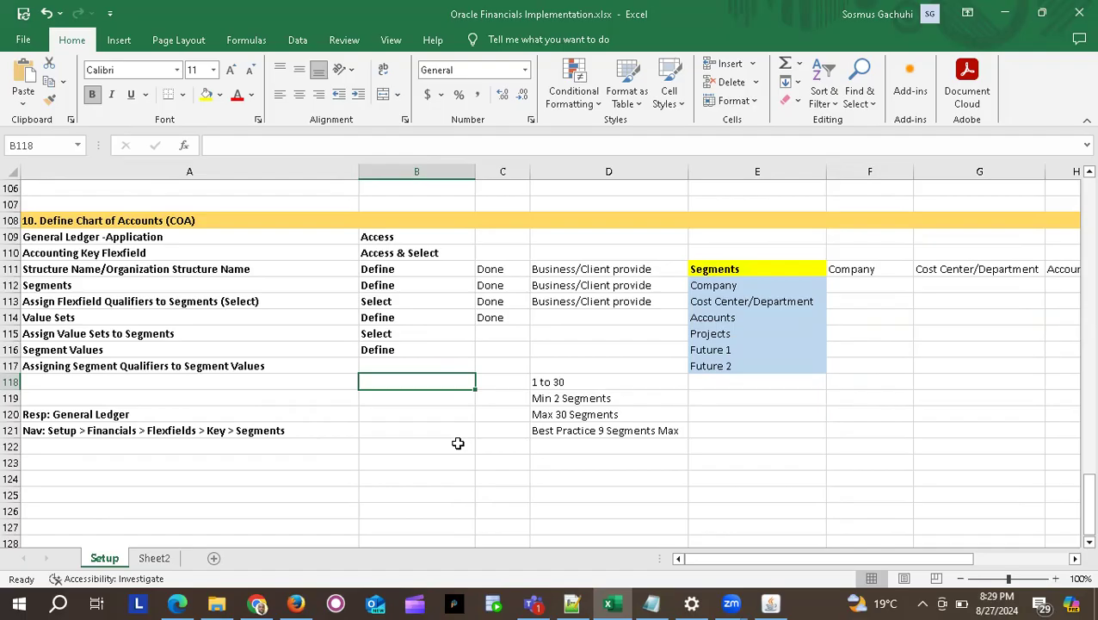
pyautogui.click(402, 350)
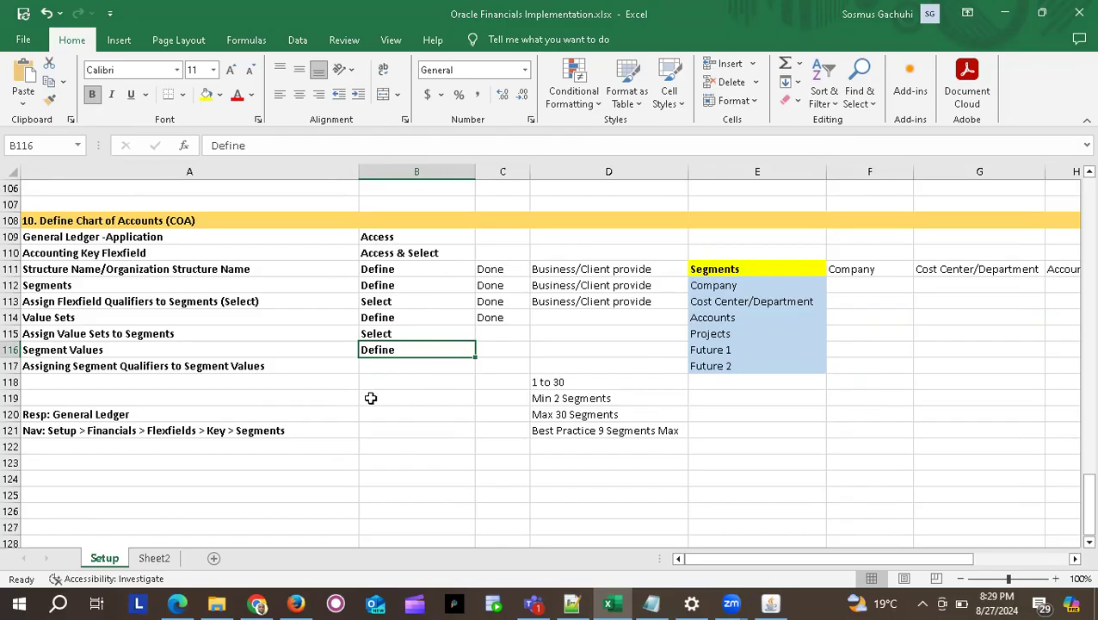
pyautogui.scroll(2, 397, 359)
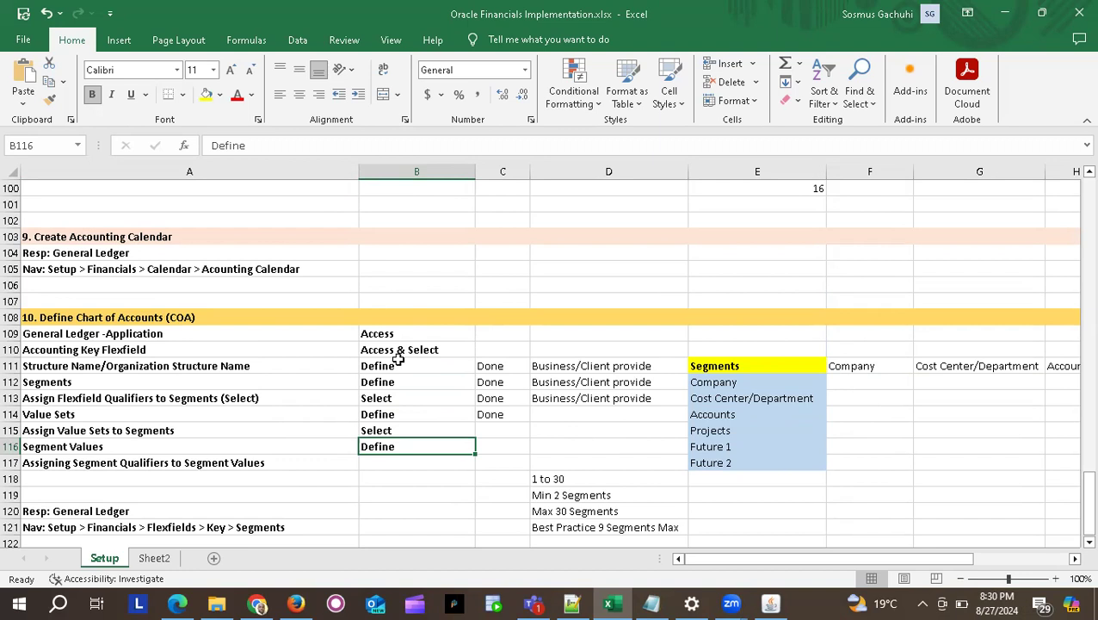
pyautogui.click(377, 415)
pyautogui.click(394, 430)
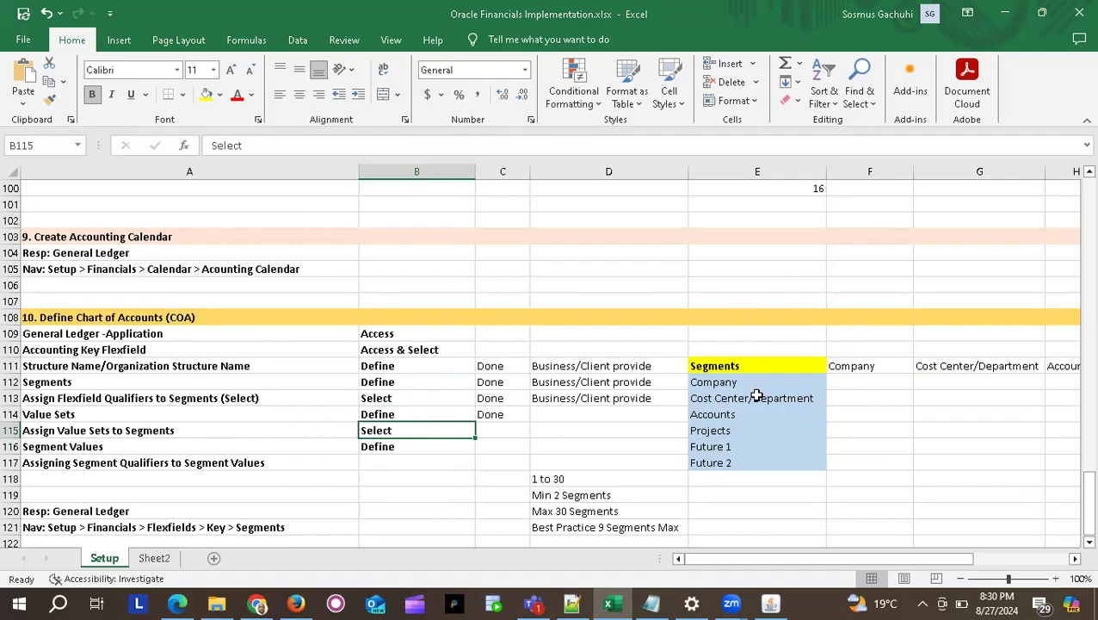
pyautogui.scroll(-3, 756, 395)
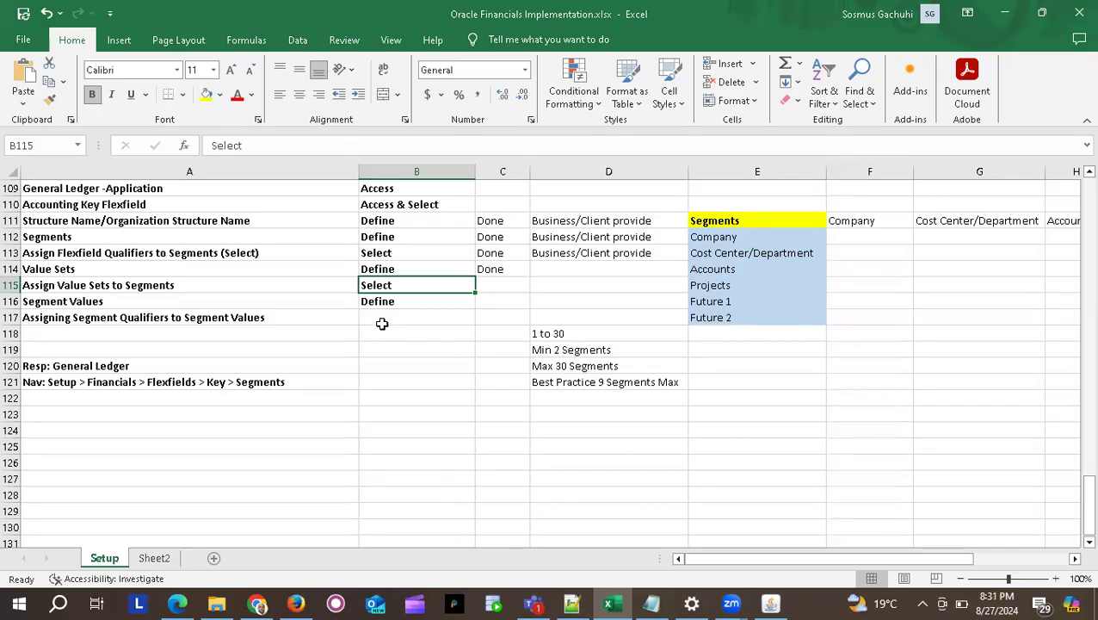
# Review the chart of accounts tasks in A109:A117, focusing on Segment Values and Assigning Segment Qualifiers to Segment Values.
pyautogui.scroll(2, 382, 323)
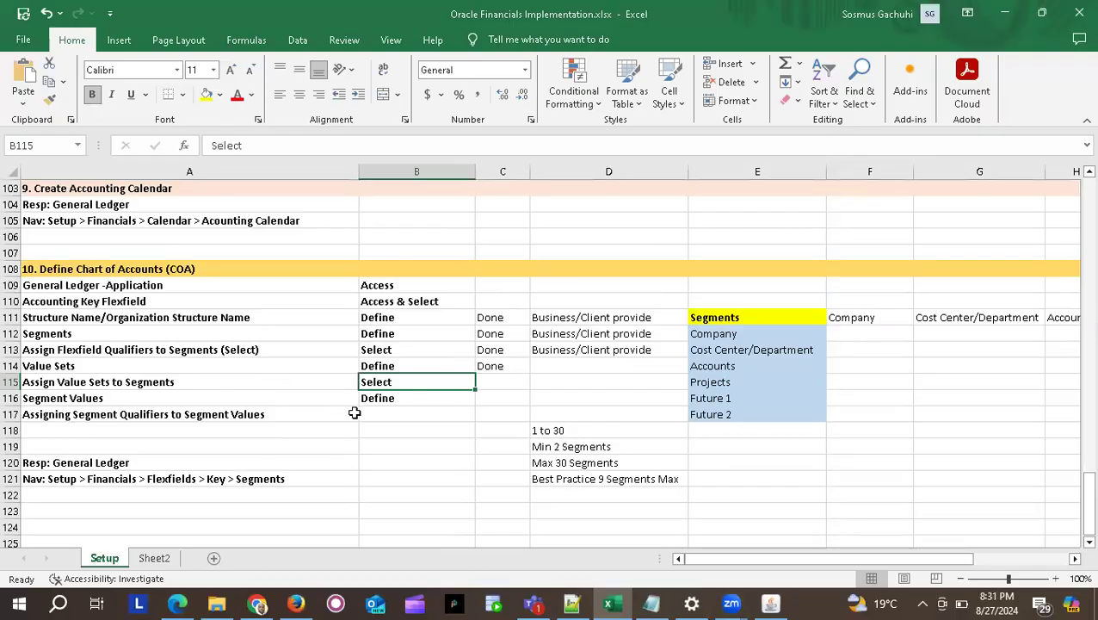
pyautogui.click(150, 393)
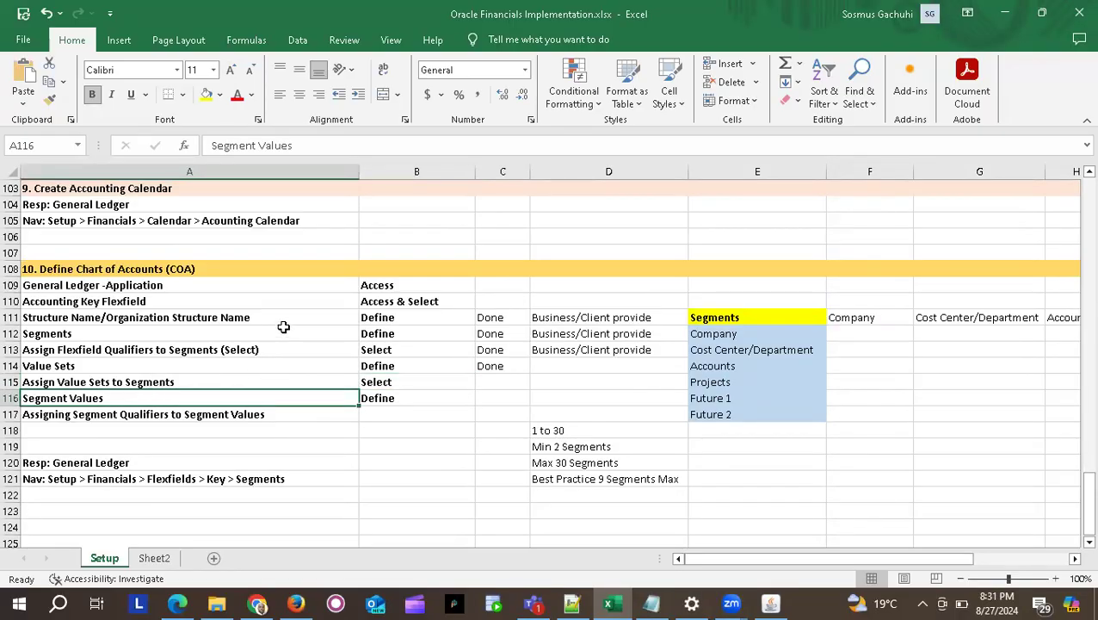
pyautogui.click(103, 266)
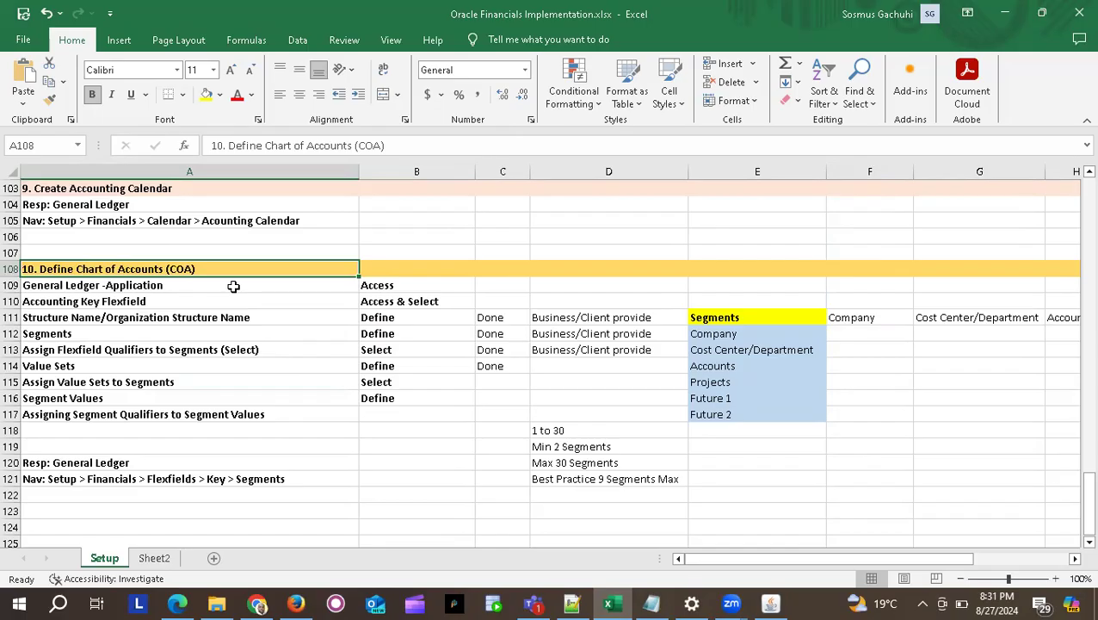
pyautogui.moveTo(171, 288); pyautogui.dragTo(159, 404)
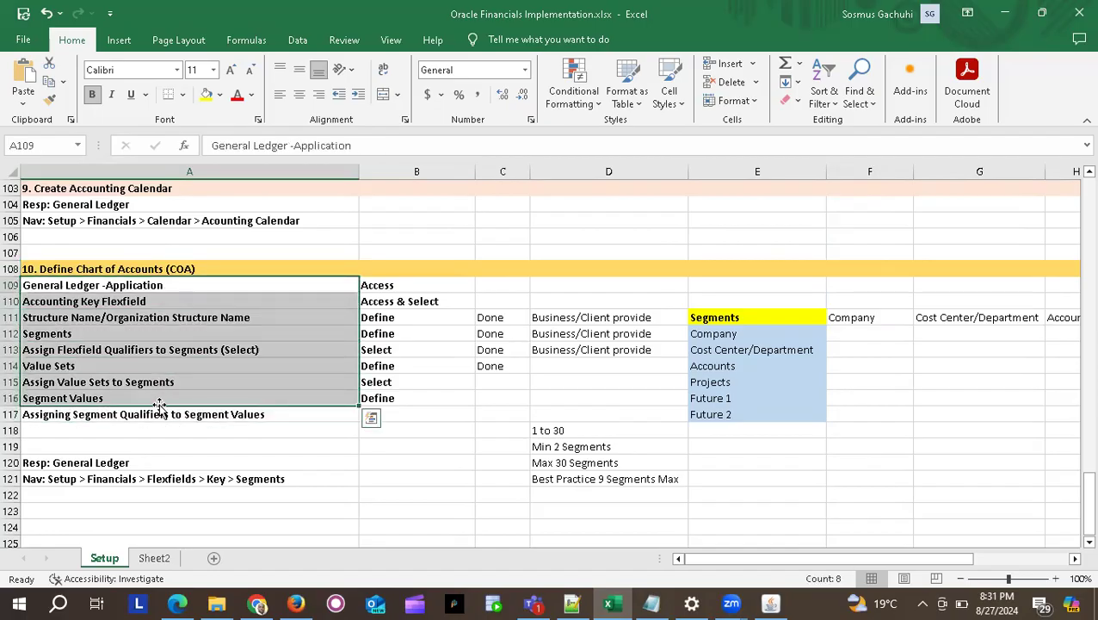
pyautogui.click(209, 319)
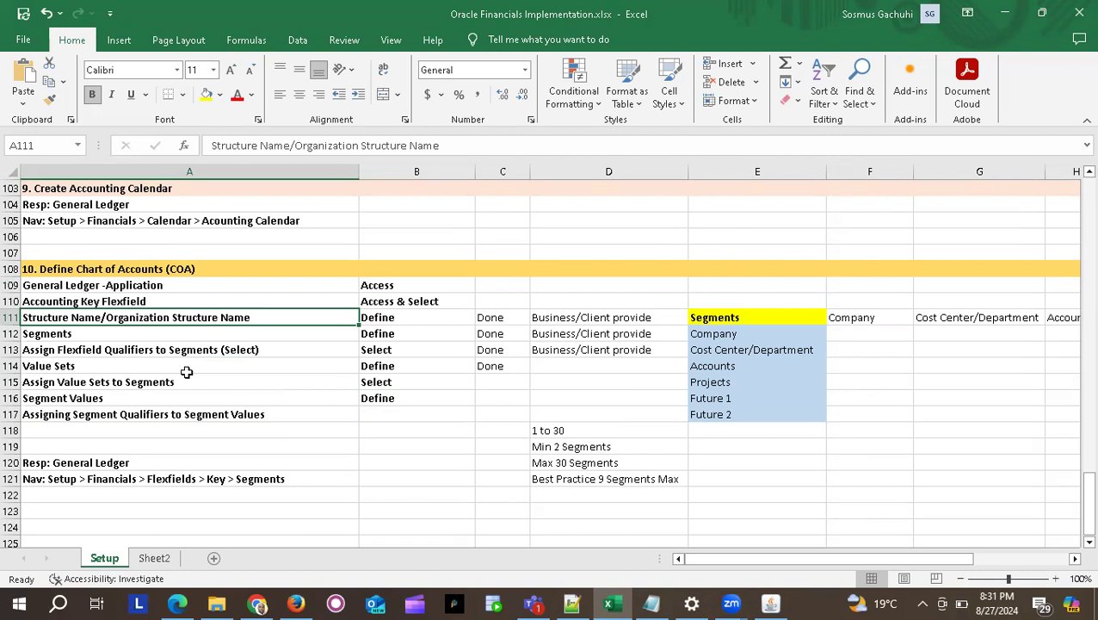
pyautogui.click(124, 398)
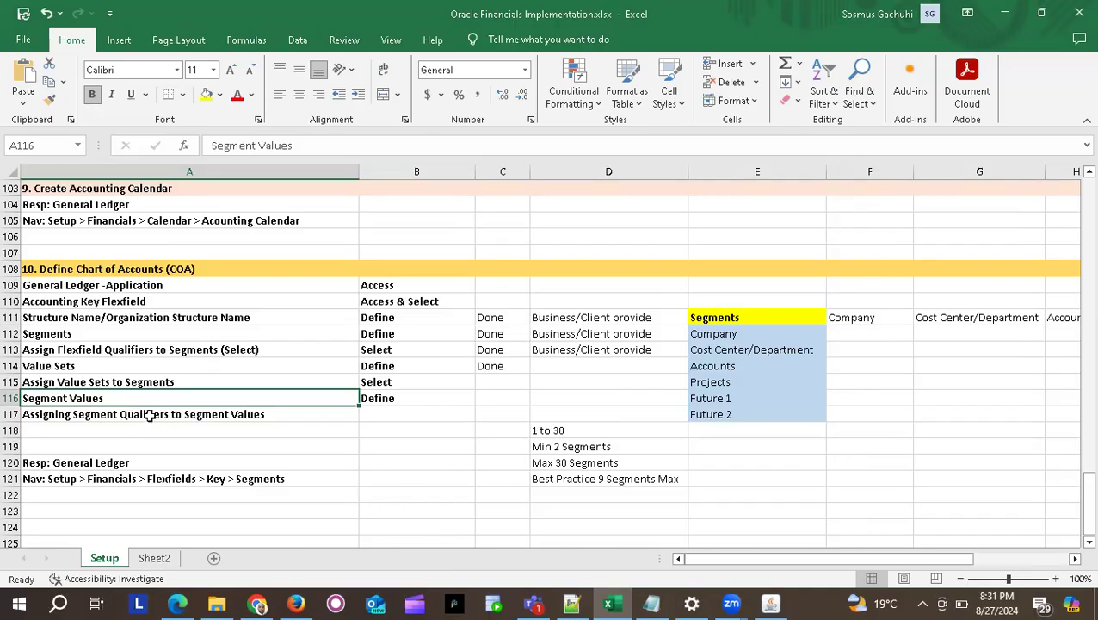
pyautogui.click(148, 414)
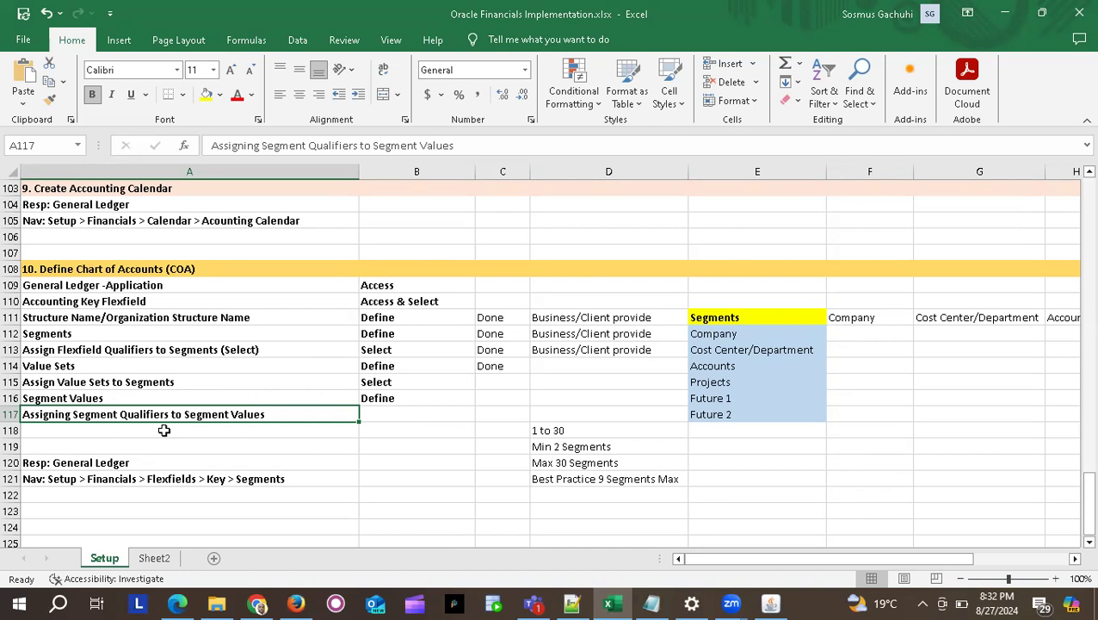
# Add the heading "Segment Qualifiers" in cell A124, below the navigation notes of the Define Chart of Accounts section.
pyautogui.scroll(-3, 163, 430)
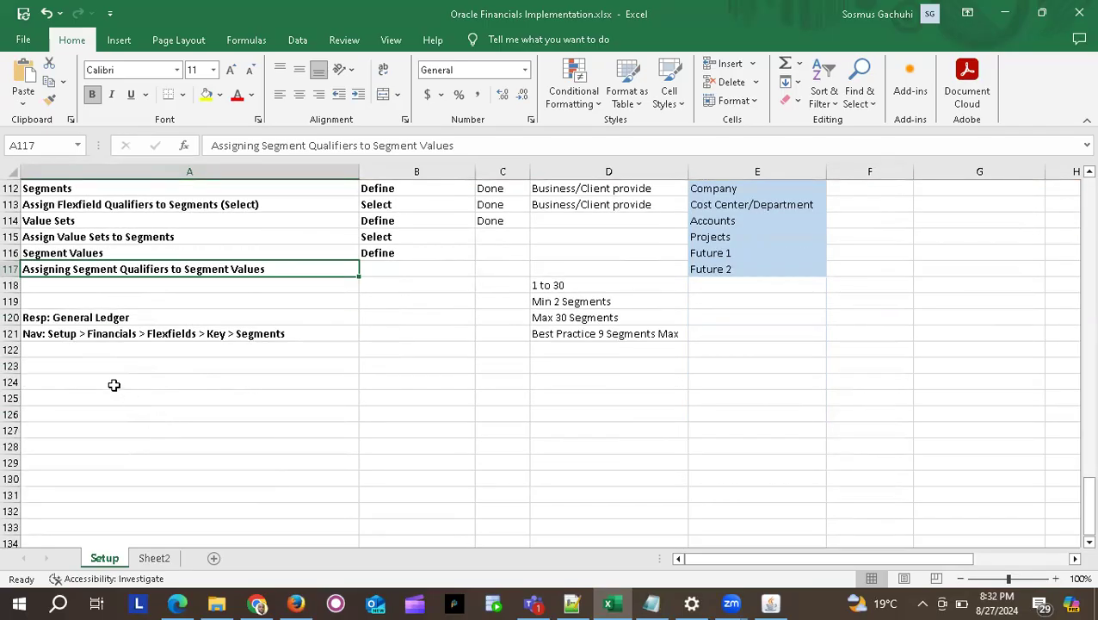
pyautogui.click(114, 385)
pyautogui.write('Segment')
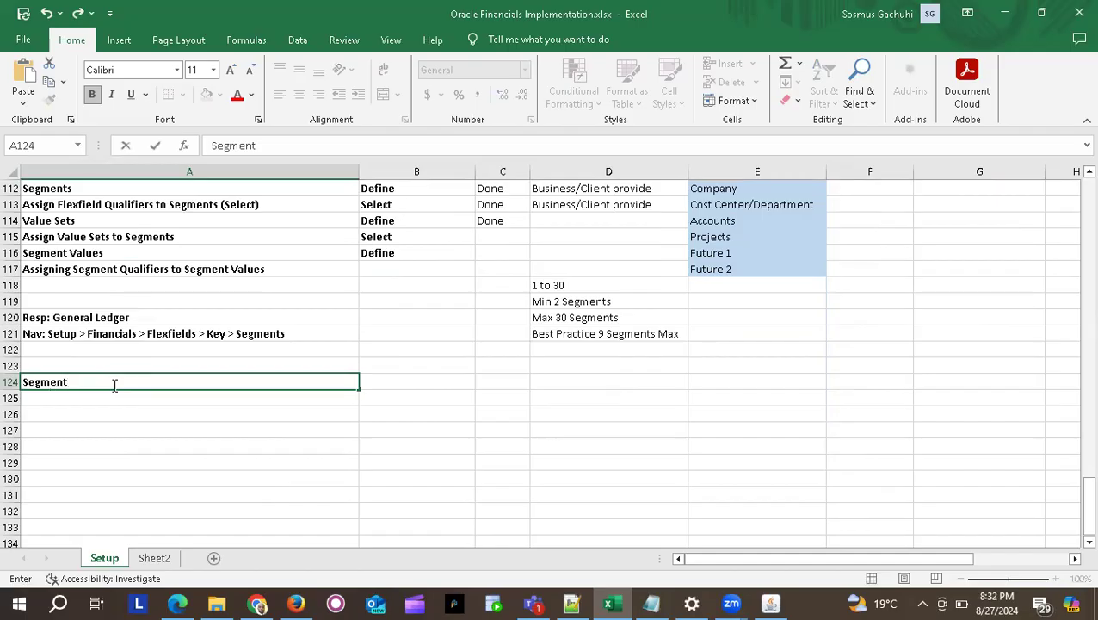
pyautogui.write(' Qualifiers')
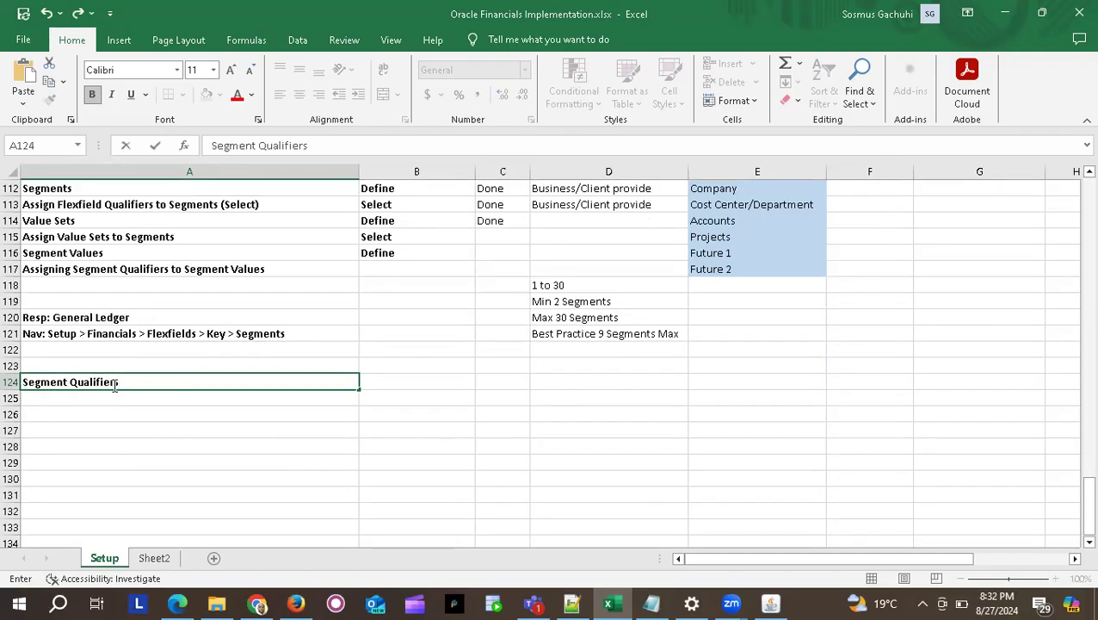
pyautogui.press('Return')
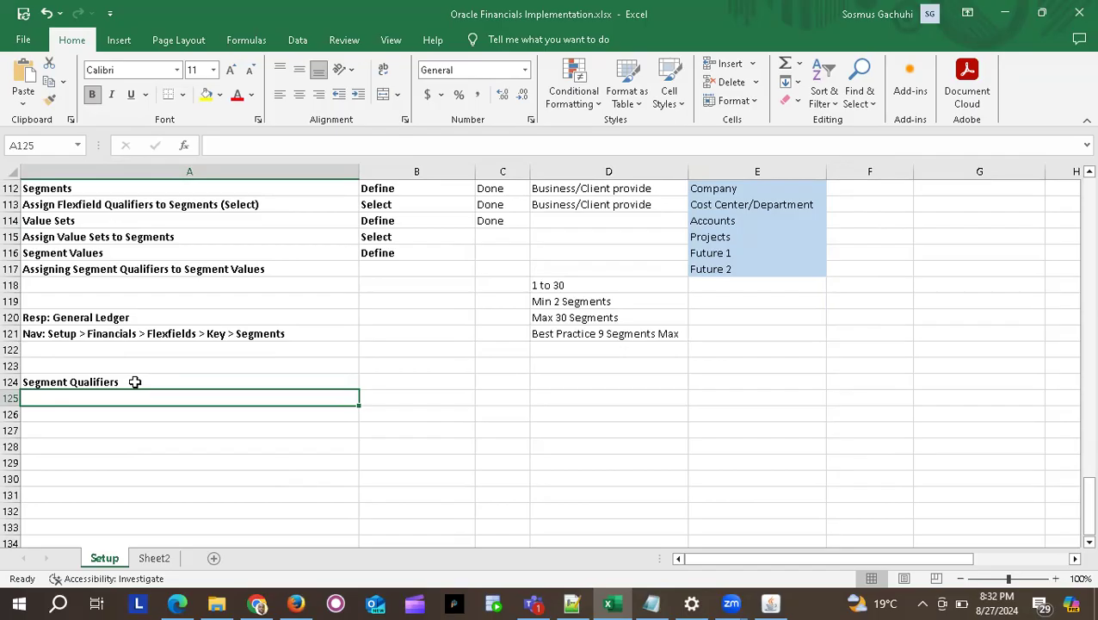
pyautogui.click(108, 368)
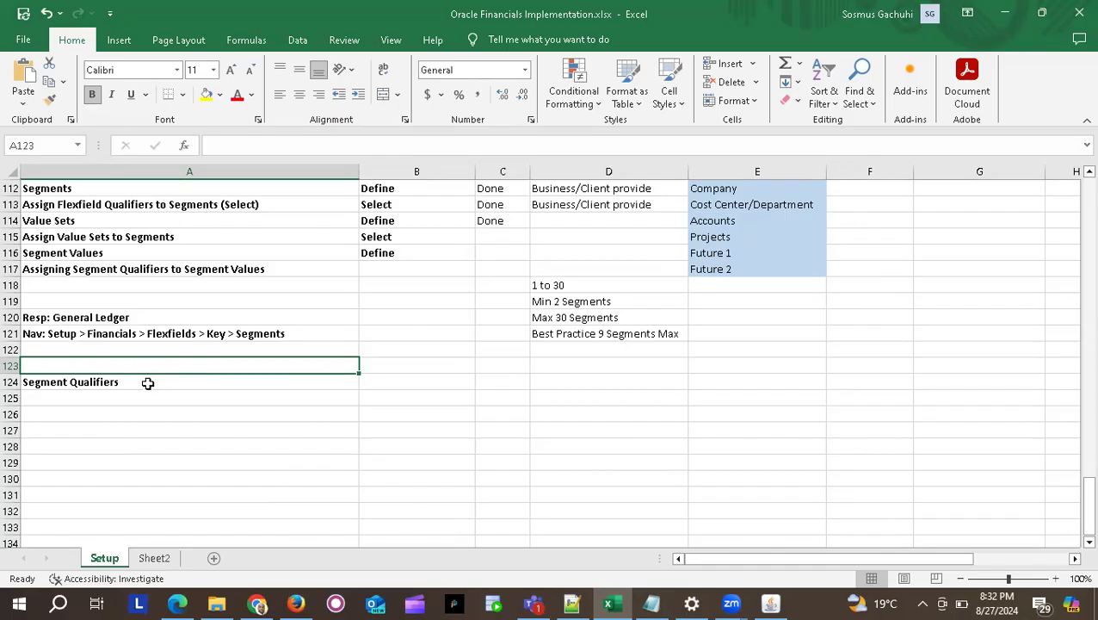
pyautogui.click(148, 382)
# List the qualifiers Allow Posting, Allow Budgeting and Account Type in A125:A127 under the Segment Qualifiers heading.
pyautogui.click(107, 393)
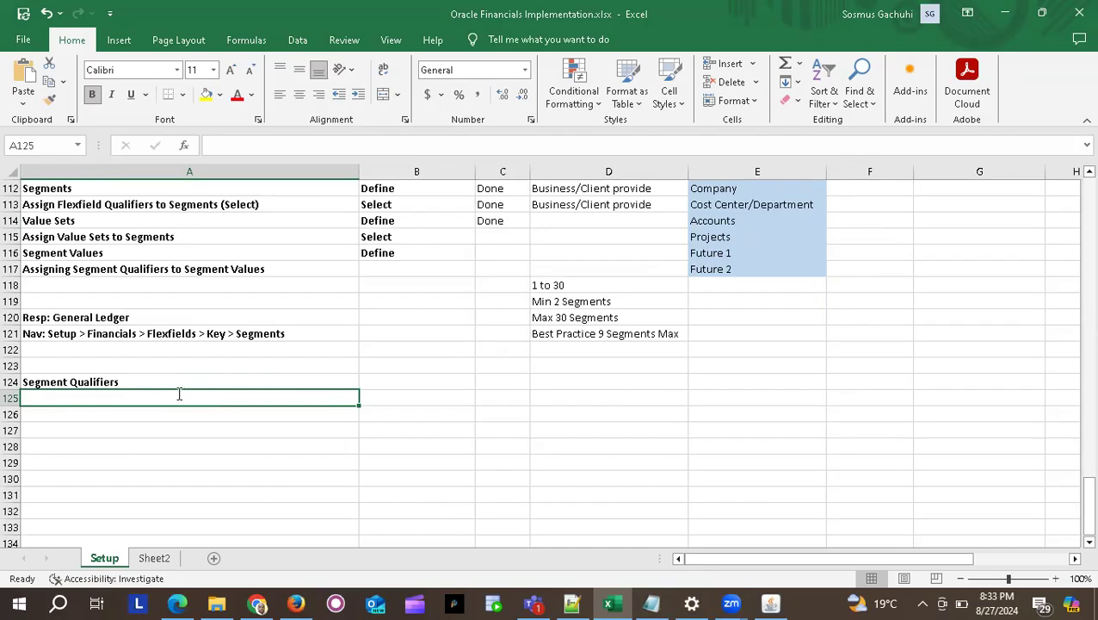
pyautogui.write('Allow')
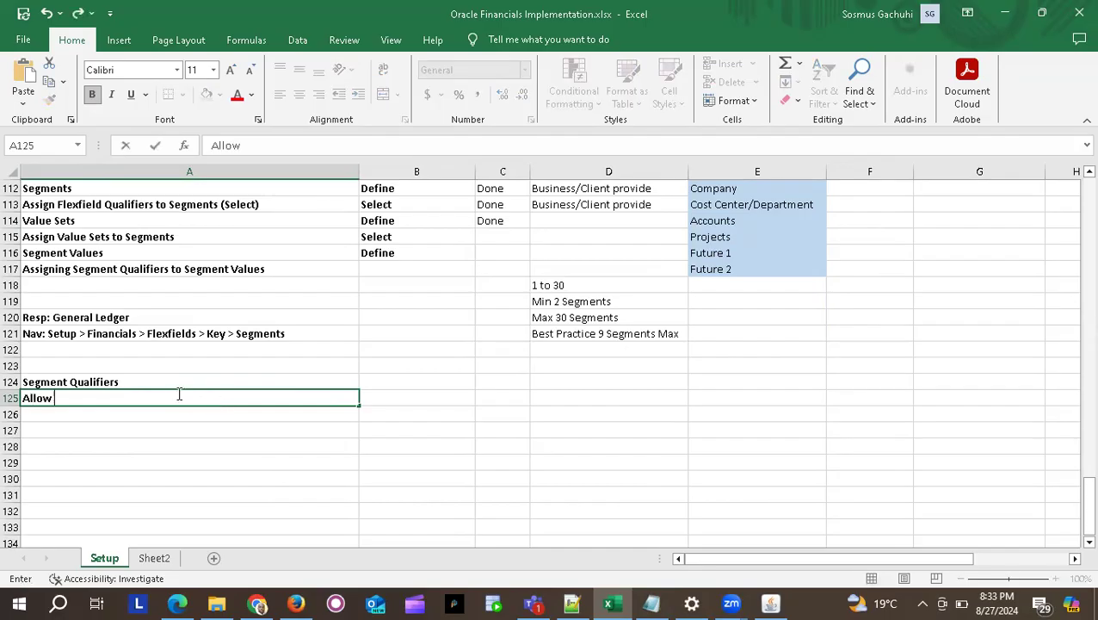
pyautogui.write(' Posting')
pyautogui.press('Return')
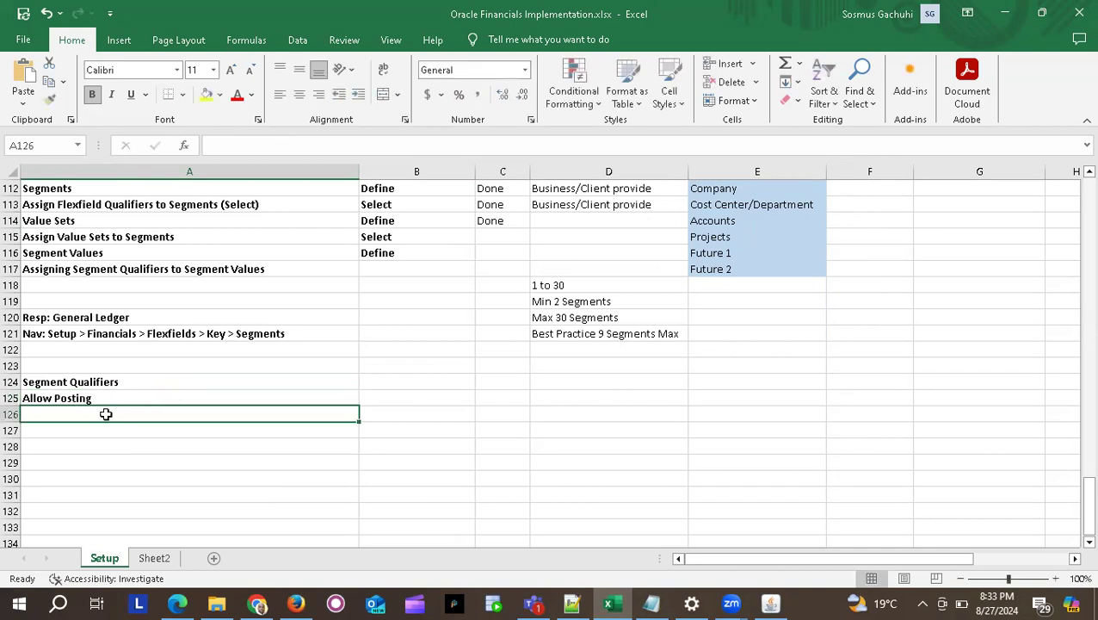
pyautogui.write('Allow ')
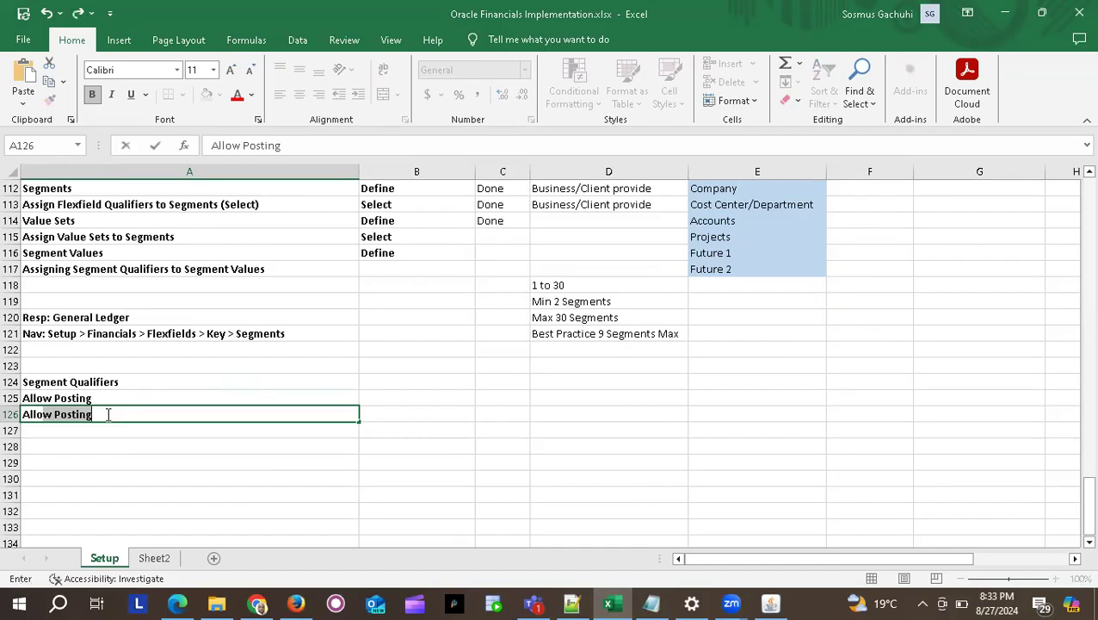
pyautogui.write('Bud')
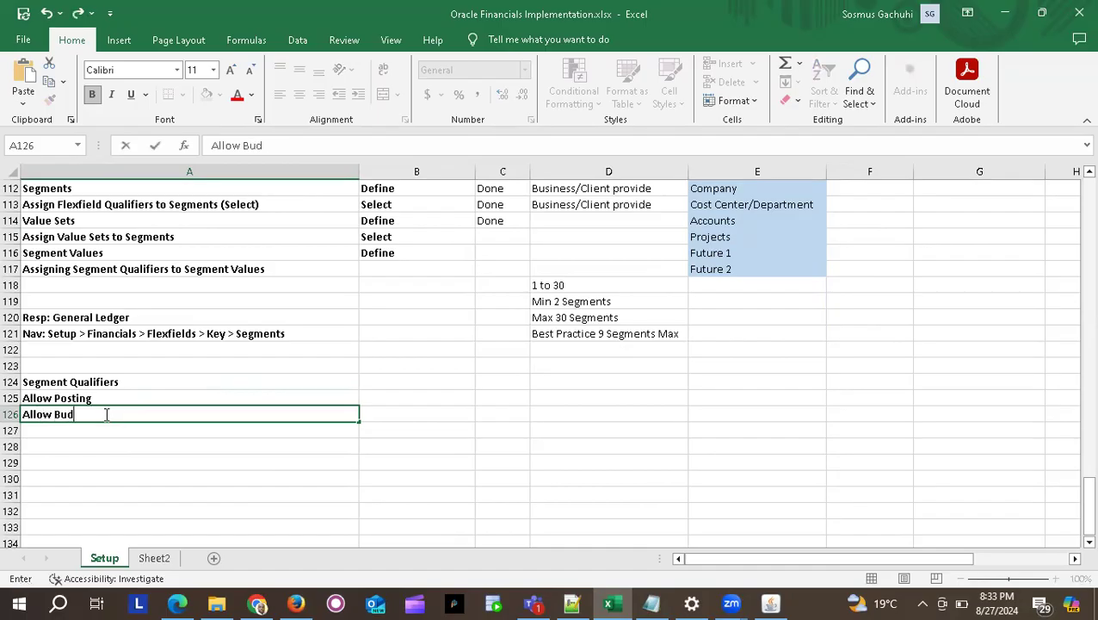
pyautogui.write('geting')
pyautogui.press('Return')
pyautogui.write('Acc')
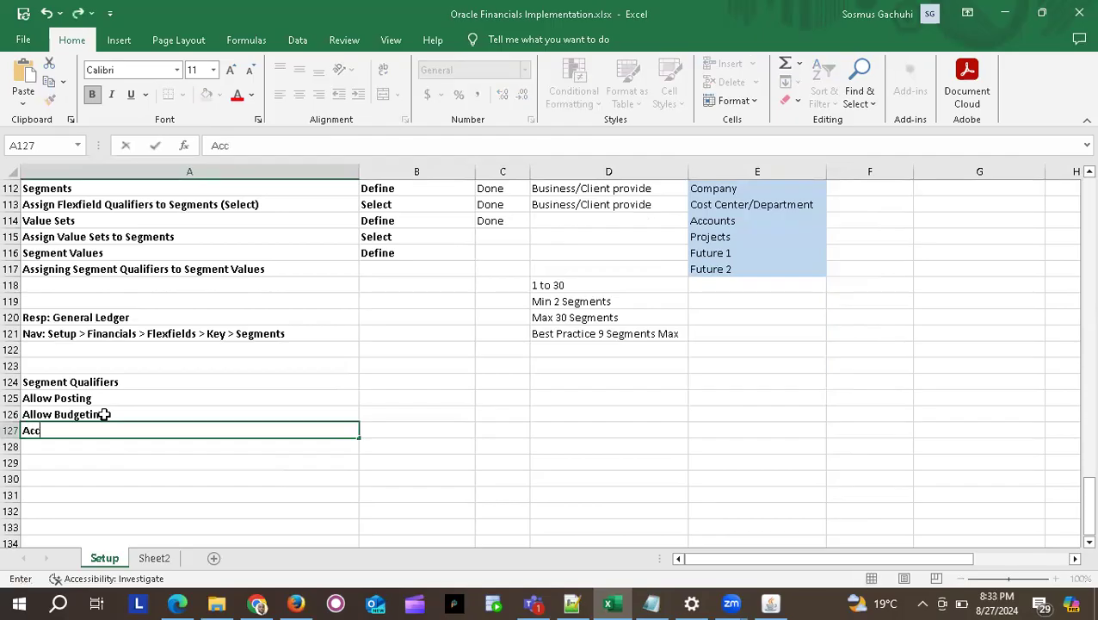
pyautogui.write('ount Type')
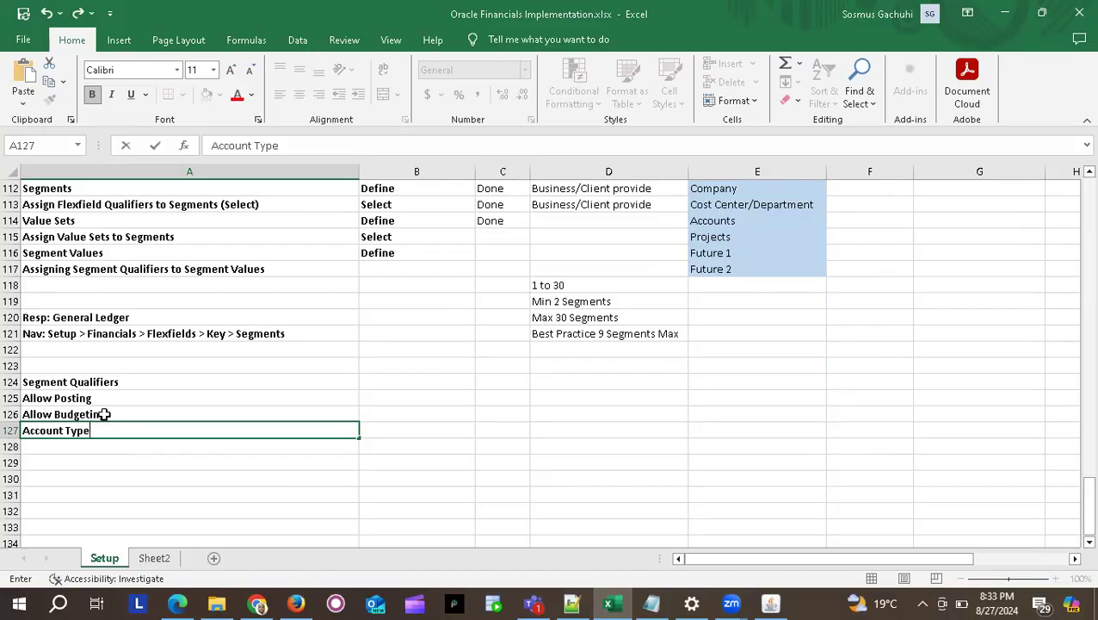
pyautogui.press('Return')
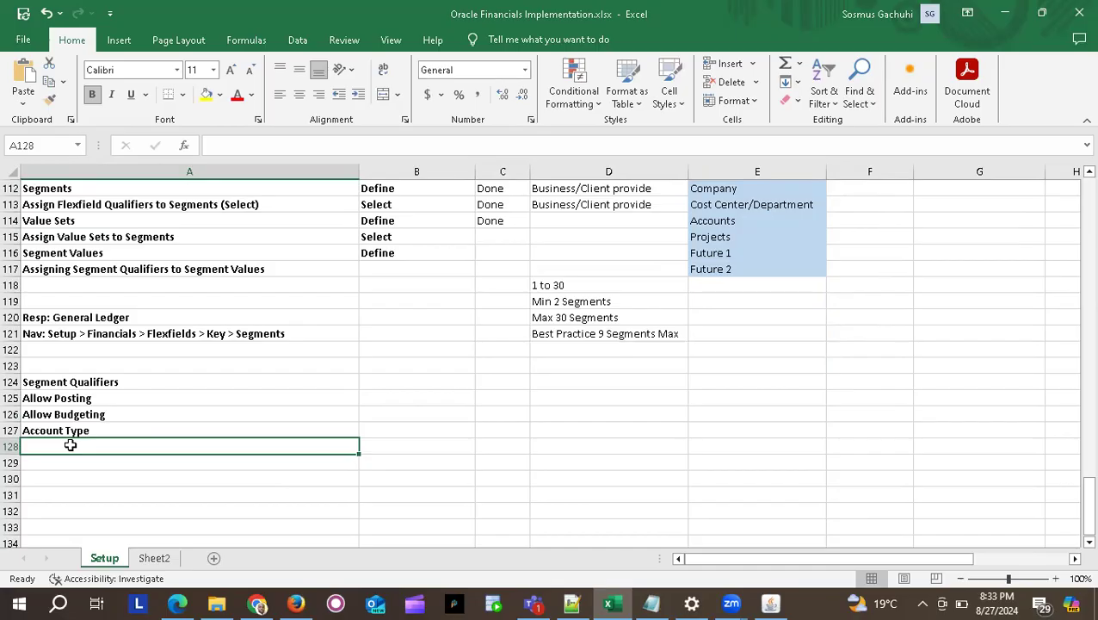
# Complete the segment qualifier list with Third Party Control Account in A128 and Reconcile in A129.
pyautogui.write('Third')
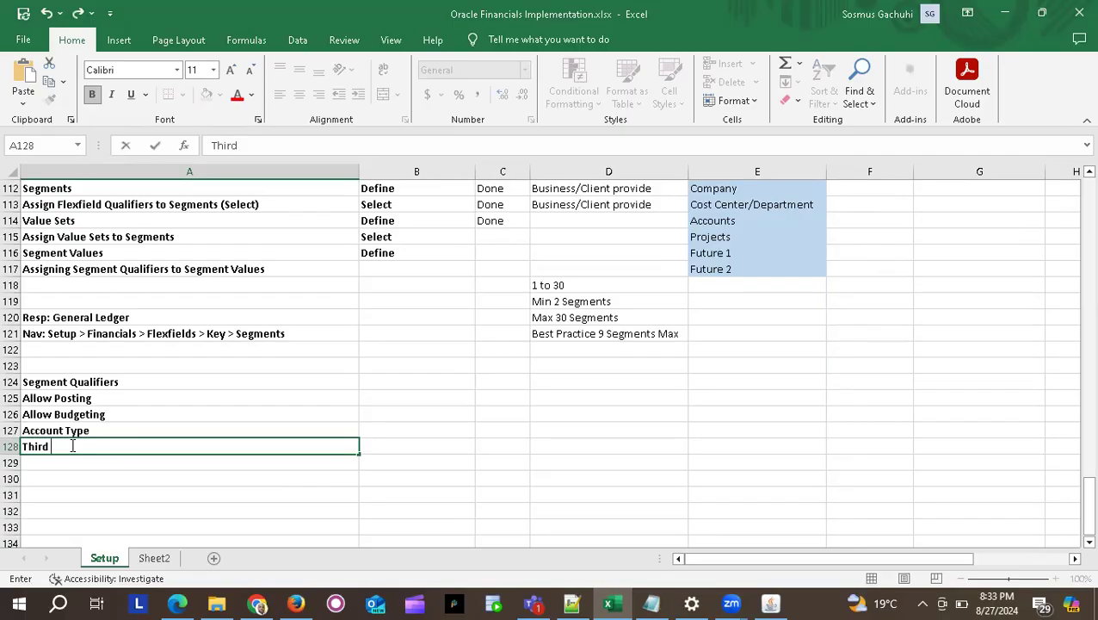
pyautogui.write(' Party Control Account')
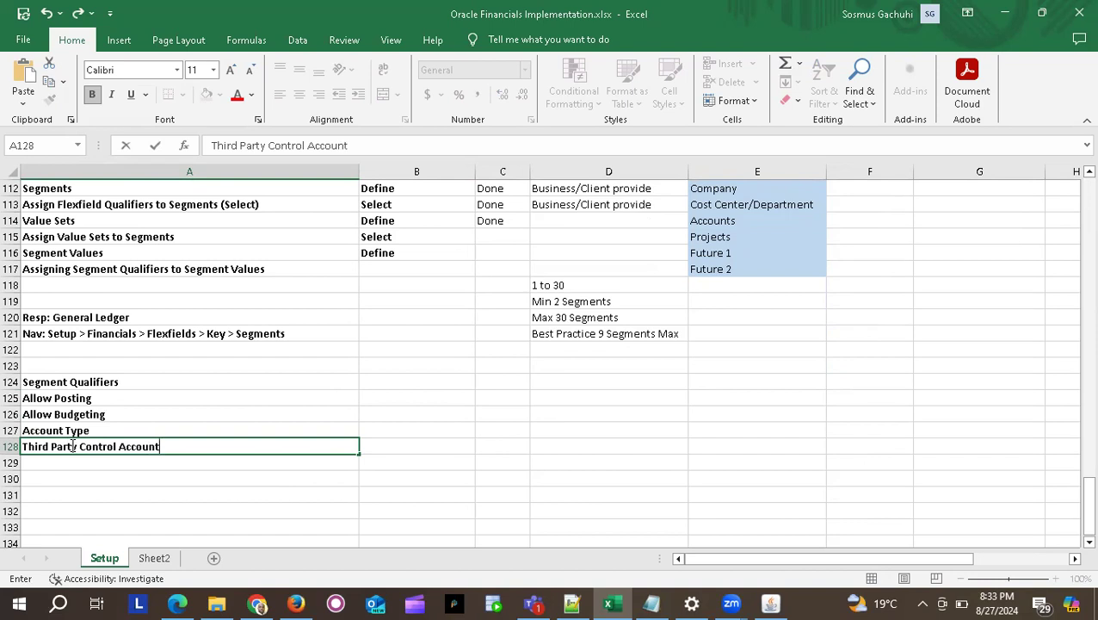
pyautogui.press('Return')
pyautogui.write('Reconcile')
pyautogui.press('Return')
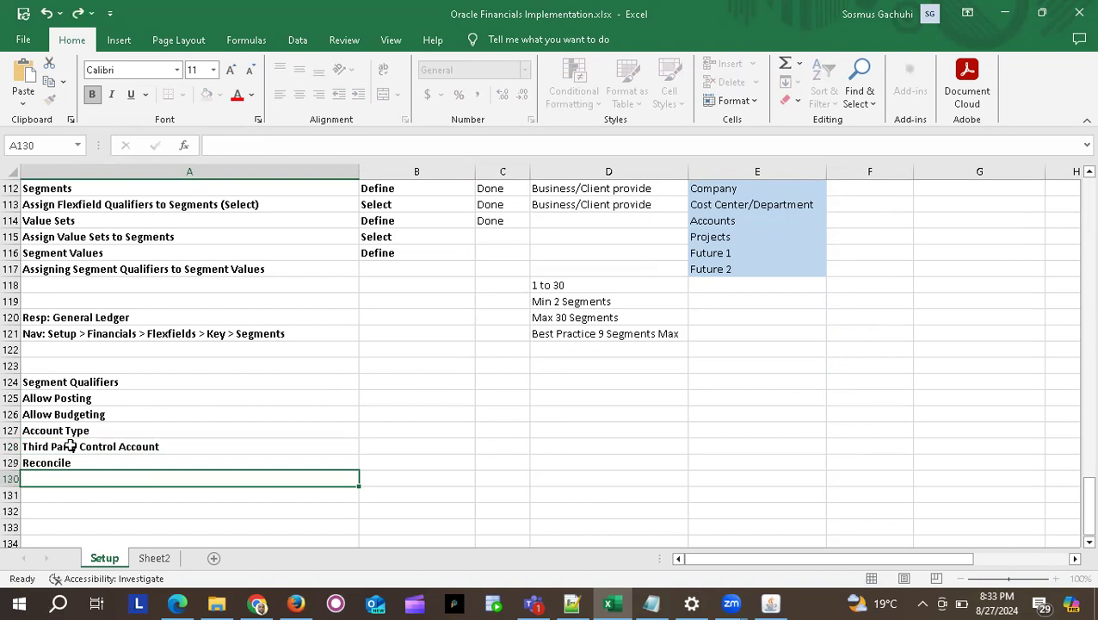
pyautogui.moveTo(84, 398); pyautogui.dragTo(77, 462)
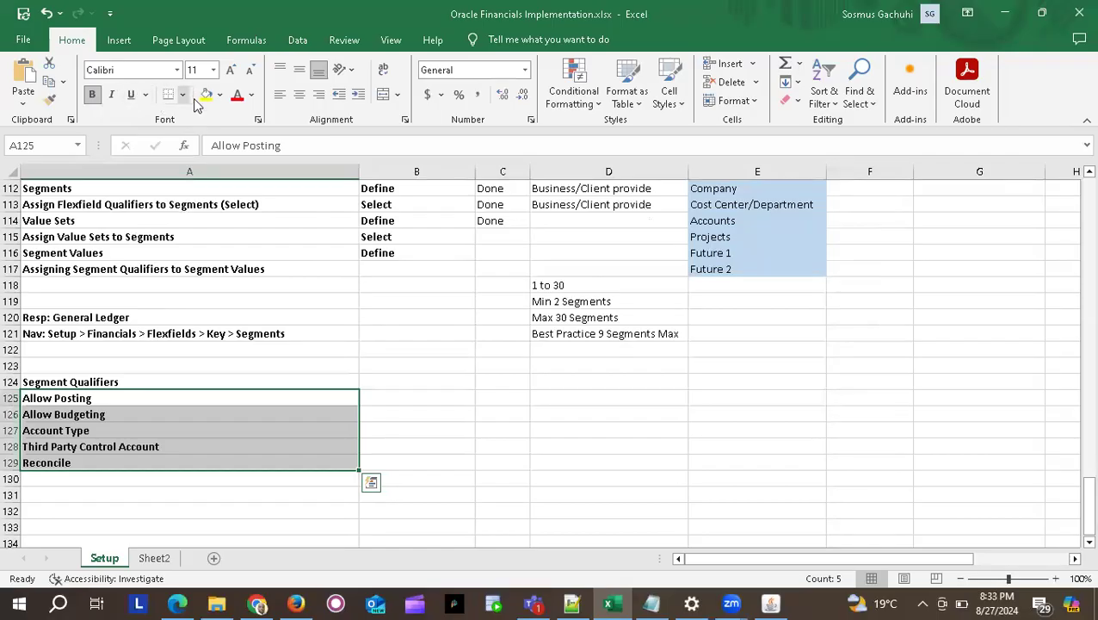
pyautogui.click(76, 381)
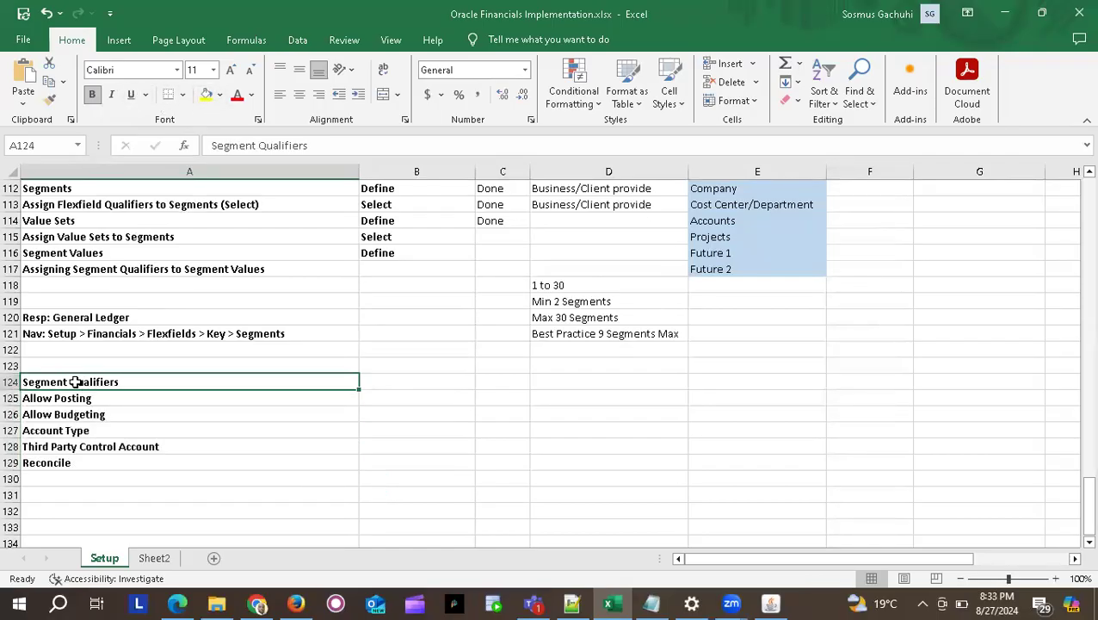
# Enter "Assign/Select" in B117 as the action for Assigning Segment Qualifiers to Segment Values.
pyautogui.click(77, 250)
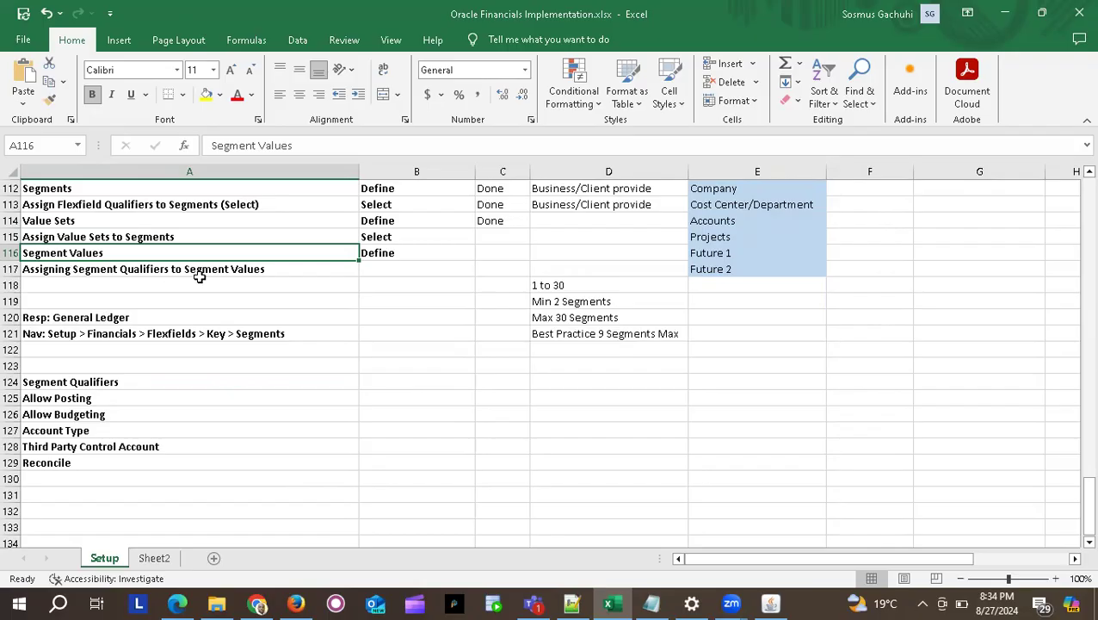
pyautogui.click(396, 267)
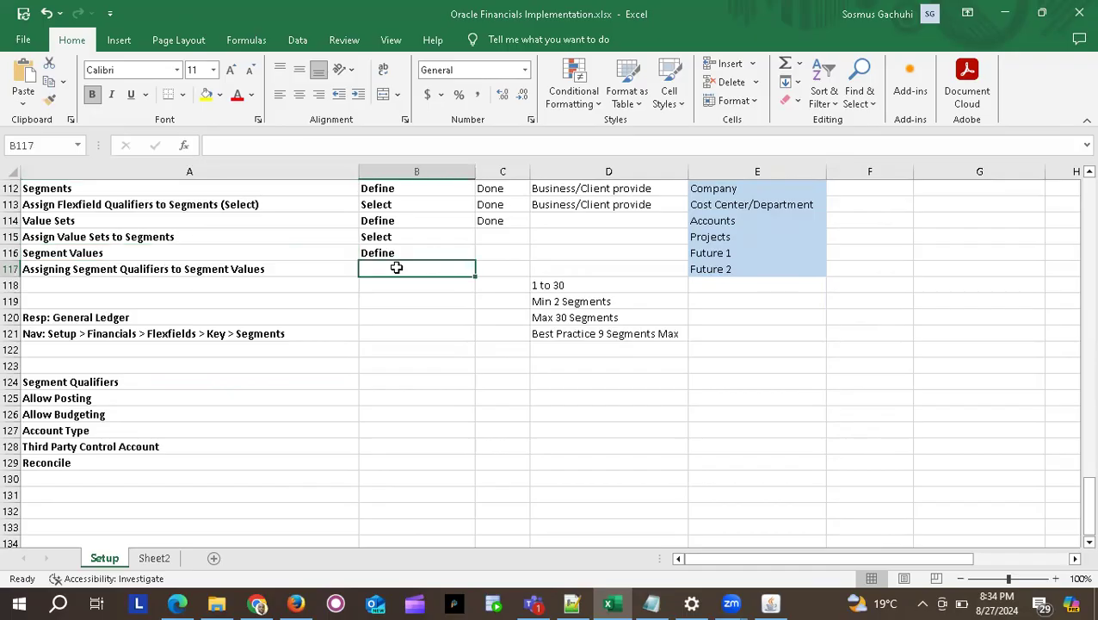
pyautogui.write('Assign/Select')
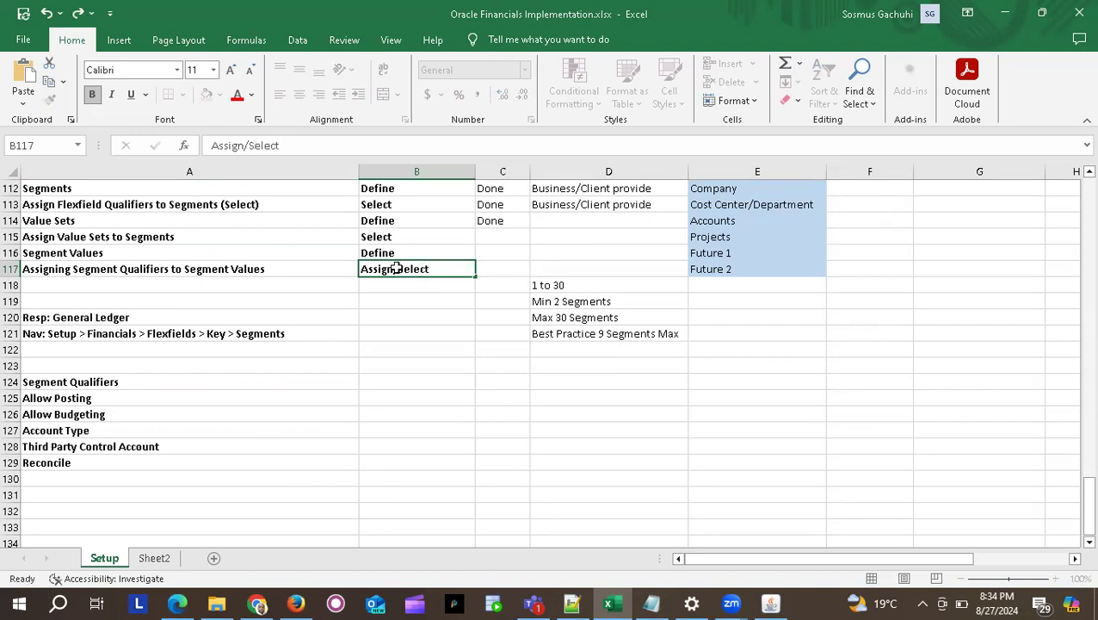
pyautogui.press('Return')
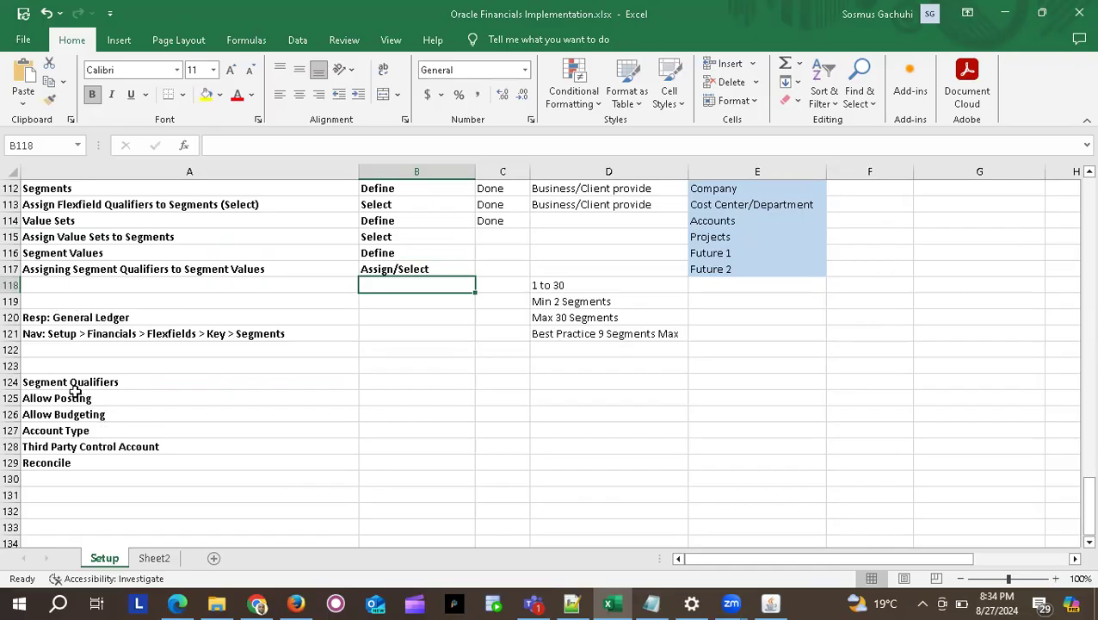
# Color only the words "Flexfield Qualifiers" in cell A113 with a darker blue theme font color.
pyautogui.scroll(3, 76, 394)
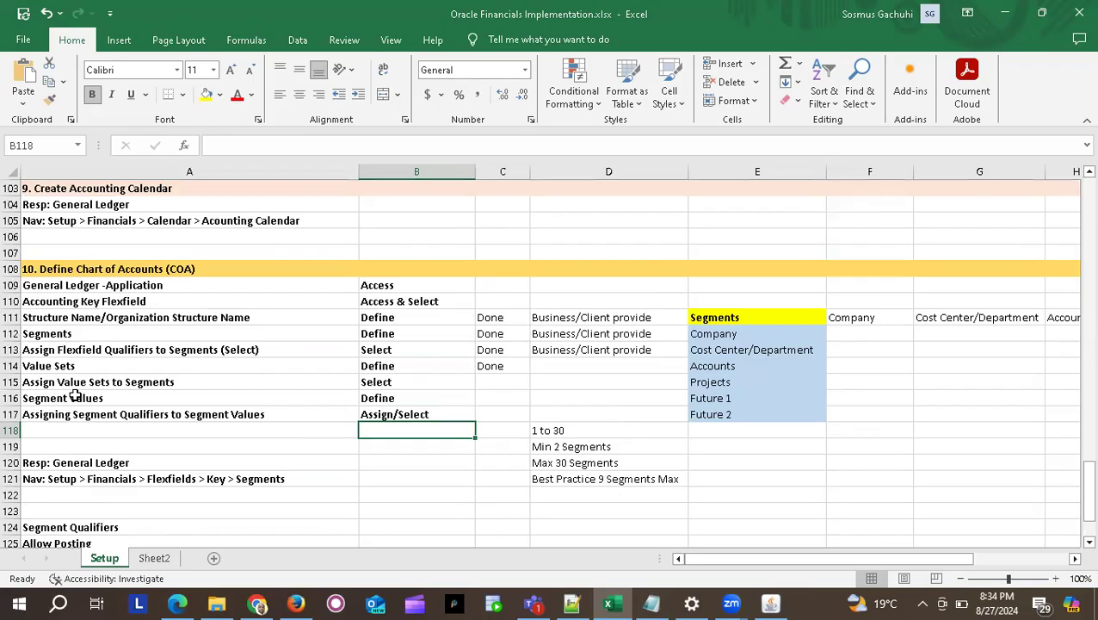
pyautogui.click(107, 350)
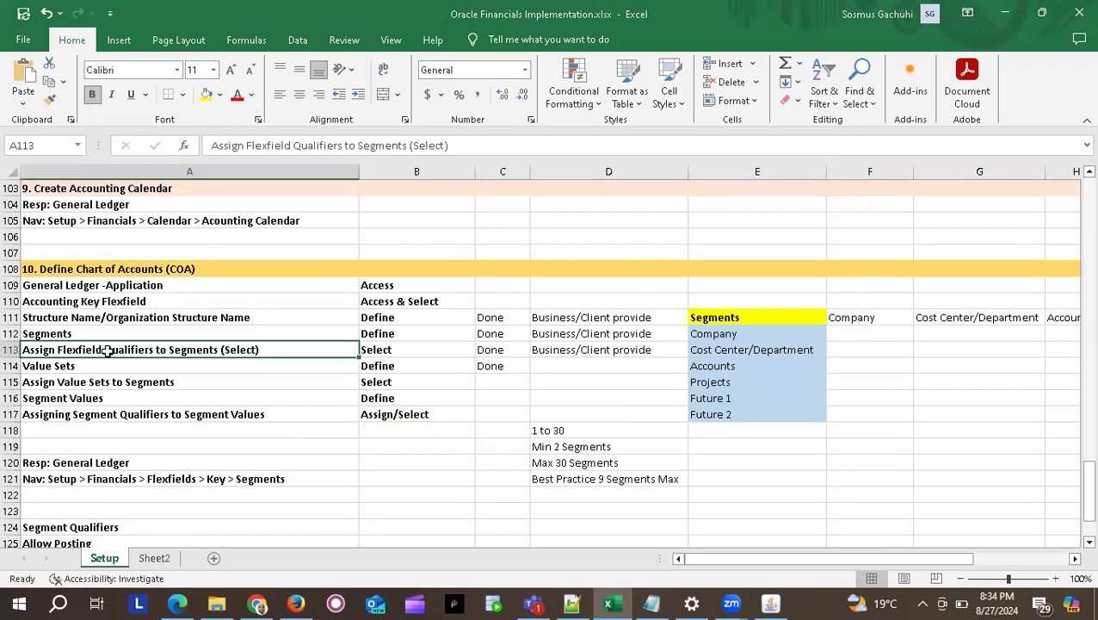
pyautogui.doubleClick(60, 349)
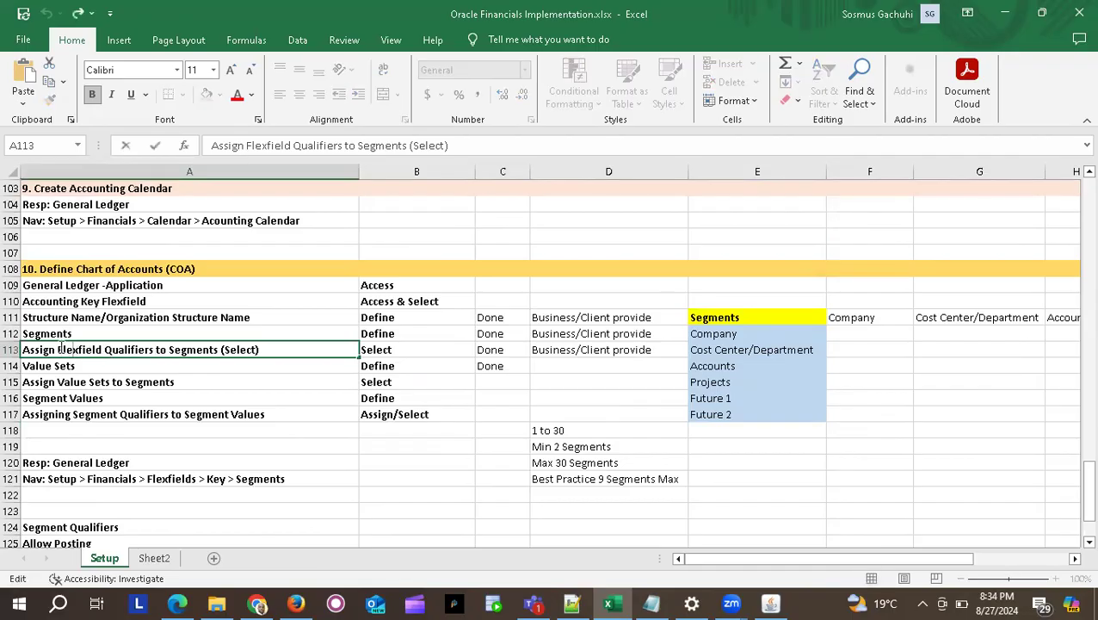
pyautogui.moveTo(57, 350); pyautogui.dragTo(154, 350)
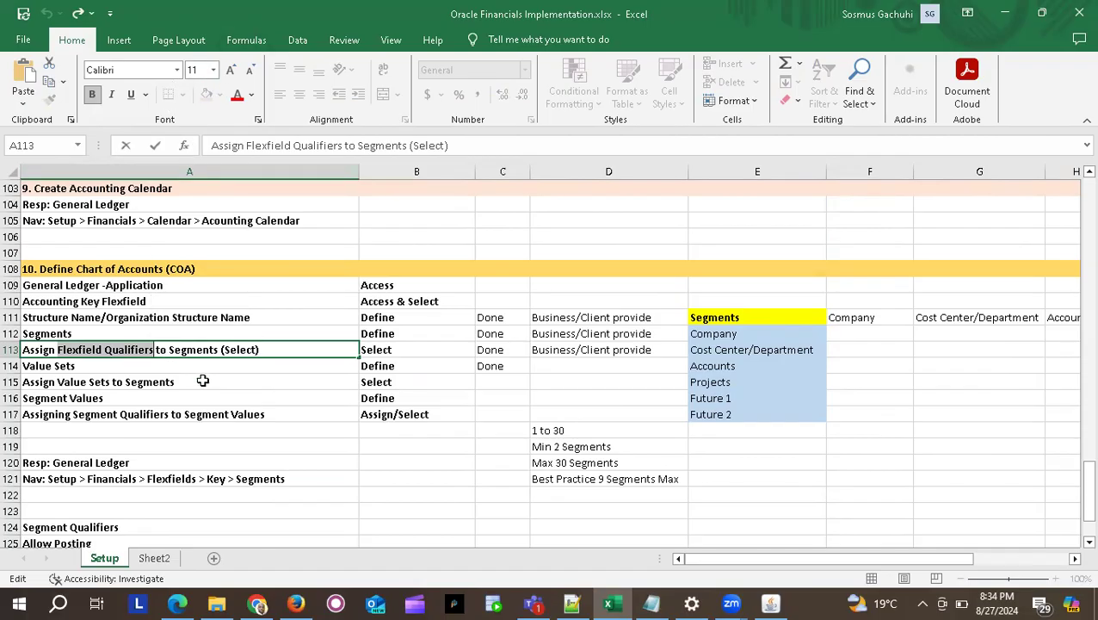
pyautogui.click(250, 94)
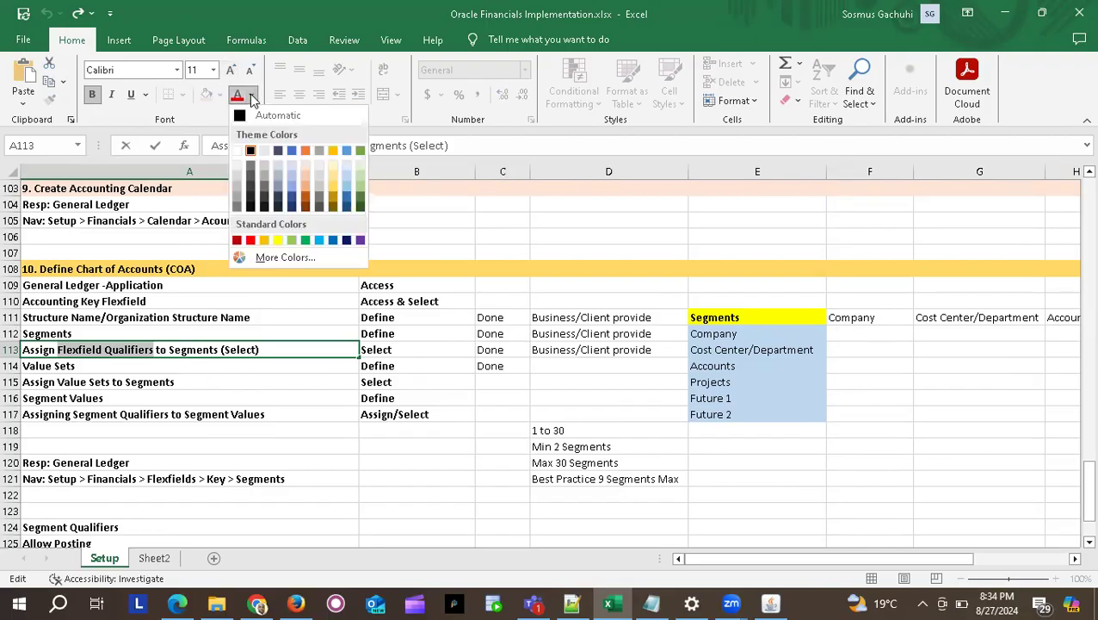
pyautogui.click(346, 200)
pyautogui.click(221, 410)
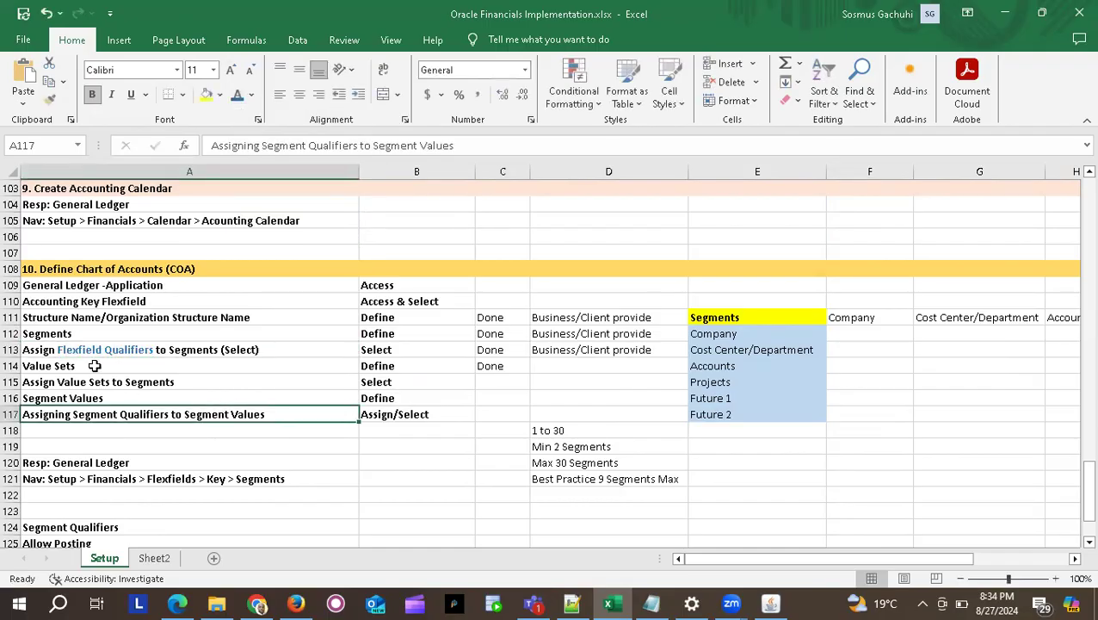
# Extend the action in B113 for assigning flexfield qualifiers to segments so it reads "Select/Assign".
pyautogui.scroll(-3, 198, 384)
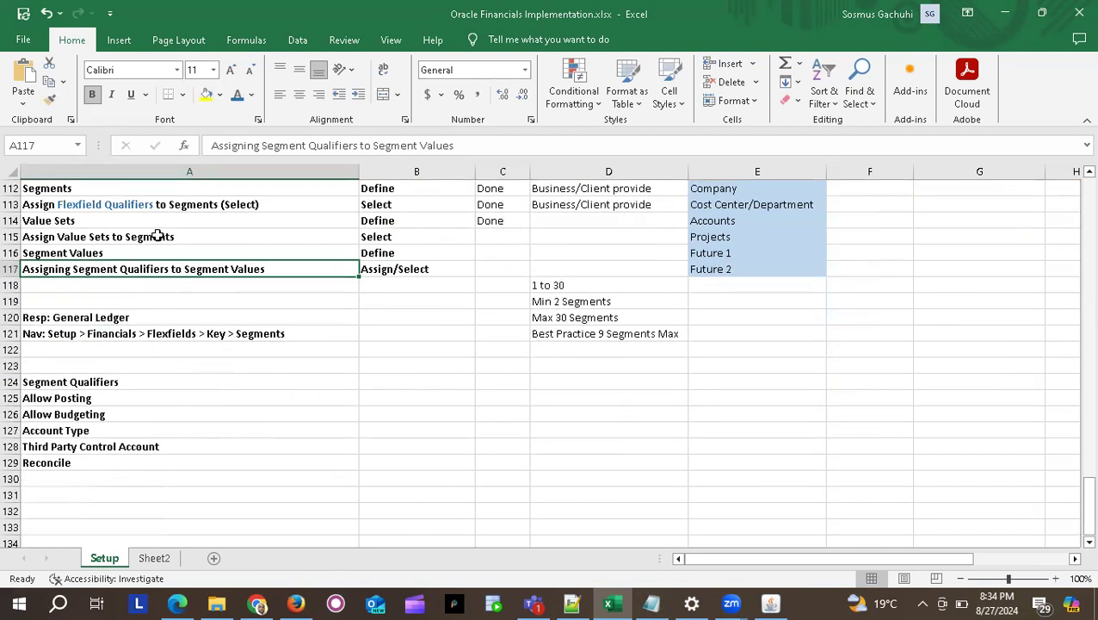
pyautogui.doubleClick(411, 204)
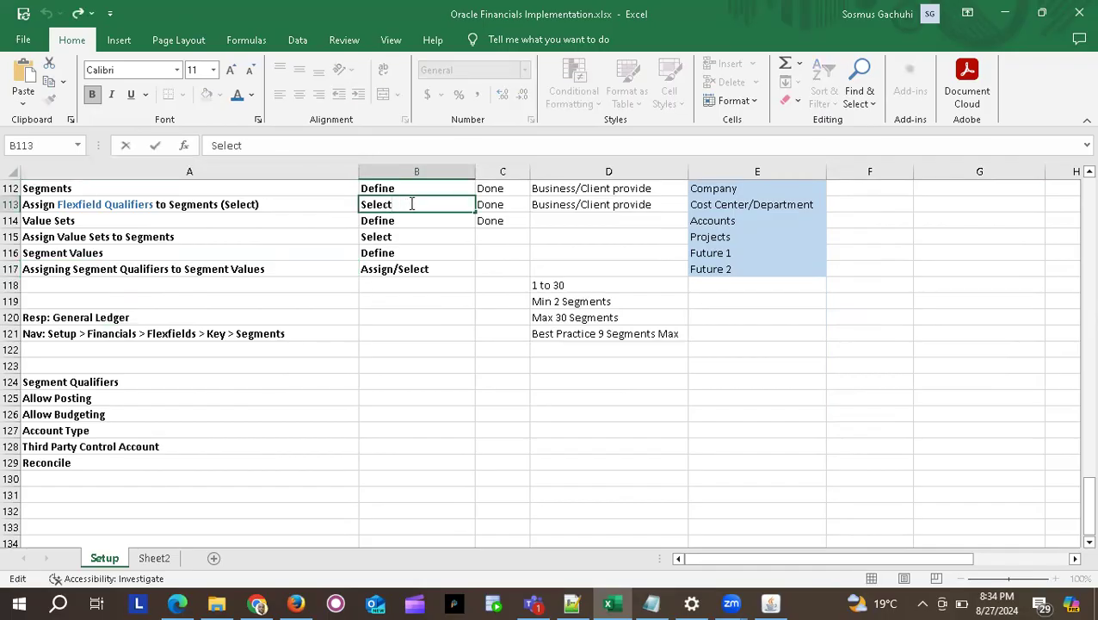
pyautogui.write('/Assign')
pyautogui.press('Return')
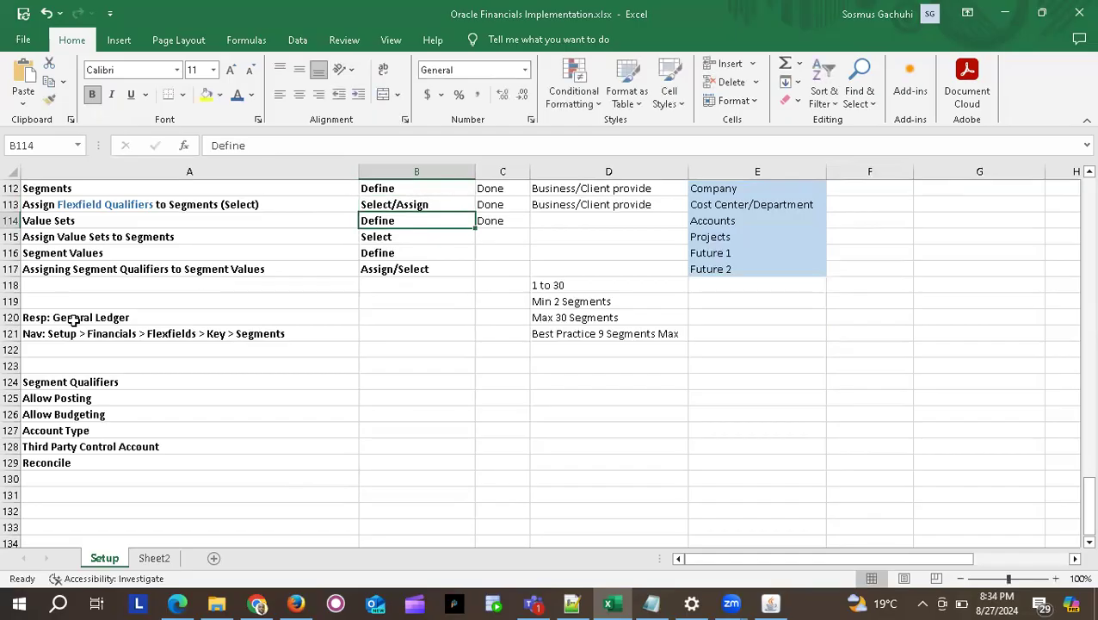
# Apply the same blue font color used for "Flexfield Qualifiers" to the Segment Qualifiers heading in A124.
pyautogui.click(59, 382)
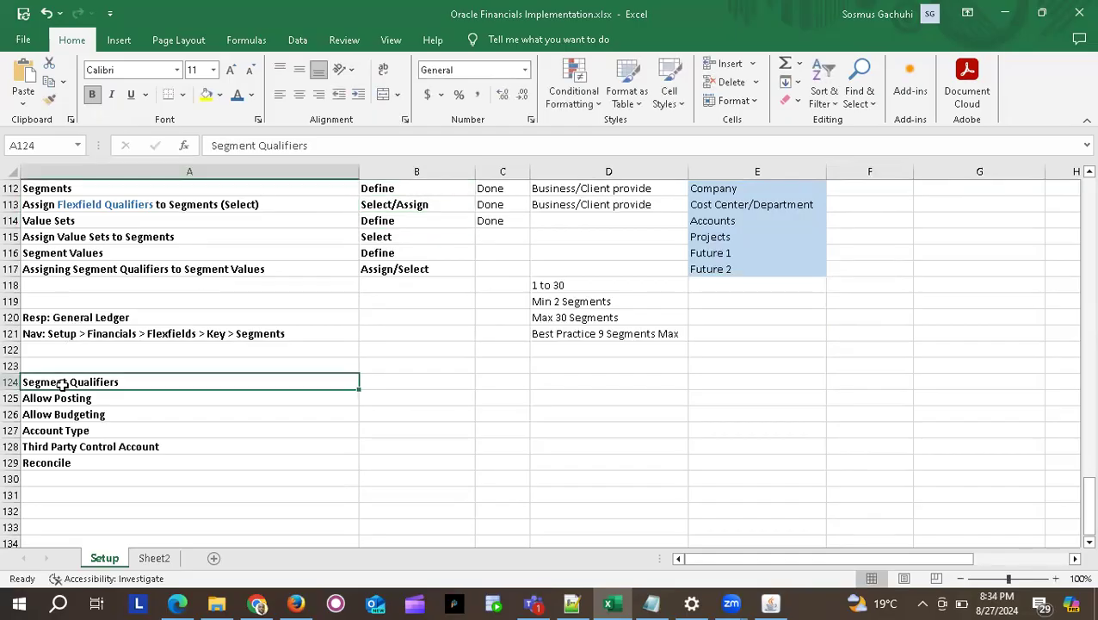
pyautogui.click(237, 95)
pyautogui.click(149, 429)
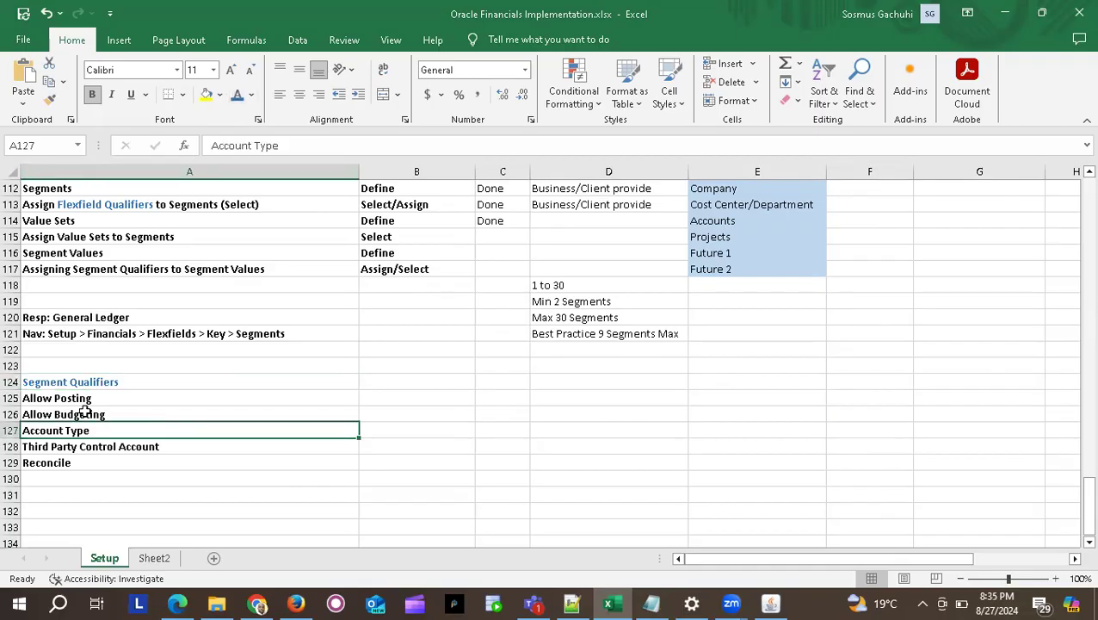
pyautogui.moveTo(86, 400); pyautogui.dragTo(79, 454)
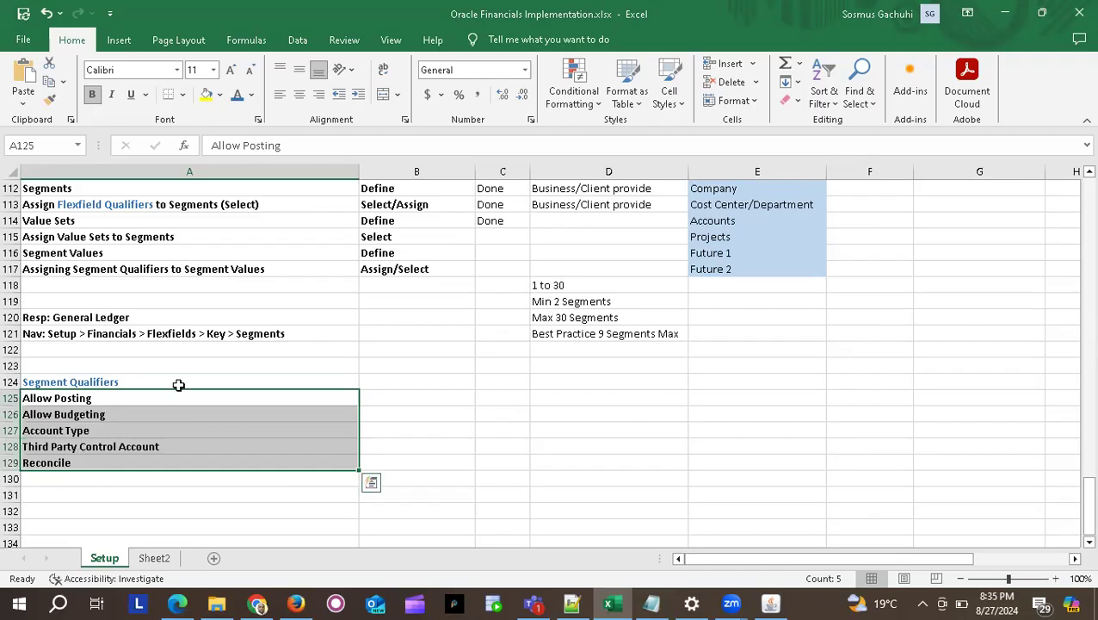
pyautogui.click(134, 210)
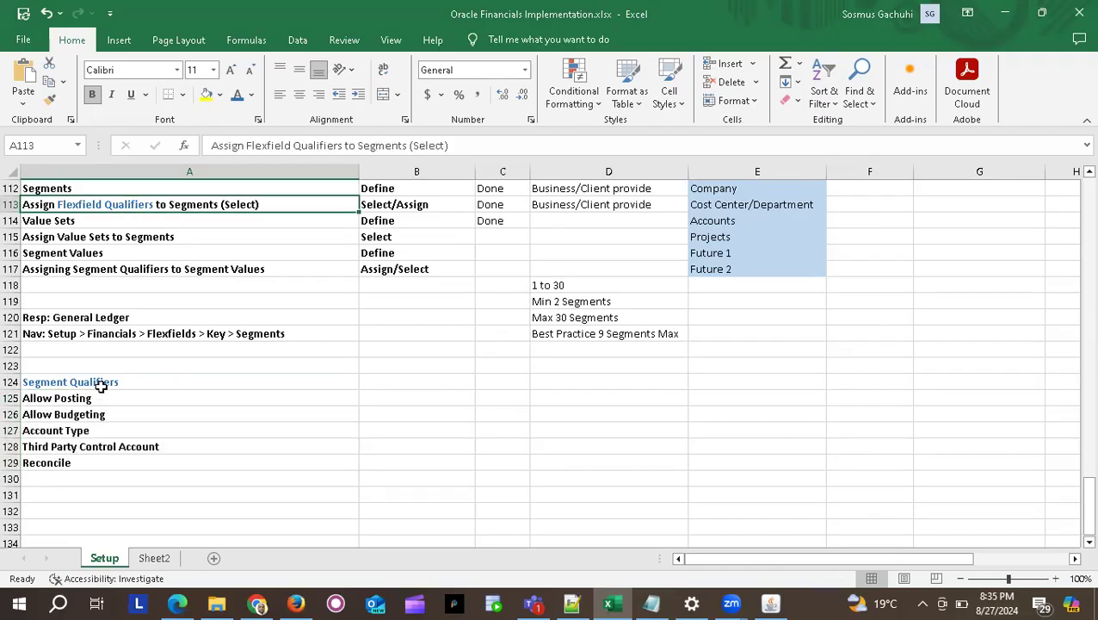
pyautogui.scroll(3, 103, 383)
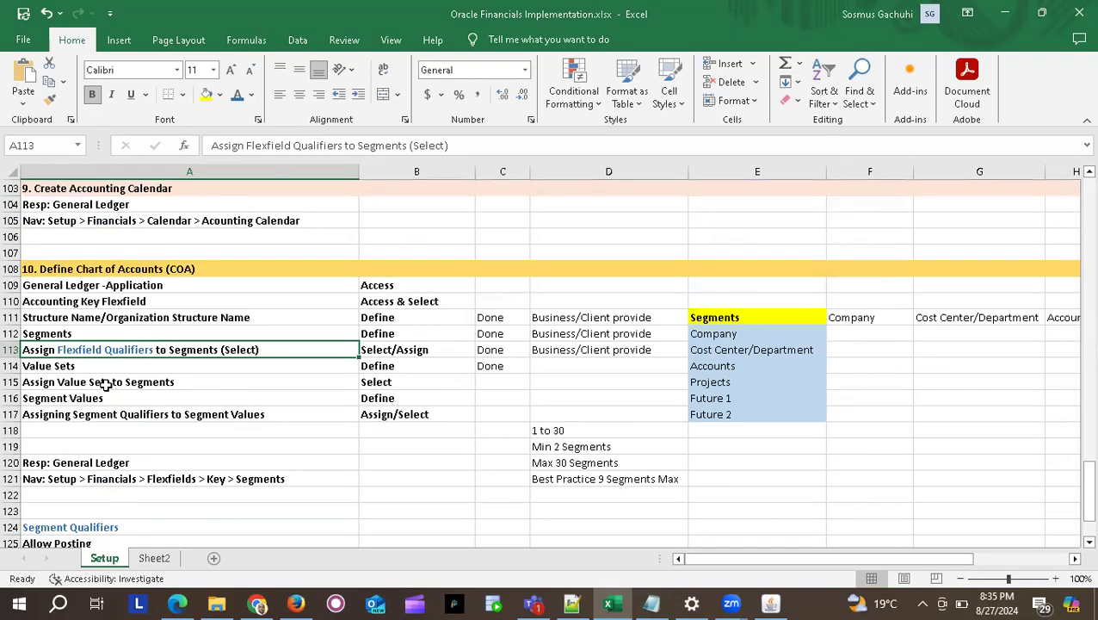
# Switch to Oracle Applications and check the flexfield qualifiers assigned to the Company segment of TAD_ACOUNTING_FLEX.
pyautogui.hotkey('alt', 'Tab')
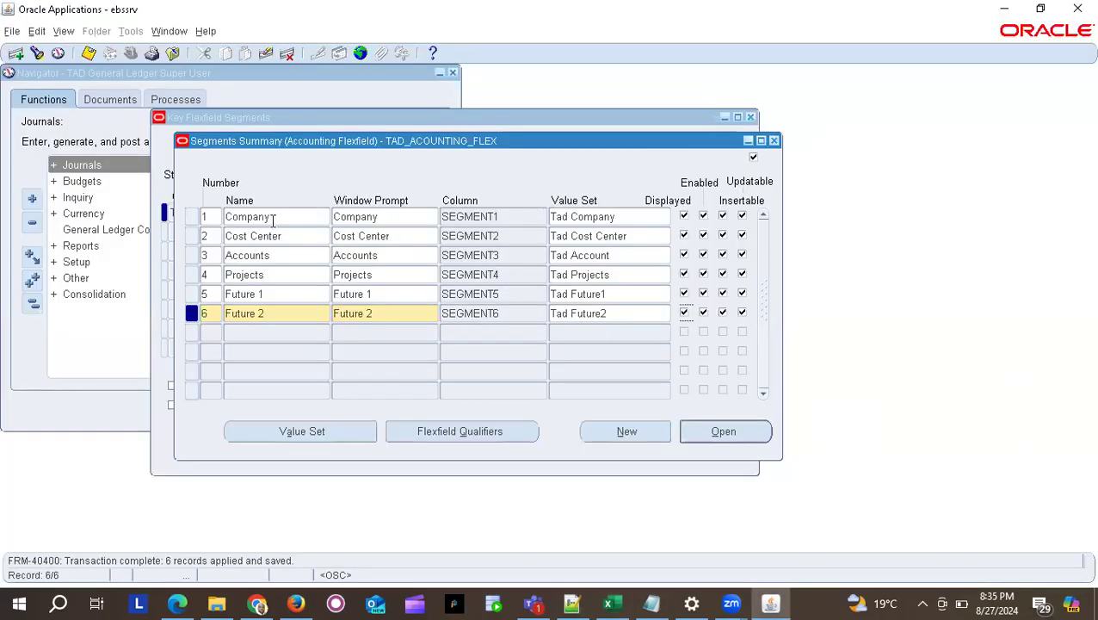
pyautogui.click(244, 216)
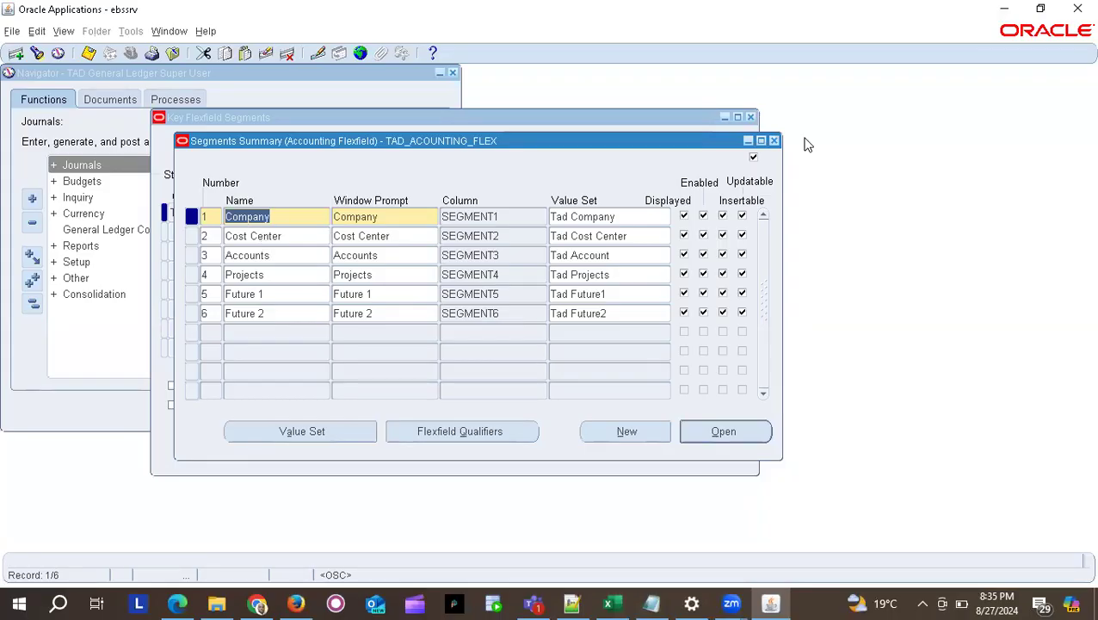
pyautogui.click(456, 433)
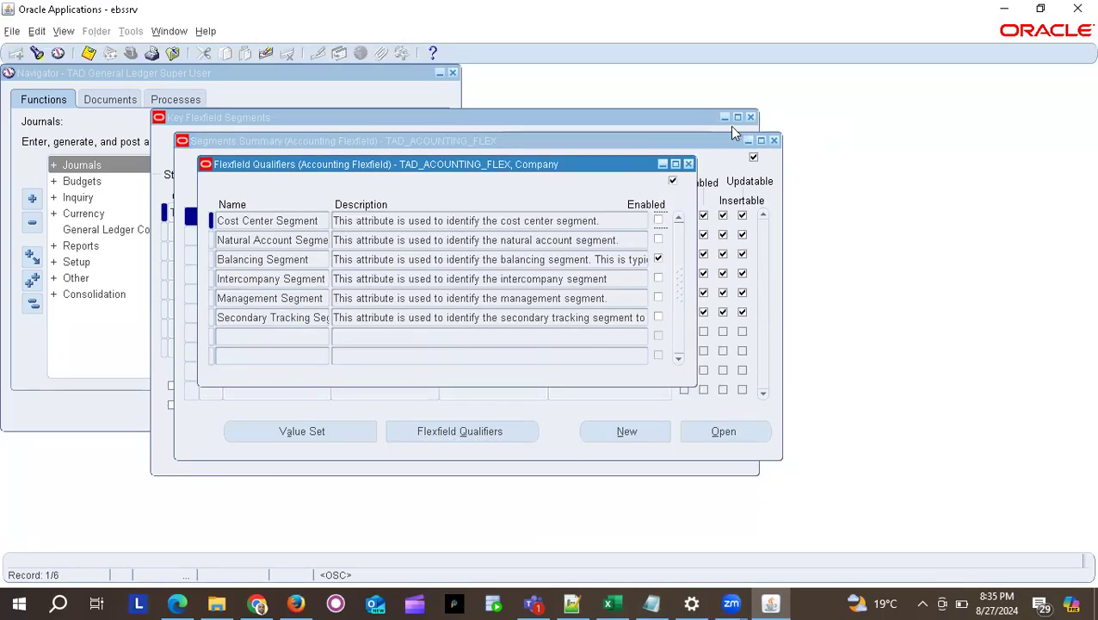
pyautogui.click(691, 164)
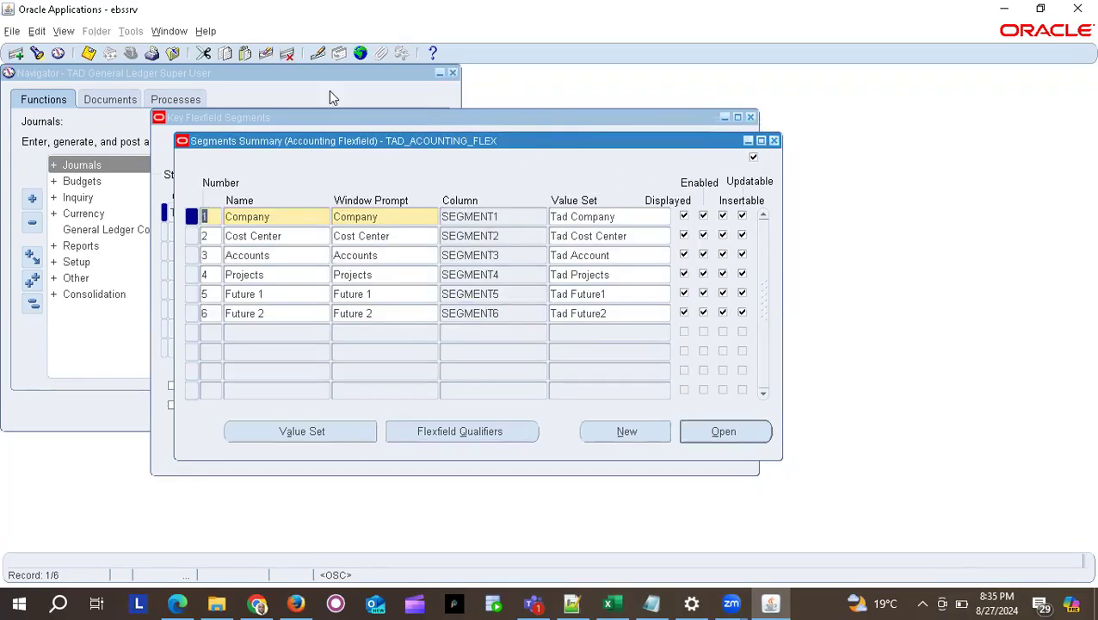
# Close the Segments Summary and Key Flexfield Segments windows to return to the General Ledger Navigator.
pyautogui.click(772, 140)
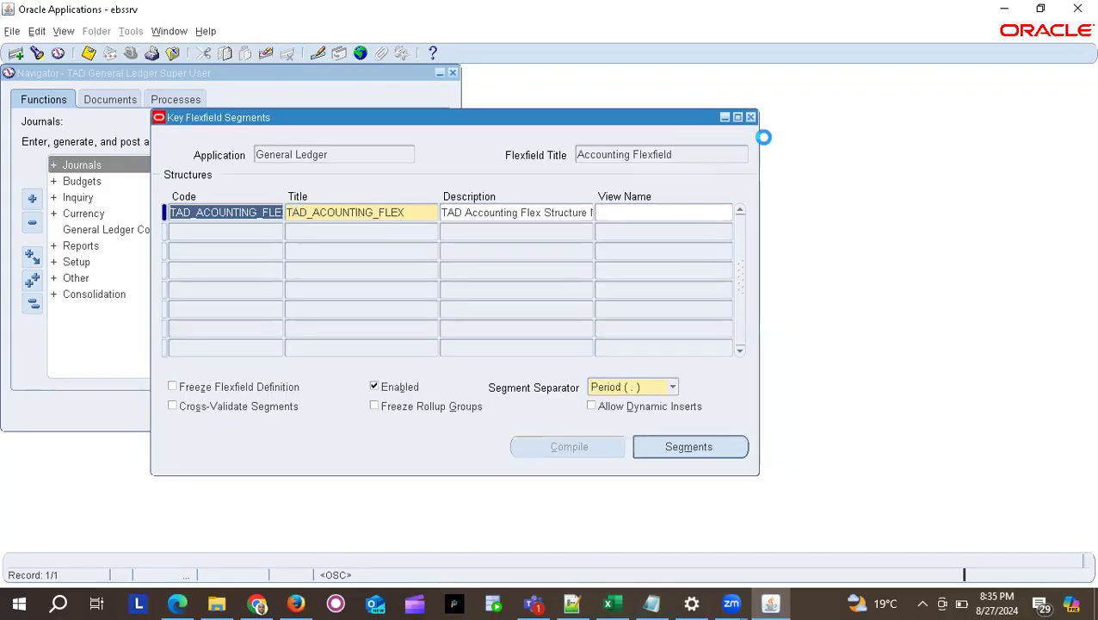
pyautogui.click(749, 118)
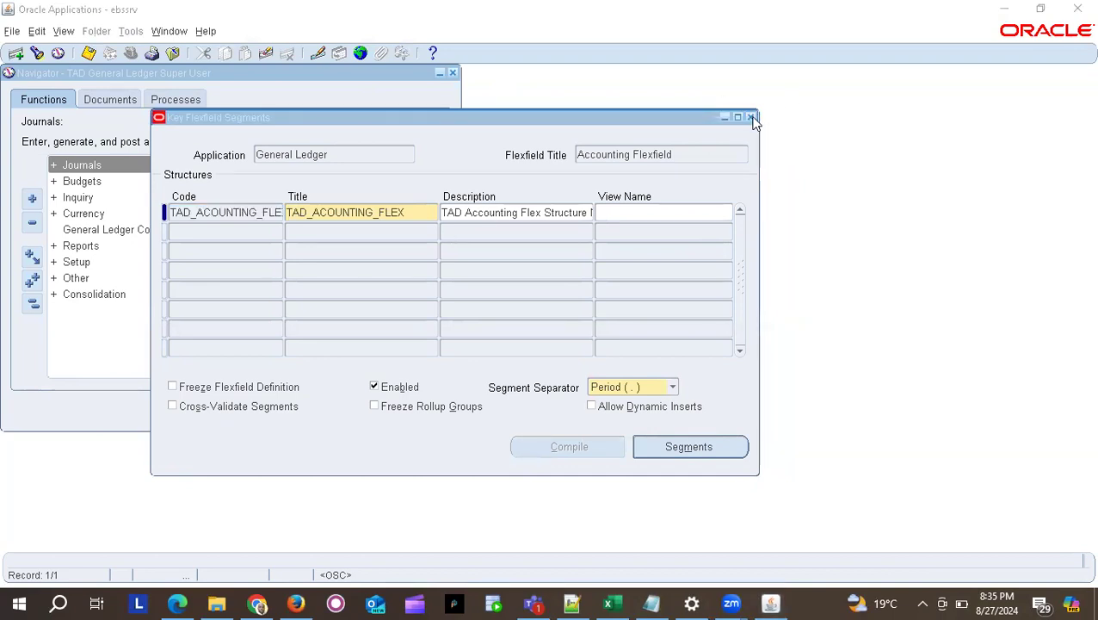
pyautogui.click(751, 117)
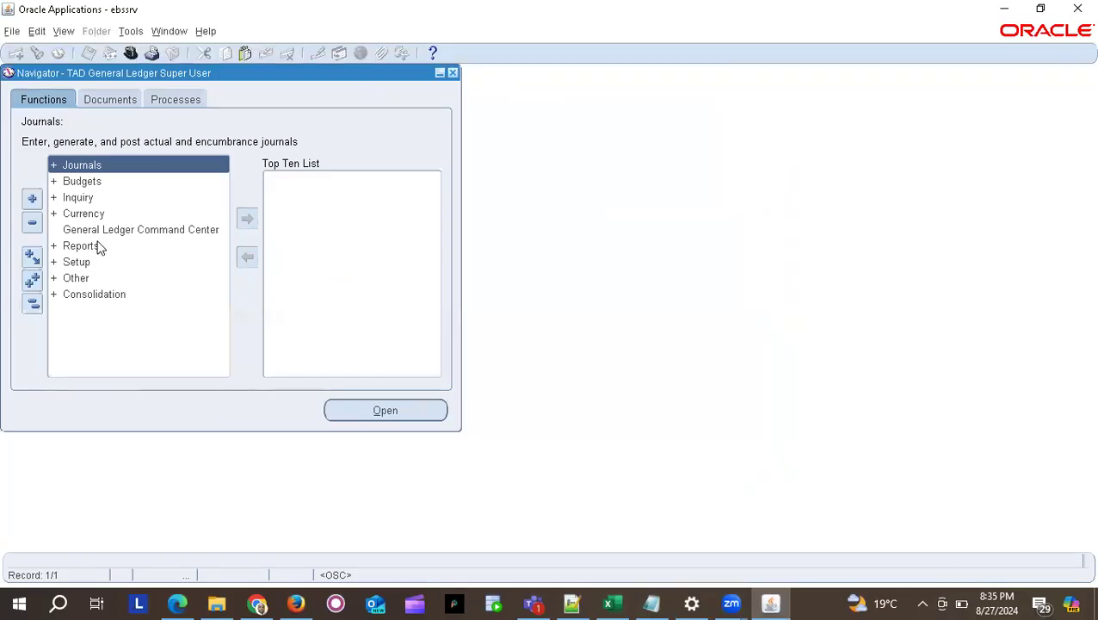
# Switch back to the Excel setup workbook and review the remaining tasks in A115:A117 and the segment list in E112:E117.
pyautogui.hotkey('alt', 'Tab')
pyautogui.hotkey('alt', 'Tab')
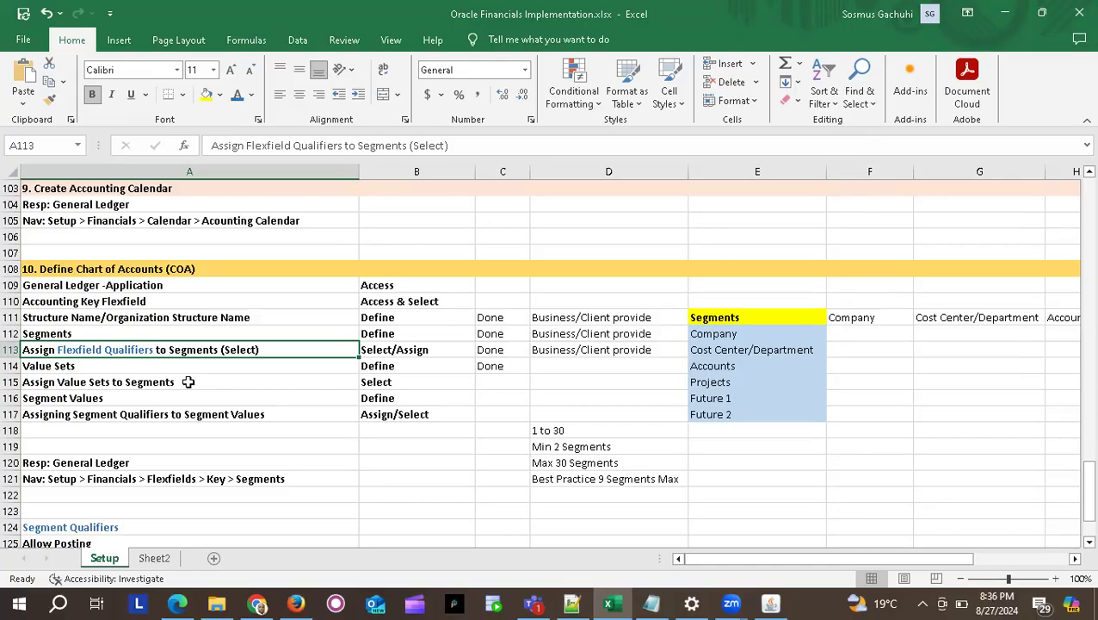
pyautogui.click(181, 381)
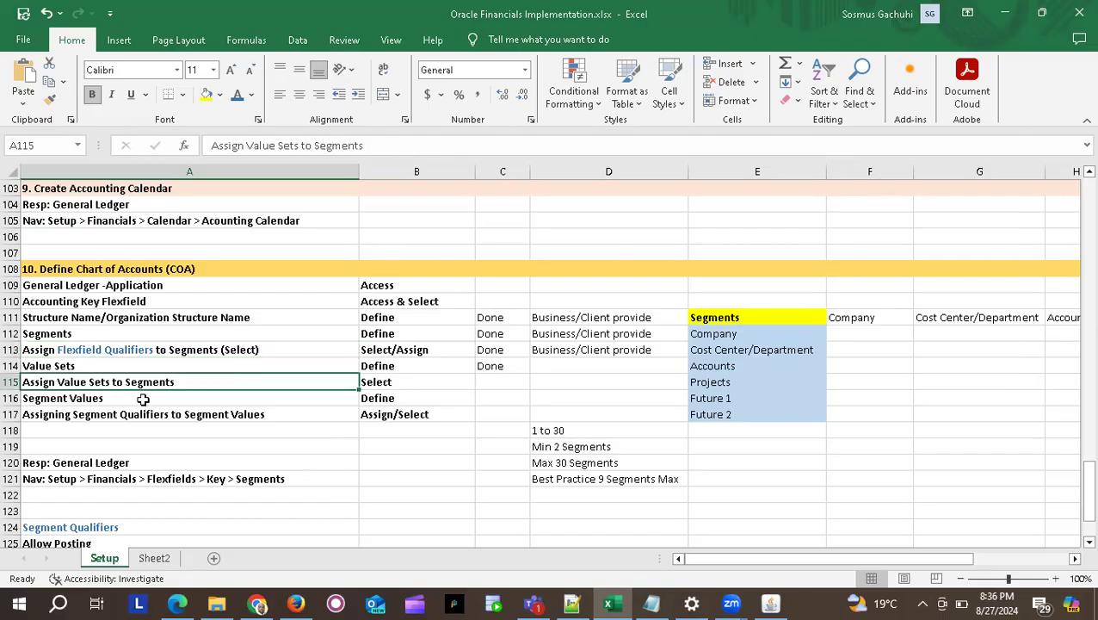
pyautogui.click(143, 399)
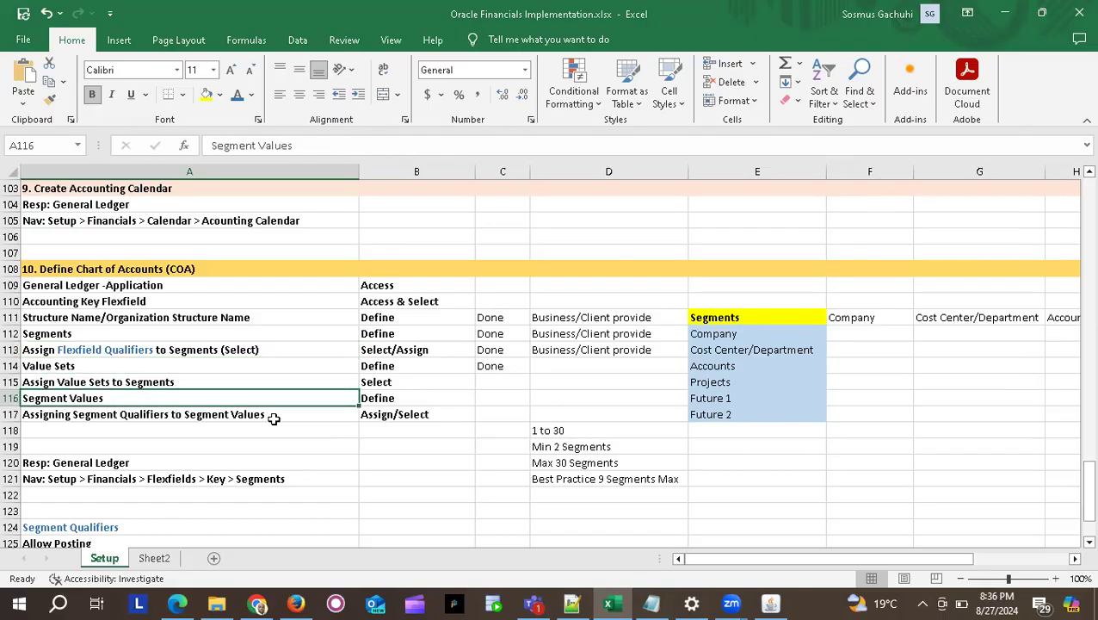
pyautogui.click(238, 414)
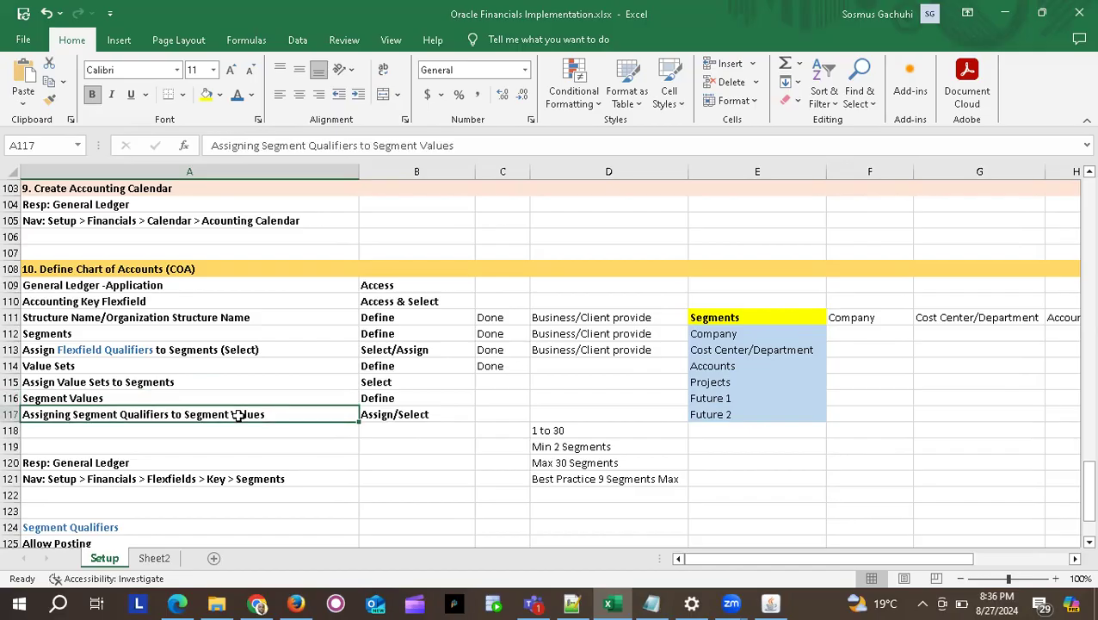
pyautogui.moveTo(736, 336); pyautogui.dragTo(729, 408)
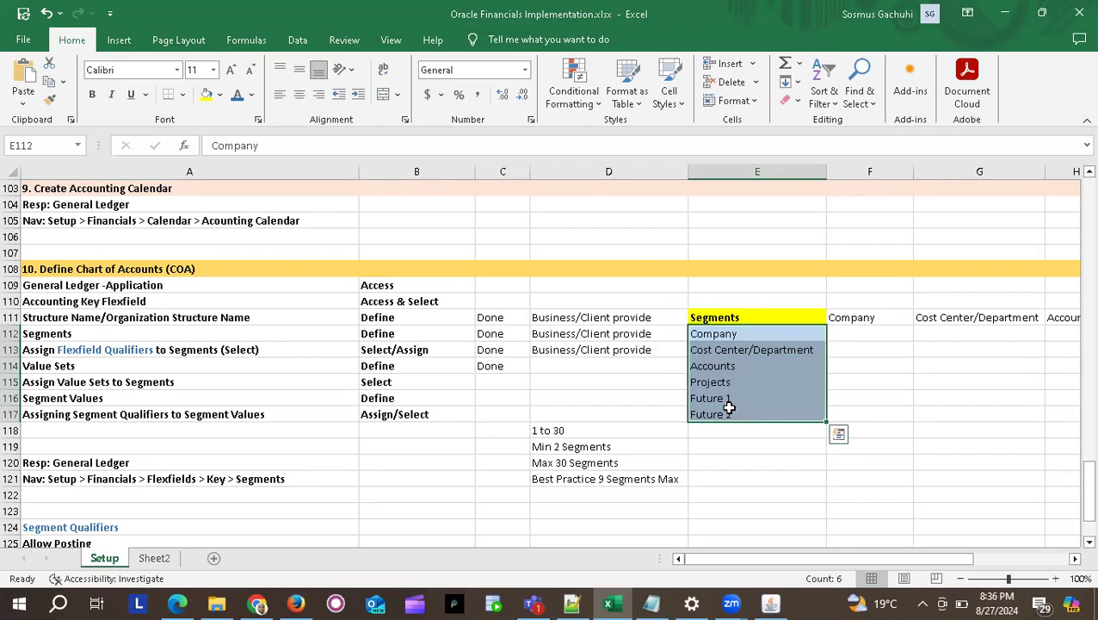
# Look through the earlier setup sections, including the company segments and Combined COA table, for sample segment values.
pyautogui.scroll(20, 729, 408)
pyautogui.scroll(-2, 728, 408)
pyautogui.scroll(2, 729, 408)
pyautogui.scroll(-20, 728, 408)
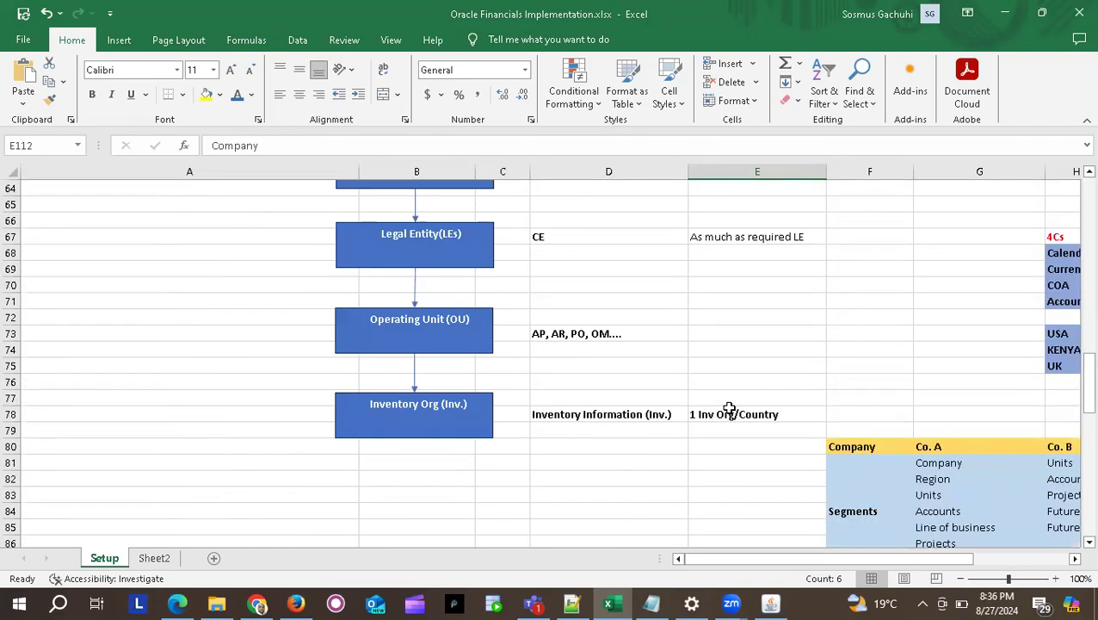
pyautogui.scroll(-2, 729, 407)
pyautogui.hscroll(4, 729, 408)
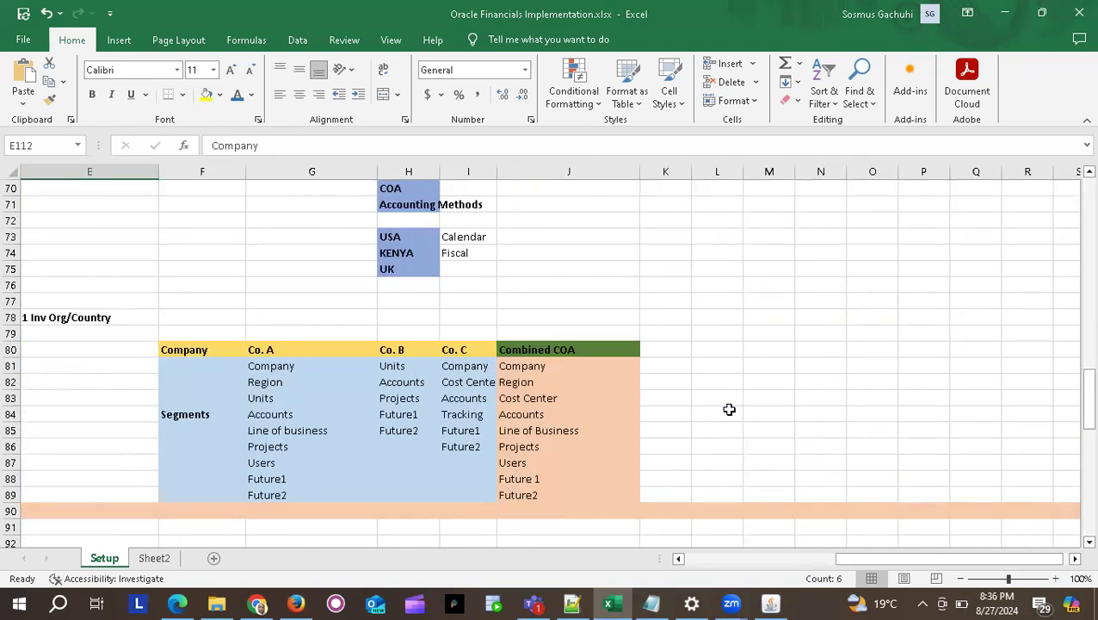
pyautogui.scroll(-2, 419, 395)
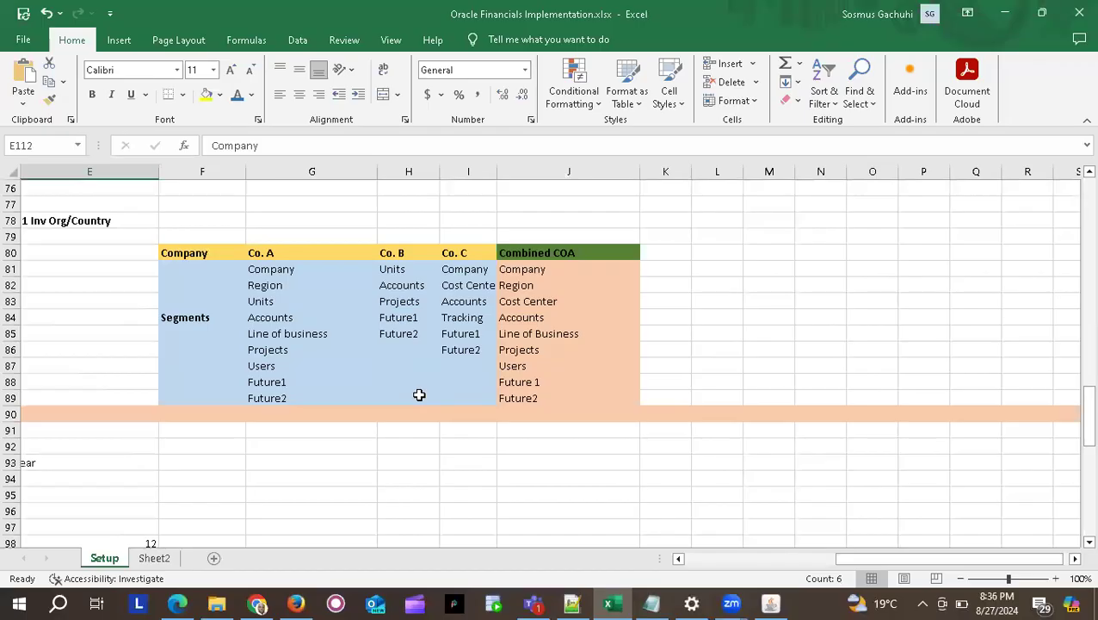
pyautogui.scroll(-5, 419, 395)
pyautogui.hscroll(-4, 419, 395)
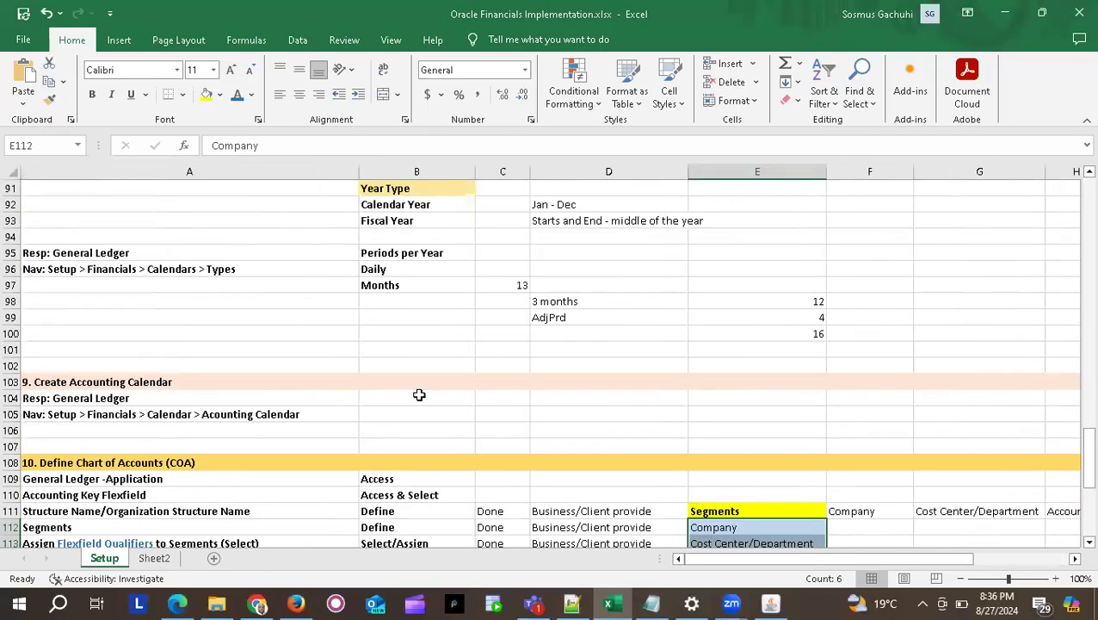
pyautogui.scroll(-15, 419, 395)
pyautogui.scroll(15, 419, 395)
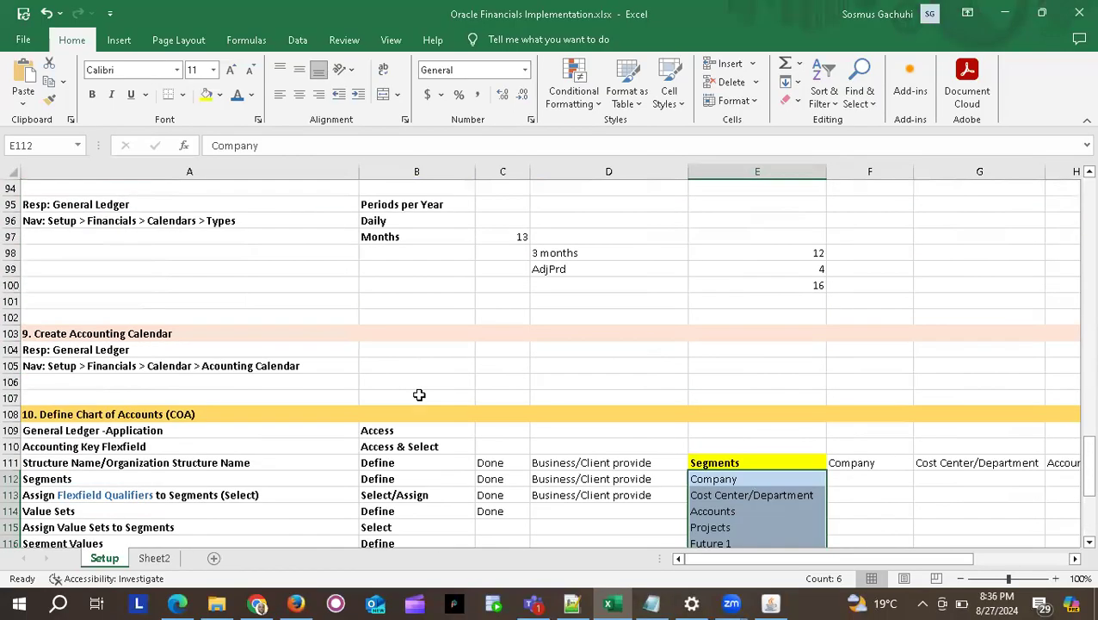
pyautogui.click(217, 603)
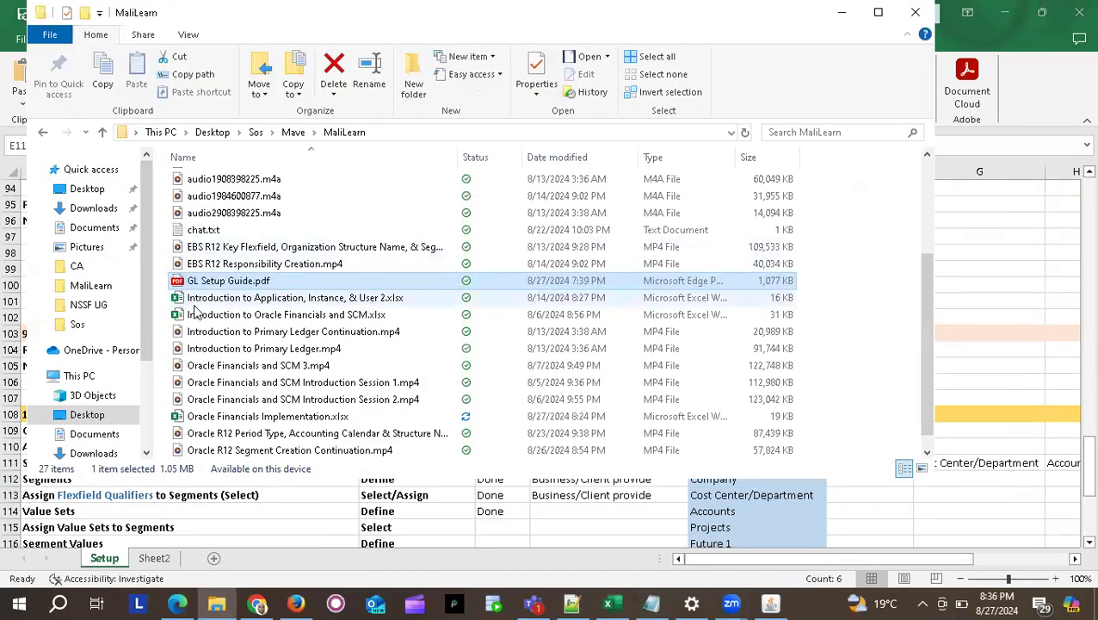
pyautogui.scroll(-1, 211, 345)
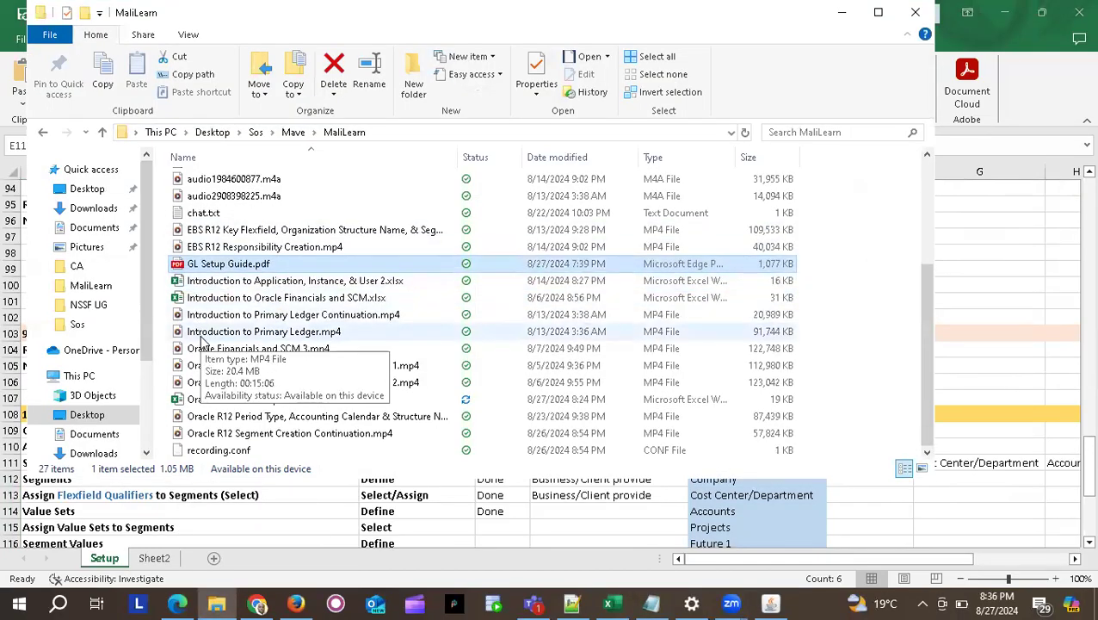
pyautogui.click(265, 298)
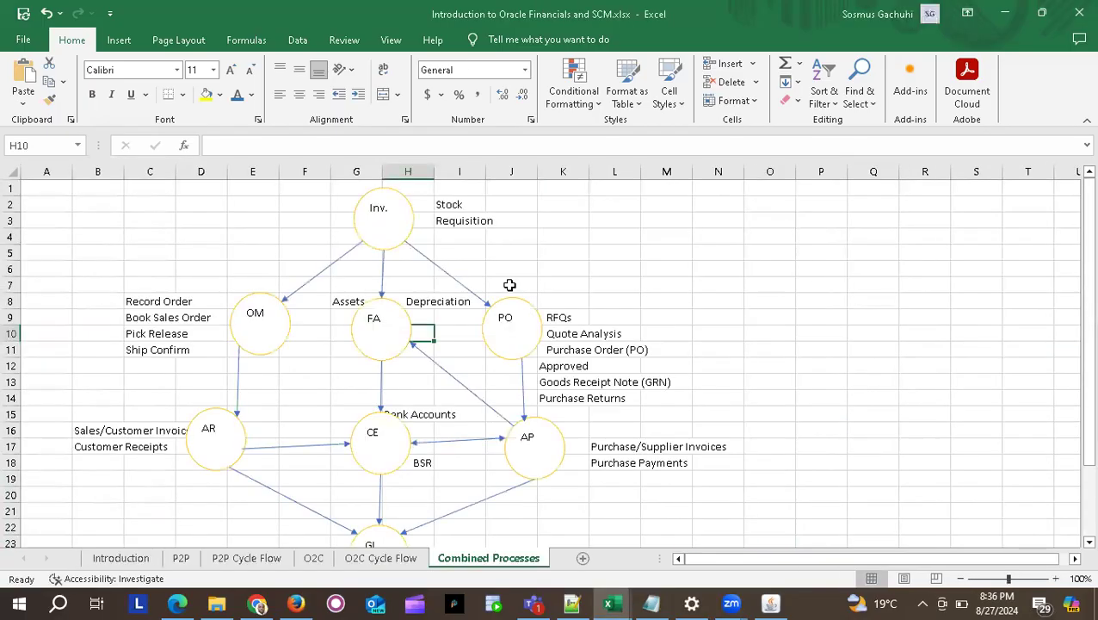
pyautogui.click(1076, 12)
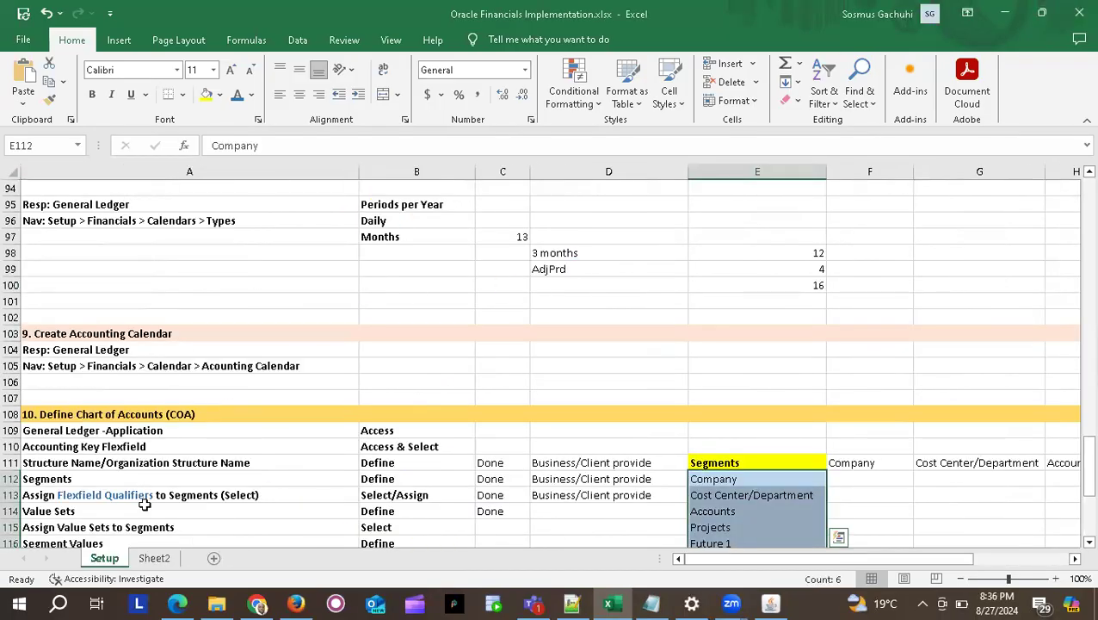
# Open "Introduction to Application, Instance, & User 2.xlsx" from the MaliLearn folder and select the sample segment values in B53:I59.
pyautogui.click(213, 603)
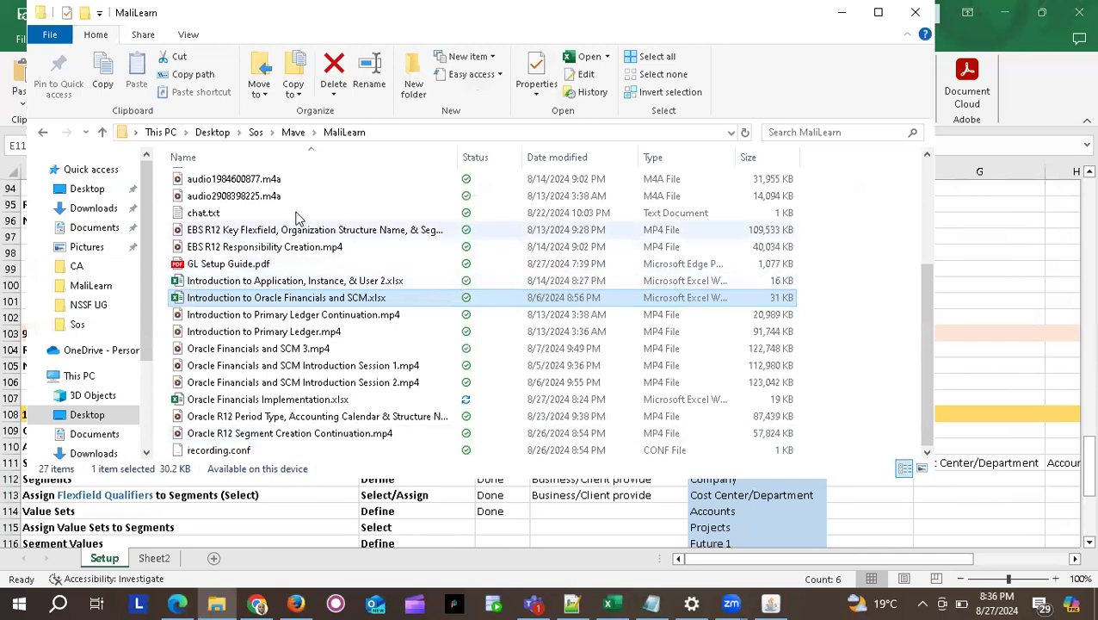
pyautogui.click(280, 282)
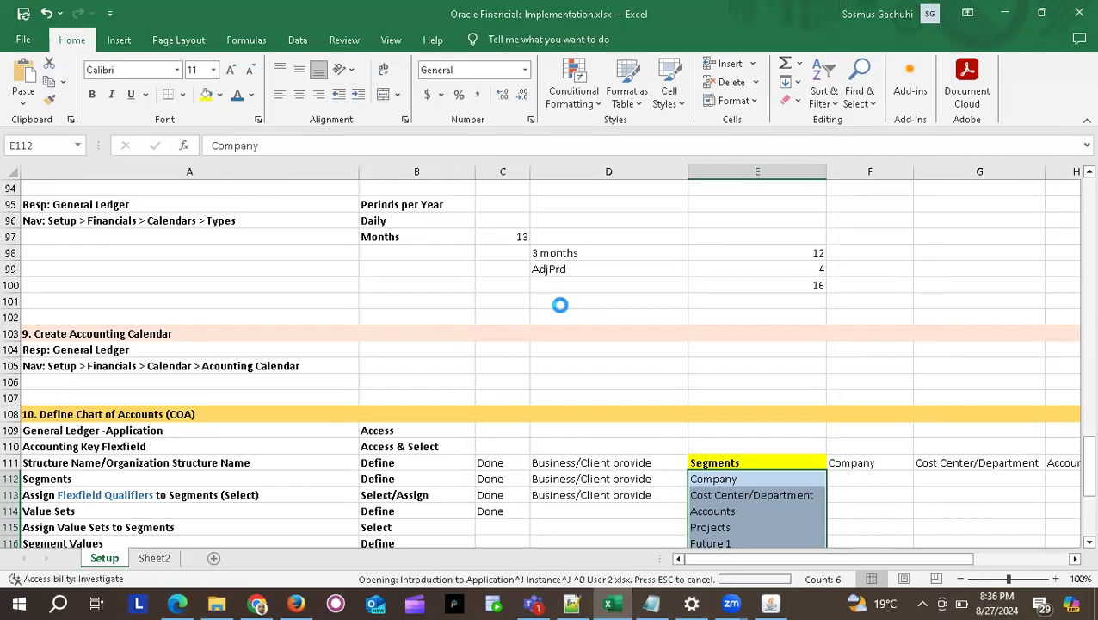
pyautogui.scroll(-6, 559, 309)
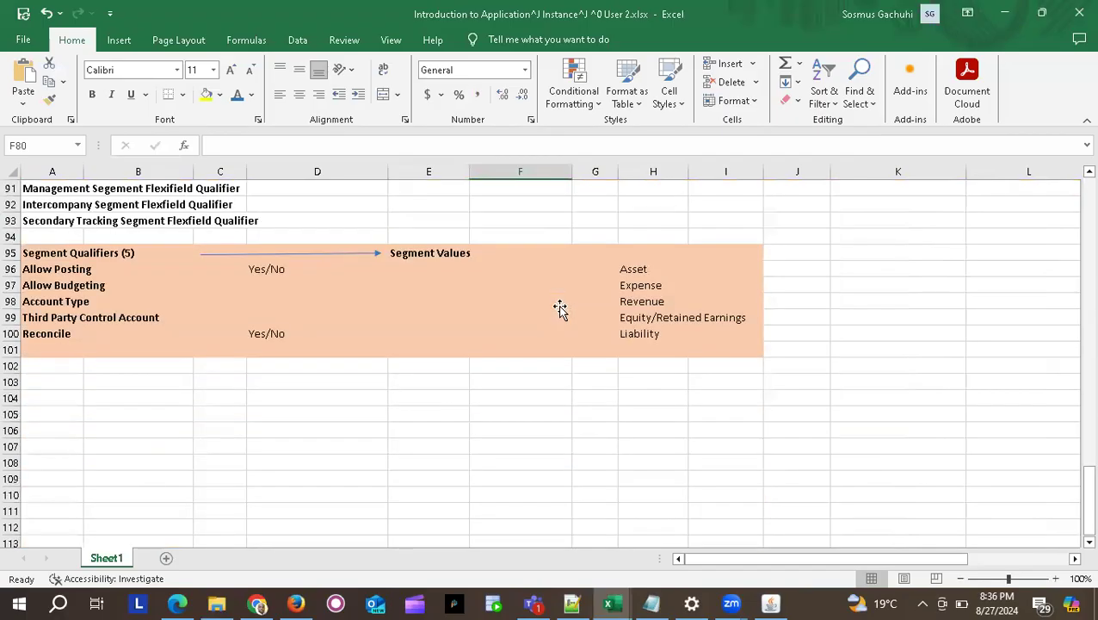
pyautogui.scroll(16, 559, 308)
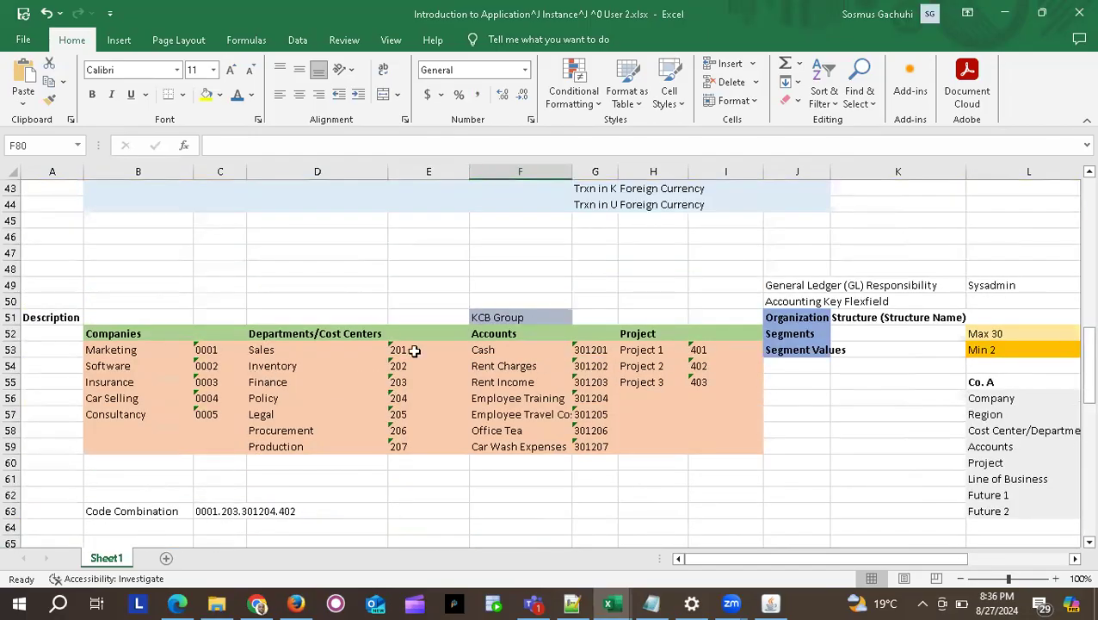
pyautogui.click(783, 351)
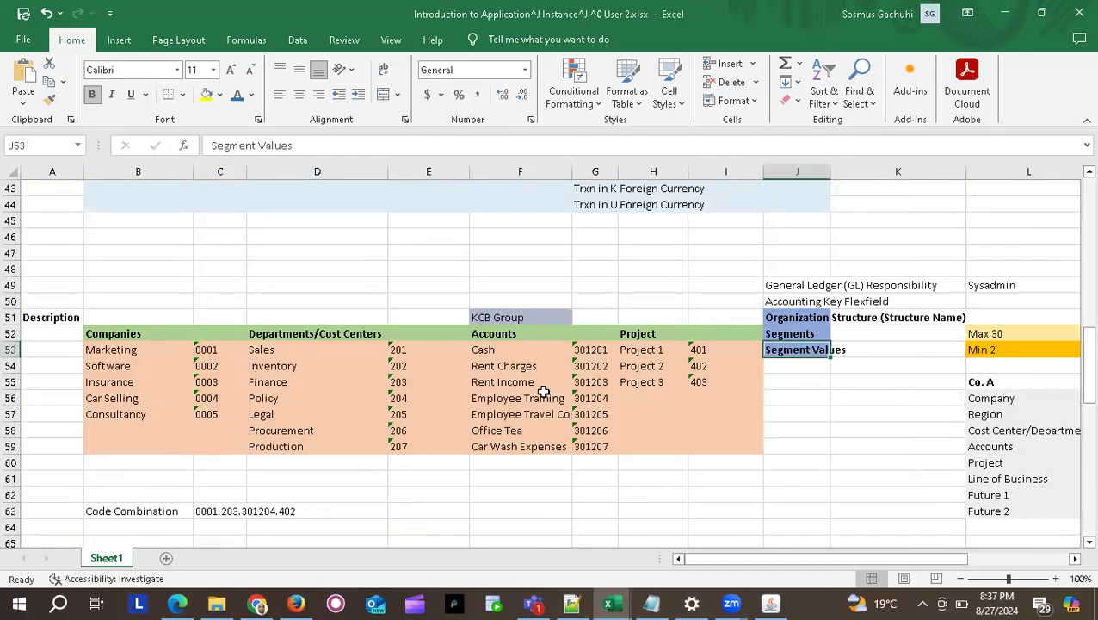
pyautogui.moveTo(93, 353); pyautogui.dragTo(727, 447)
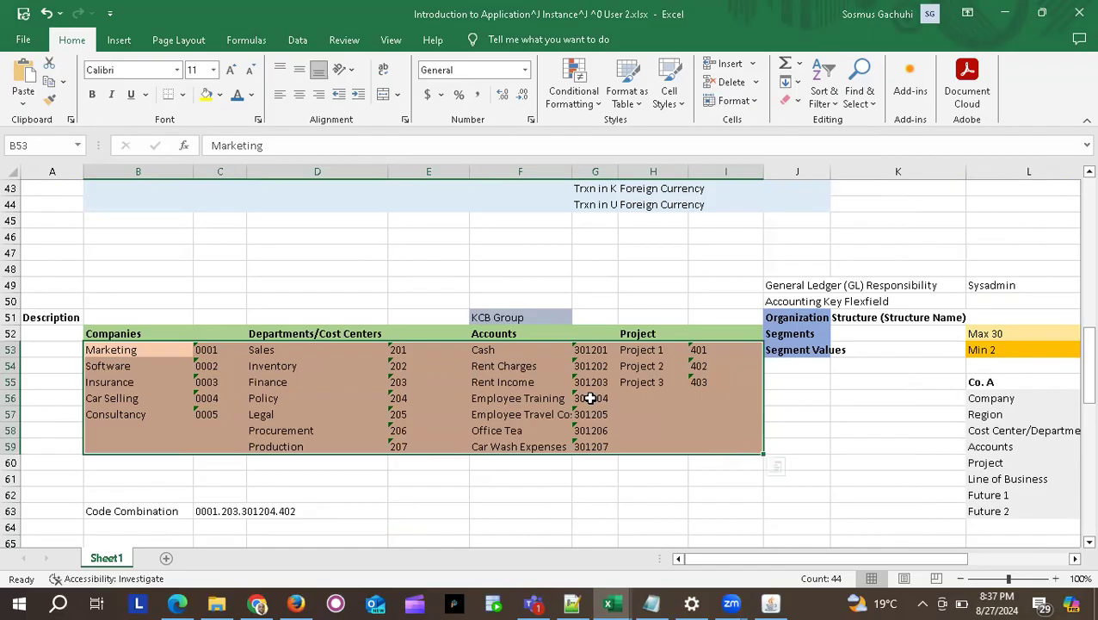
# Review the segment headings in B52:I52 and the flexfield notes in J49:J51, and close the sample values workbook.
pyautogui.moveTo(96, 333); pyautogui.dragTo(752, 336)
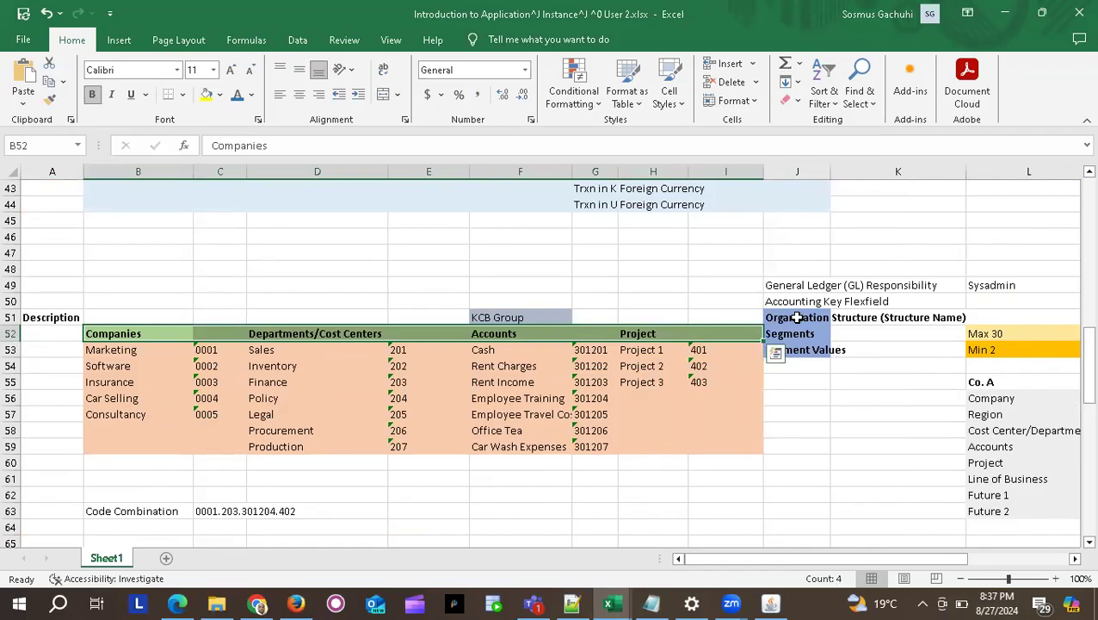
pyautogui.click(797, 317)
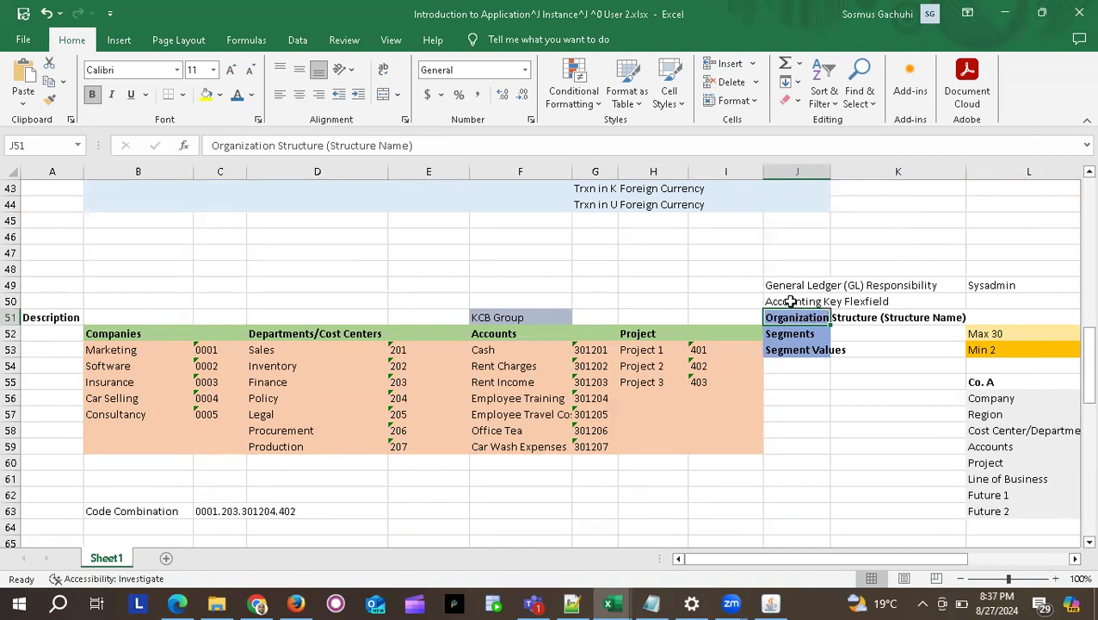
pyautogui.click(790, 302)
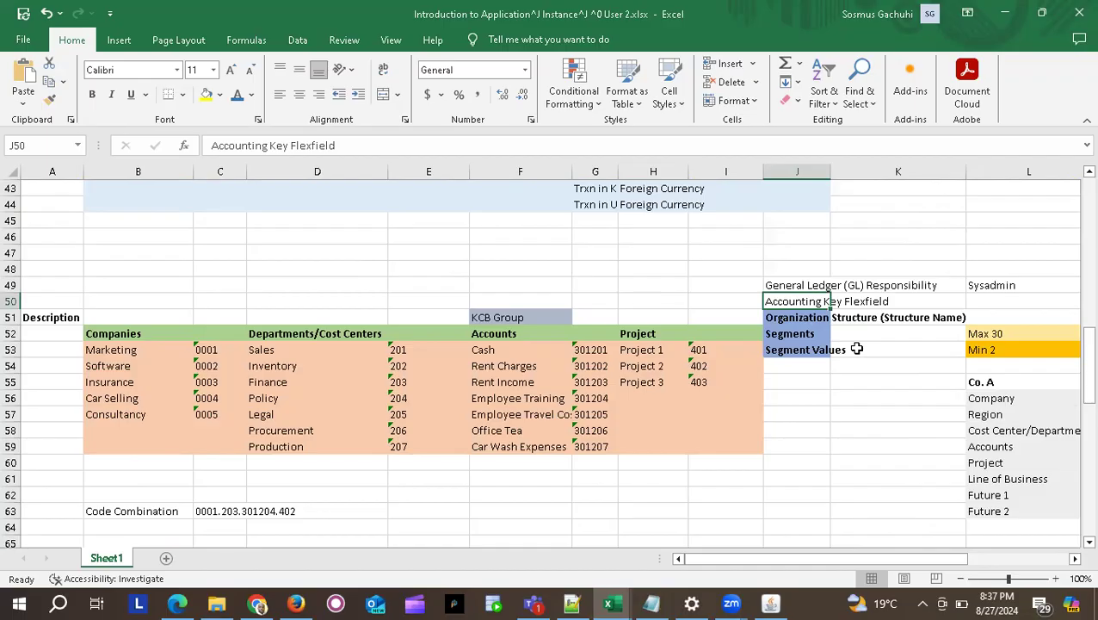
pyautogui.click(798, 286)
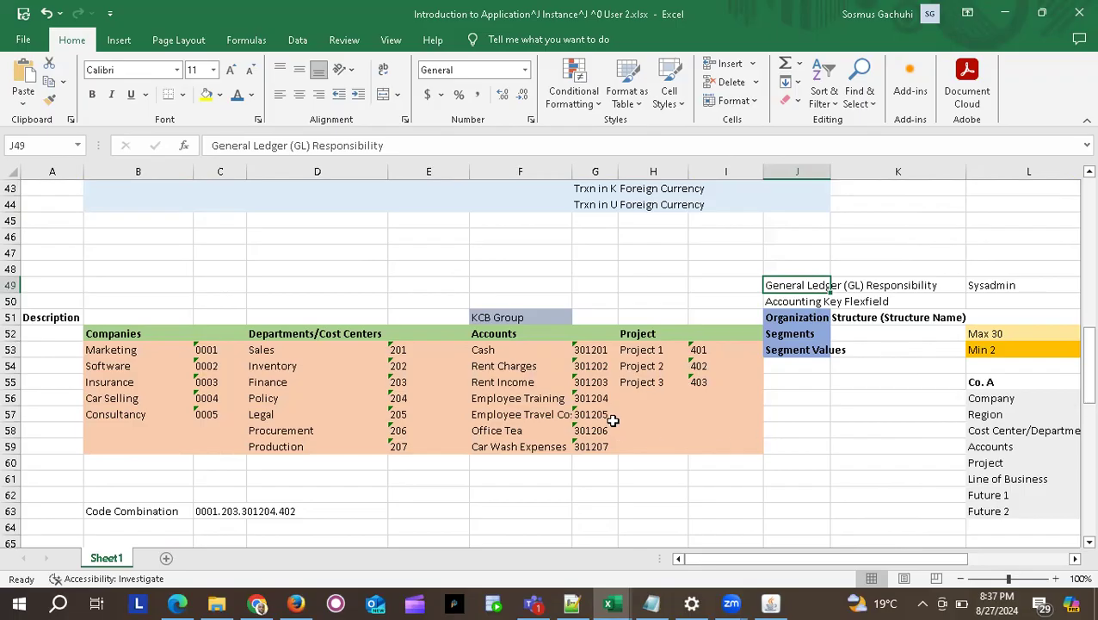
pyautogui.scroll(-4, 613, 420)
pyautogui.scroll(2, 613, 421)
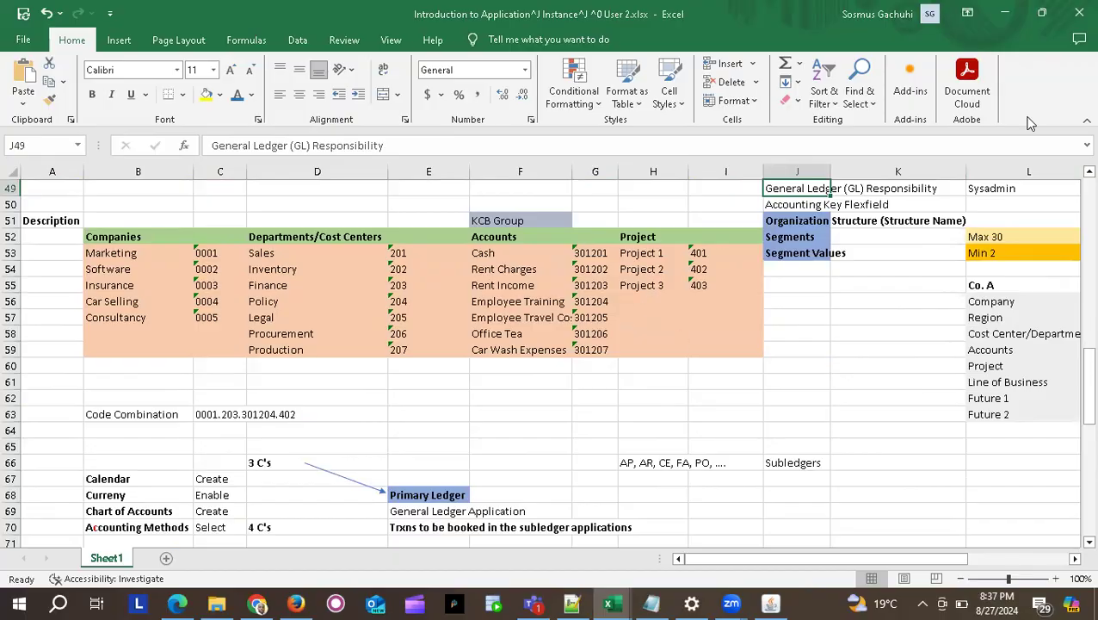
pyautogui.click(1078, 15)
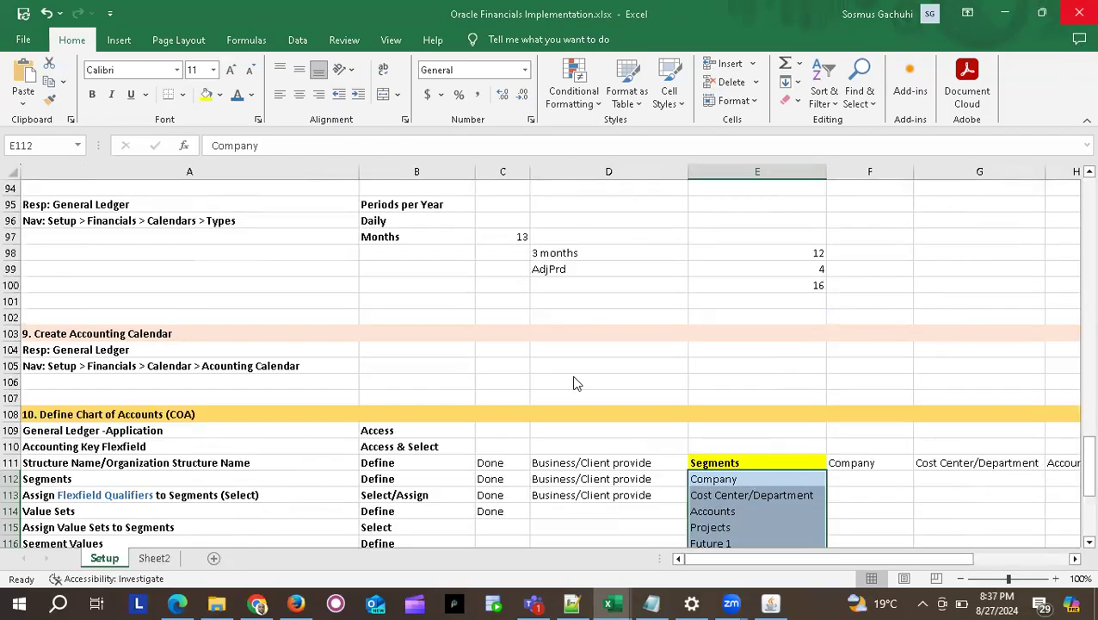
# Copy the responsibility and navigation lines from A120:A121 to A131 and insert a blank row above them at row 130.
pyautogui.scroll(-8, 586, 359)
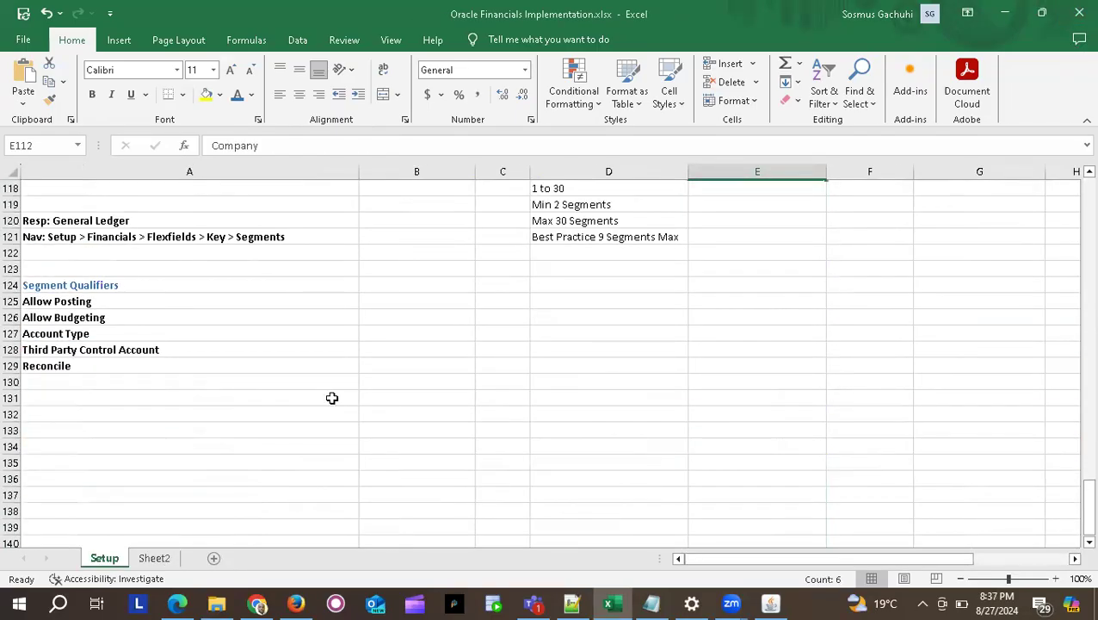
pyautogui.scroll(1, 228, 398)
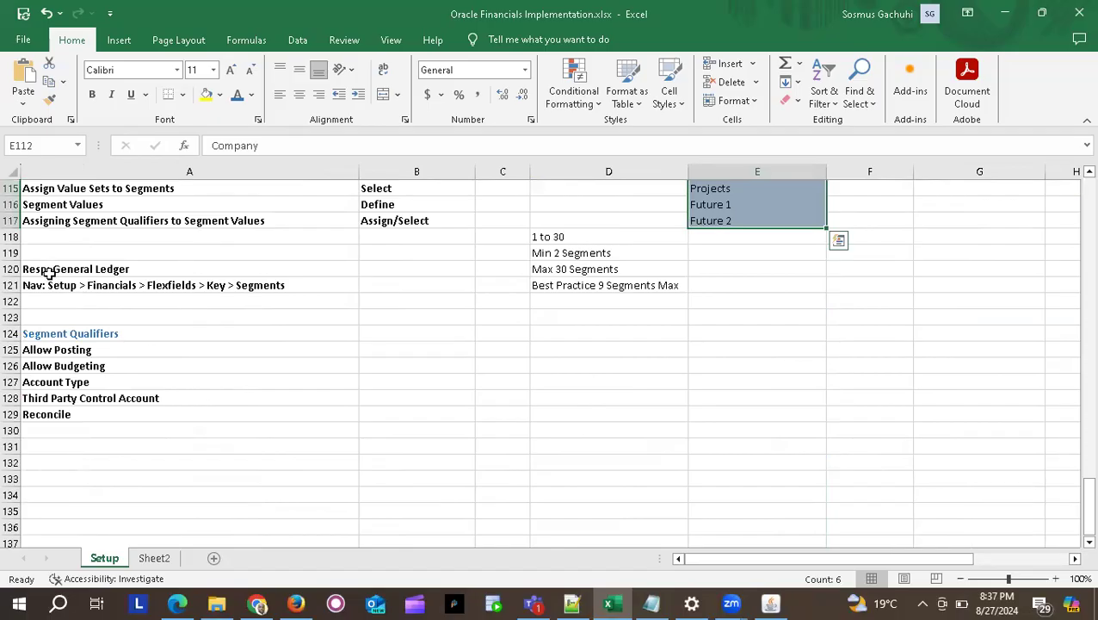
pyautogui.moveTo(49, 270); pyautogui.dragTo(49, 285)
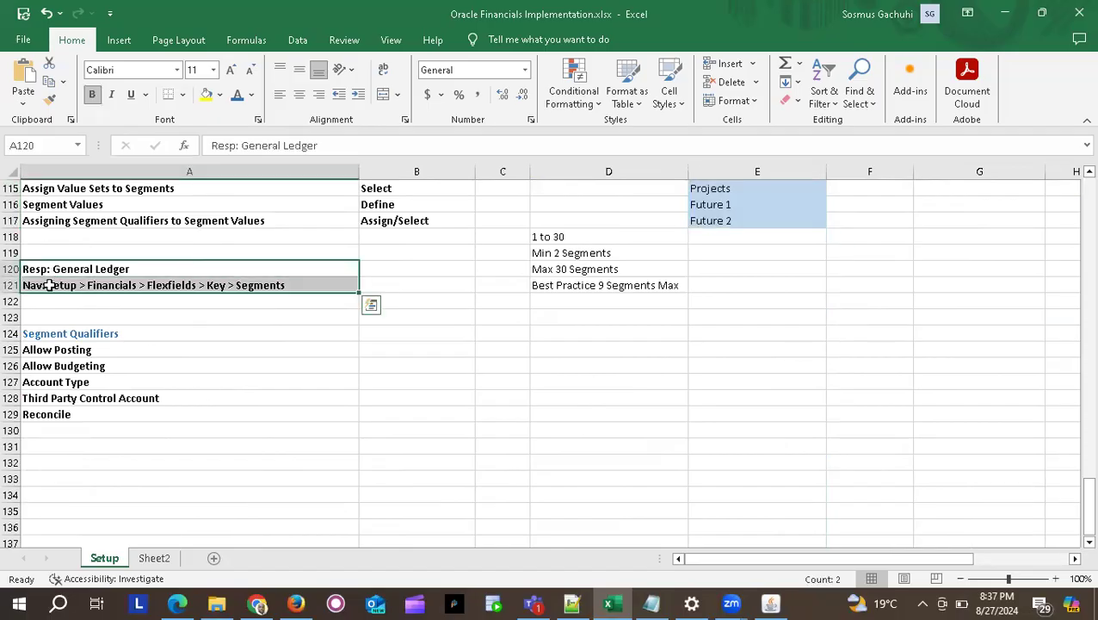
pyautogui.hotkey('ctrl', 'c')
pyautogui.click(43, 446)
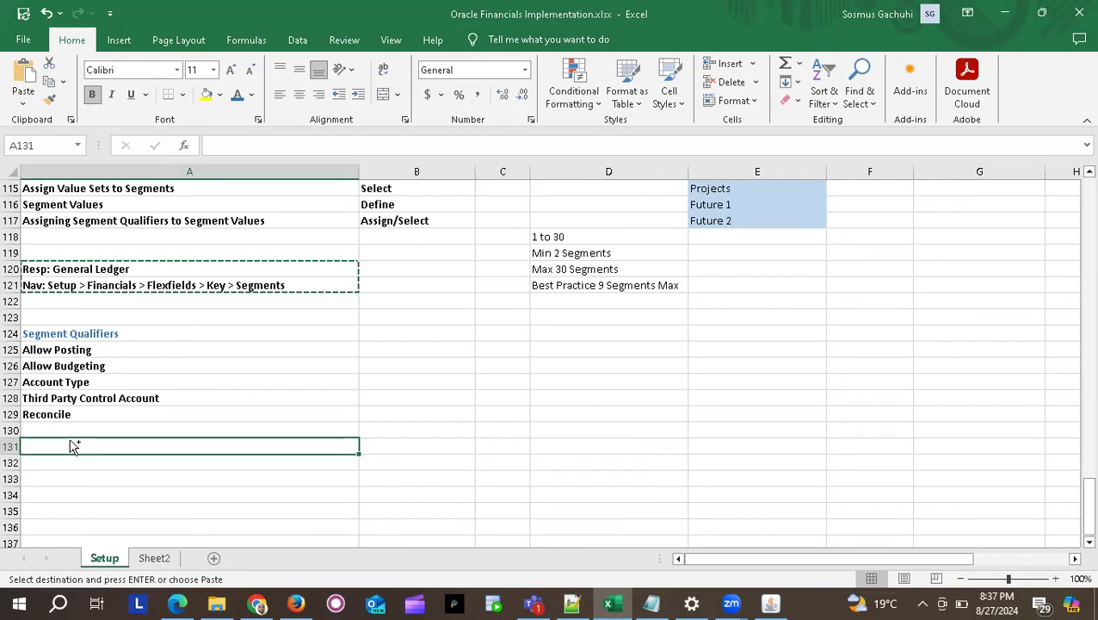
pyautogui.hotkey('ctrl', 'v')
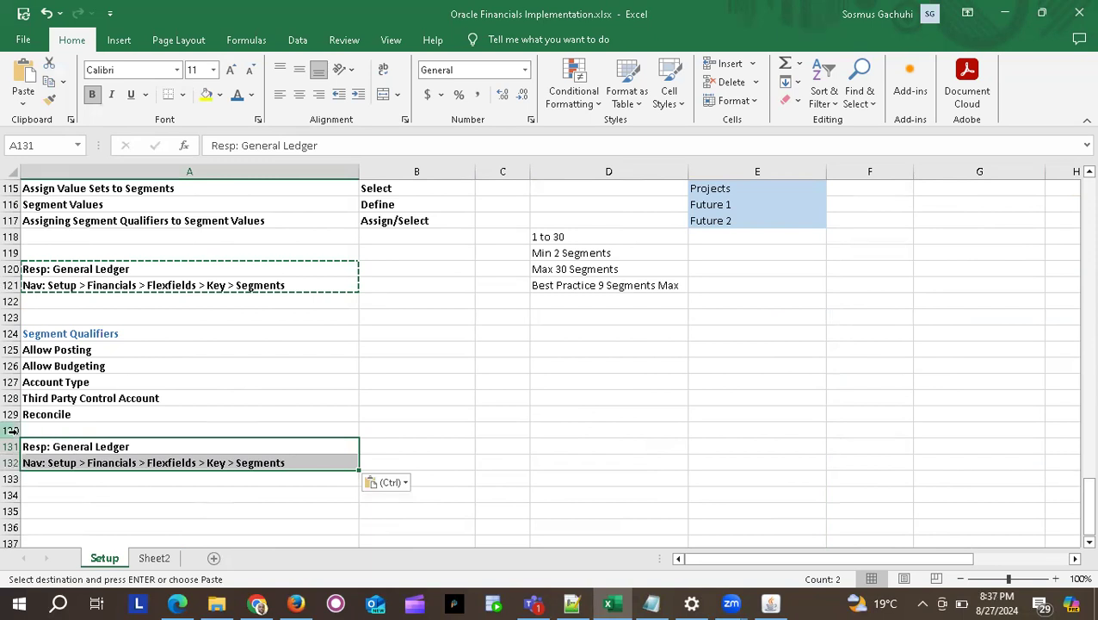
pyautogui.click(11, 431)
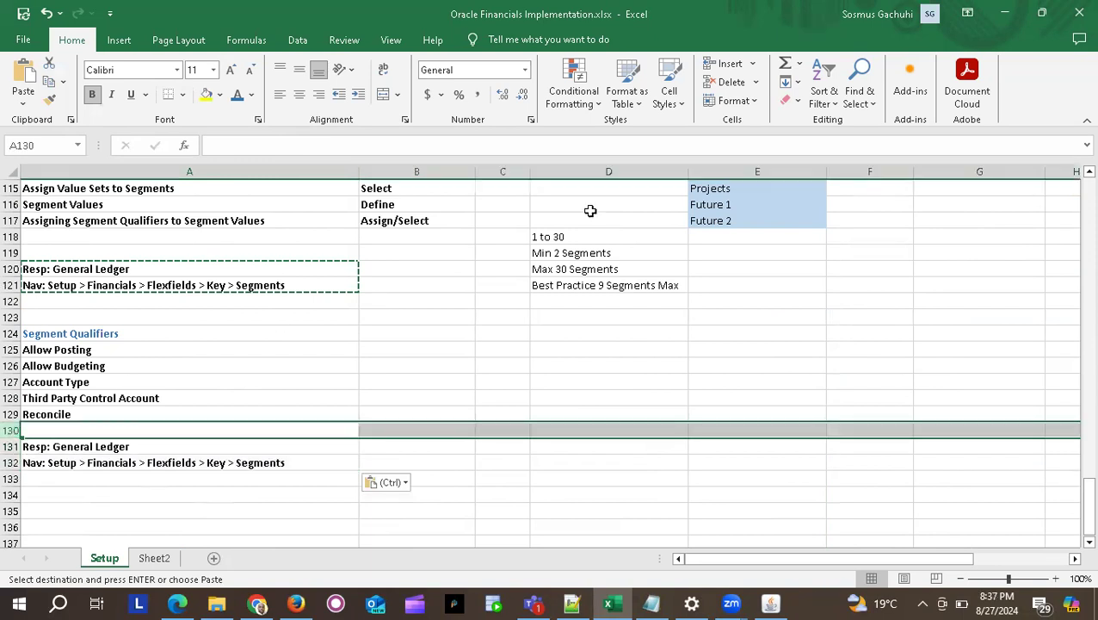
pyautogui.click(727, 62)
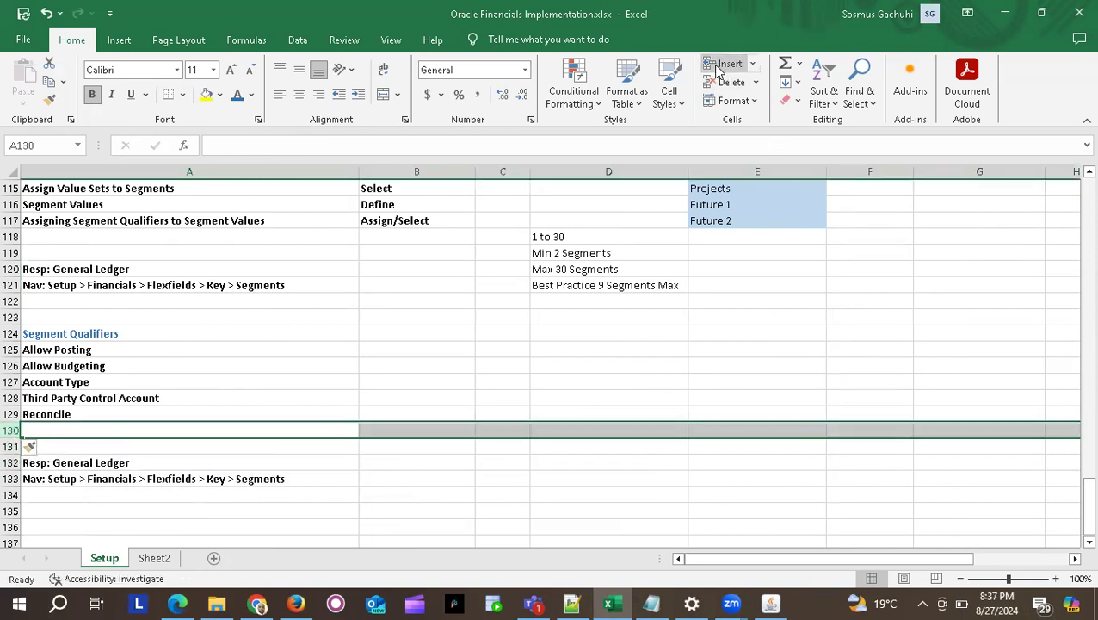
# Enter the heading "Segment values" in A131 and fill the cell with Gray, Accent 3, Lighter 60%.
pyautogui.click(121, 444)
pyautogui.write('Segment values')
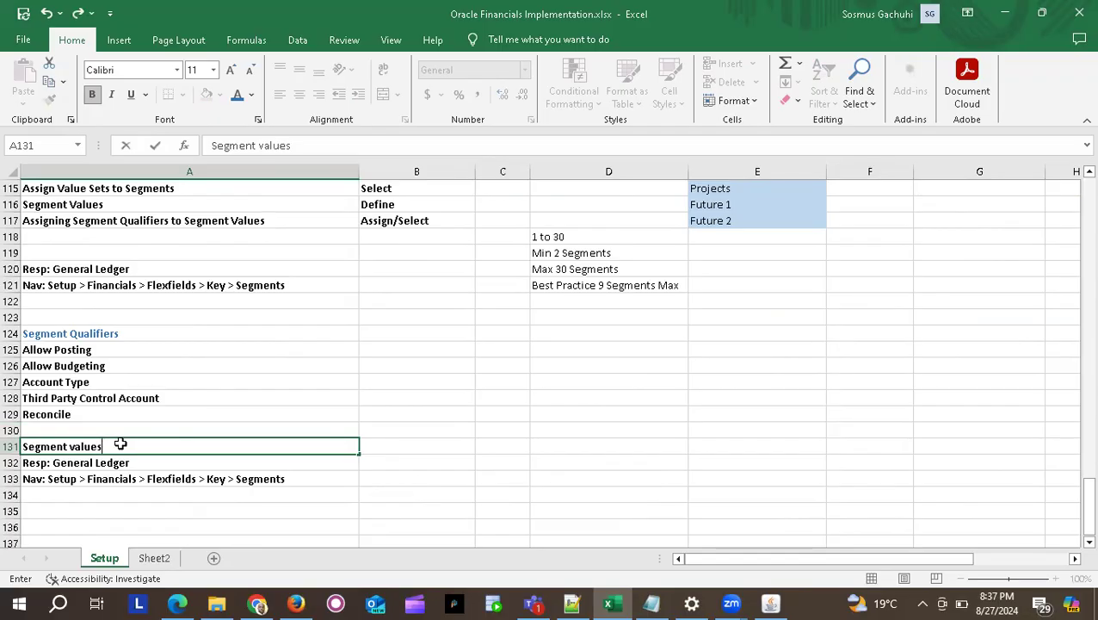
pyautogui.press('Return')
pyautogui.click(69, 443)
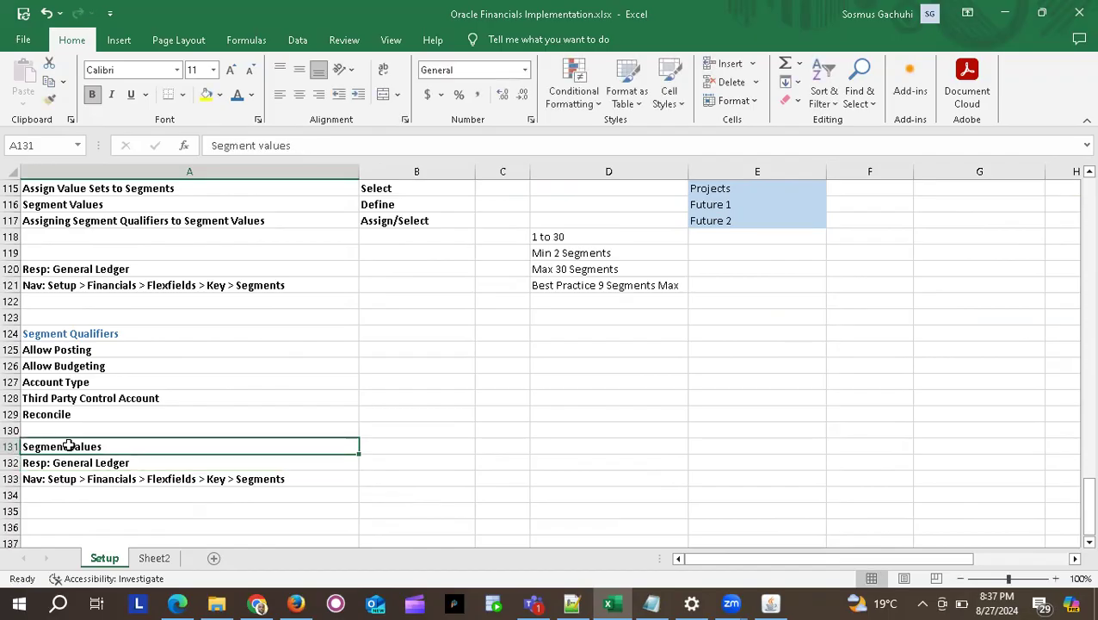
pyautogui.click(220, 95)
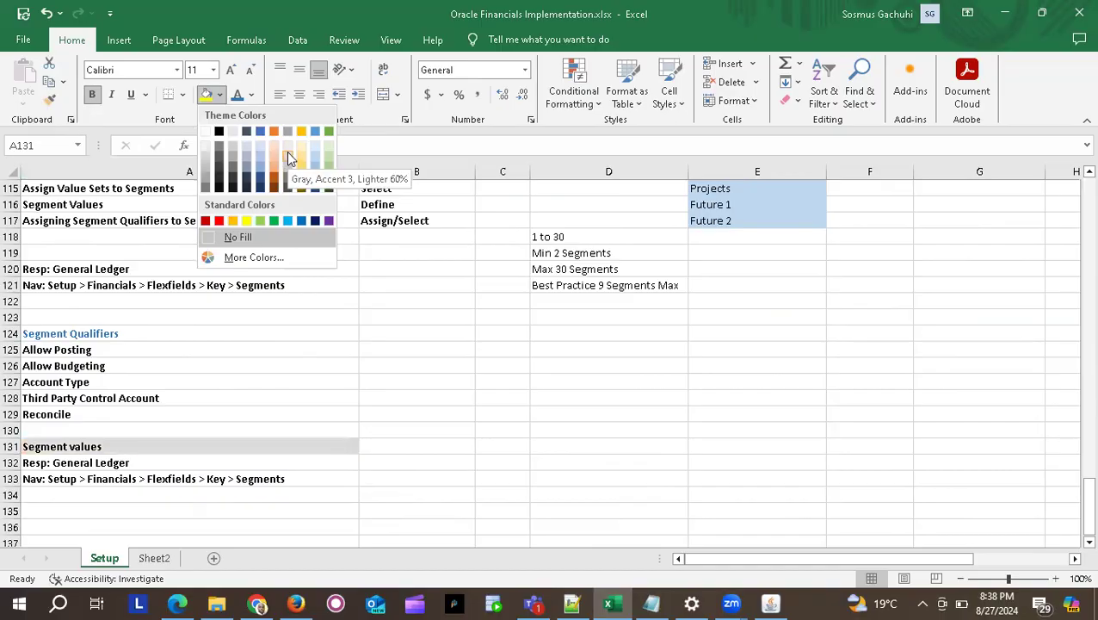
pyautogui.press('Escape')
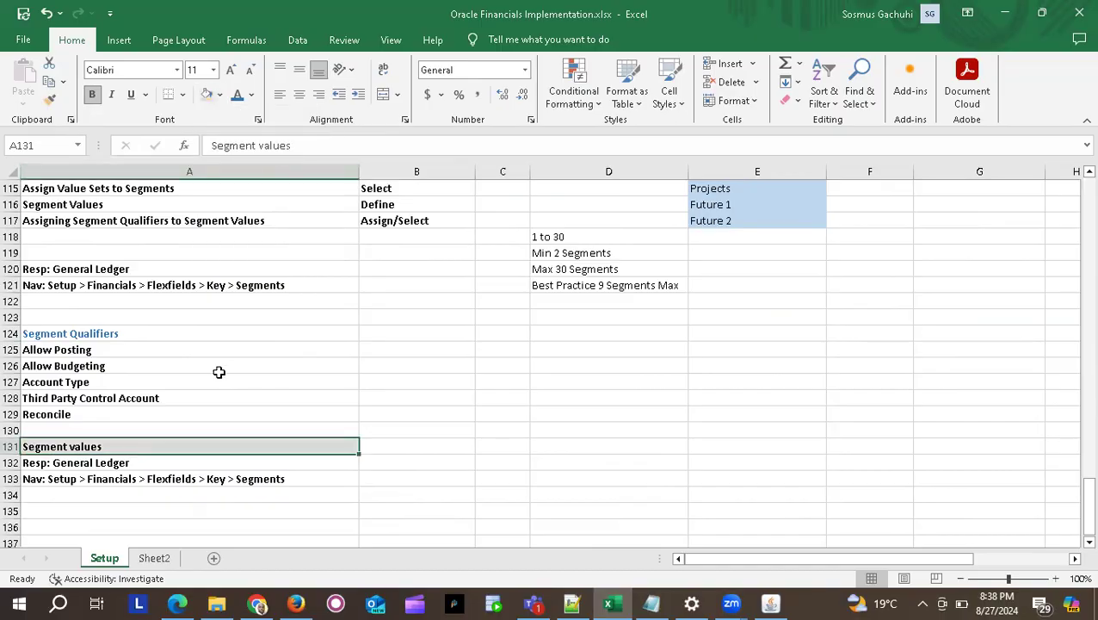
# Edit the copied navigation path in A133 to read "Nav: Setup > Financials > Flexfields > Key > Values".
pyautogui.click(230, 479)
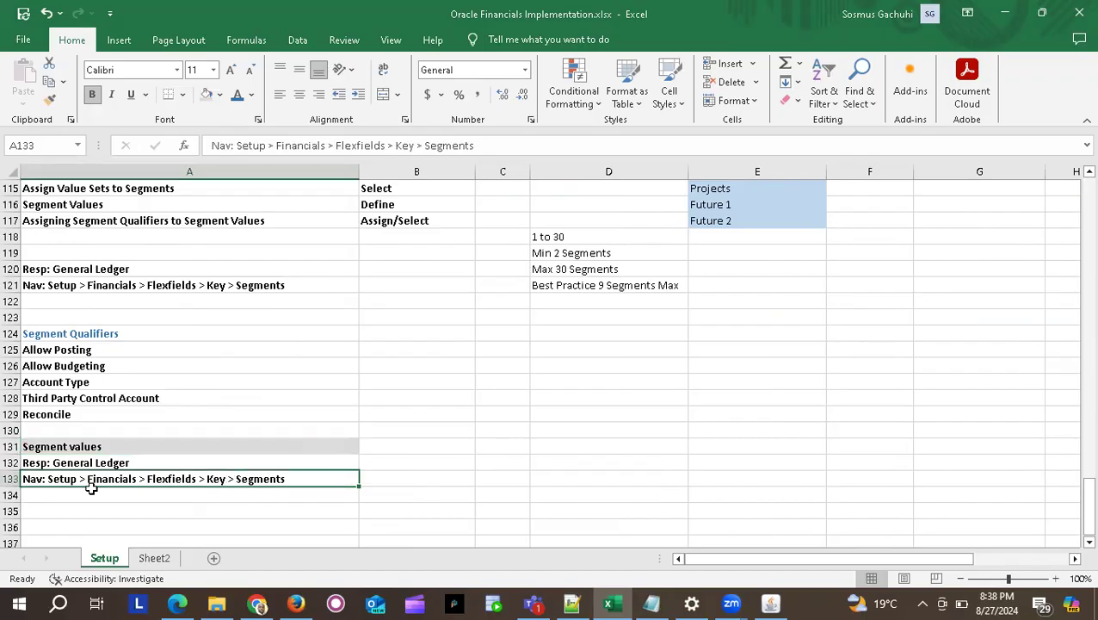
pyautogui.doubleClick(293, 479)
pyautogui.press('BackSpace')
pyautogui.press('BackSpace')
pyautogui.press('BackSpace')
pyautogui.press('BackSpace')
pyautogui.press('BackSpace')
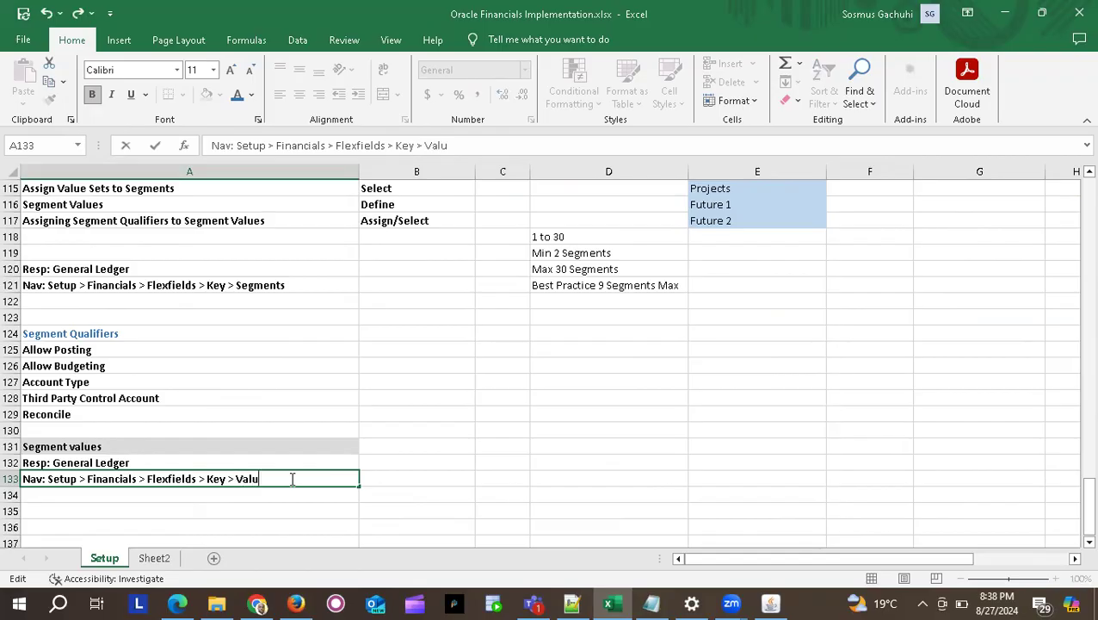
pyautogui.press('Return')
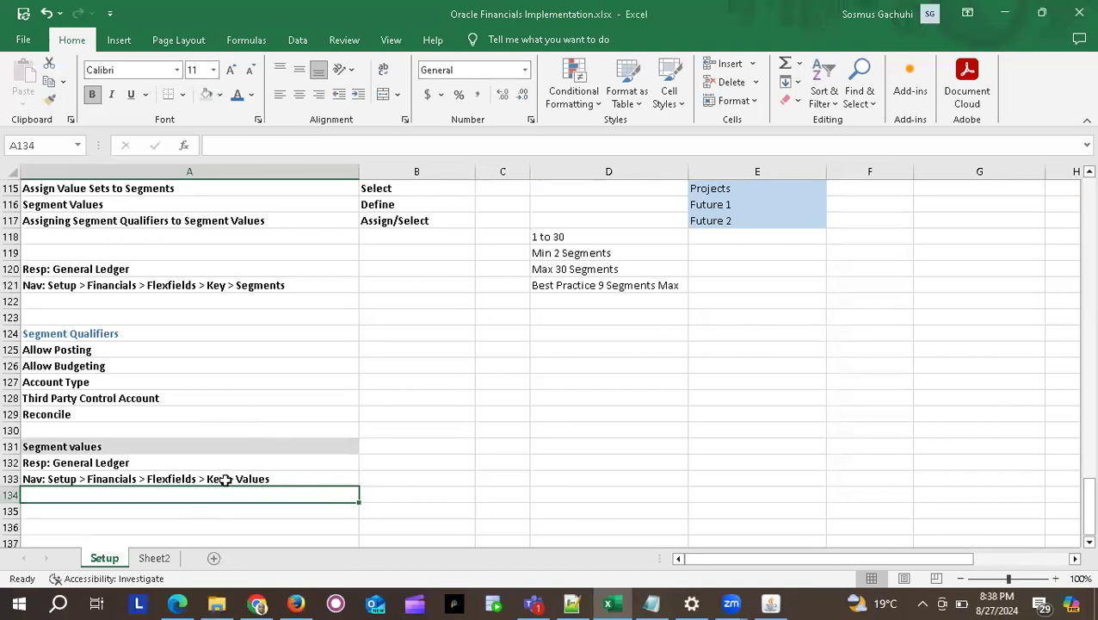
pyautogui.scroll(-1, 356, 465)
pyautogui.click(256, 476)
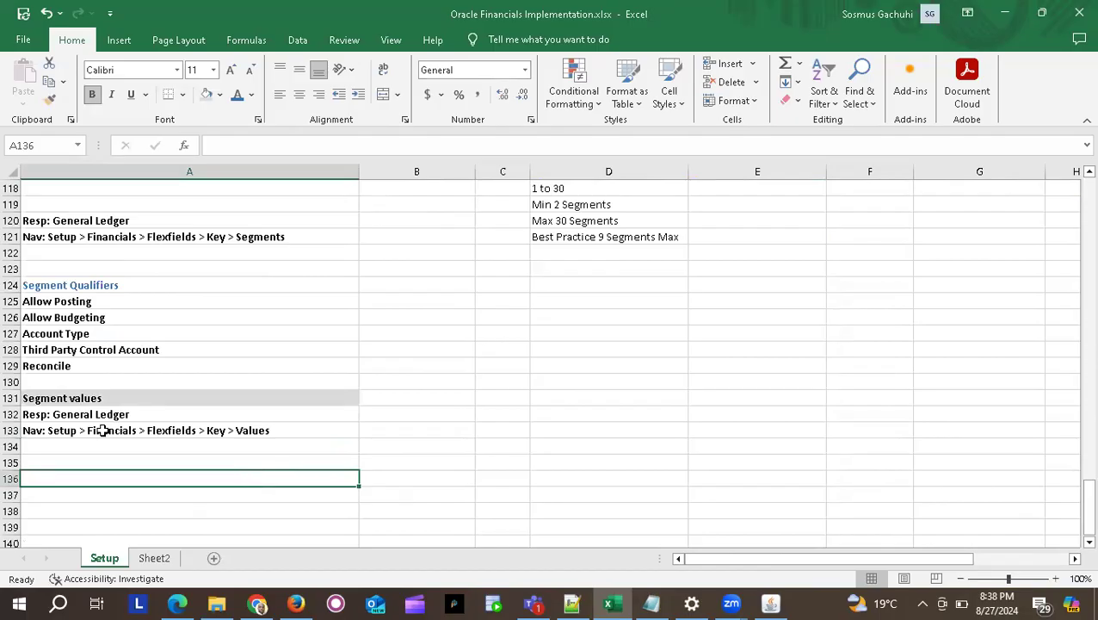
pyautogui.click(76, 425)
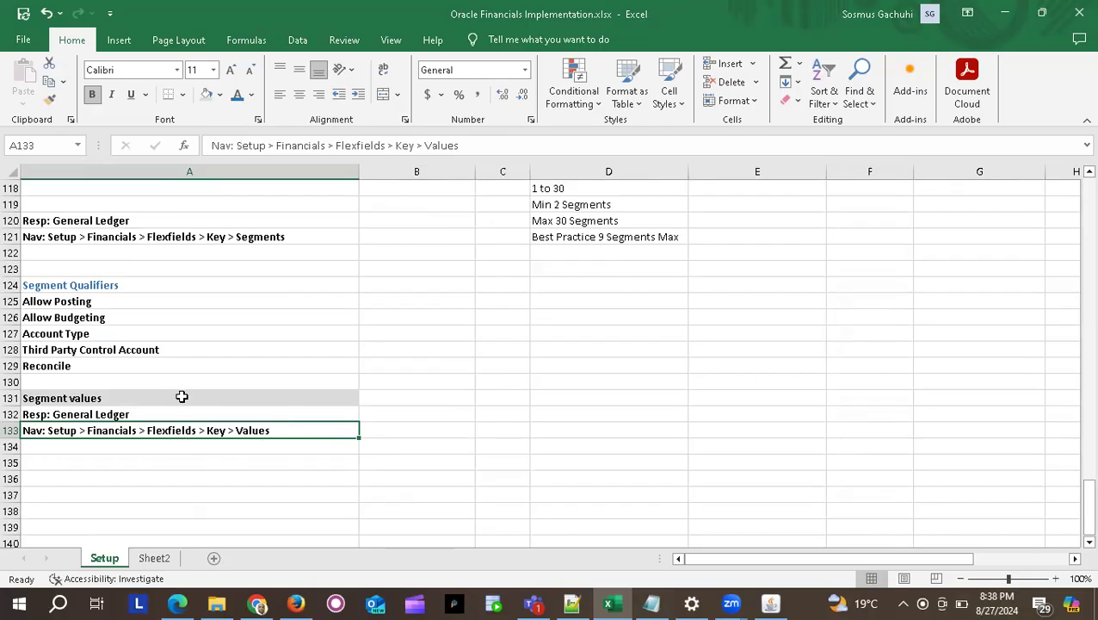
pyautogui.click(296, 360)
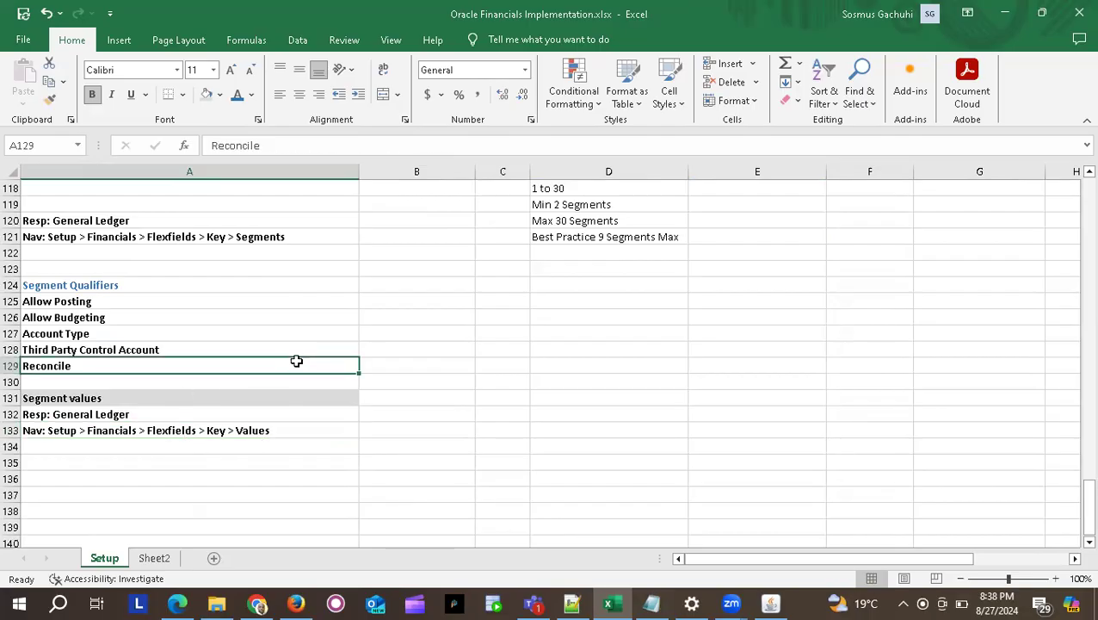
# Switch to Oracle Applications, open Setup > Financials > Flexfields > Key > Values, and move the Find Key Flexfield Segment window aside.
pyautogui.hotkey('alt', 'Tab')
pyautogui.hotkey('alt', 'Tab')
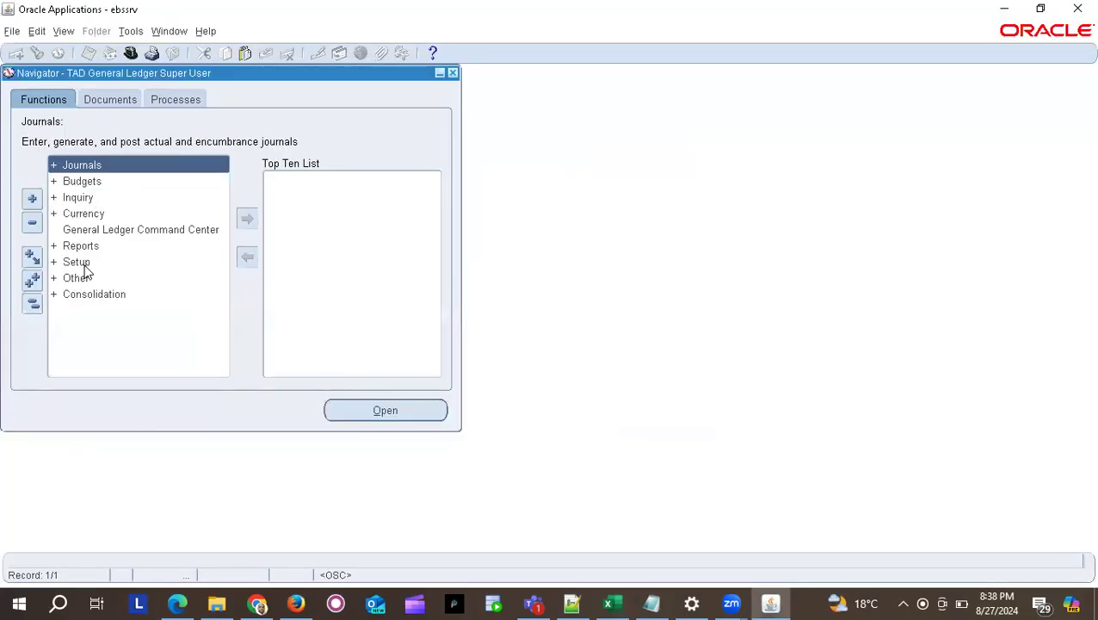
pyautogui.click(79, 263)
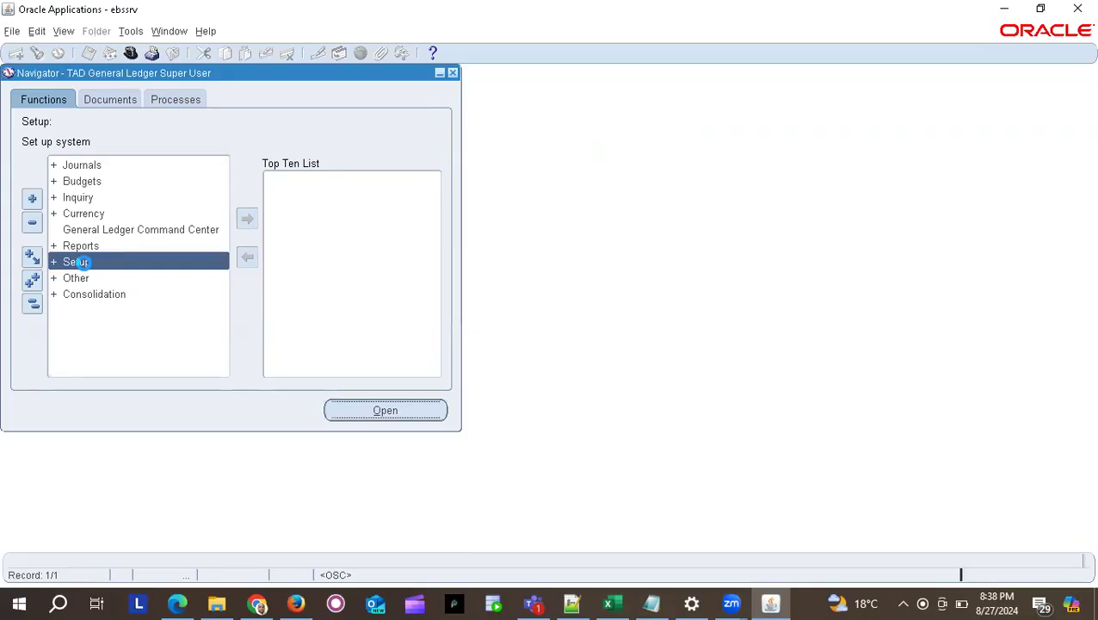
pyautogui.doubleClick(85, 265)
pyautogui.doubleClick(135, 278)
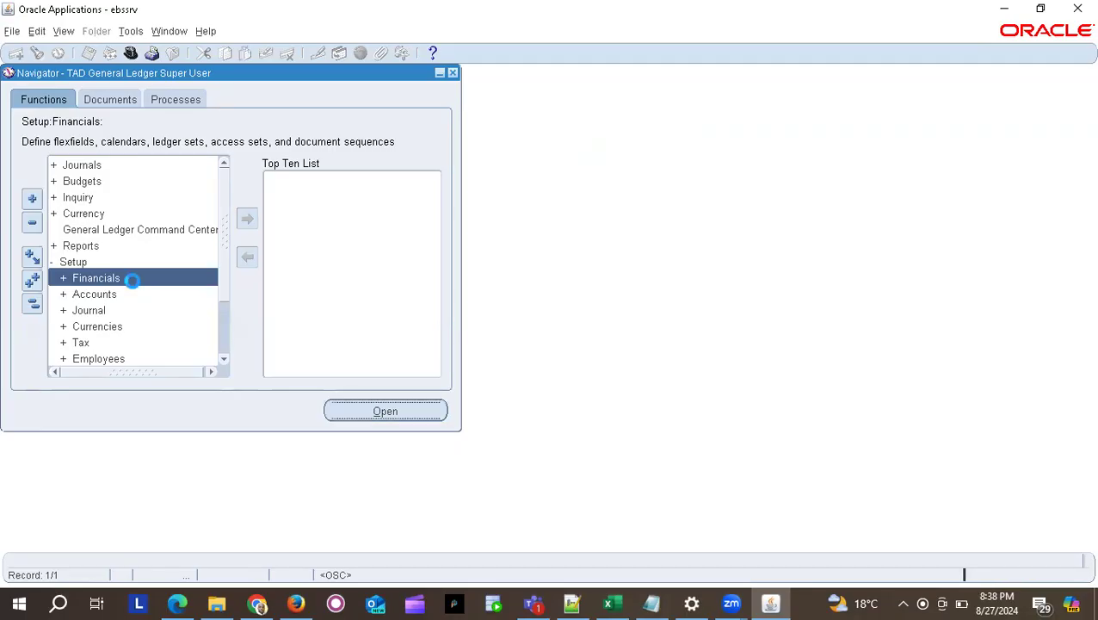
pyautogui.doubleClick(145, 294)
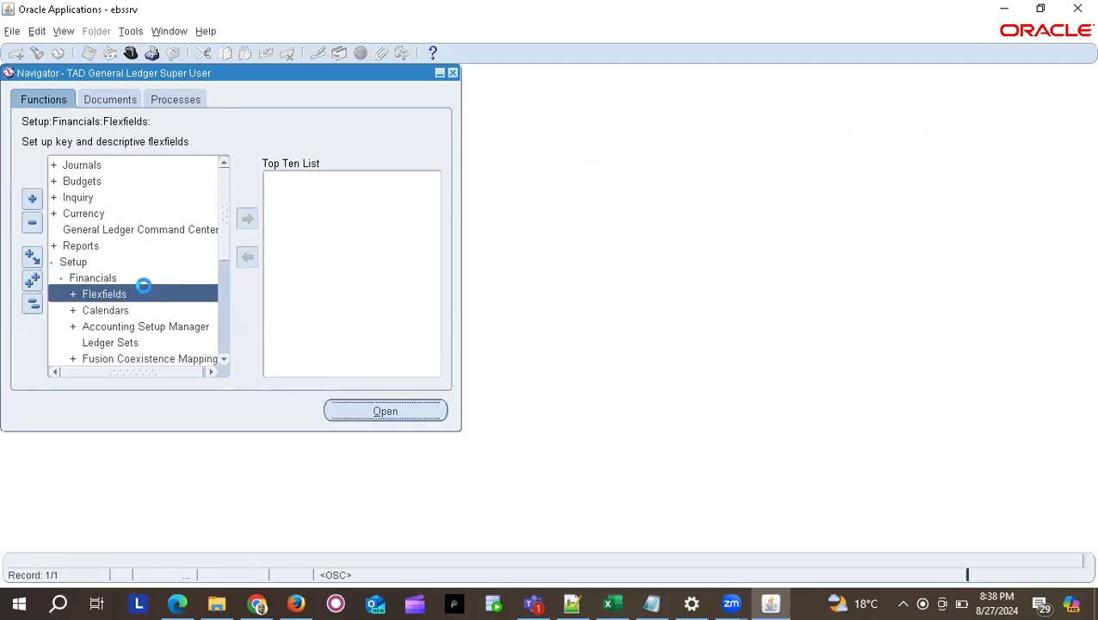
pyautogui.doubleClick(148, 310)
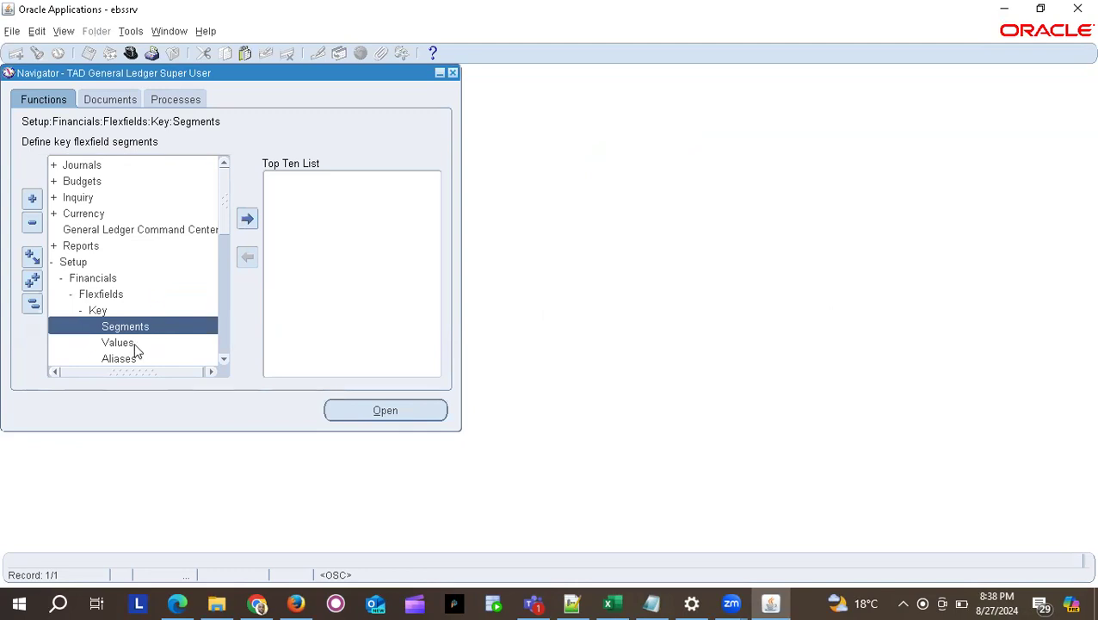
pyautogui.doubleClick(121, 343)
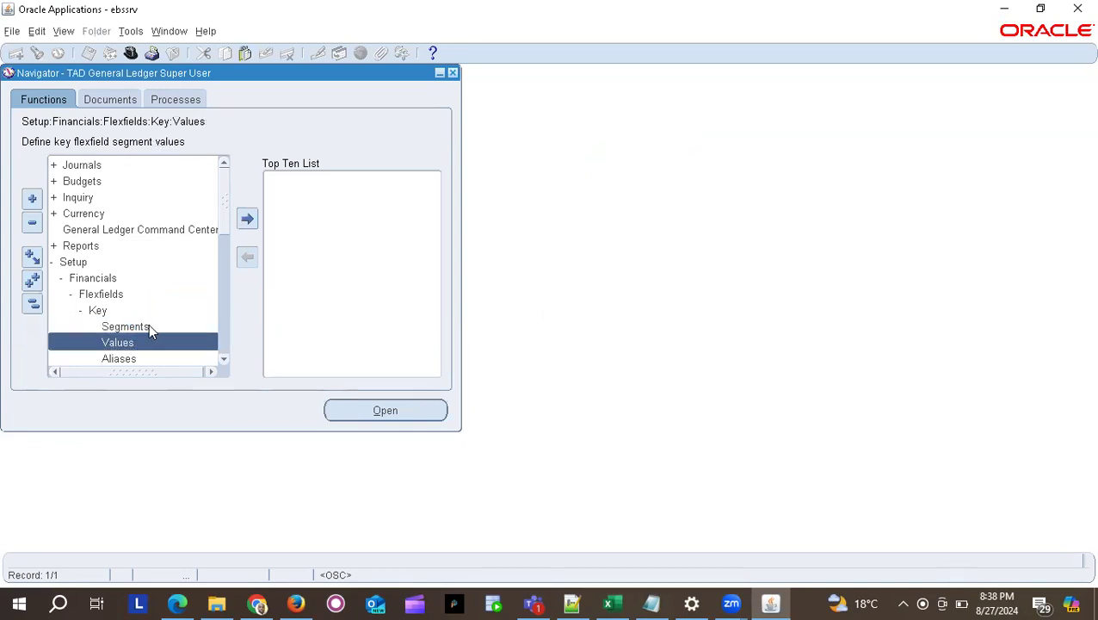
pyautogui.click(145, 323)
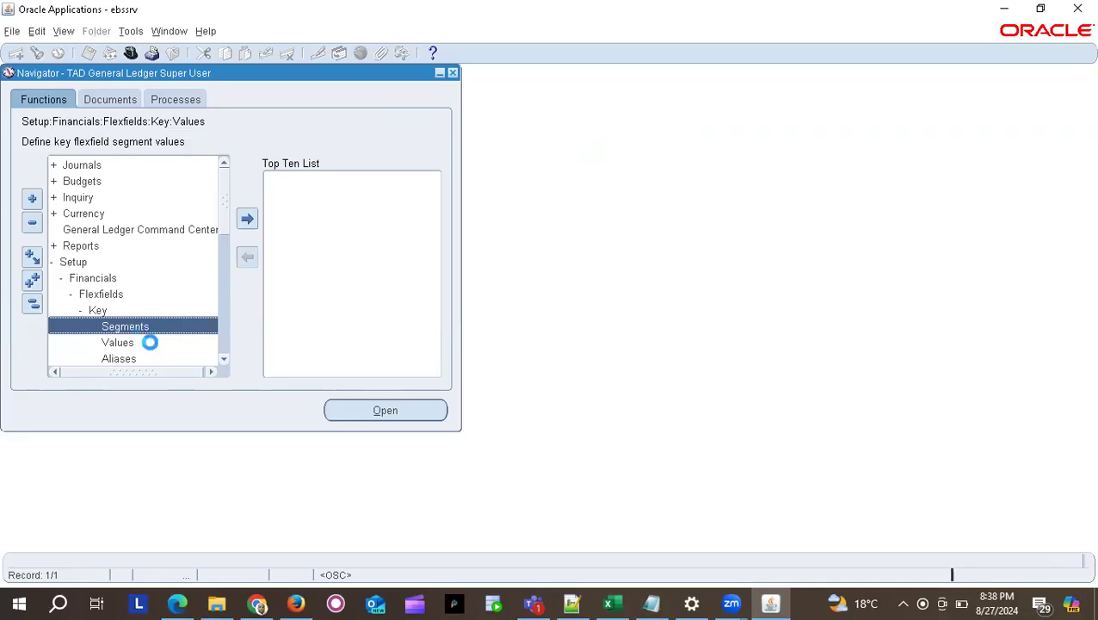
pyautogui.click(134, 343)
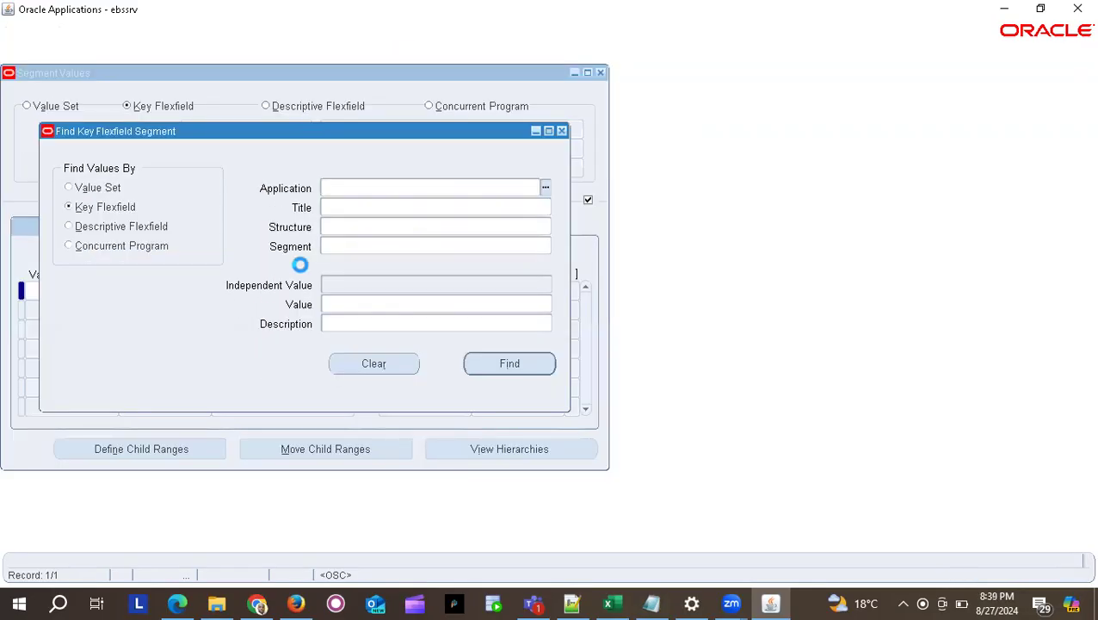
pyautogui.moveTo(263, 130); pyautogui.dragTo(403, 104)
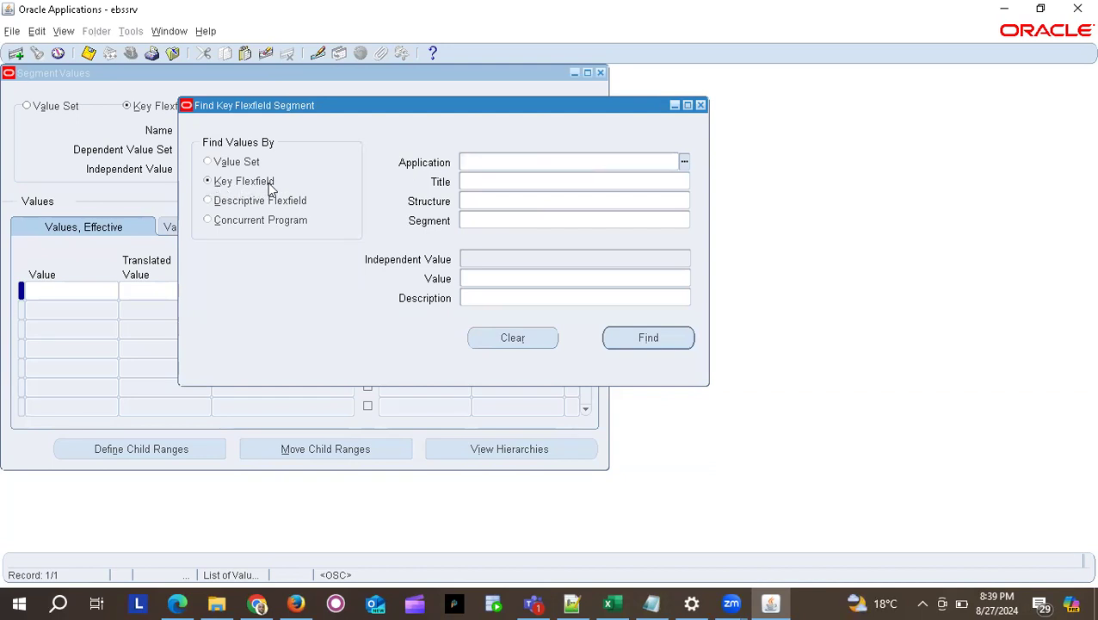
# Switch to the Excel setup workbook and review the company segments table, the Define Chart of Accounts list and the key segments navigation path.
pyautogui.hotkey('alt', 'Tab')
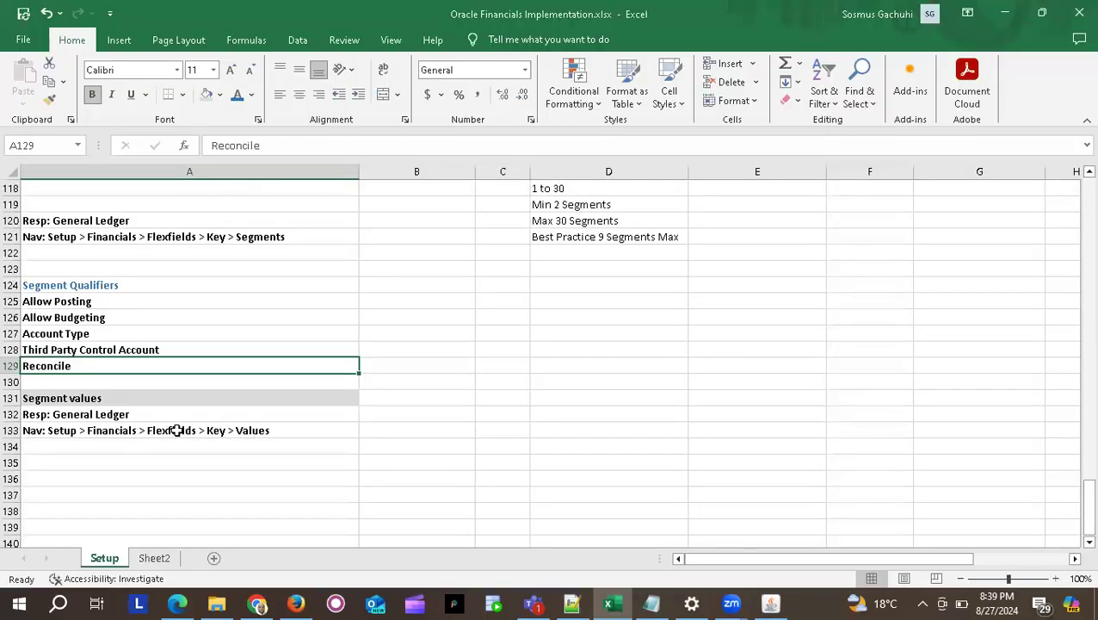
pyautogui.scroll(7, 429, 359)
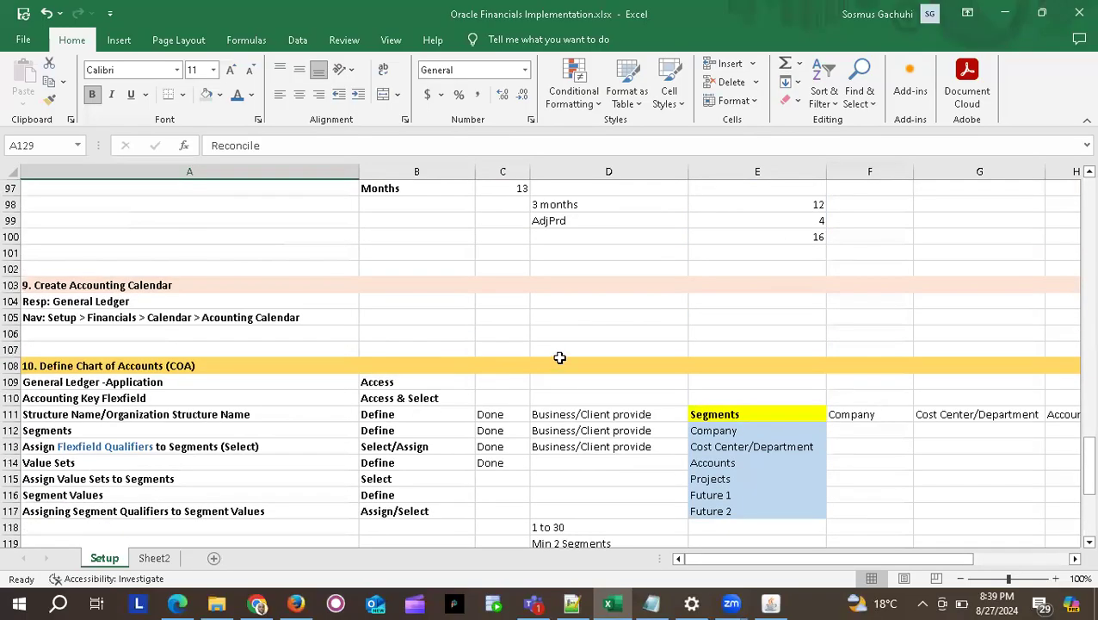
pyautogui.scroll(6, 850, 445)
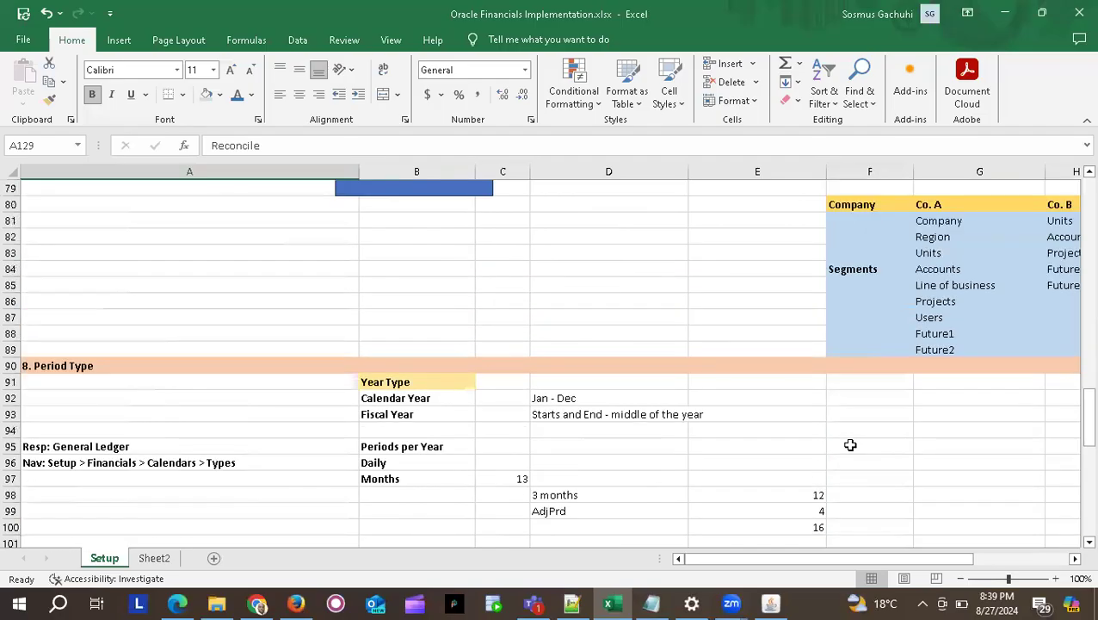
pyautogui.hscroll(4, 851, 445)
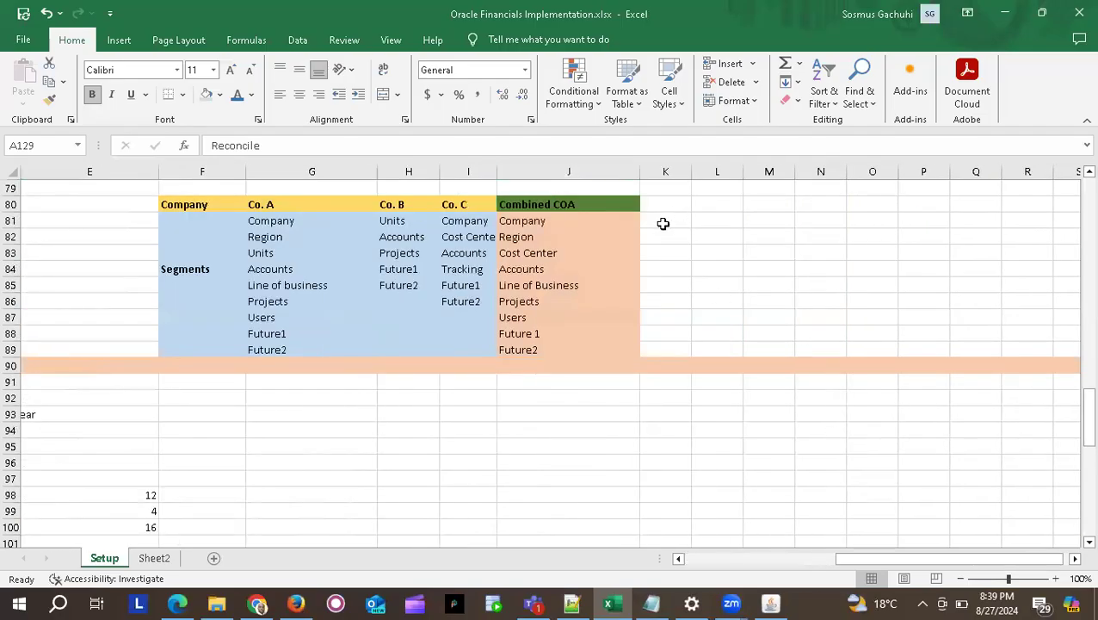
pyautogui.hscroll(-4, 581, 337)
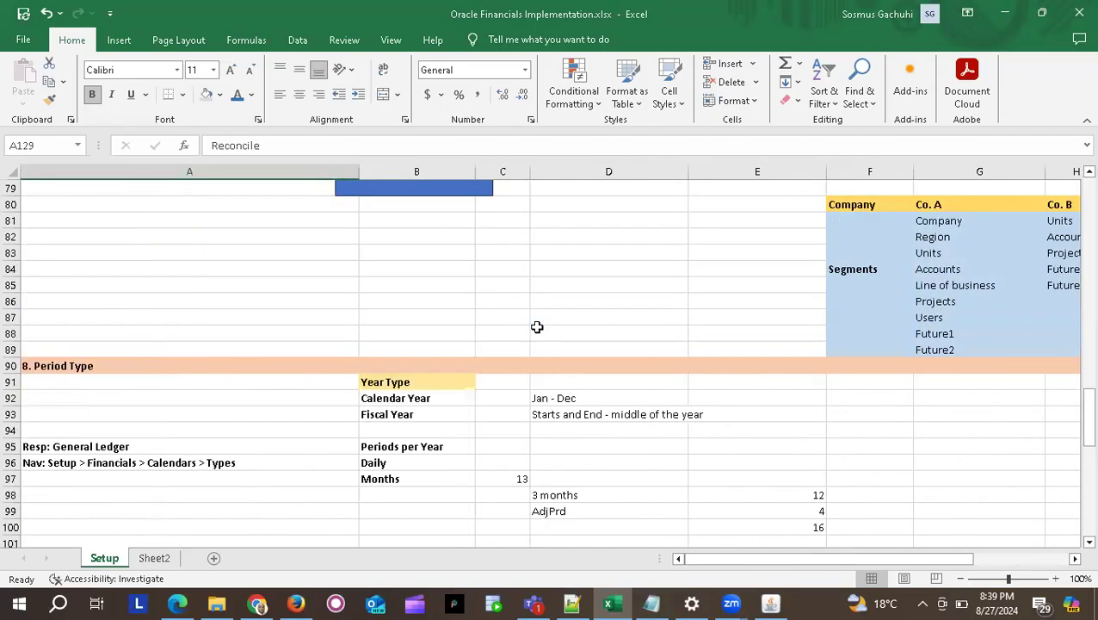
pyautogui.click(261, 313)
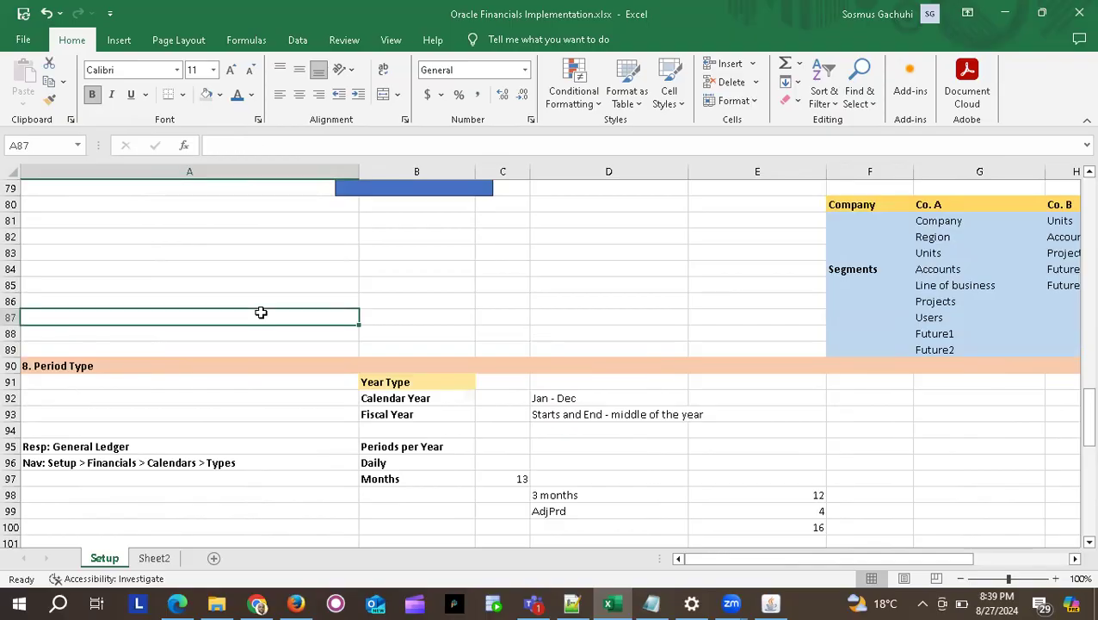
pyautogui.scroll(-9, 261, 312)
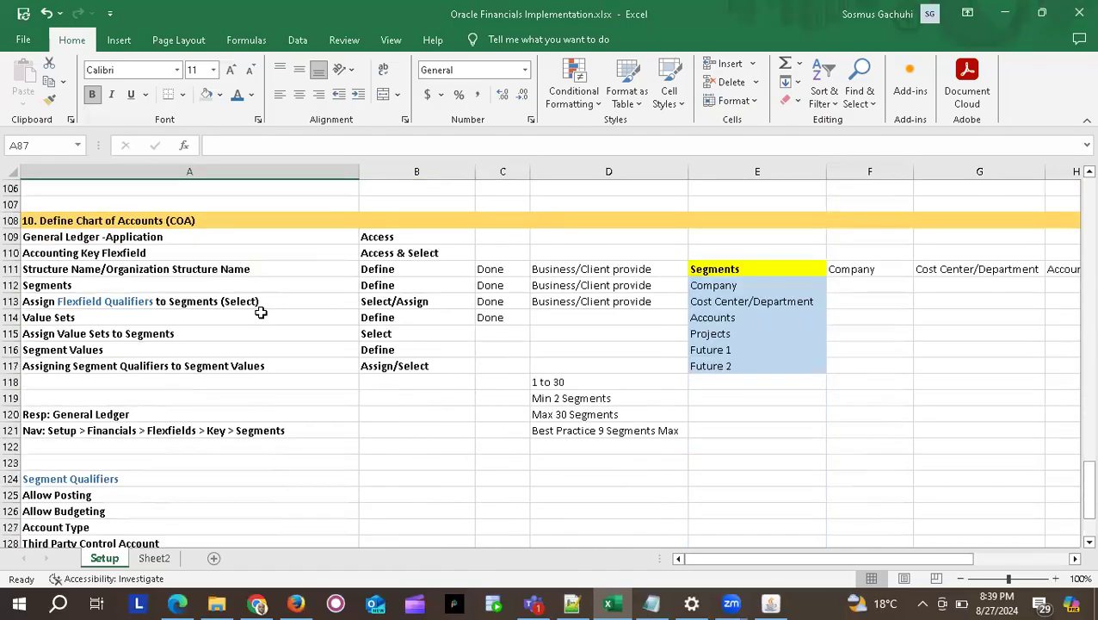
pyautogui.click(122, 251)
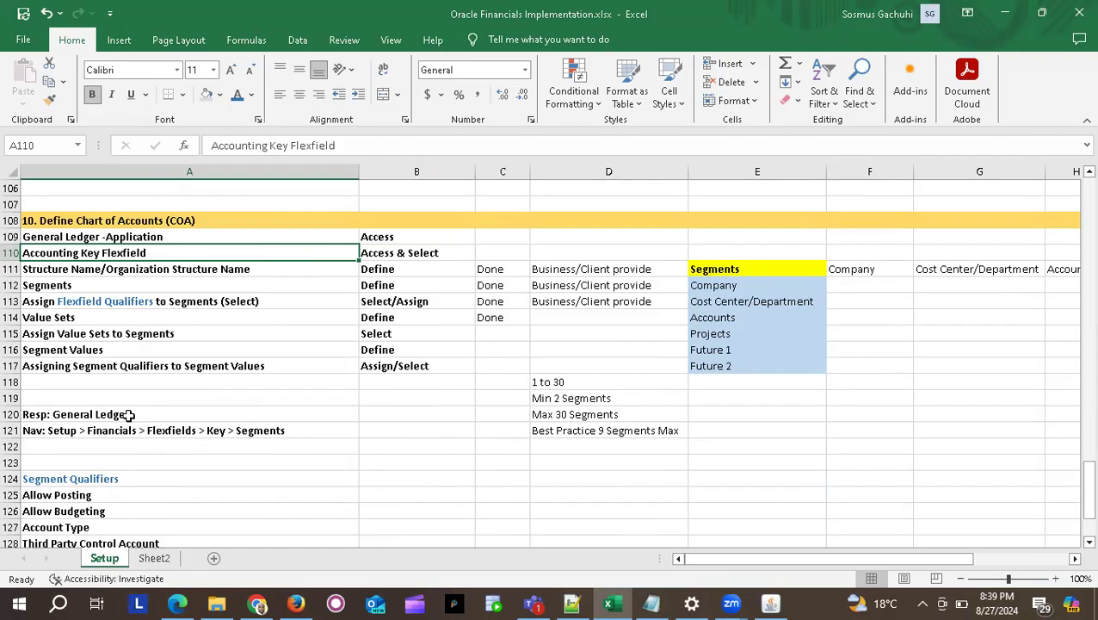
pyautogui.click(223, 429)
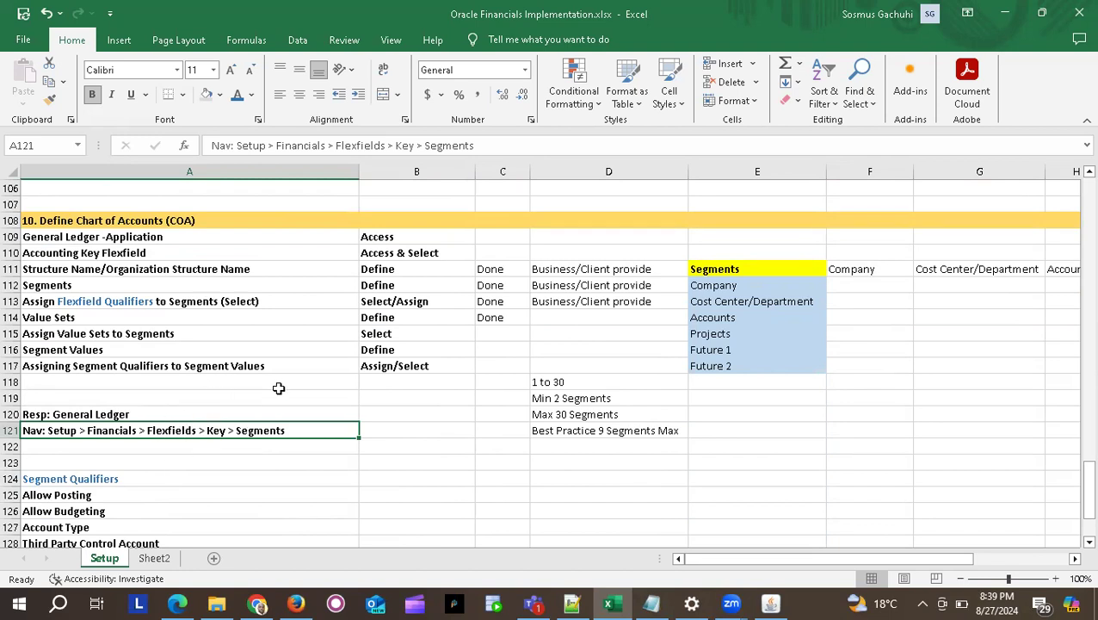
# Switch to Oracle Applications and set the application in the key flexfield segment search to General Ledger.
pyautogui.hotkey('alt', 'Tab')
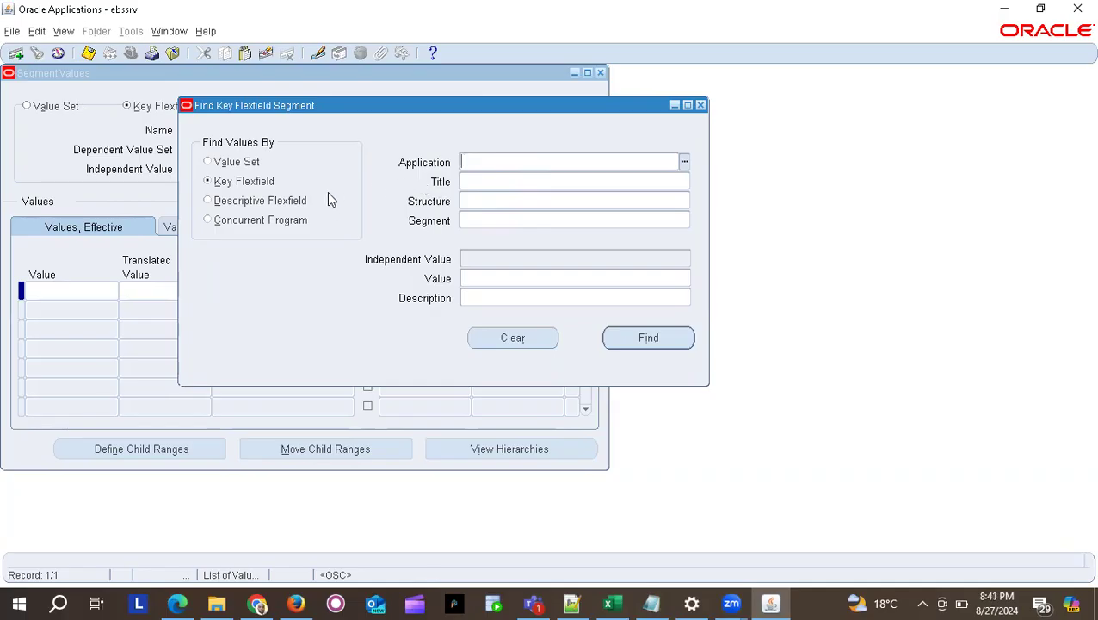
pyautogui.click(558, 167)
pyautogui.write('General')
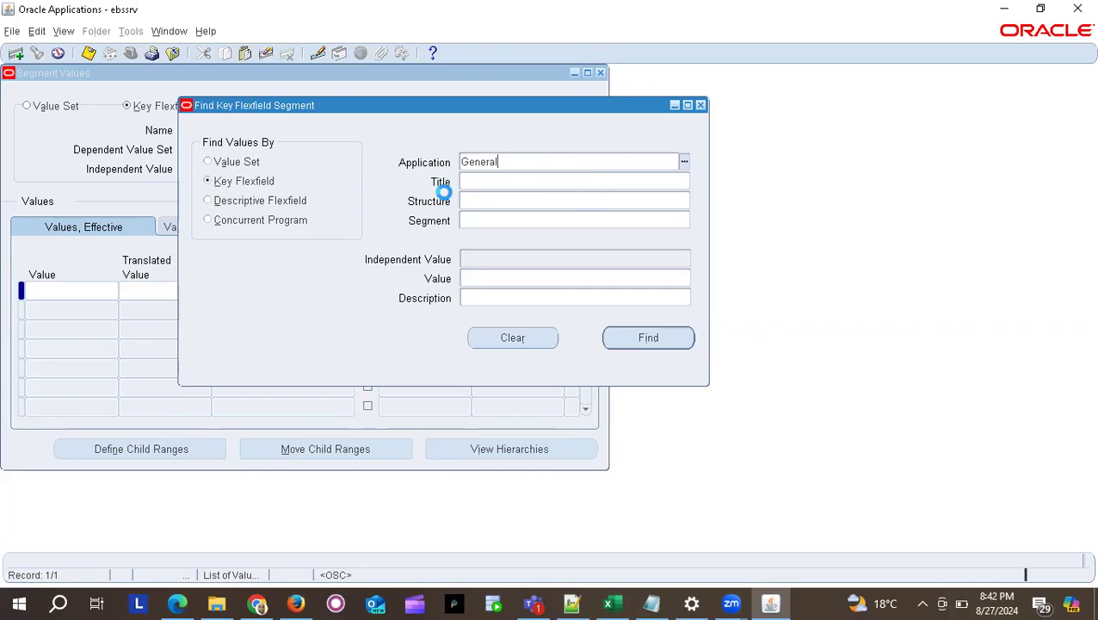
# Switch to the Excel workbook and check the General Ledger responsibility, the application row and the Accounting Key Flexfield row.
pyautogui.hotkey('alt', 'Tab')
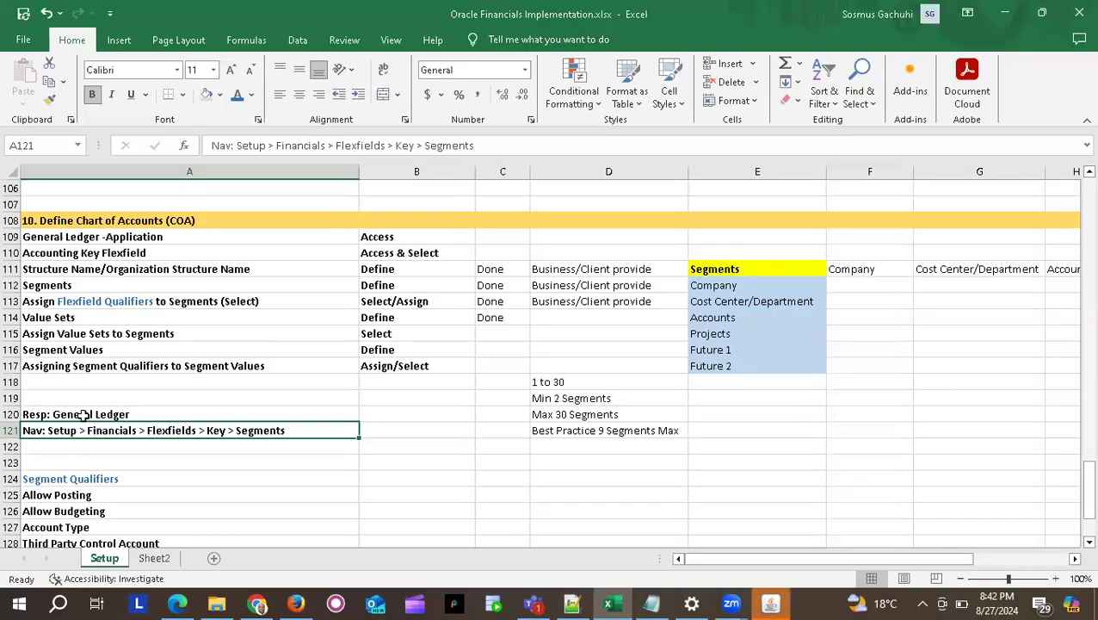
pyautogui.click(93, 413)
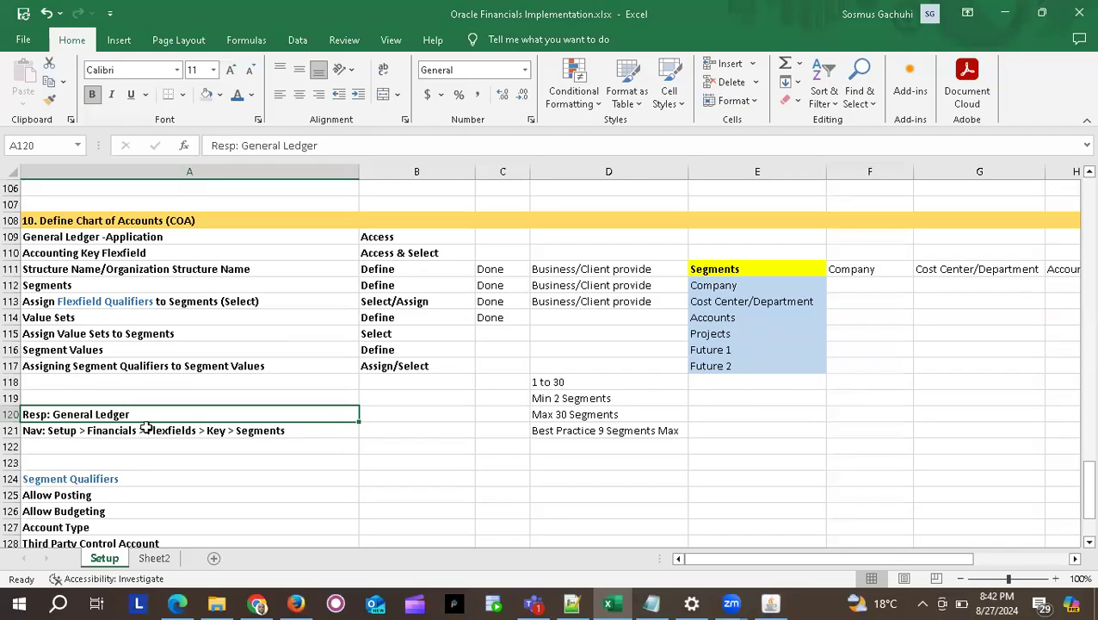
pyautogui.doubleClick(53, 414)
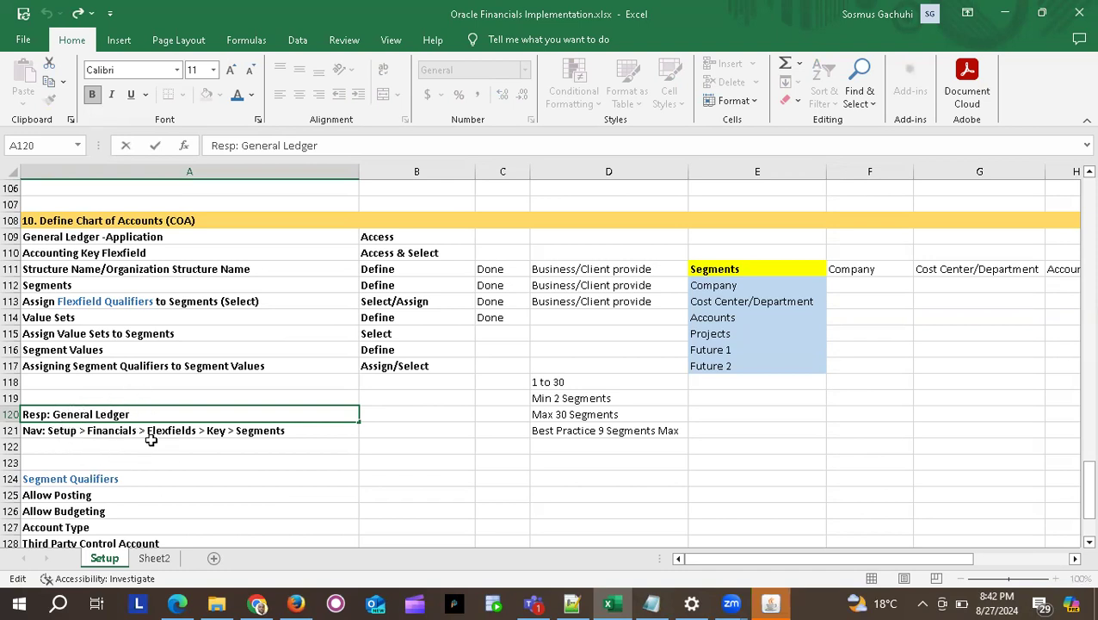
pyautogui.click(117, 235)
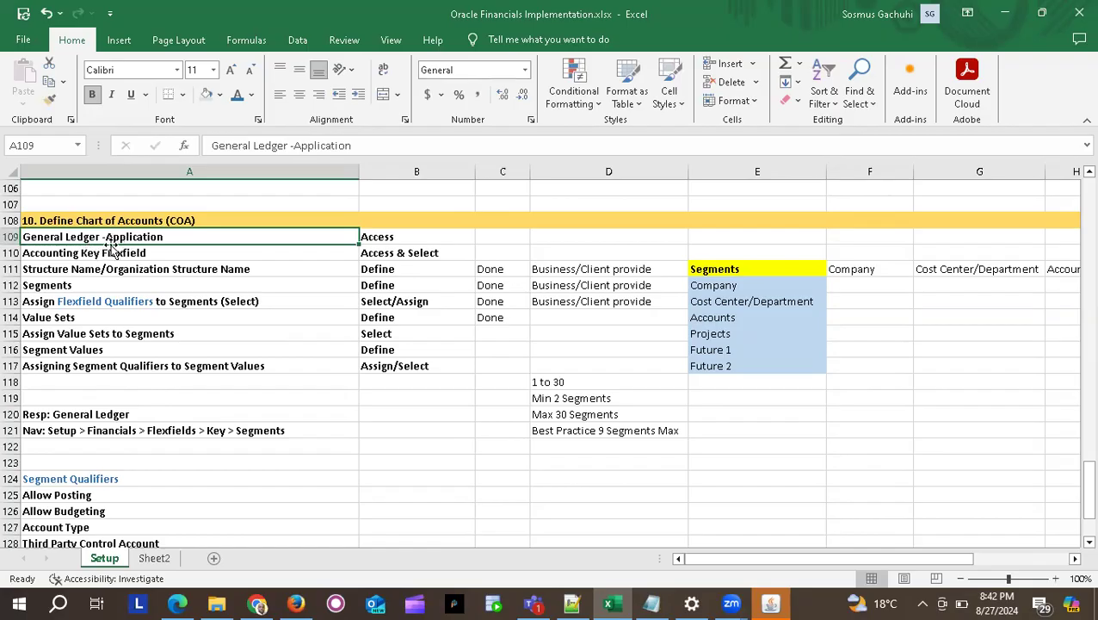
pyautogui.click(102, 255)
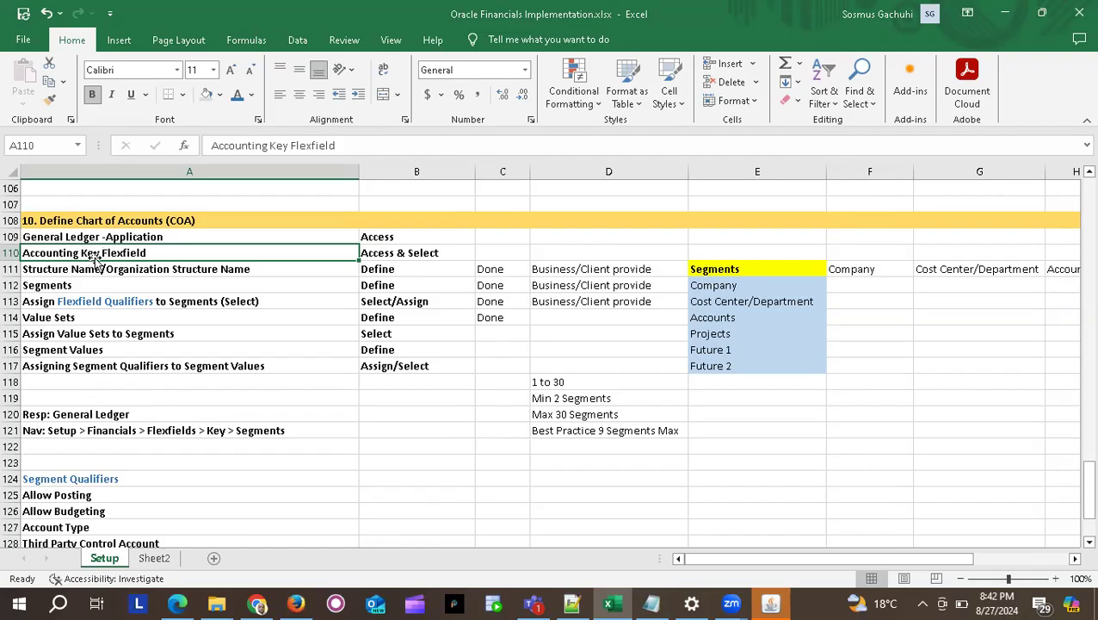
# Switch to Oracle Applications and set the title in the key flexfield segment search to Accounting Flexfield.
pyautogui.hotkey('alt', 'Tab')
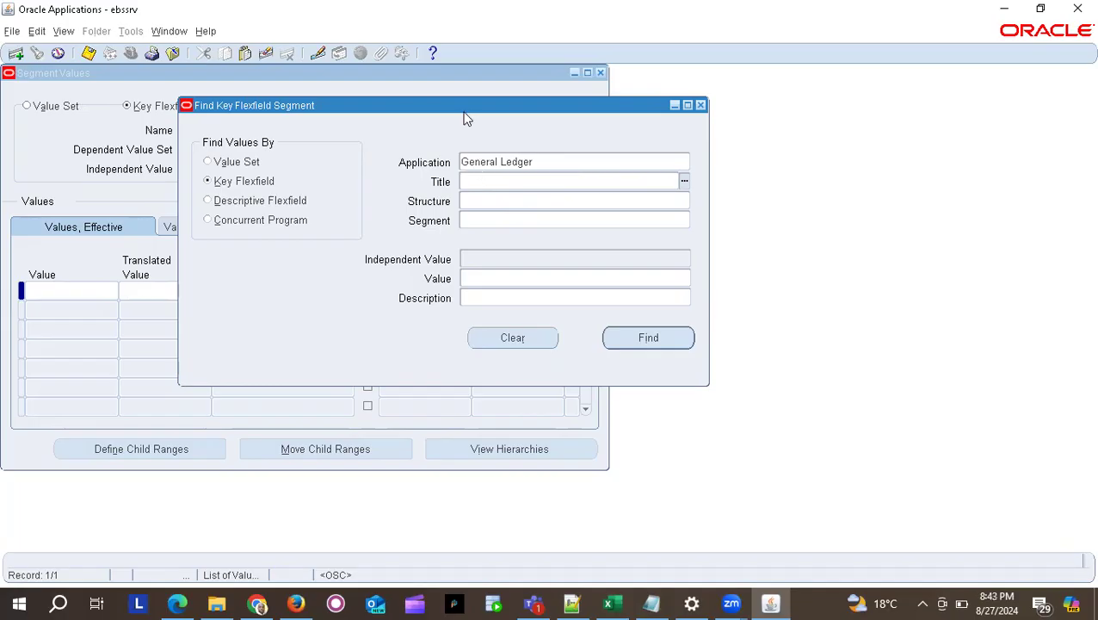
pyautogui.hotkey('ctrl', 'l')
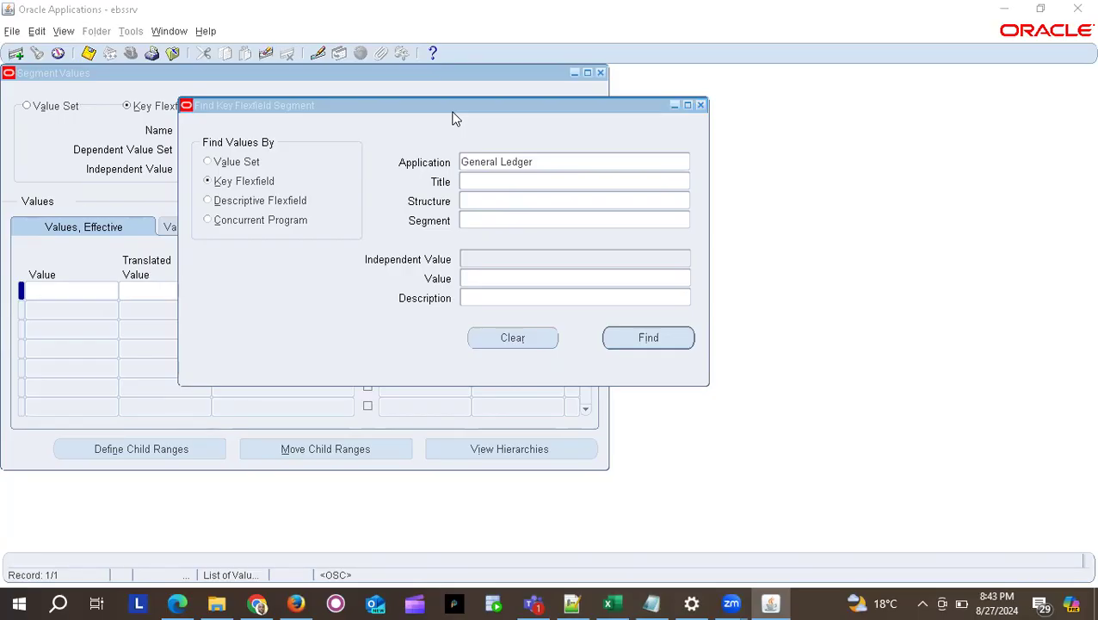
pyautogui.click(490, 181)
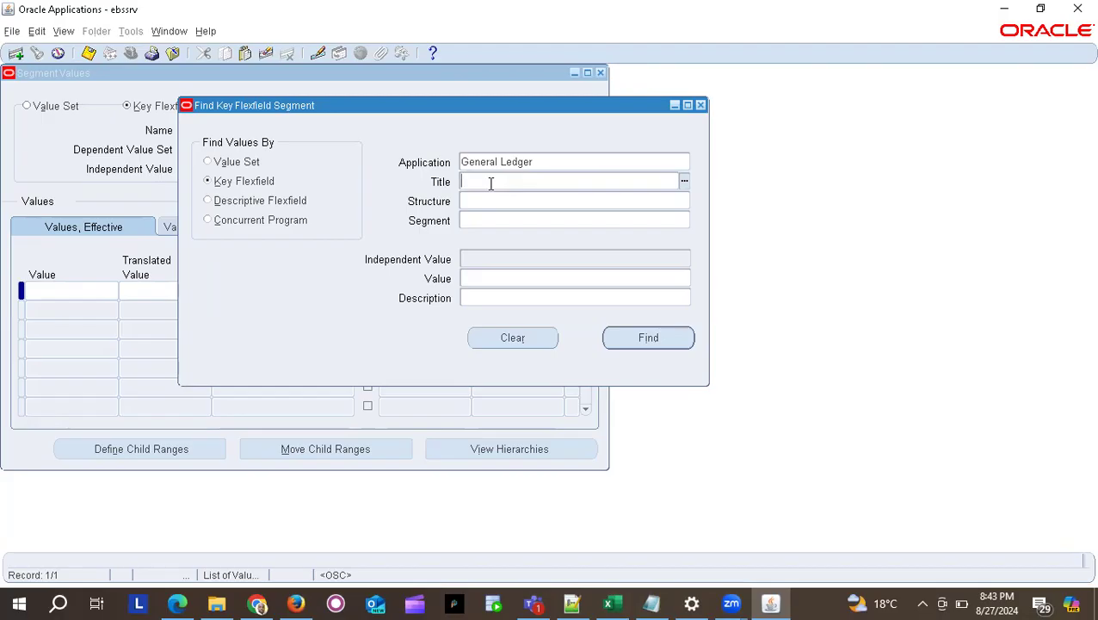
pyautogui.write('Account')
pyautogui.press('Tab')
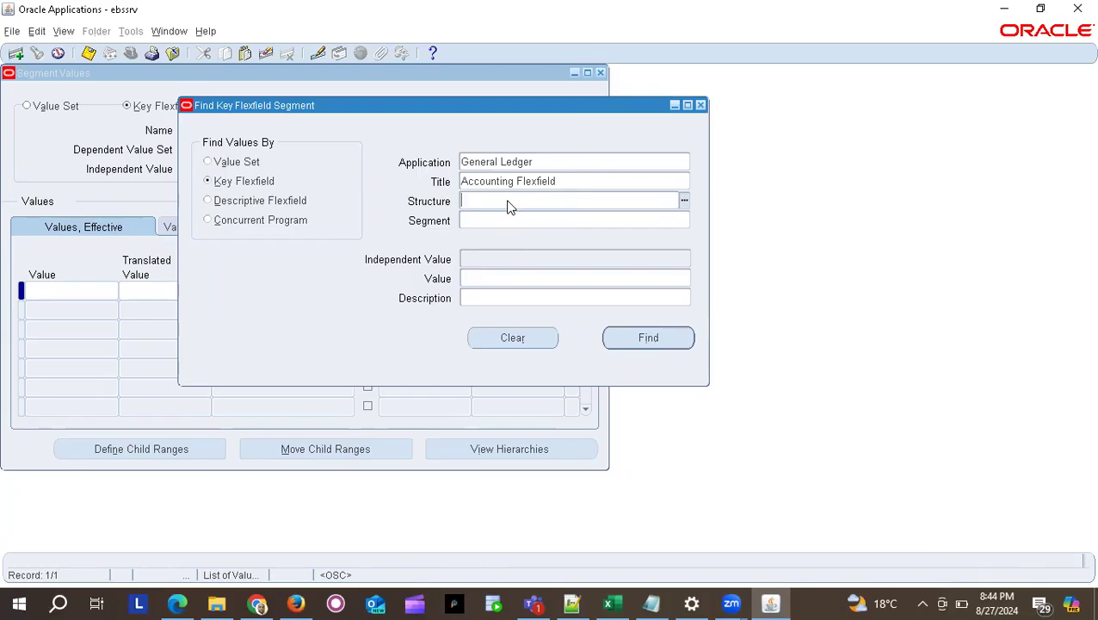
# Switch to the Excel workbook and review the segments navigation path and the application, key flexfield and structure name rows of the chart of accounts.
pyautogui.hotkey('alt', 'Tab')
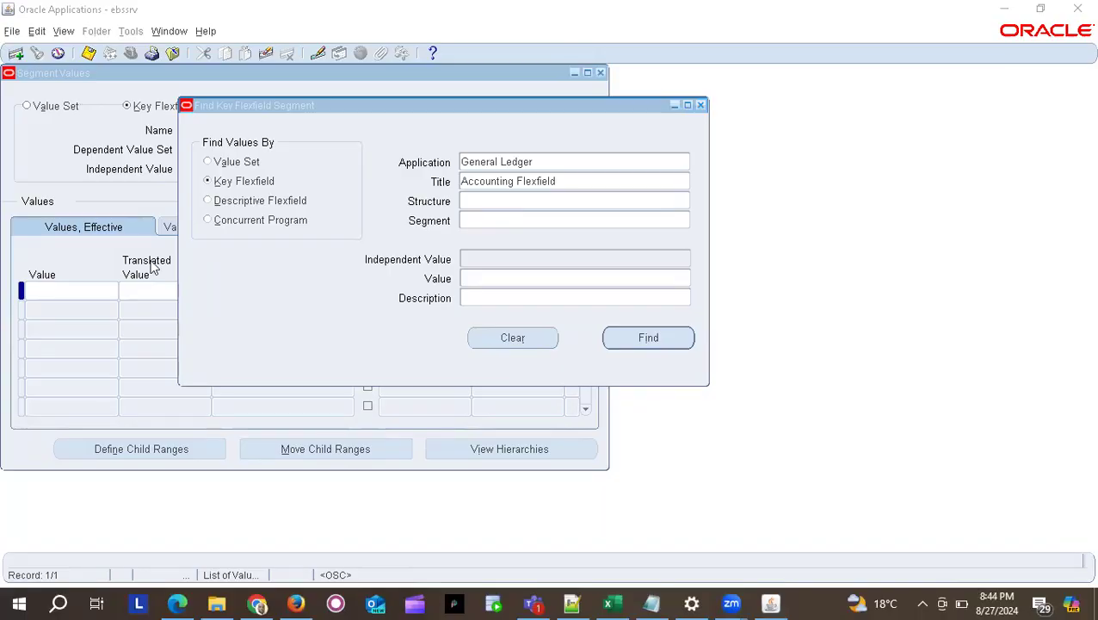
pyautogui.hotkey('alt', 'Tab')
pyautogui.hotkey('alt', 'Tab')
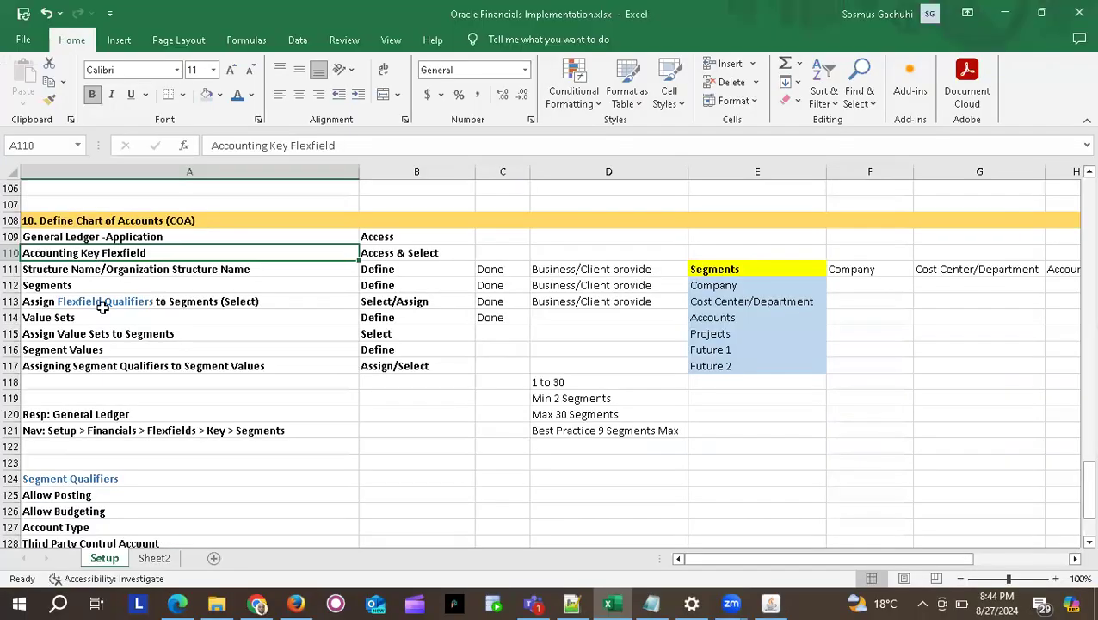
pyautogui.click(258, 428)
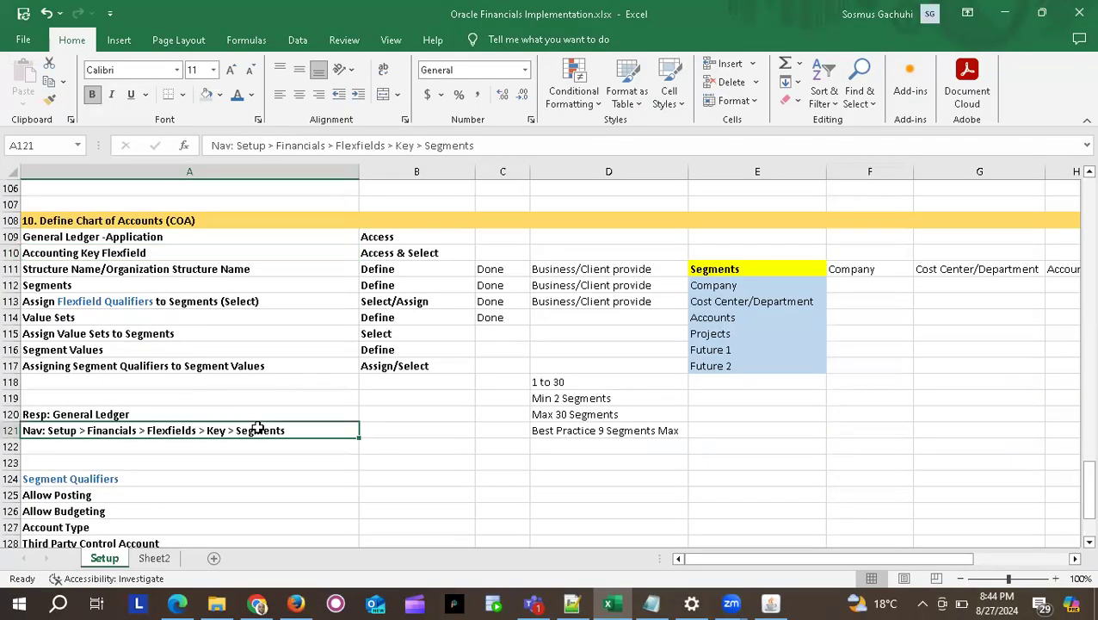
pyautogui.click(118, 238)
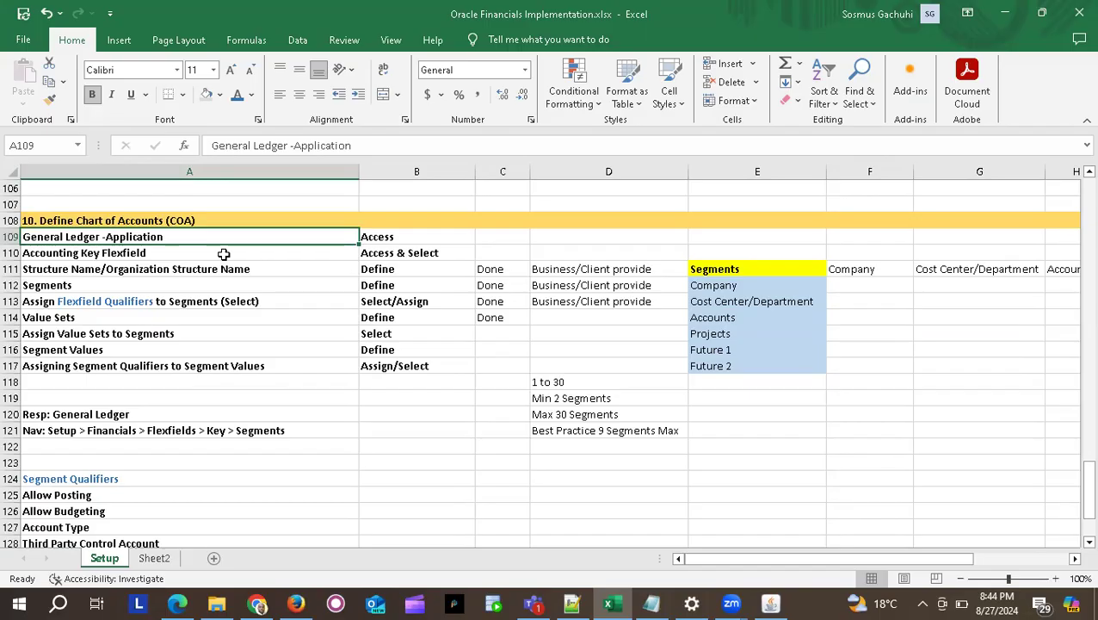
pyautogui.click(138, 253)
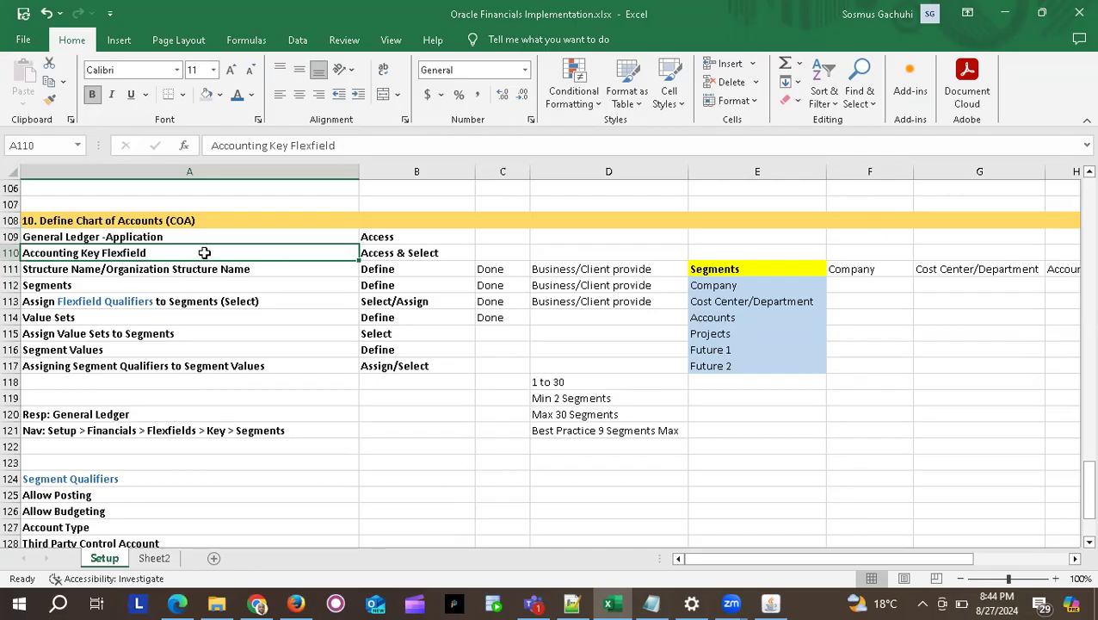
pyautogui.click(127, 271)
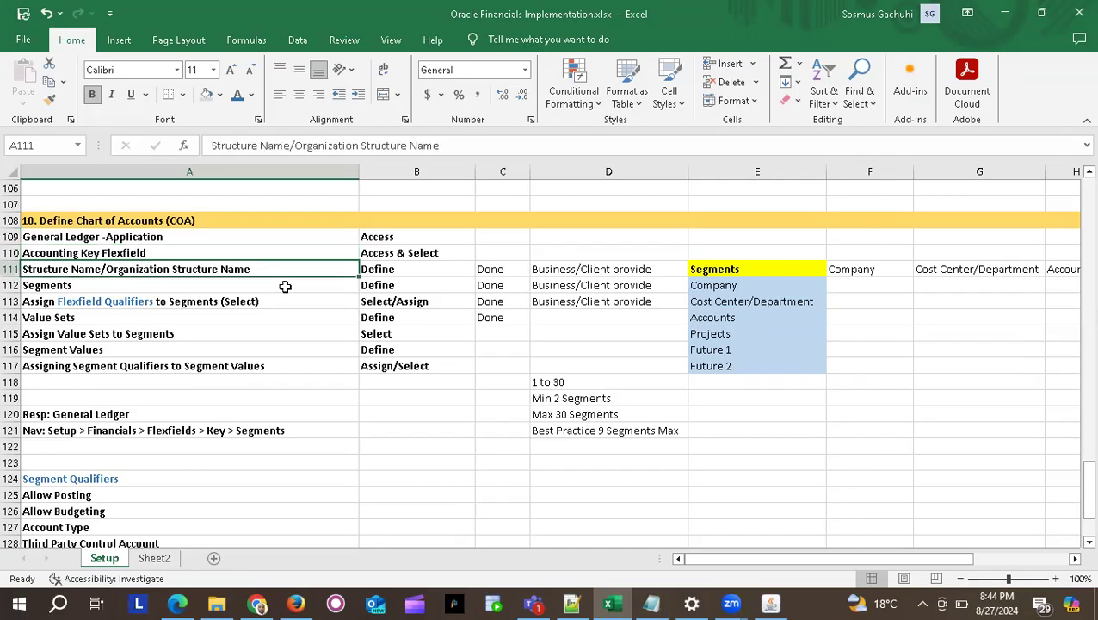
pyautogui.click(433, 272)
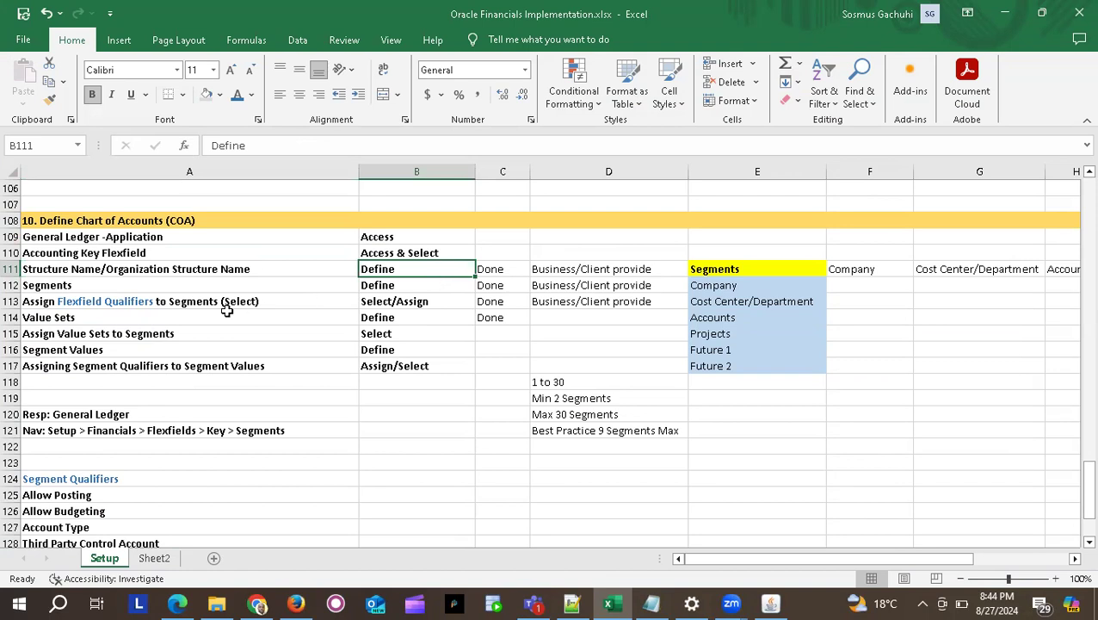
# Switch to Oracle Applications, find values for structure TAD_ACOUNTING_FLEX and segment Company, and move the Segment Values window aside.
pyautogui.hotkey('alt', 'Tab')
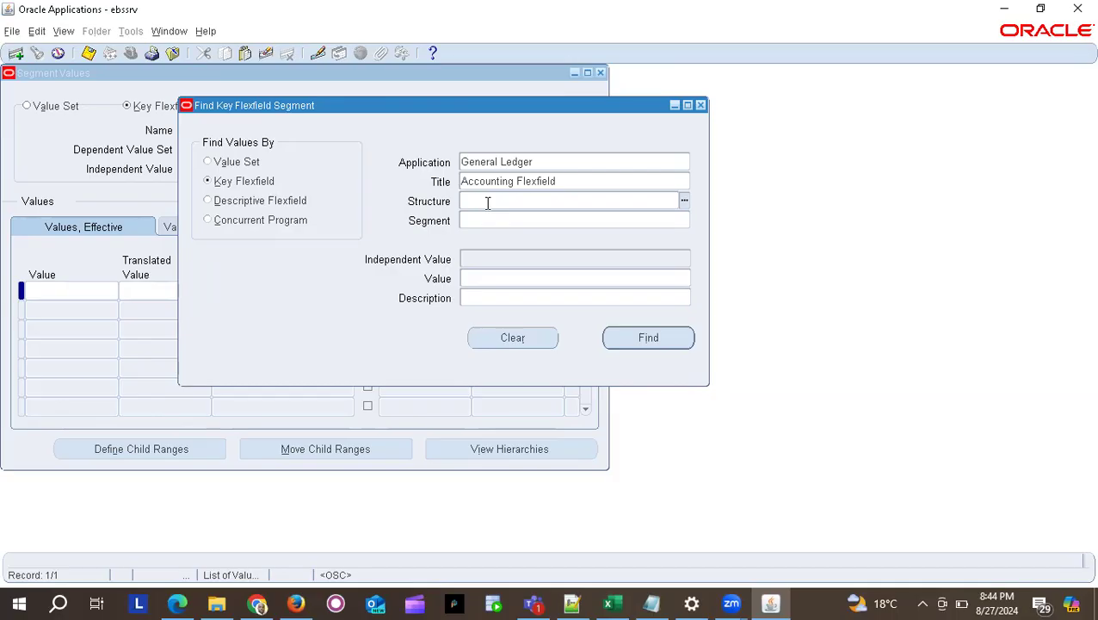
pyautogui.write('TAD')
pyautogui.press('Tab')
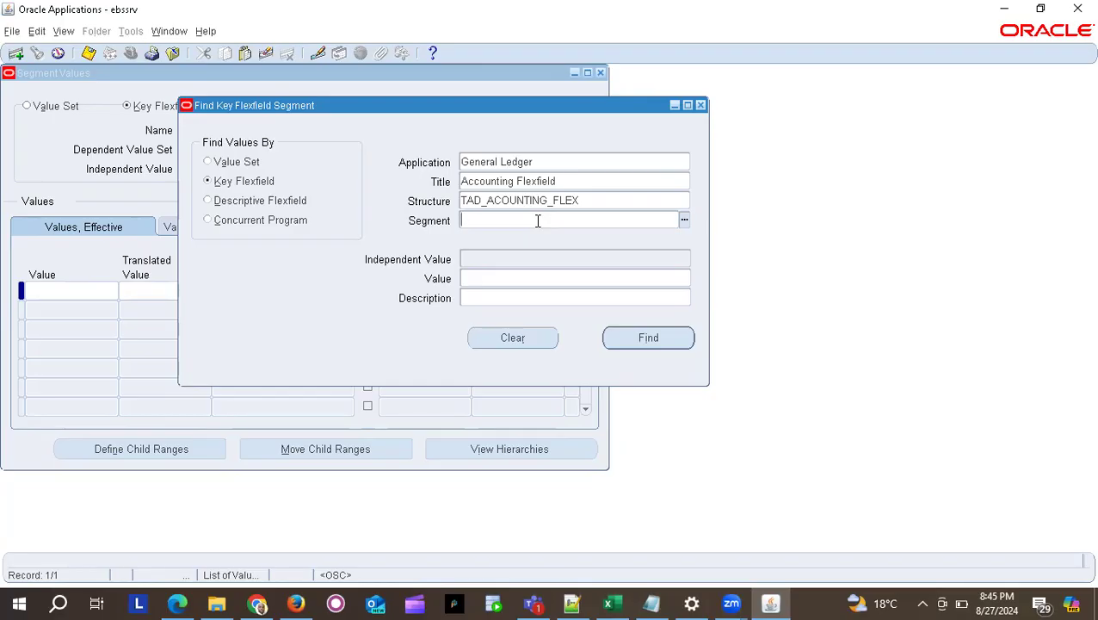
pyautogui.write('Comp')
pyautogui.press('Tab')
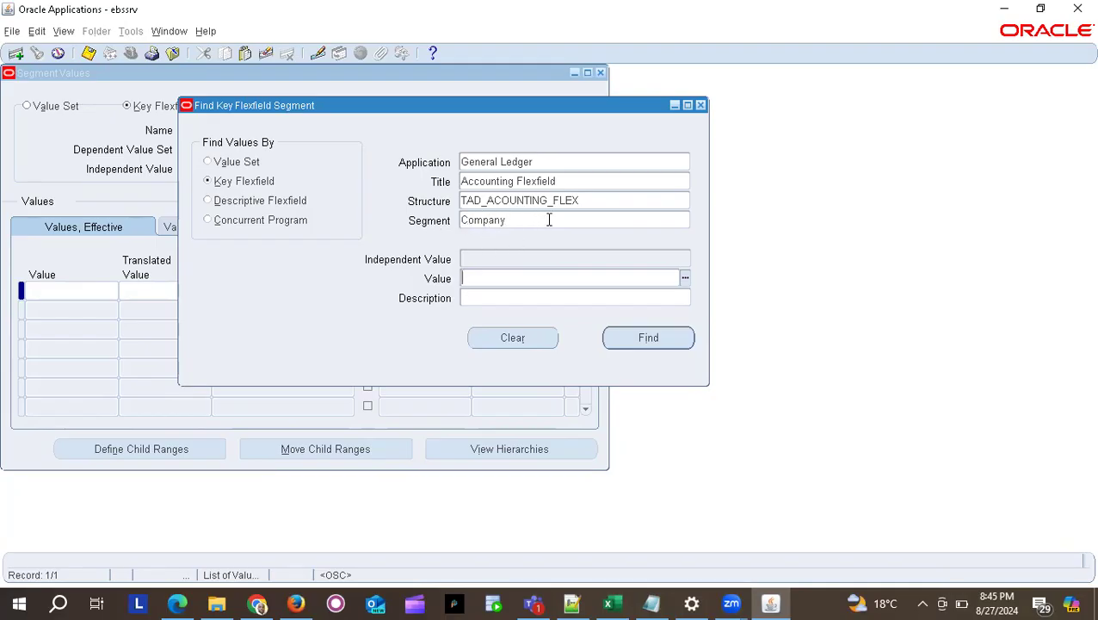
pyautogui.click(654, 338)
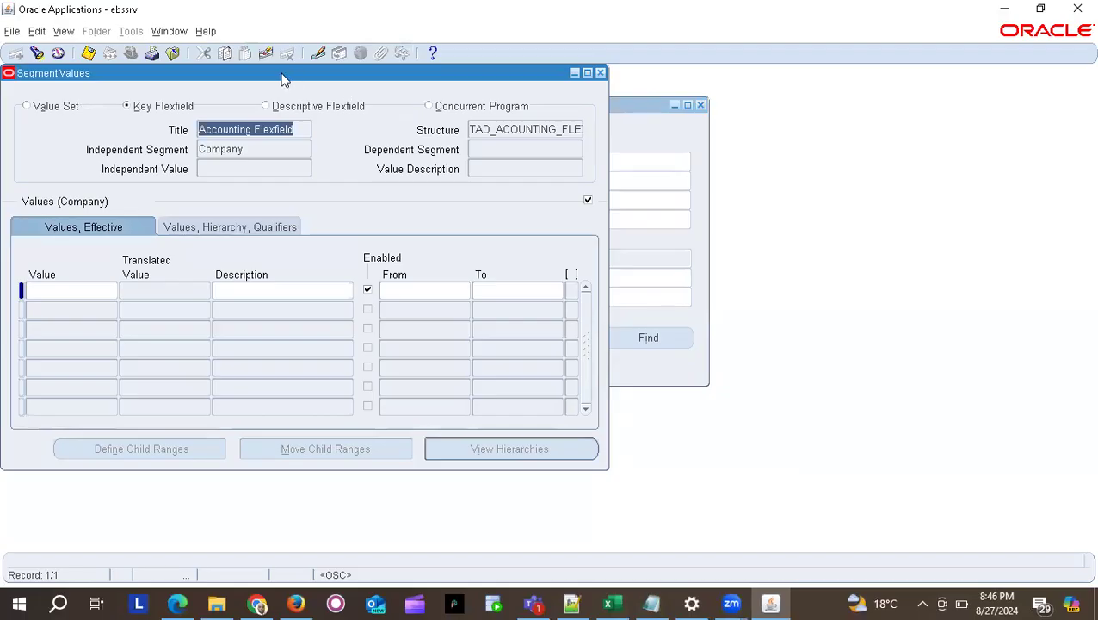
pyautogui.moveTo(284, 79); pyautogui.dragTo(505, 119)
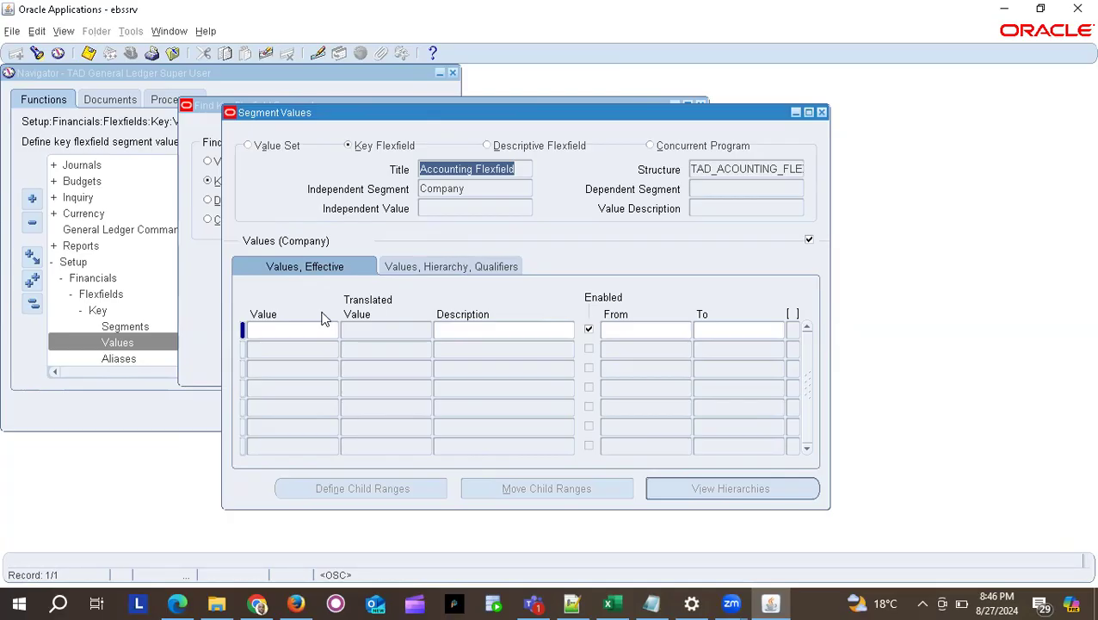
# Switch to the Excel workbook to consult the chart of accounts setup notes.
pyautogui.hotkey('alt', 'Tab')
pyautogui.hotkey('alt', 'Tab')
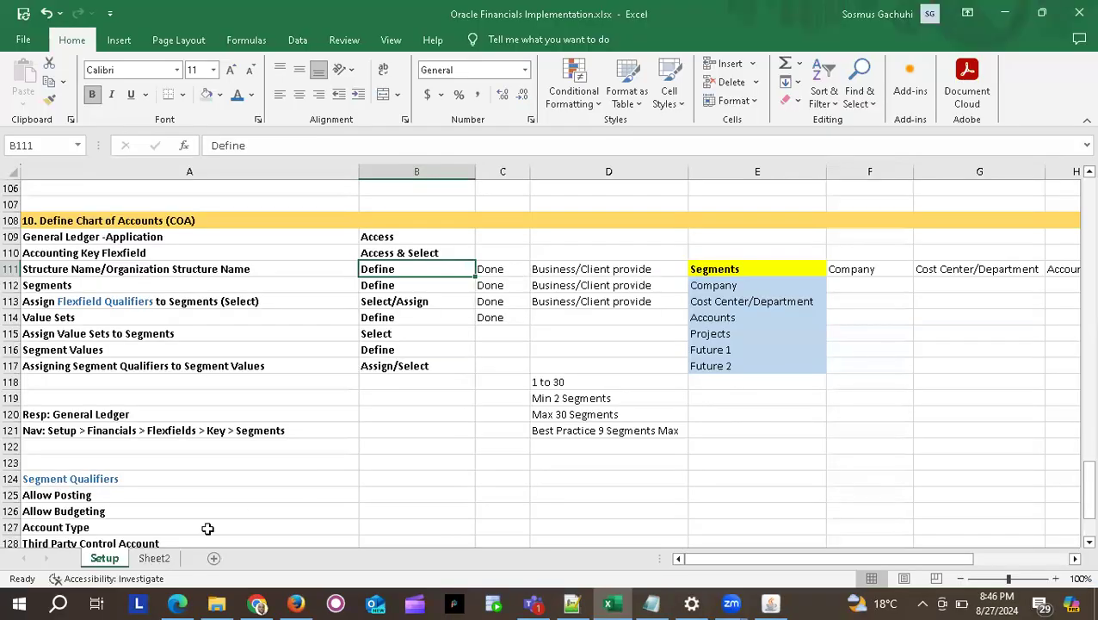
# Open the Introduction to Application, Instance, & User 2 workbook and locate its table of companies, departments, accounts and projects.
pyautogui.click(217, 604)
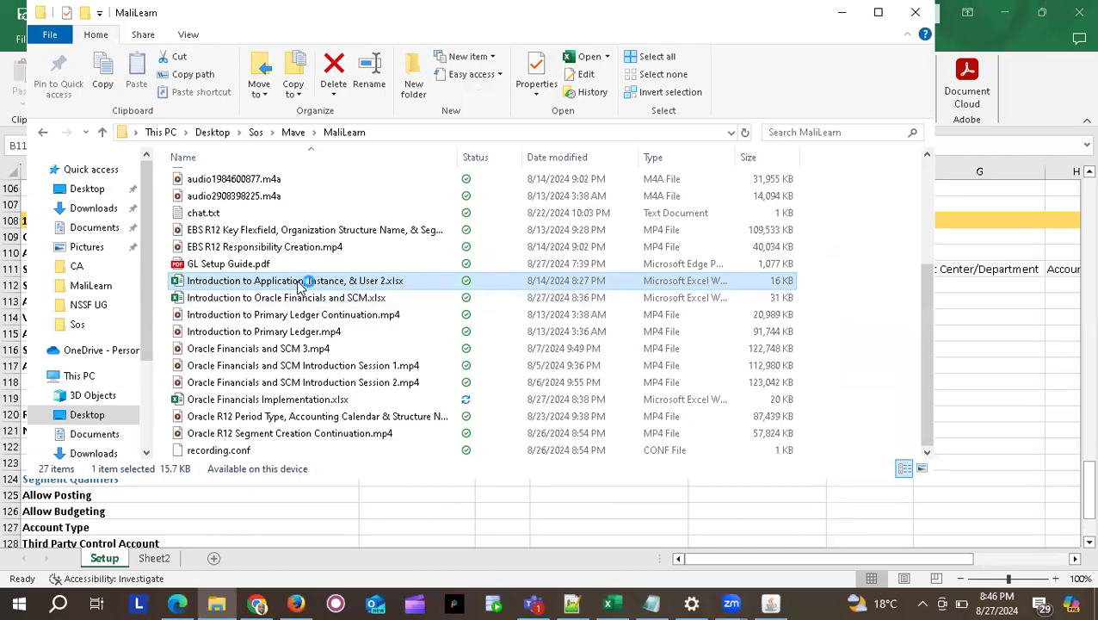
pyautogui.hotkey('alt', 'Tab')
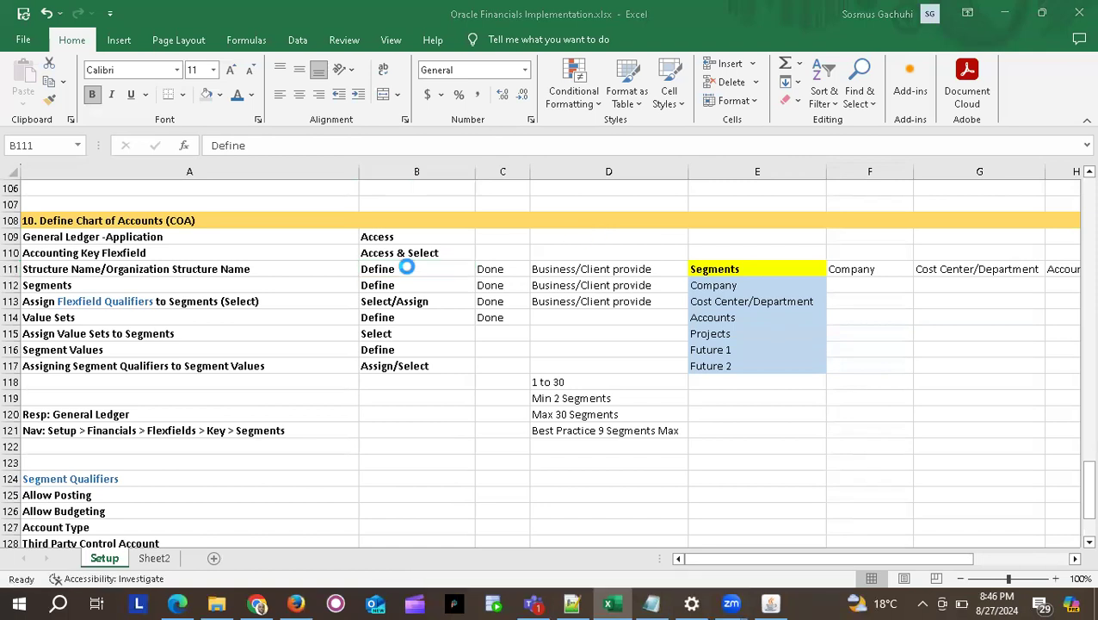
pyautogui.scroll(-6, 541, 299)
pyautogui.scroll(15, 542, 299)
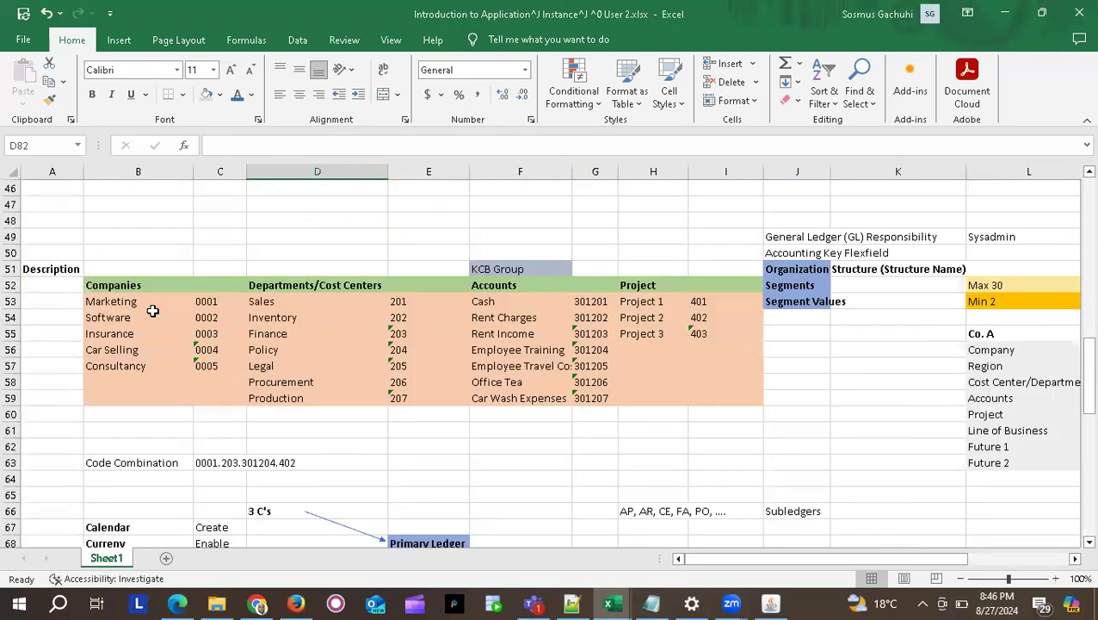
# Copy the Marketing, Software and Insurance rows with their codes into the Oracle Financials Implementation workbook's Setup sheet, starting at A136.
pyautogui.moveTo(126, 305); pyautogui.dragTo(199, 333)
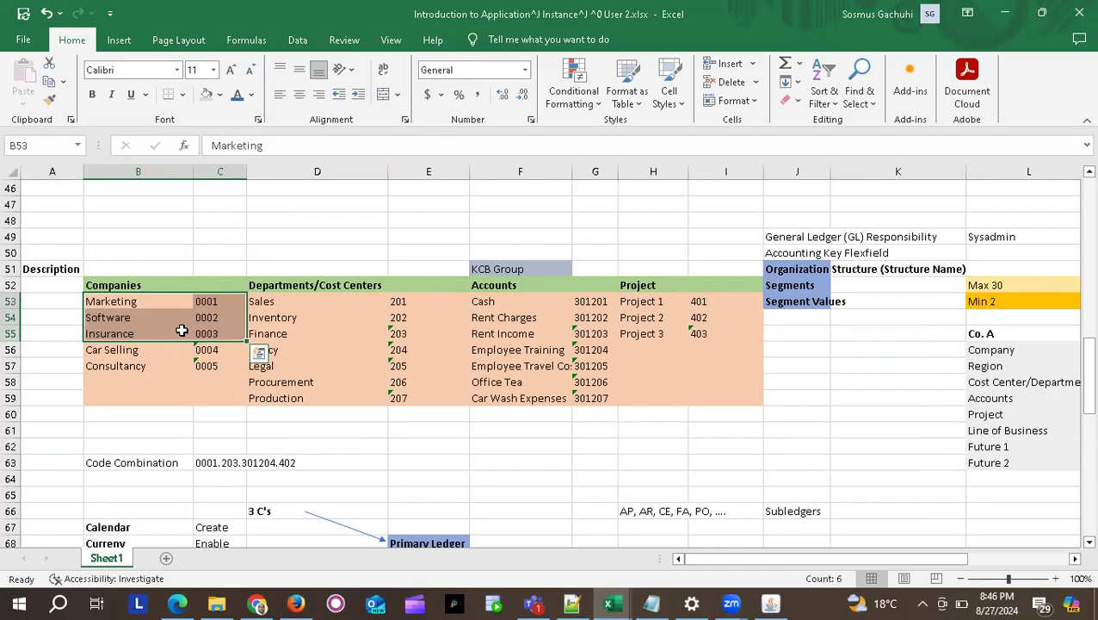
pyautogui.hotkey('ctrl', 'c')
pyautogui.hotkey('alt', 'Tab')
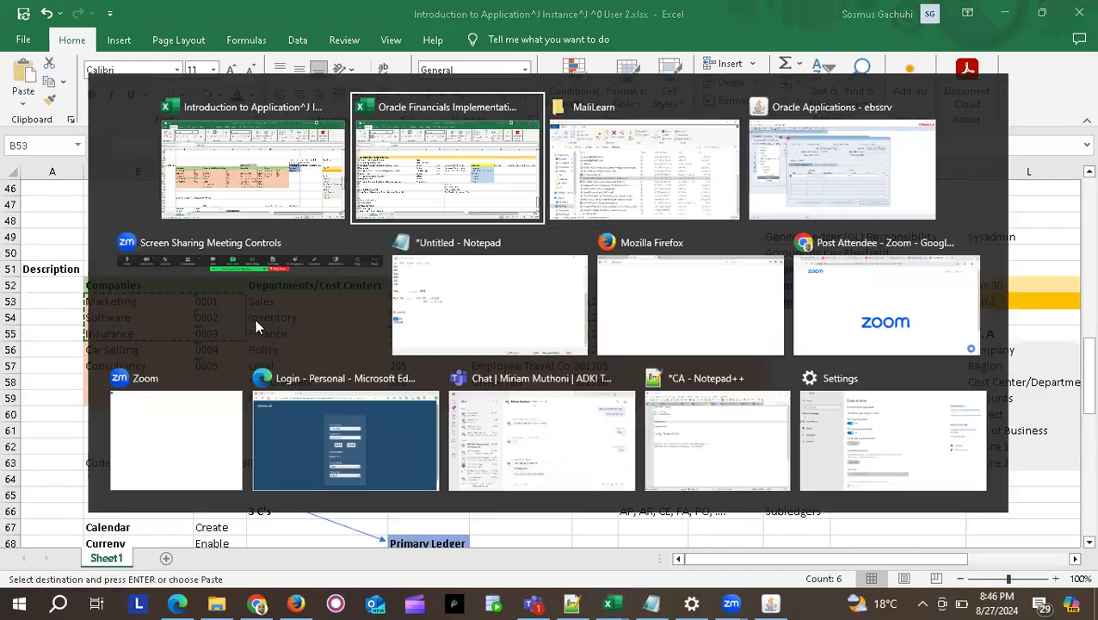
pyautogui.scroll(-8, 413, 362)
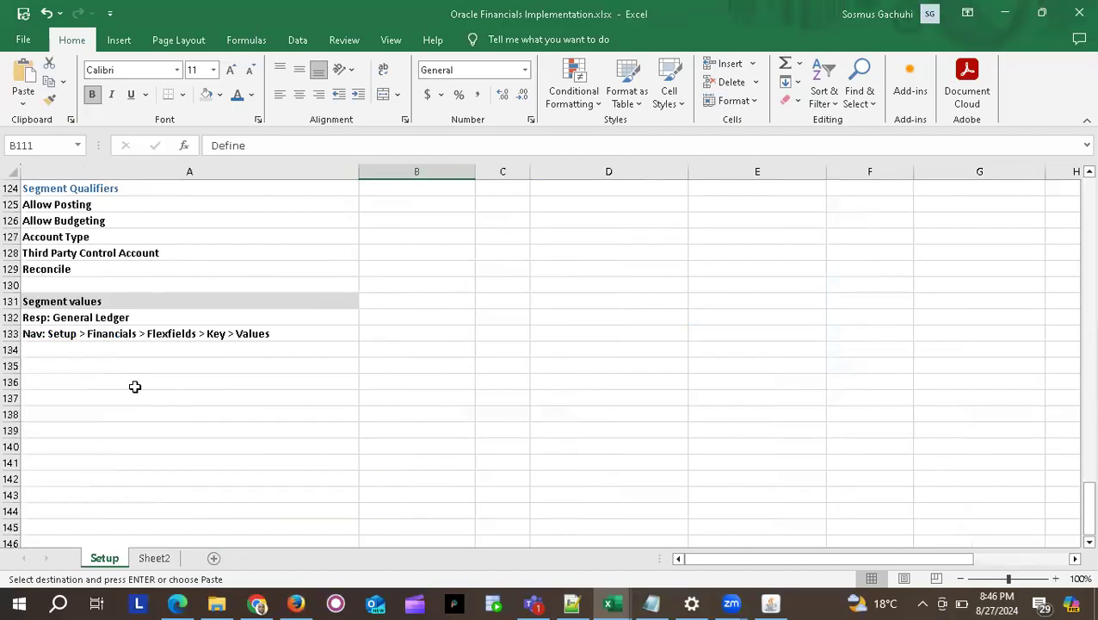
pyautogui.click(89, 381)
pyautogui.hotkey('ctrl', 'v')
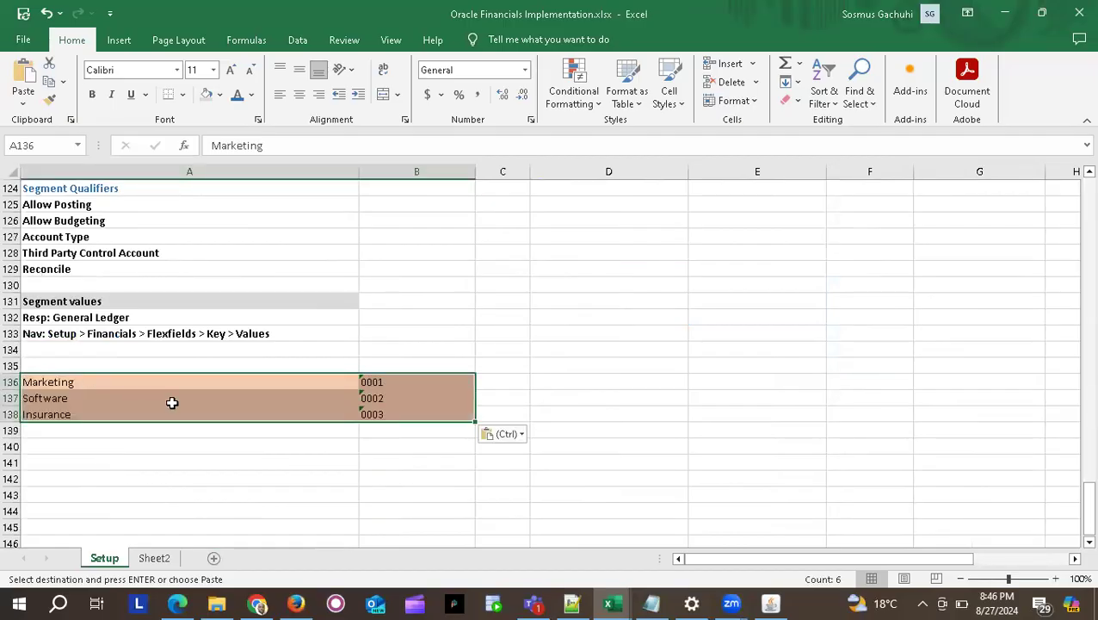
# Enter the heading Company in cell A135, above the pasted company rows.
pyautogui.click(83, 366)
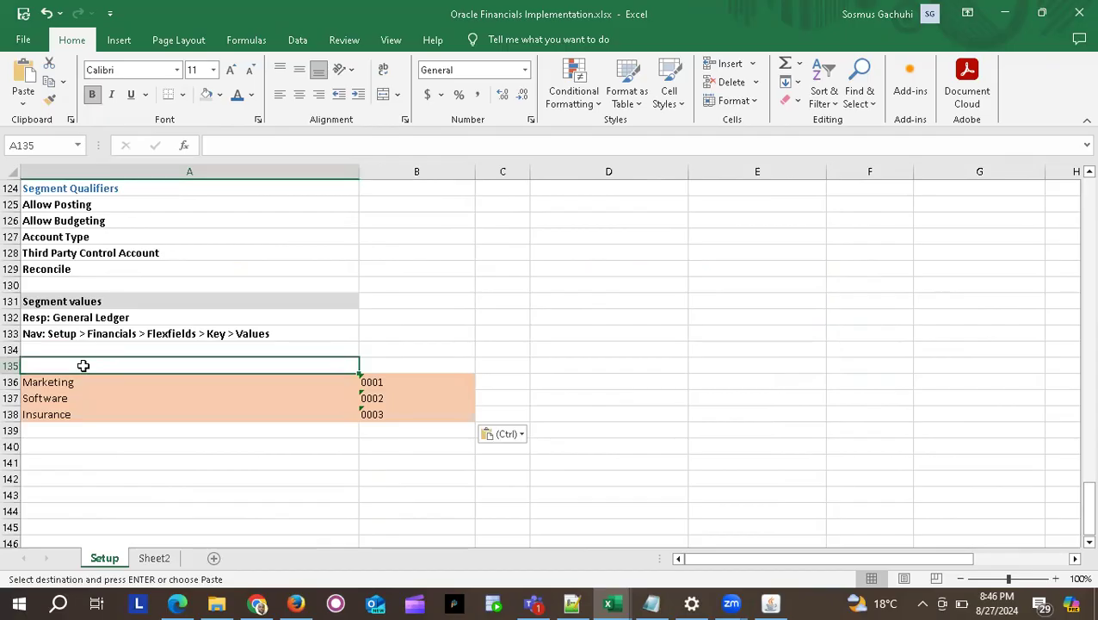
pyautogui.write('Co')
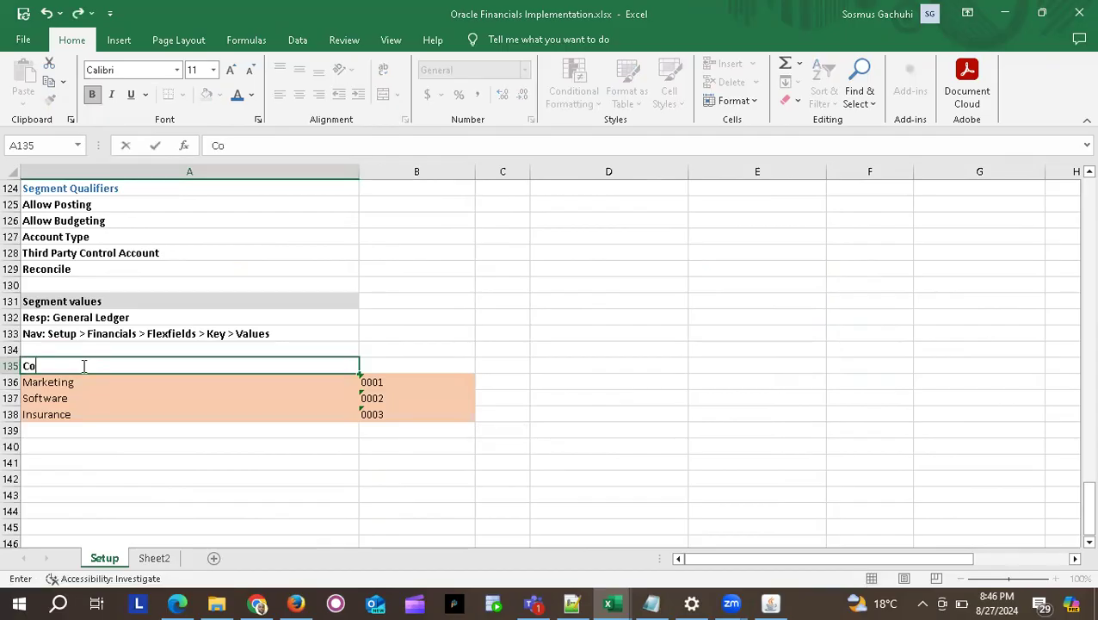
pyautogui.write('mpany')
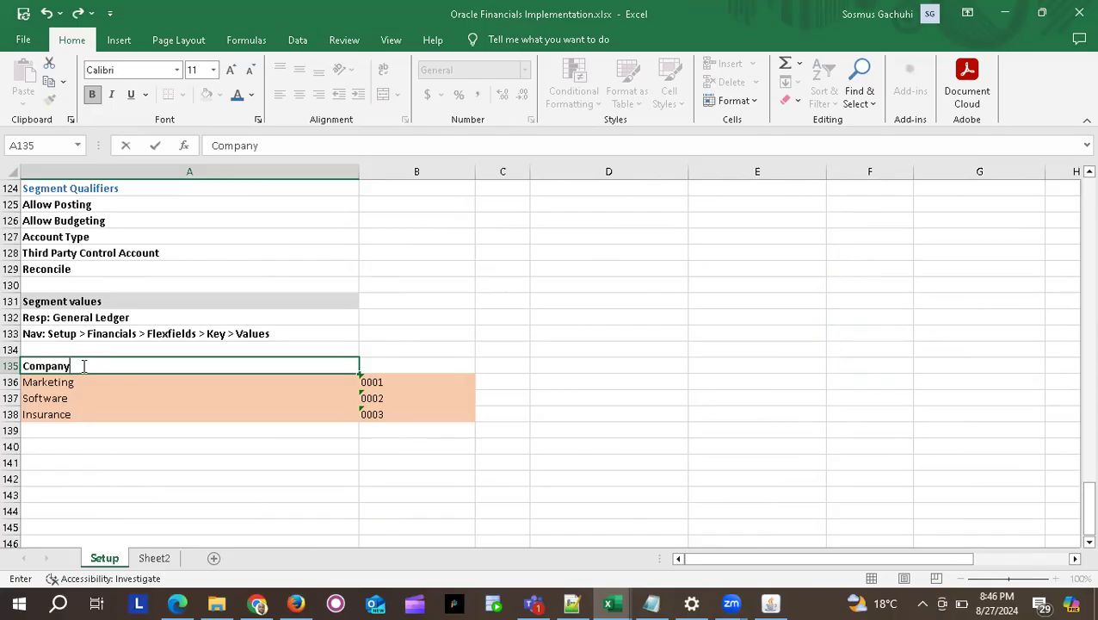
pyautogui.press('Return')
# Copy the full Companies, Departments/Cost Centers, Accounts and Project table, B52:I59, from the Introduction workbook into the Setup sheet at A136.
pyautogui.hotkey('alt', 'Tab')
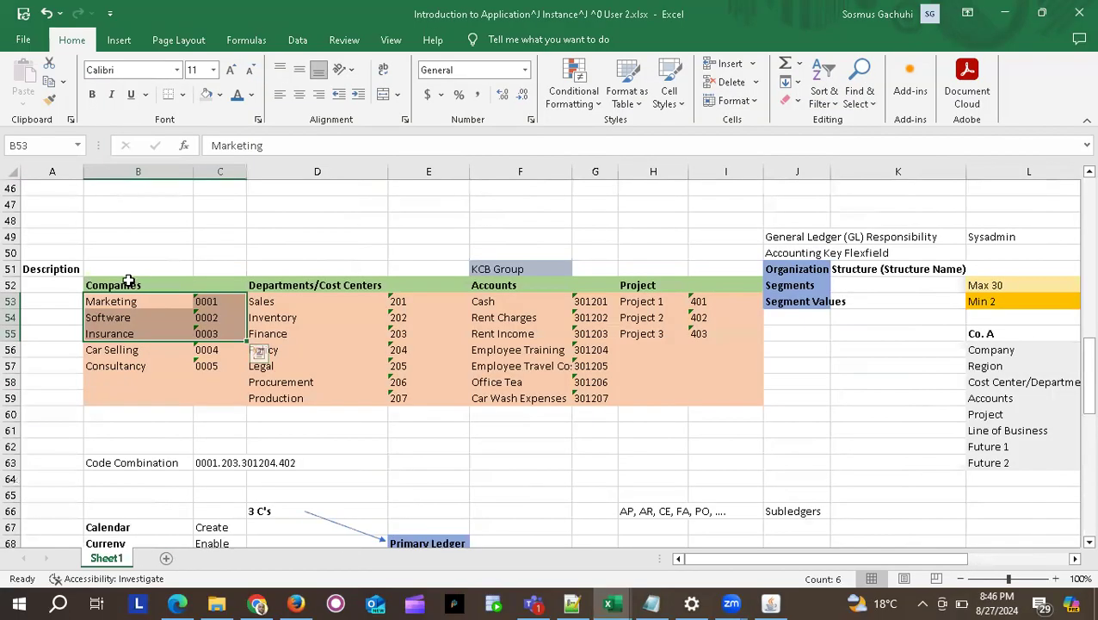
pyautogui.moveTo(159, 285); pyautogui.dragTo(707, 390)
pyautogui.hotkey('ctrl', 'c')
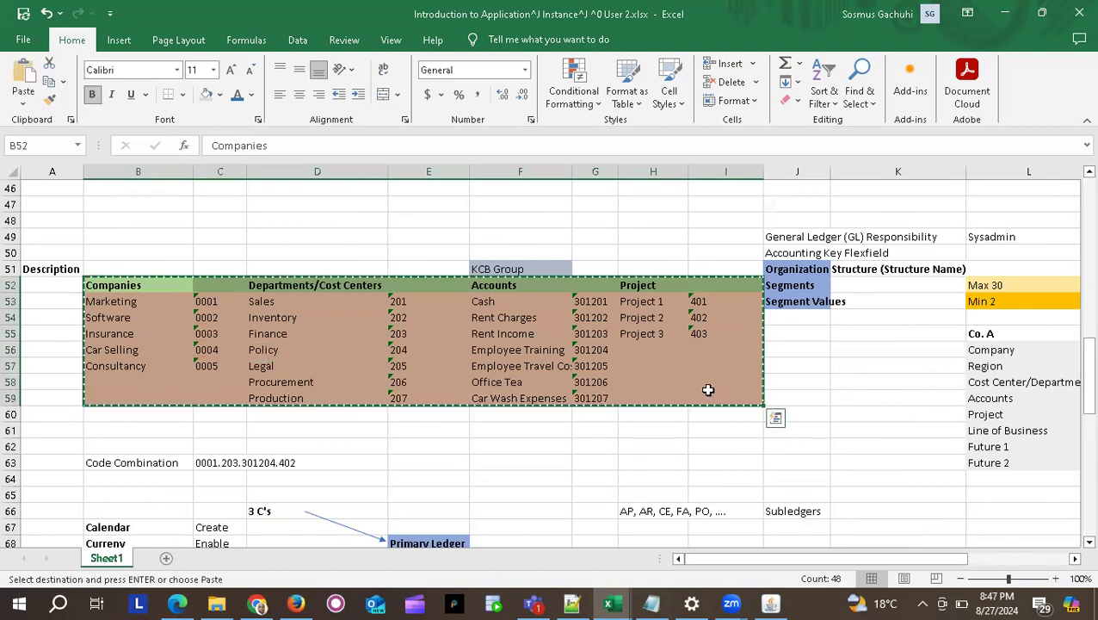
pyautogui.hotkey('alt', 'Tab')
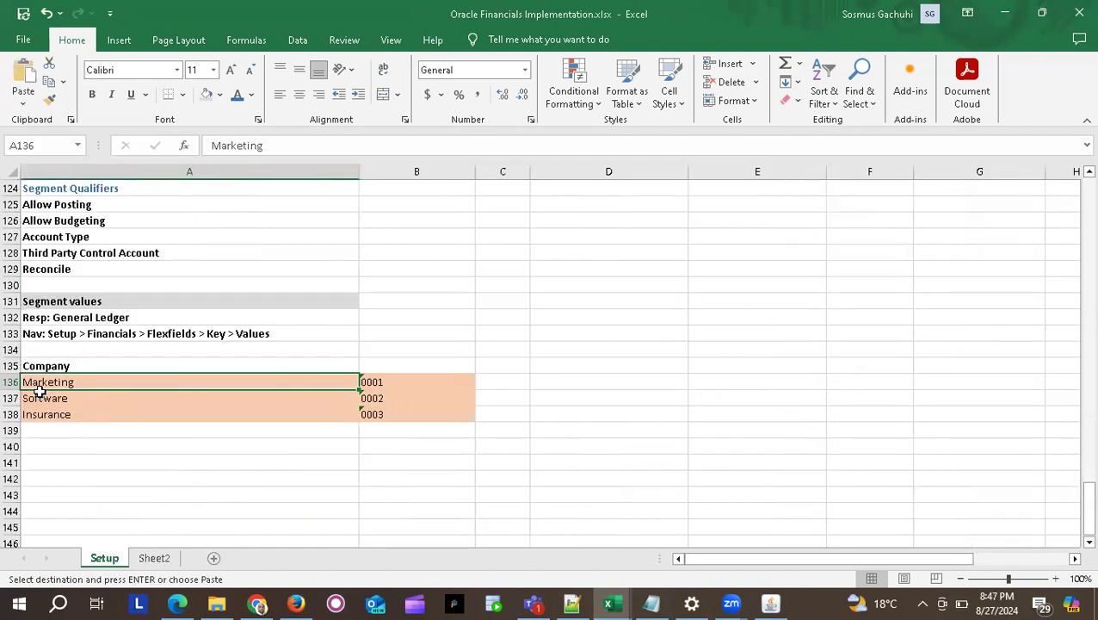
pyautogui.hotkey('ctrl', 'v')
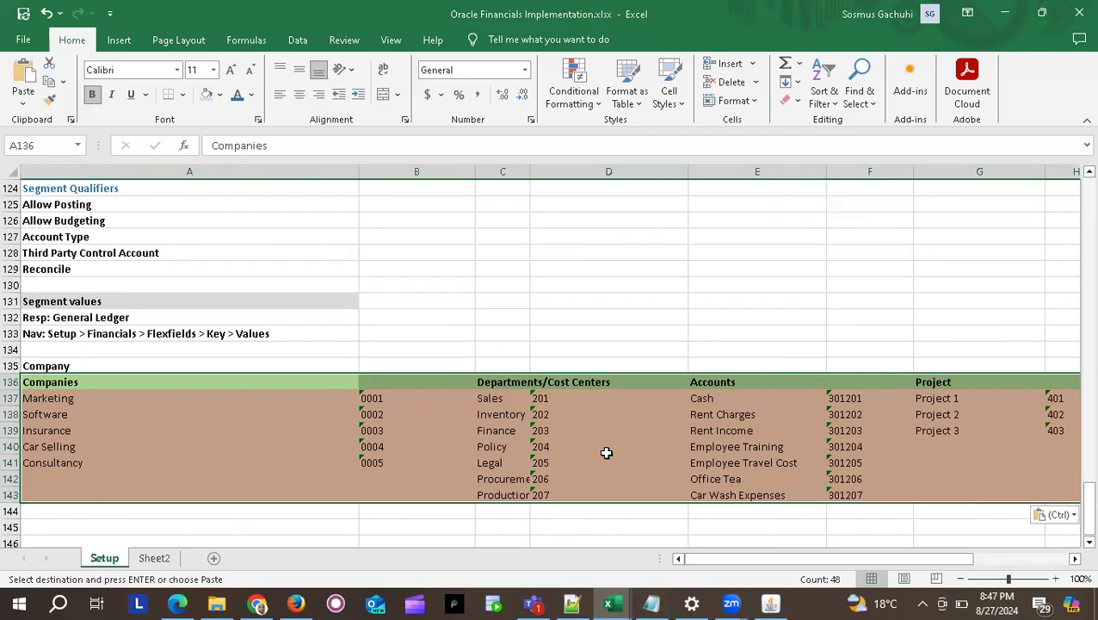
# Narrow columns B, D, F, G and H so the pasted segment values table fits more compactly.
pyautogui.moveTo(475, 171); pyautogui.dragTo(395, 176)
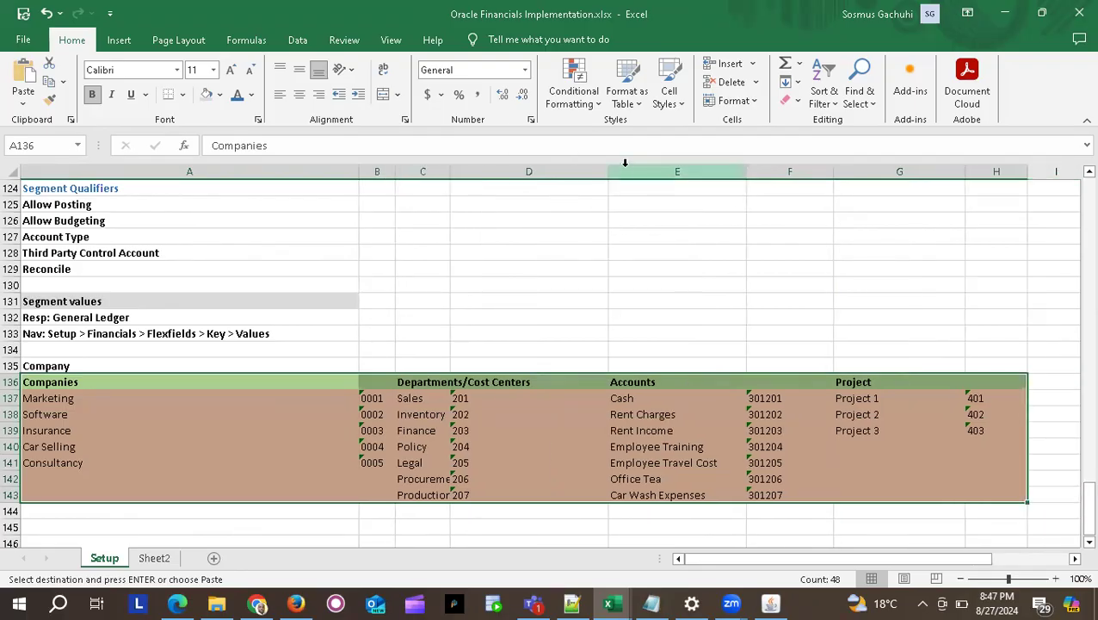
pyautogui.moveTo(608, 171); pyautogui.dragTo(510, 177)
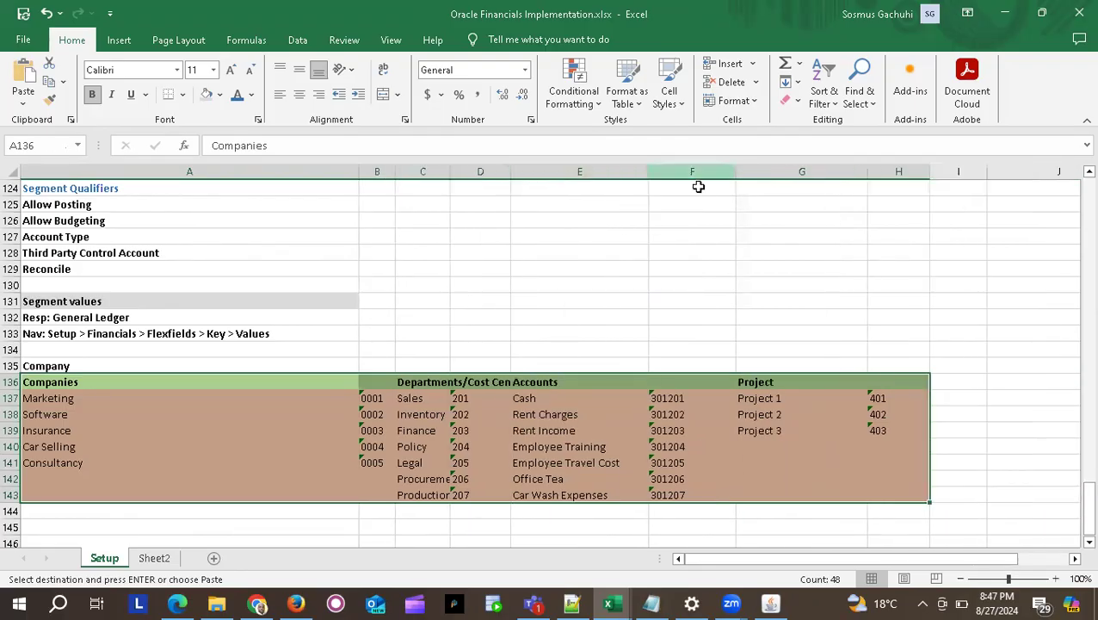
pyautogui.moveTo(735, 172); pyautogui.dragTo(701, 174)
pyautogui.moveTo(832, 170); pyautogui.dragTo(767, 179)
pyautogui.moveTo(832, 172); pyautogui.dragTo(801, 174)
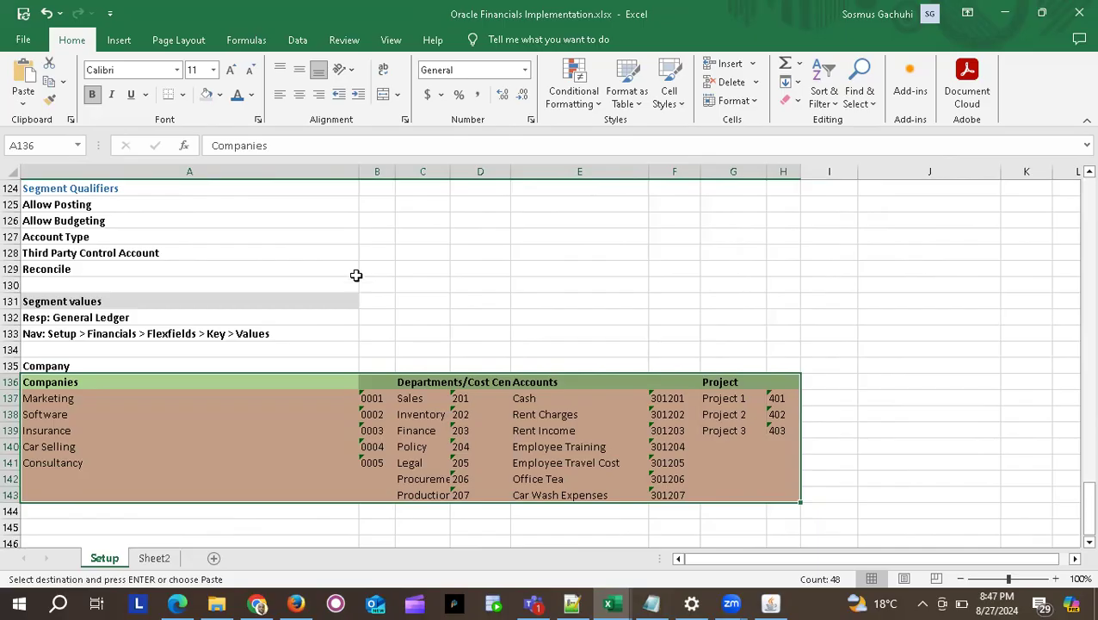
pyautogui.click(120, 429)
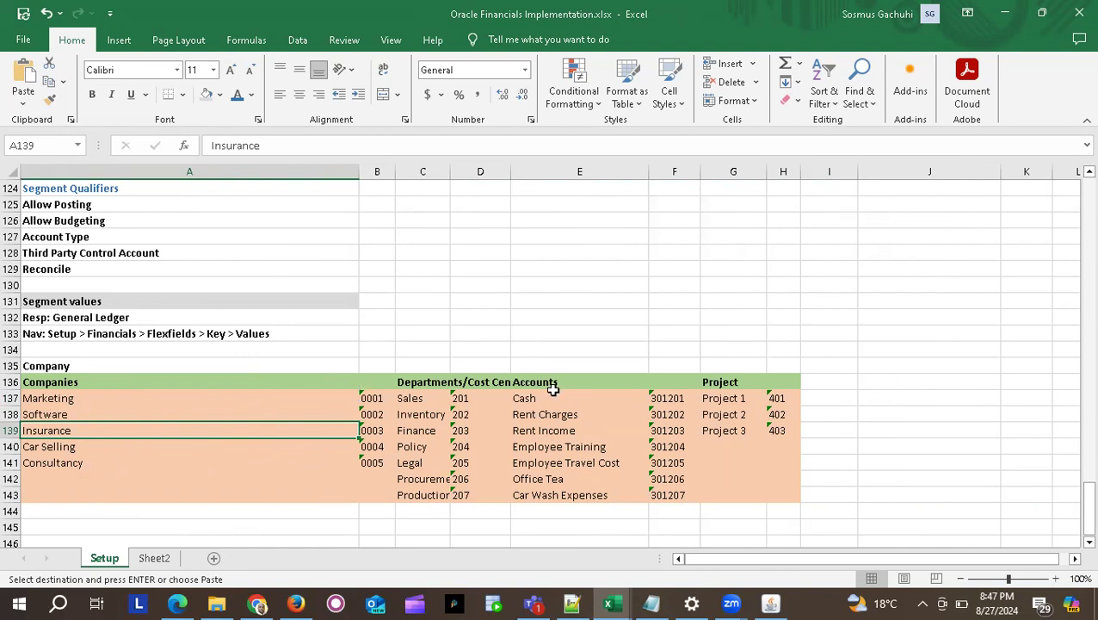
# Review the pasted table's headings and widen column D so the Departments/Cost Centers heading fits.
pyautogui.scroll(-3, 576, 256)
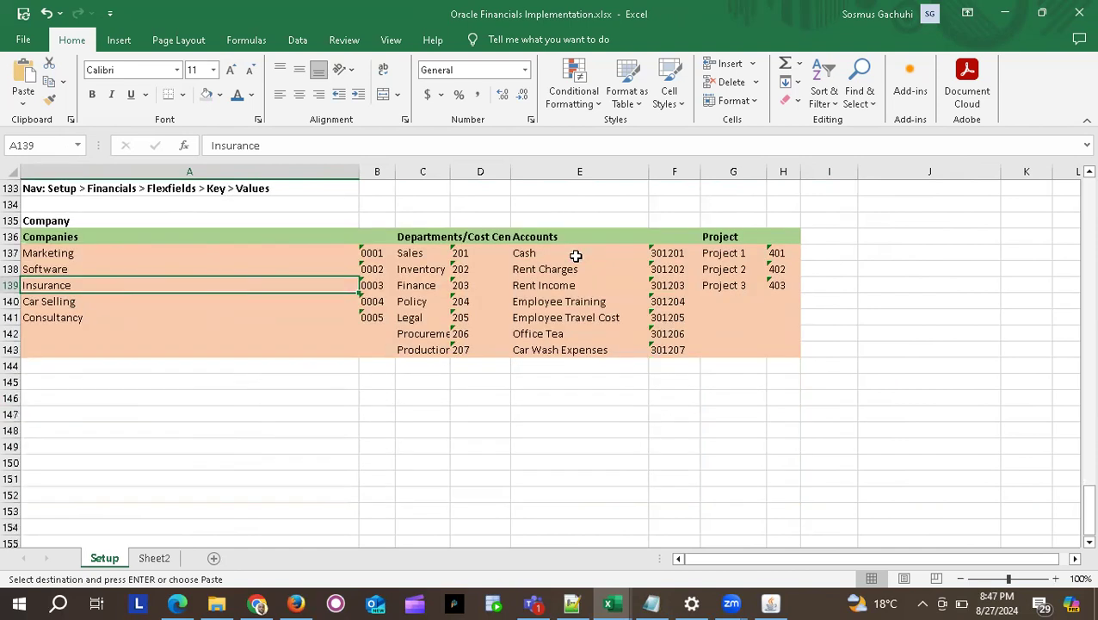
pyautogui.scroll(1, 576, 255)
pyautogui.click(106, 282)
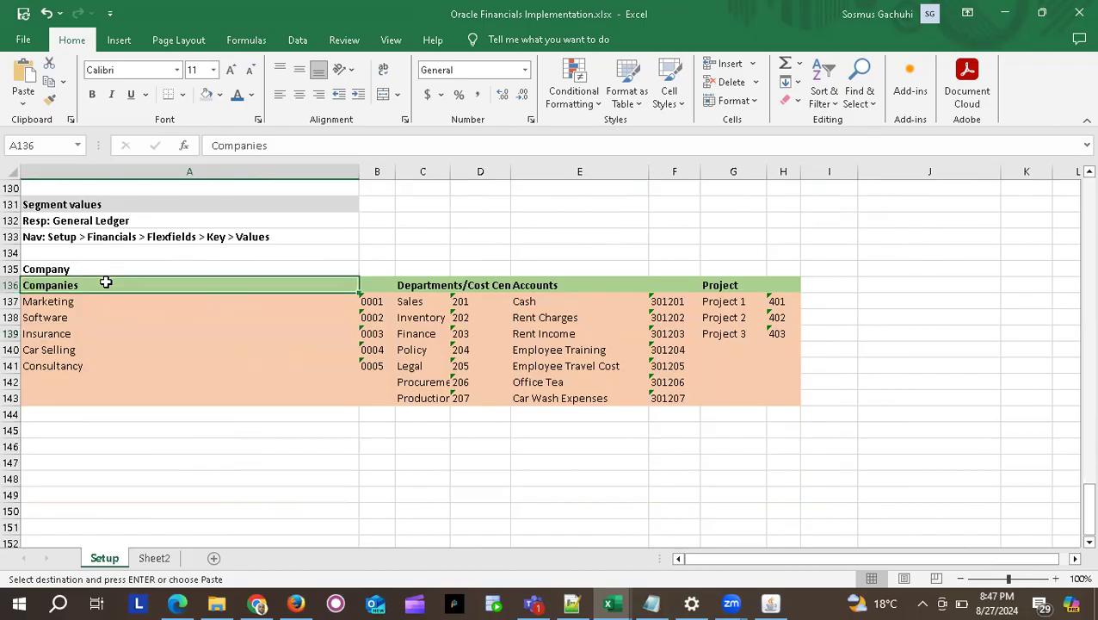
pyautogui.click(436, 287)
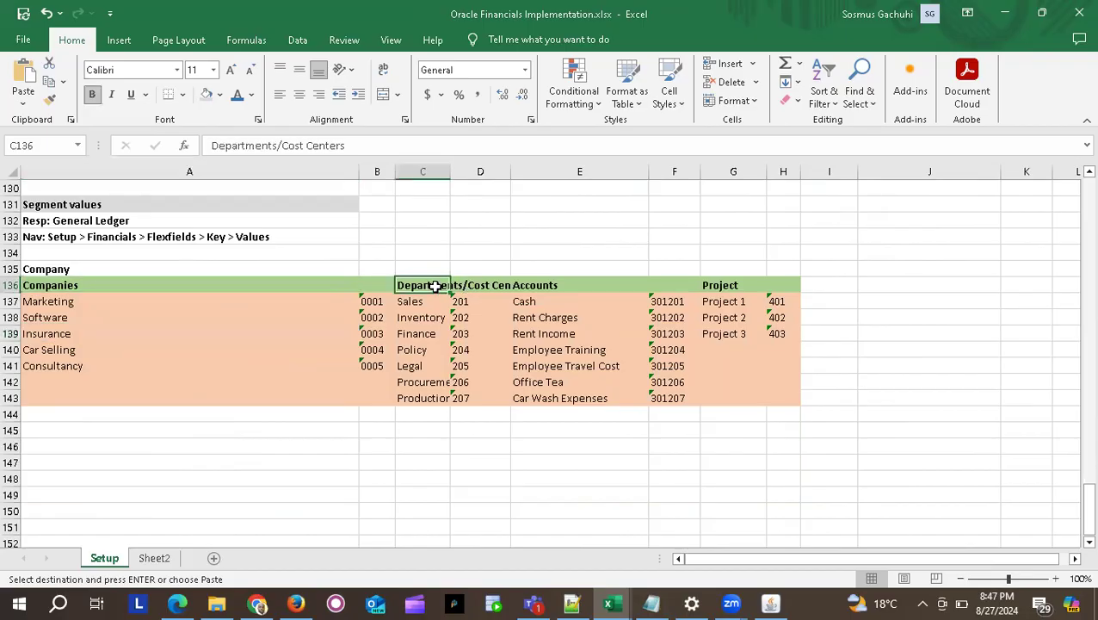
pyautogui.click(532, 286)
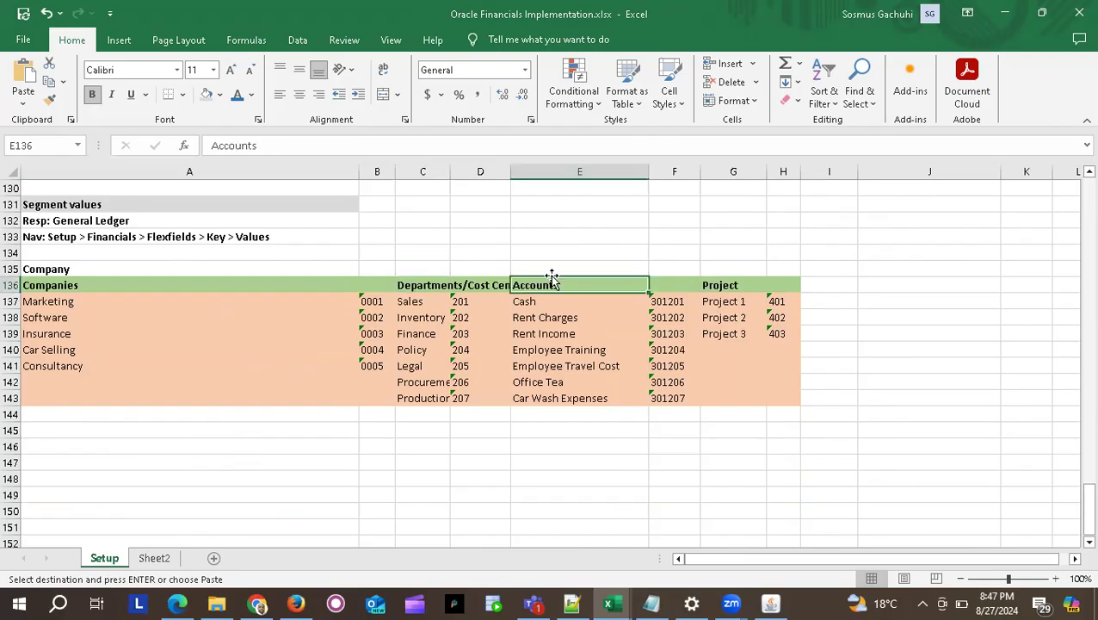
pyautogui.moveTo(511, 164); pyautogui.dragTo(631, 164)
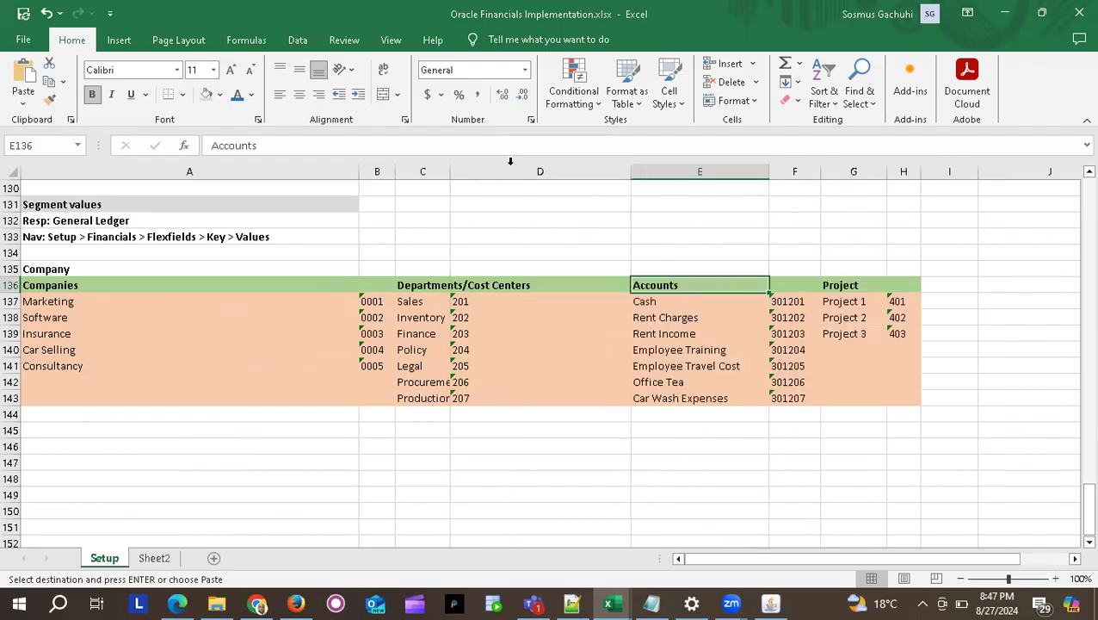
# Add the headings F1 in I136 and F2 in J136, beside the Project columns.
pyautogui.click(843, 287)
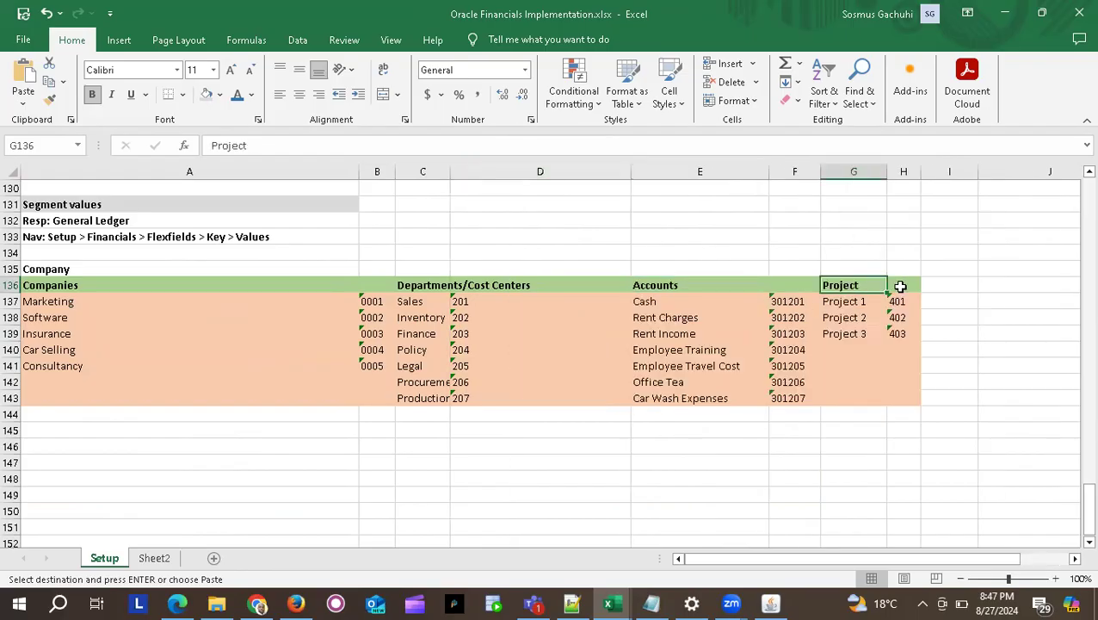
pyautogui.click(942, 282)
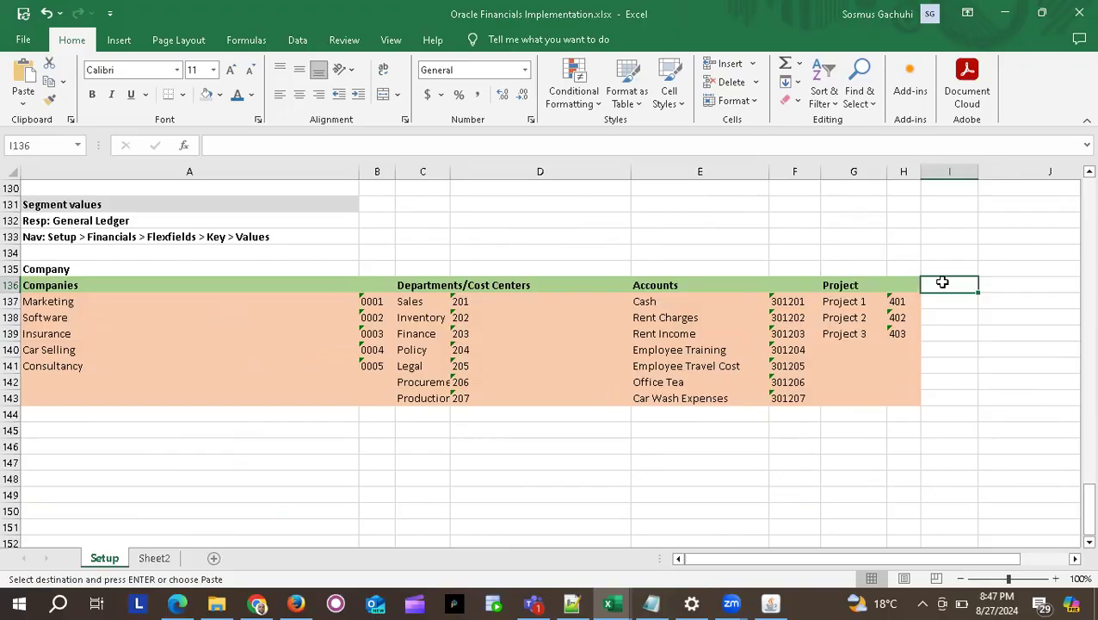
pyautogui.write('F1')
pyautogui.press('Tab')
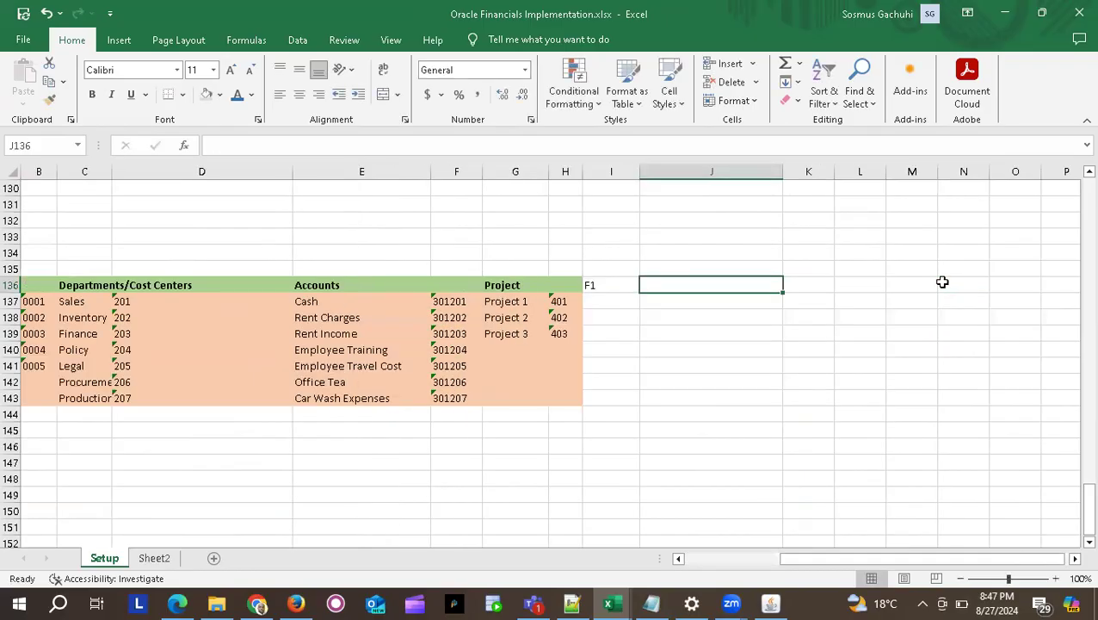
pyautogui.write('F2')
pyautogui.press('Return')
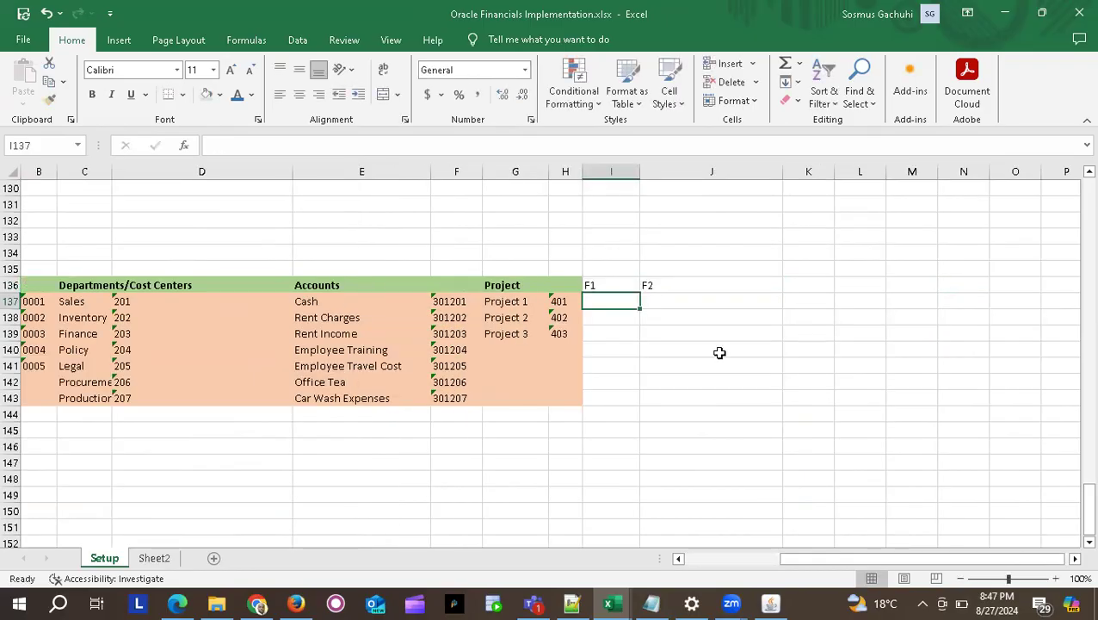
pyautogui.hscroll(-2, 621, 372)
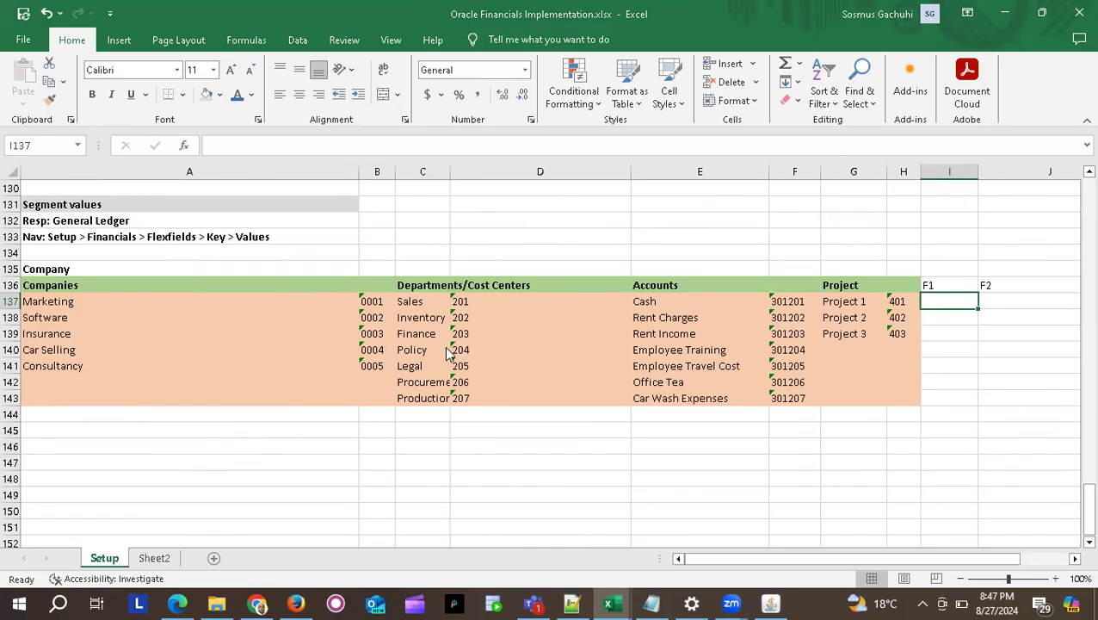
# Switch to the Segment Values form in Oracle Applications, checking the Marketing company's code in the Setup sheet.
pyautogui.hotkey('alt', 'Tab')
pyautogui.hotkey('alt', 'Tab')
pyautogui.hotkey('alt', 'Tab')
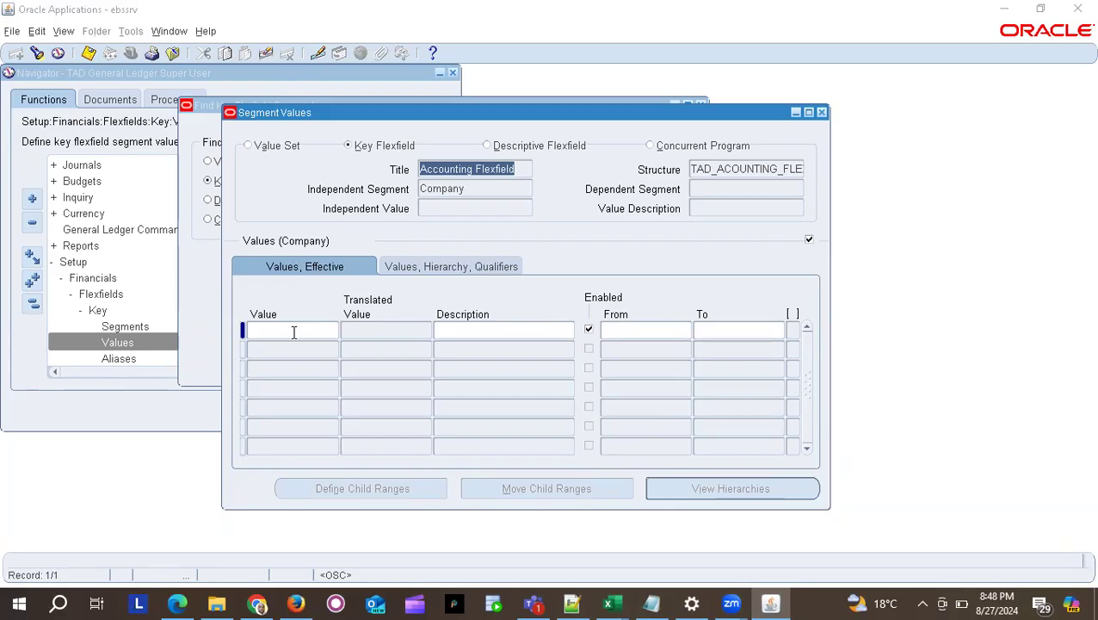
pyautogui.hotkey('alt', 'Tab')
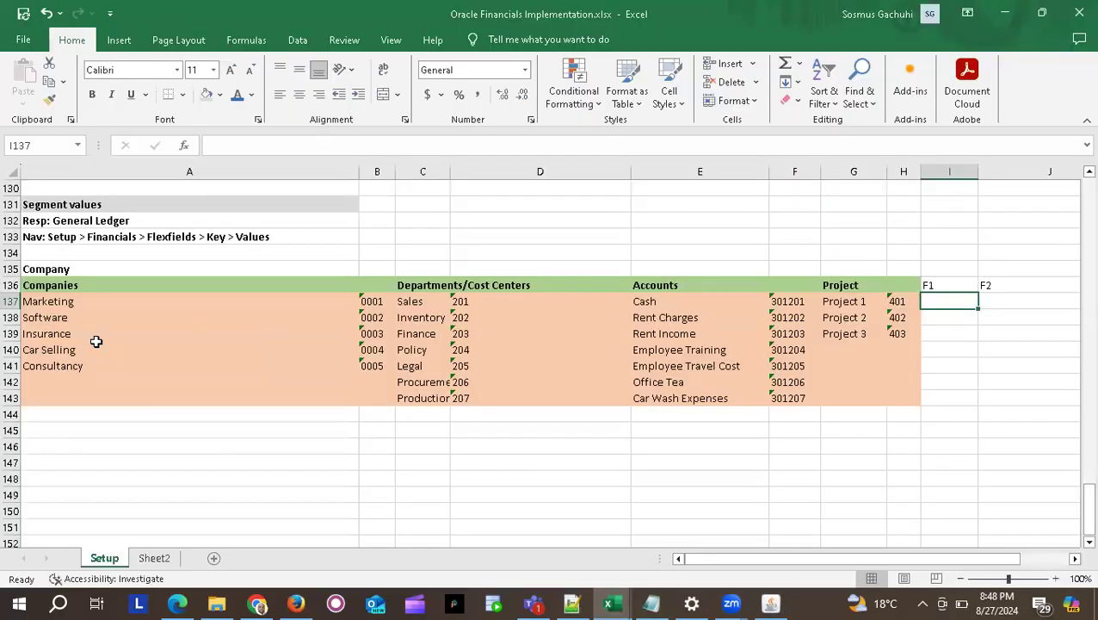
pyautogui.click(373, 301)
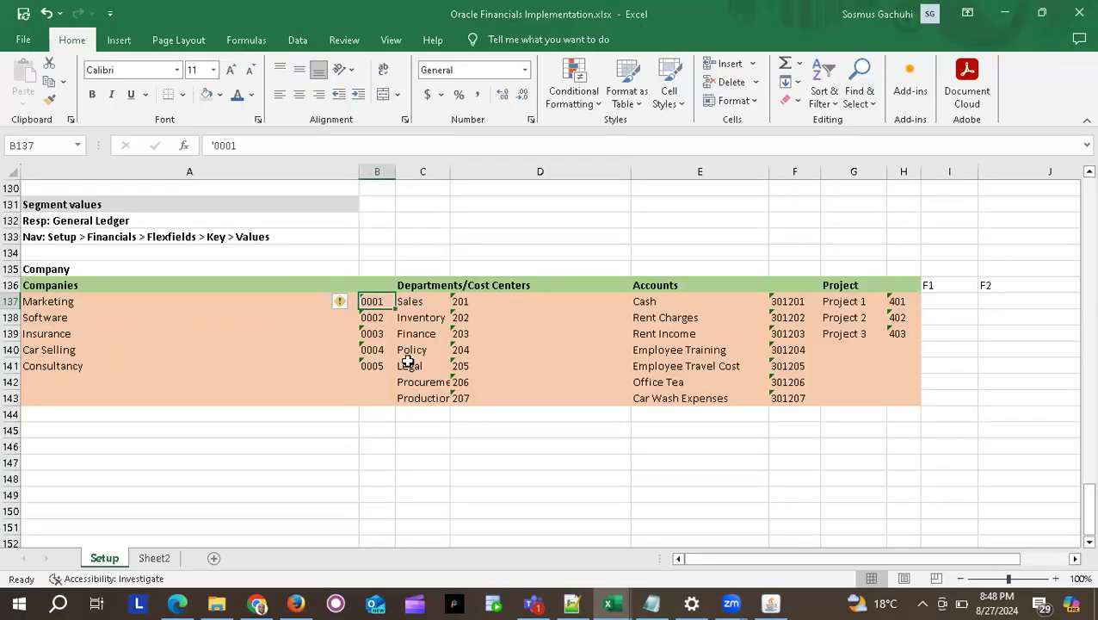
pyautogui.hotkey('alt', 'Tab')
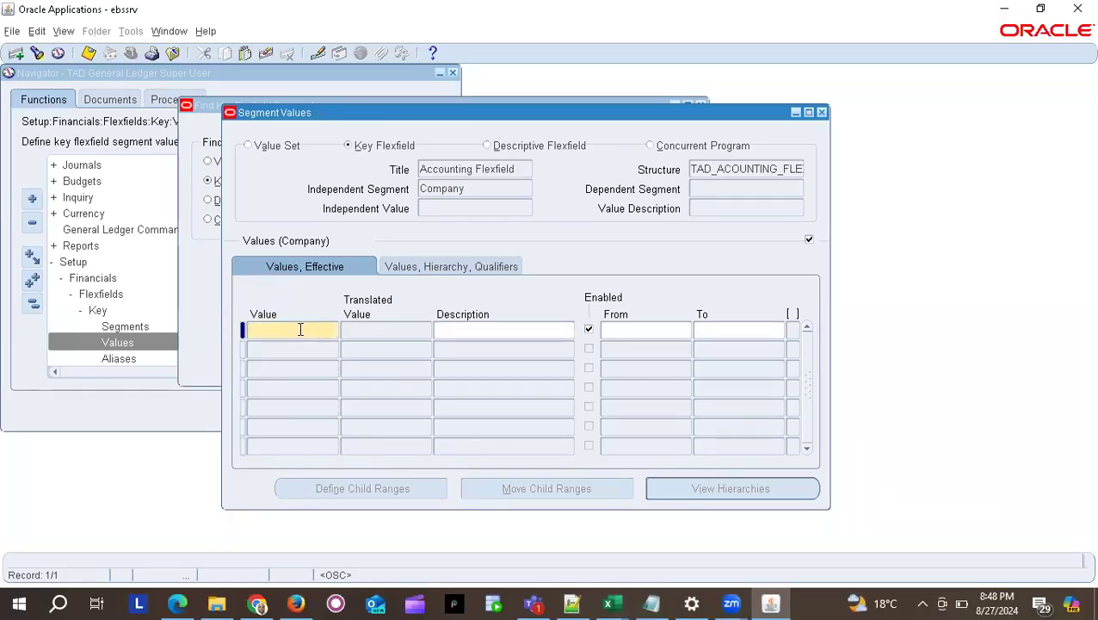
# Try to step from Company to another independent segment in Segment Values, and return to the Find Key Flexfield Segment form.
pyautogui.click(466, 188)
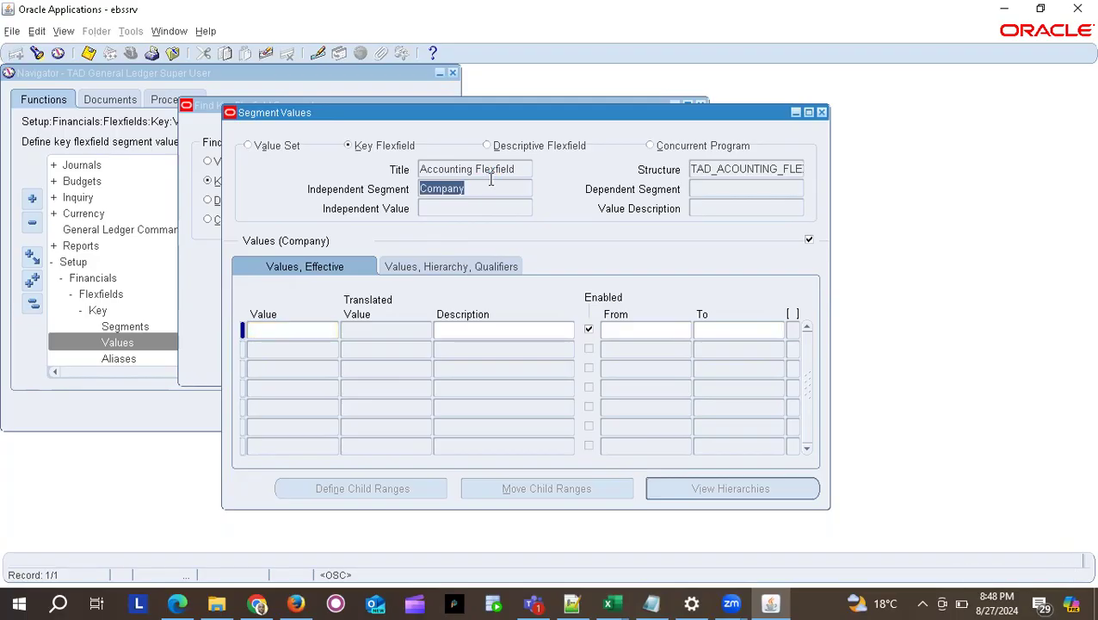
pyautogui.press('Down')
pyautogui.press('Up')
pyautogui.press('Down')
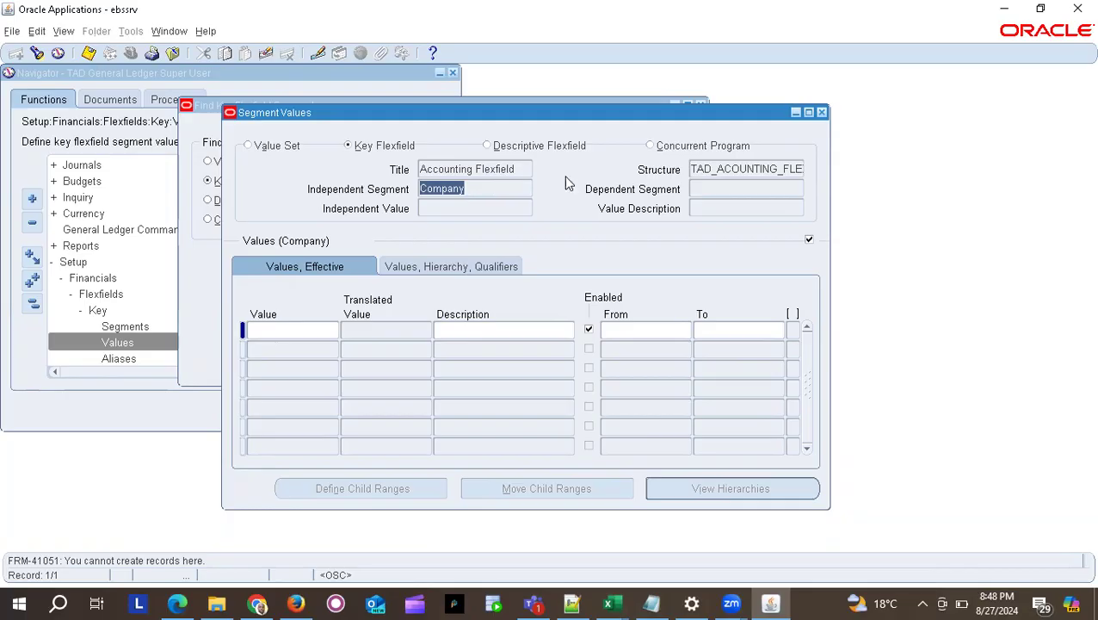
pyautogui.click(196, 261)
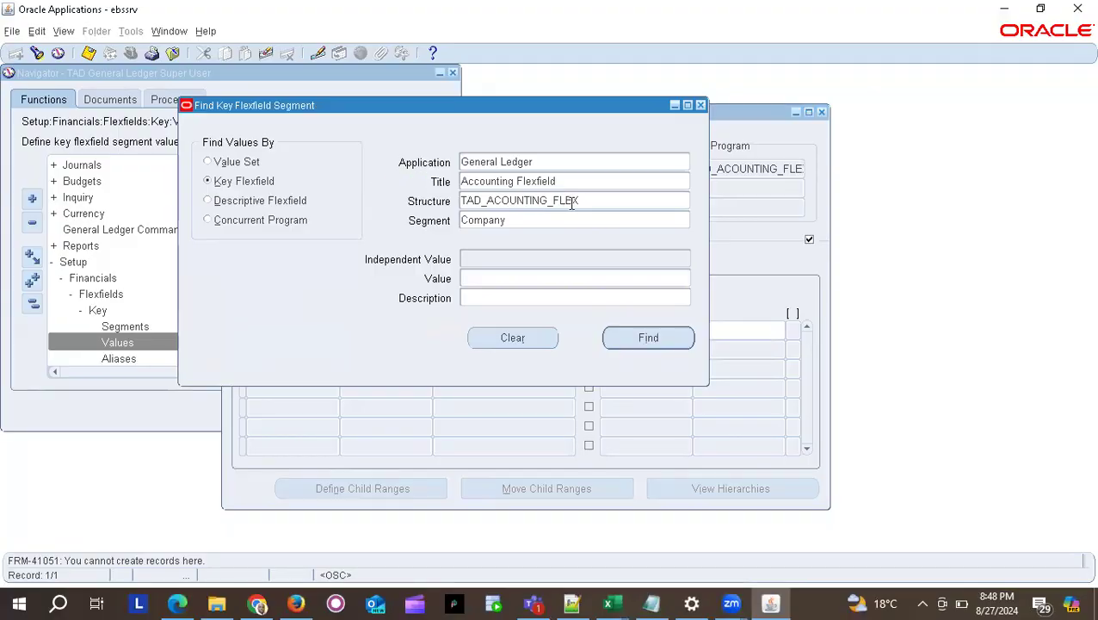
# Clear the Segment criterion in Find Key Flexfield Segment and reopen Segment Values for the TAD_ACOUNTING_FLEX structure.
pyautogui.click(516, 221)
pyautogui.press('BackSpace')
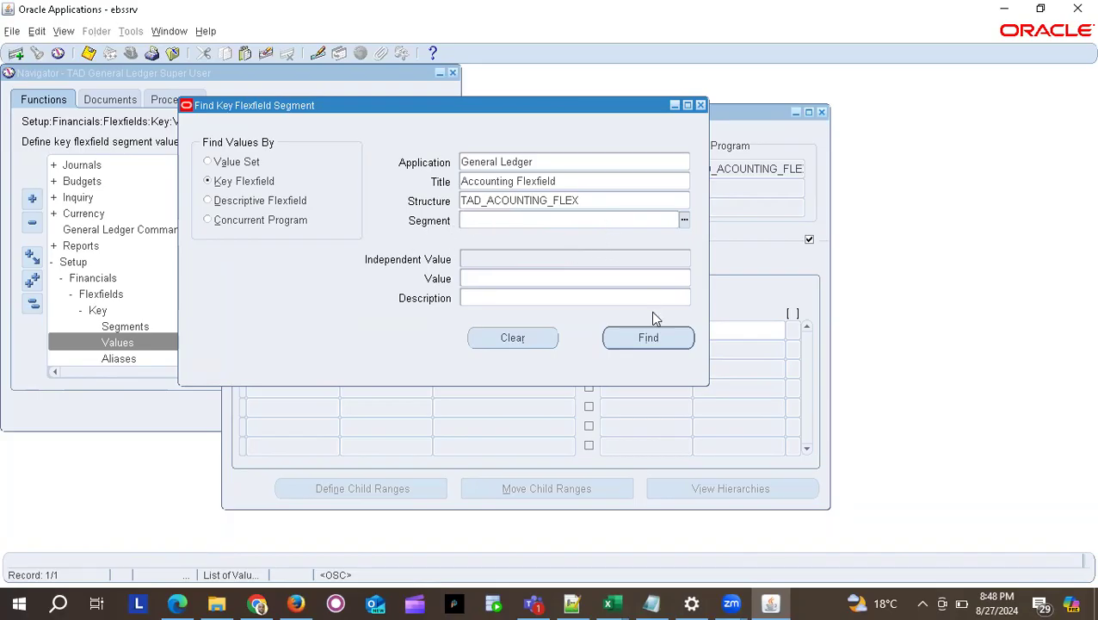
pyautogui.click(649, 339)
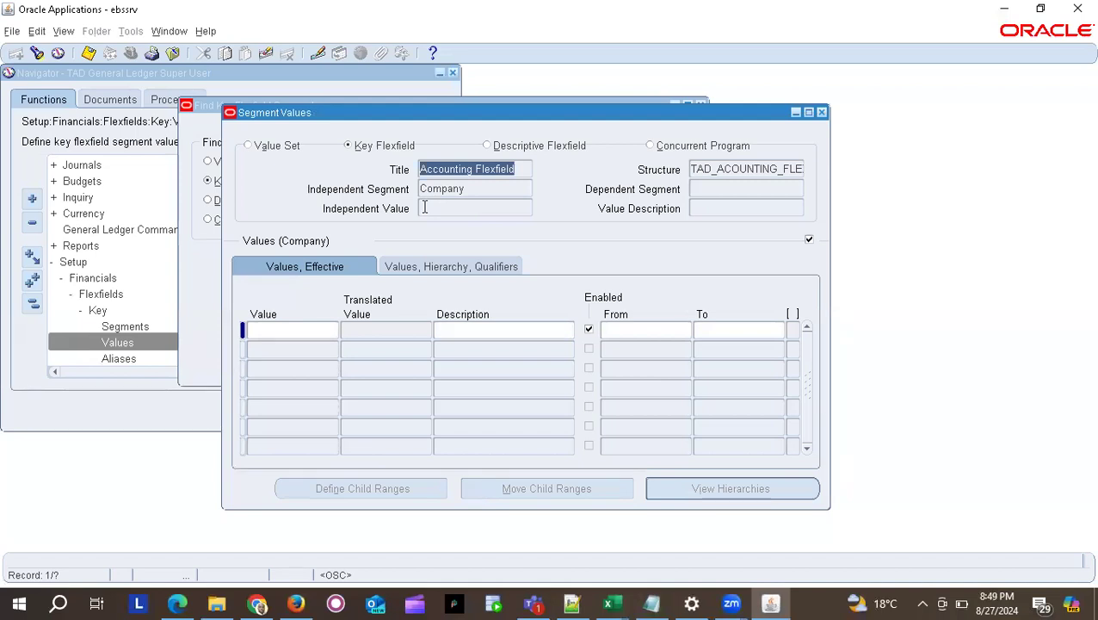
pyautogui.click(193, 267)
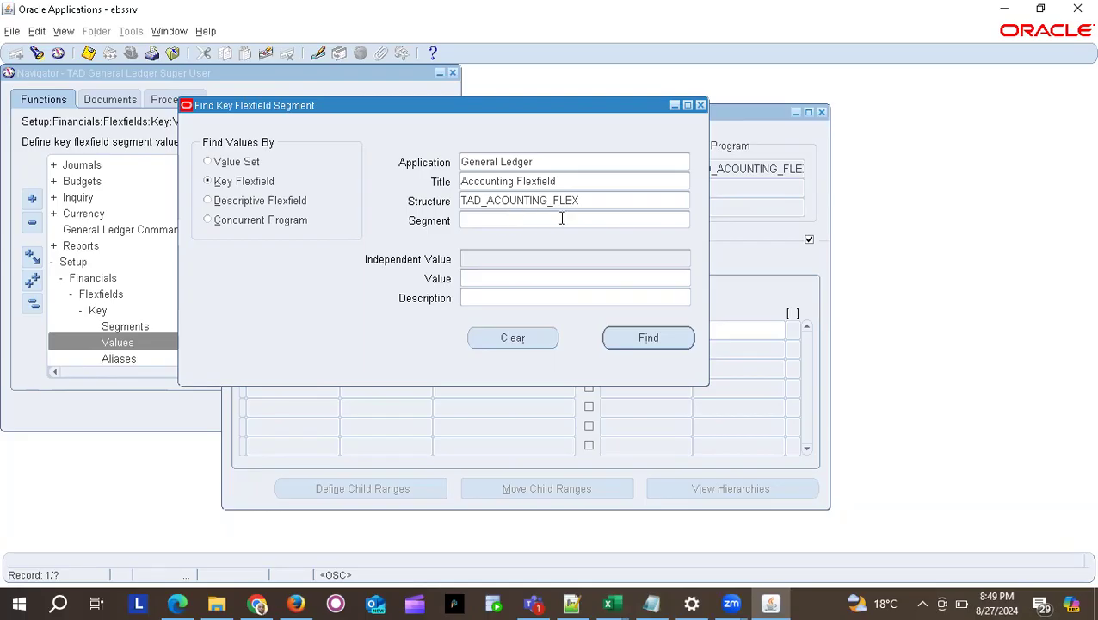
pyautogui.press('Return')
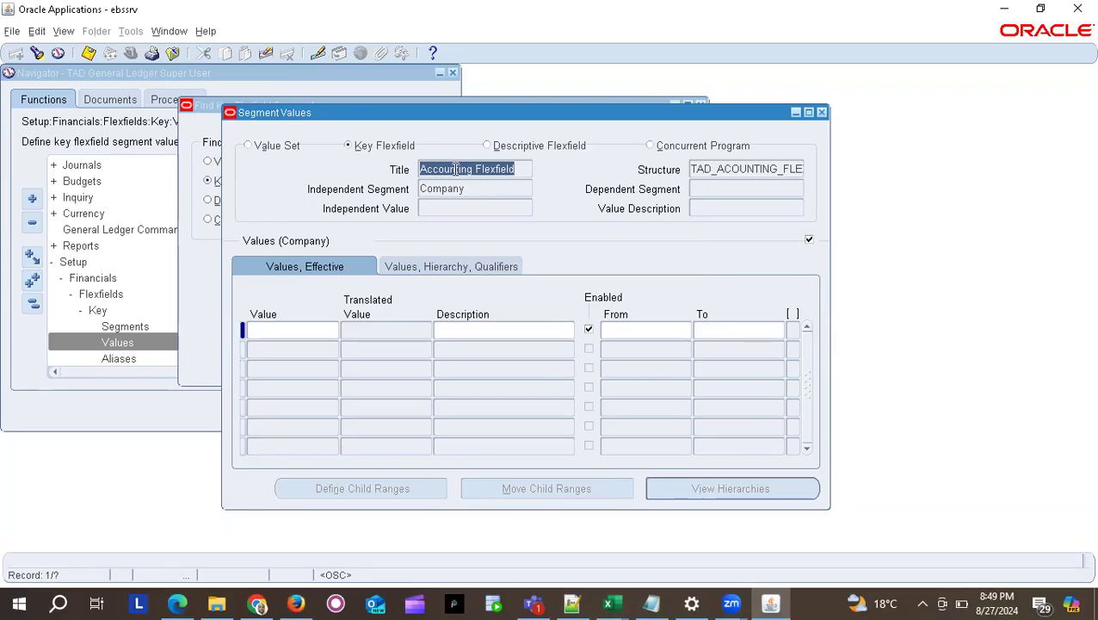
# Try to move back and forth through the segment records from the Accounting Flexfield title in Segment Values.
pyautogui.press('Down')
pyautogui.press('Down')
pyautogui.press('Down')
pyautogui.press('Down')
pyautogui.press('Up')
pyautogui.press('Up')
pyautogui.press('Up')
pyautogui.press('Down')
pyautogui.press('Down')
pyautogui.press('Up')
pyautogui.press('Down')
pyautogui.press('Down')
pyautogui.press('Up')
pyautogui.press('Down')
pyautogui.press('Up')
pyautogui.press('Up')
pyautogui.press('Up')
pyautogui.press('Down')
pyautogui.press('Up')
pyautogui.press('Up')
# Ready the first Company value row for entry and look up the Marketing company in the Setup sheet.
pyautogui.click(287, 332)
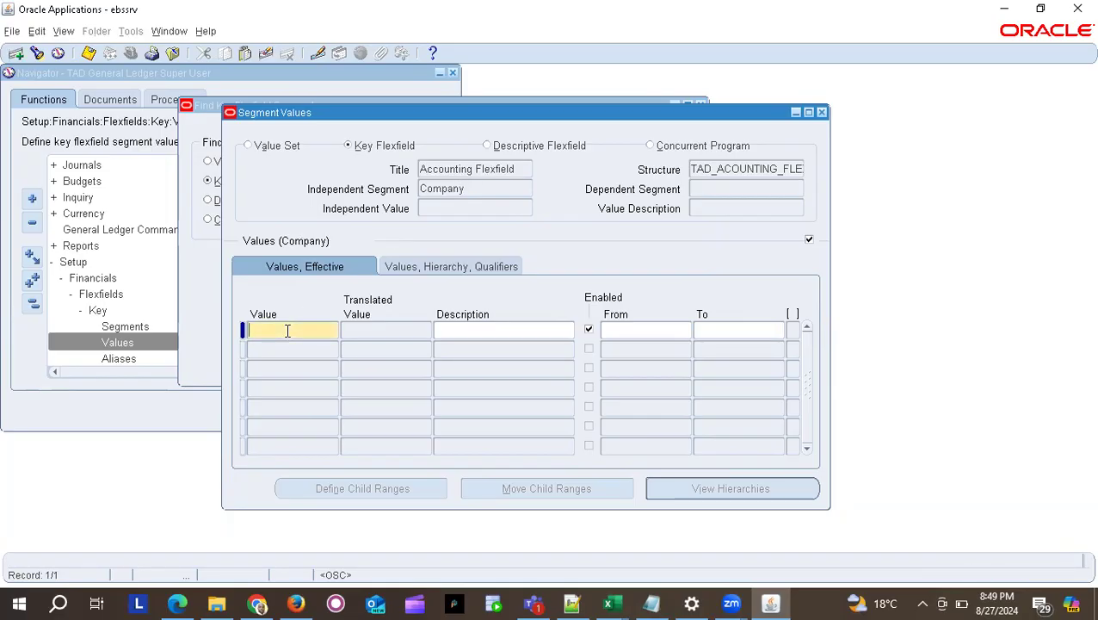
pyautogui.hotkey('alt', 'Tab')
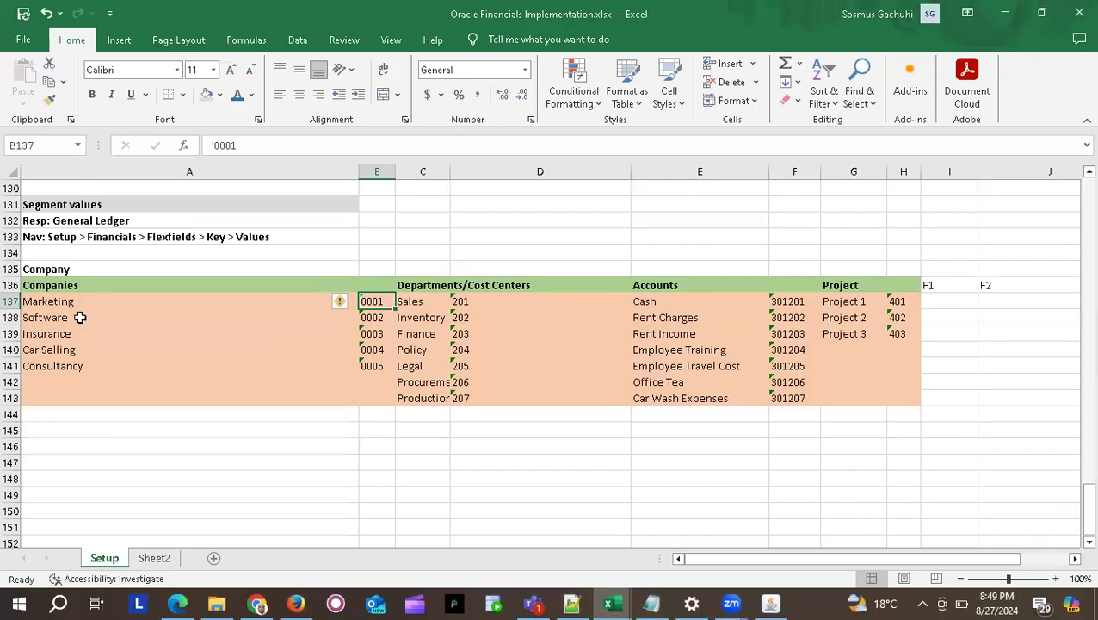
pyautogui.click(53, 301)
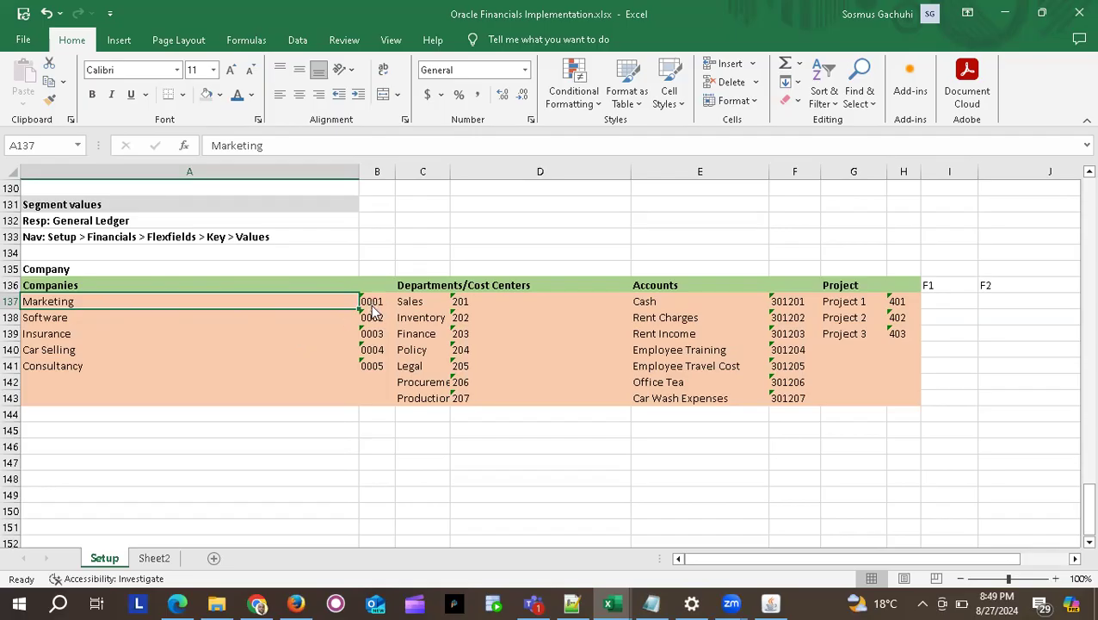
pyautogui.hotkey('alt', 'Tab')
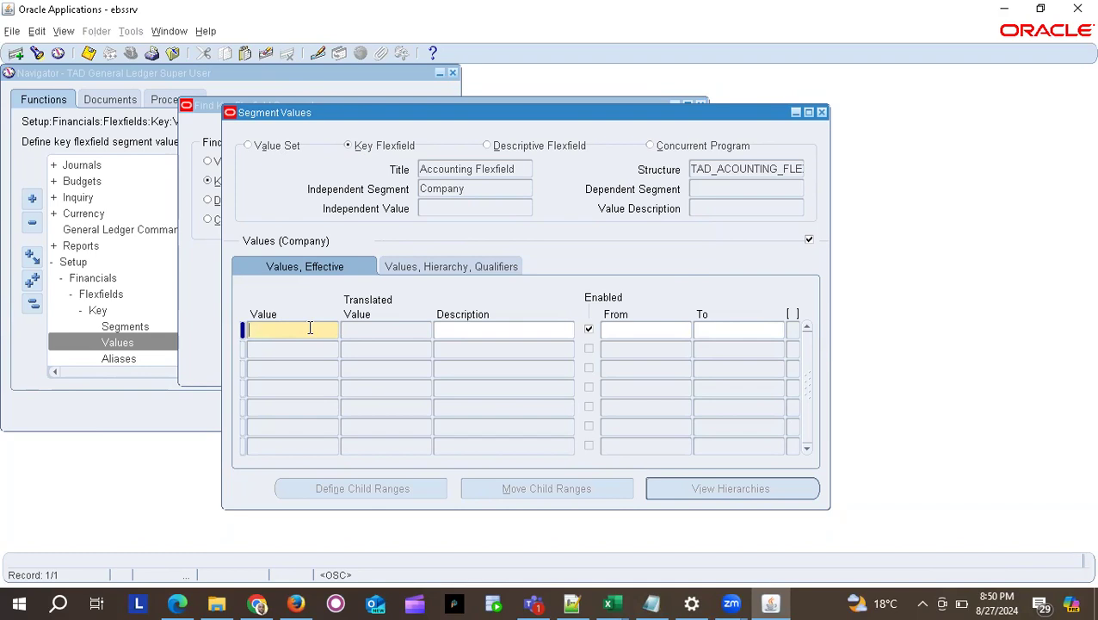
pyautogui.hotkey('alt', 'Tab')
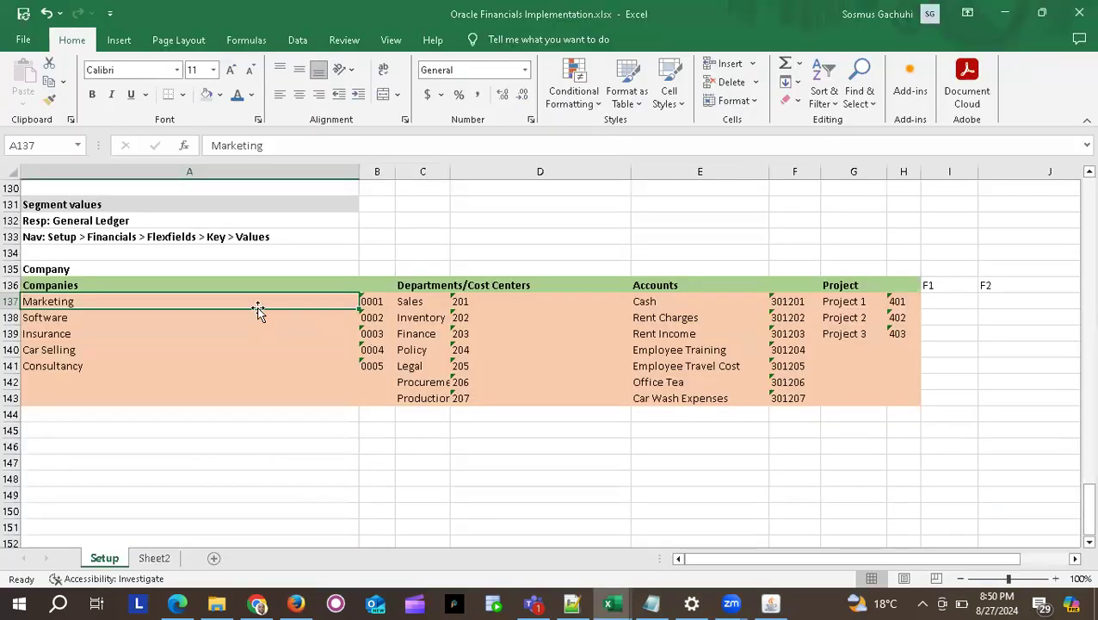
# Review the chart of accounts definition steps, the Value Sets line and the Companies list in the Setup sheet.
pyautogui.click(135, 289)
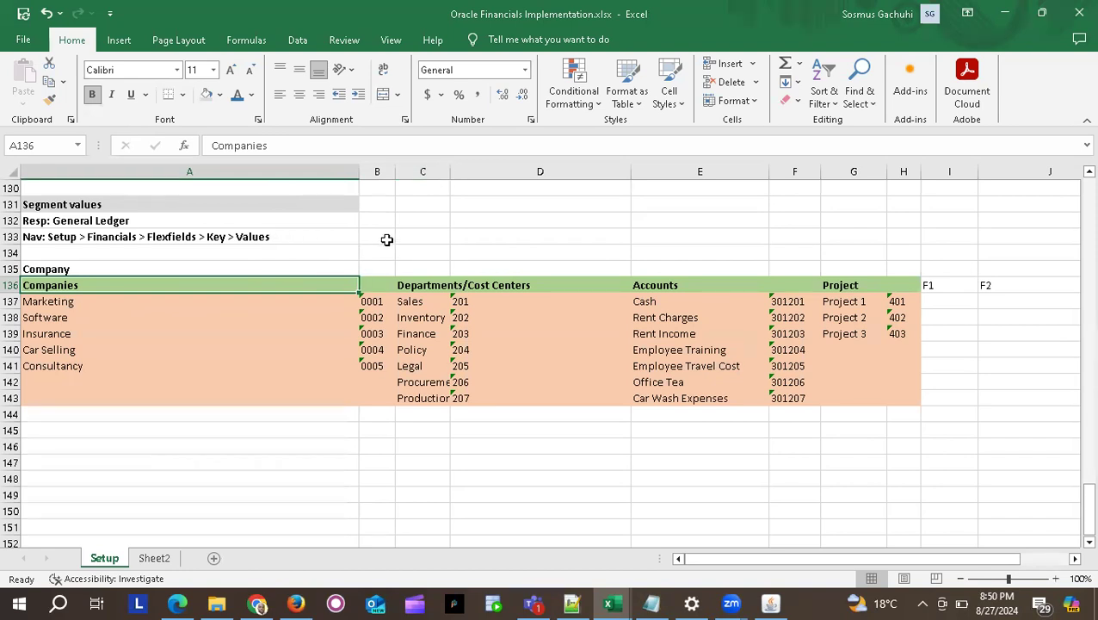
pyautogui.scroll(9, 391, 241)
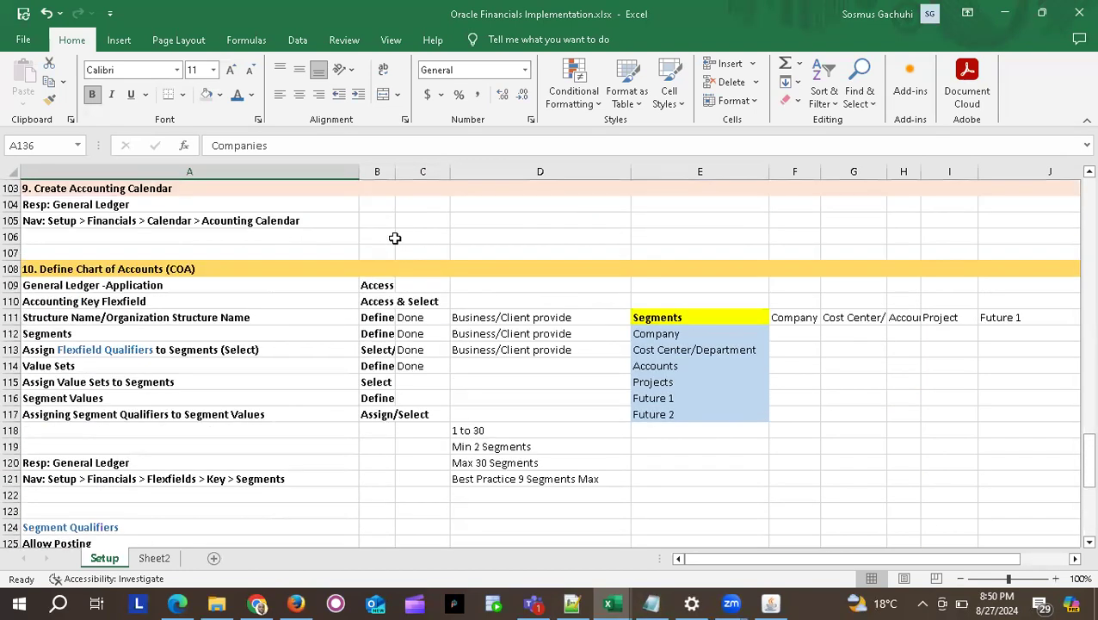
pyautogui.scroll(-8, 395, 238)
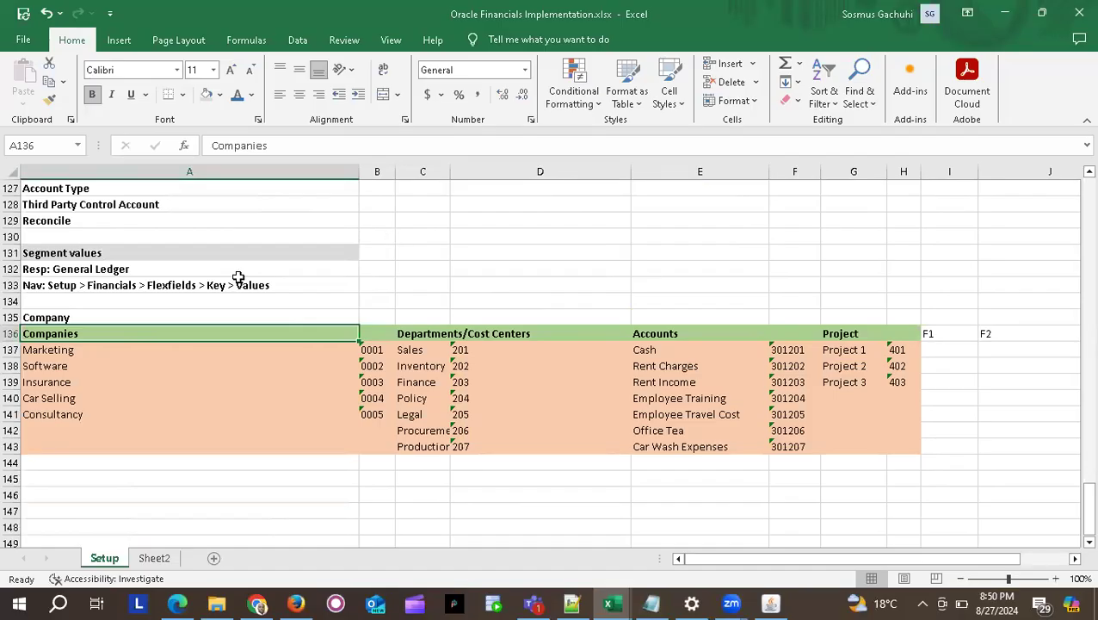
pyautogui.scroll(3, 239, 277)
pyautogui.scroll(1, 239, 276)
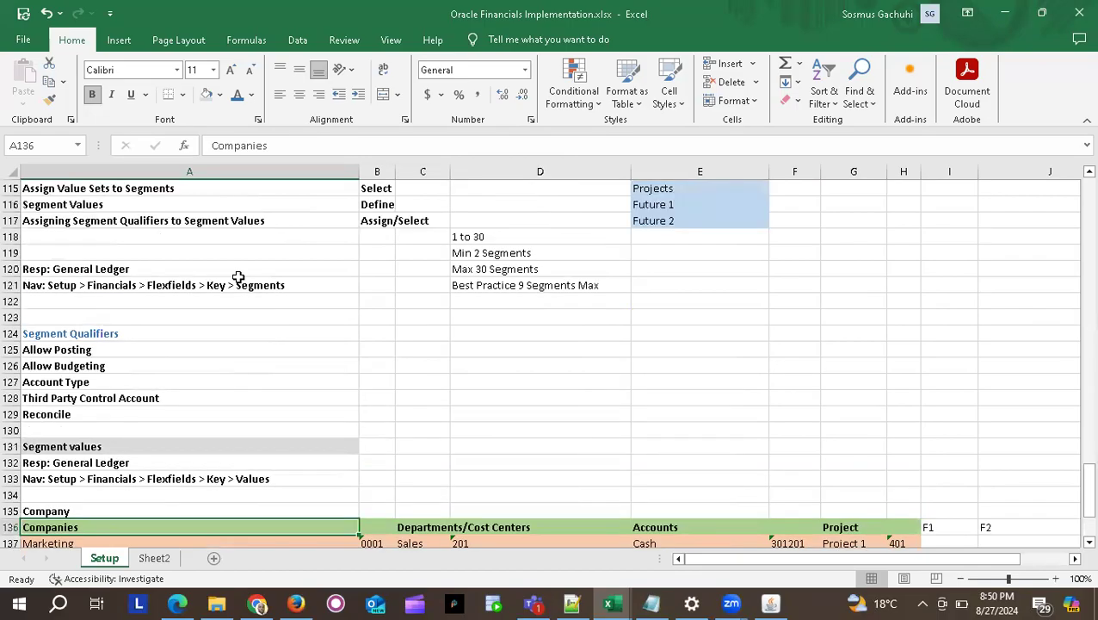
pyautogui.scroll(3, 239, 277)
pyautogui.click(112, 317)
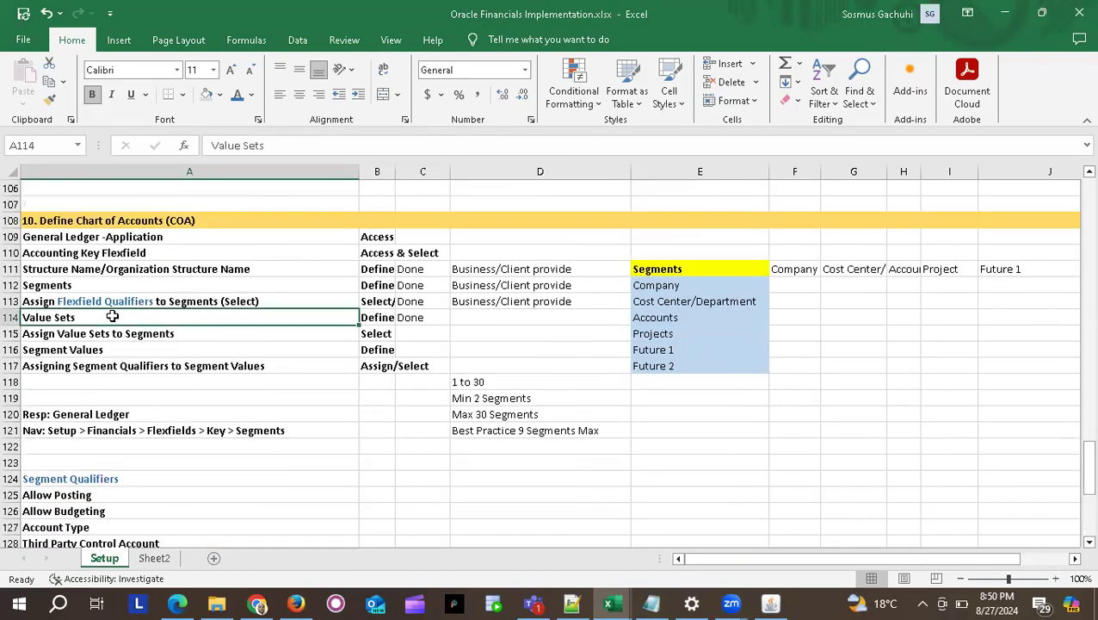
pyautogui.scroll(-5, 139, 511)
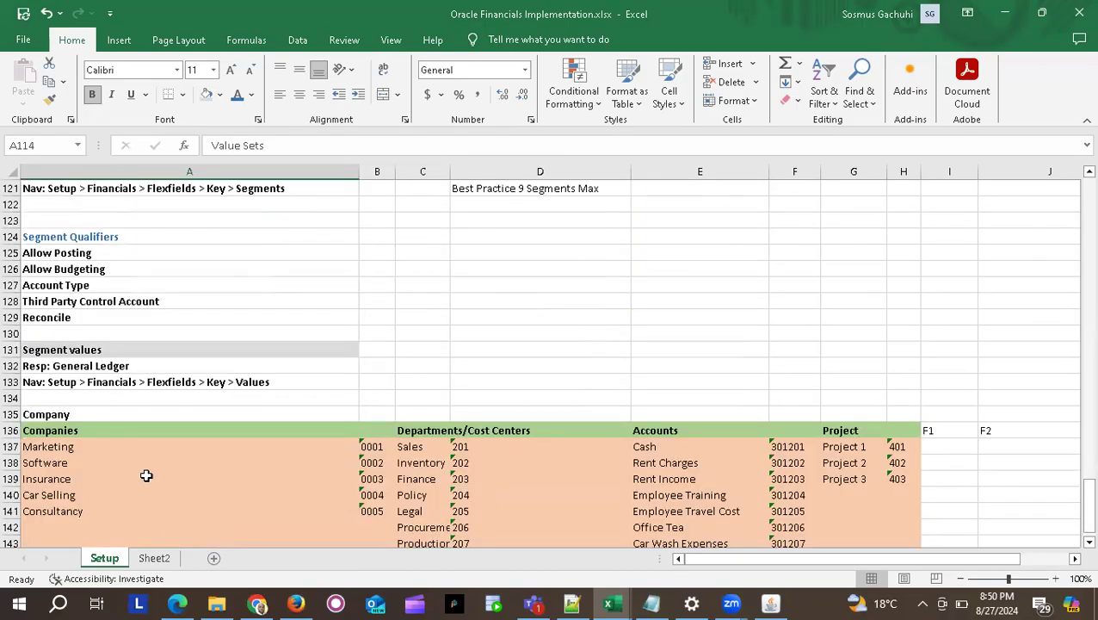
pyautogui.click(116, 431)
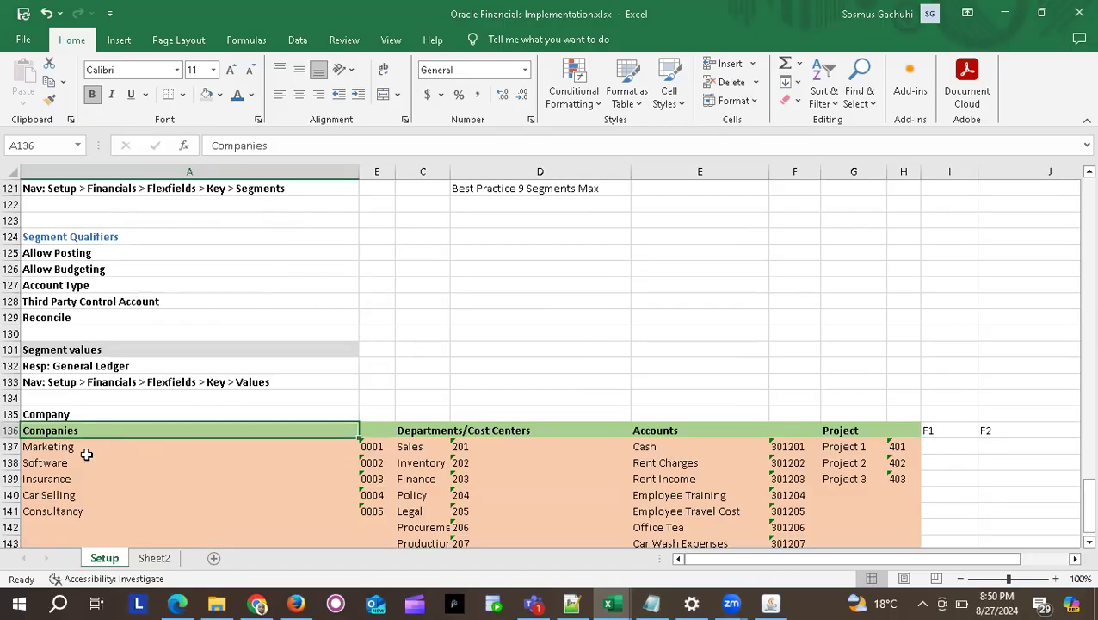
pyautogui.click(88, 446)
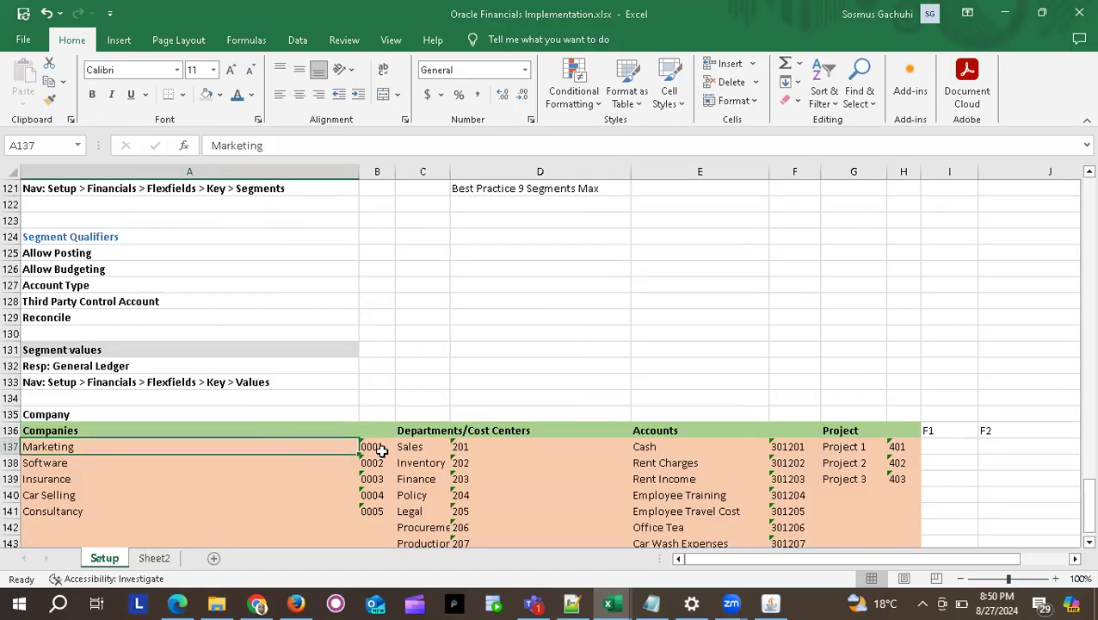
# Enter 2 in cell B135, beside the Company label.
pyautogui.click(372, 417)
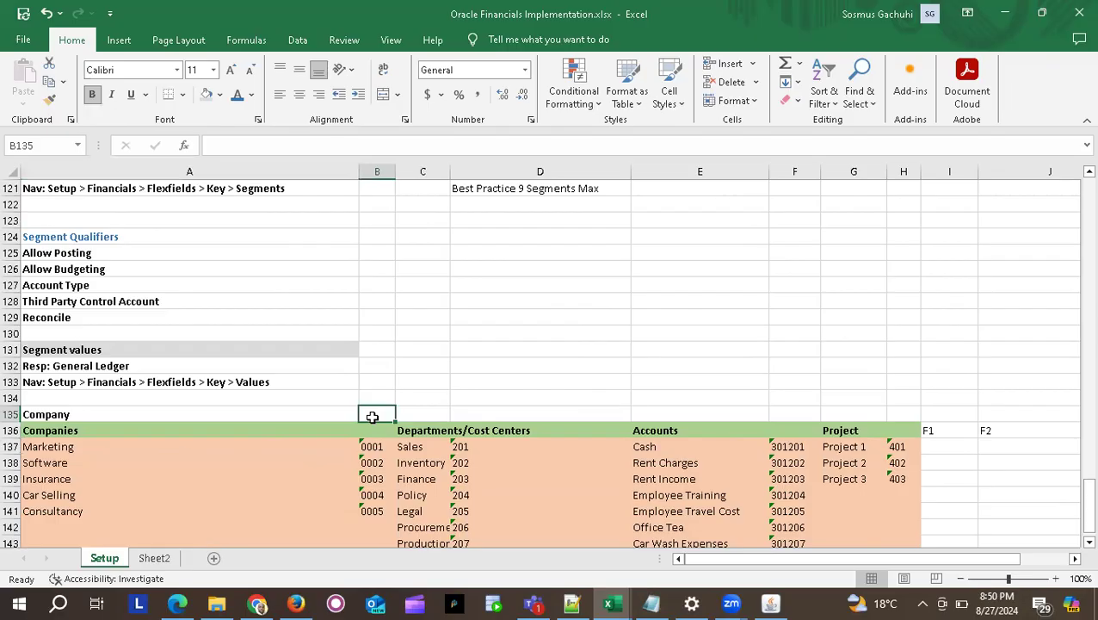
pyautogui.write('2')
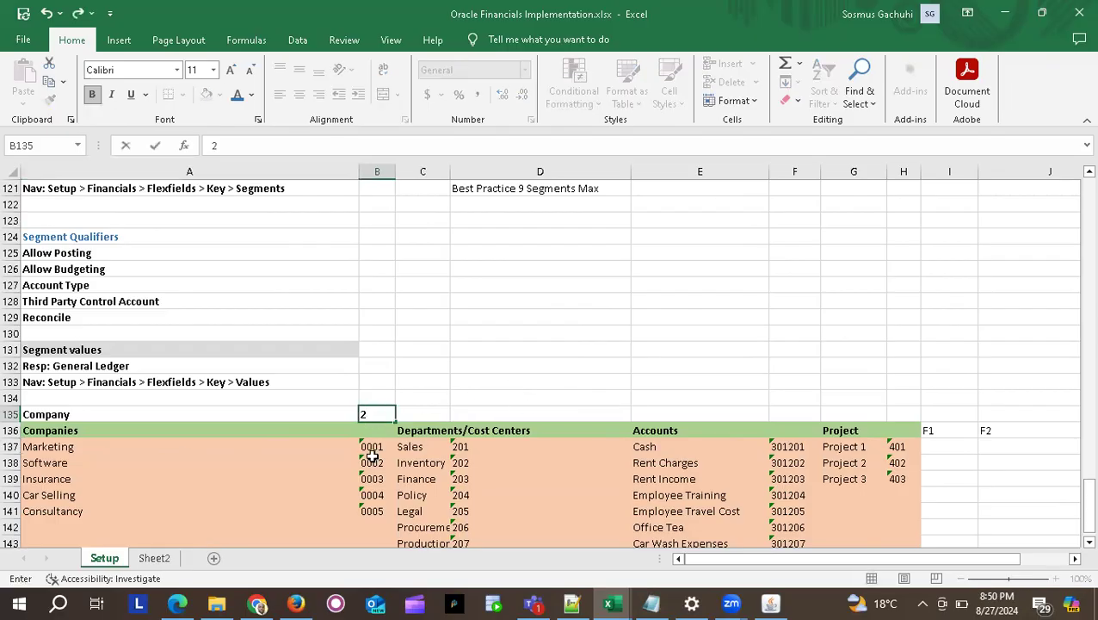
pyautogui.click(371, 447)
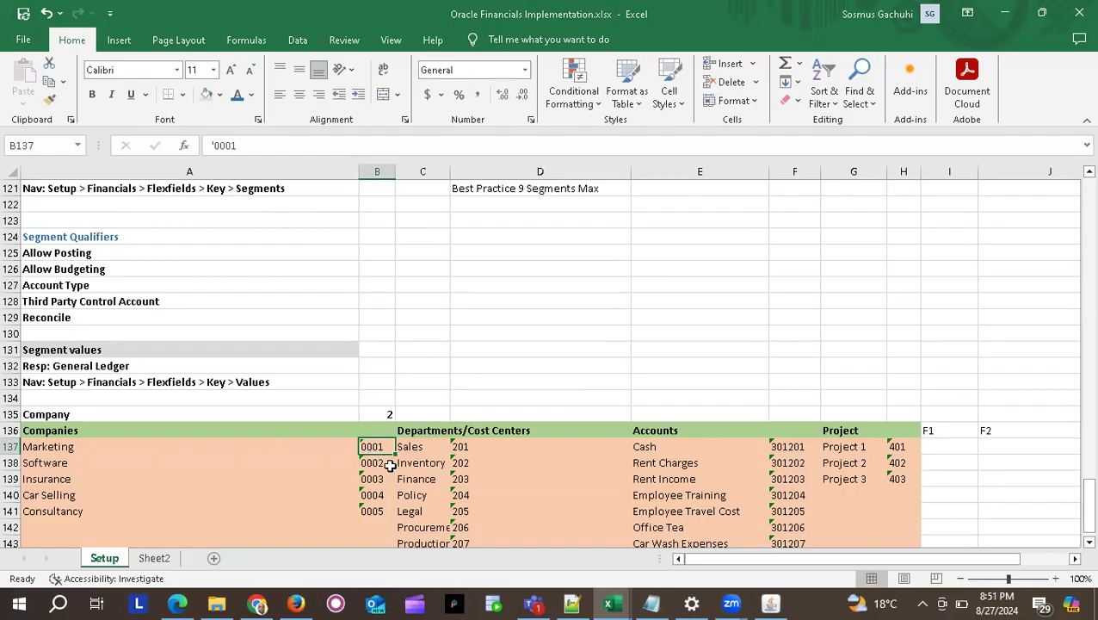
# Enter 01 as text in cell B134, keeping its leading zero.
pyautogui.click(379, 399)
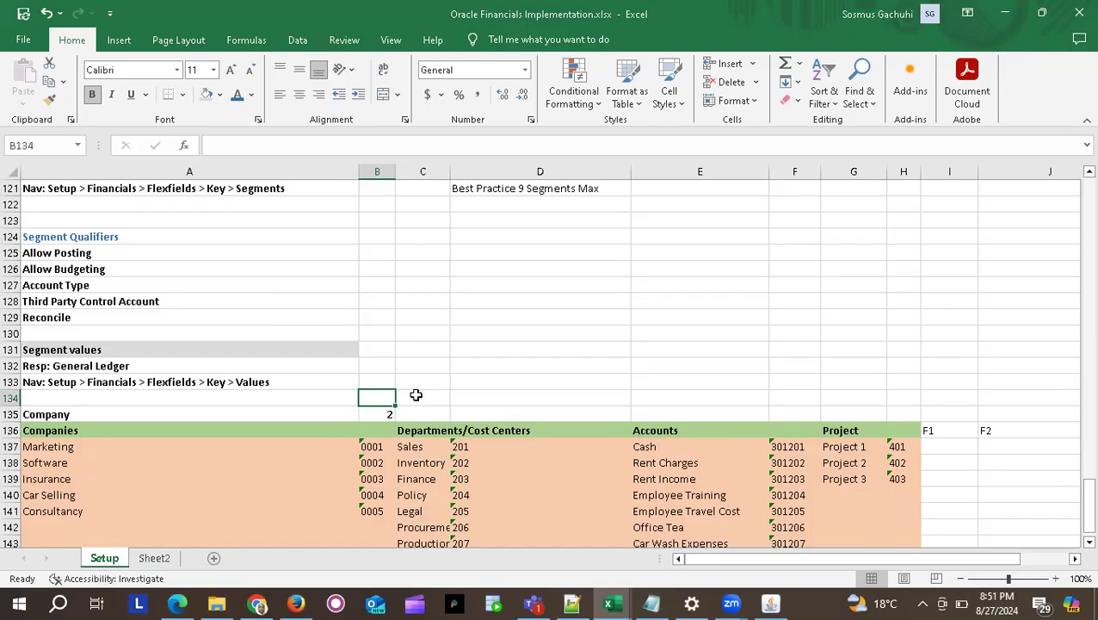
pyautogui.write('00')
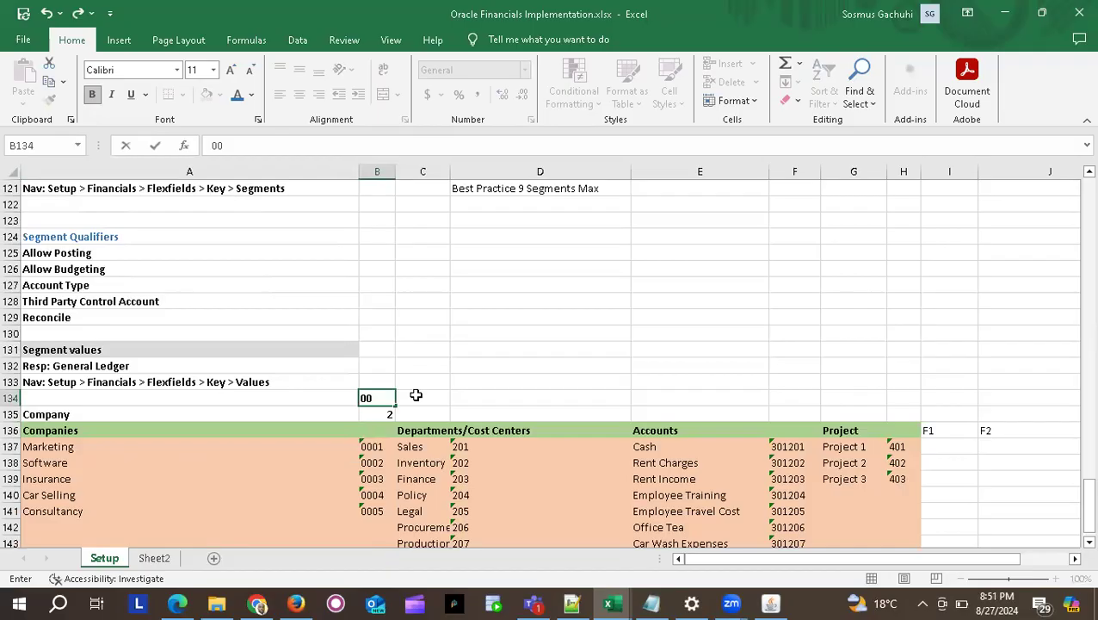
pyautogui.press('BackSpace')
pyautogui.press('BackSpace')
pyautogui.write('1')
pyautogui.click(416, 395)
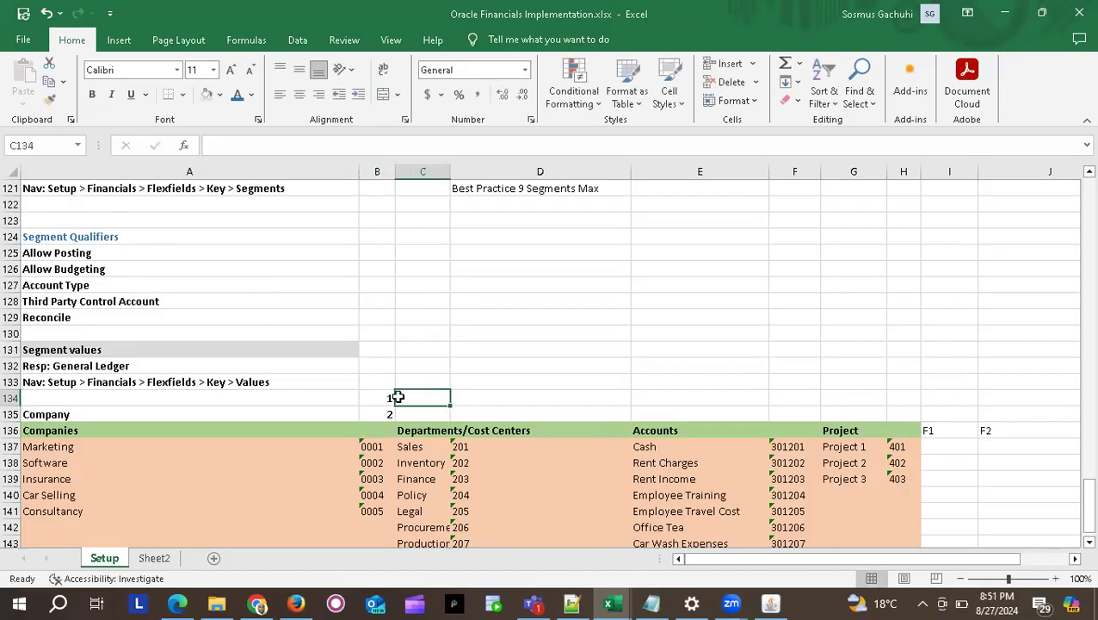
pyautogui.click(385, 396)
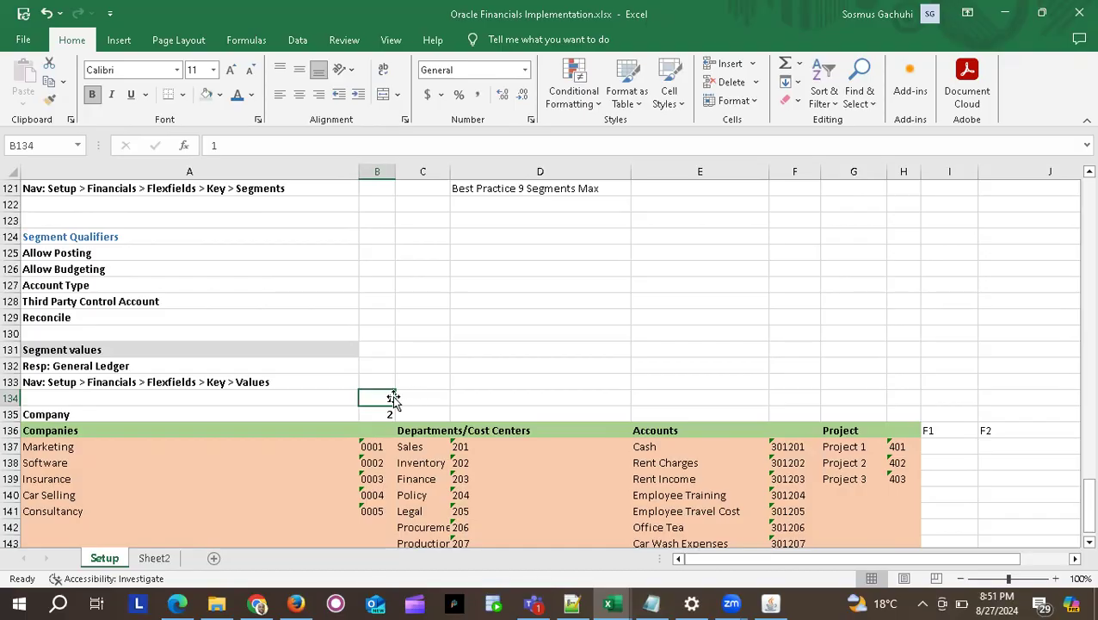
pyautogui.doubleClick(387, 397)
pyautogui.write('0')
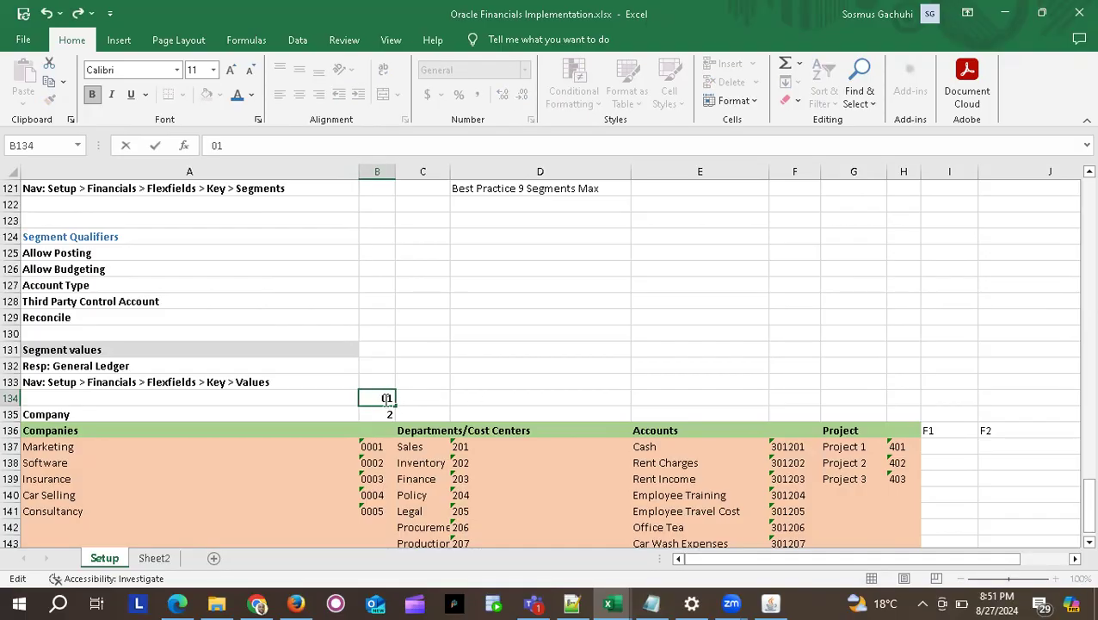
pyautogui.press('Home')
pyautogui.write("'")
pyautogui.click(432, 392)
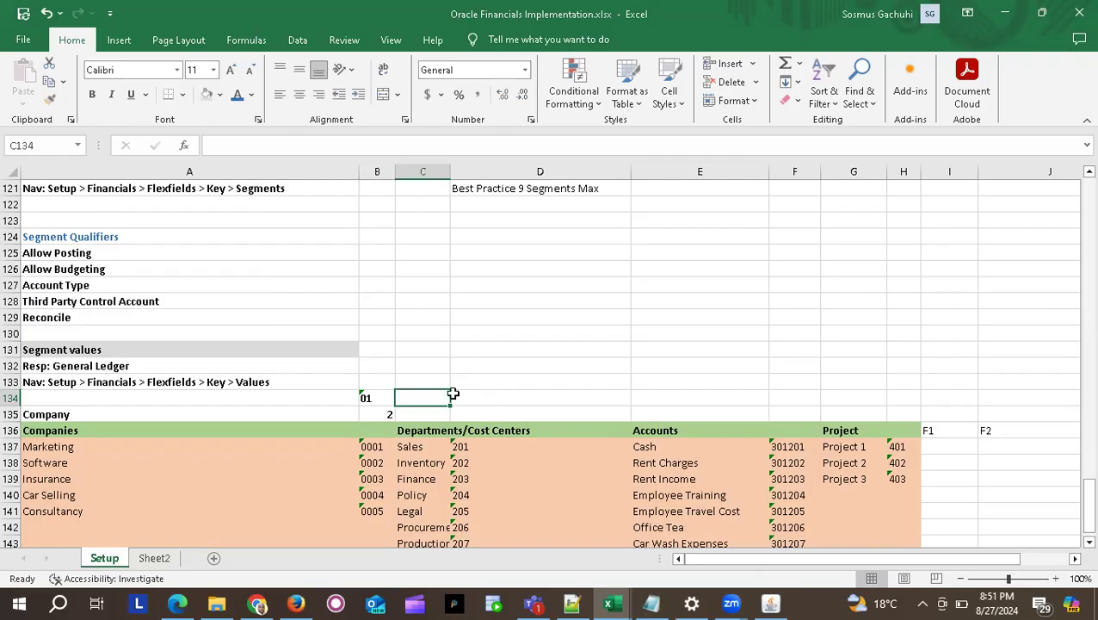
pyautogui.click(368, 397)
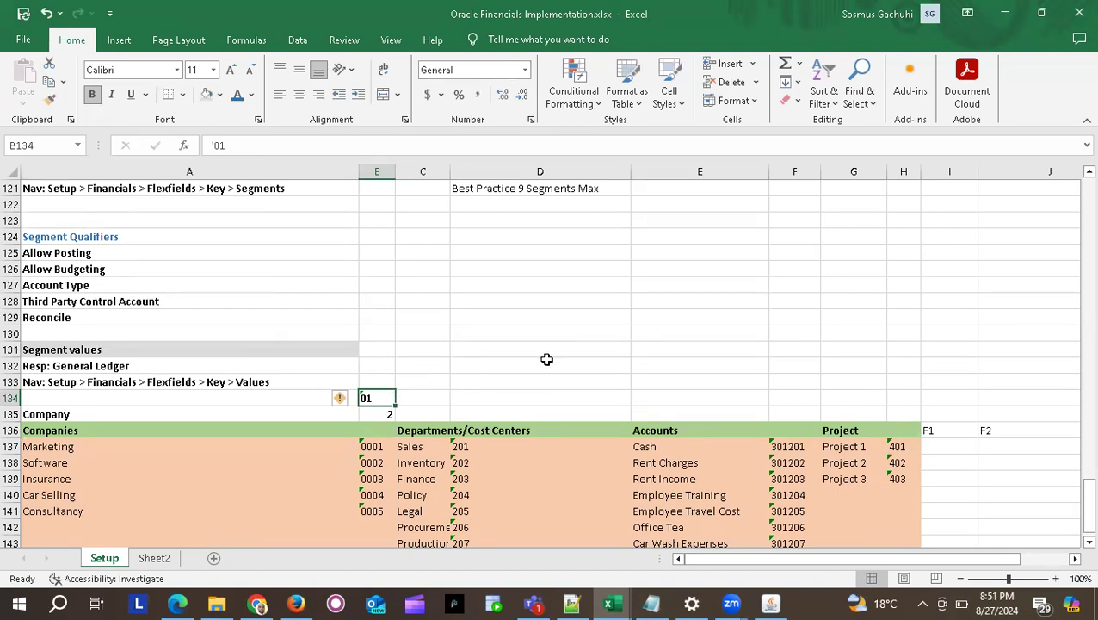
# Try to enter Marketing's sheet code 0001 as the first Company value, checking the length in B135 and dismissing the error.
pyautogui.hotkey('alt', 'Tab')
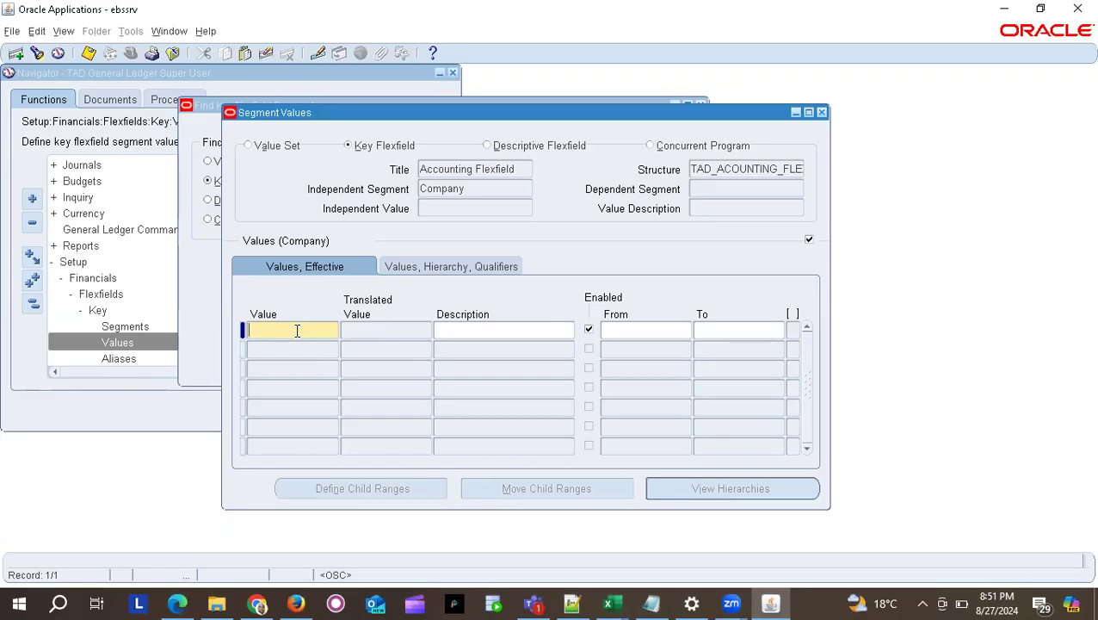
pyautogui.hotkey('alt', 'Tab')
pyautogui.click(373, 444)
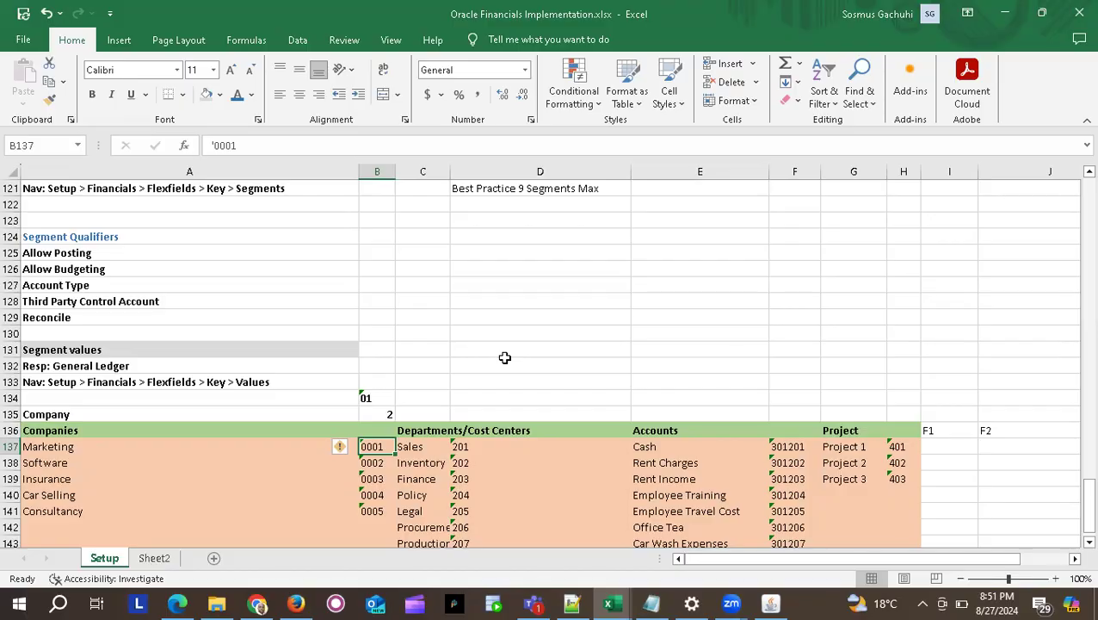
pyautogui.hotkey('alt', 'Tab')
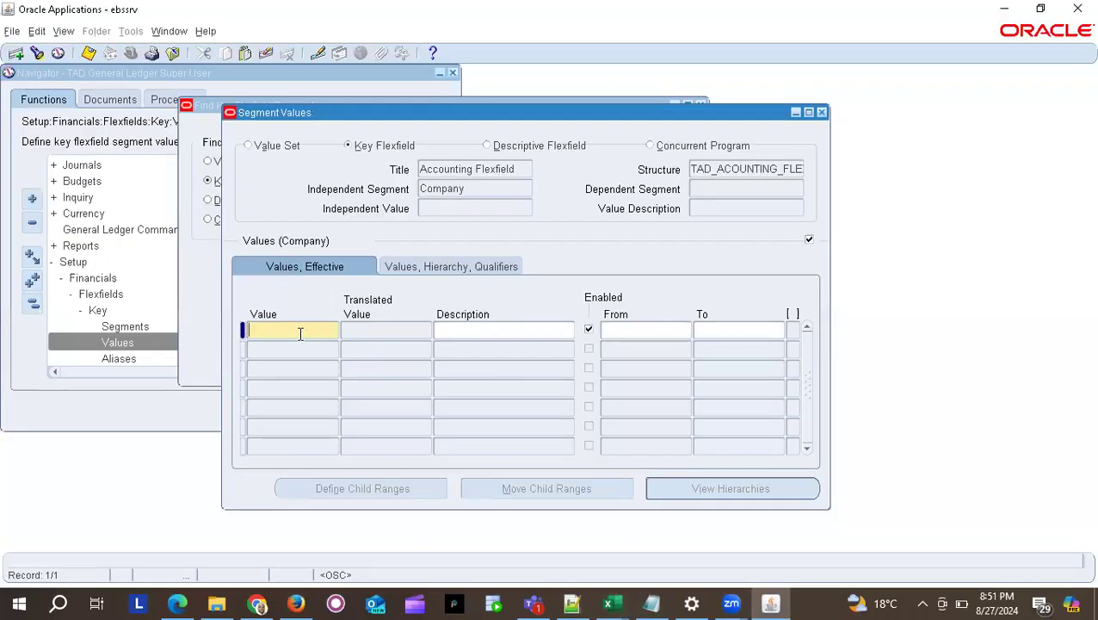
pyautogui.write('0001')
pyautogui.press('Tab')
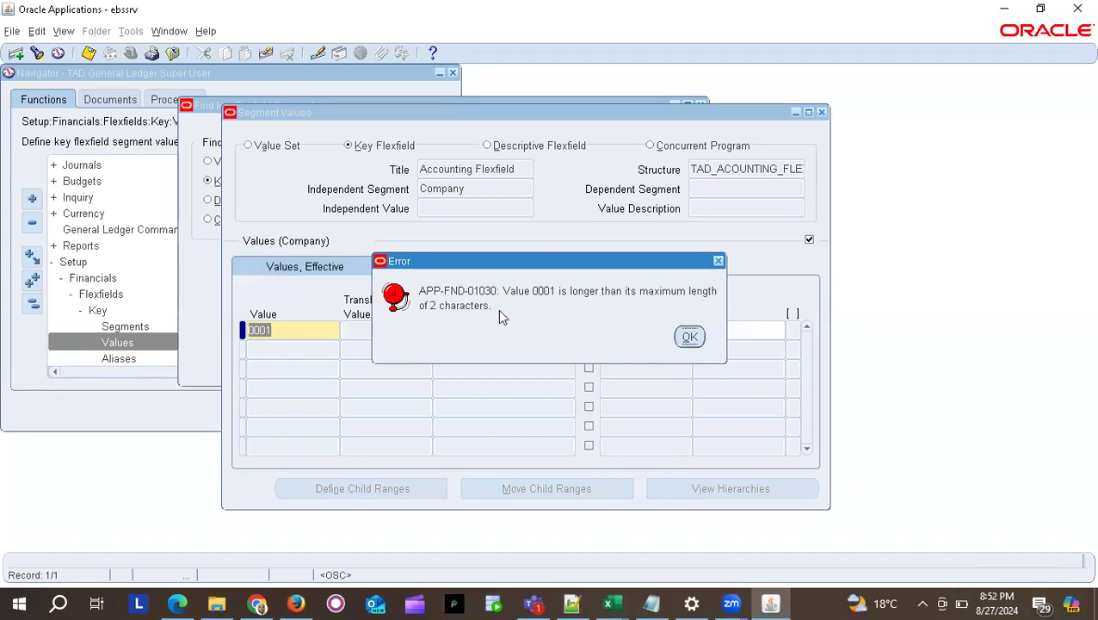
pyautogui.hotkey('alt', 'Tab')
pyautogui.click(386, 415)
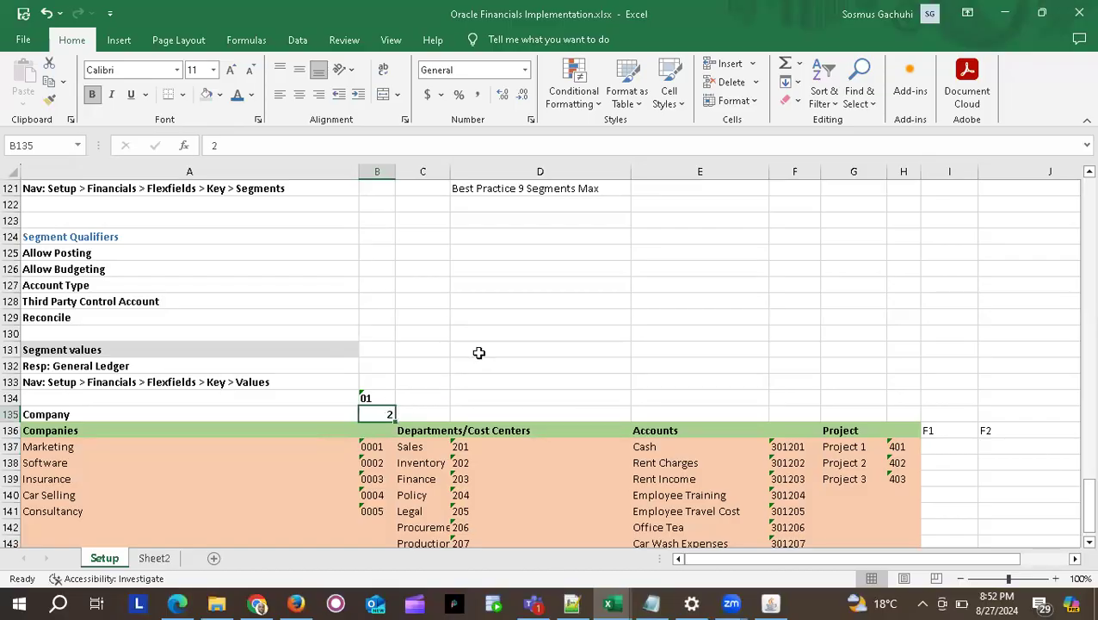
pyautogui.hotkey('alt', 'Tab')
pyautogui.click(691, 337)
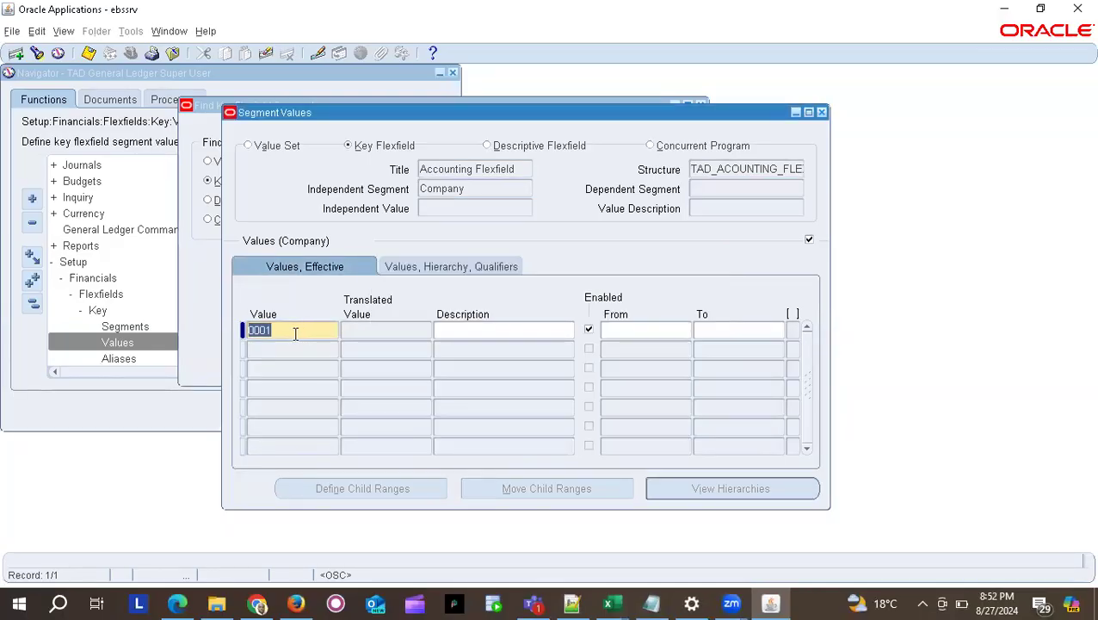
# Set the first Company segment value to 01 and switch back to the Setup sheet in Excel.
pyautogui.write('01')
pyautogui.press('Tab')
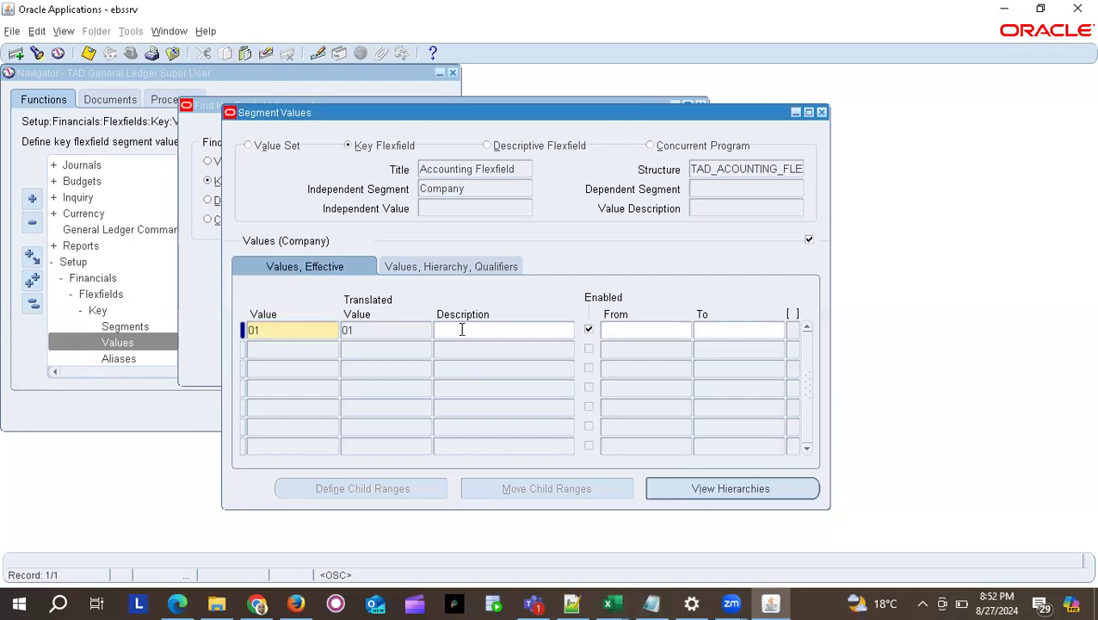
pyautogui.hotkey('alt', 'Tab')
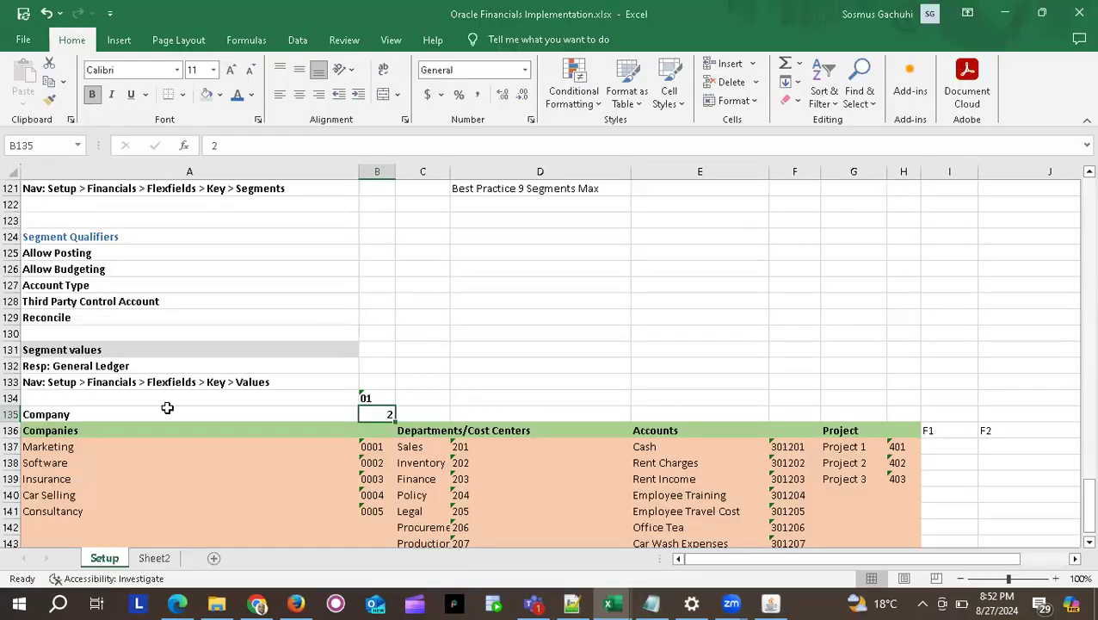
# Copy Marketing from the Excel Setup sheet into the description of Company value 01 in Oracle.
pyautogui.click(67, 446)
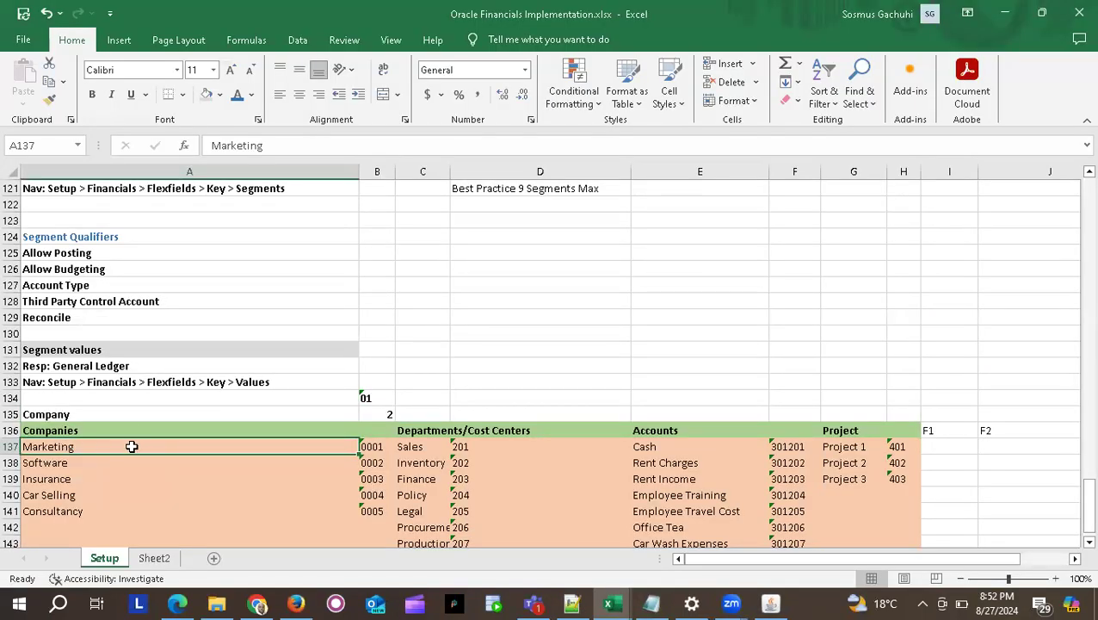
pyautogui.hotkey('ctrl', 'c')
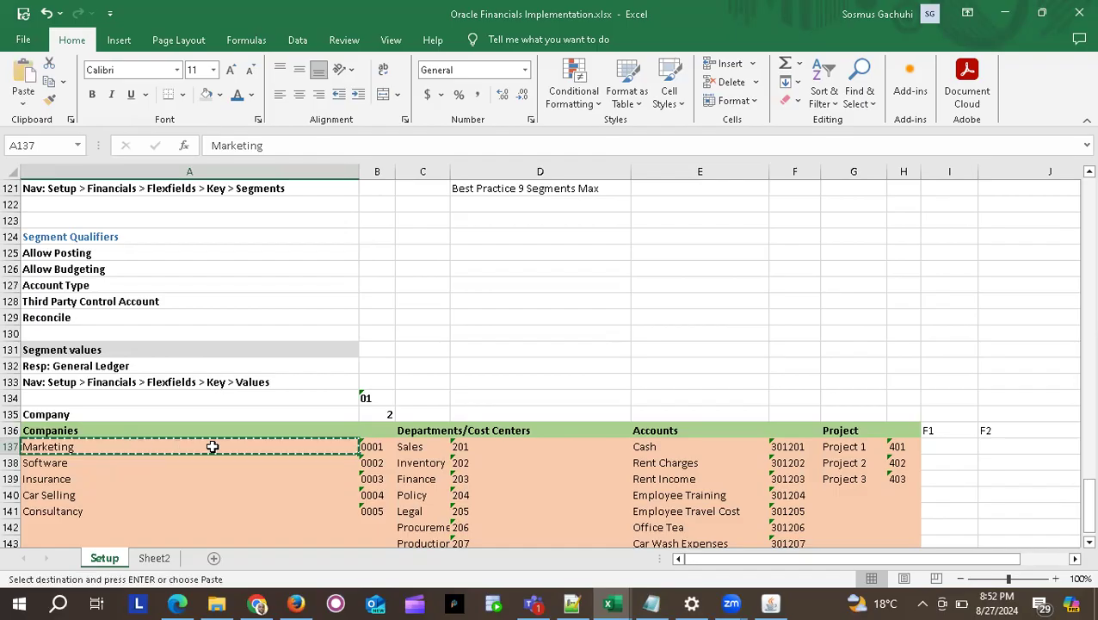
pyautogui.hotkey('alt', 'Tab')
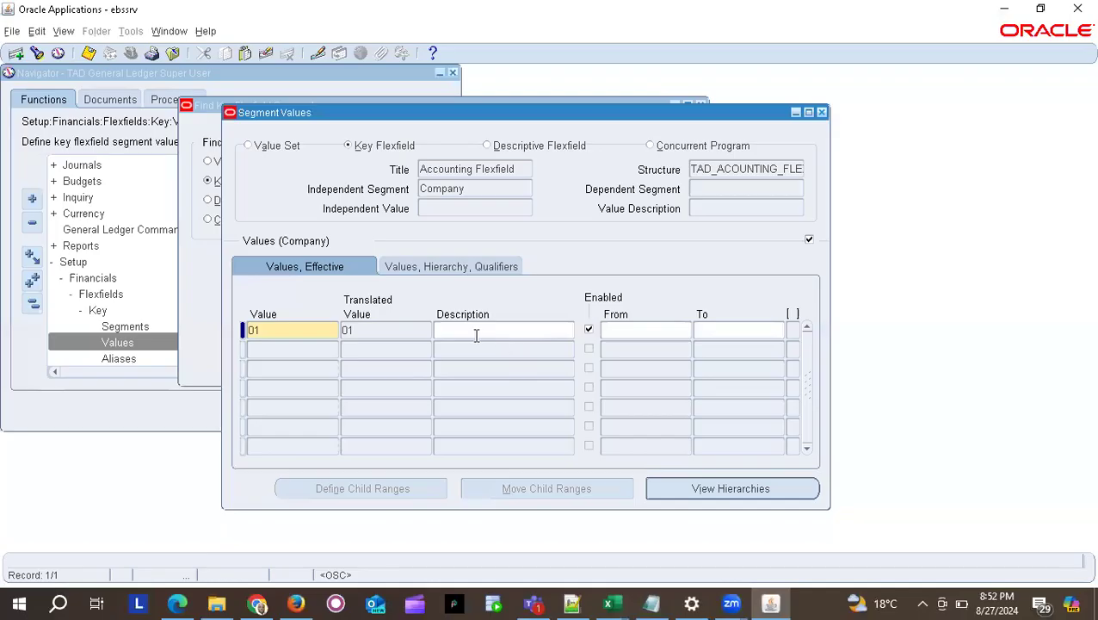
pyautogui.hotkey('ctrl', 'v')
pyautogui.click(282, 334)
pyautogui.doubleClick(283, 334)
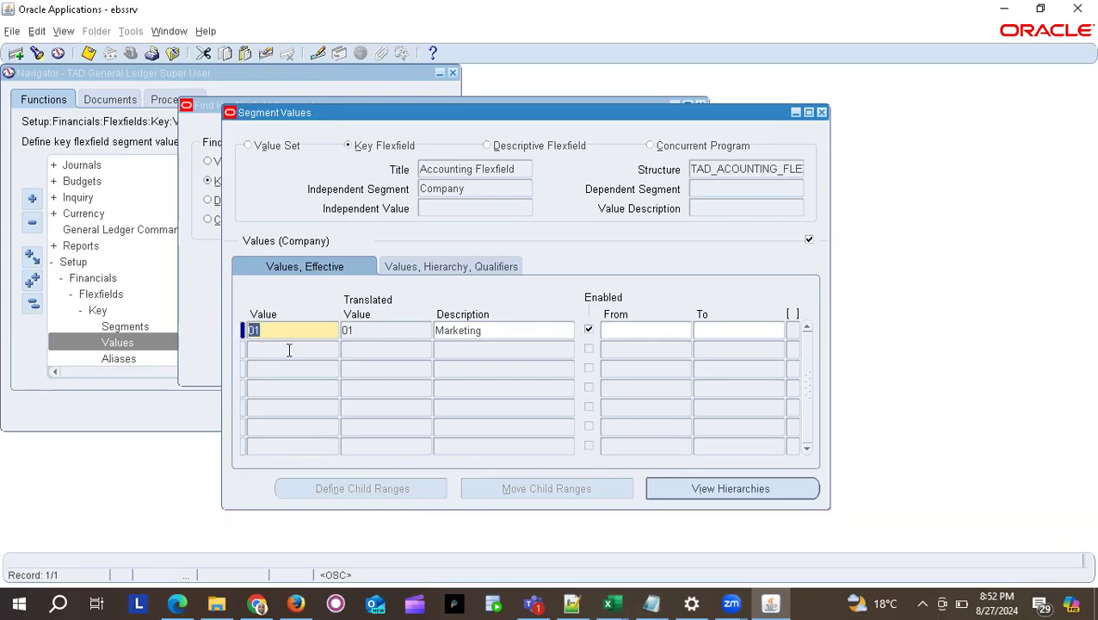
# Add Company value 02 and paste Software from the Excel Setup sheet as its description.
pyautogui.click(289, 350)
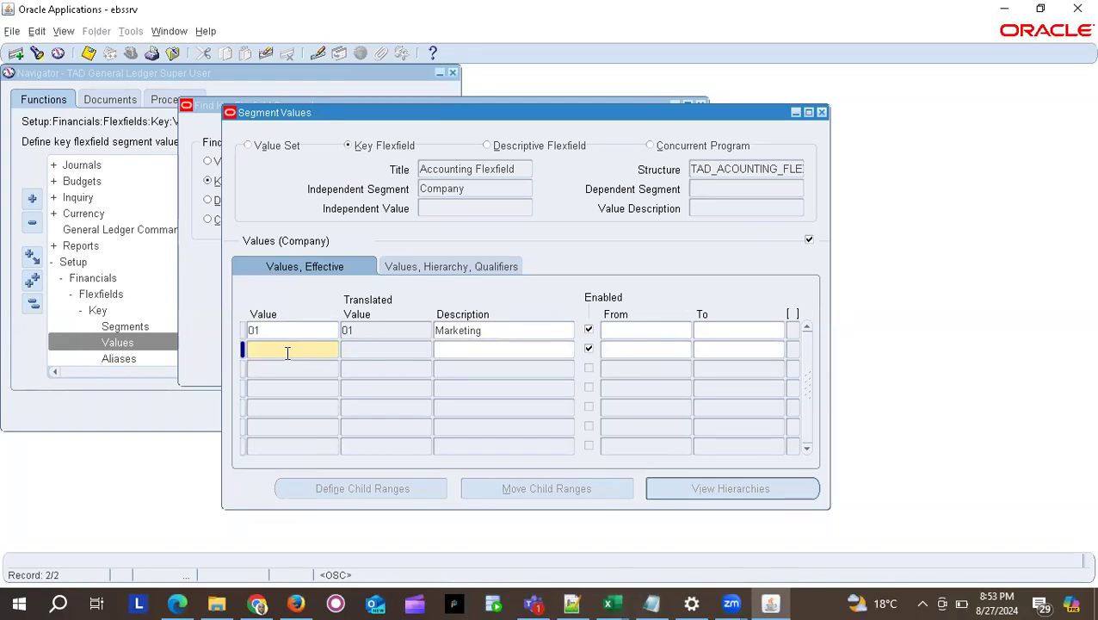
pyautogui.write('2')
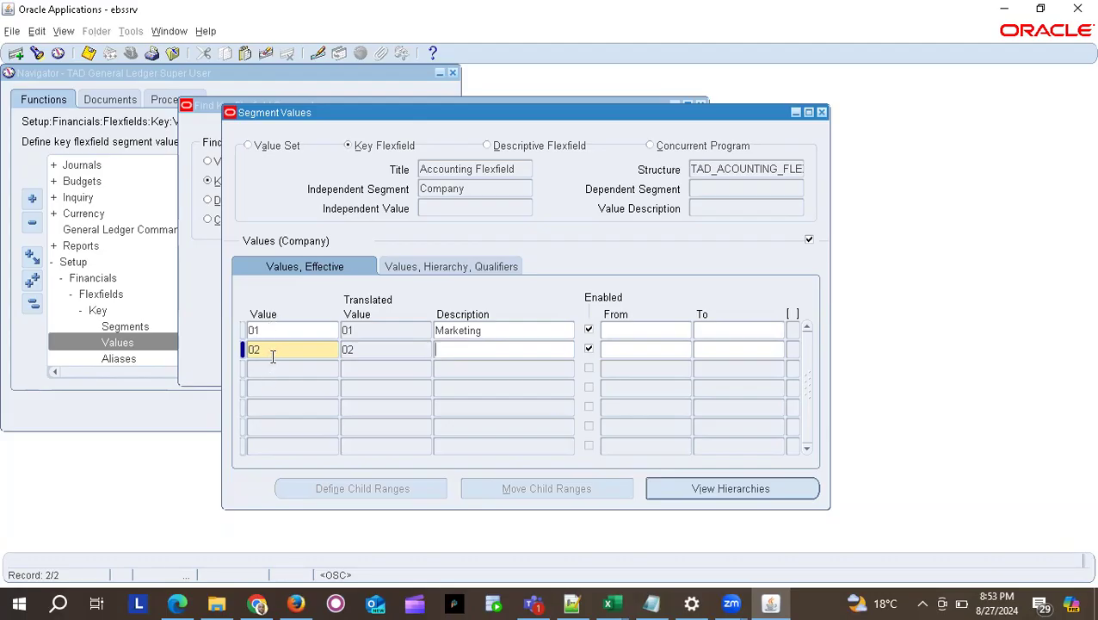
pyautogui.hotkey('alt', 'Tab')
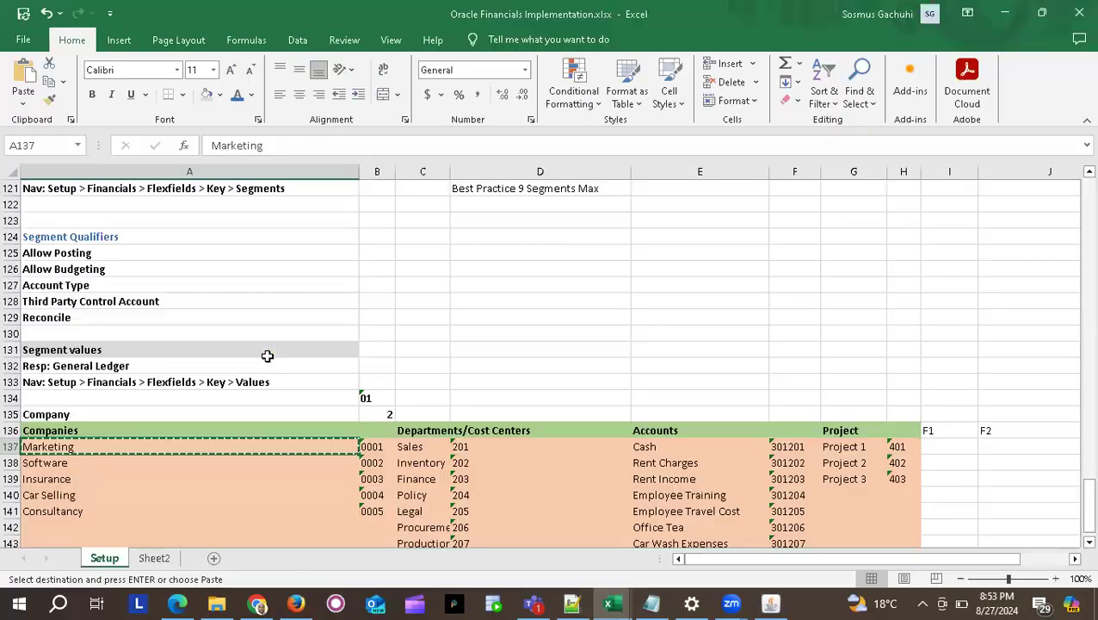
pyautogui.click(65, 465)
pyautogui.hotkey('ctrl', 'c')
pyautogui.hotkey('alt', 'Tab')
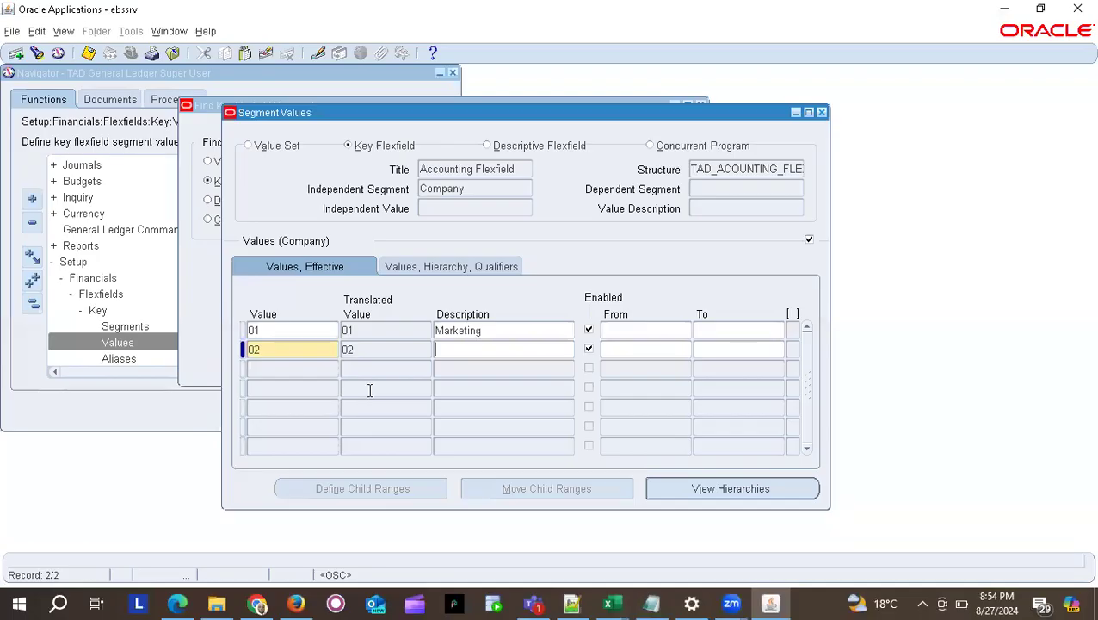
pyautogui.hotkey('ctrl', 'v')
# Add Company value 03 and paste Insurance from the Excel Setup sheet as its description.
pyautogui.click(265, 372)
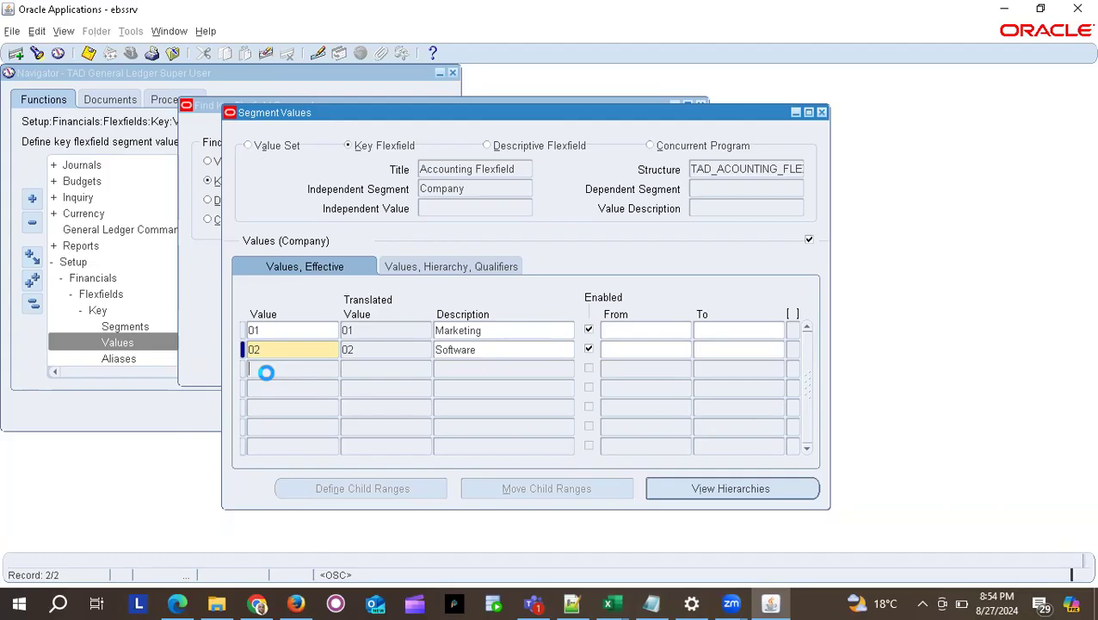
pyautogui.hotkey('alt', 'Tab')
pyautogui.click(64, 479)
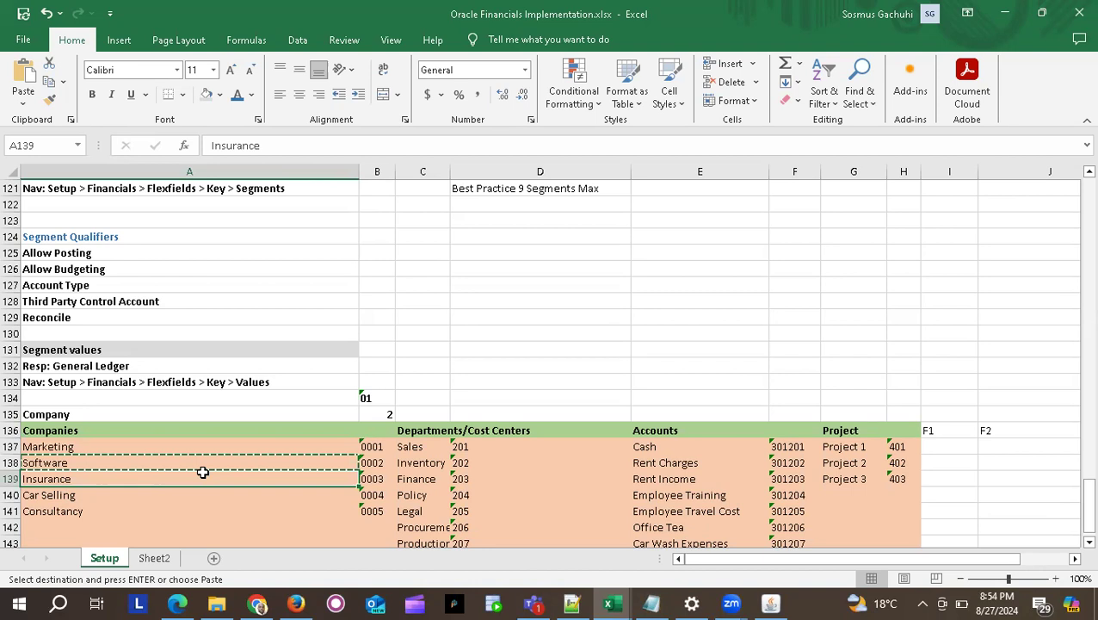
pyautogui.hotkey('ctrl', 'c')
pyautogui.hotkey('alt', 'Tab')
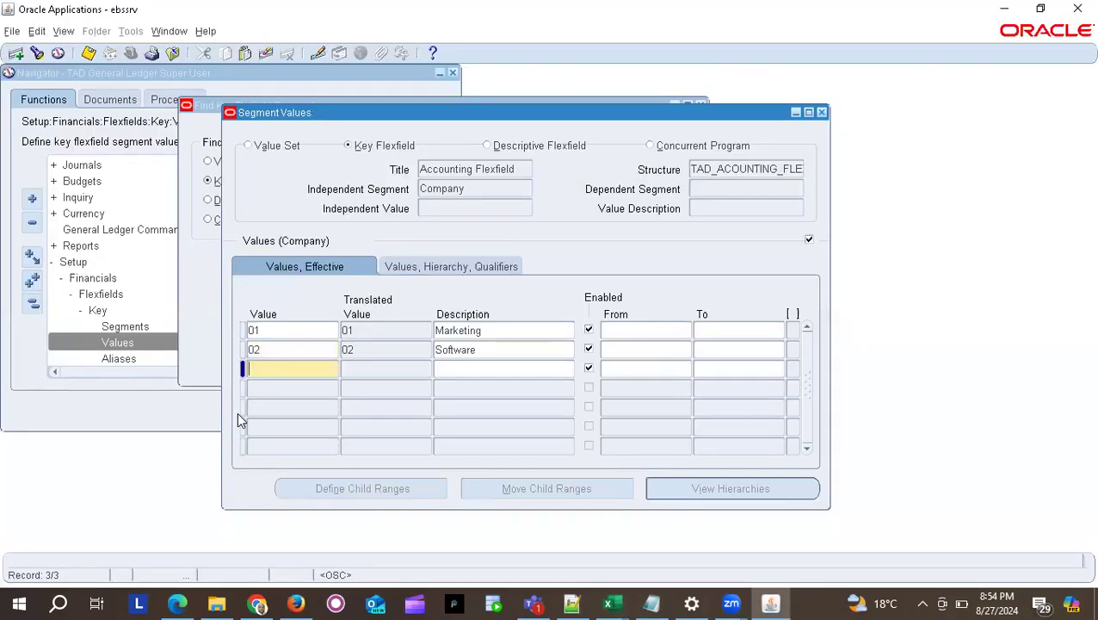
pyautogui.write('3')
pyautogui.press('Tab')
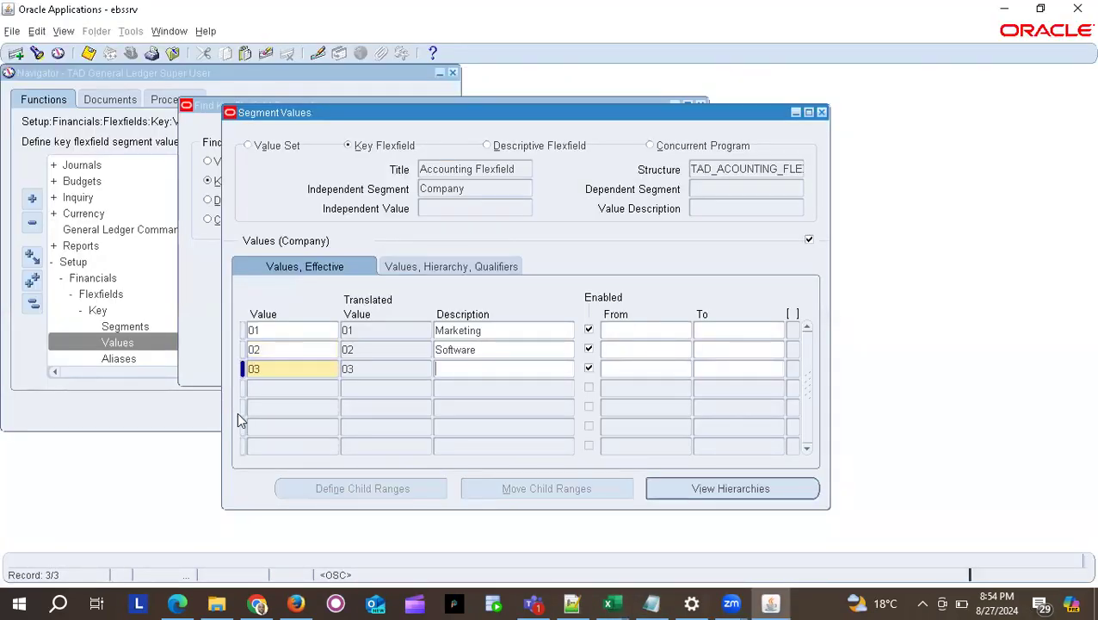
pyautogui.hotkey('ctrl', 'v')
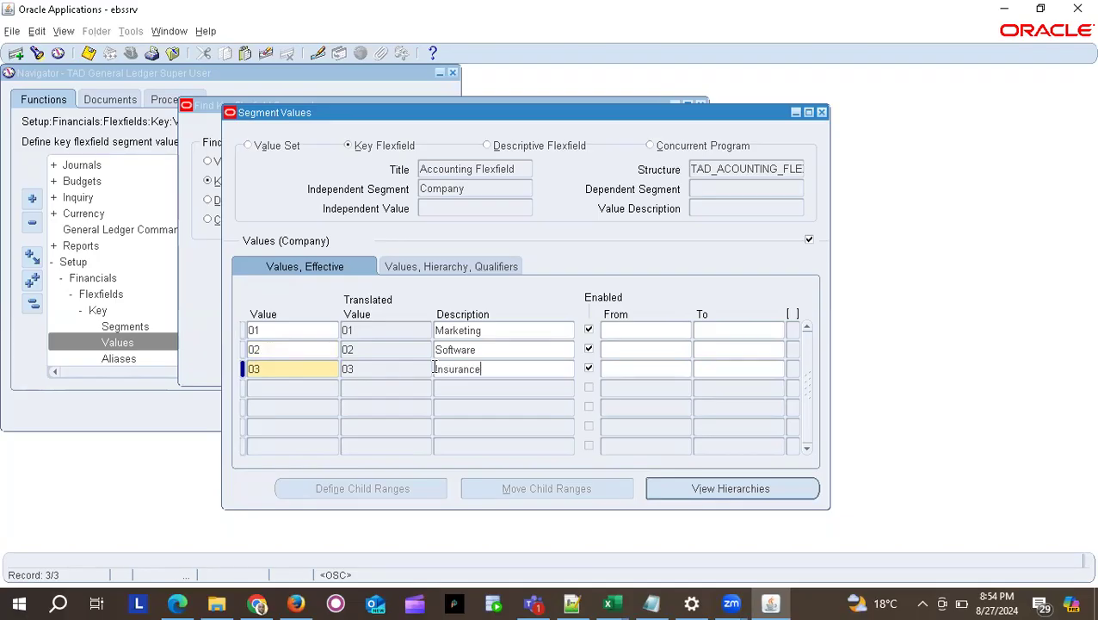
# Add Company value 04 in the fourth row, checking the Car Selling entry in the Excel sheet.
pyautogui.click(262, 390)
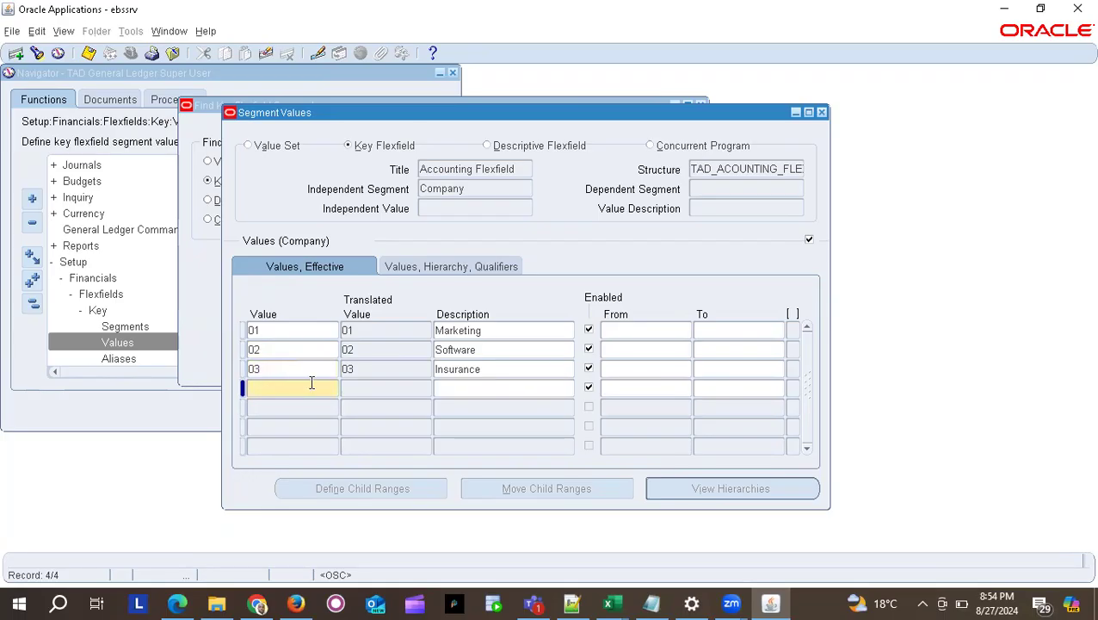
pyautogui.hotkey('alt', 'Tab')
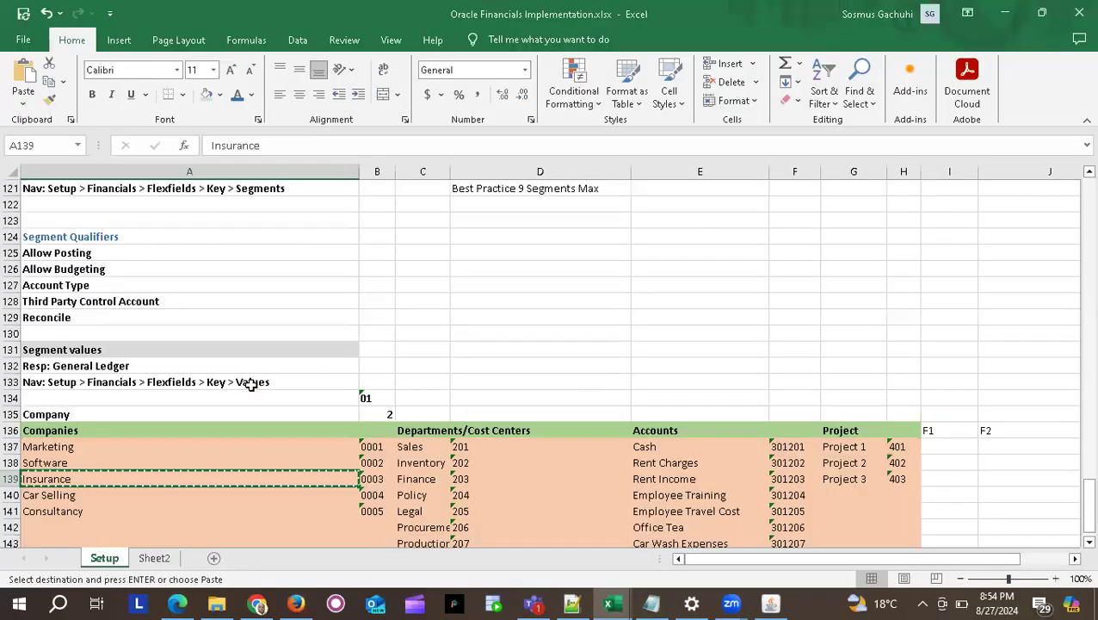
pyautogui.click(94, 495)
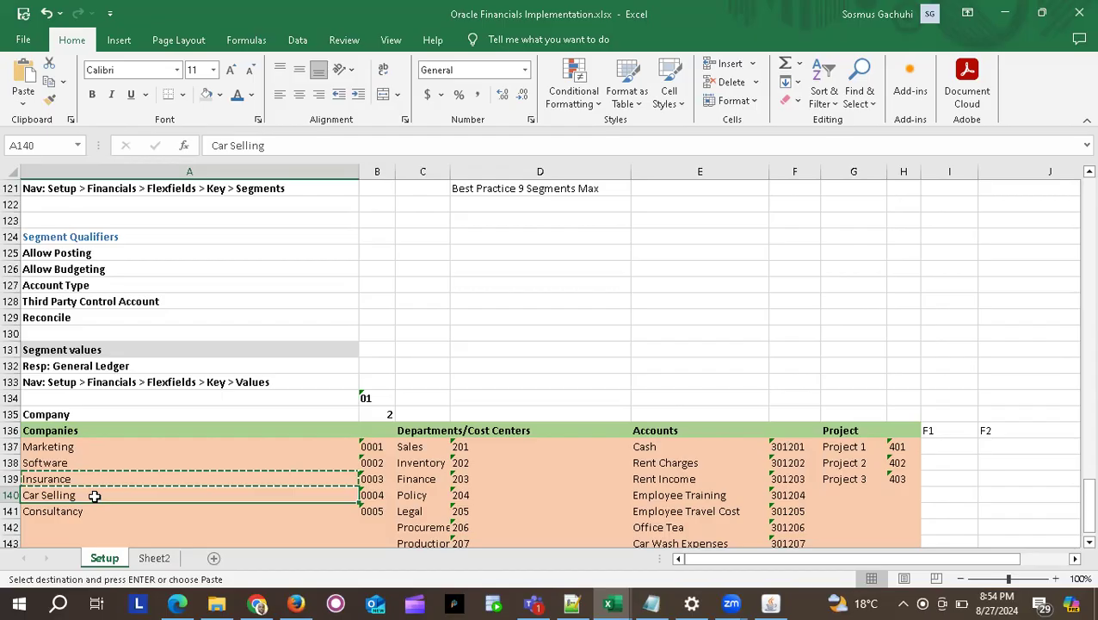
pyautogui.hotkey('alt', 'Tab')
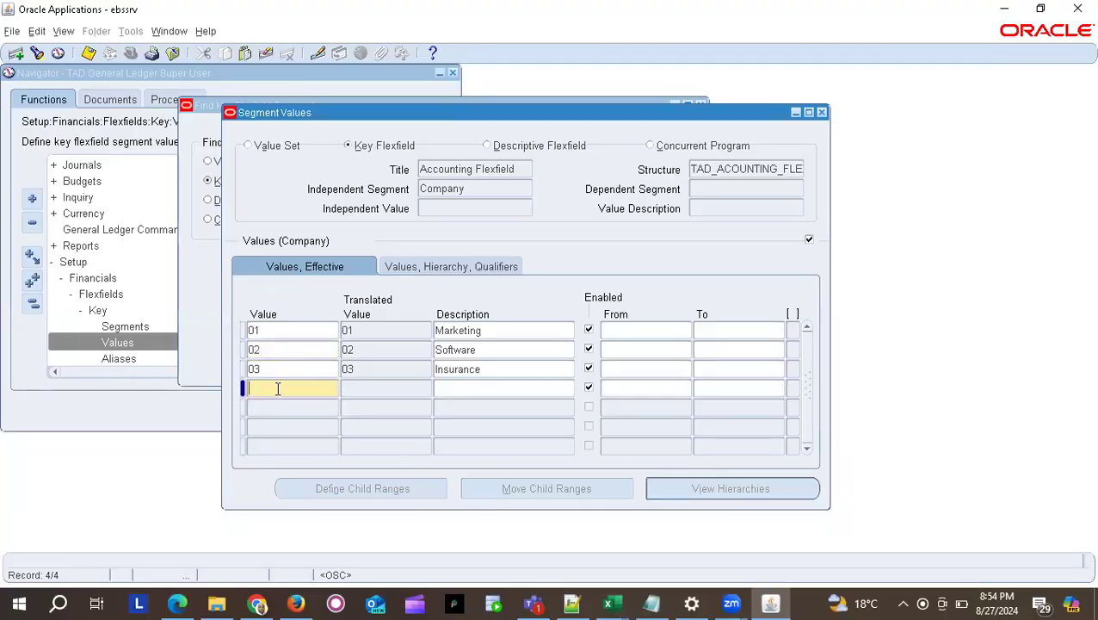
pyautogui.write('04')
pyautogui.press('Tab')
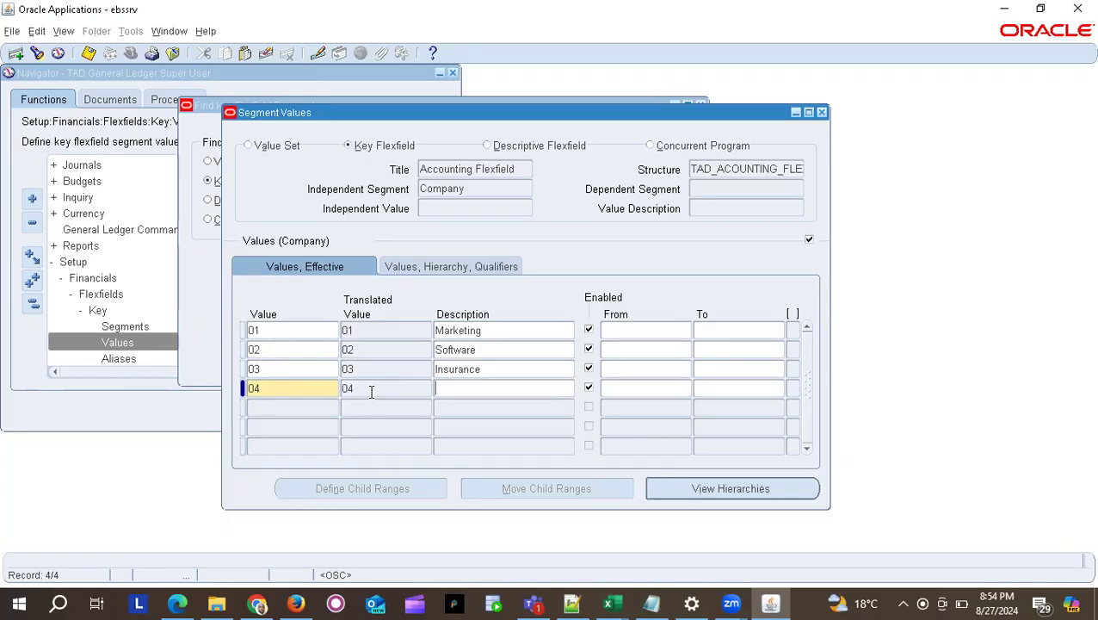
pyautogui.write('M.Sale')
pyautogui.press('BackSpace')
pyautogui.press('BackSpace')
pyautogui.press('BackSpace')
pyautogui.write('ellim')
pyautogui.press('BackSpace')
pyautogui.write('ng')
pyautogui.press('BackSpace')
pyautogui.press('BackSpace')
pyautogui.press('BackSpace')
pyautogui.press('BackSpace')
pyautogui.press('BackSpace')
pyautogui.press('BackSpace')
pyautogui.press('BackSpace')
pyautogui.press('BackSpace')
pyautogui.press('BackSpace')
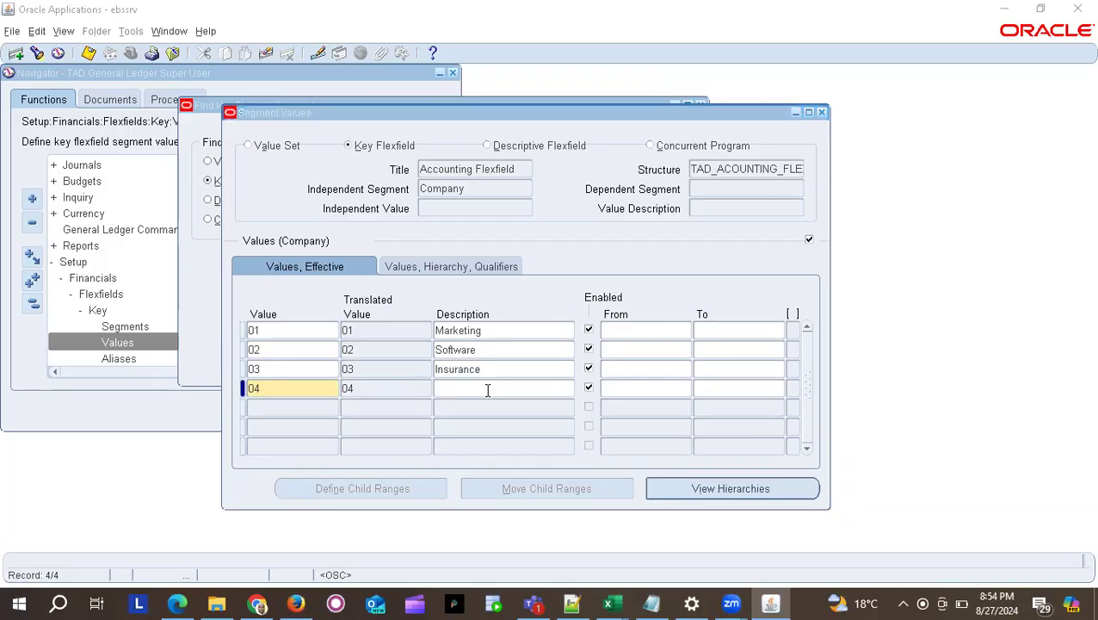
# Copy Consultancy from the Excel Setup sheet into the description of Company value 04 and save the Company values.
pyautogui.hotkey('alt', 'Tab')
pyautogui.click(77, 511)
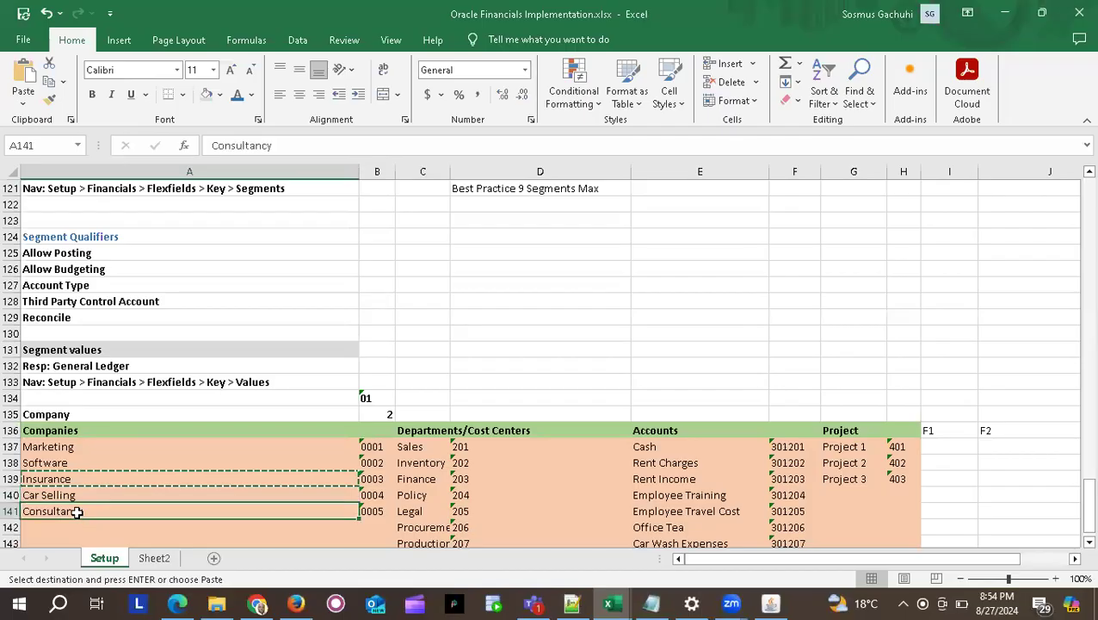
pyautogui.hotkey('ctrl', 'c')
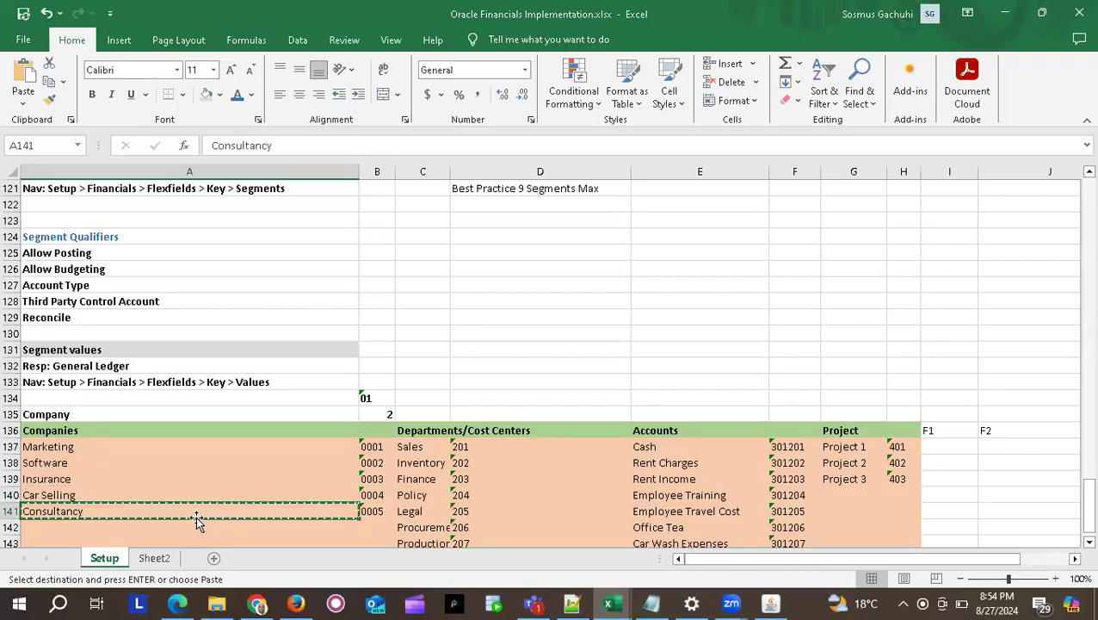
pyautogui.hotkey('alt', 'Tab')
pyautogui.hotkey('ctrl', 'v')
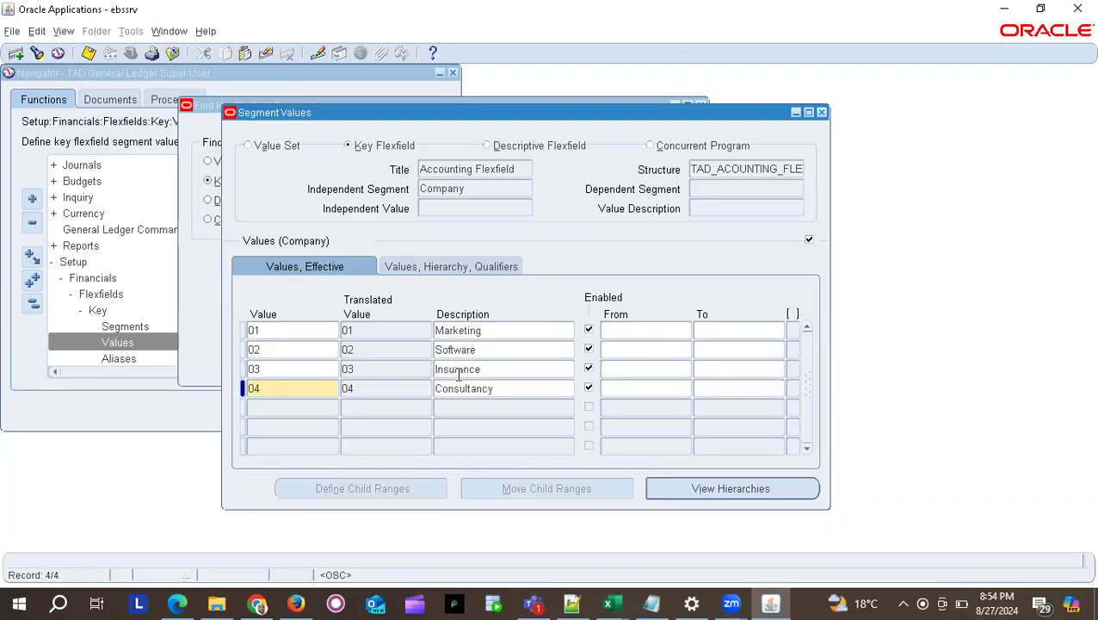
pyautogui.click(488, 371)
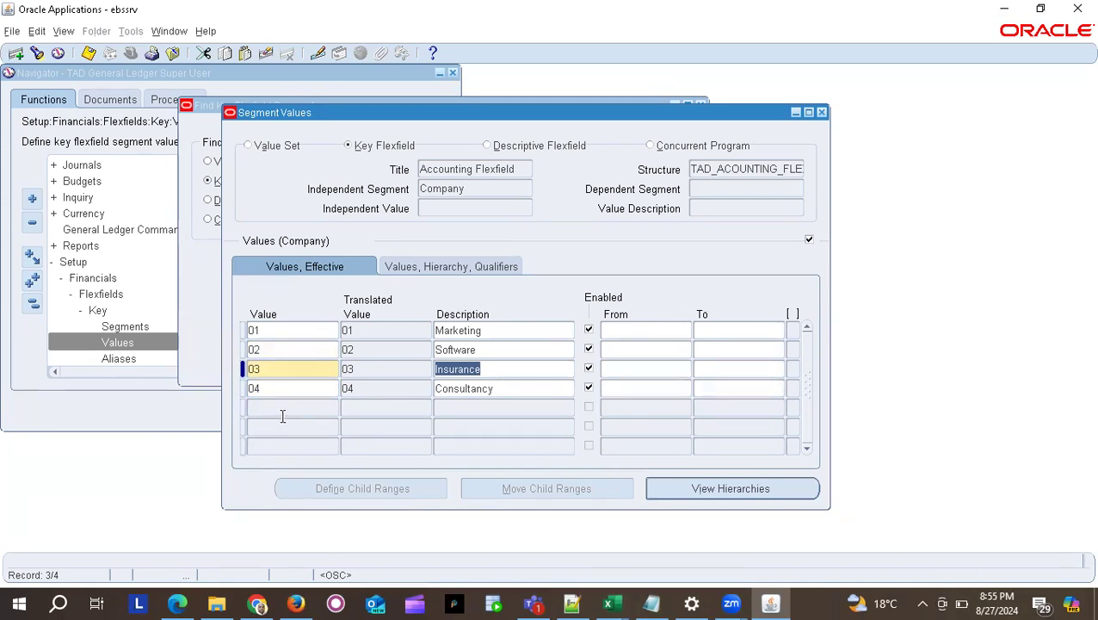
pyautogui.click(78, 55)
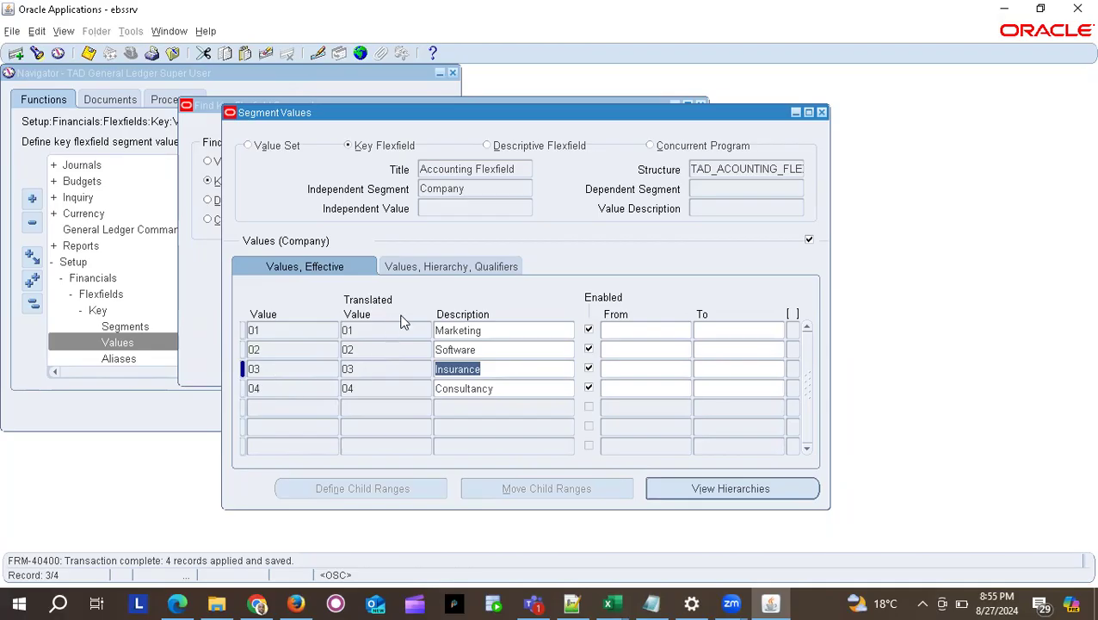
# Switch the Accounting Flexfield's independent segment from Company to Cost Center.
pyautogui.click(477, 191)
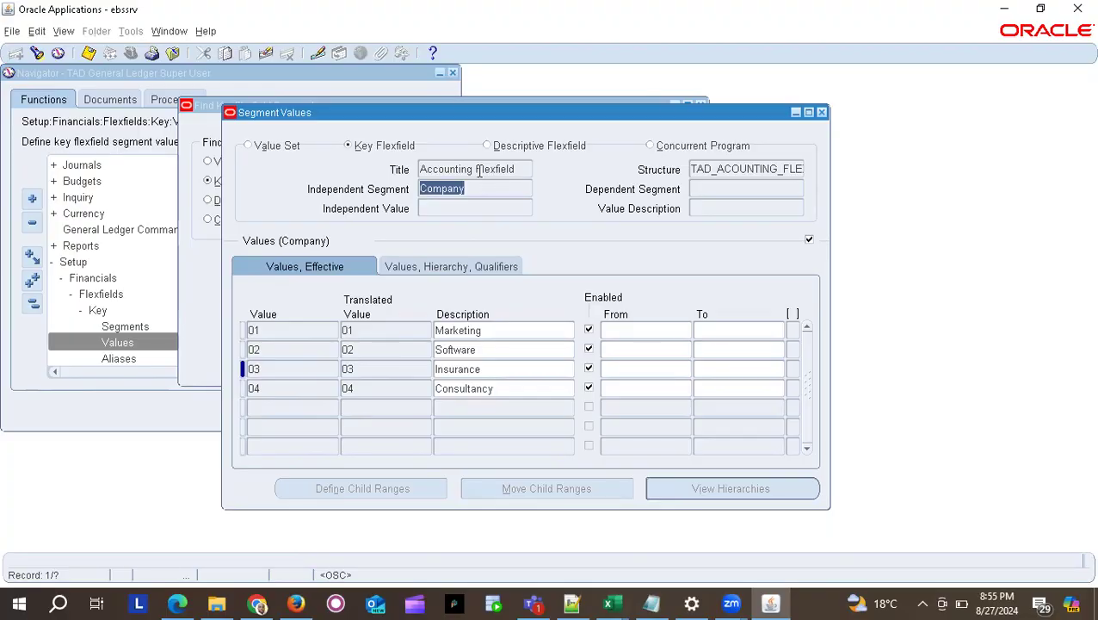
pyautogui.click(476, 170)
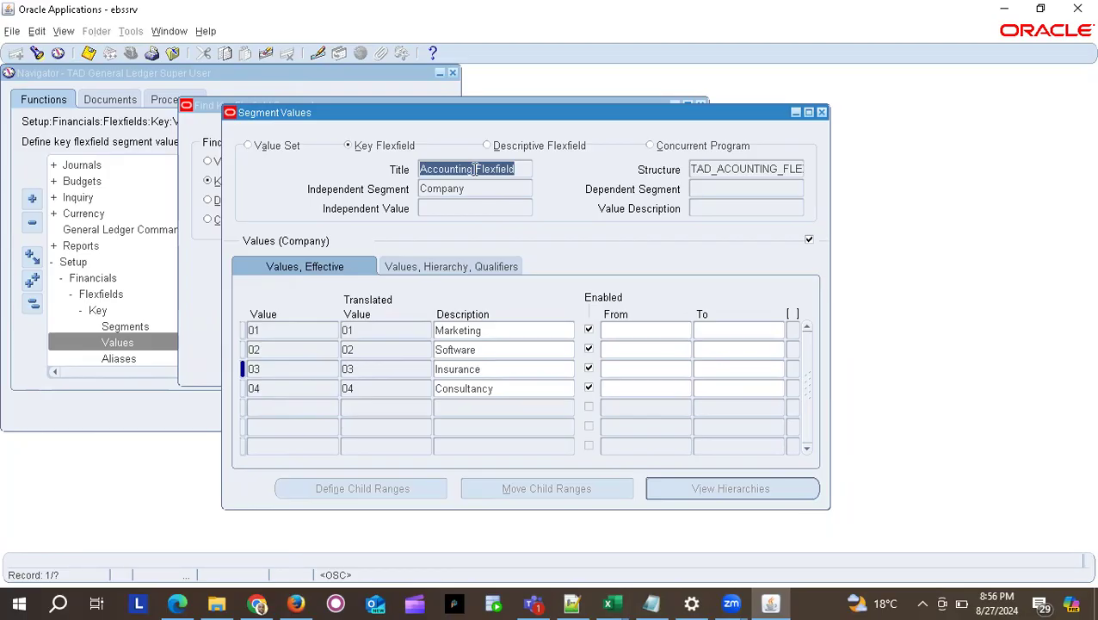
pyautogui.press('Down')
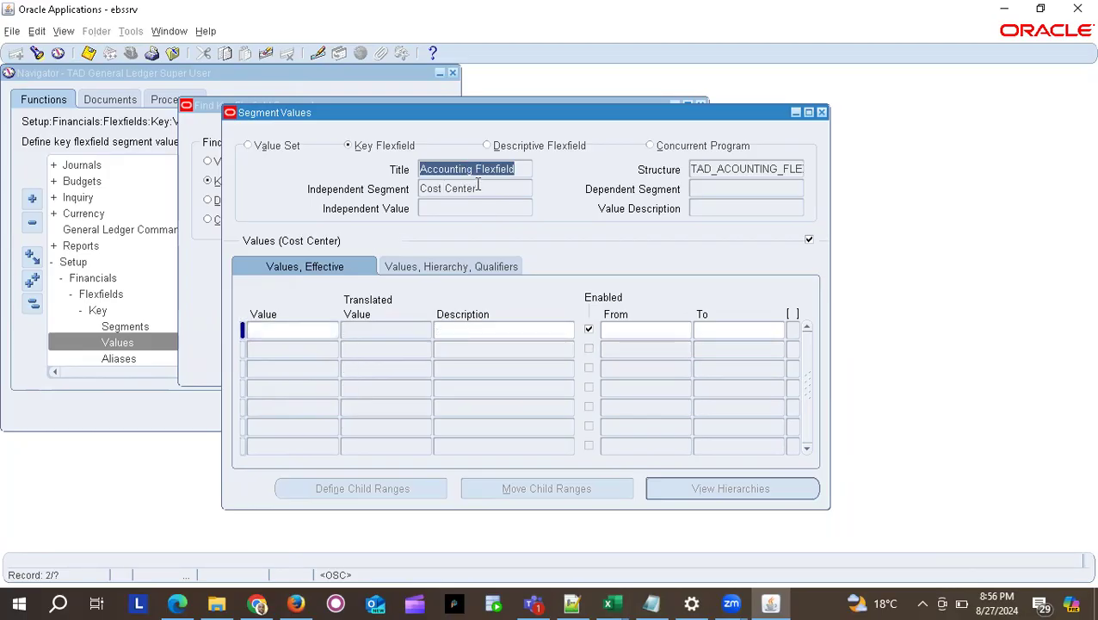
pyautogui.click(485, 188)
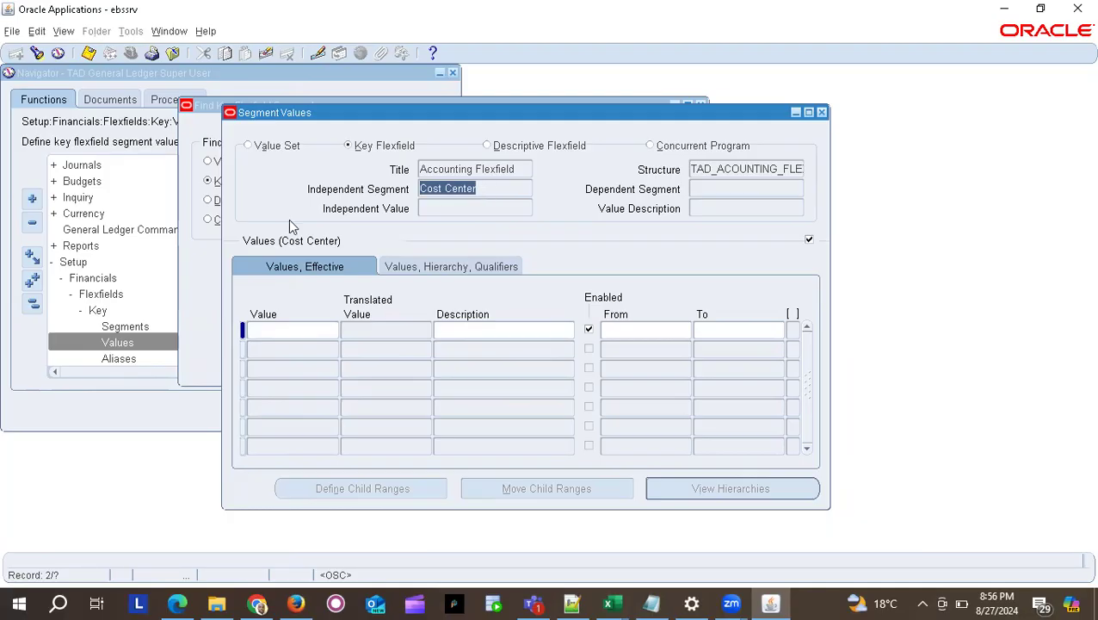
# Add Cost Center value 001 with the description Sales, taken from the departments list in the Excel Setup sheet.
pyautogui.click(278, 328)
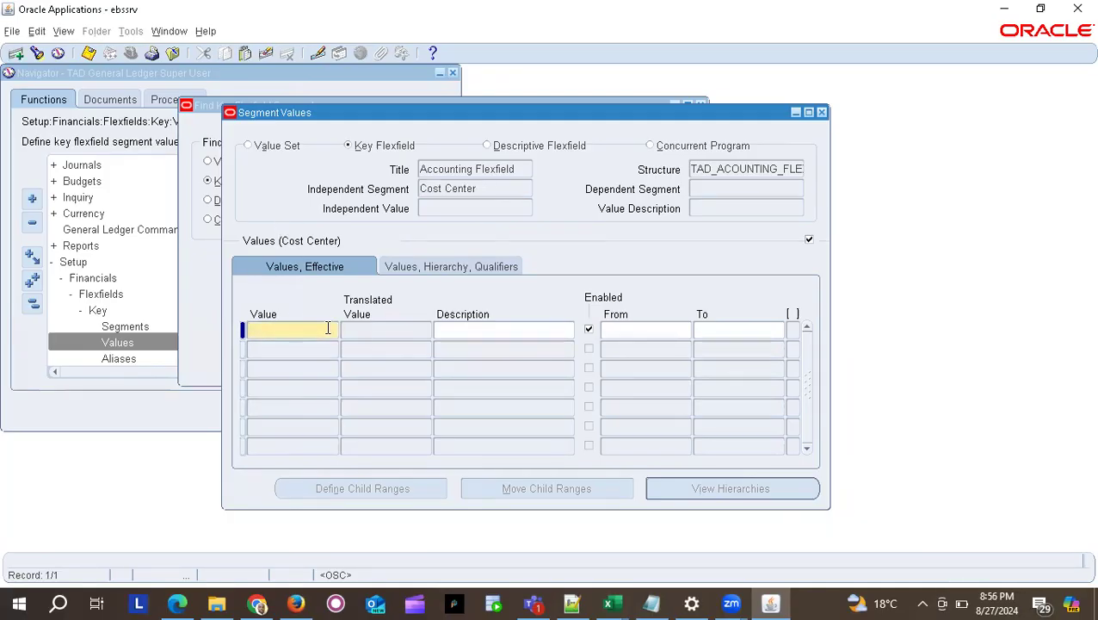
pyautogui.hotkey('alt', 'Tab')
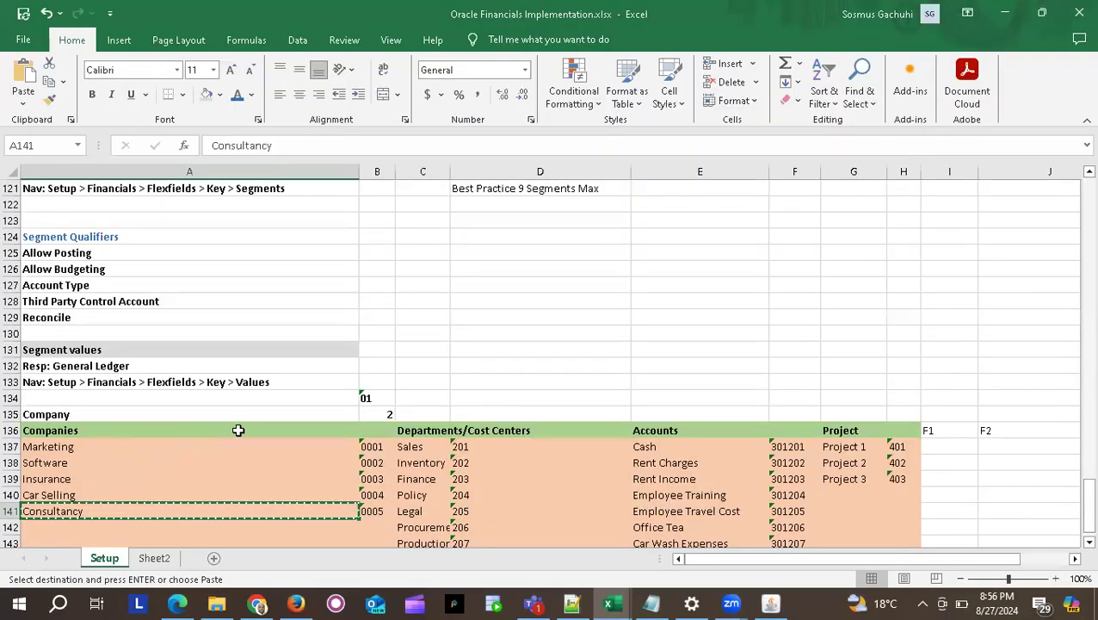
pyautogui.scroll(-4, 237, 429)
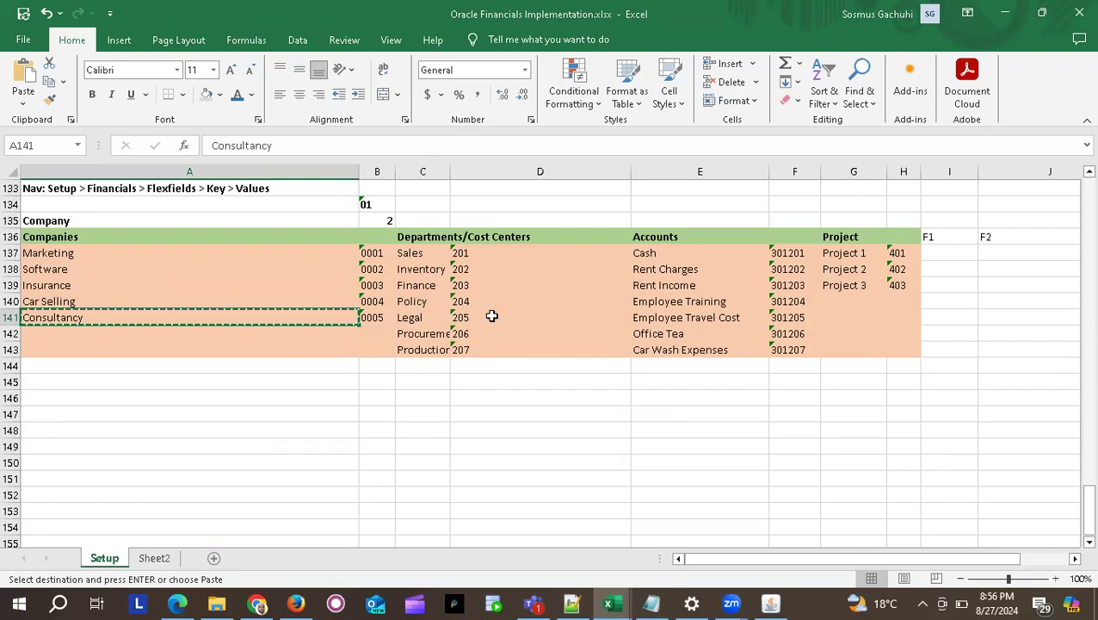
pyautogui.click(415, 254)
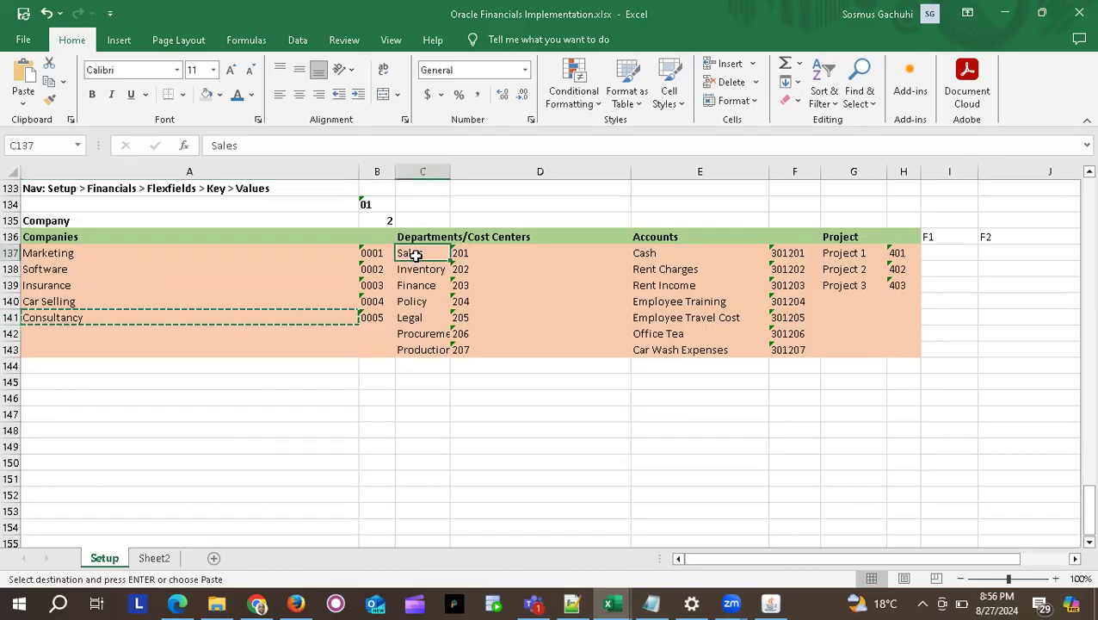
pyautogui.hotkey('ctrl', 'c')
pyautogui.hotkey('alt', 'Tab')
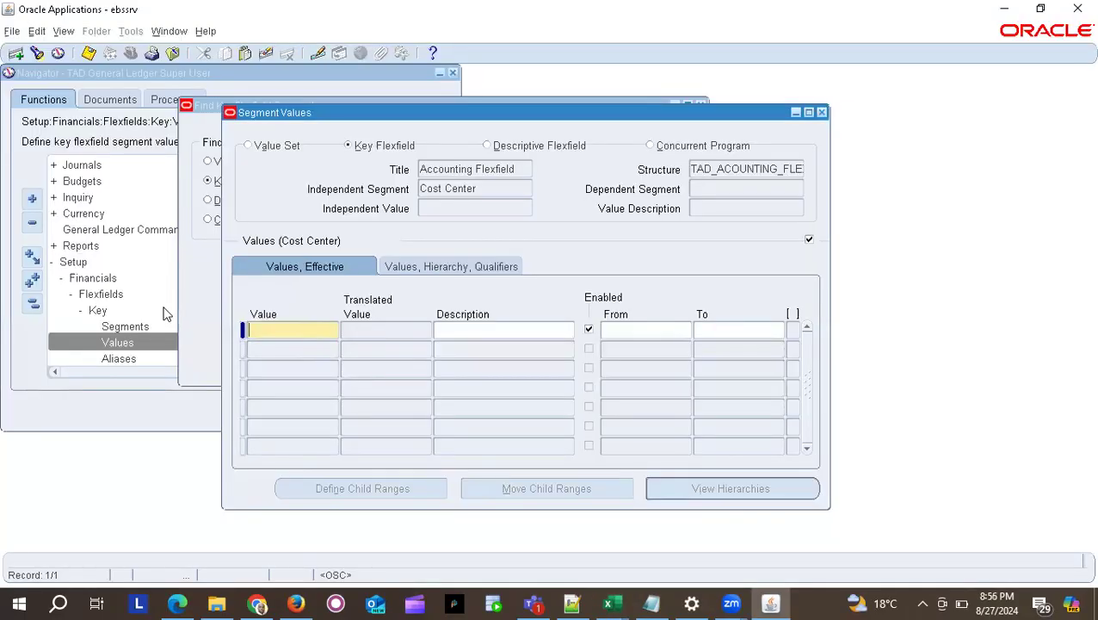
pyautogui.write('2')
pyautogui.press('BackSpace')
pyautogui.write('1')
pyautogui.press('Tab')
pyautogui.click(249, 334)
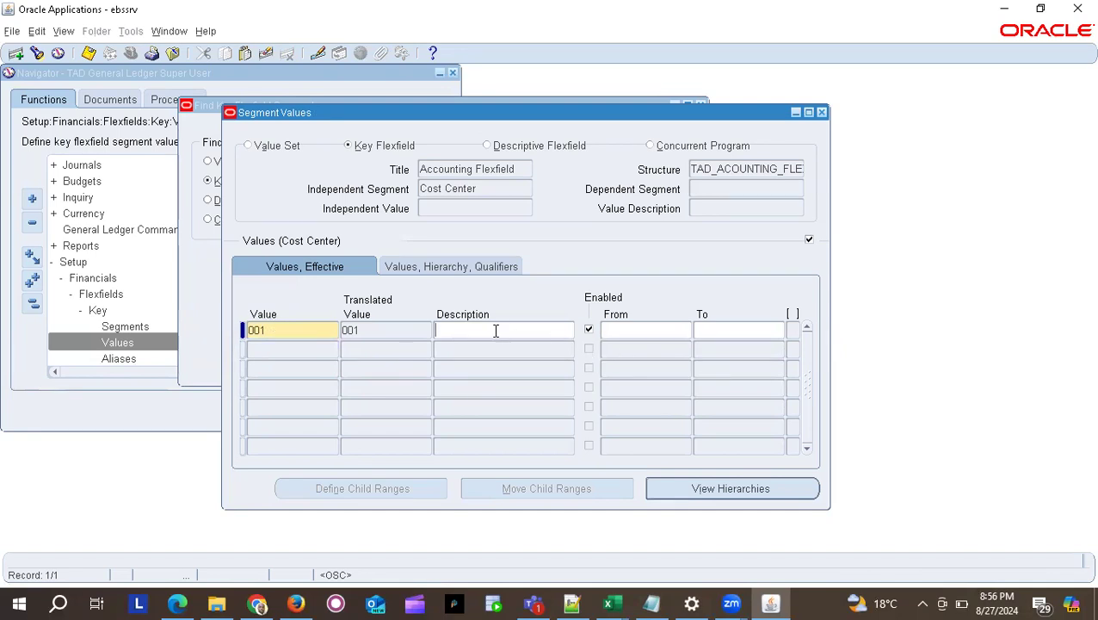
pyautogui.write('Sales')
pyautogui.click(300, 351)
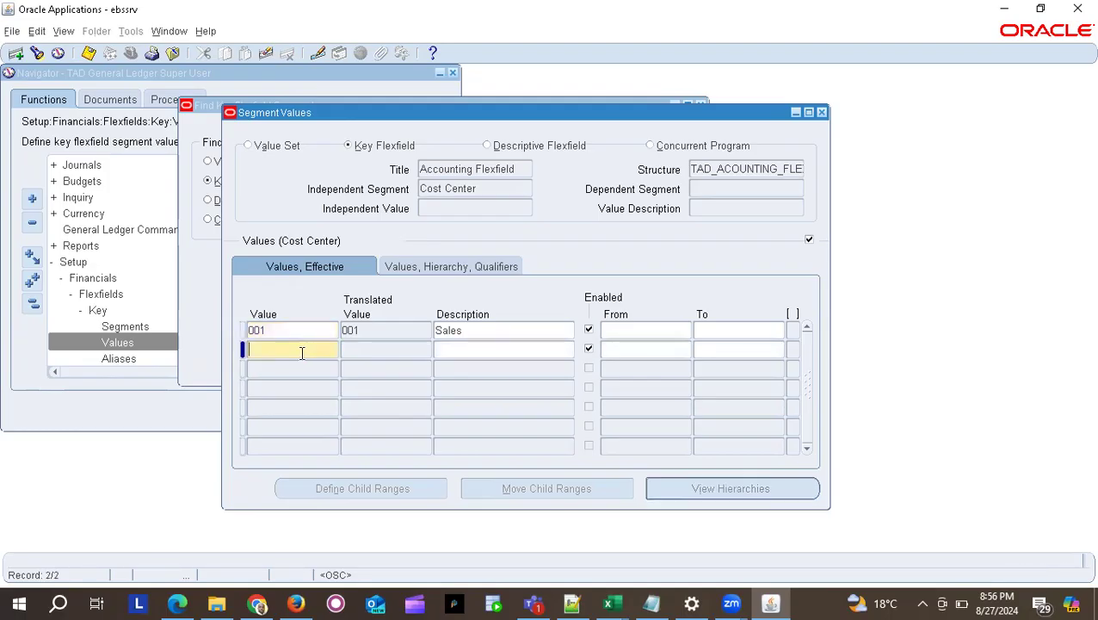
# Add Cost Center value 002 with the description Inventory, copied from the departments list in the Excel Setup sheet.
pyautogui.hotkey('alt', 'Tab')
pyautogui.click(421, 269)
pyautogui.hotkey('ctrl', 'c')
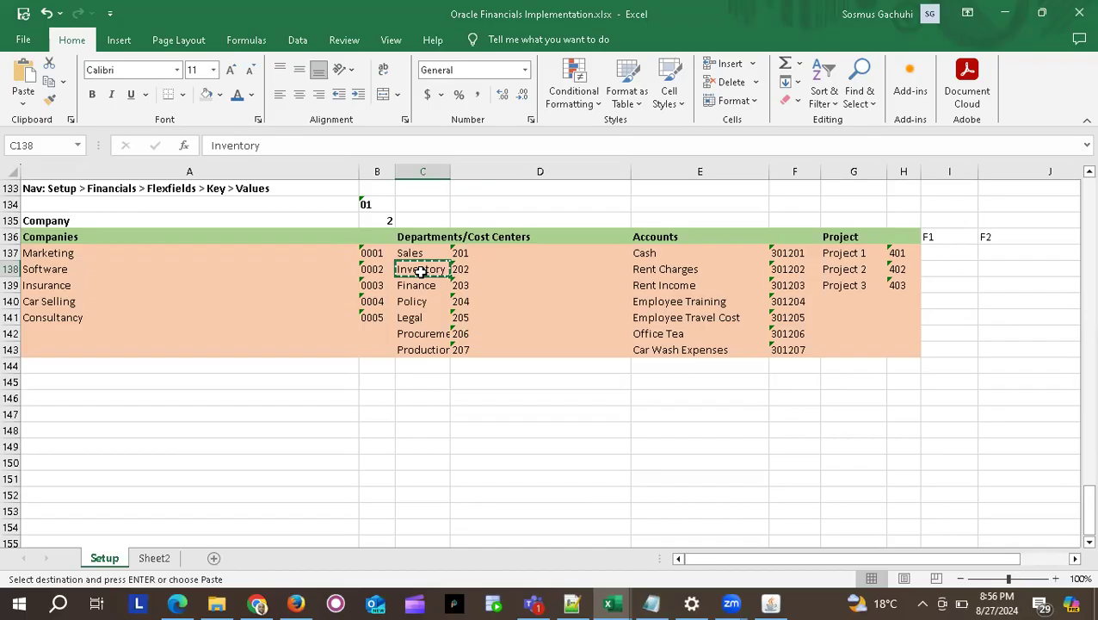
pyautogui.hotkey('alt', 'Tab')
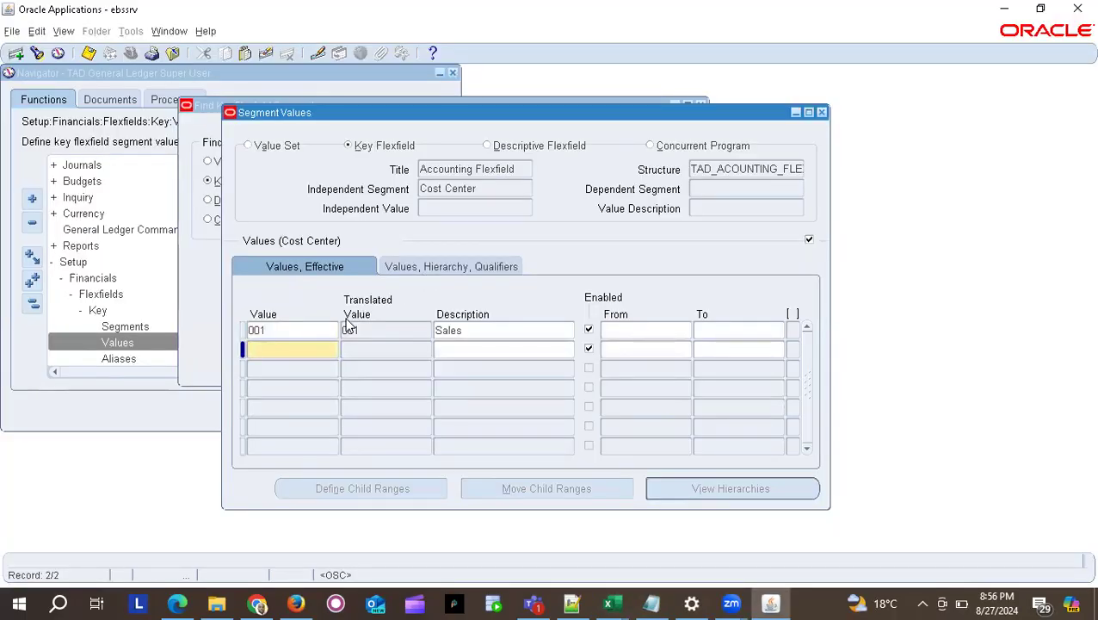
pyautogui.write('2')
pyautogui.write('Inventory')
# Add Cost Center value 003 in the third row with the description Finance, copied from the Excel departments list.
pyautogui.click(288, 369)
pyautogui.hotkey('alt', 'Tab')
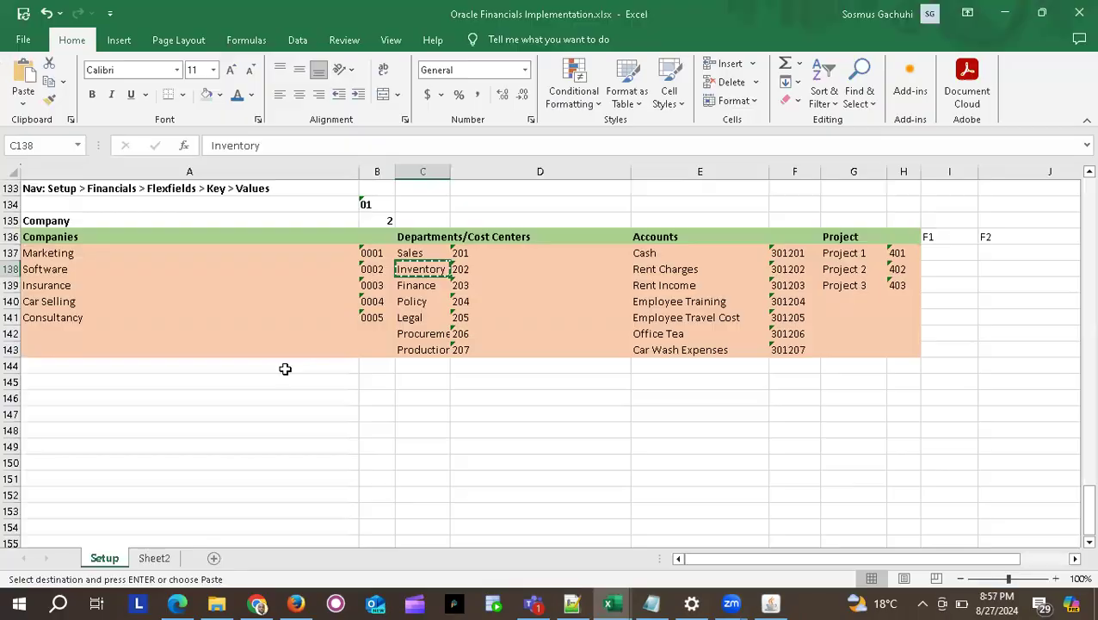
pyautogui.click(429, 291)
pyautogui.hotkey('ctrl', 'c')
pyautogui.hotkey('alt', 'Tab')
pyautogui.write('3')
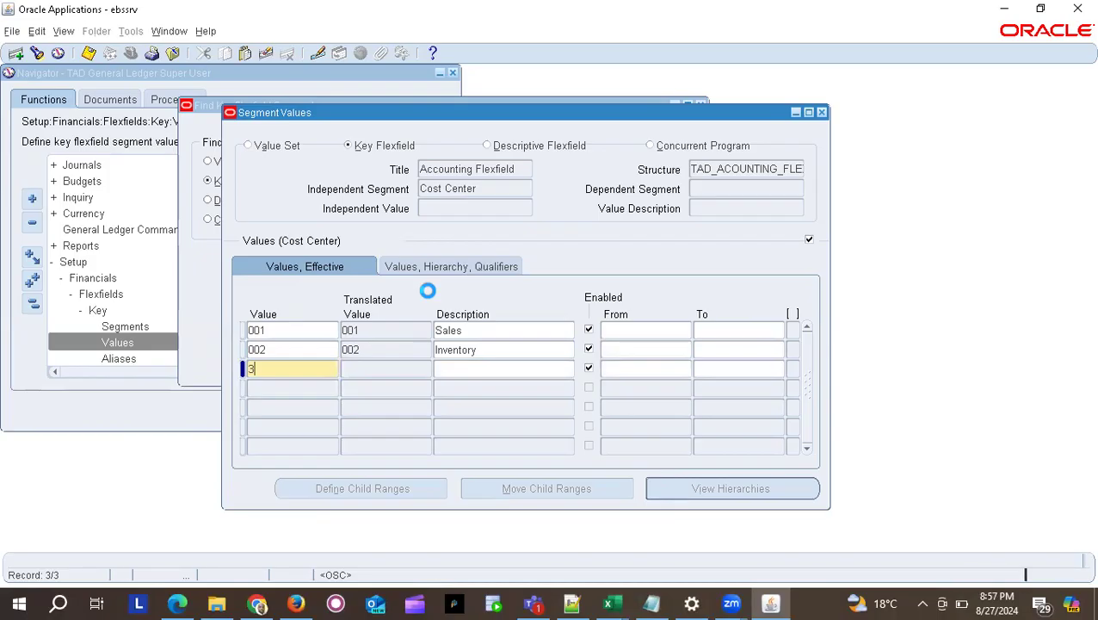
pyautogui.press('Tab')
pyautogui.write('Finance')
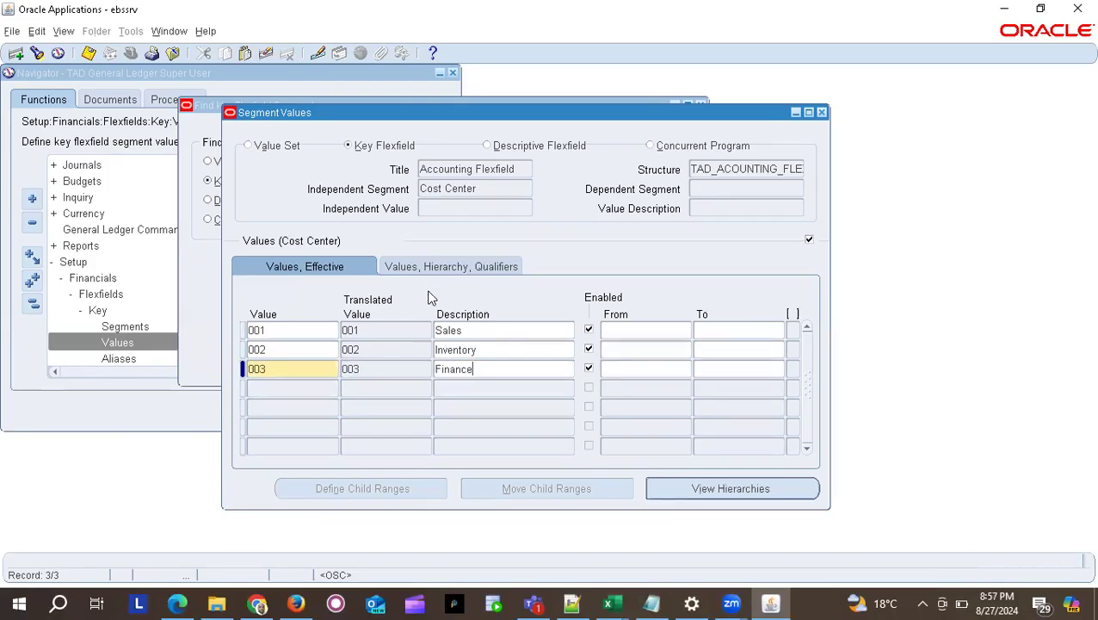
# Add Cost Center value 004 in the fourth row with the description Legal, copied from the Excel departments list.
pyautogui.click(302, 391)
pyautogui.hotkey('alt', 'Tab')
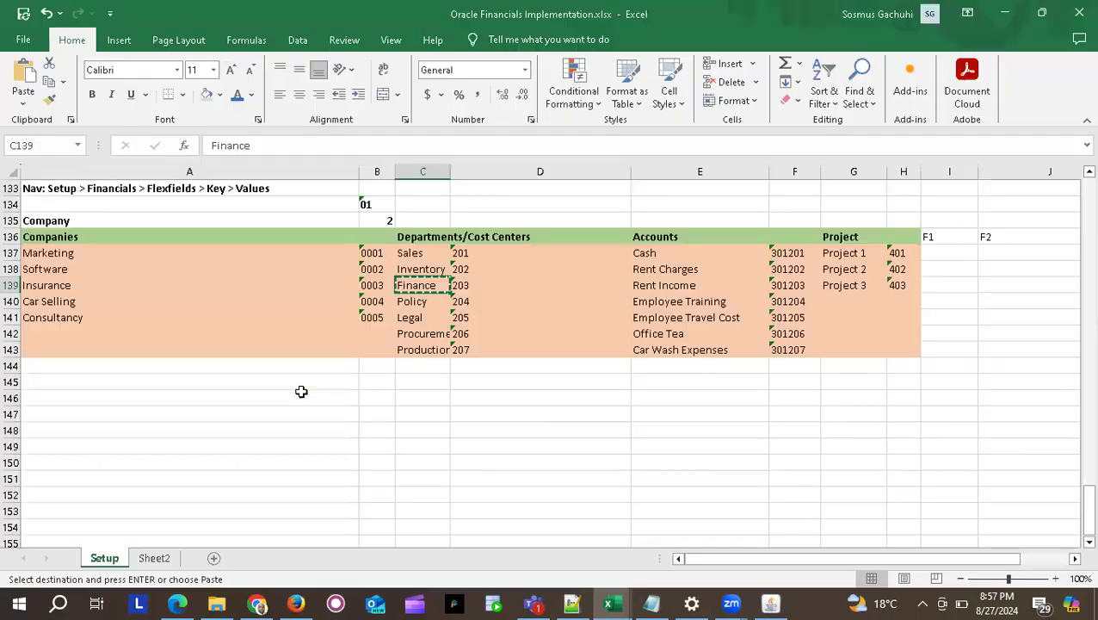
pyautogui.click(415, 302)
pyautogui.hotkey('ctrl', 'c')
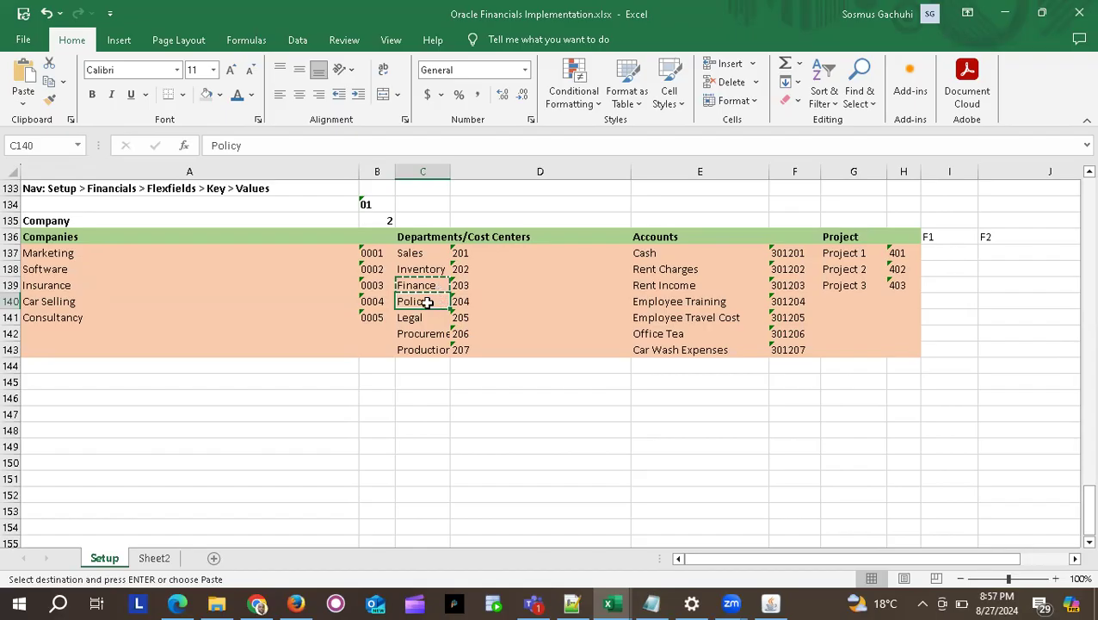
pyautogui.click(421, 317)
pyautogui.hotkey('ctrl', 'c')
pyautogui.hotkey('alt', 'Tab')
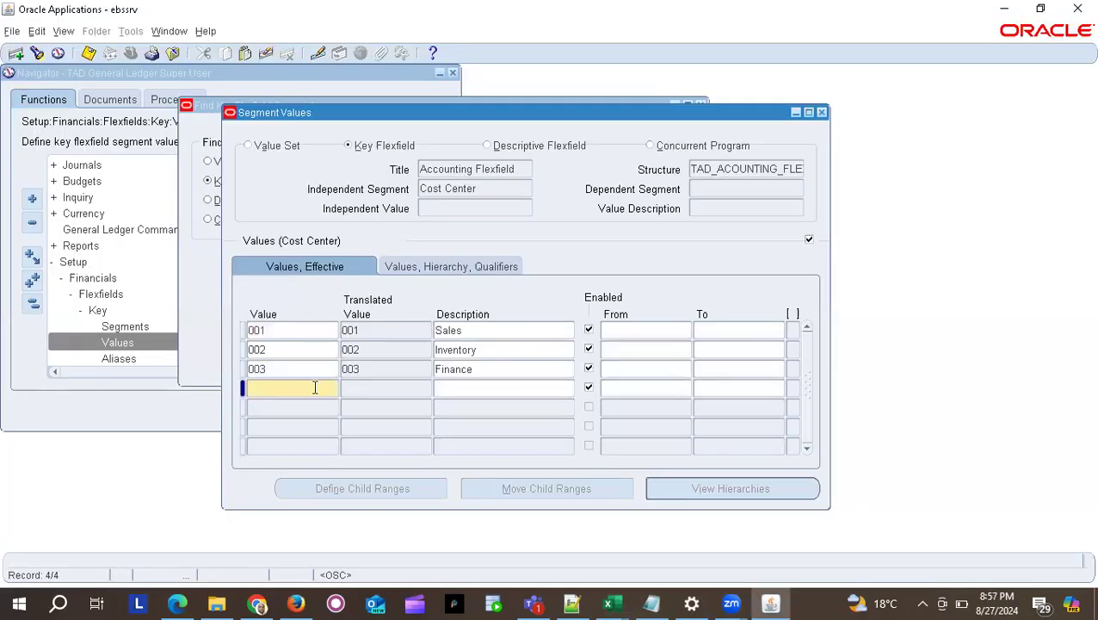
pyautogui.write('4')
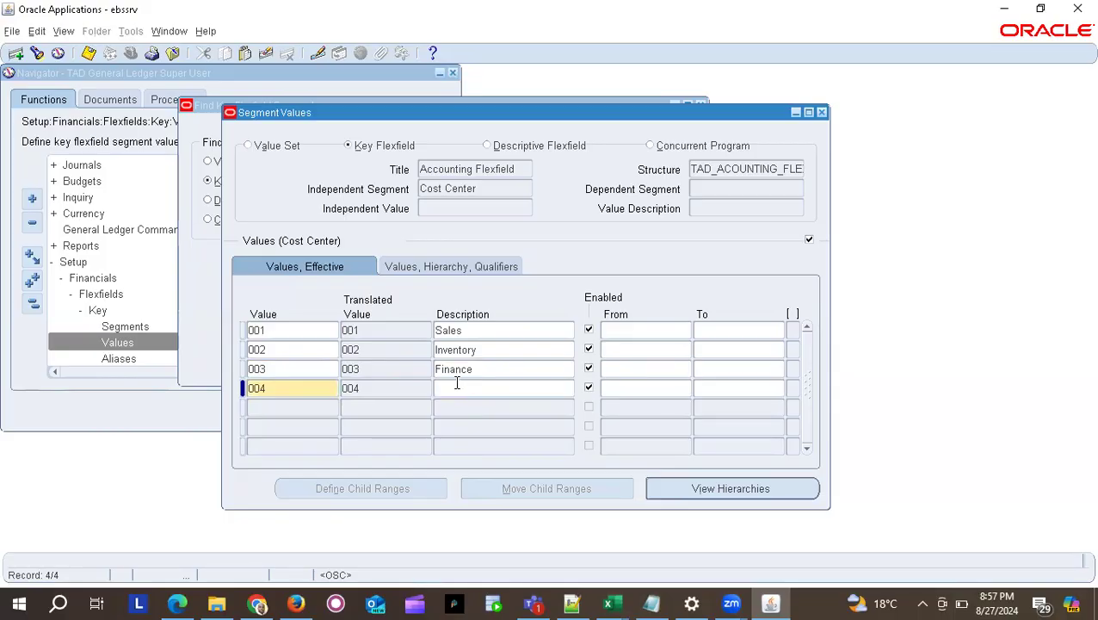
pyautogui.write('Legal')
# Add Cost Center value 005 with the description Production from the Excel departments list and save the Cost Center values.
pyautogui.hotkey('alt', 'Tab')
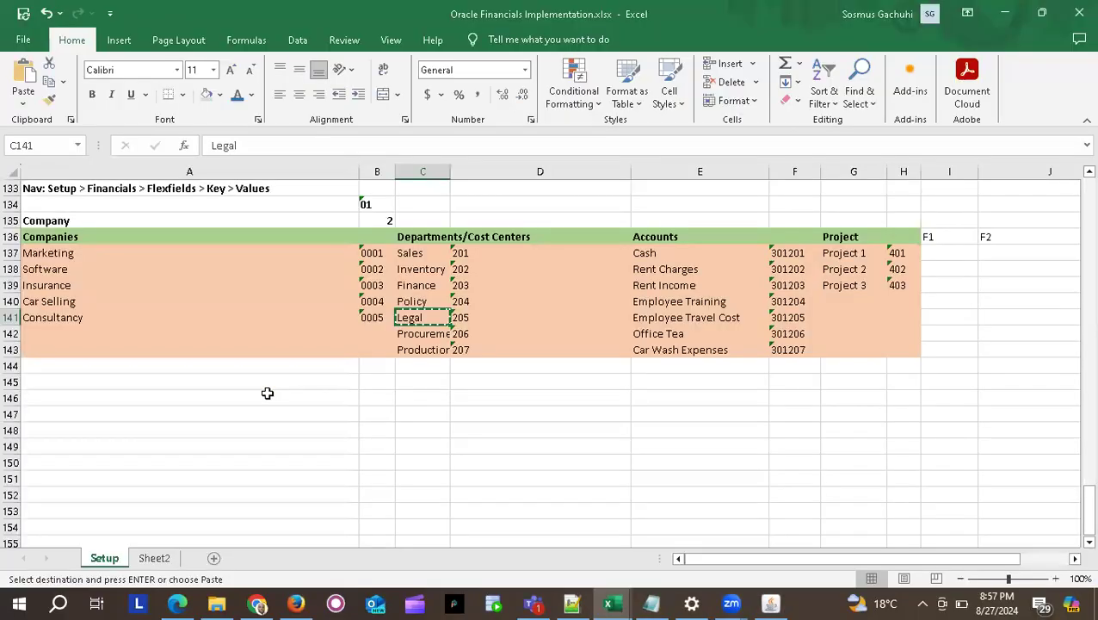
pyautogui.click(413, 350)
pyautogui.hotkey('ctrl', 'c')
pyautogui.hotkey('alt', 'Tab')
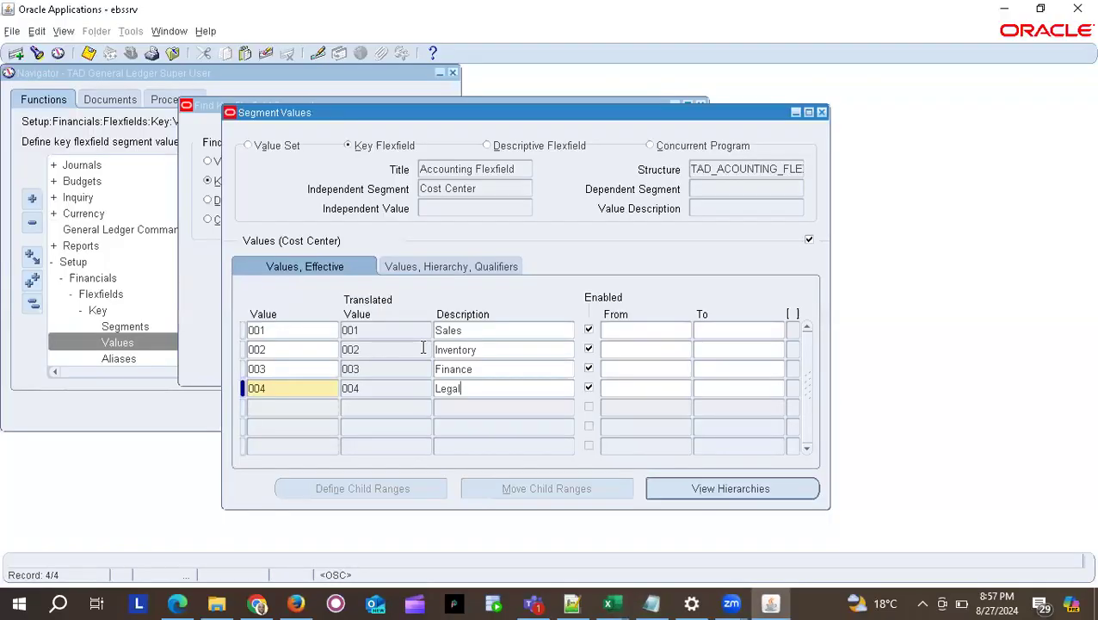
pyautogui.click(261, 407)
pyautogui.write('5')
pyautogui.press('Tab')
pyautogui.hotkey('ctrl', 'v')
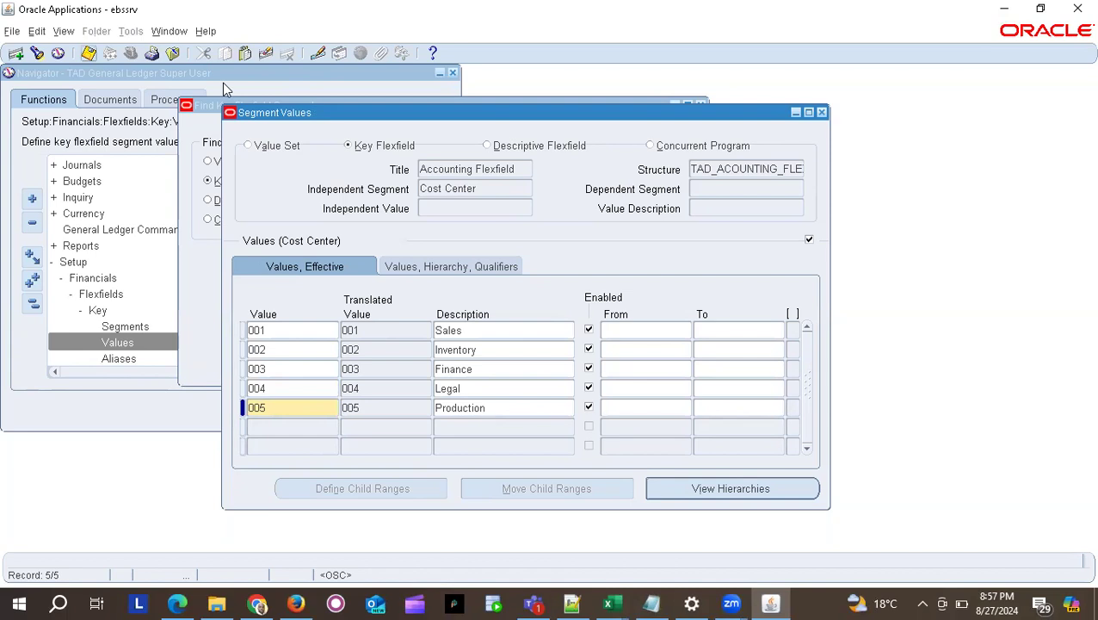
pyautogui.click(88, 53)
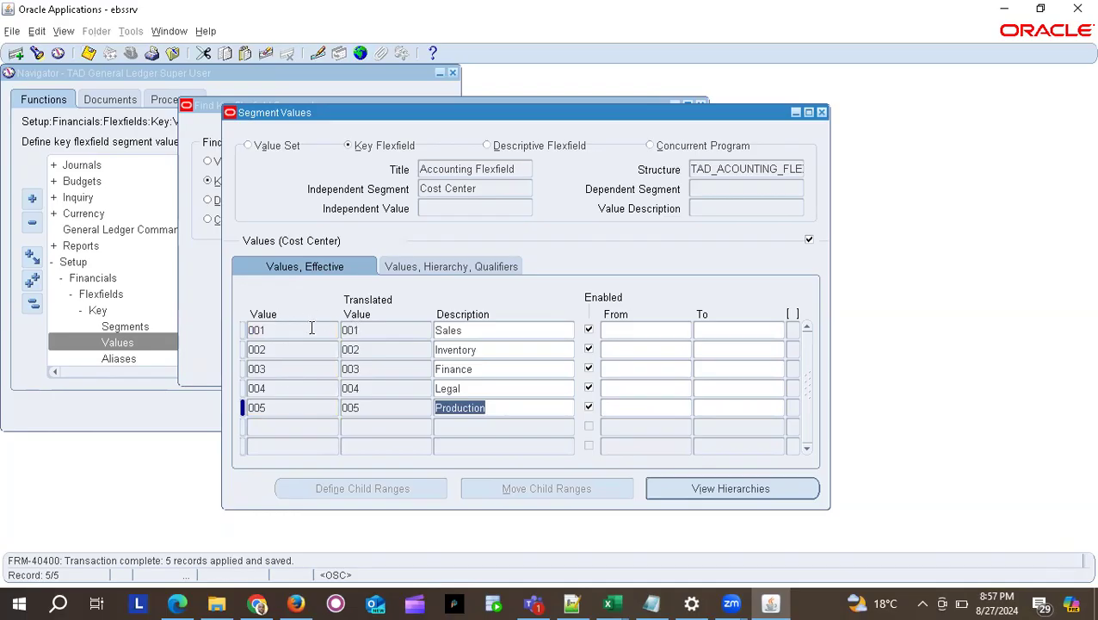
# Switch the Accounting Flexfield's independent segment from Cost Center to Accounts and start its first value row.
pyautogui.click(479, 189)
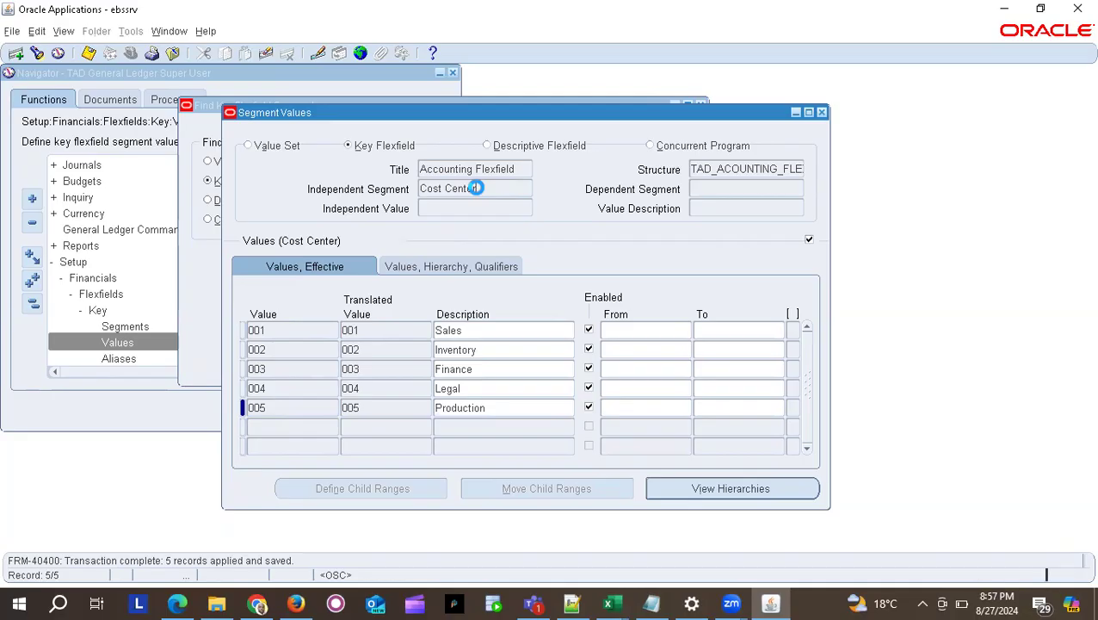
pyautogui.moveTo(479, 188); pyautogui.dragTo(425, 192)
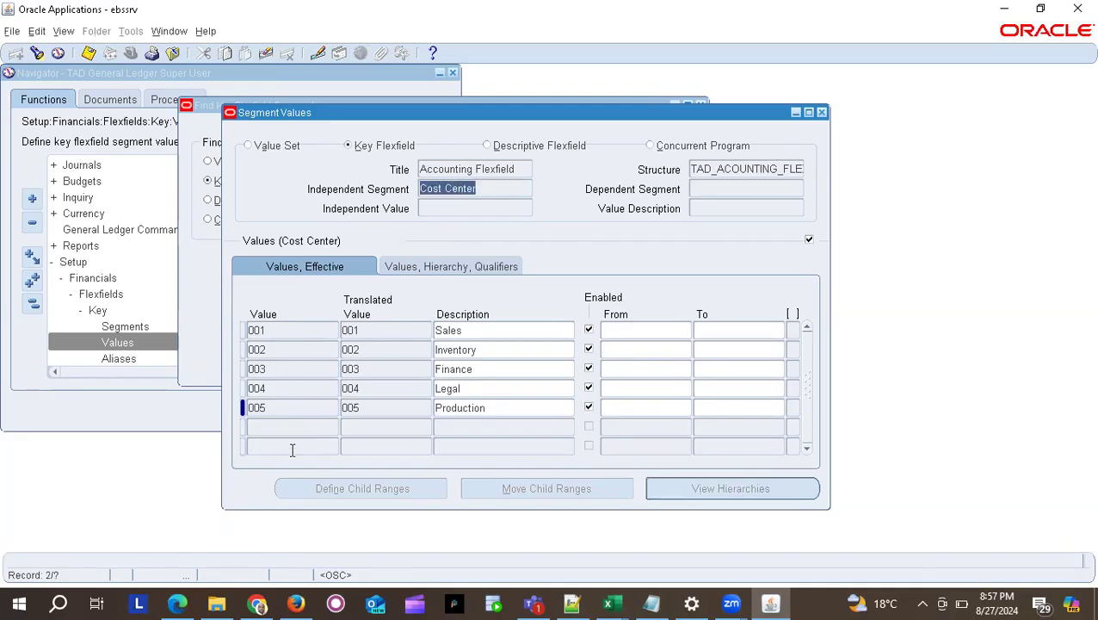
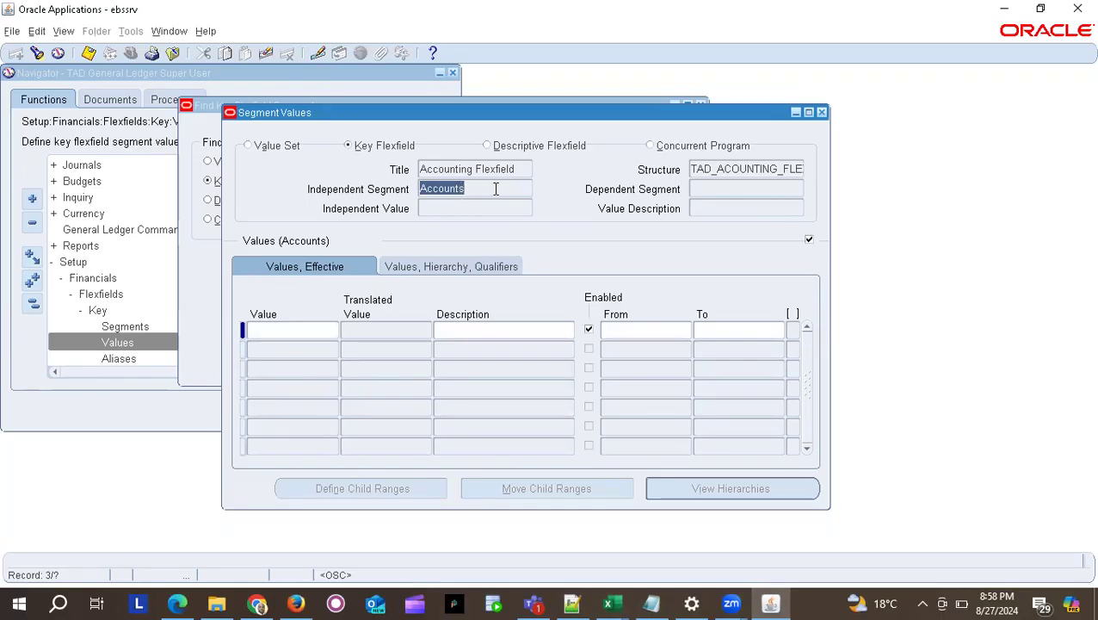
pyautogui.click(290, 328)
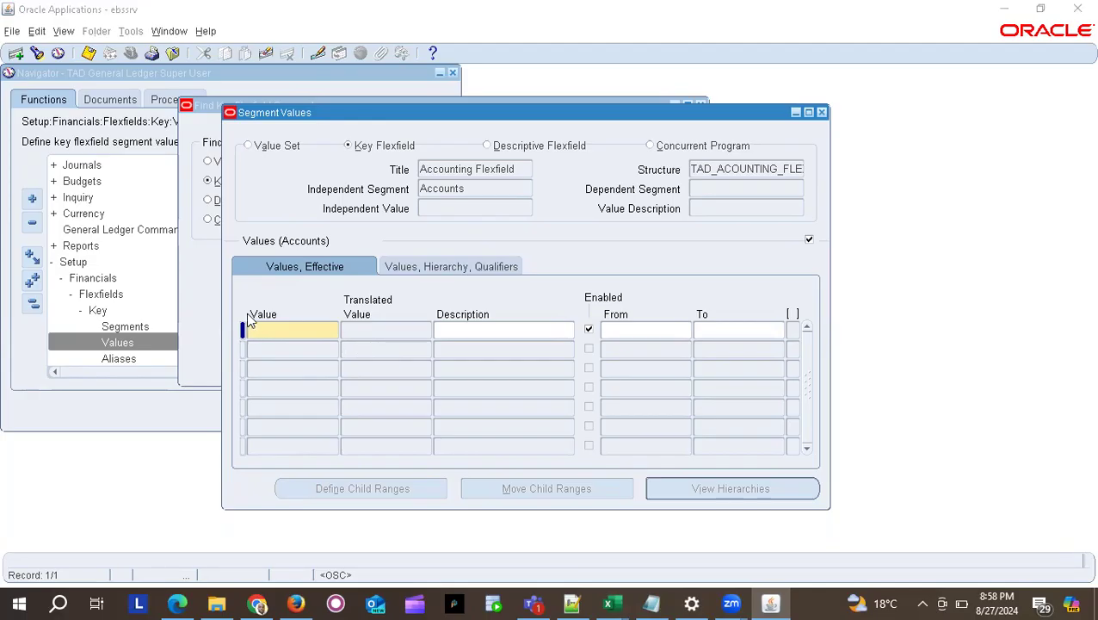
# Copy Cash from the accounts list in the Excel Setup sheet and enter 00001 as the first Accounts value.
pyautogui.hotkey('alt', 'Tab')
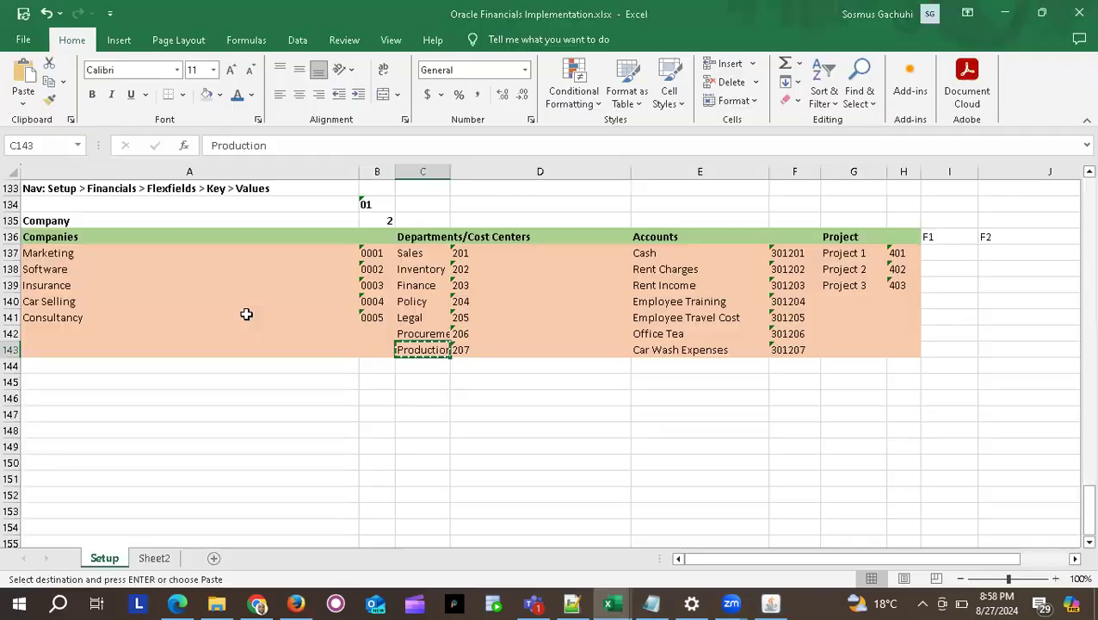
pyautogui.click(655, 251)
pyautogui.hotkey('ctrl', 'c')
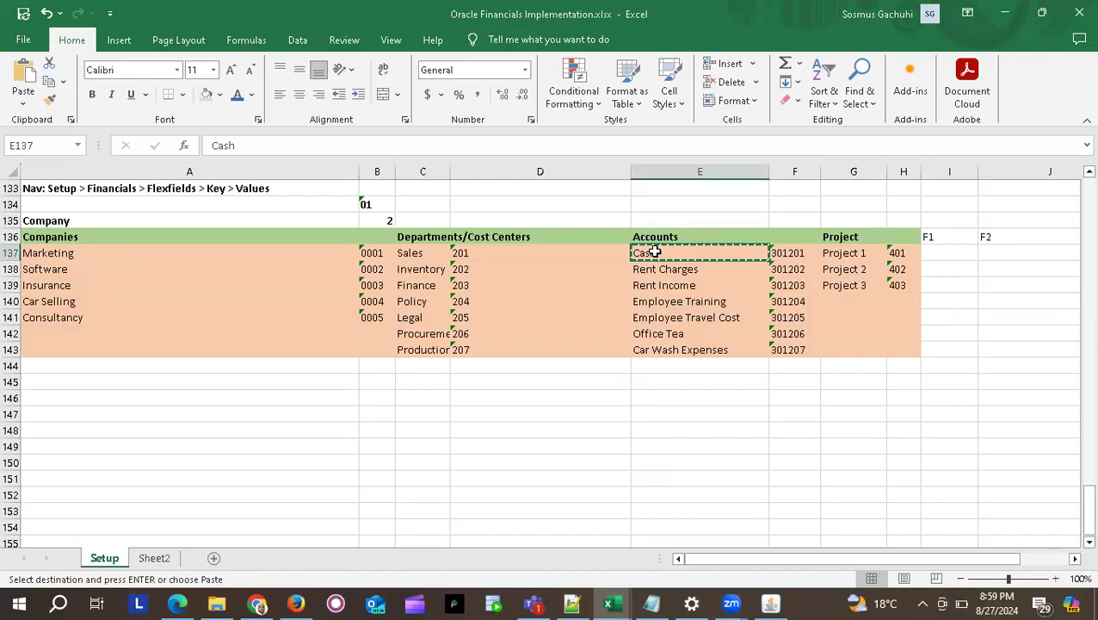
pyautogui.hotkey('alt', 'Tab')
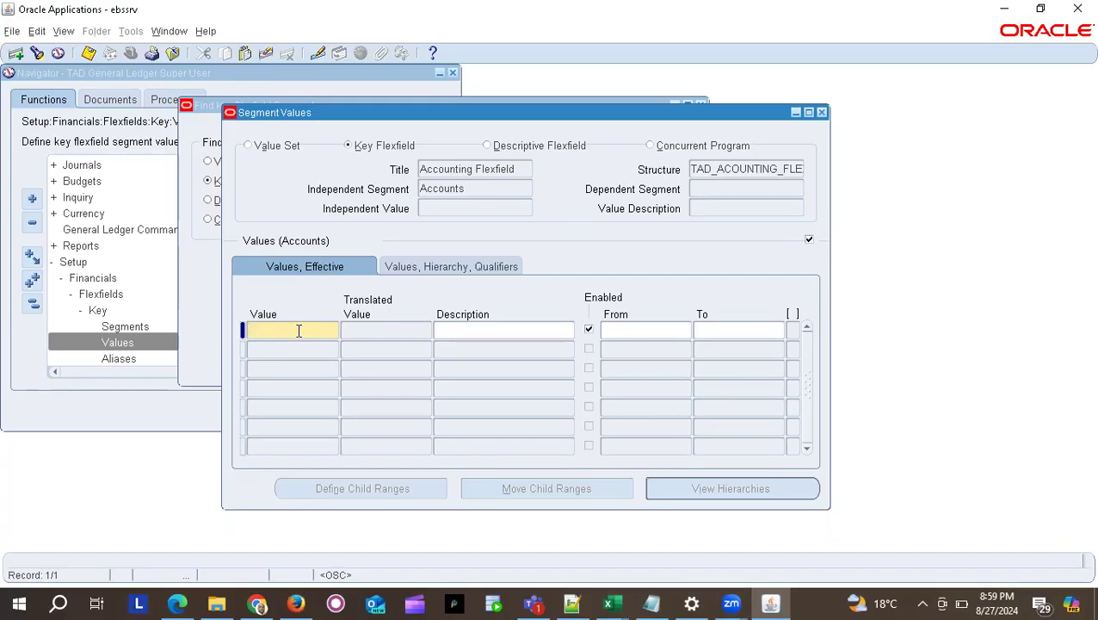
pyautogui.press('Tab')
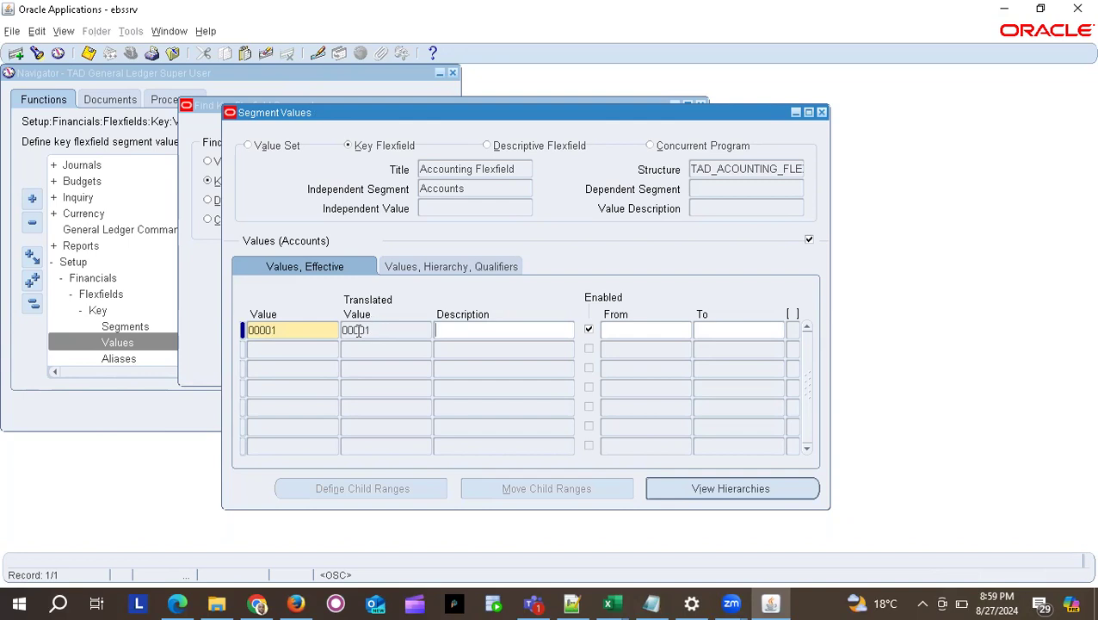
# Replace the first Accounts value with 10120, shortened from an attempted 101200, and enter Cash as its description.
pyautogui.click(282, 330)
pyautogui.doubleClick(326, 332)
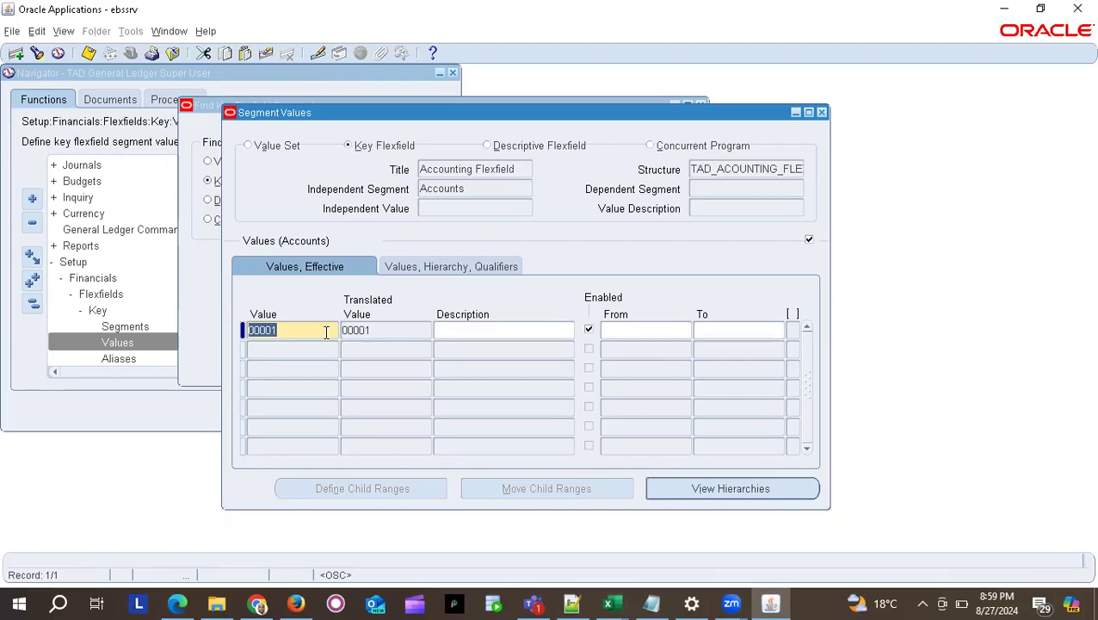
pyautogui.write('1')
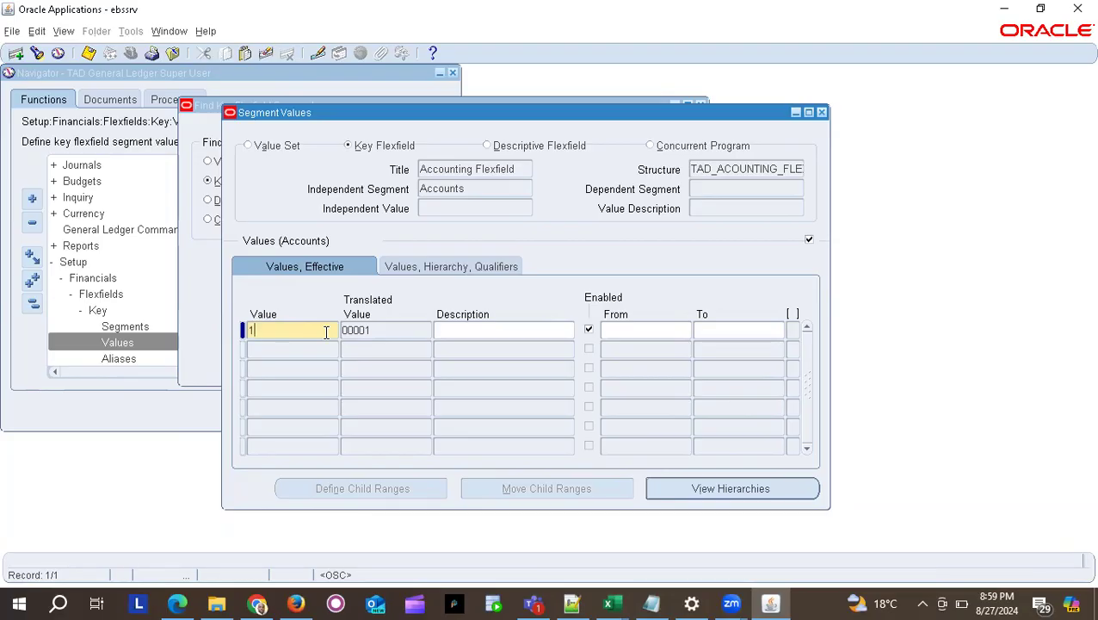
pyautogui.write('01200')
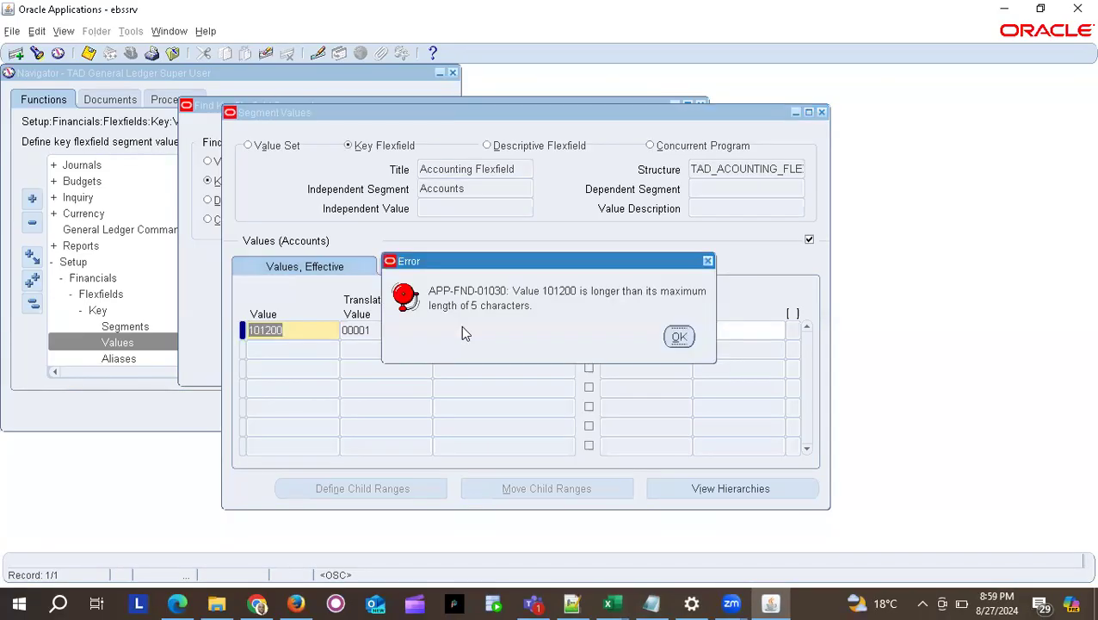
pyautogui.click(677, 335)
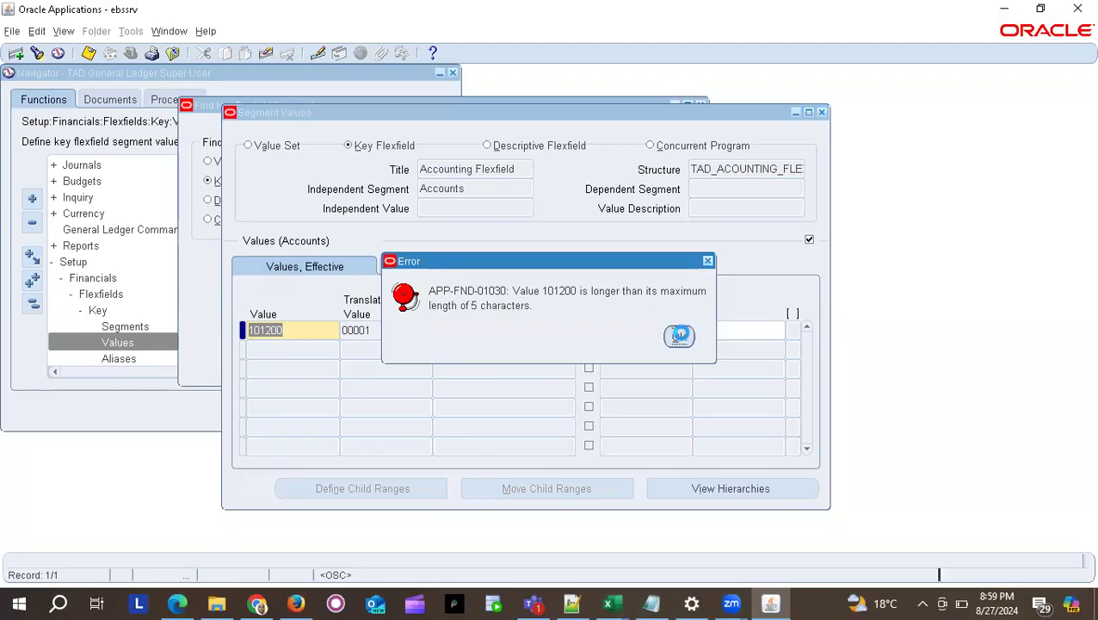
pyautogui.click(290, 333)
pyautogui.press('BackSpace')
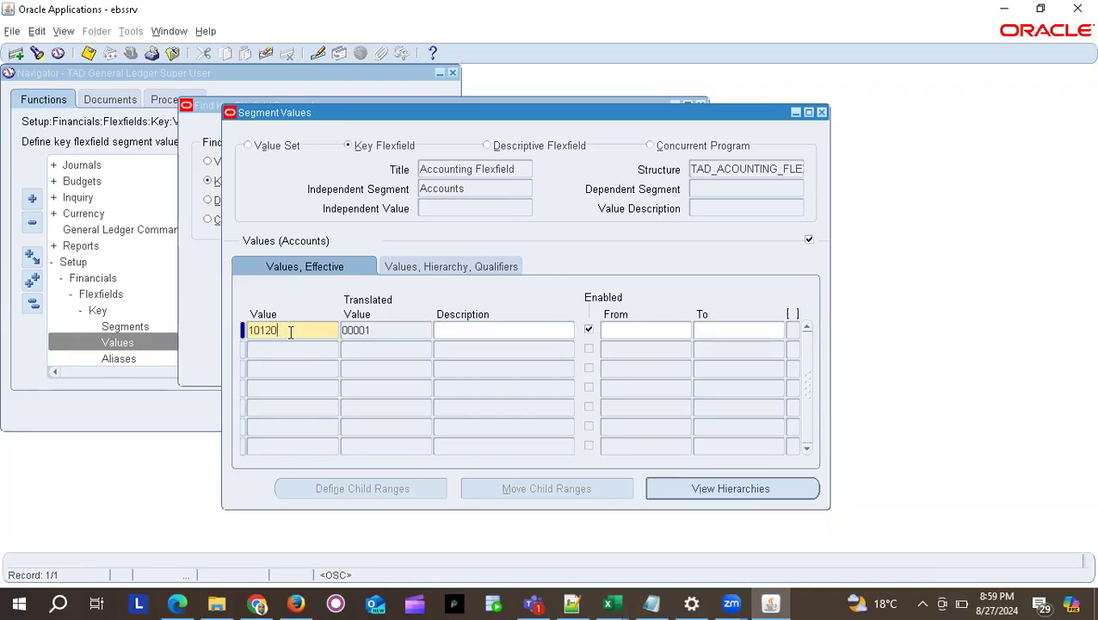
pyautogui.press('Tab')
pyautogui.write('Cash')
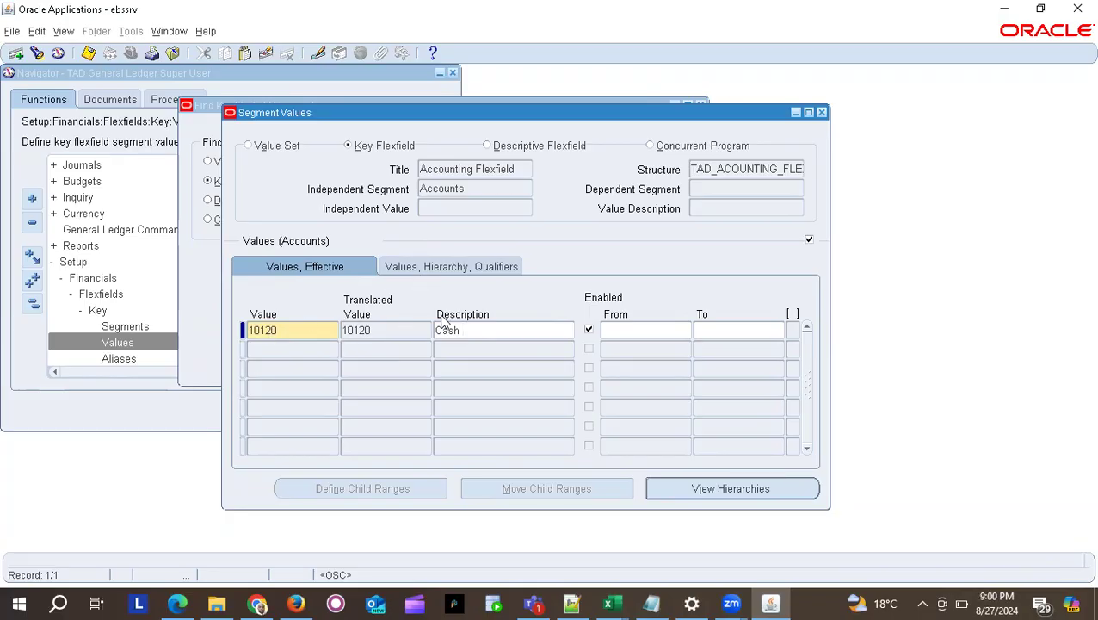
# Set the Account Type qualifier of the Cash account to Asset and accept the flexfield context left blank.
pyautogui.click(458, 263)
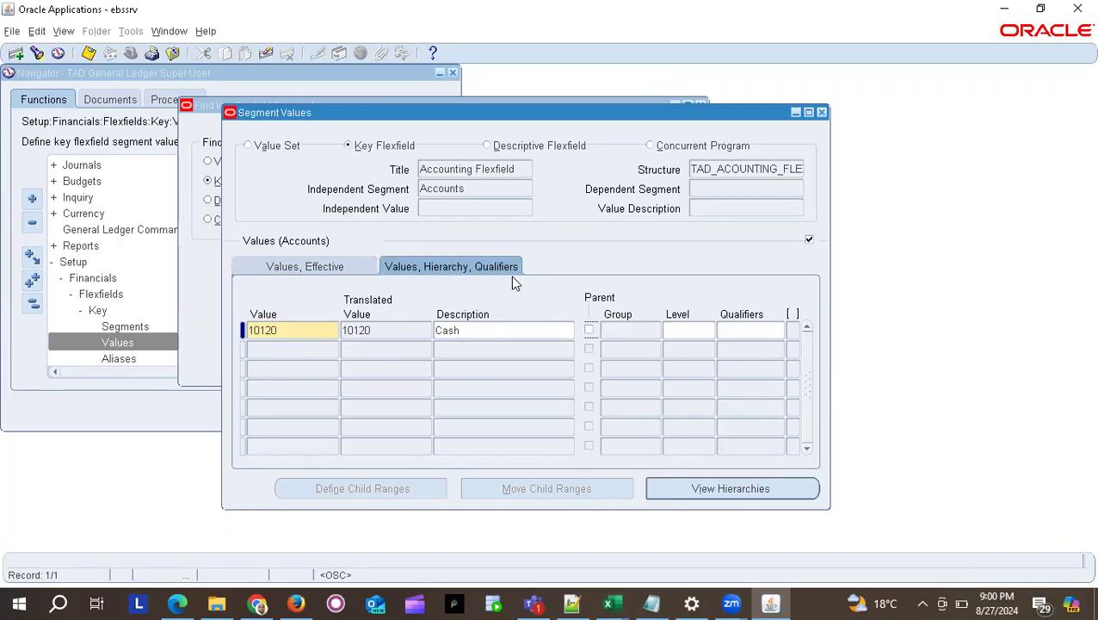
pyautogui.click(752, 328)
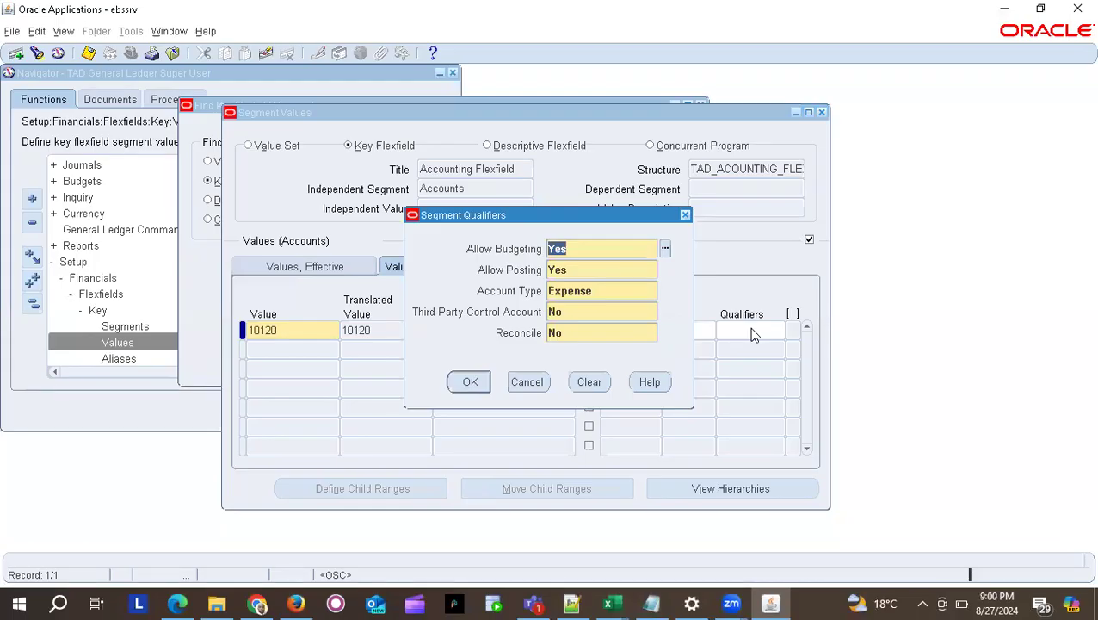
pyautogui.moveTo(525, 217); pyautogui.dragTo(704, 225)
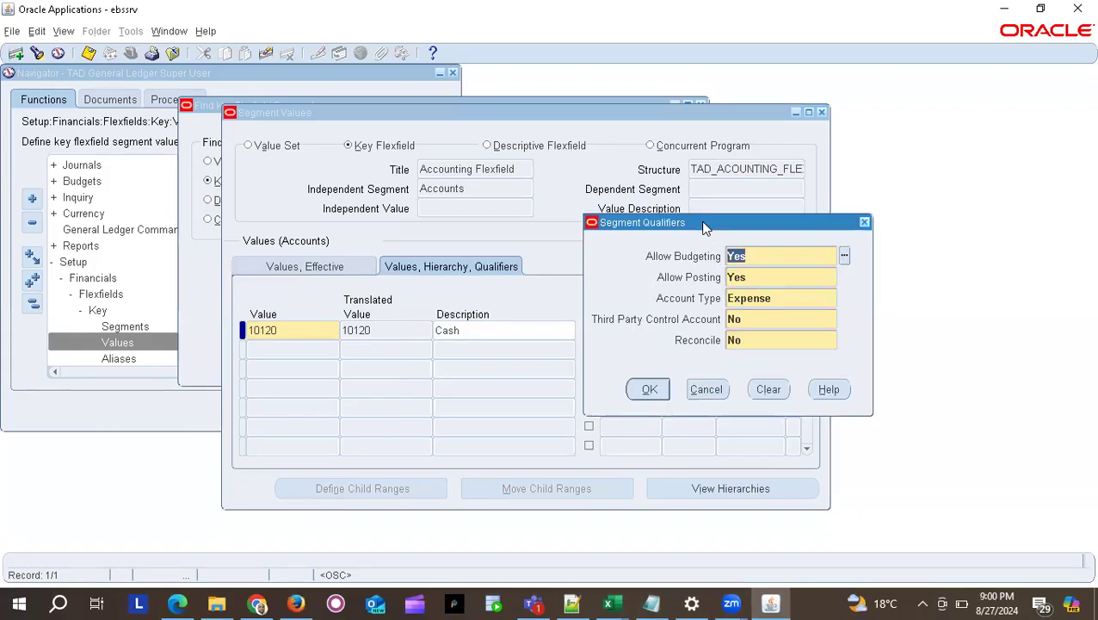
pyautogui.click(742, 298)
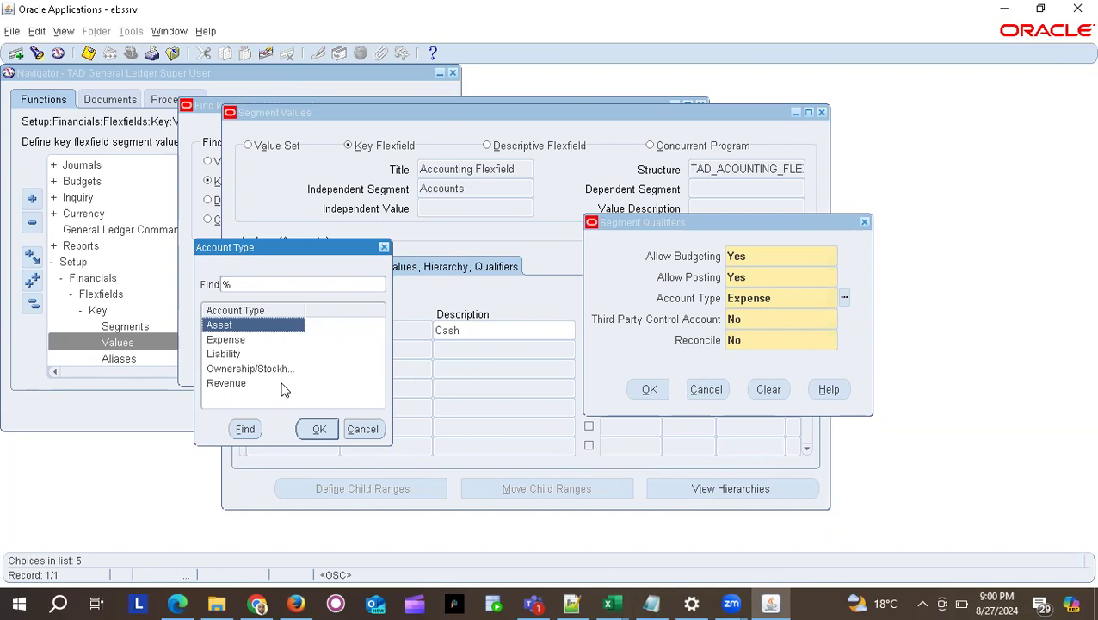
pyautogui.press('Return')
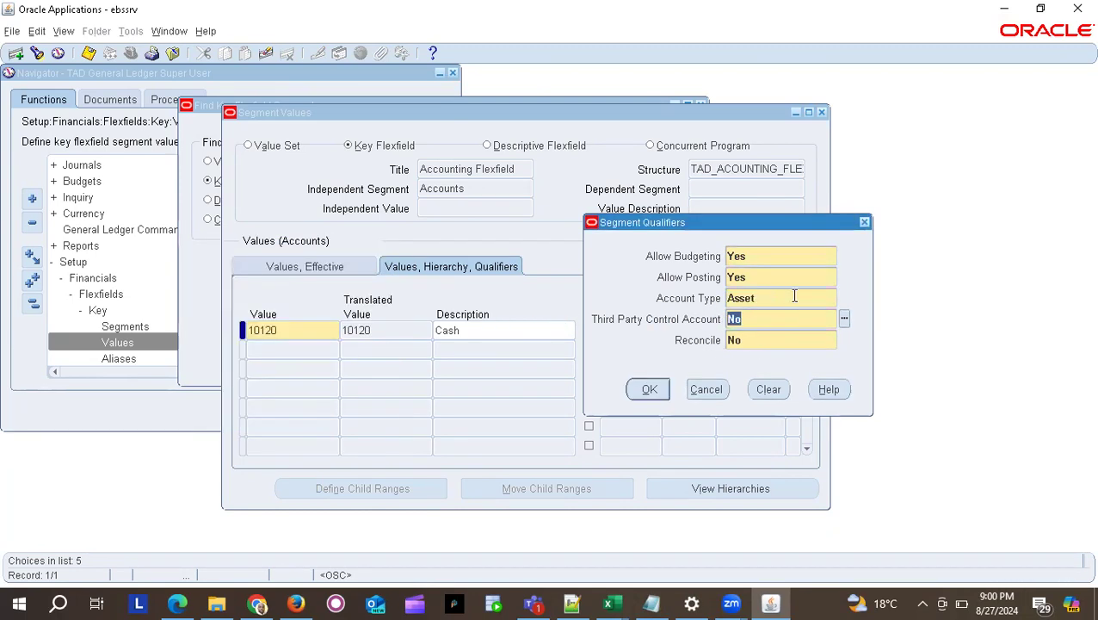
pyautogui.click(648, 391)
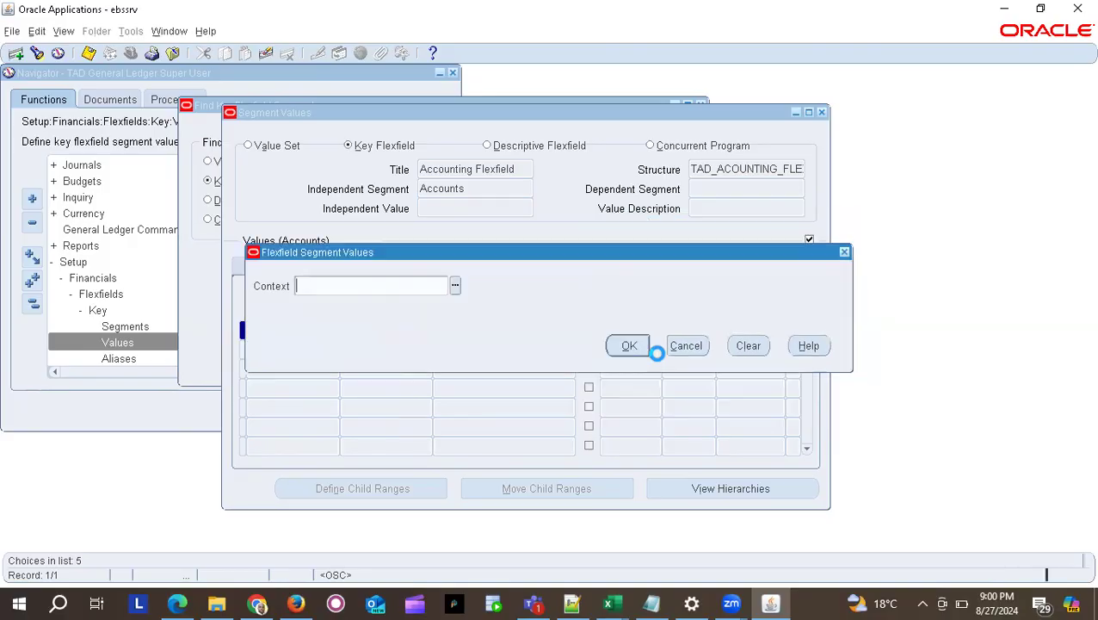
pyautogui.click(635, 346)
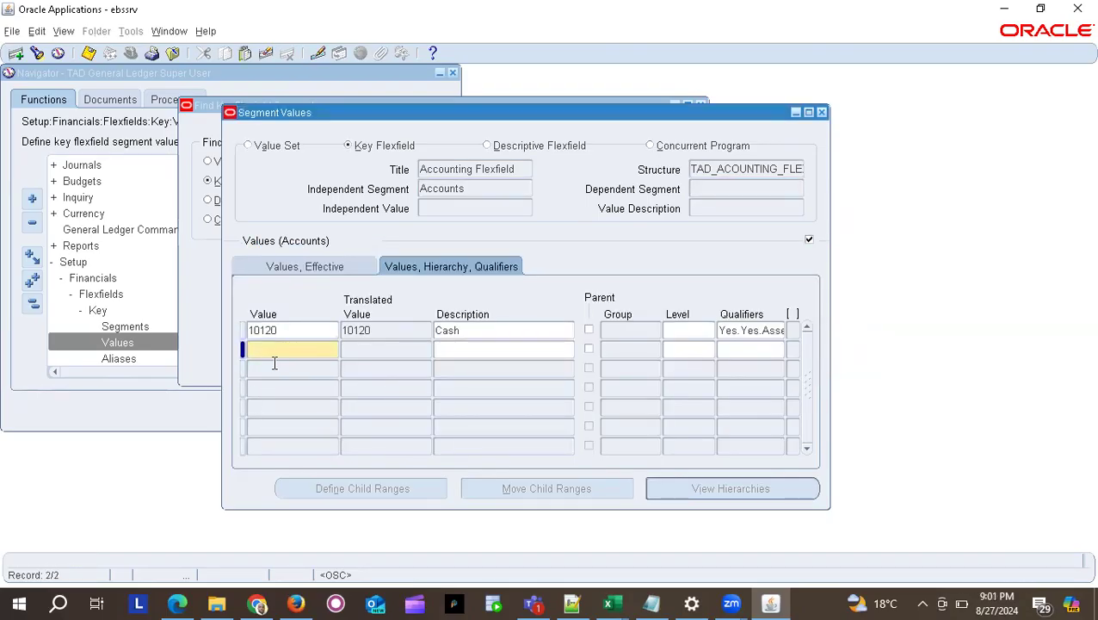
# Copy Rent Charges from the accounts list in the Excel Setup sheet and enter 10121 as the second Accounts value in Oracle.
pyautogui.hotkey('alt', 'Tab')
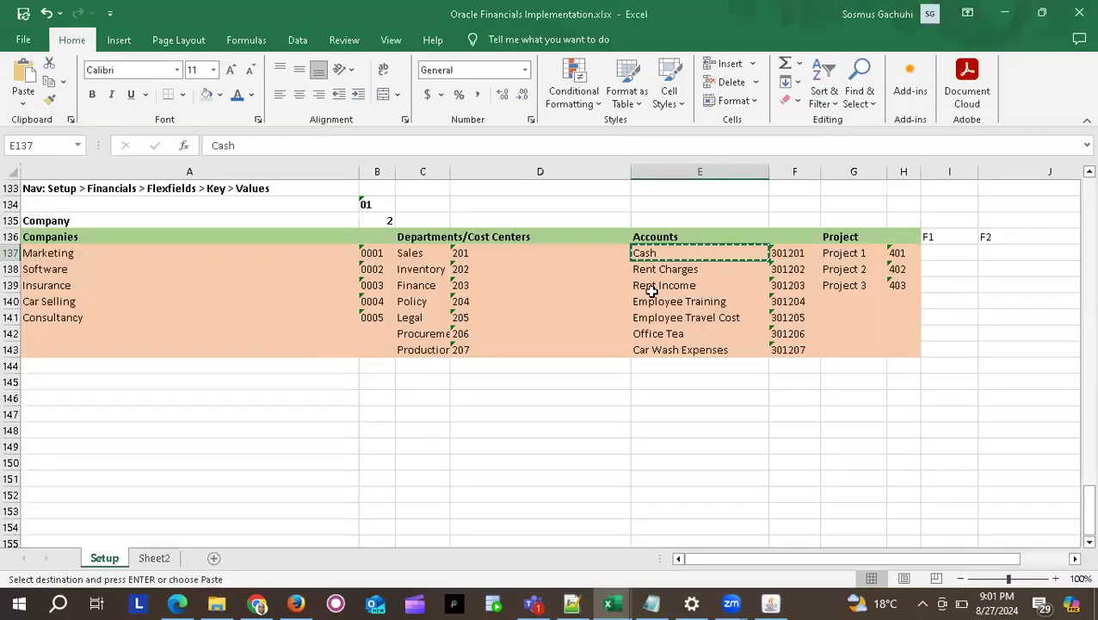
pyautogui.click(674, 268)
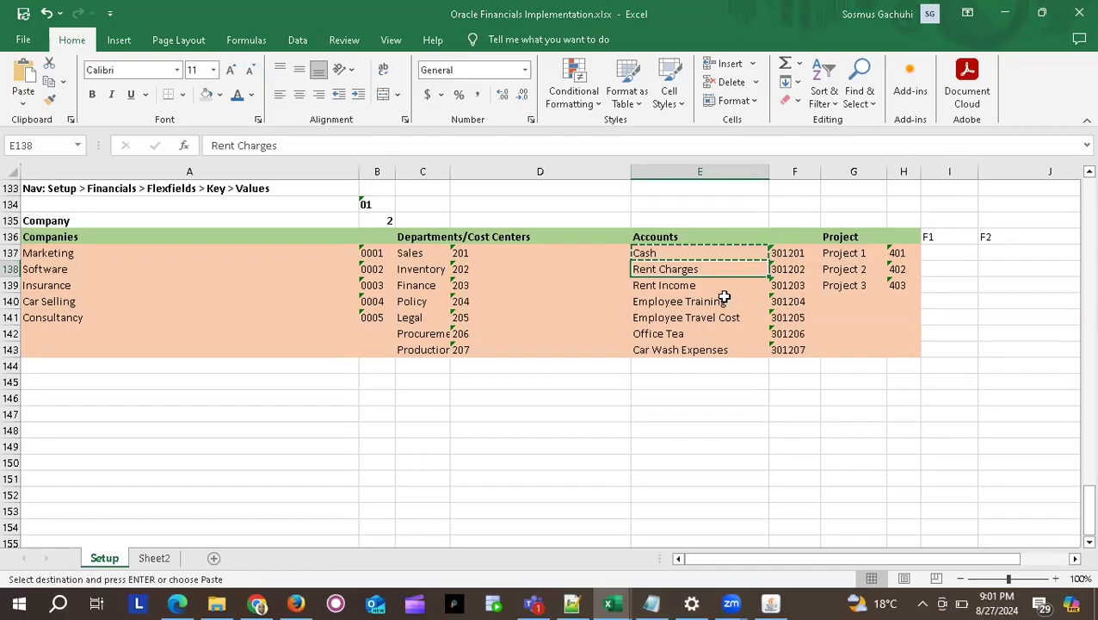
pyautogui.hotkey('ctrl', 'c')
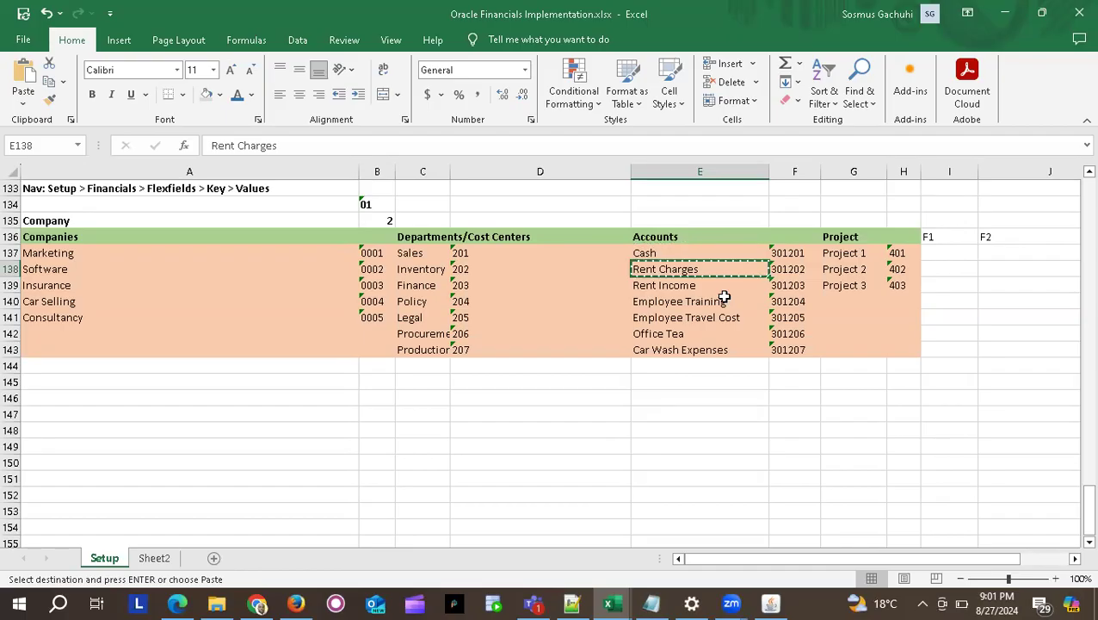
pyautogui.hotkey('alt', 'Tab')
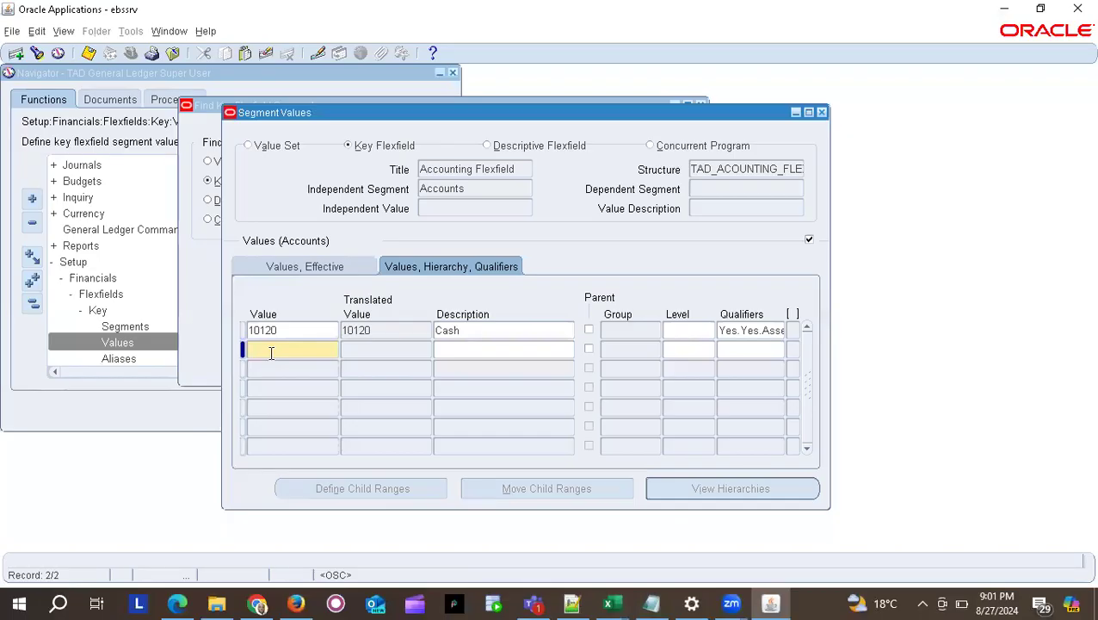
pyautogui.write('10121')
pyautogui.press('Tab')
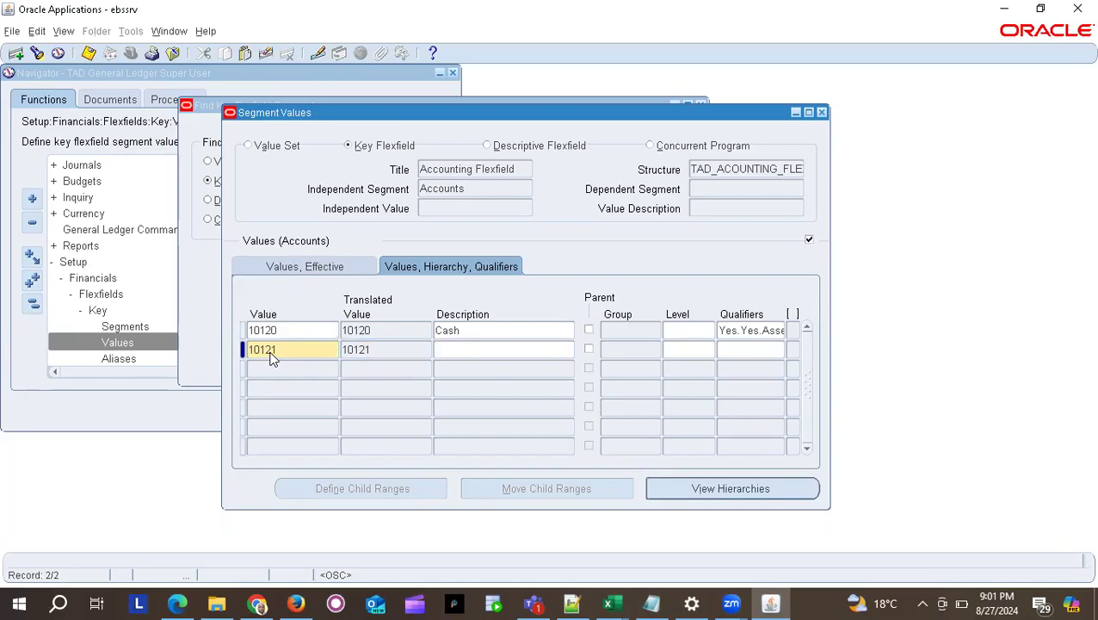
# Enter Rent Income as the description of account 10121, reworded from the copied Rent Charges.
pyautogui.write('Rent Charges')
pyautogui.press('BackSpace')
pyautogui.press('BackSpace')
pyautogui.press('BackSpace')
pyautogui.press('BackSpace')
pyautogui.press('BackSpace')
pyautogui.press('BackSpace')
pyautogui.press('BackSpace')
pyautogui.write('Income')
# Set the Account Type qualifier of the Rent Income account to Revenue and accept the qualifiers.
pyautogui.click(769, 349)
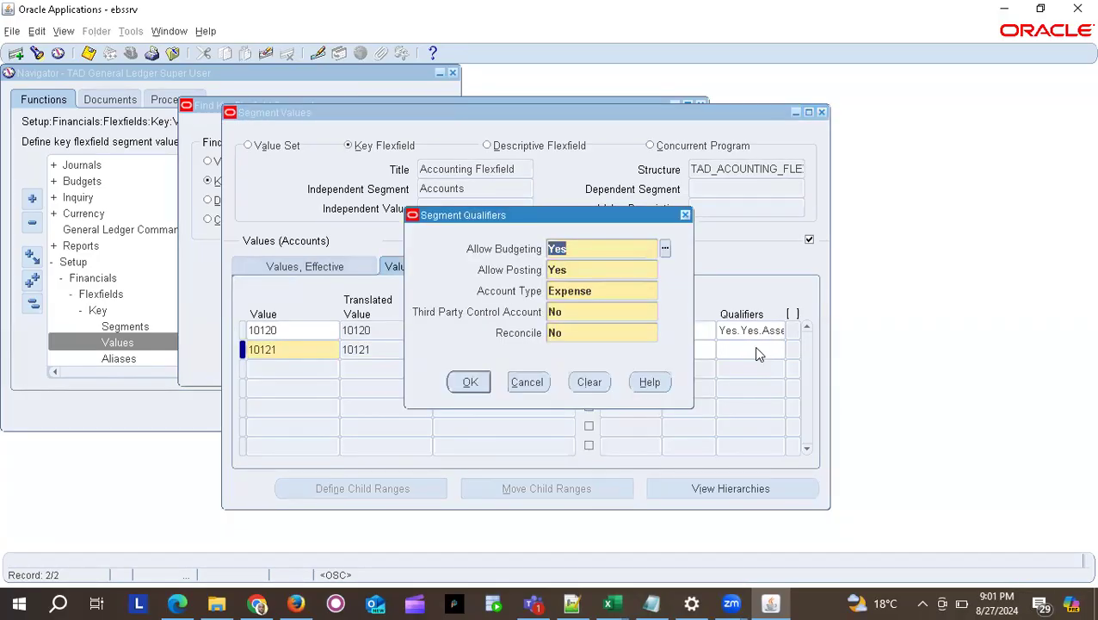
pyautogui.click(600, 291)
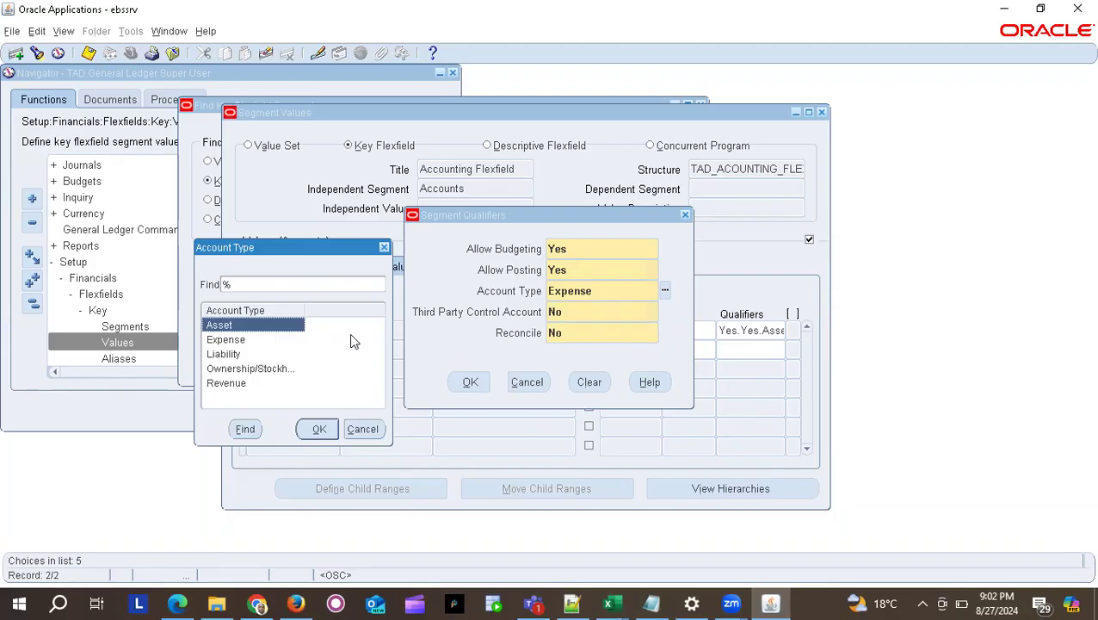
pyautogui.click(234, 382)
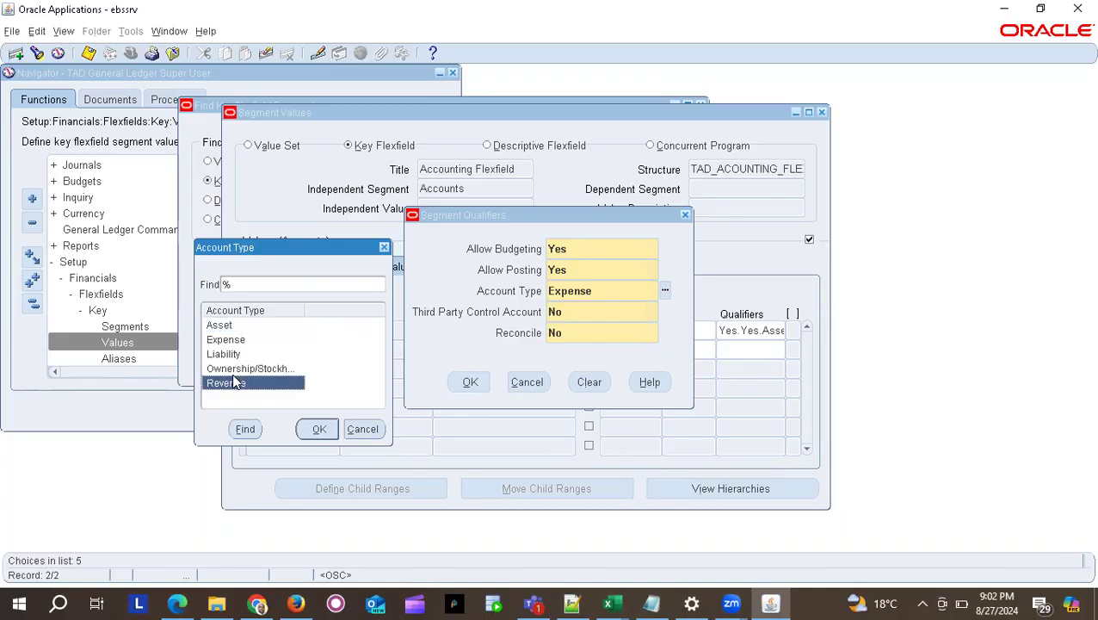
pyautogui.press('Escape')
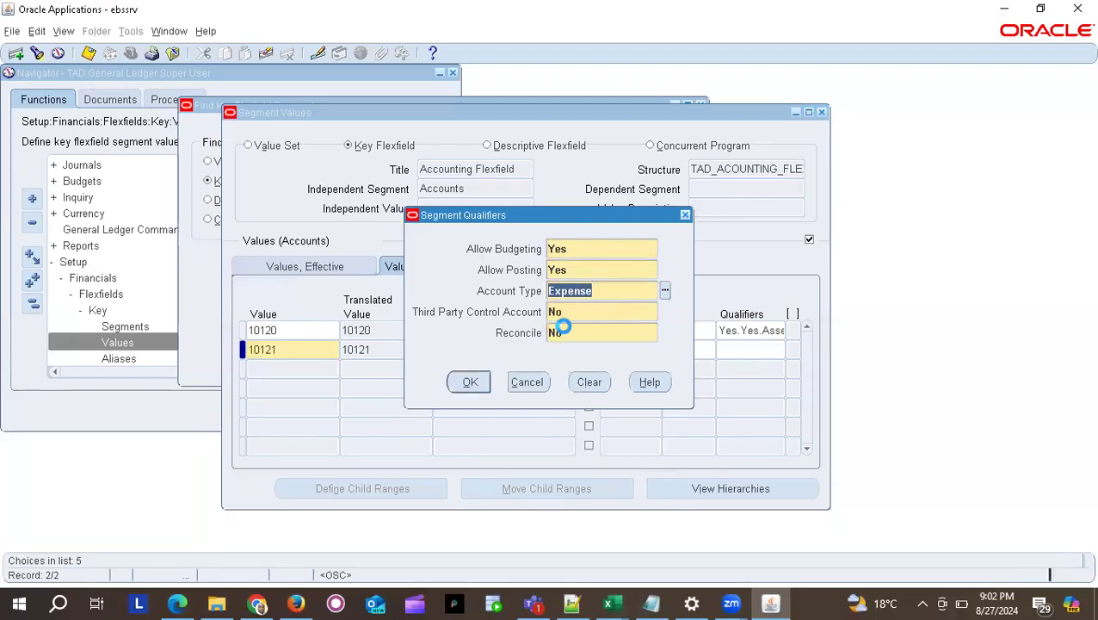
pyautogui.click(471, 383)
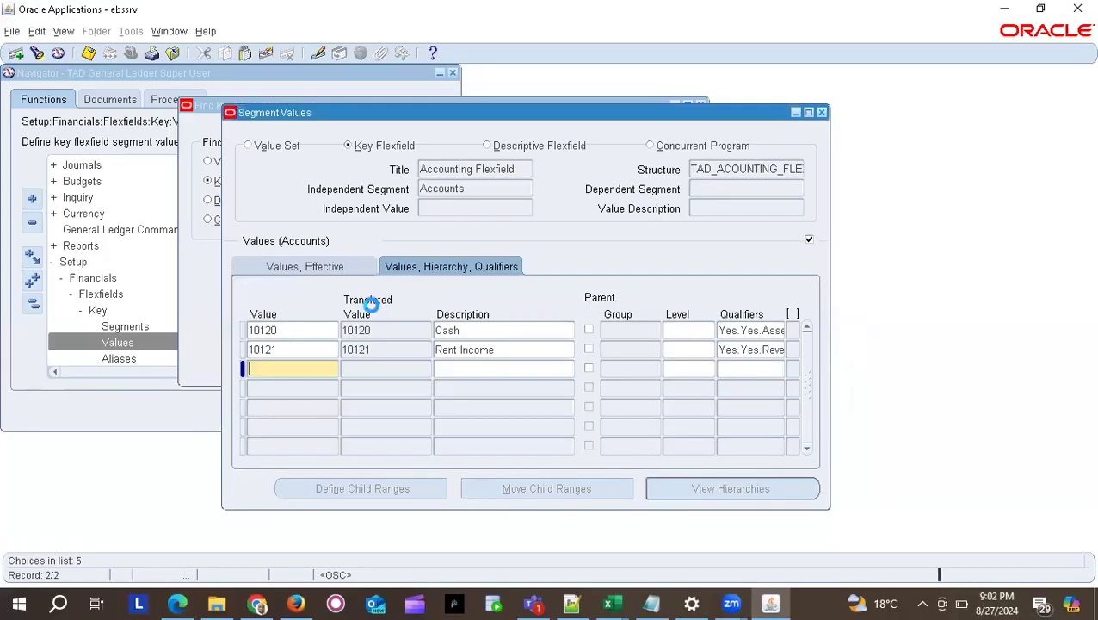
# Copy Employee Training from the Excel Setup sheet and add it in Oracle as the description of a new Accounts value 10122.
pyautogui.hotkey('alt', 'Tab')
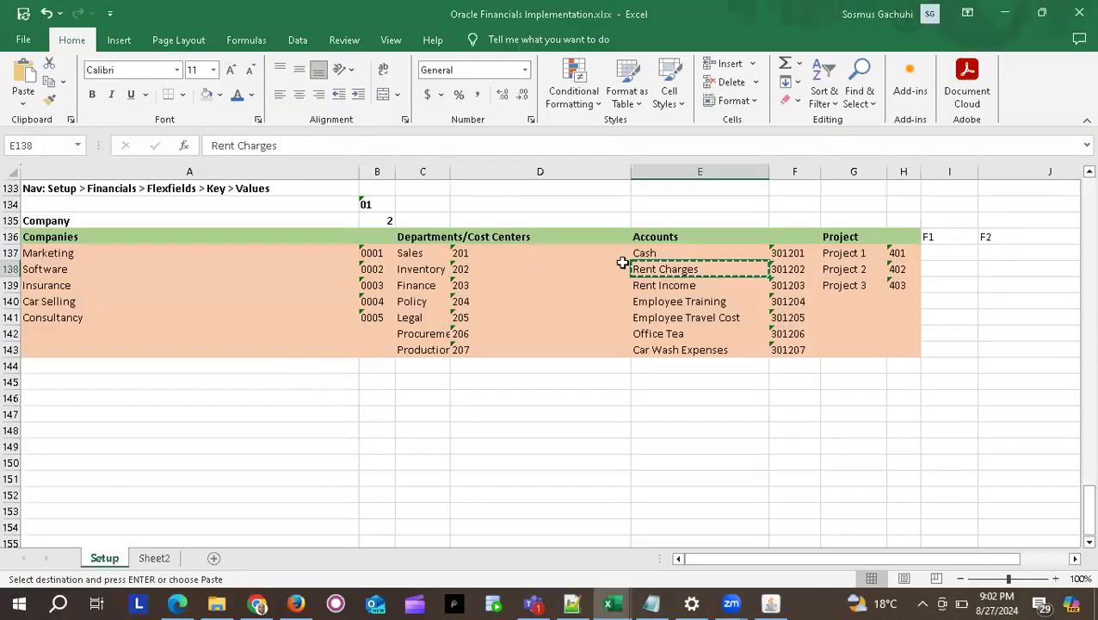
pyautogui.click(669, 300)
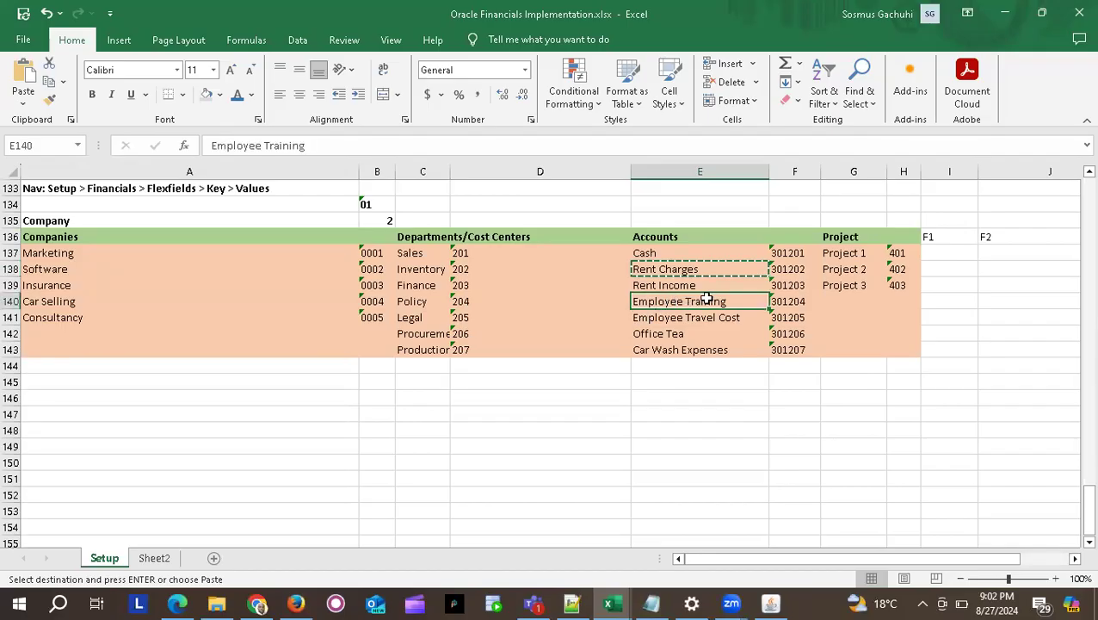
pyautogui.hotkey('ctrl', 'c')
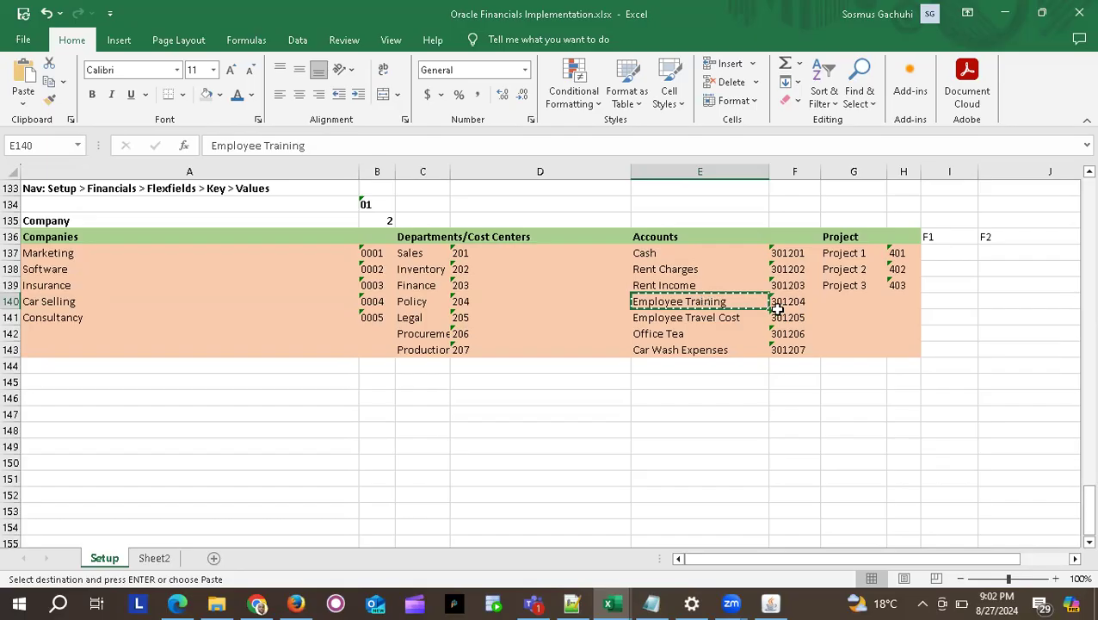
pyautogui.hotkey('alt', 'Tab')
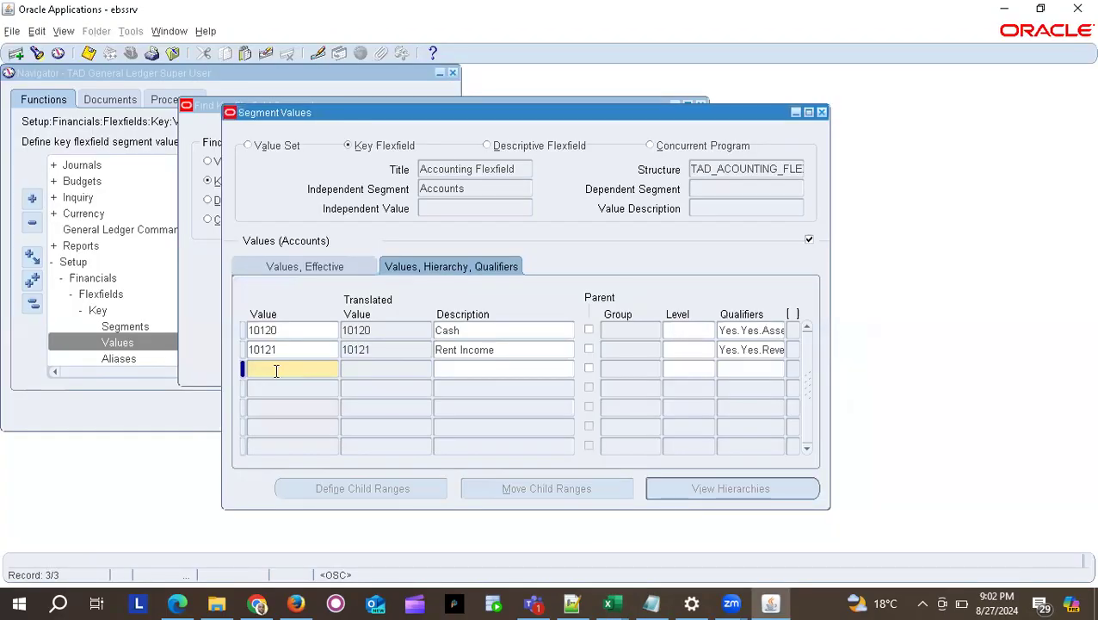
pyautogui.write('10122')
pyautogui.press('Tab')
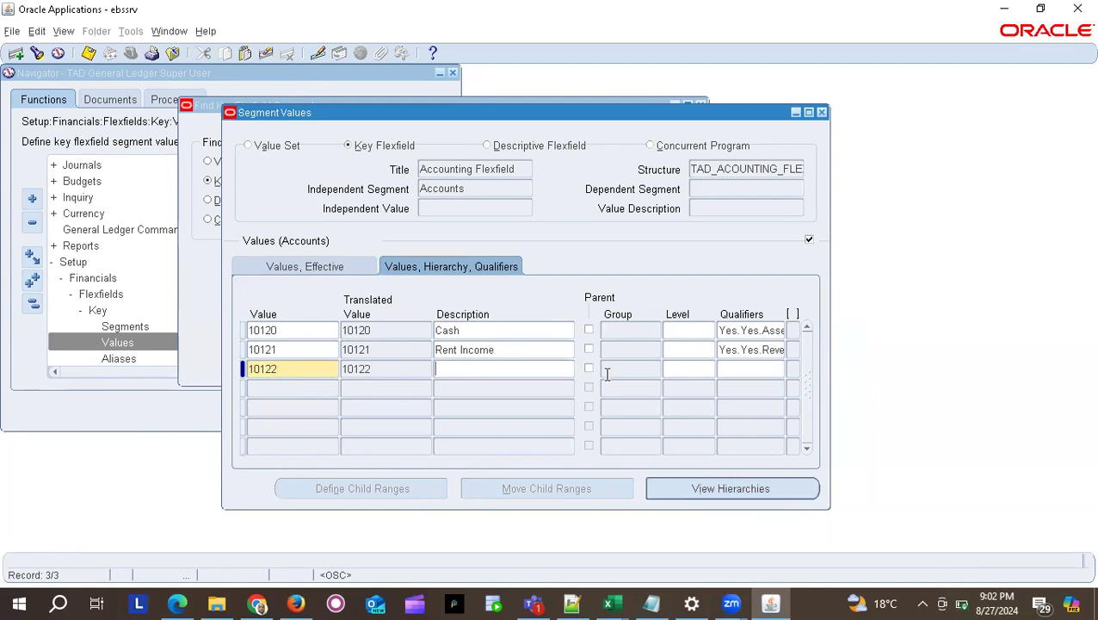
pyautogui.hotkey('ctrl', 'v')
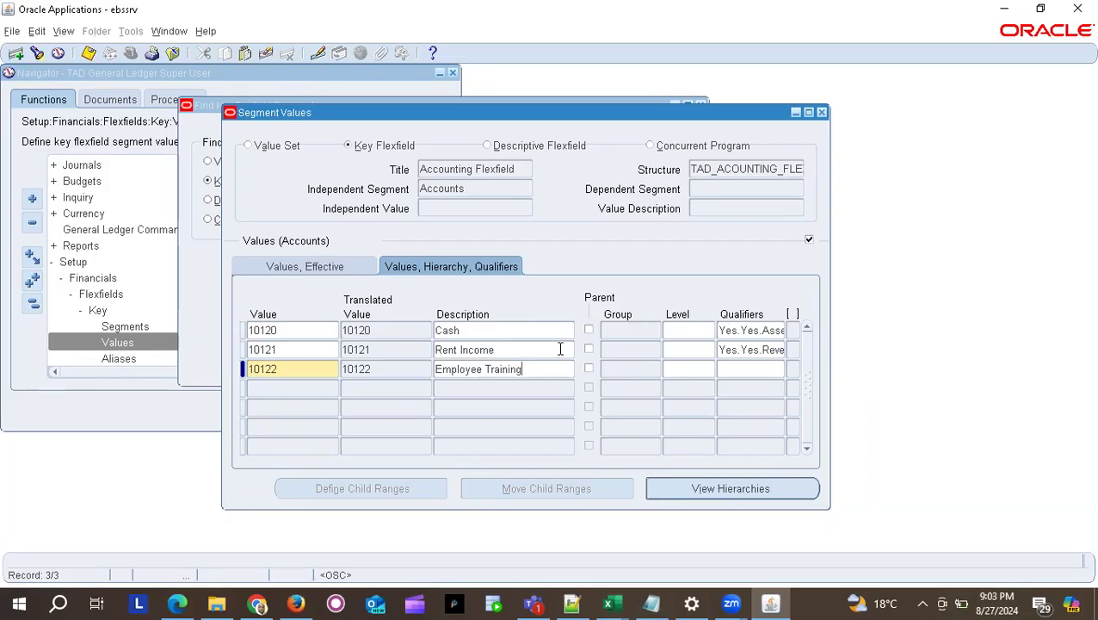
# Accept the default Expense qualifiers for the Employee Training account and leave its flexfield context blank.
pyautogui.click(732, 368)
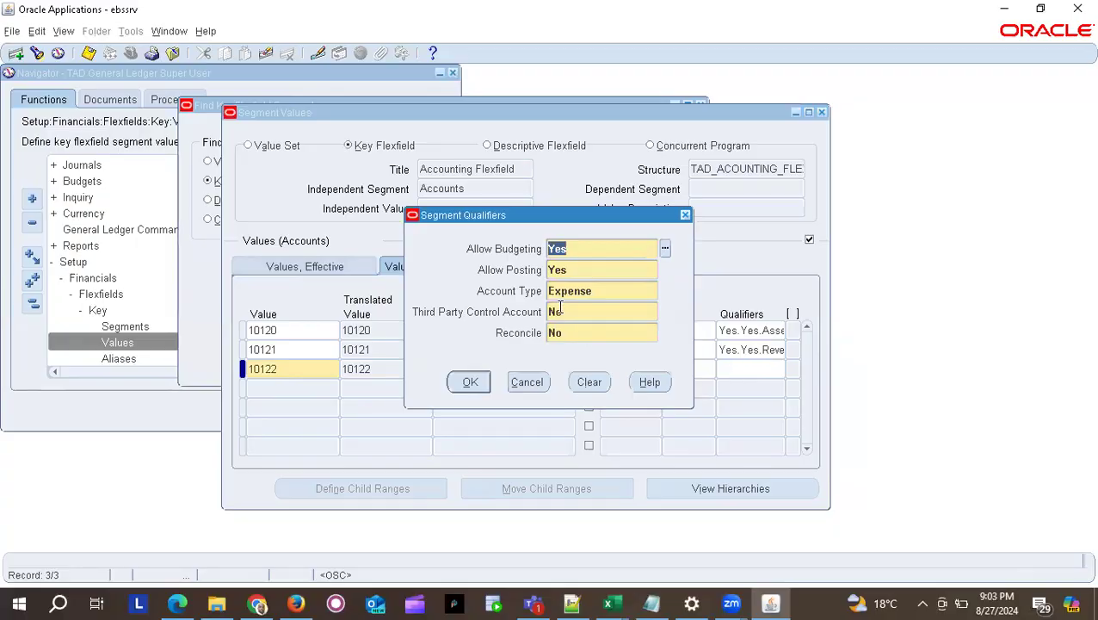
pyautogui.click(469, 381)
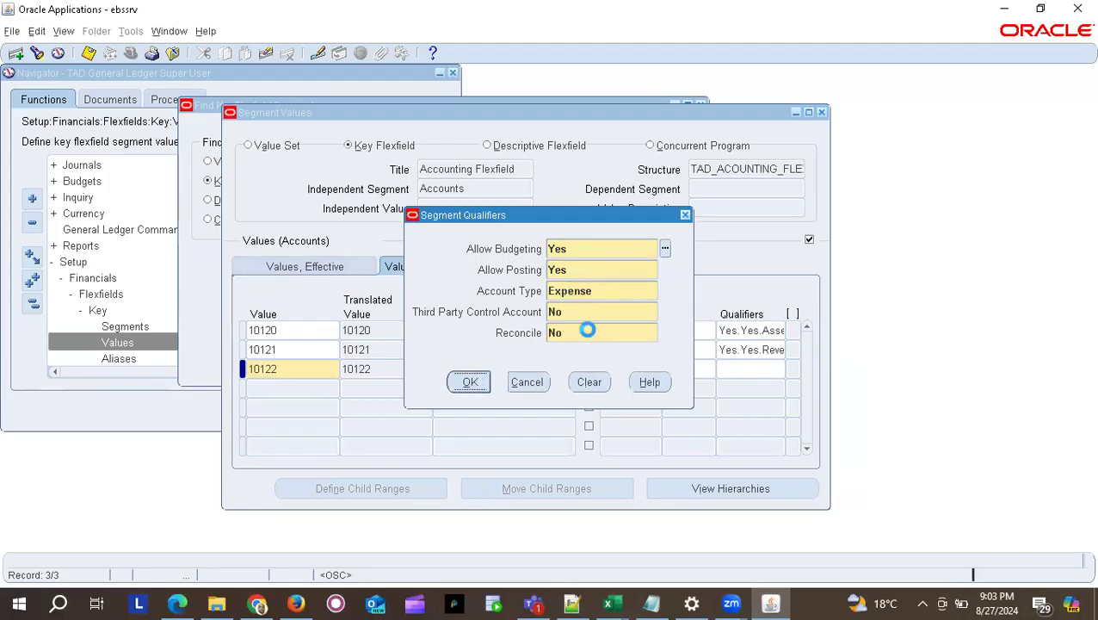
pyautogui.click(627, 347)
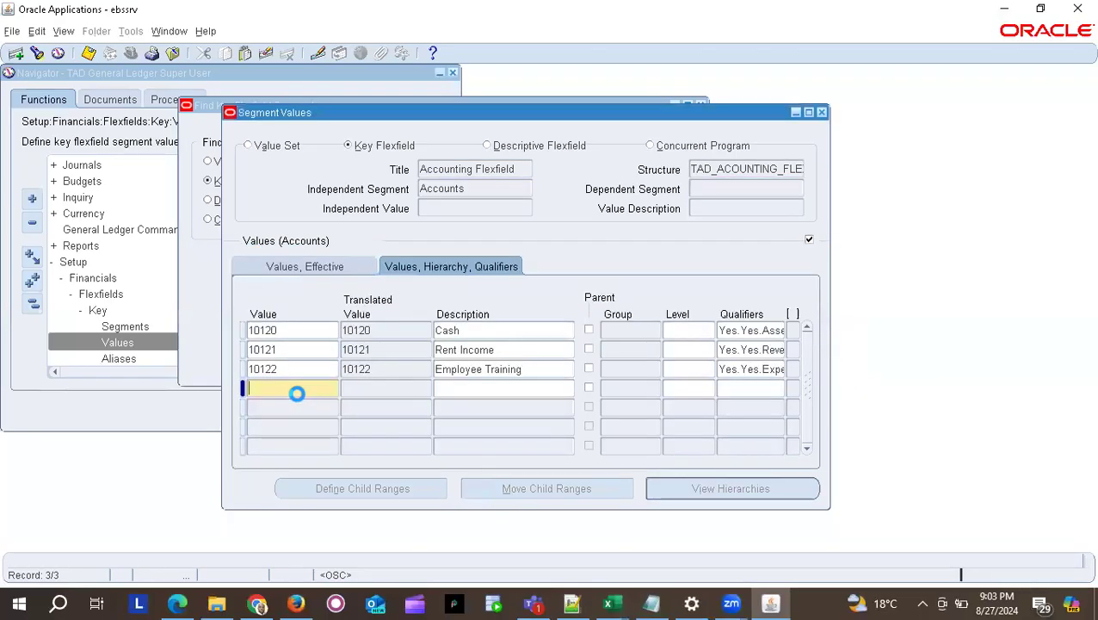
# Copy Employee Travel Cost from the Excel Setup sheet and add it in Oracle as the description of a new Accounts value 10123.
pyautogui.hotkey('alt', 'Tab')
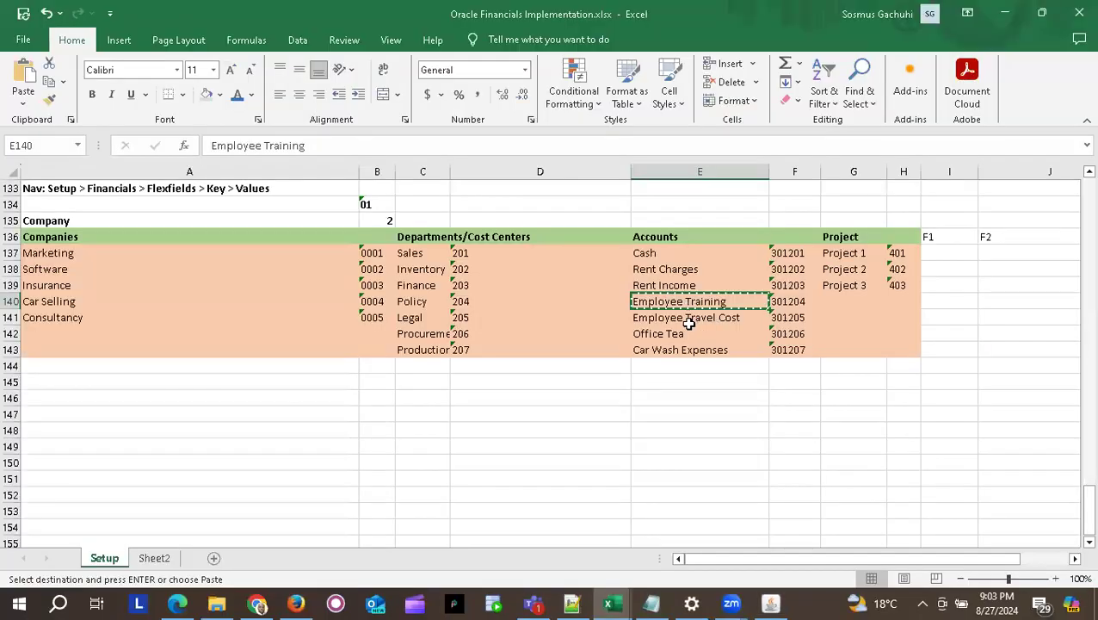
pyautogui.click(691, 320)
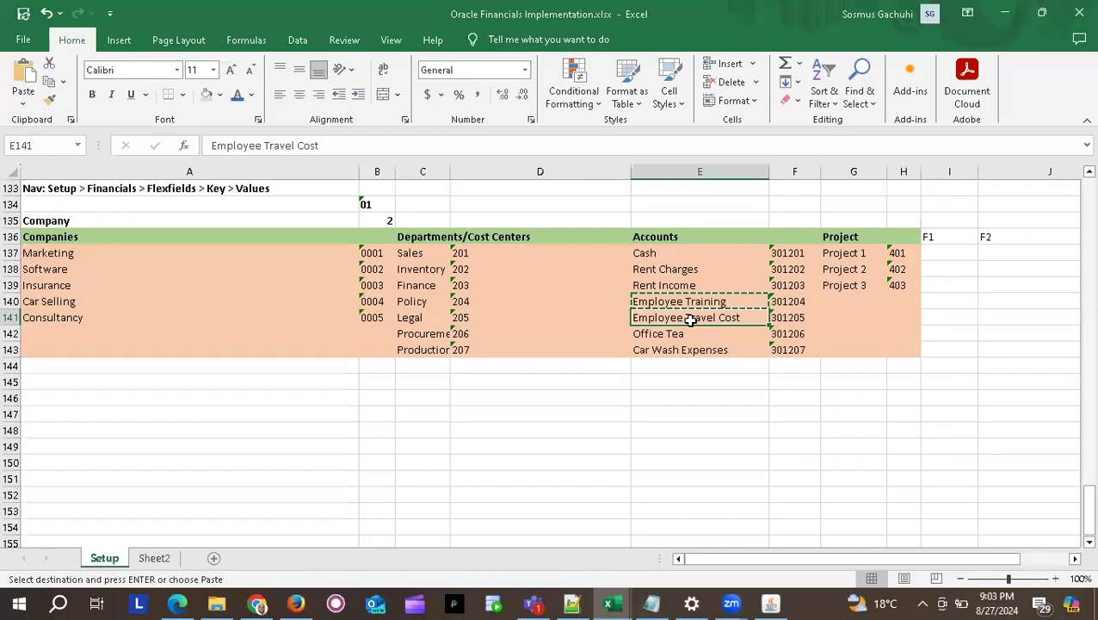
pyautogui.hotkey('ctrl', 'c')
pyautogui.hotkey('alt', 'Tab')
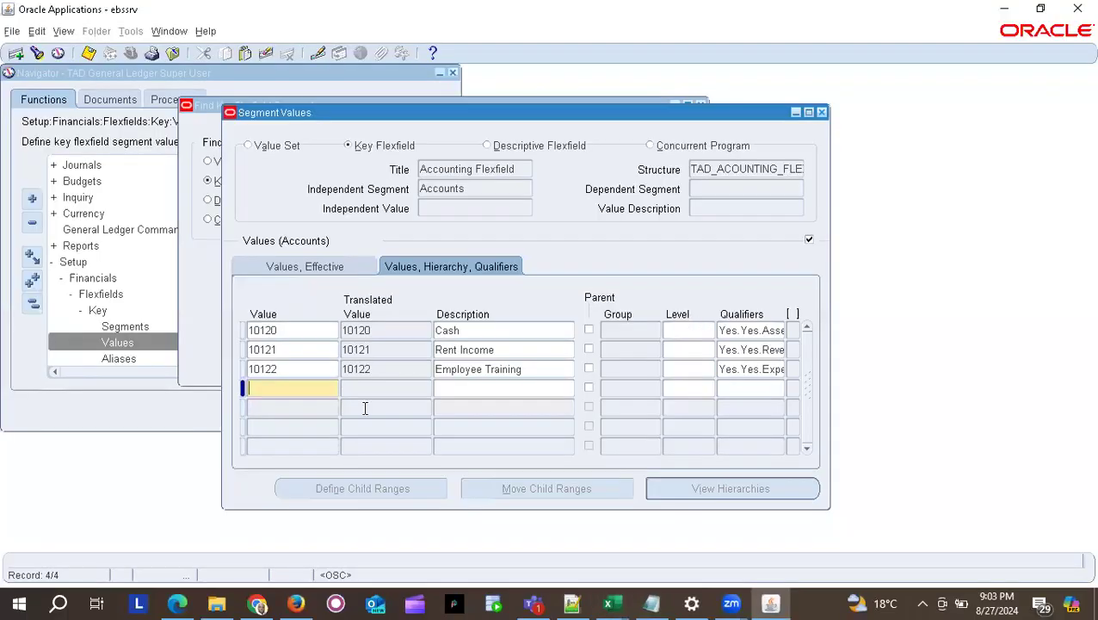
pyautogui.write('10123')
pyautogui.press('Tab')
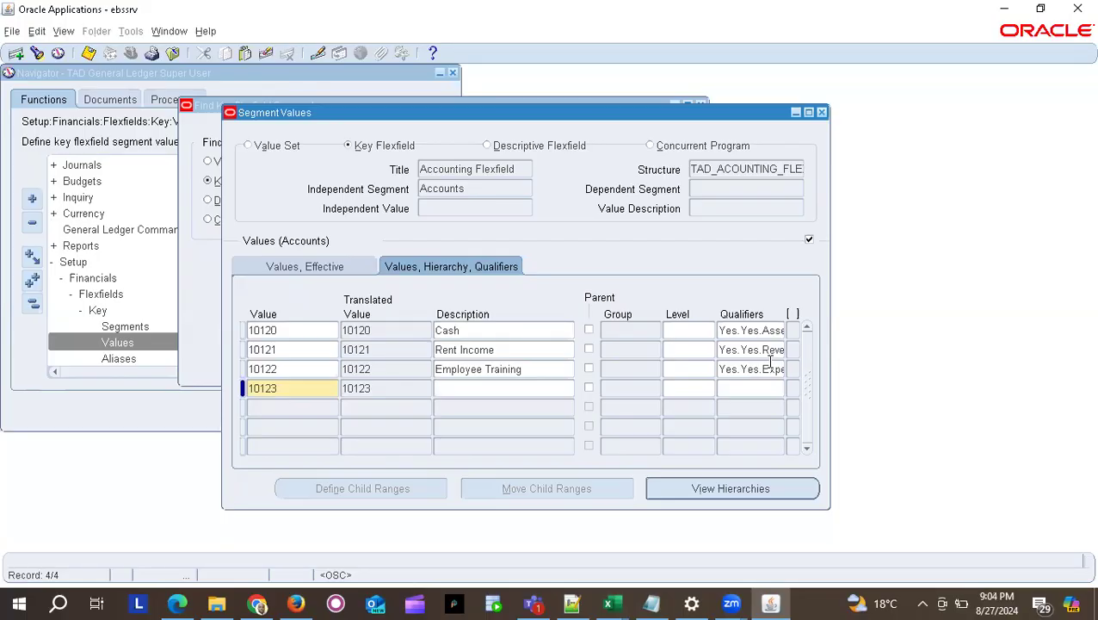
pyautogui.click(469, 398)
pyautogui.hotkey('alt', 'Tab')
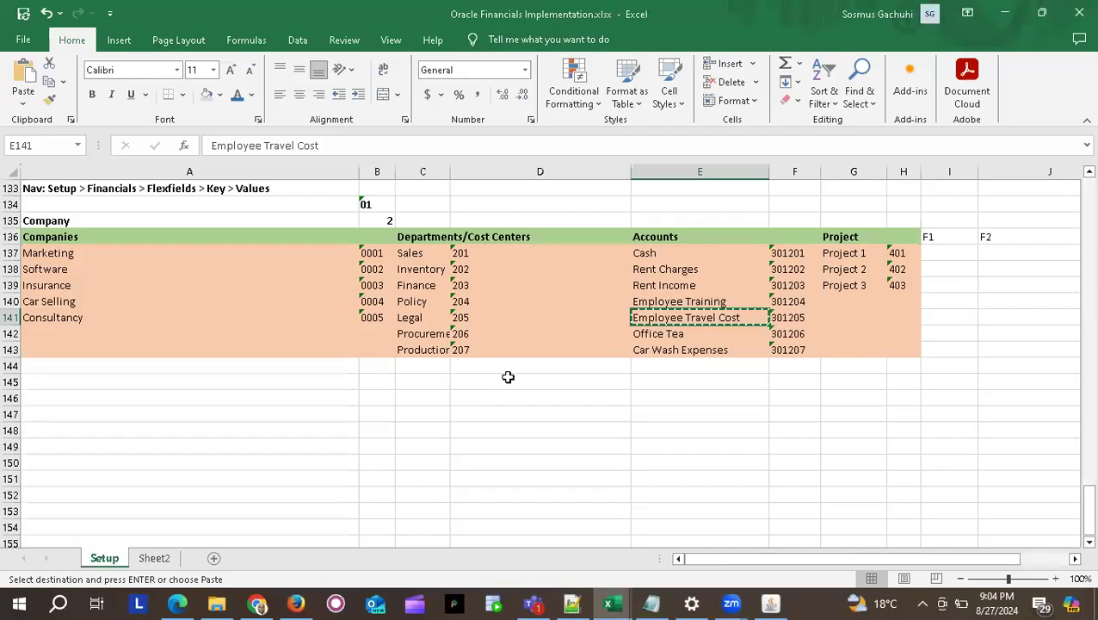
pyautogui.hotkey('alt', 'Tab')
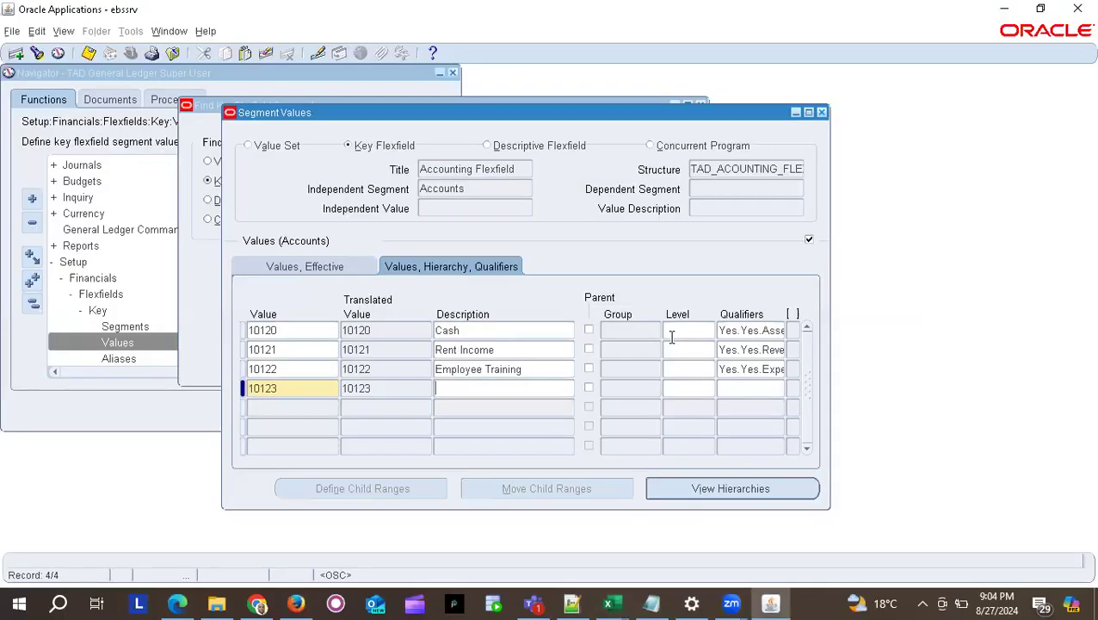
pyautogui.hotkey('ctrl', 'v')
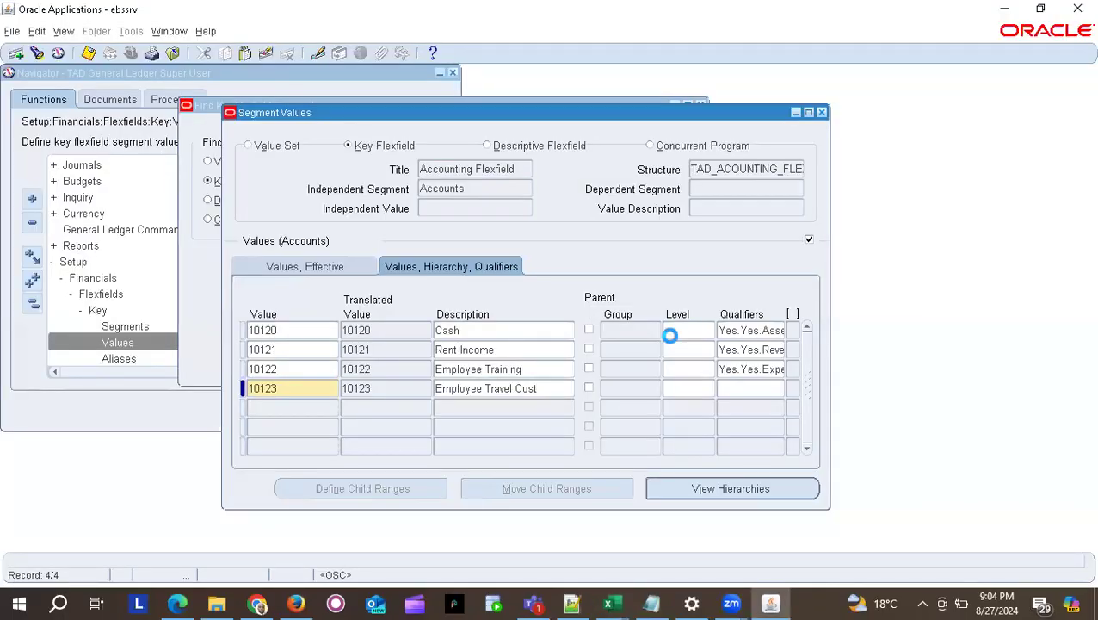
pyautogui.press('Tab')
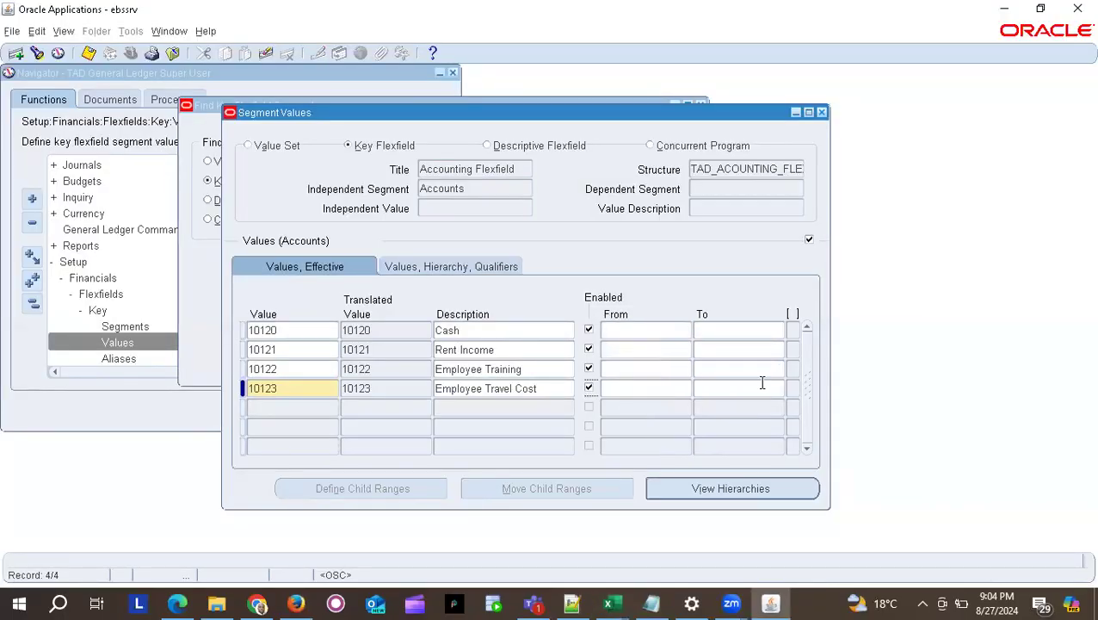
# Accept the default Expense qualifiers and blank context for the Employee Travel Cost account, and review its qualifiers without changing them.
pyautogui.click(435, 263)
pyautogui.click(739, 387)
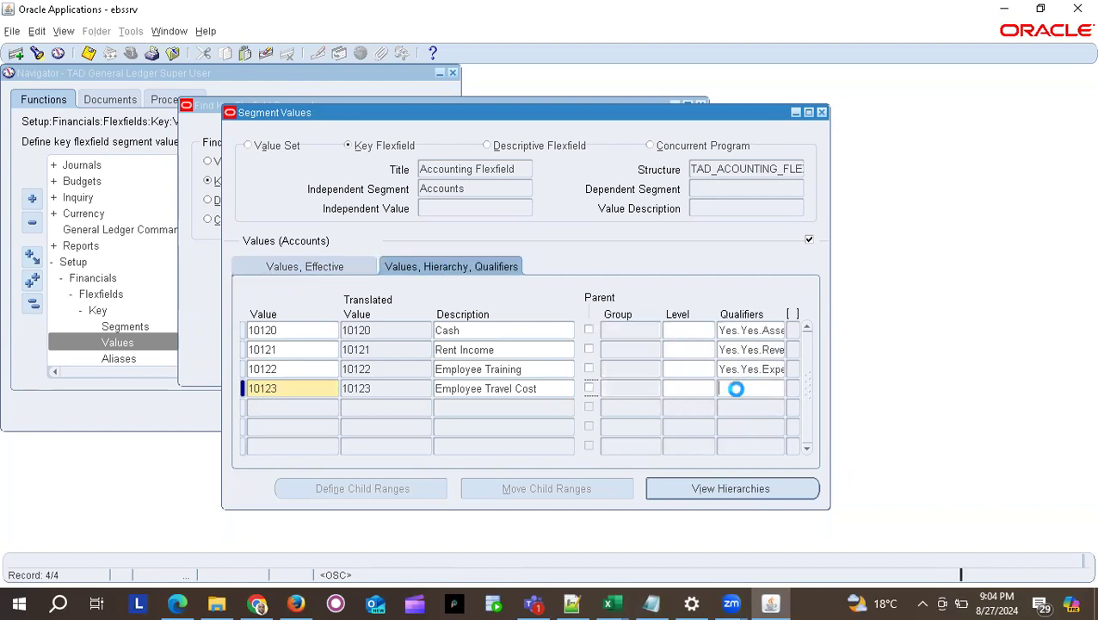
pyautogui.click(469, 383)
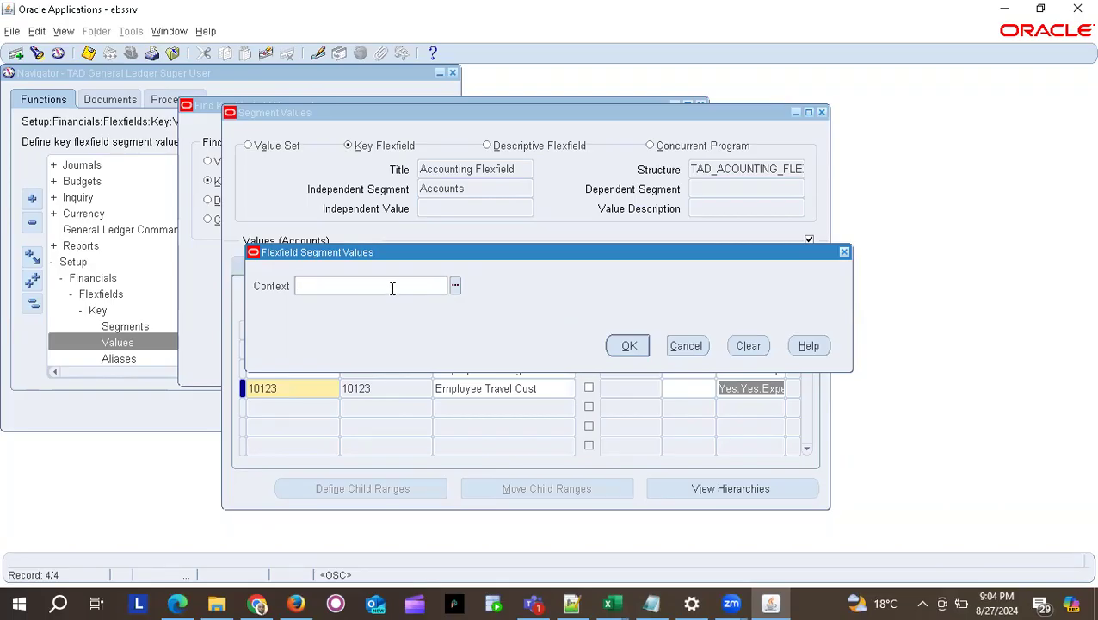
pyautogui.click(628, 348)
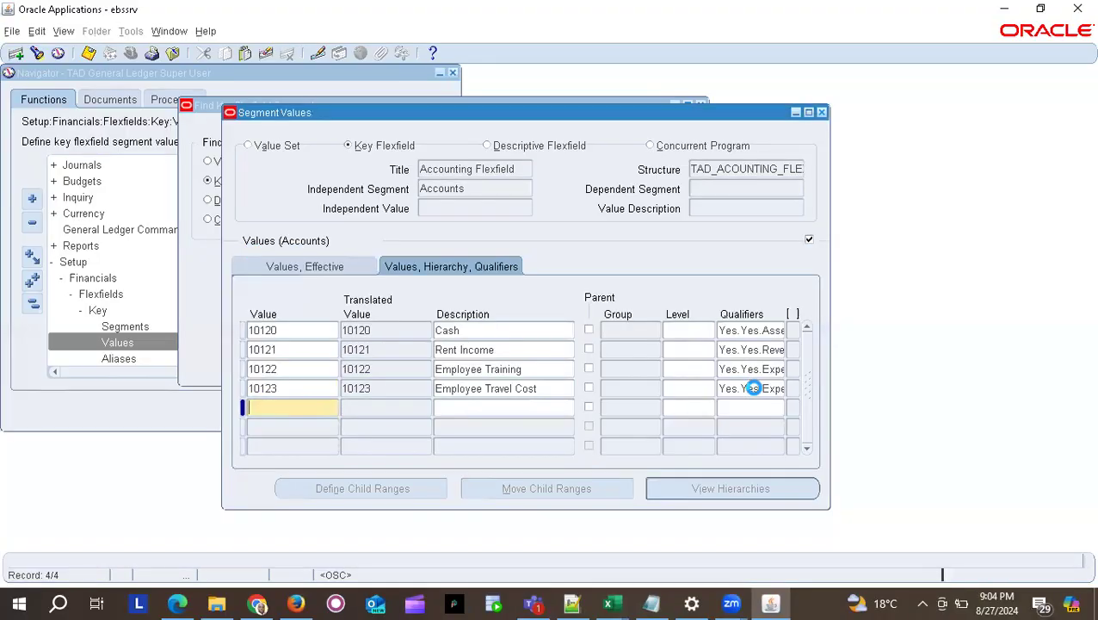
pyautogui.click(752, 389)
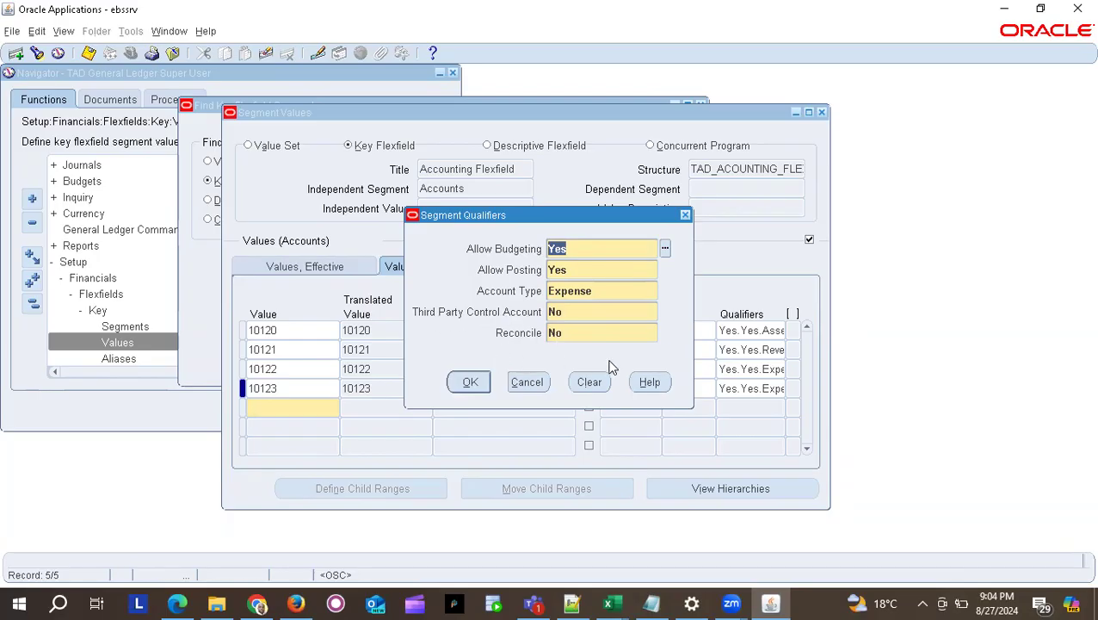
pyautogui.click(531, 383)
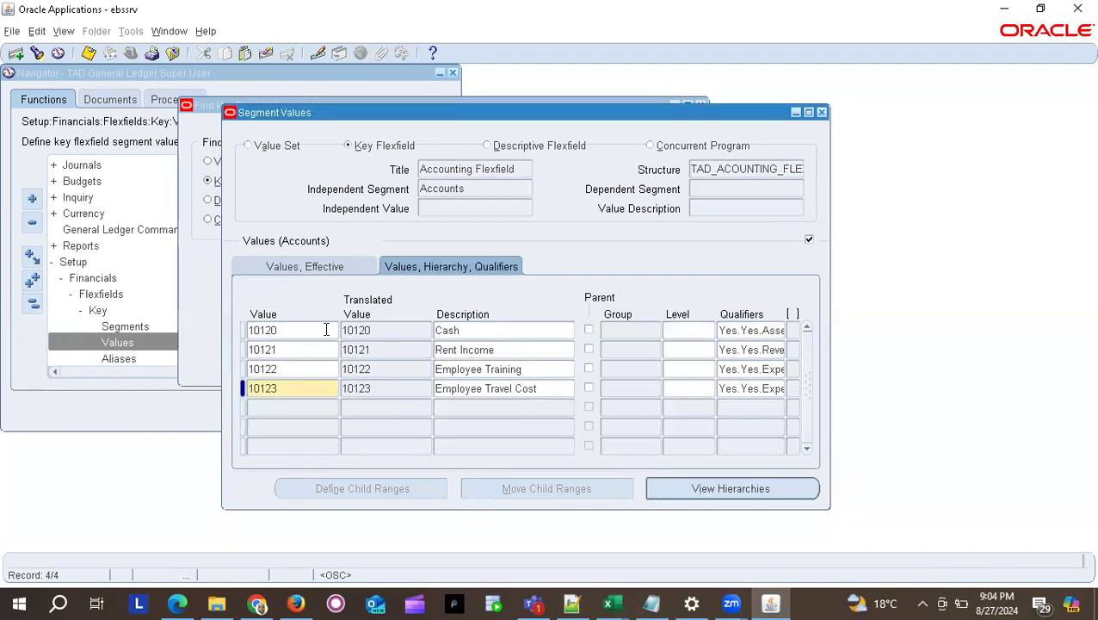
# Copy Office Tea from the Excel Setup sheet and add it in Oracle as the description of a new Accounts value 10124.
pyautogui.click(286, 408)
pyautogui.hotkey('alt', 'Tab')
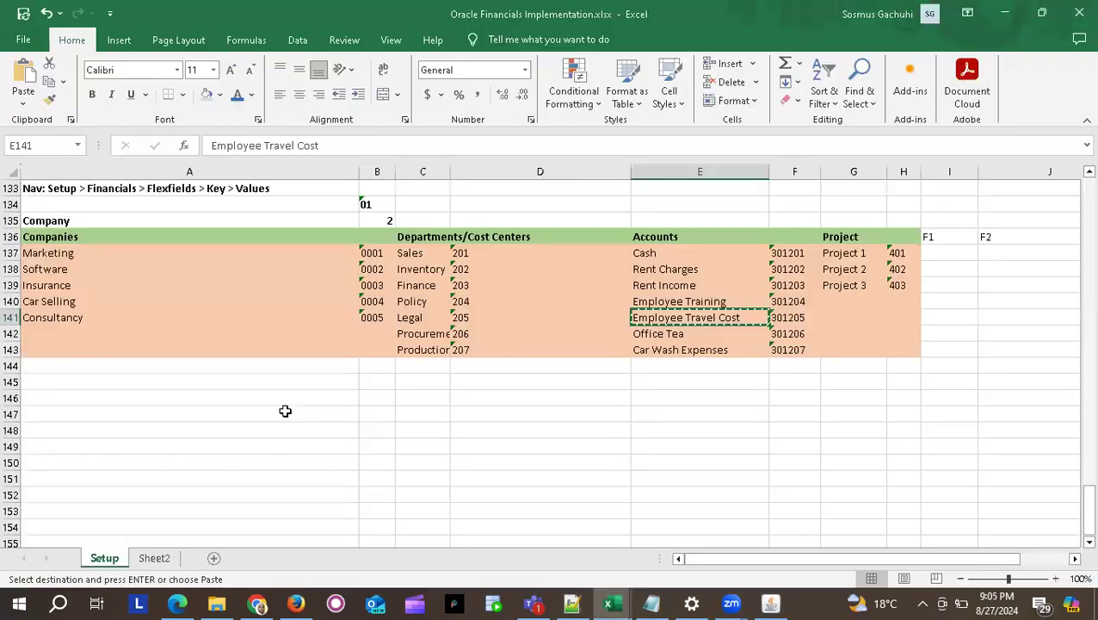
pyautogui.click(676, 336)
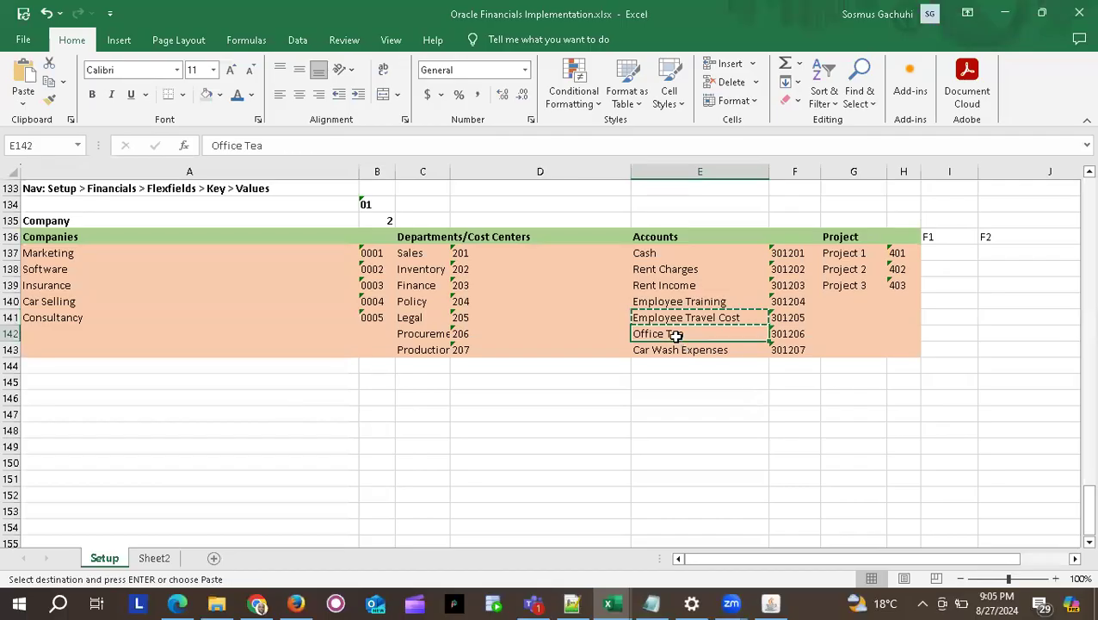
pyautogui.hotkey('ctrl', 'c')
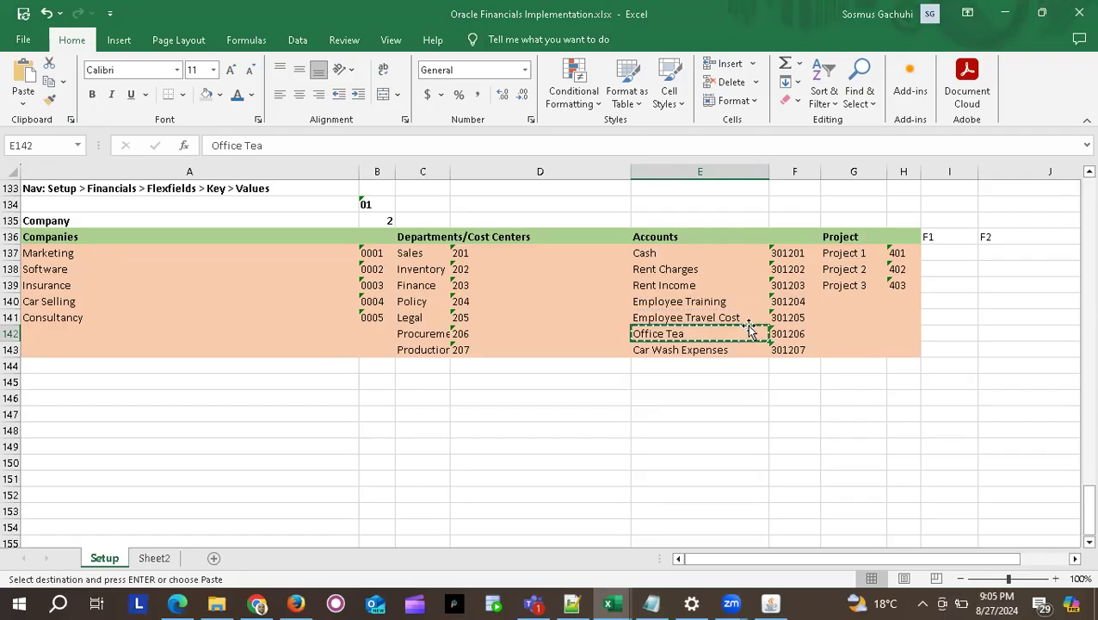
pyautogui.hotkey('alt', 'Tab')
pyautogui.write('101')
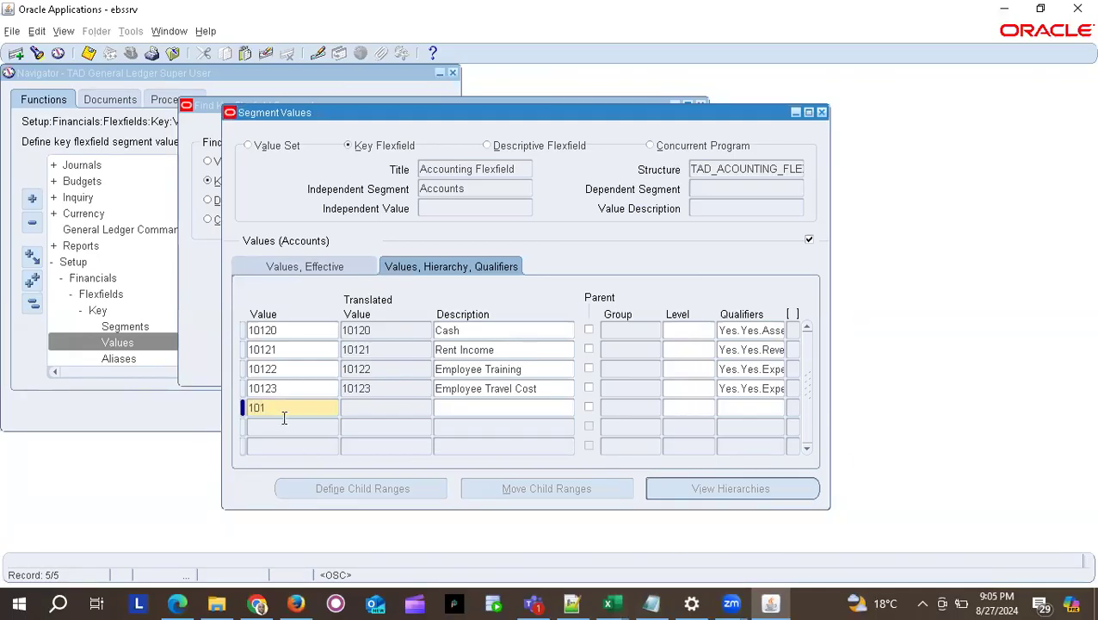
pyautogui.write('24')
pyautogui.click(487, 405)
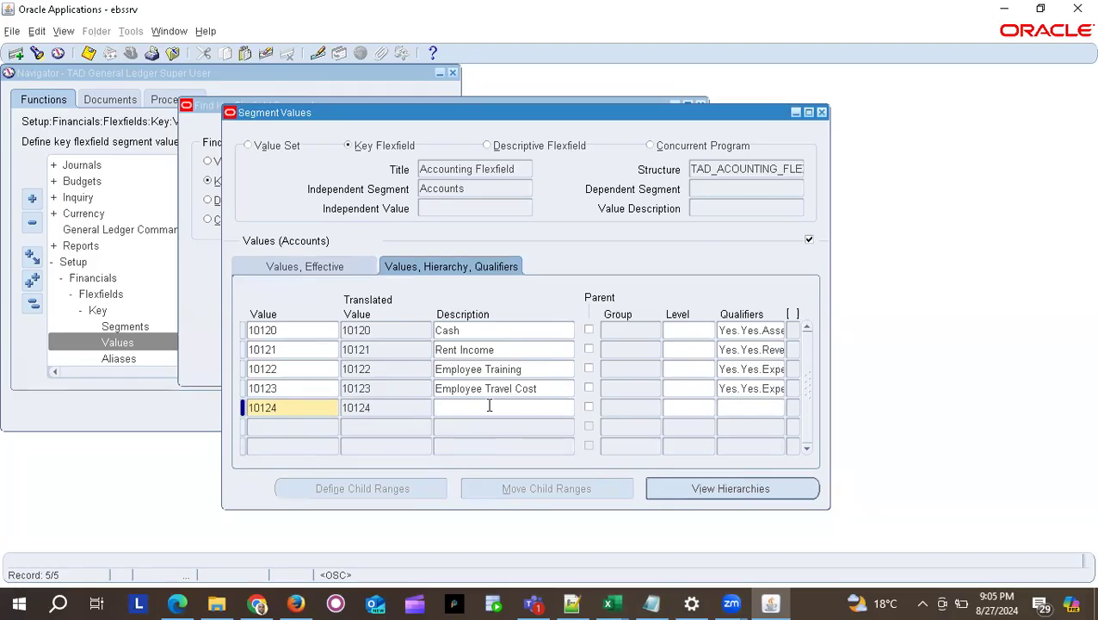
pyautogui.write('Office Tea')
# Copy Car Wash Expenses from the accounts list in the Excel Setup sheet and return to Oracle.
pyautogui.click(286, 427)
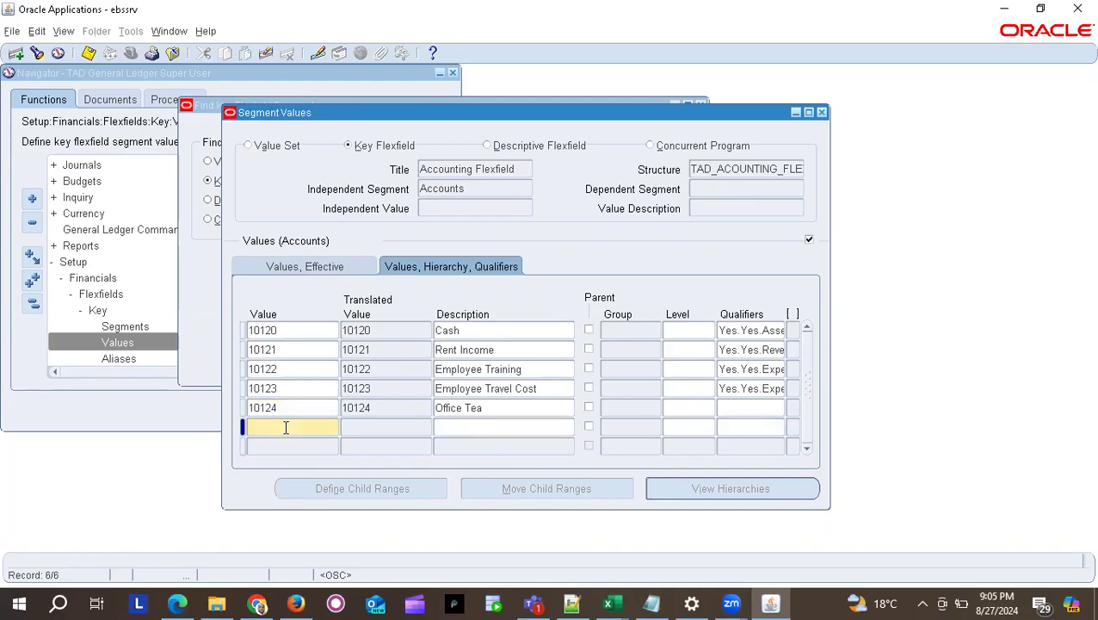
pyautogui.hotkey('alt', 'Tab')
pyautogui.click(700, 350)
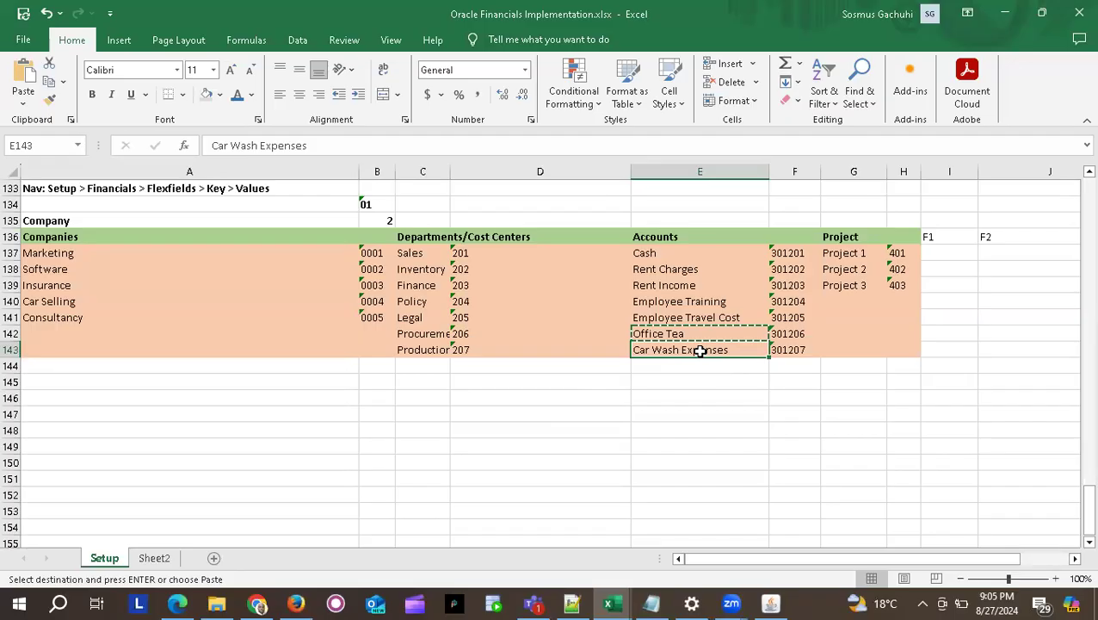
pyautogui.hotkey('ctrl', 'c')
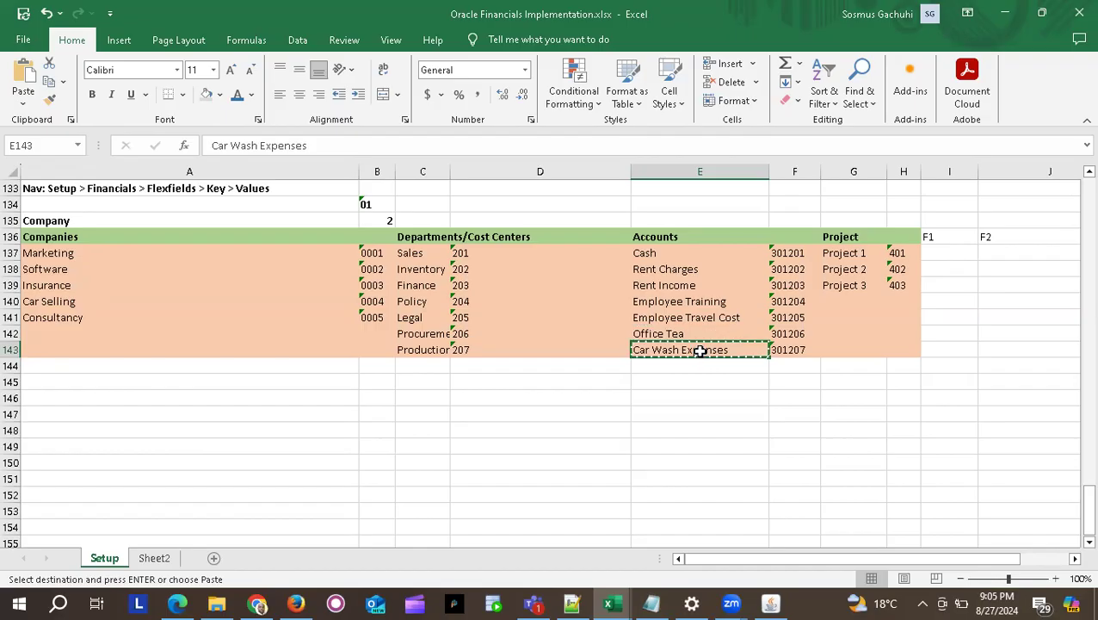
pyautogui.hotkey('alt', 'Tab')
# Add a new Accounts value 10125 with the description Motor Vehicle Expenses.
pyautogui.click(310, 421)
pyautogui.write('10125')
pyautogui.press('Tab')
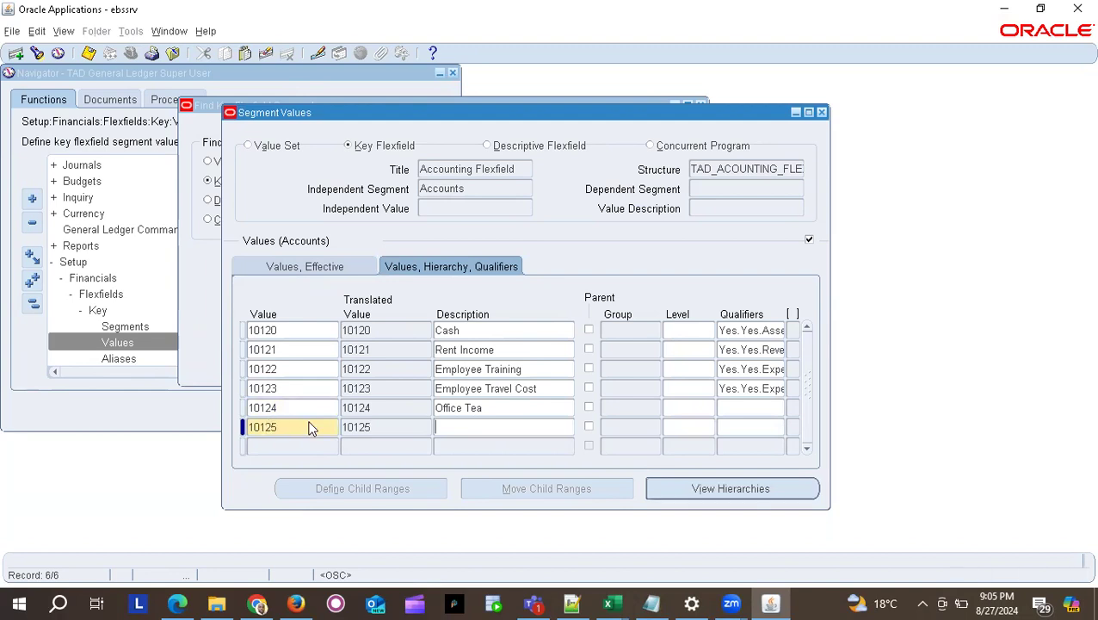
pyautogui.write('M')
pyautogui.write('otor Ve')
pyautogui.write('h')
pyautogui.write('icl')
pyautogui.write('e')
pyautogui.write(' Exo')
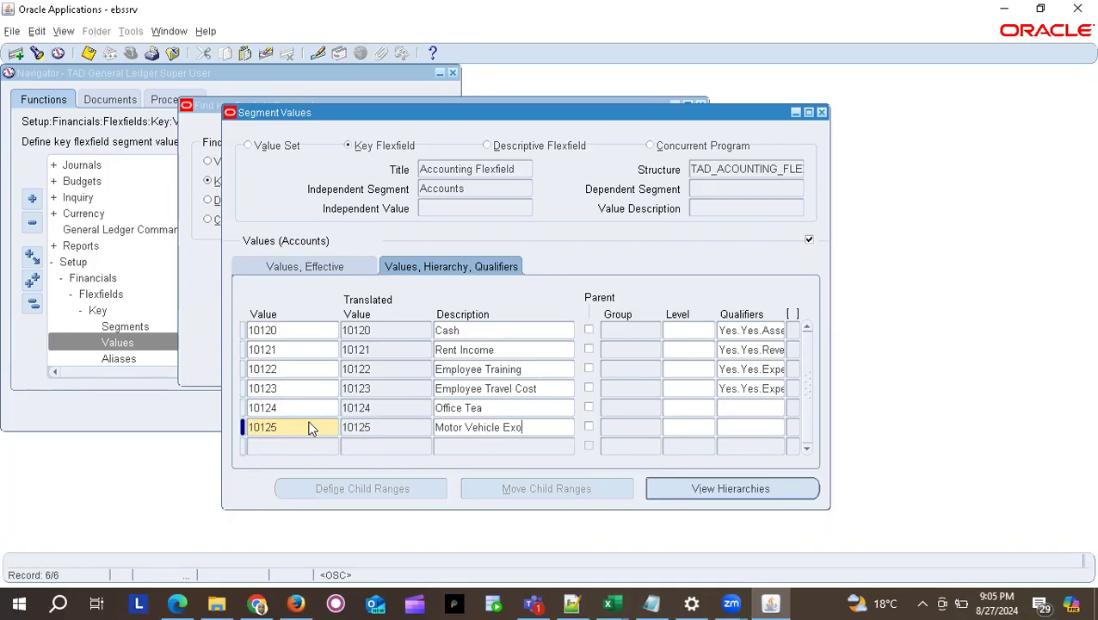
pyautogui.write('penses')
# Accept the default Expense qualifiers for the Office Tea and Motor Vehicle Expenses accounts, leaving the flexfield context blank.
pyautogui.click(739, 410)
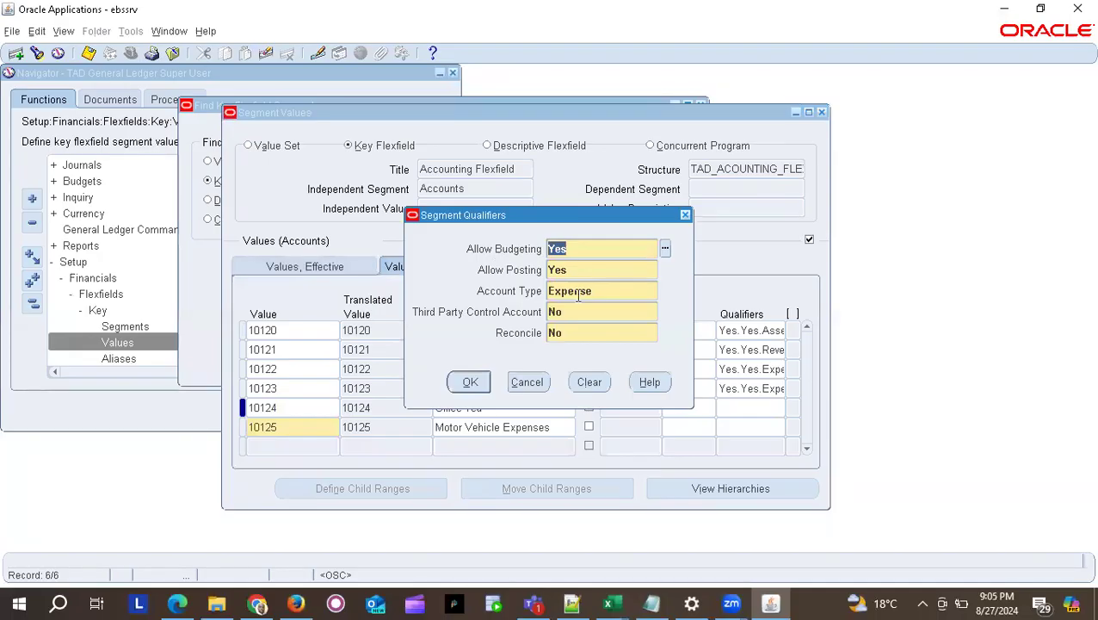
pyautogui.click(575, 293)
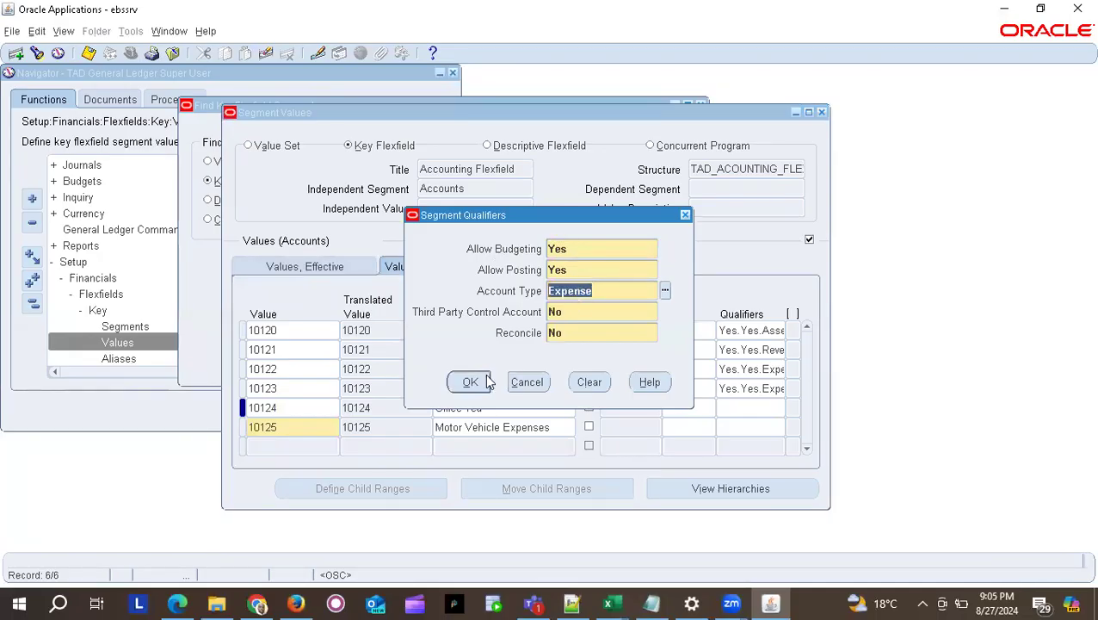
pyautogui.click(462, 387)
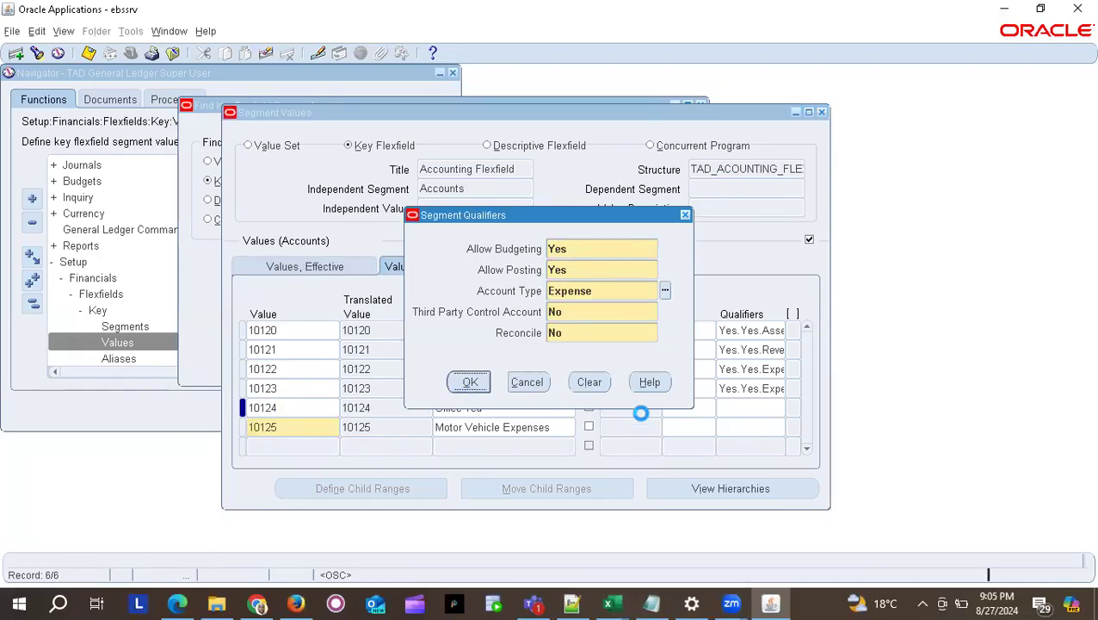
pyautogui.click(630, 346)
pyautogui.click(727, 386)
pyautogui.click(740, 422)
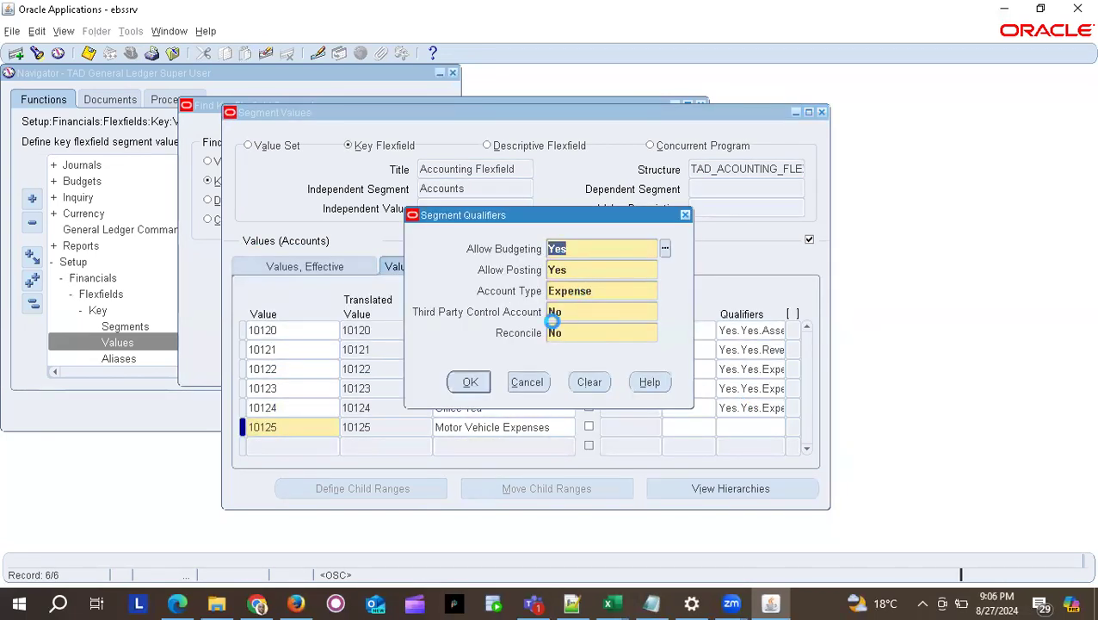
pyautogui.click(467, 382)
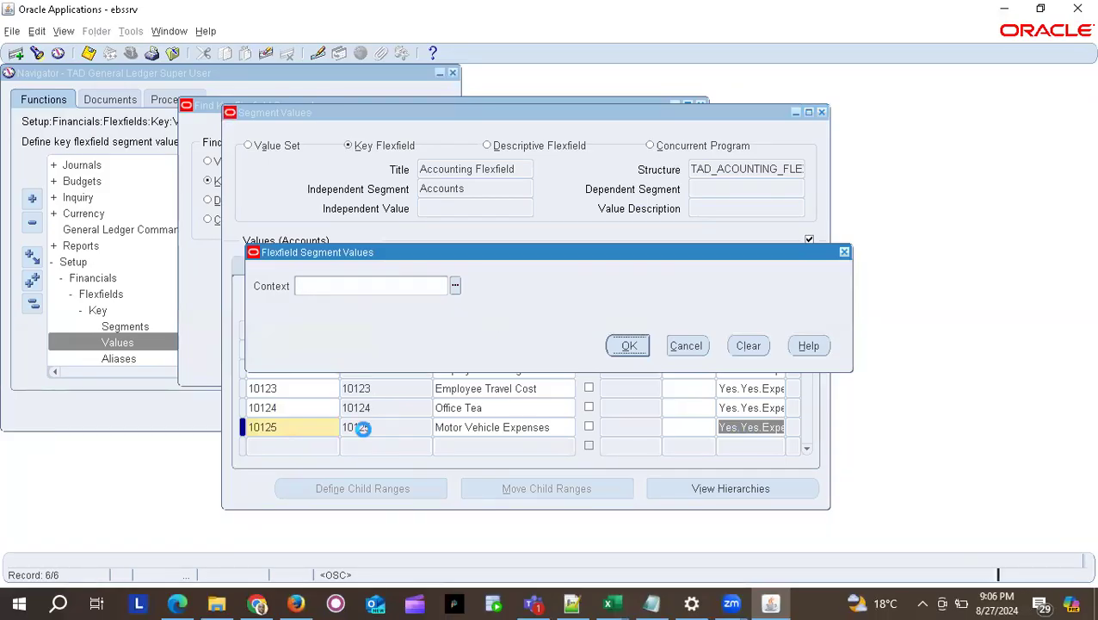
# Add a new Accounts value 10126 with the description Unapplied Receipts.
pyautogui.click(275, 448)
pyautogui.write('10')
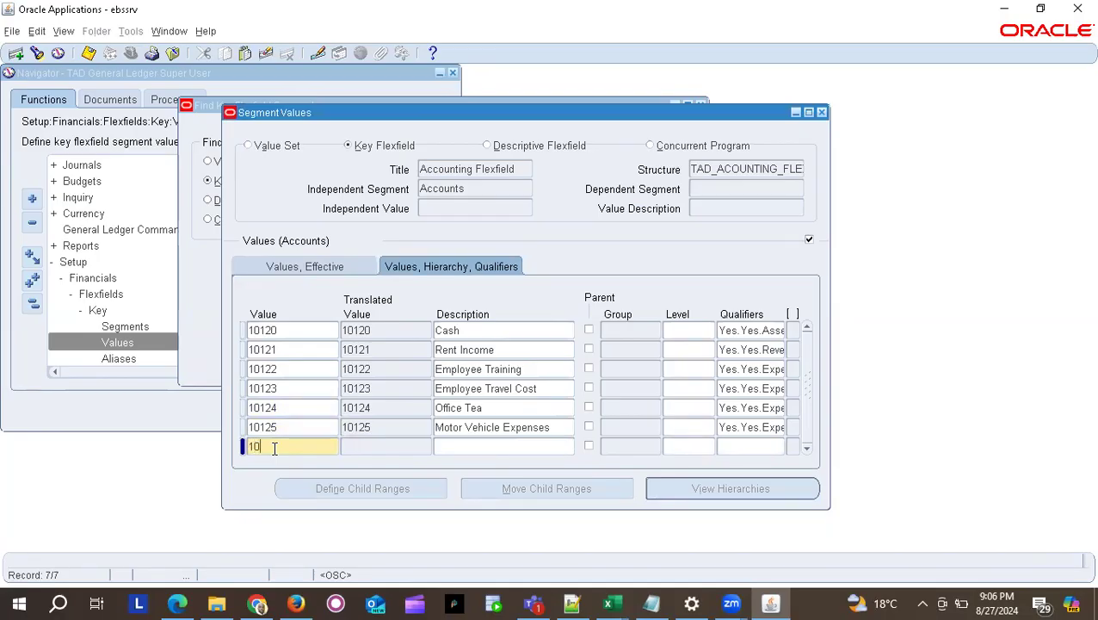
pyautogui.write('125')
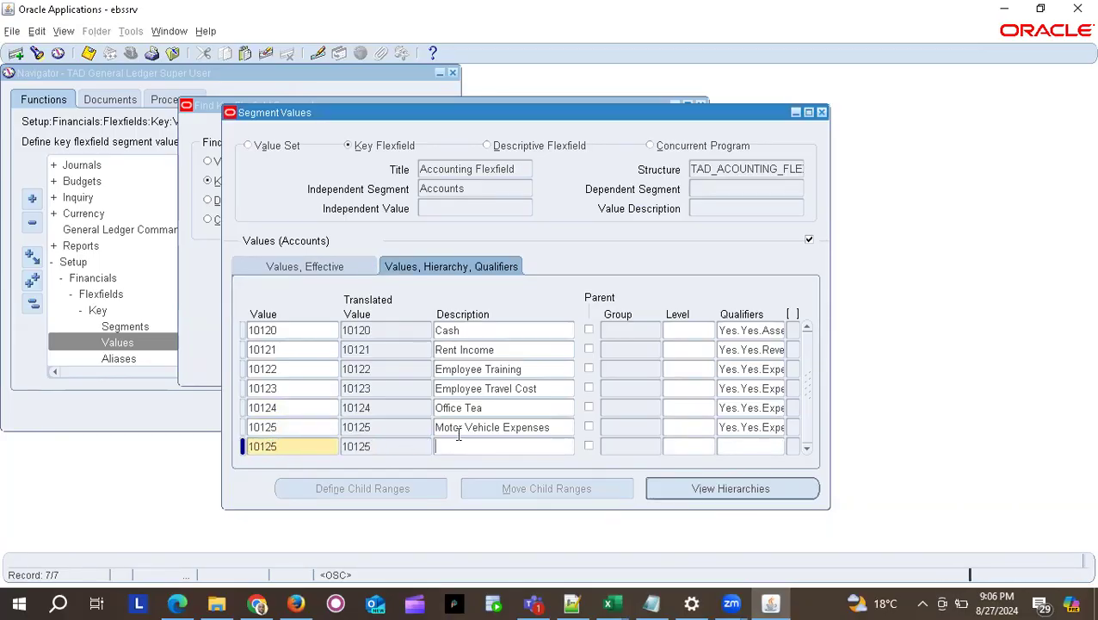
pyautogui.click(304, 449)
pyautogui.click(304, 450)
pyautogui.press('BackSpace')
pyautogui.write('6')
pyautogui.click(476, 448)
pyautogui.write('Unapplied Receipts')
pyautogui.press('Tab')
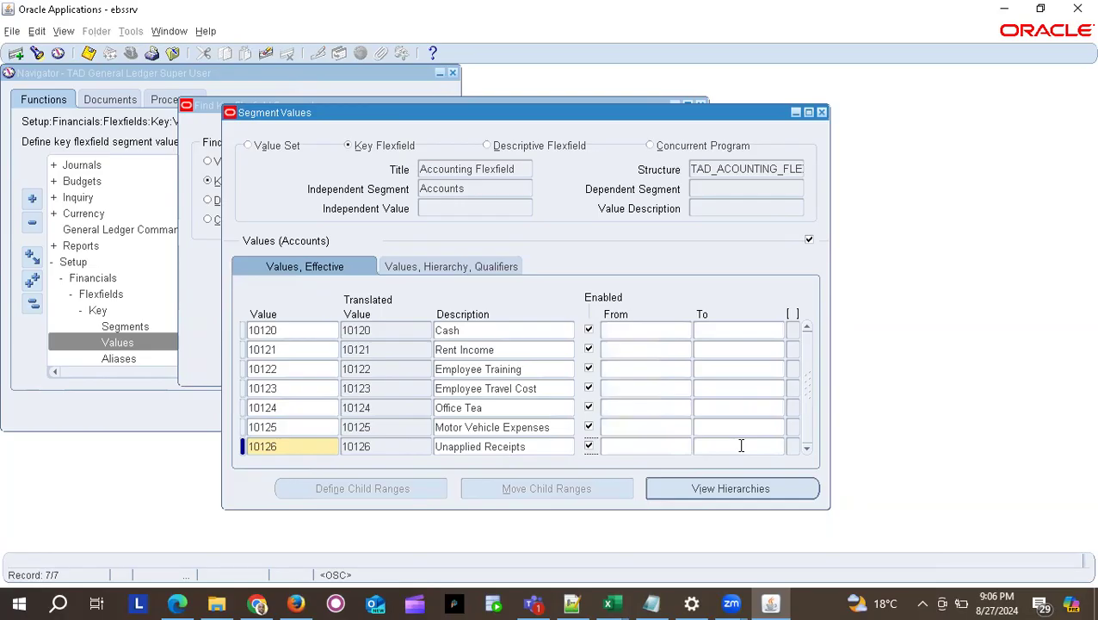
# Set the Unapplied Receipts account type qualifier to Liability, keep the other qualifiers at their defaults, and leave its flexfield context blank.
pyautogui.click(433, 265)
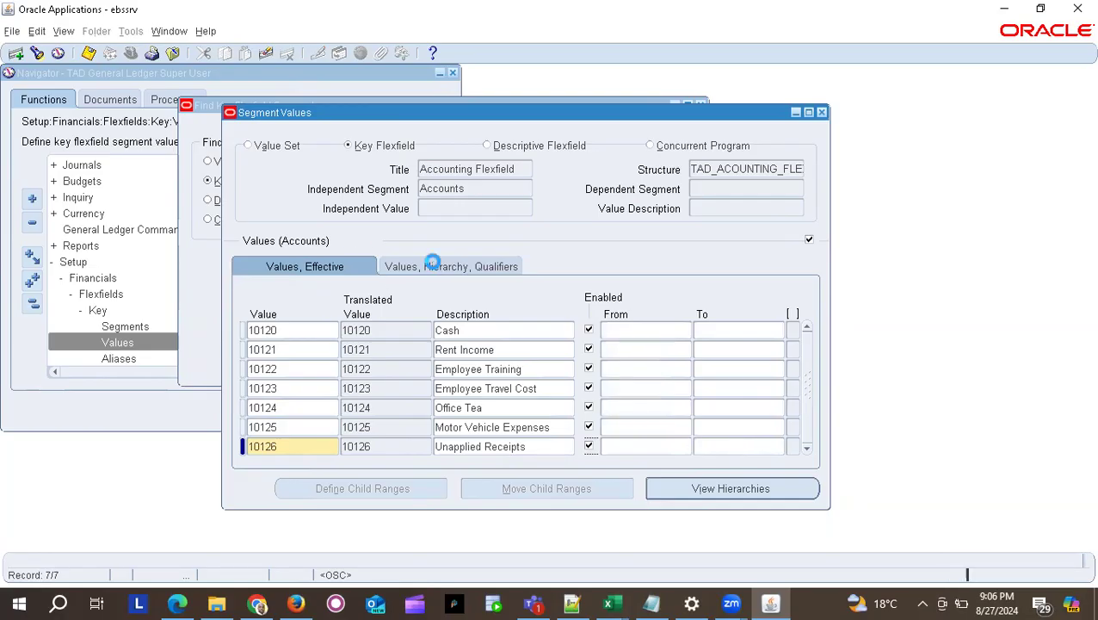
pyautogui.click(728, 447)
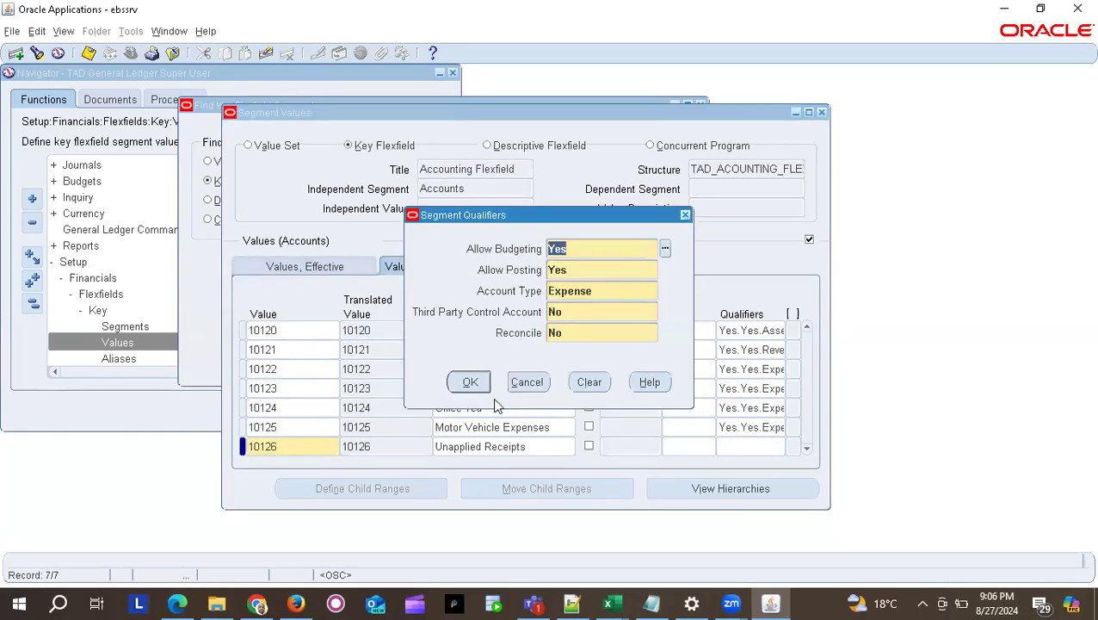
pyautogui.click(610, 288)
pyautogui.click(610, 287)
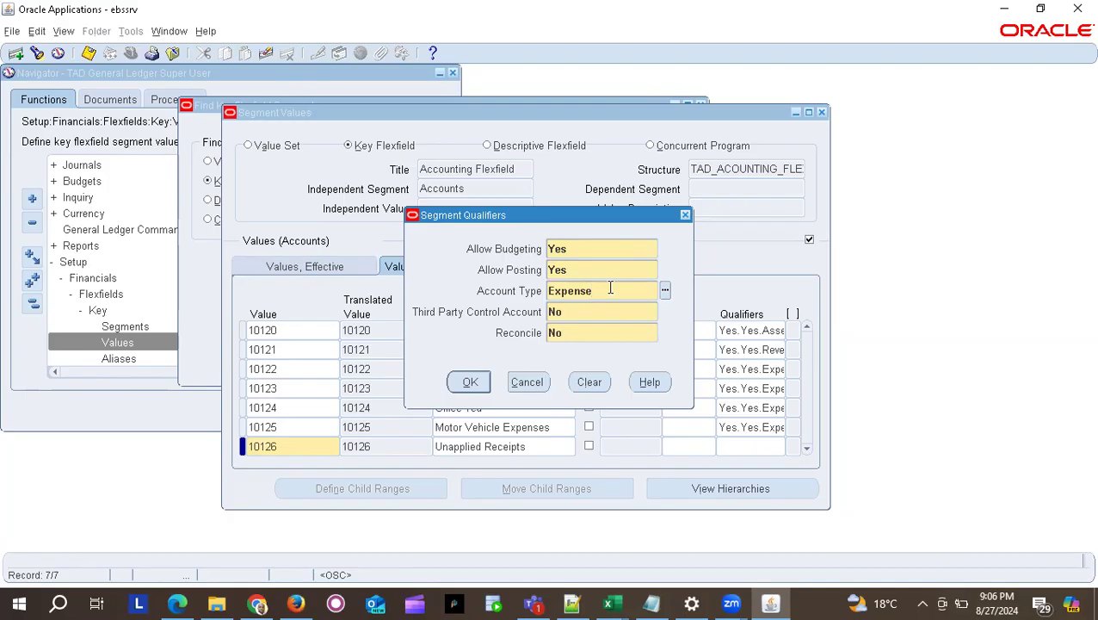
pyautogui.hotkey('ctrl', 'l')
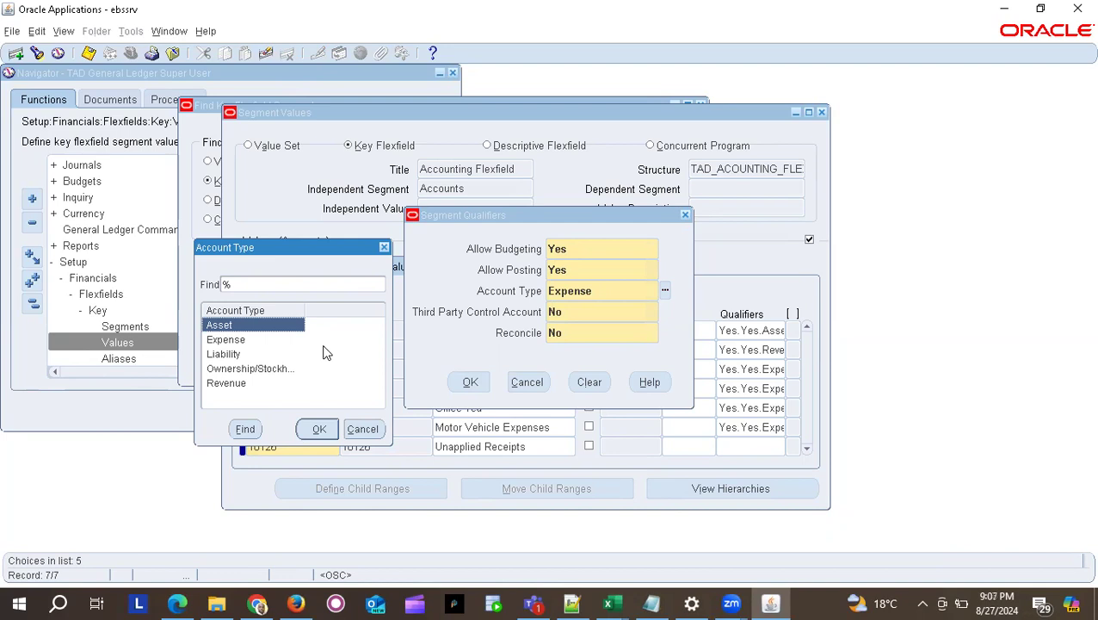
pyautogui.click(236, 355)
pyautogui.click(319, 429)
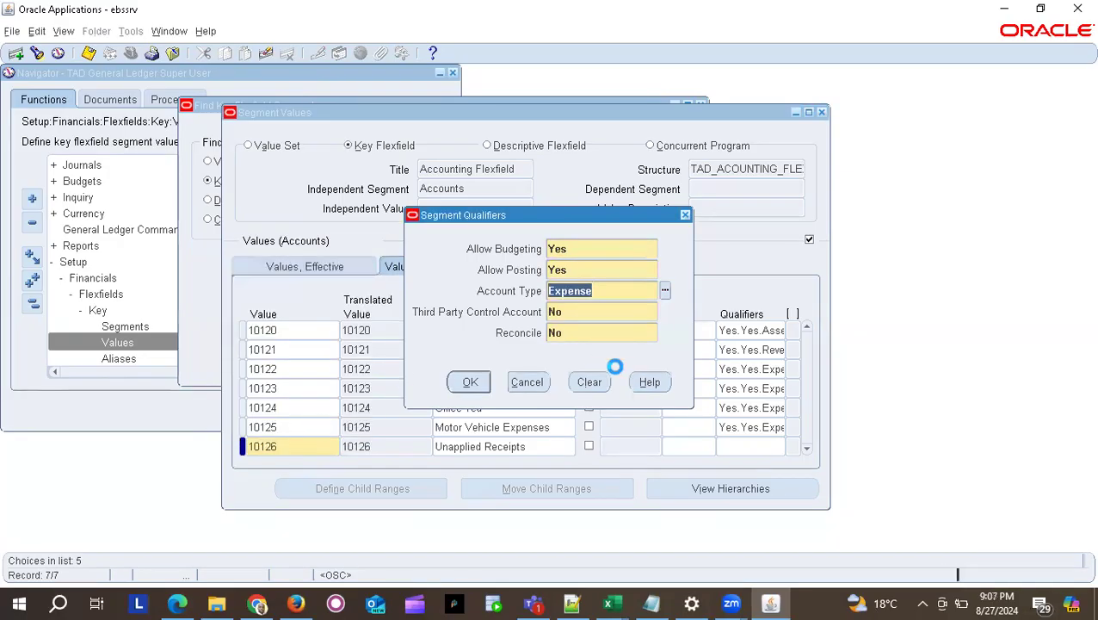
pyautogui.click(471, 383)
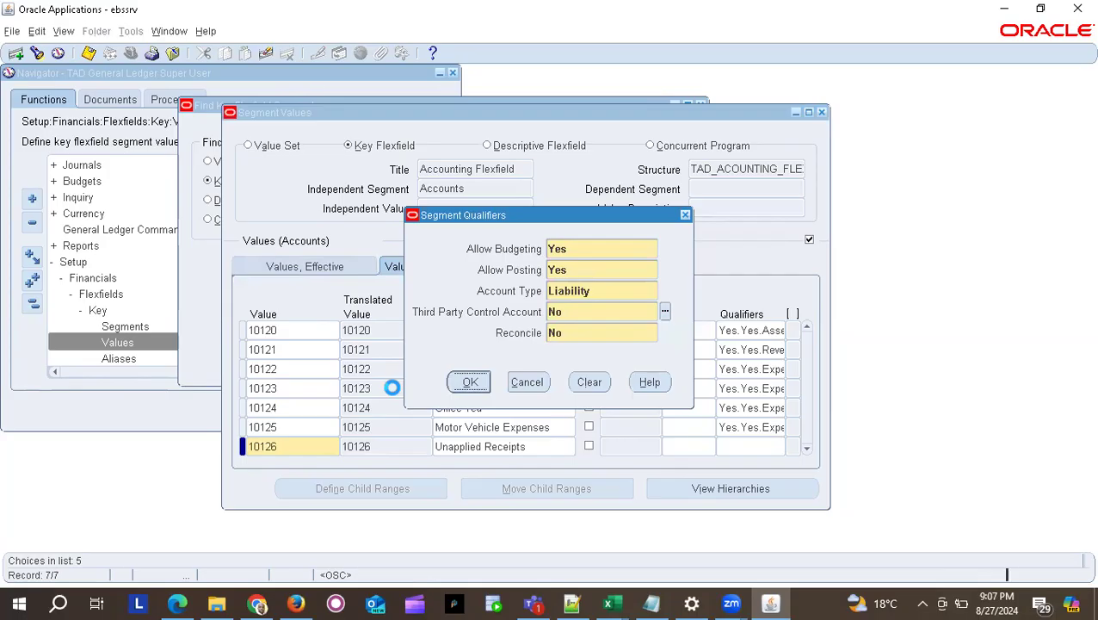
pyautogui.click(628, 345)
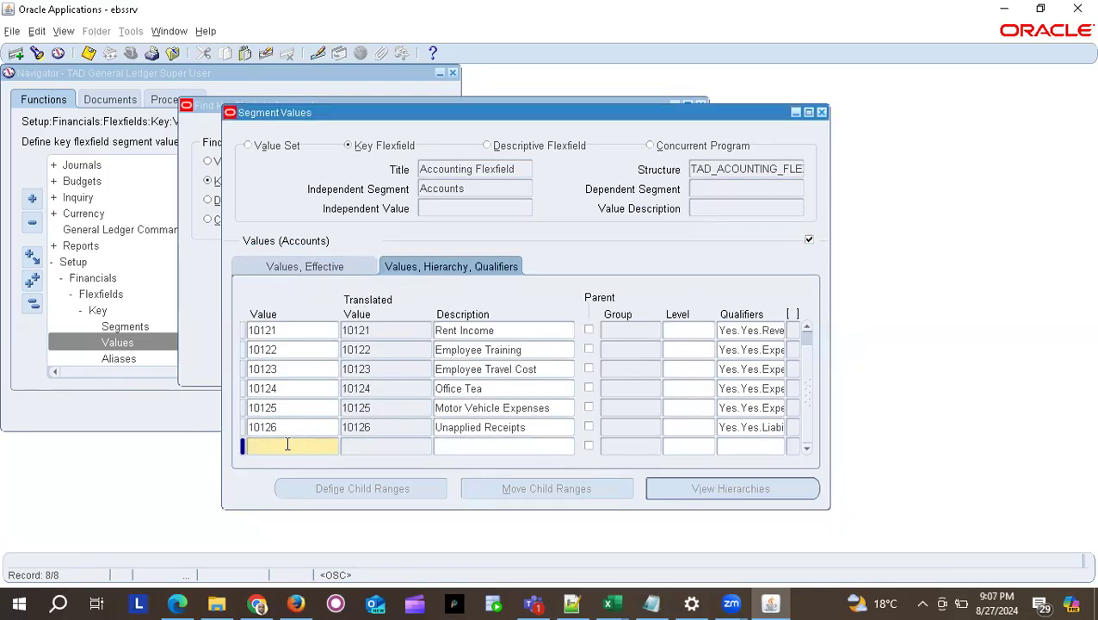
# Add a new Accounts value 10127 with the description Retained Earnings.
pyautogui.write('10127')
pyautogui.press('Tab')
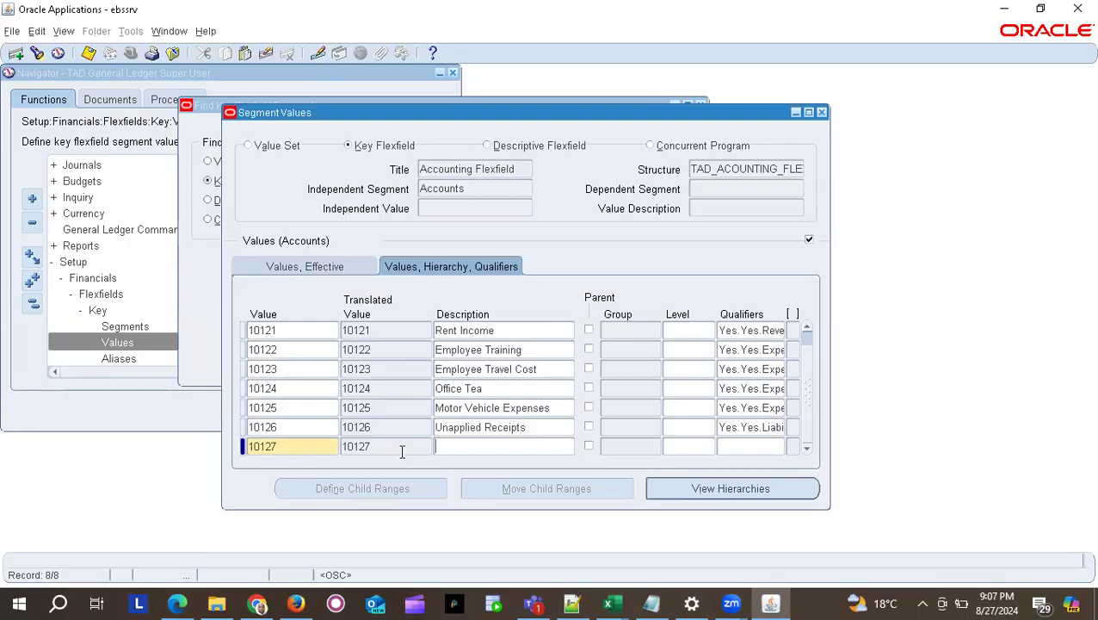
pyautogui.hotkey('ctrl', 'l')
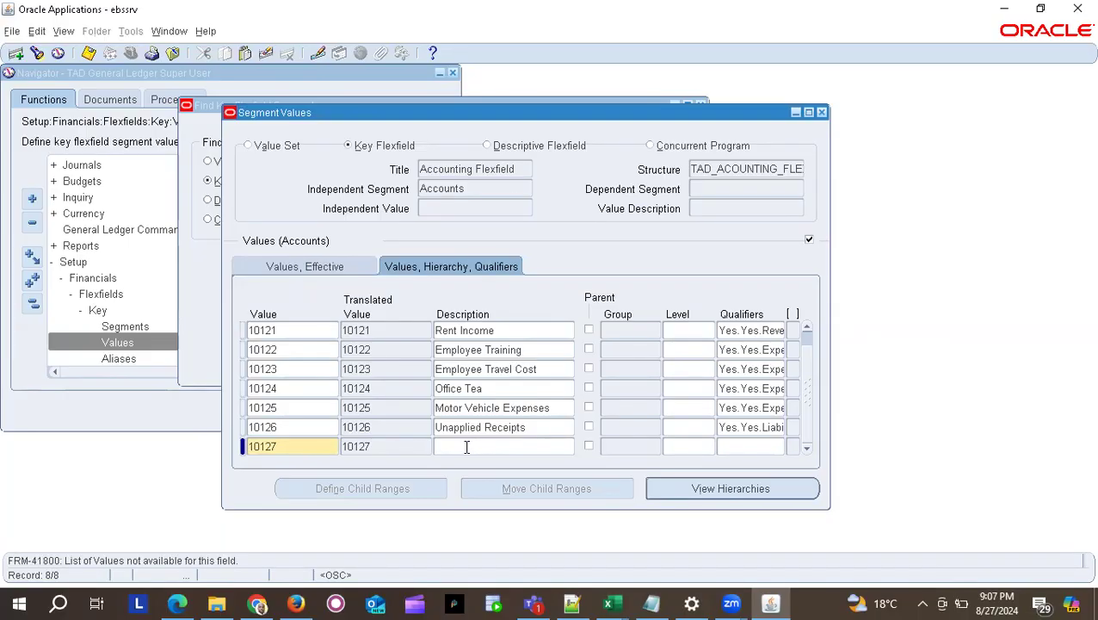
pyautogui.write('Retained Earnings')
# Set the Retained Earnings account type qualifier to the Ownership/Stockh... option, keep the other qualifiers, and leave its flexfield context blank.
pyautogui.click(735, 446)
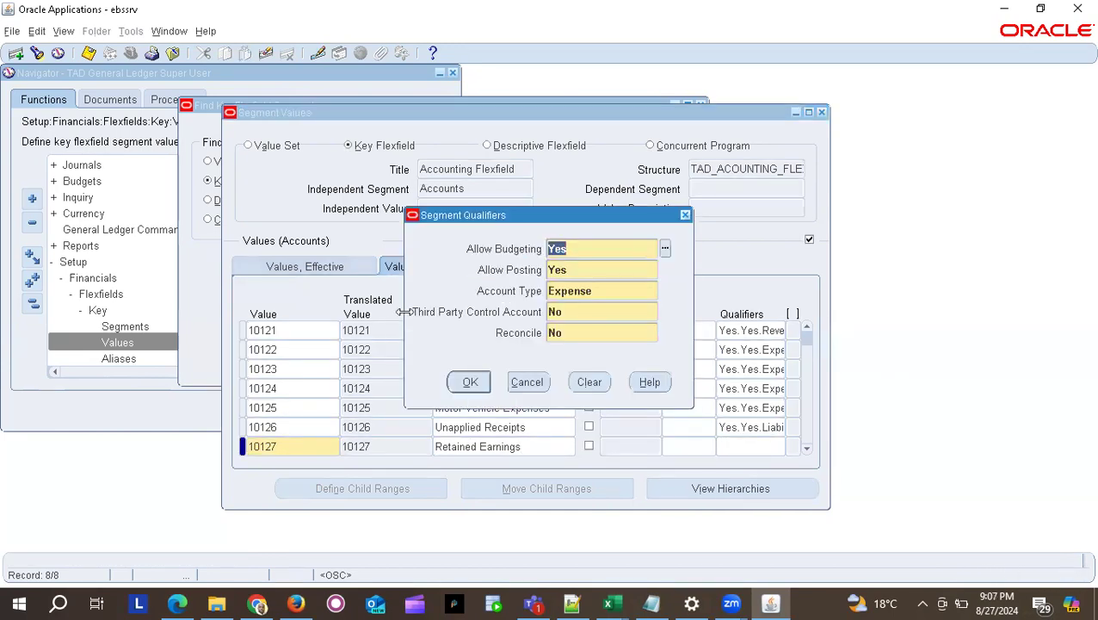
pyautogui.click(597, 290)
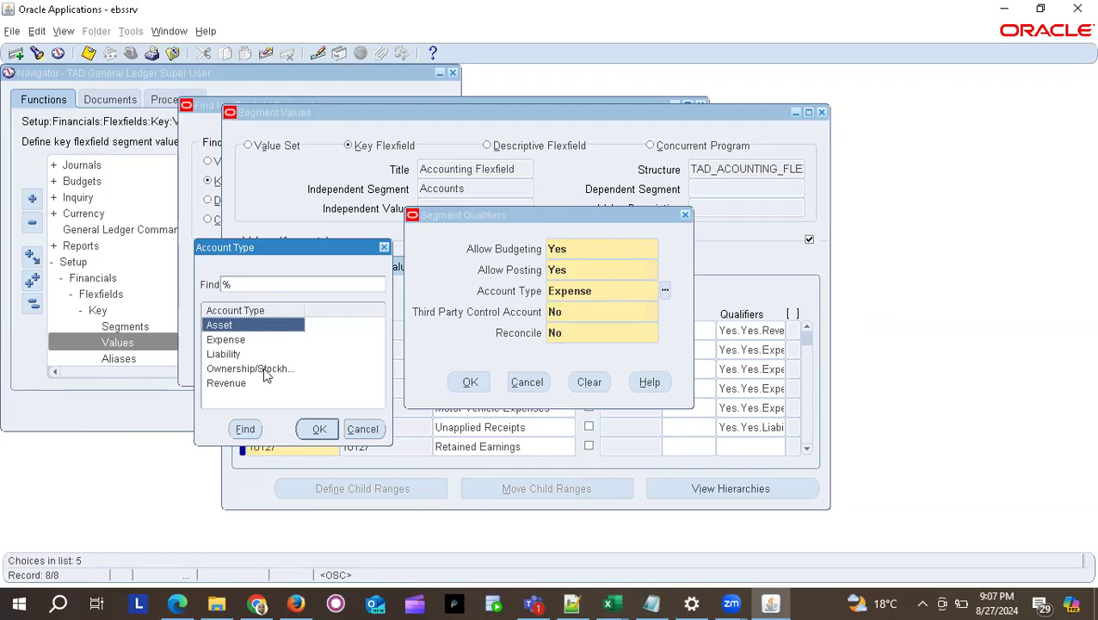
pyautogui.click(265, 370)
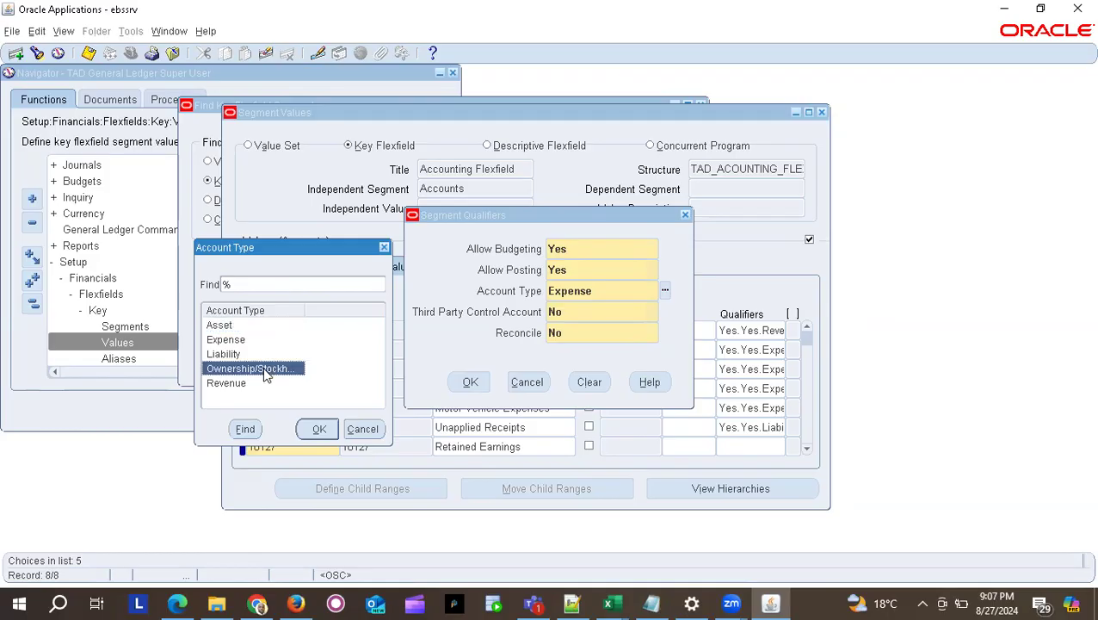
pyautogui.click(317, 428)
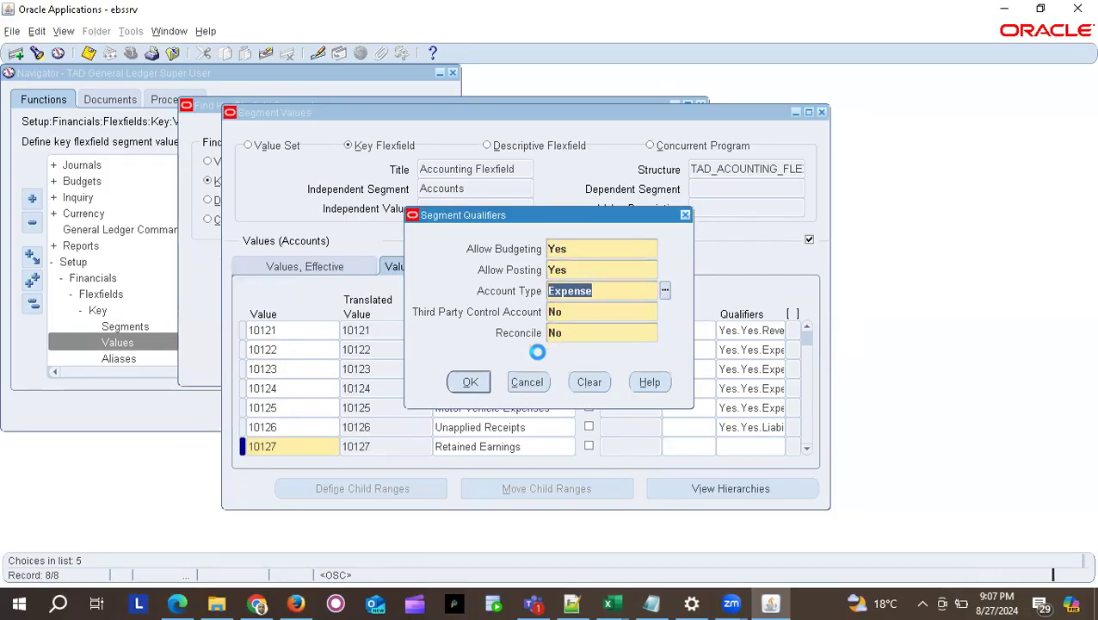
pyautogui.click(472, 383)
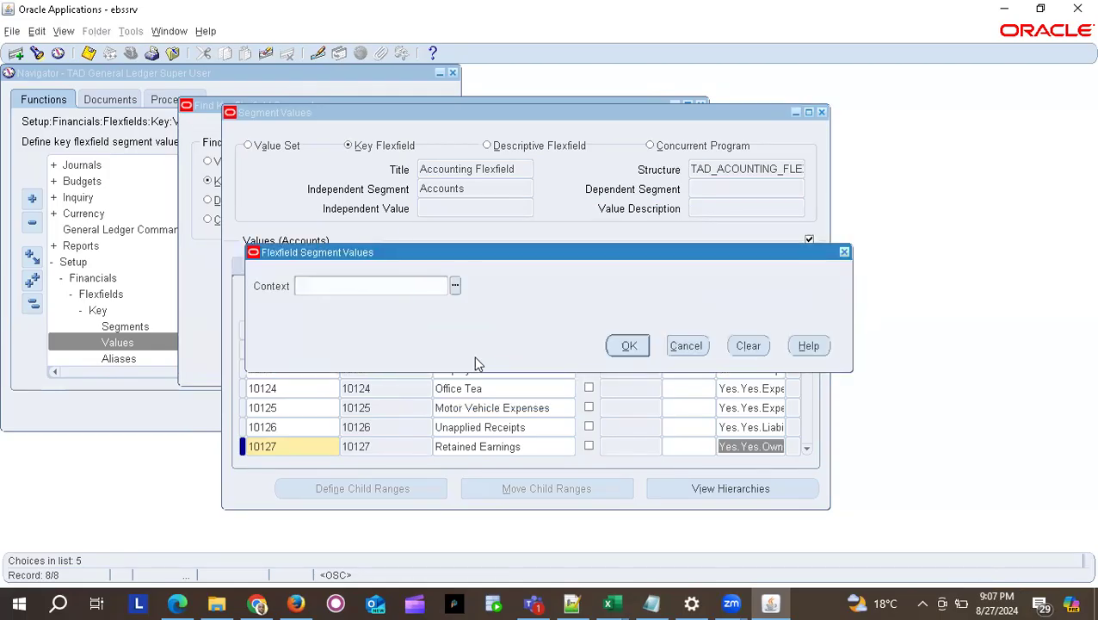
pyautogui.click(630, 348)
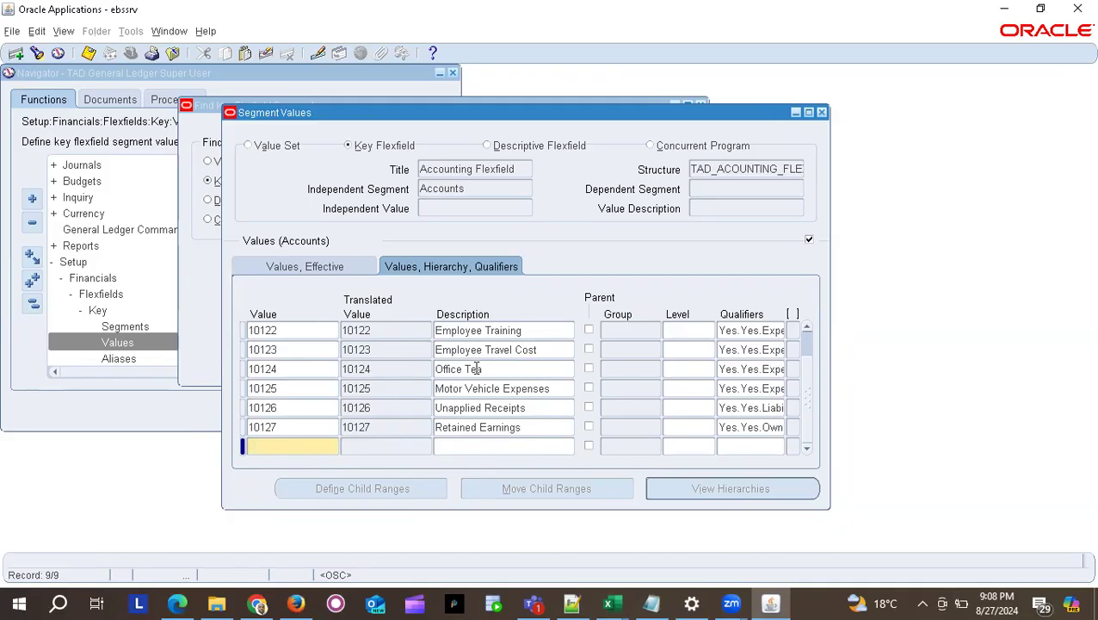
pyautogui.scroll(3, 357, 391)
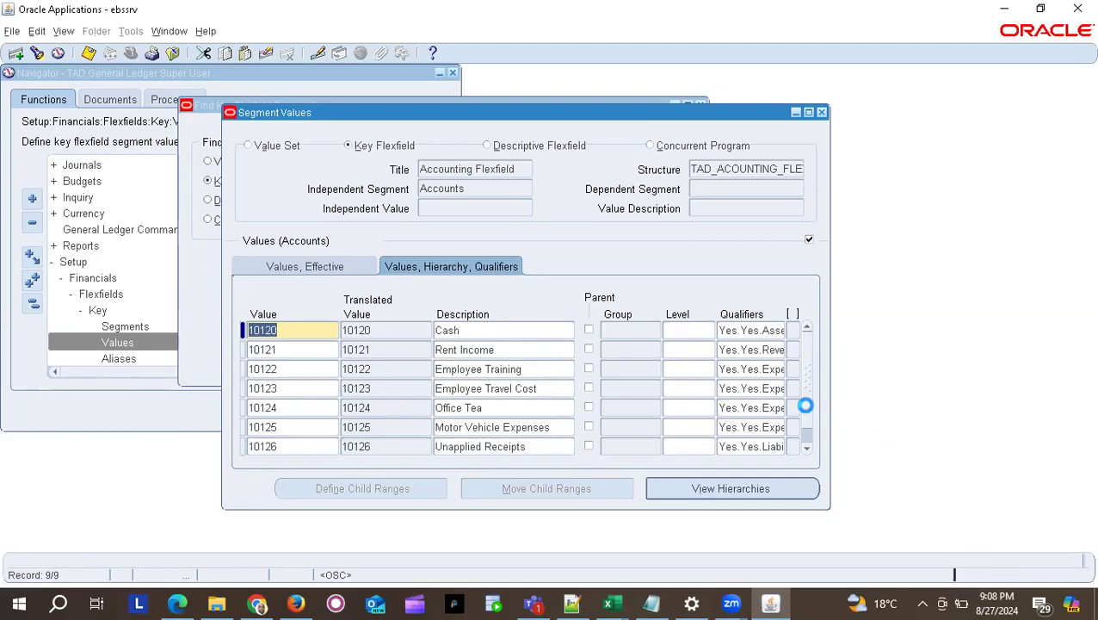
pyautogui.click(807, 443)
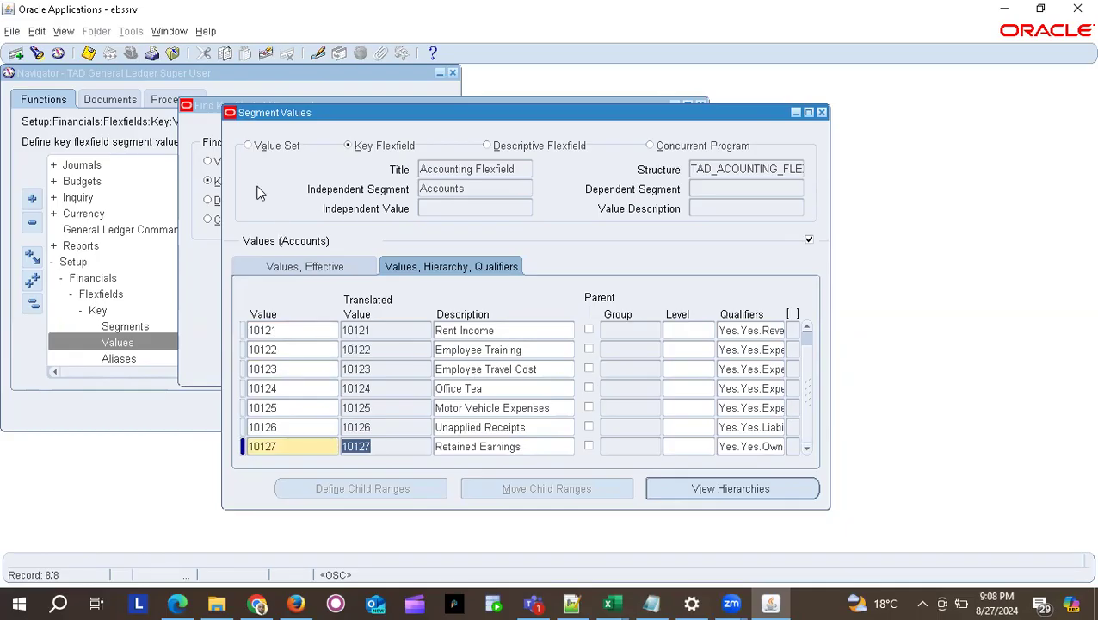
# Save the new Accounts segment values and bring up the values of the Projects independent segment.
pyautogui.click(88, 52)
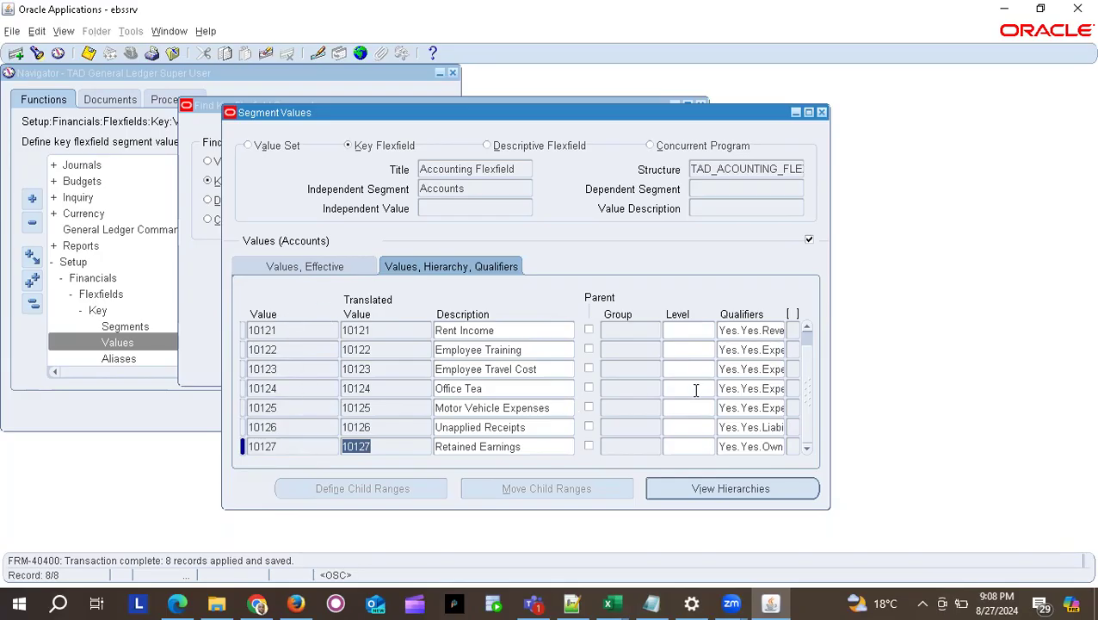
pyautogui.click(482, 189)
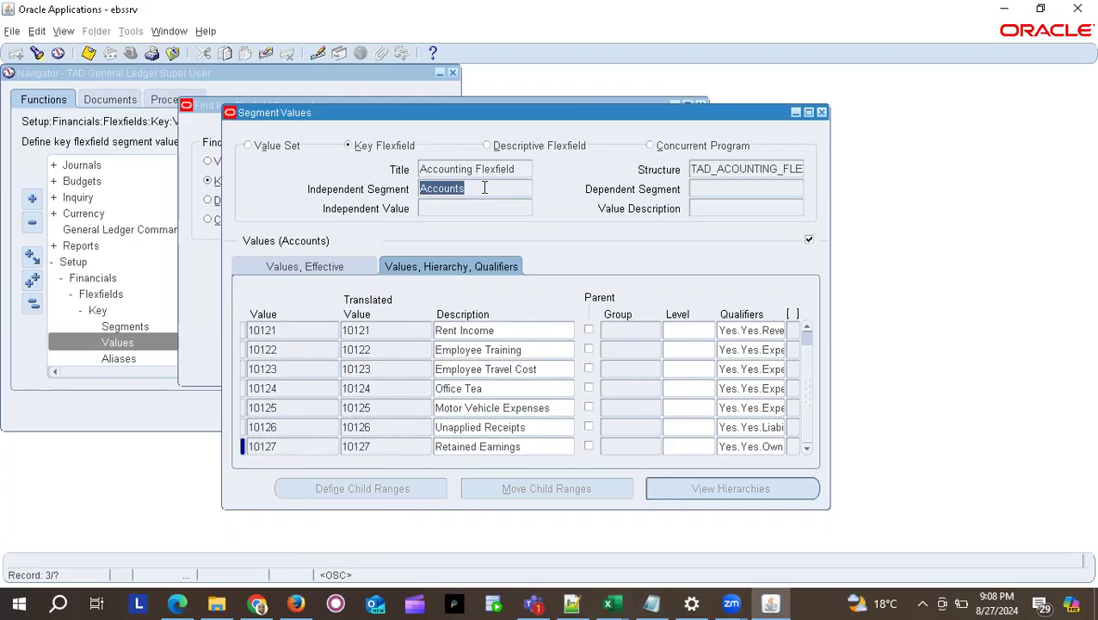
pyautogui.press('Down')
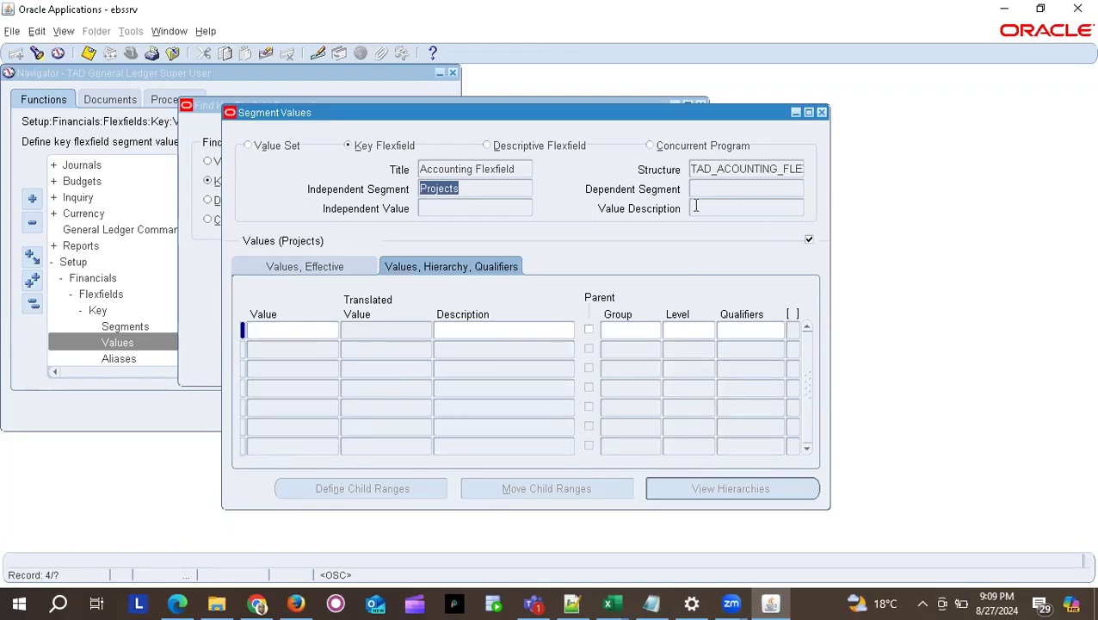
# Review the Projects segment's effective values view and its hierarchy and qualifiers view.
pyautogui.hotkey('alt', 'Tab')
pyautogui.hotkey('alt', 'Tab')
pyautogui.press('Down')
pyautogui.click(329, 266)
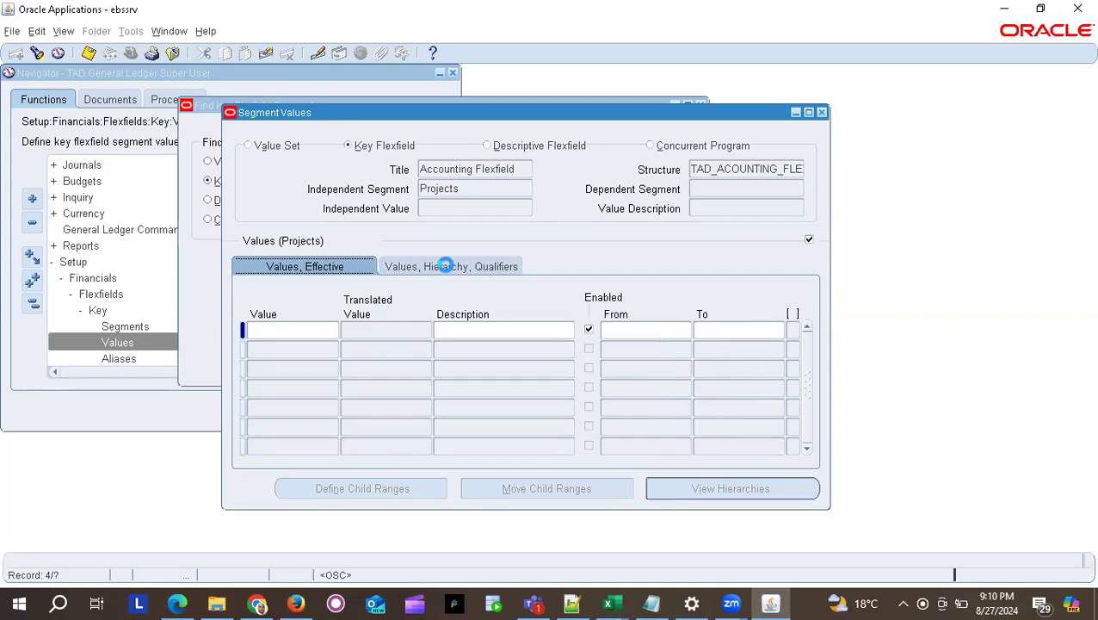
pyautogui.click(492, 269)
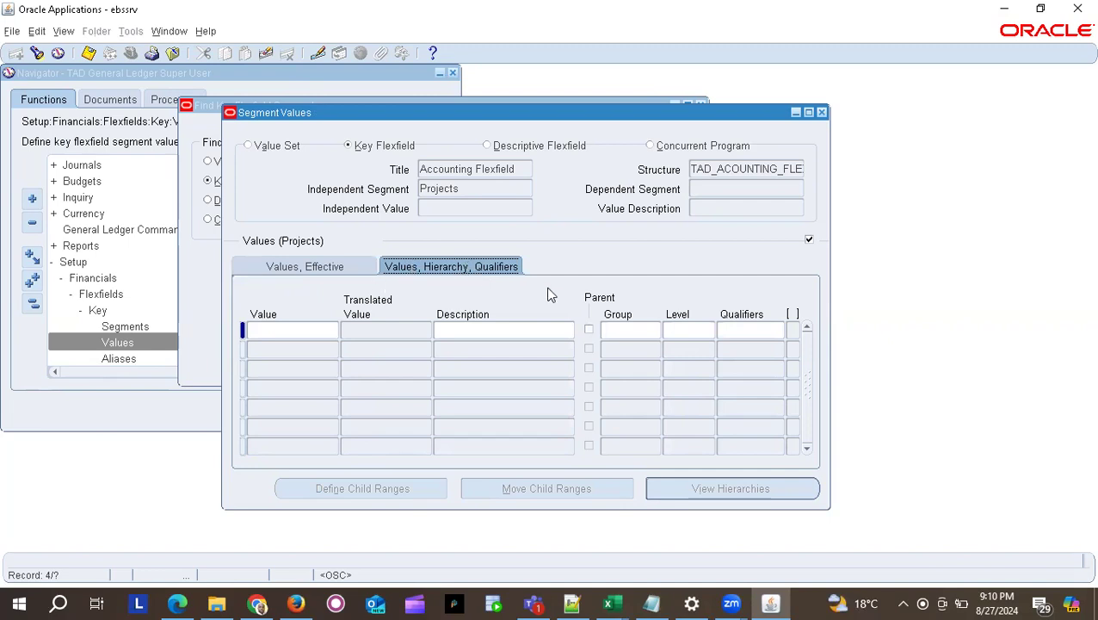
pyautogui.click(343, 268)
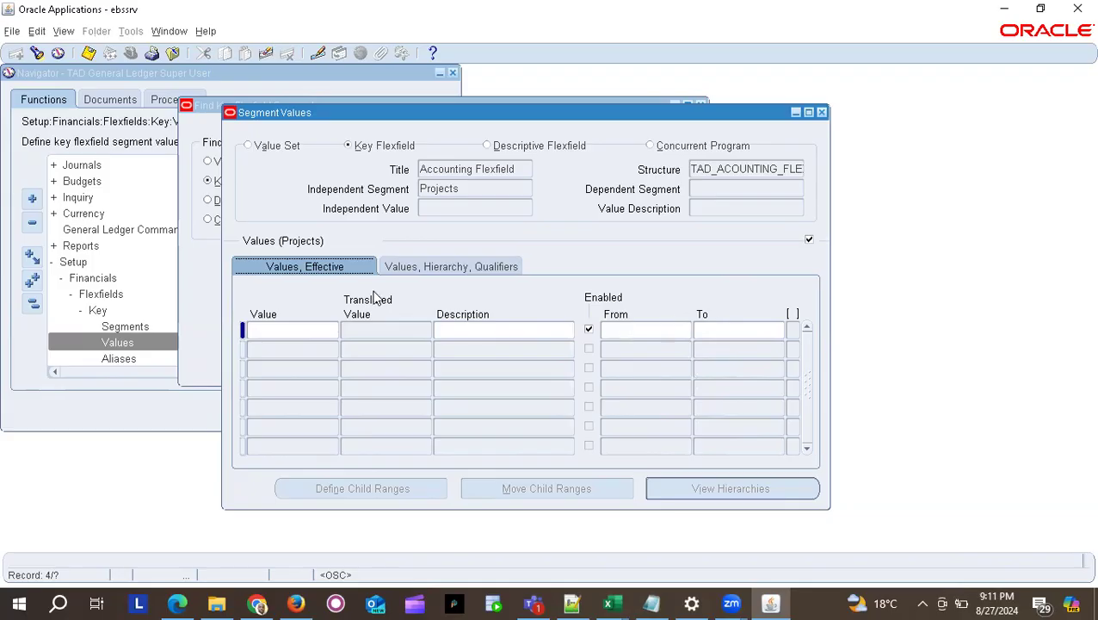
pyautogui.click(436, 266)
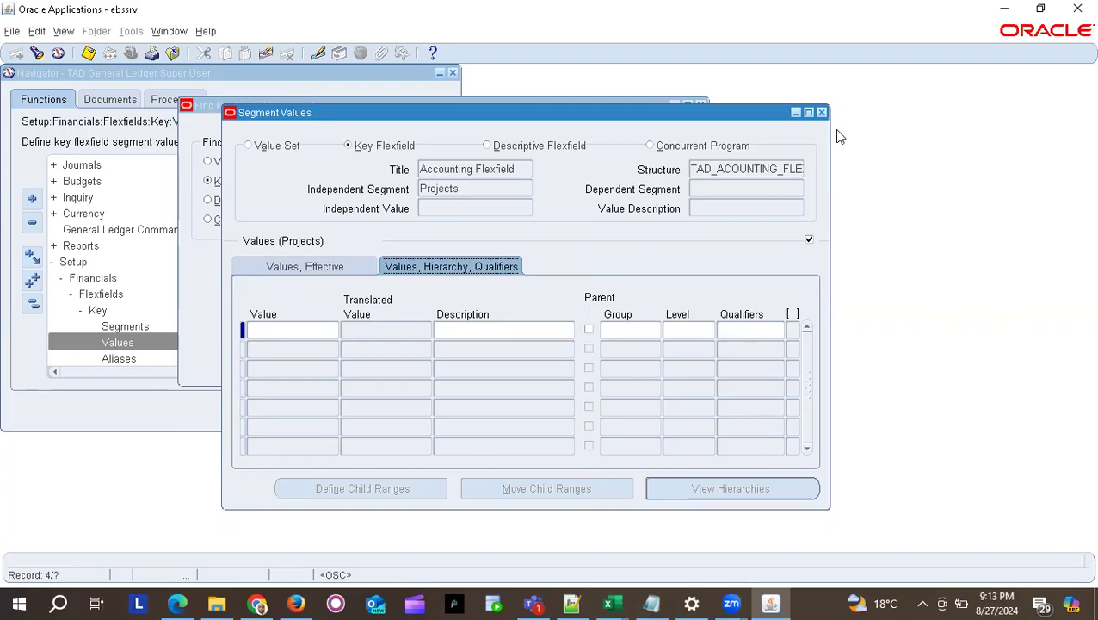
# Switch to Excel and close the Introduction to Application workbook.
pyautogui.hotkey('alt', 'Tab')
pyautogui.hotkey('alt', 'Tab')
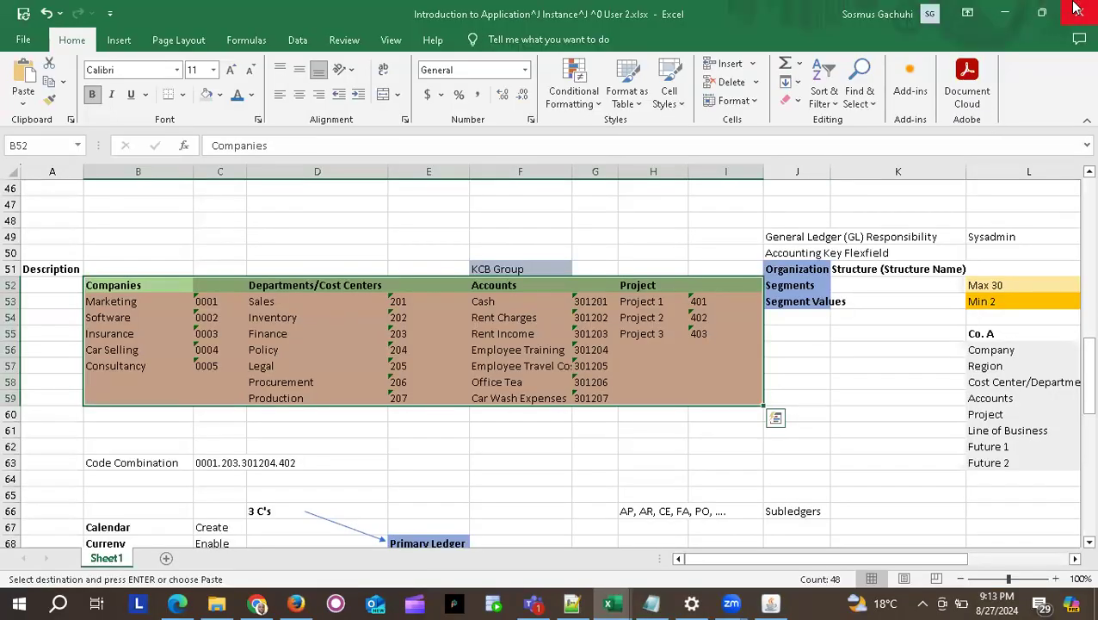
pyautogui.click(1076, 14)
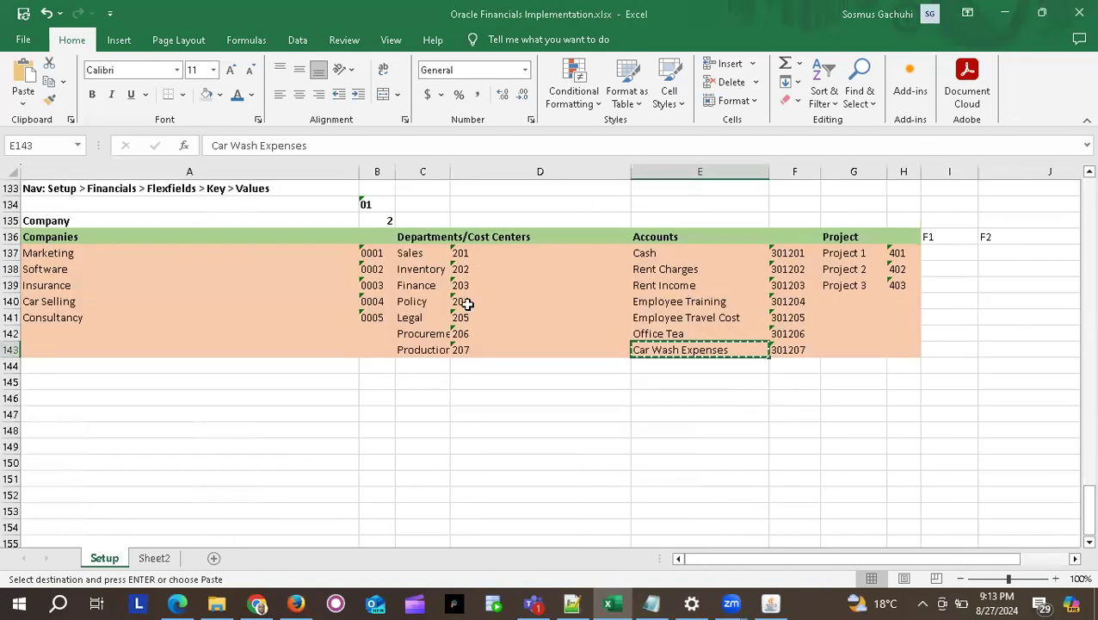
# Enter Done in C115:C117 of the Setup sheet for assigning value sets, segment values and assigning segment qualifiers.
pyautogui.scroll(4, 467, 303)
pyautogui.scroll(1, 467, 304)
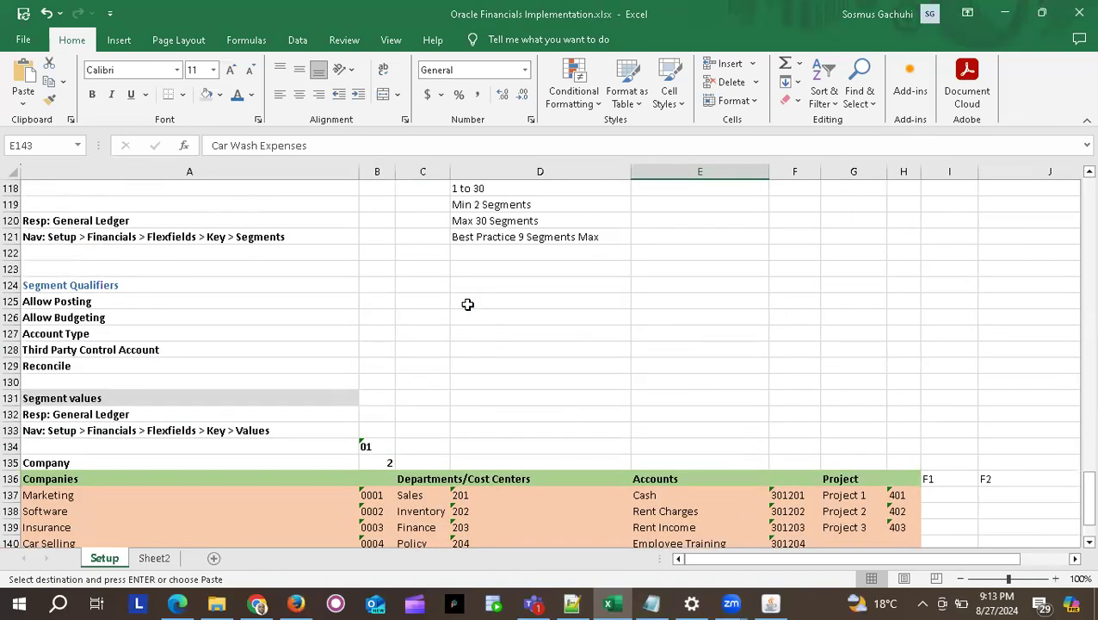
pyautogui.scroll(-4, 468, 304)
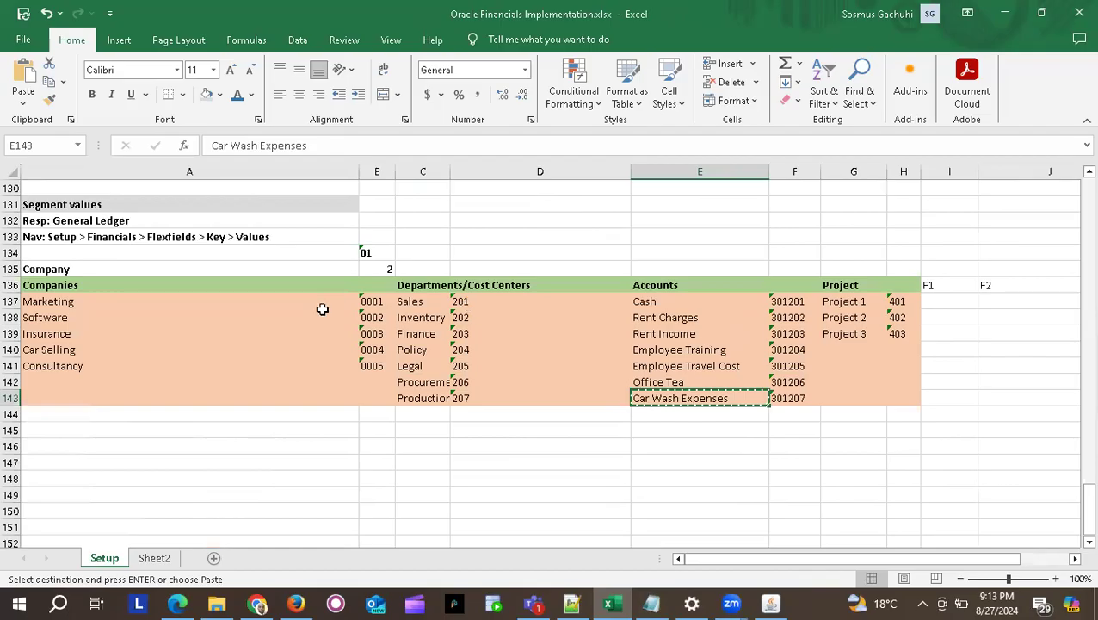
pyautogui.click(97, 284)
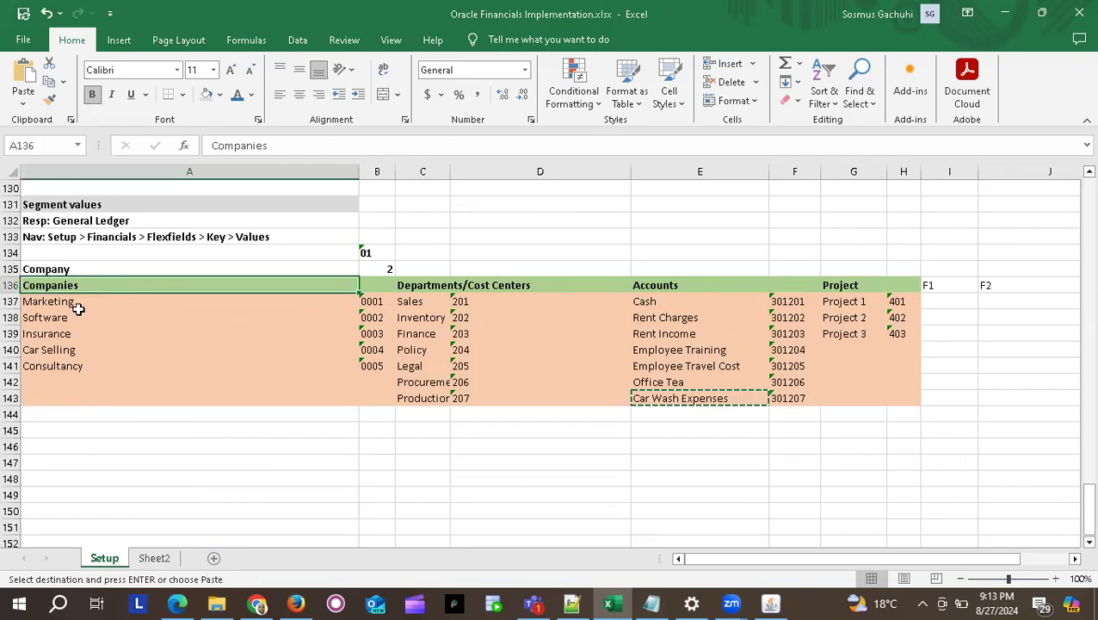
pyautogui.scroll(7, 78, 308)
pyautogui.scroll(1, 77, 310)
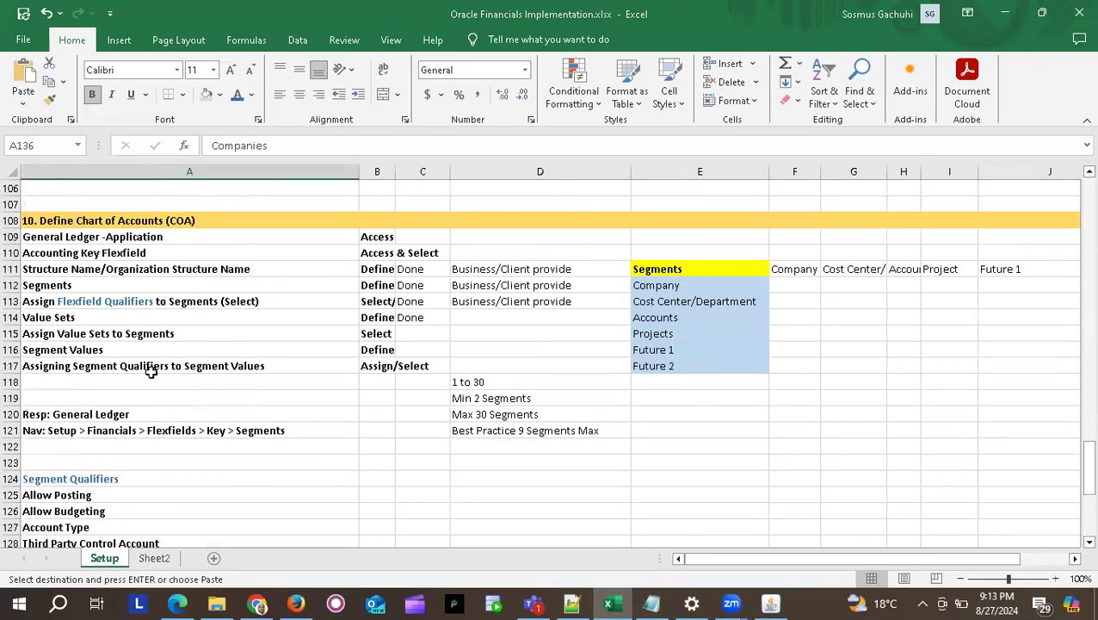
pyautogui.click(414, 335)
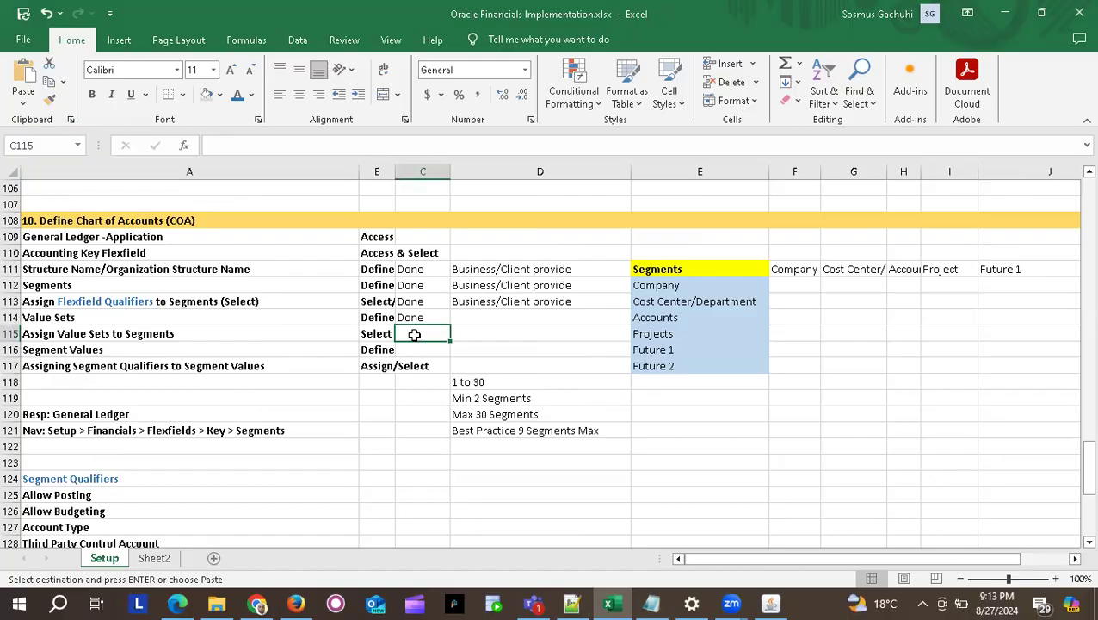
pyautogui.write('Done')
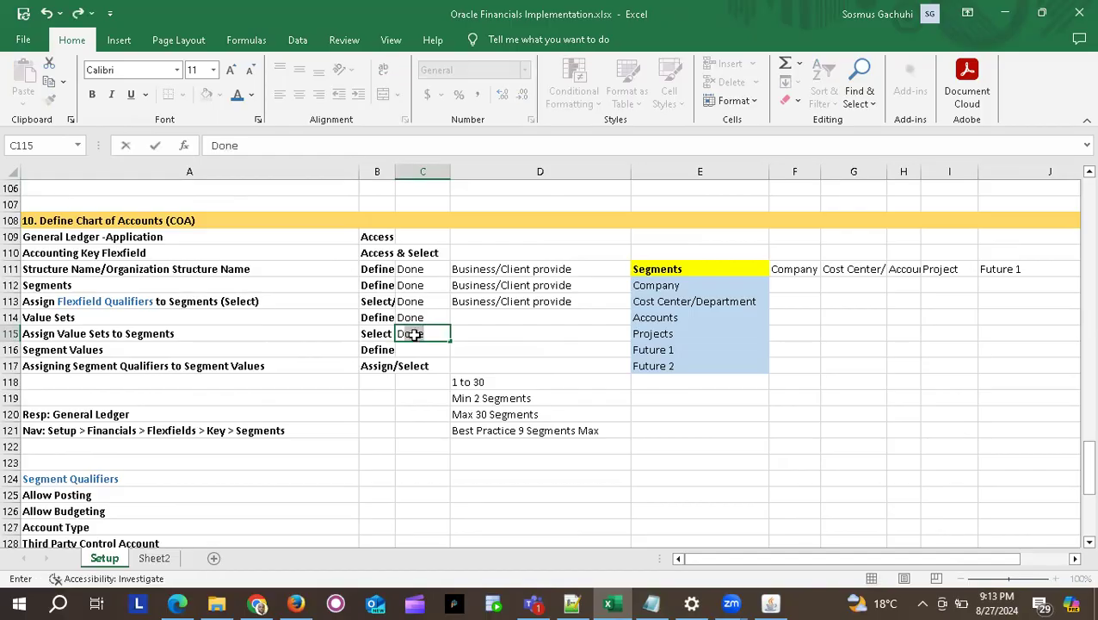
pyautogui.press('Return')
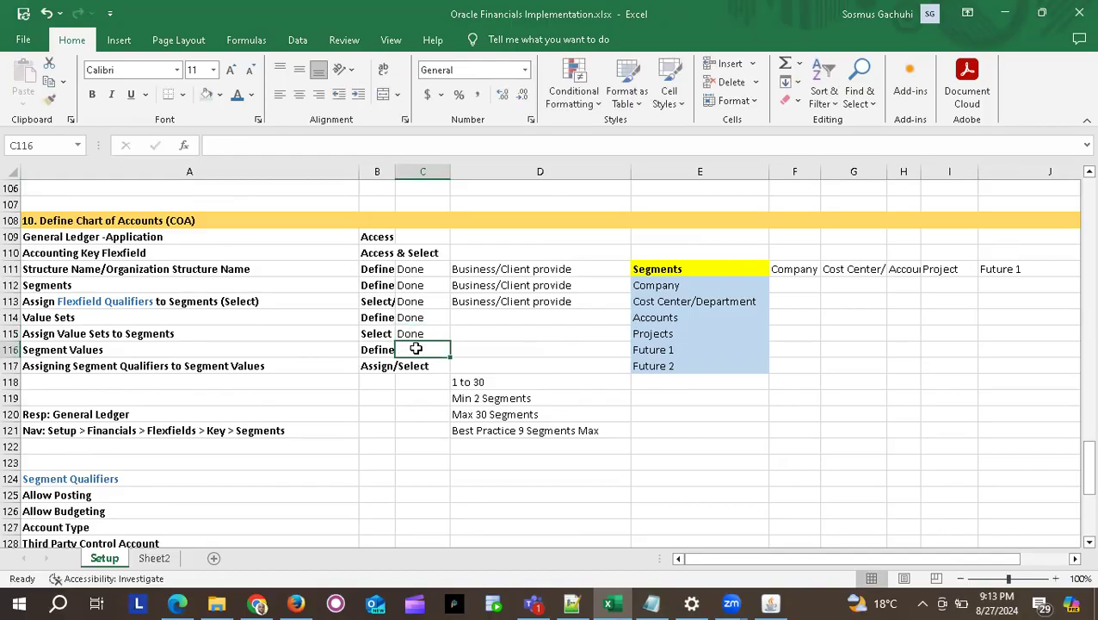
pyautogui.write('Done')
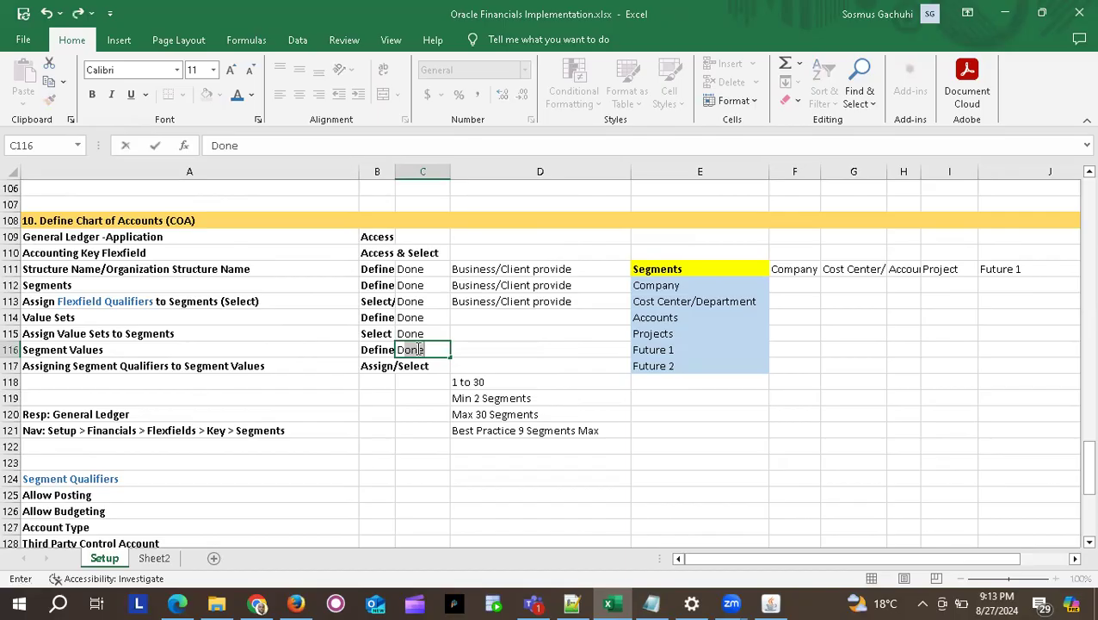
pyautogui.press('Return')
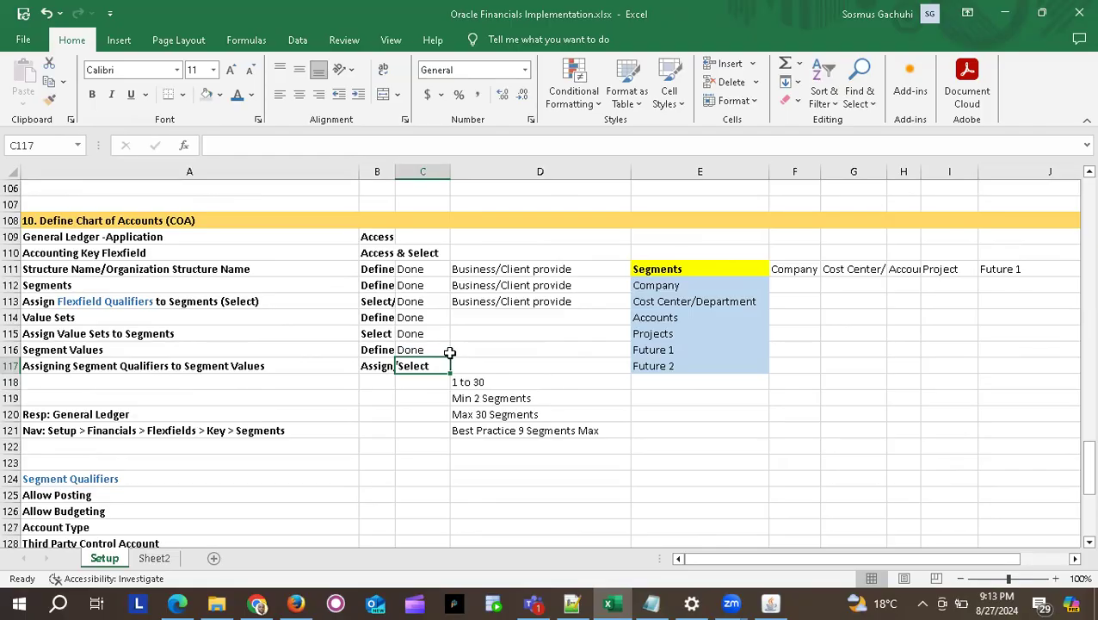
pyautogui.write('Done')
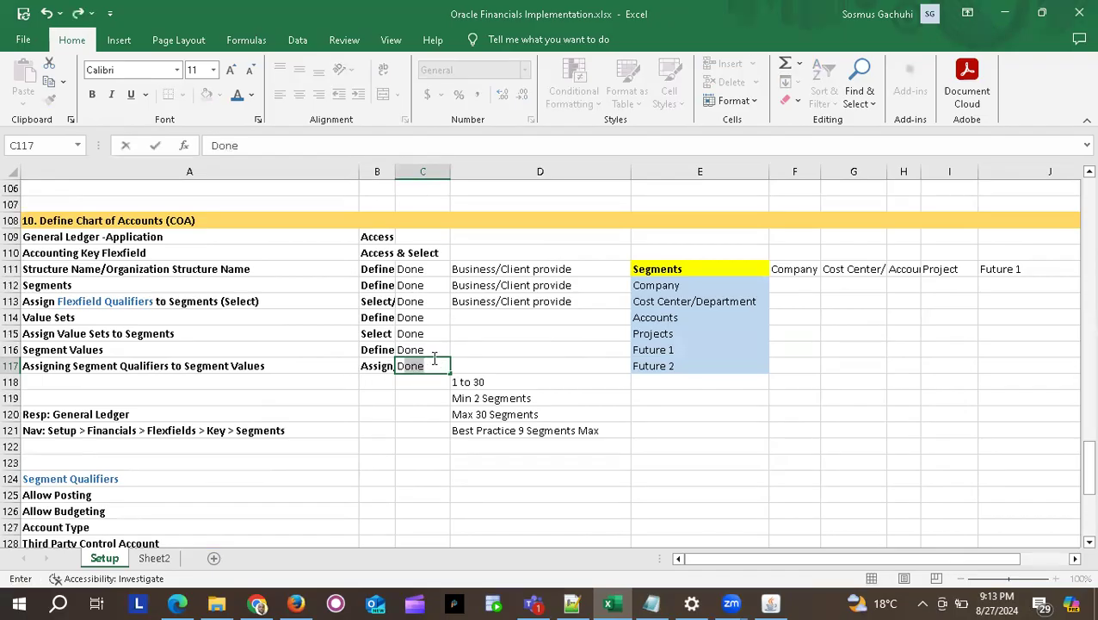
pyautogui.press('Return')
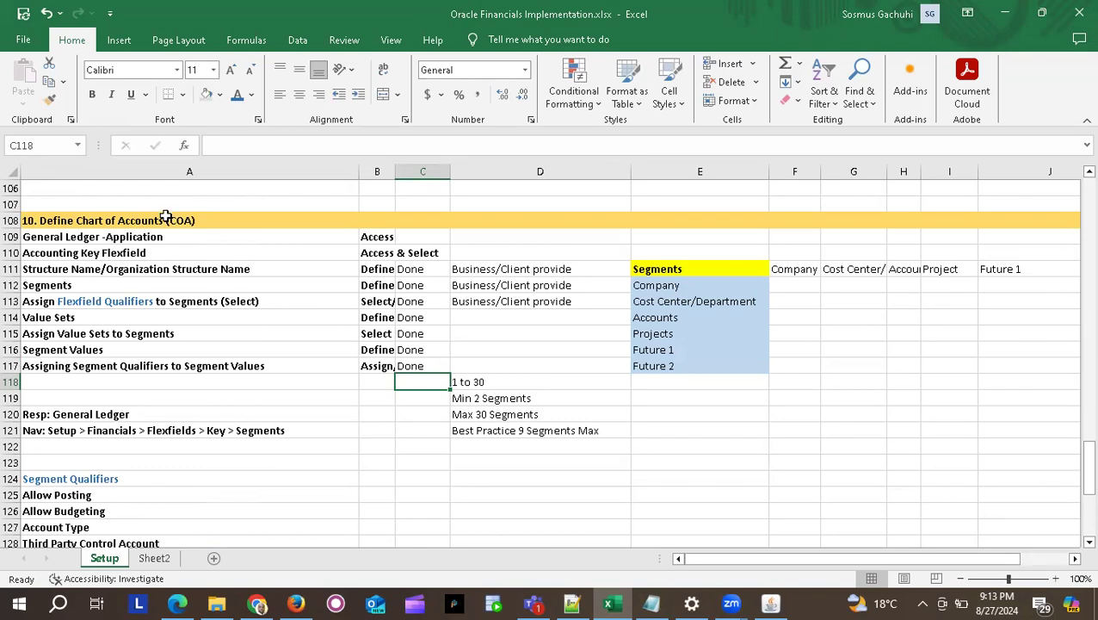
# Switch back to Oracle Applications, close the Segment Values window and acknowledge the resulting note.
pyautogui.hotkey('alt', 'Tab')
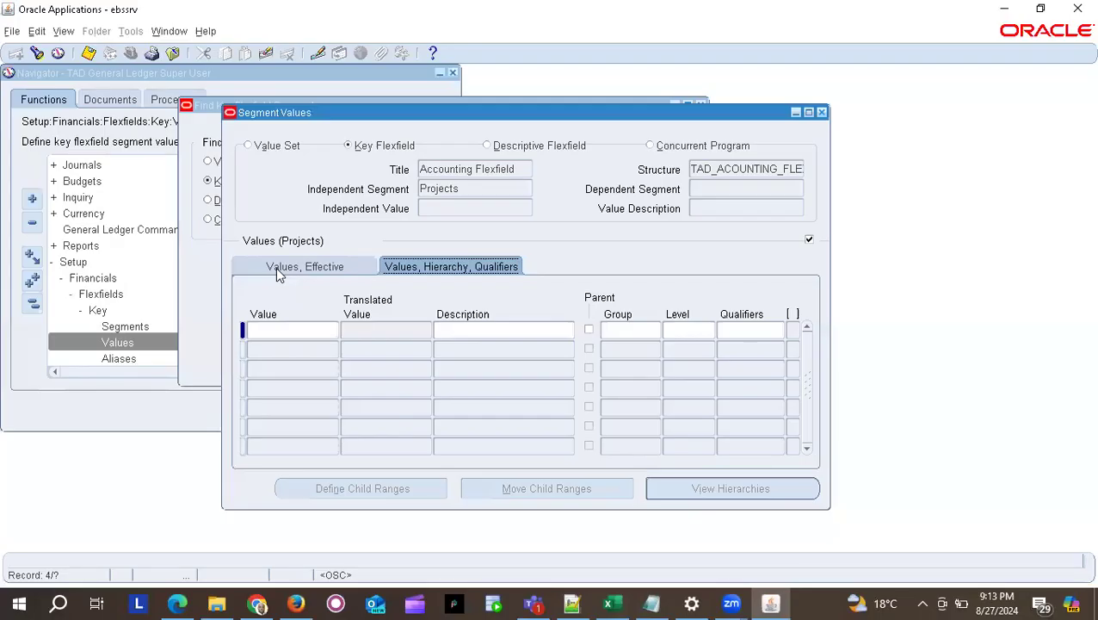
pyautogui.click(822, 113)
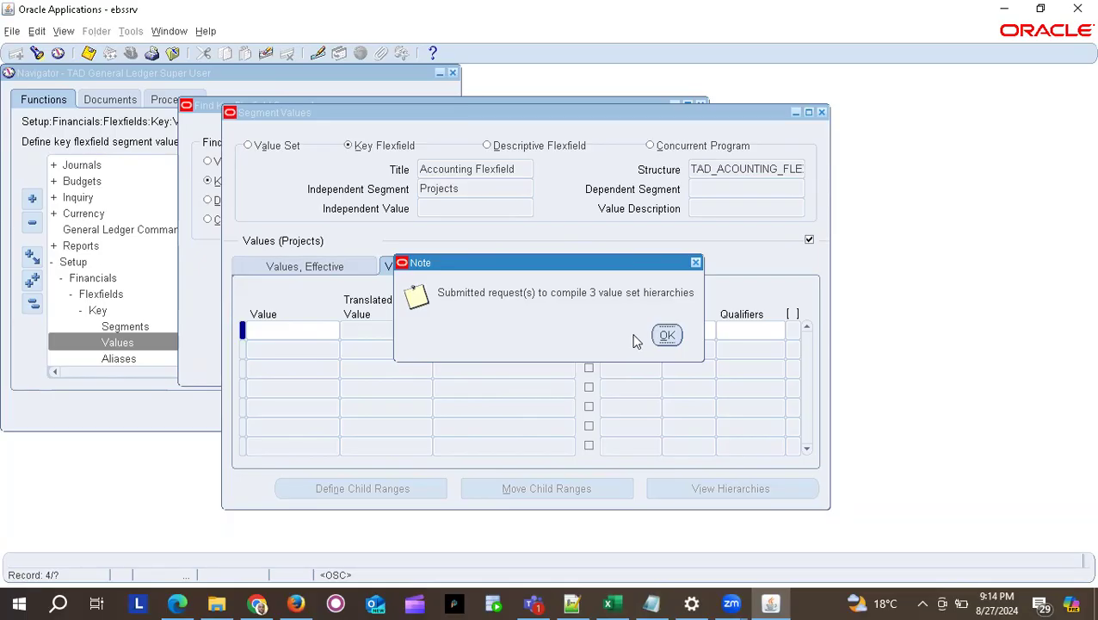
pyautogui.click(670, 336)
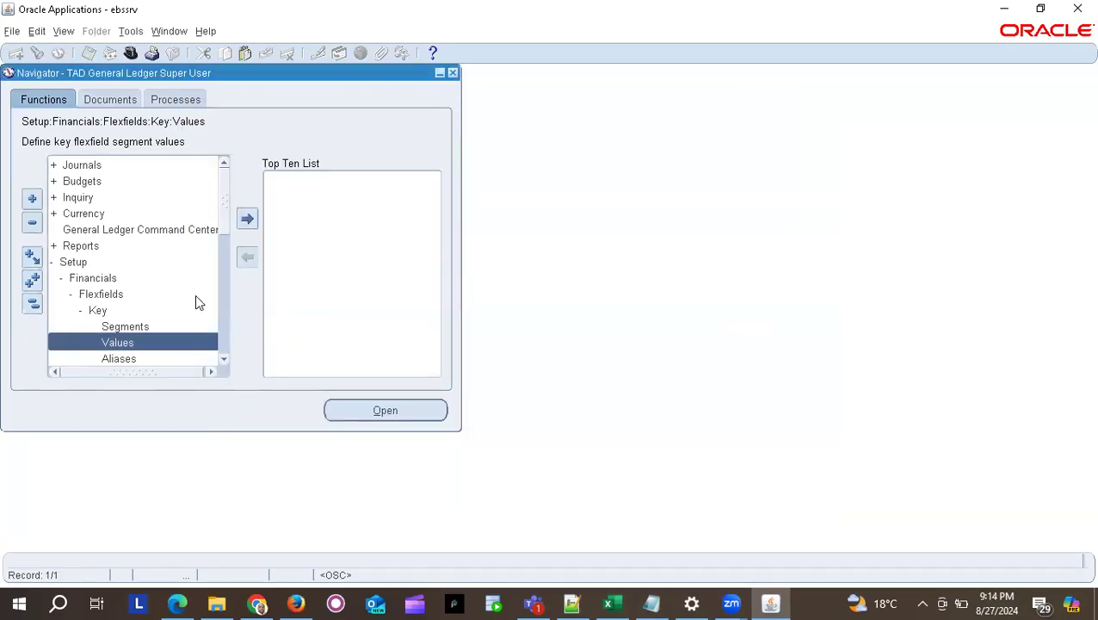
# Find all my concurrent requests and refresh the list to check the phase and status of the value set hierarchy compilations.
pyautogui.click(64, 32)
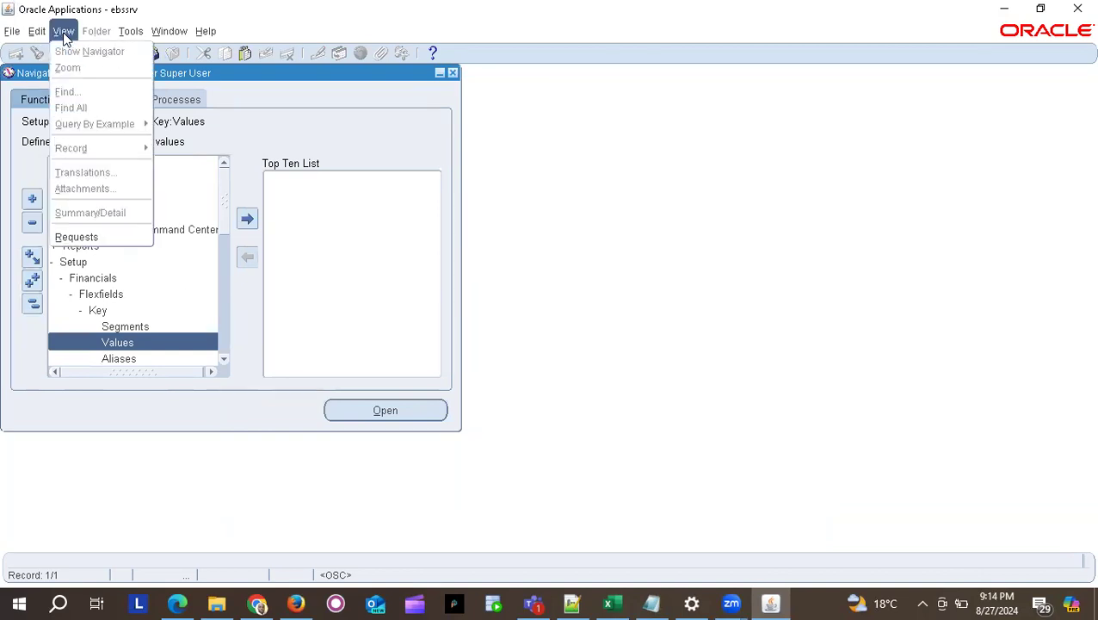
pyautogui.click(74, 238)
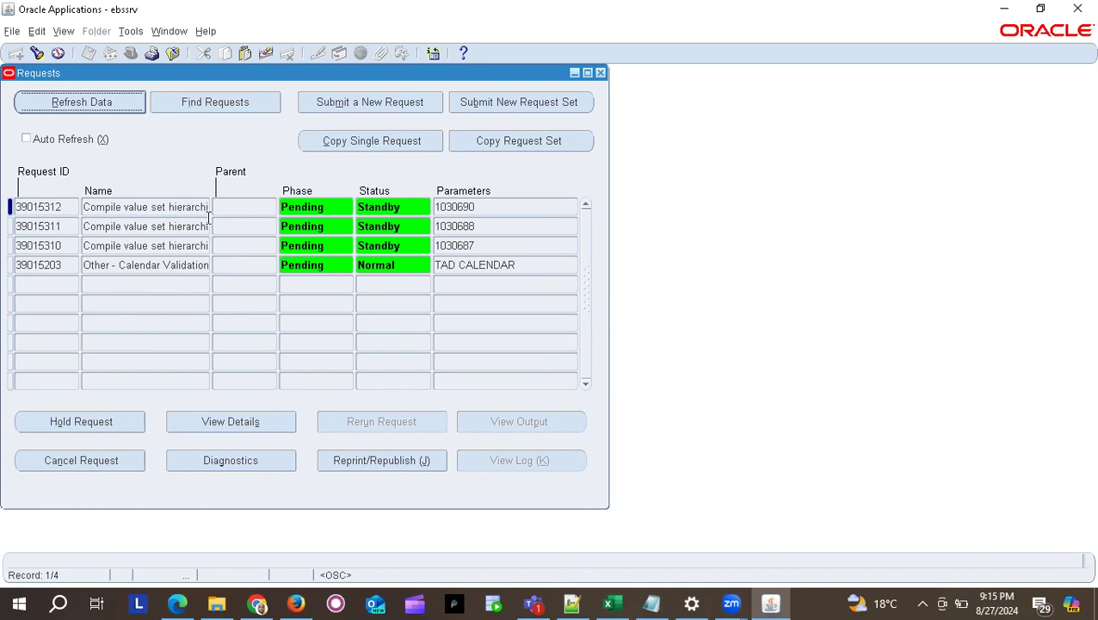
pyautogui.click(64, 35)
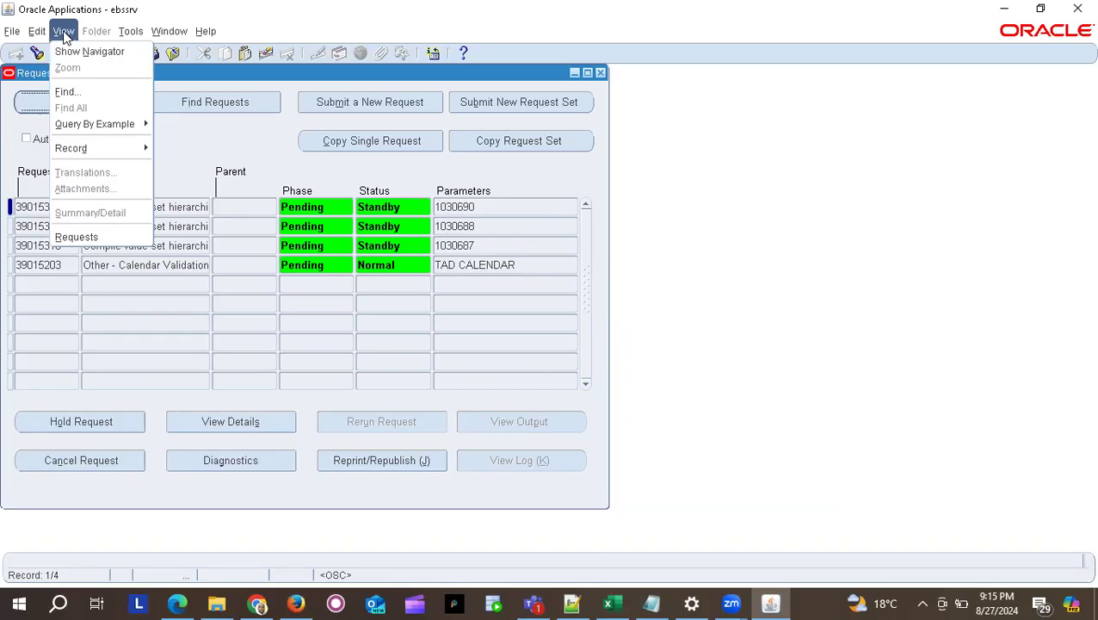
pyautogui.click(78, 235)
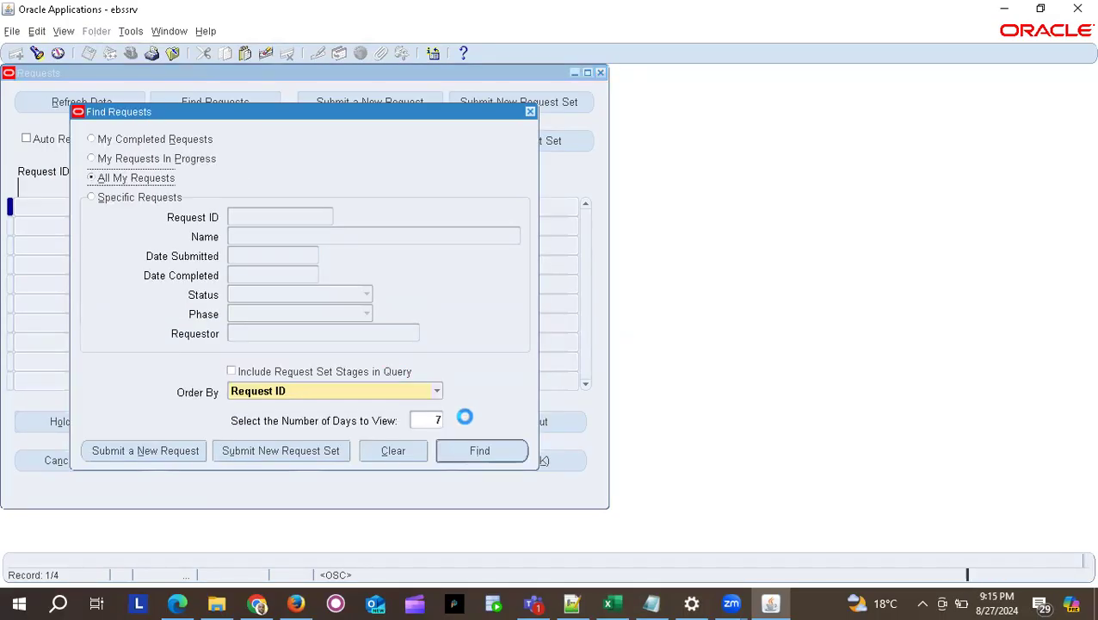
pyautogui.click(480, 451)
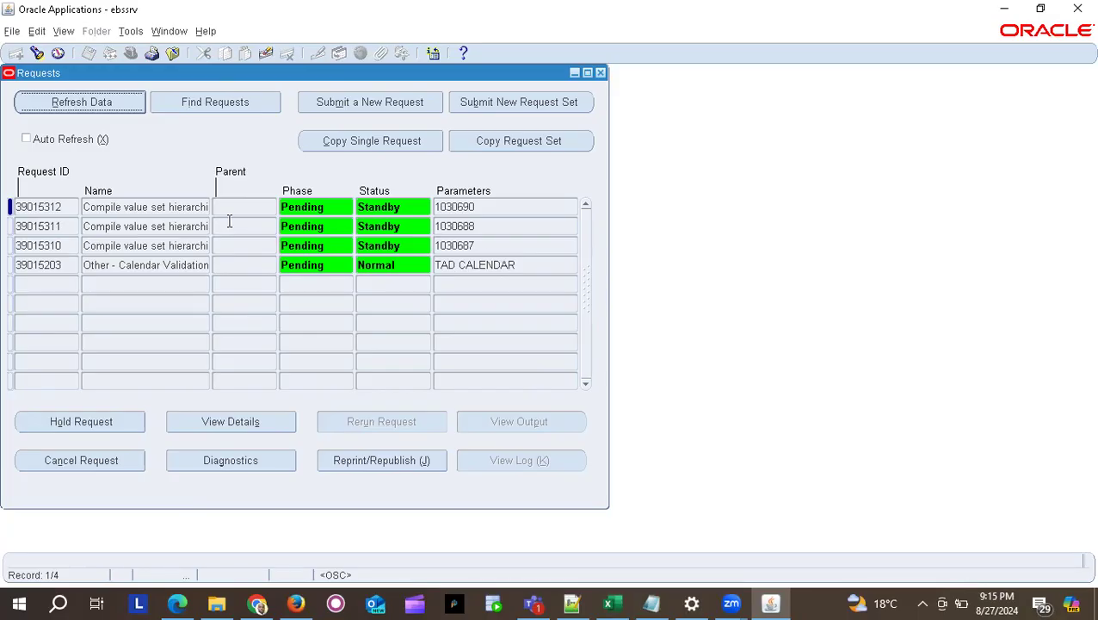
pyautogui.click(67, 92)
pyautogui.click(84, 105)
pyautogui.click(298, 265)
# Switch to the Oracle Financials Implementation workbook and enter Done in B32 for 10. Define Chart of Accounts (COA).
pyautogui.hotkey('alt', 'Tab')
pyautogui.press('Tab')
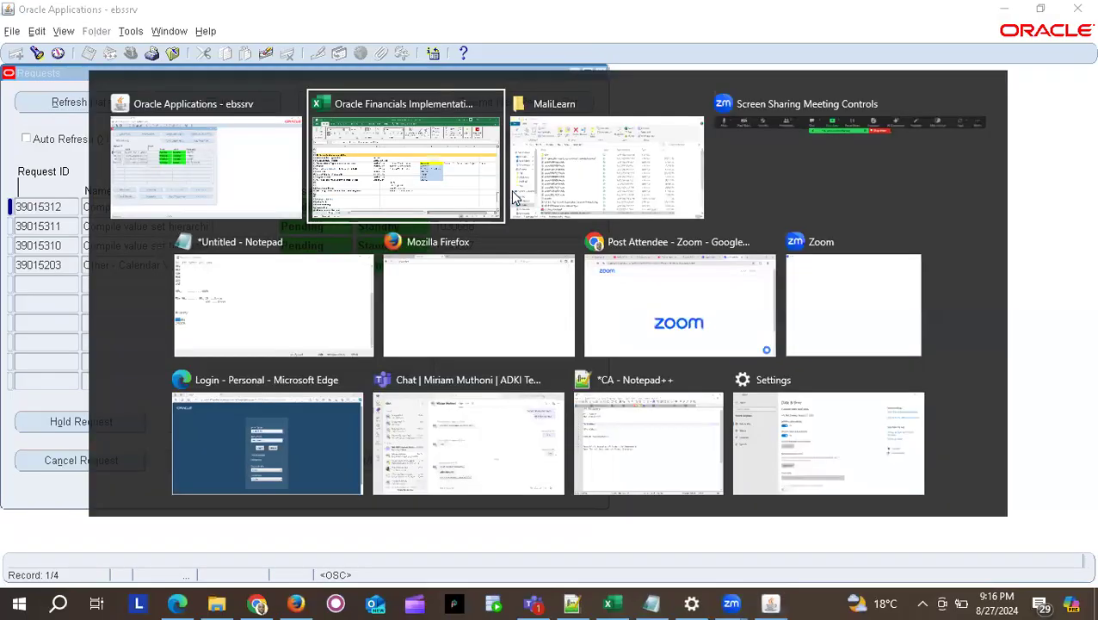
pyautogui.hotkey('alt', 'Tab')
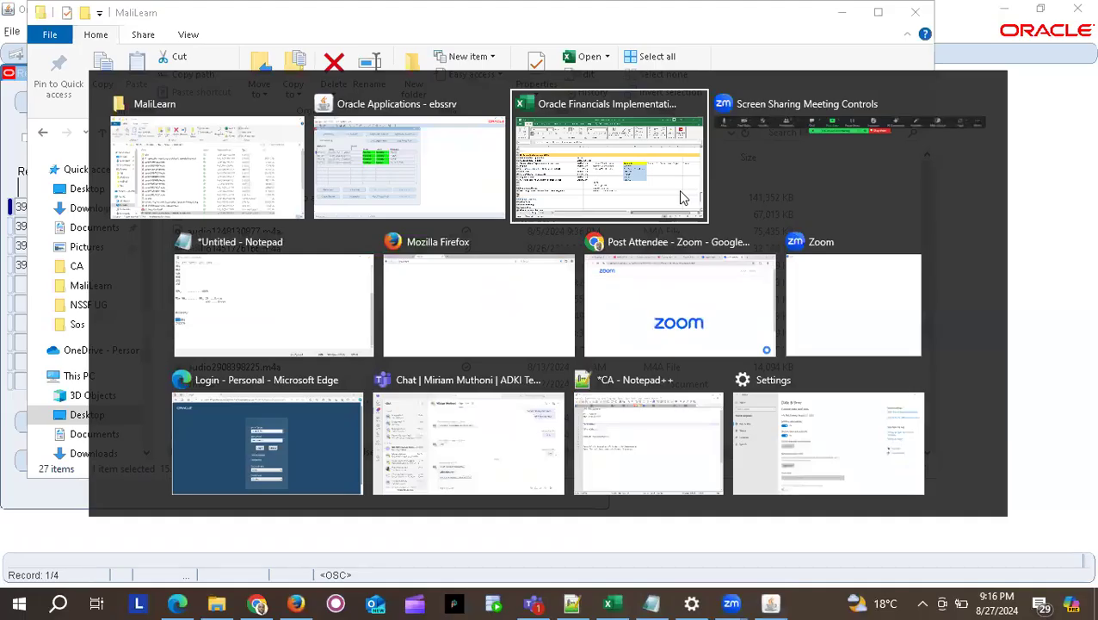
pyautogui.scroll(-2, 309, 301)
pyautogui.scroll(2, 309, 301)
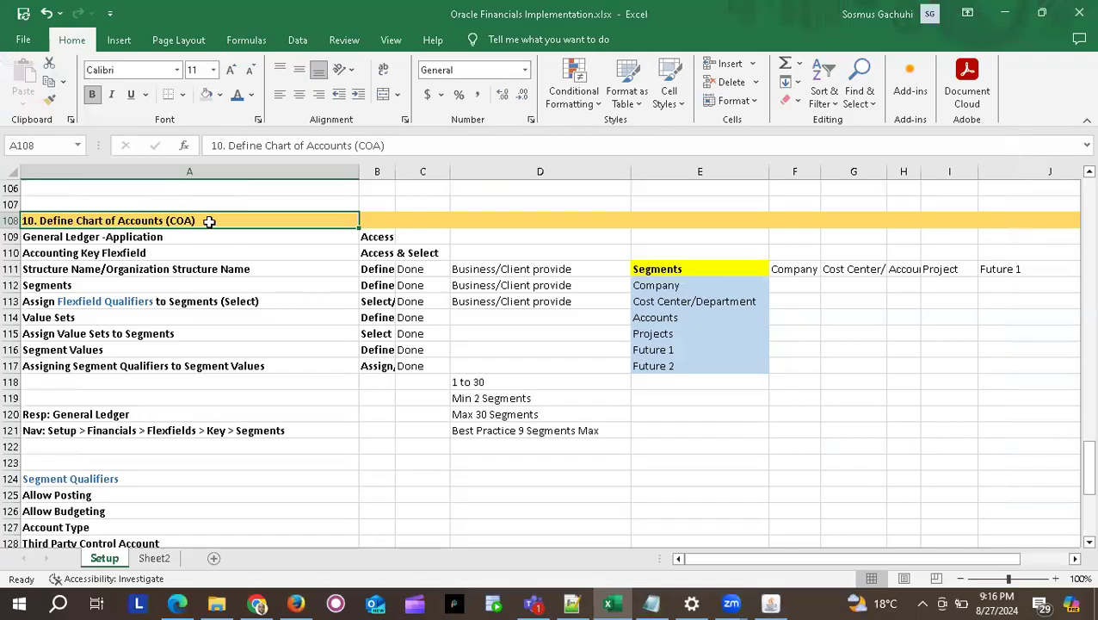
pyautogui.scroll(5, 209, 222)
pyautogui.scroll(20, 209, 221)
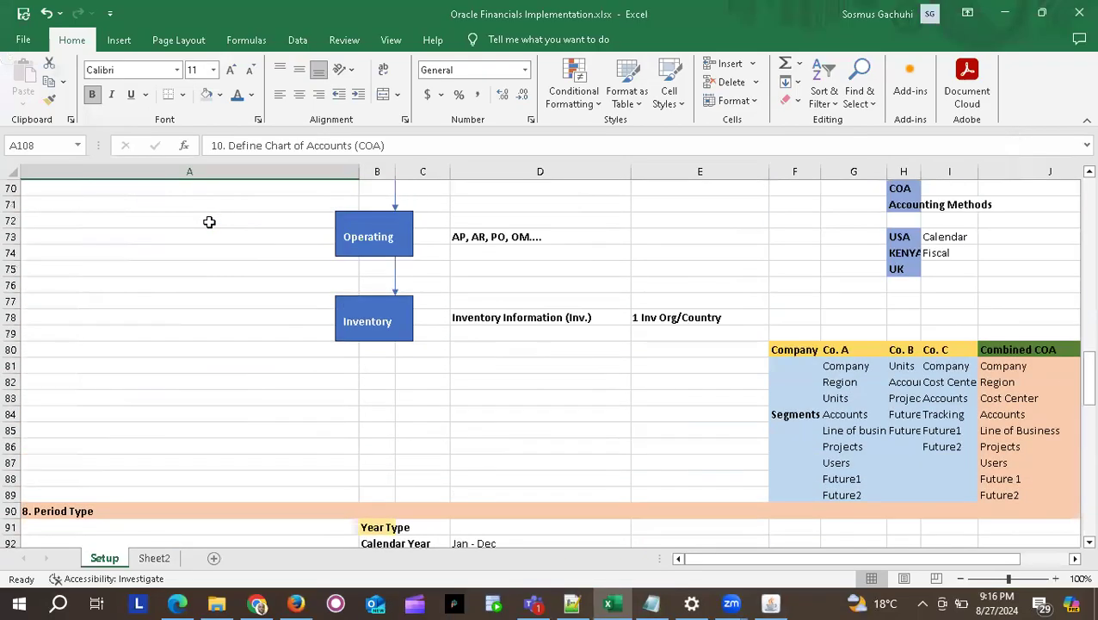
pyautogui.scroll(3, 210, 221)
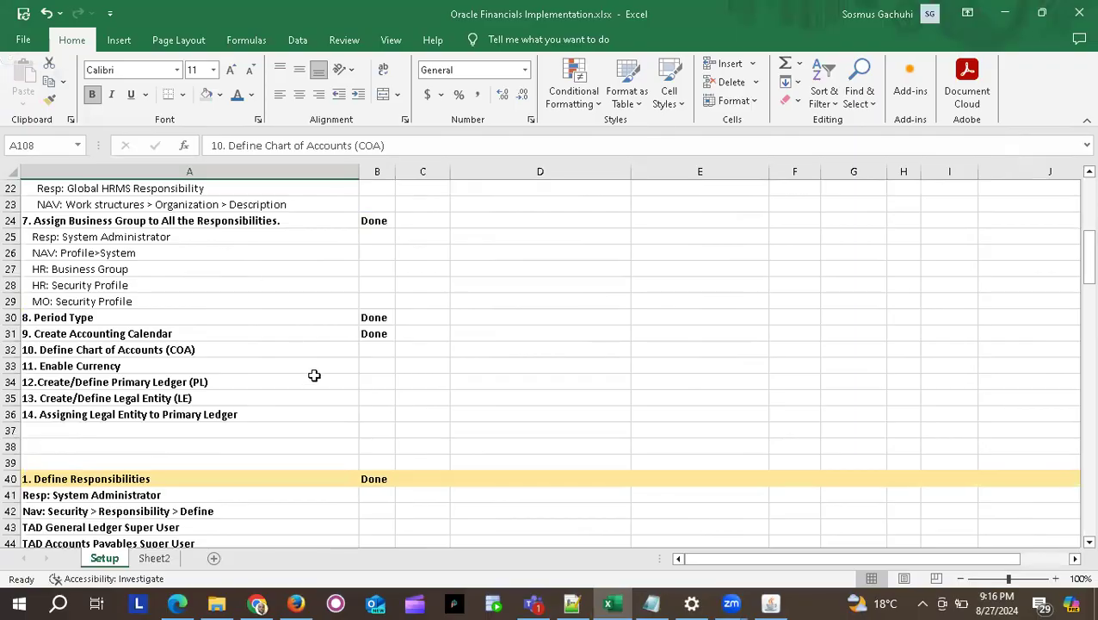
pyautogui.click(370, 349)
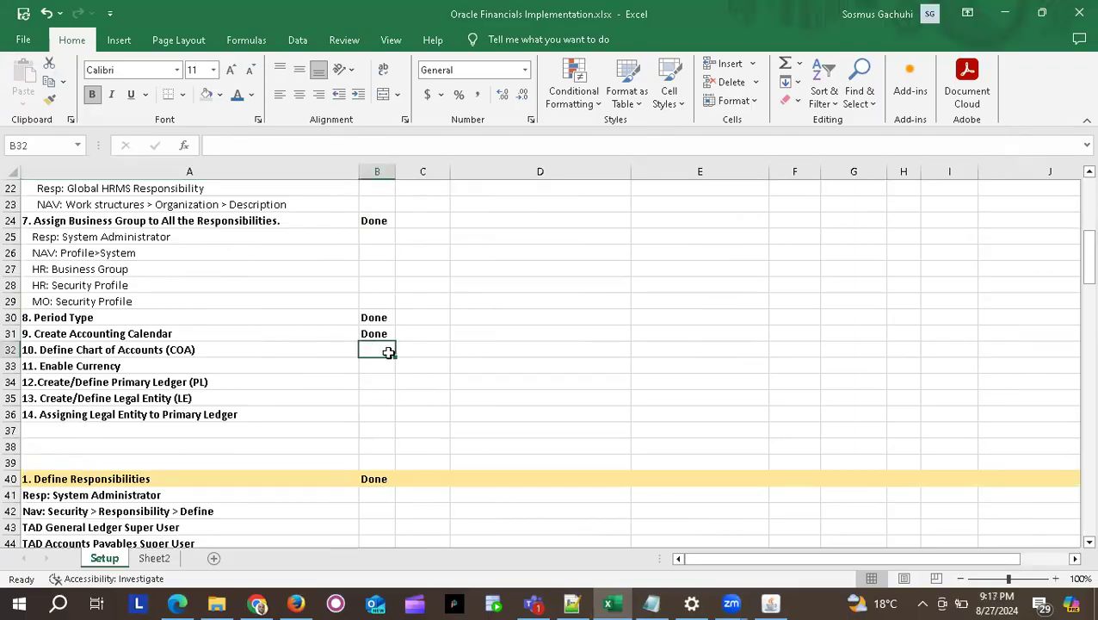
pyautogui.write('Done')
pyautogui.press('Return')
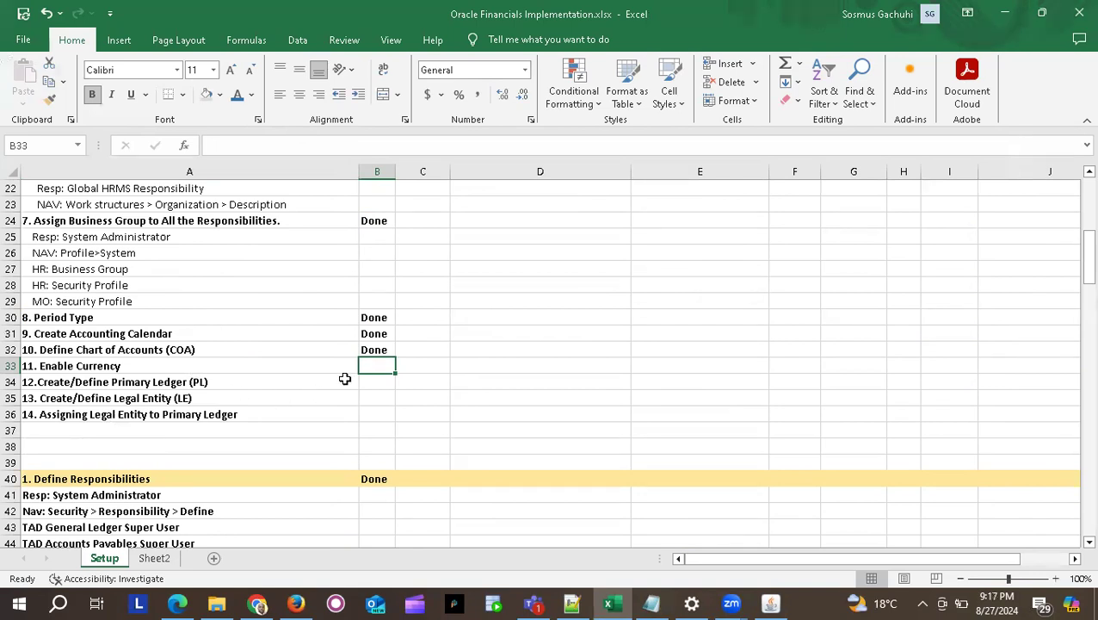
# Enter Currency in cell A147 of the Setup sheet, below the chart of accounts value tables.
pyautogui.hotkey('alt', 'Tab')
pyautogui.hotkey('alt', 'Tab')
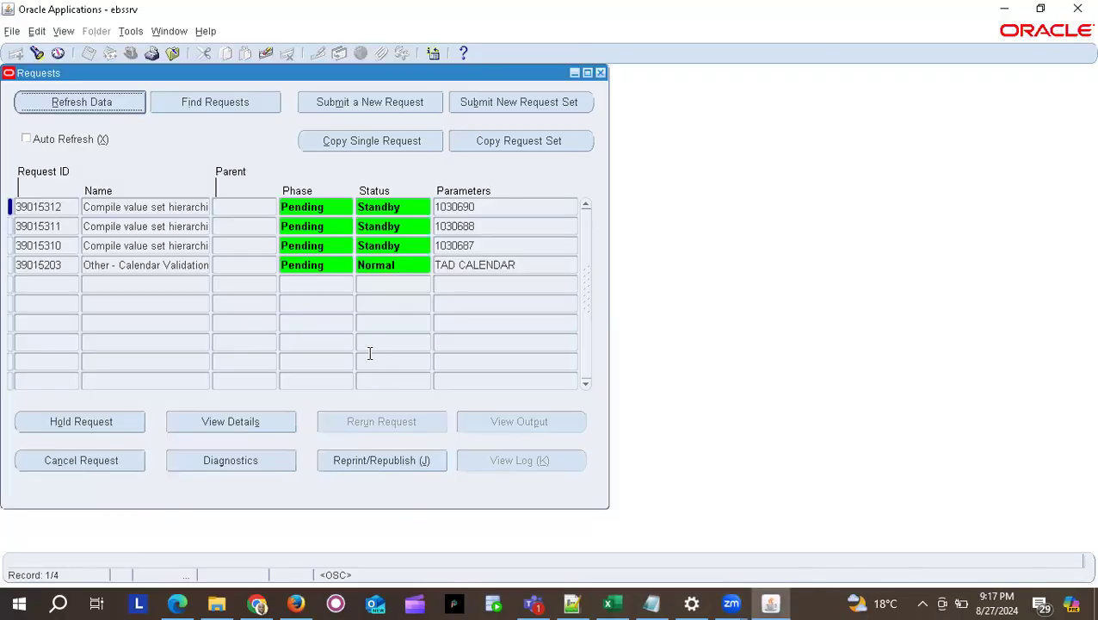
pyautogui.hotkey('alt', 'Tab')
pyautogui.scroll(-20, 455, 259)
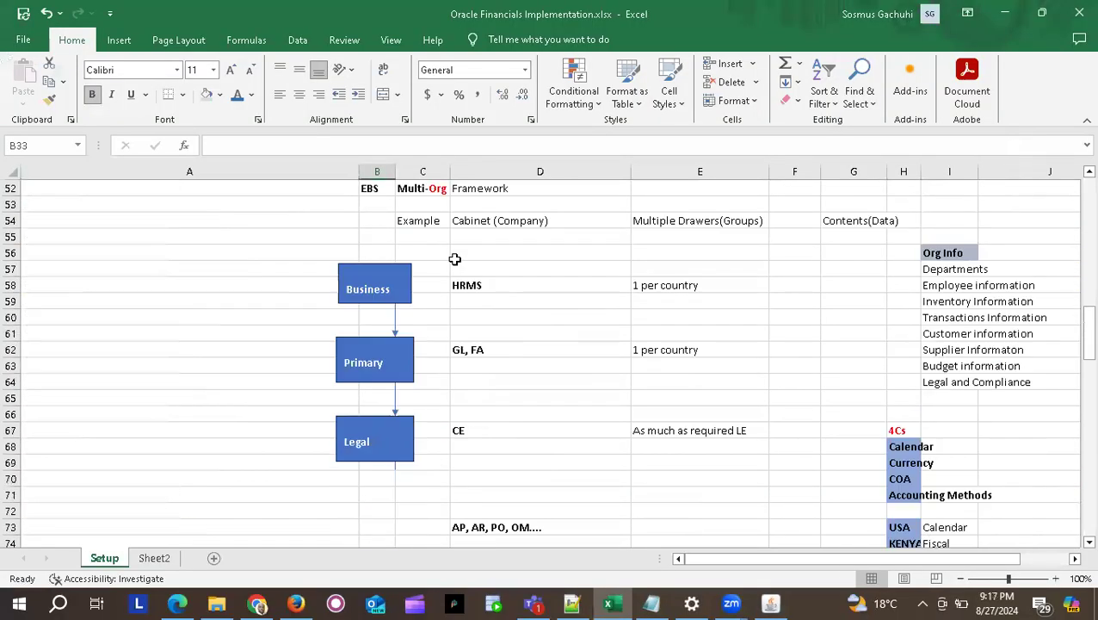
pyautogui.scroll(-4, 413, 263)
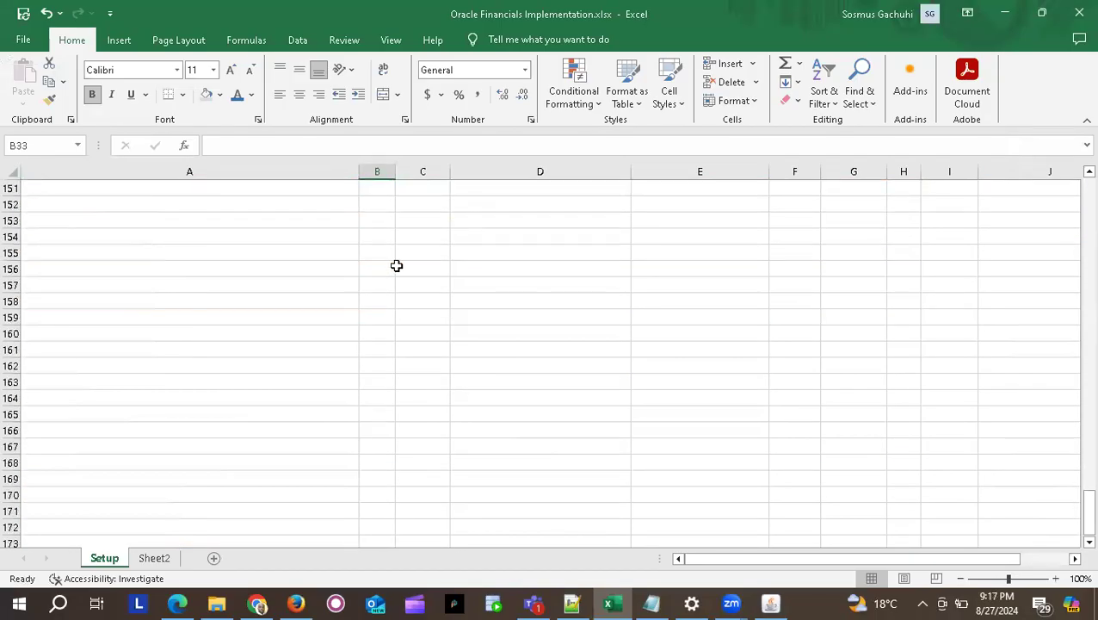
pyautogui.scroll(17, 161, 282)
pyautogui.scroll(-10, 160, 281)
pyautogui.scroll(-4, 160, 281)
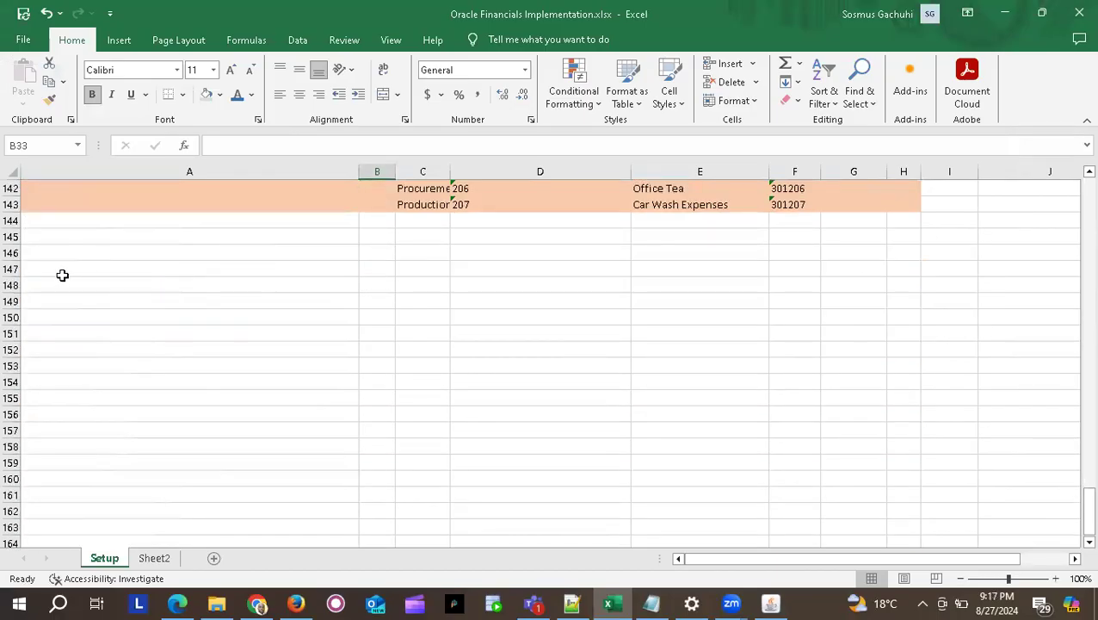
pyautogui.click(56, 269)
pyautogui.write('Currency')
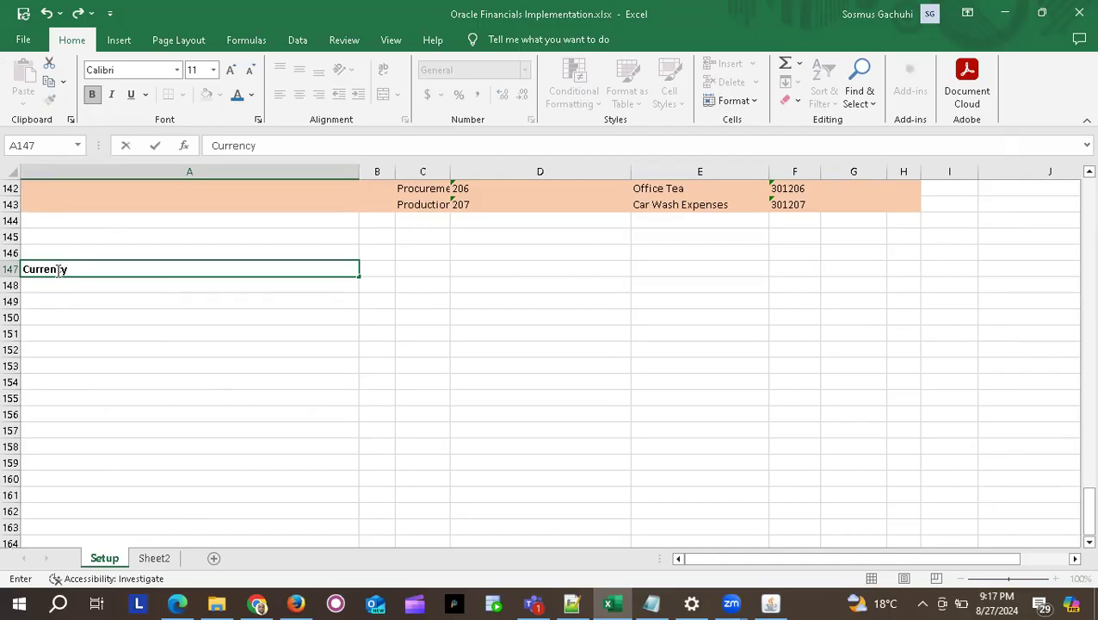
pyautogui.press('Return')
# Format the whole Currency row 147 with a black font and a light blue fill.
pyautogui.click(10, 269)
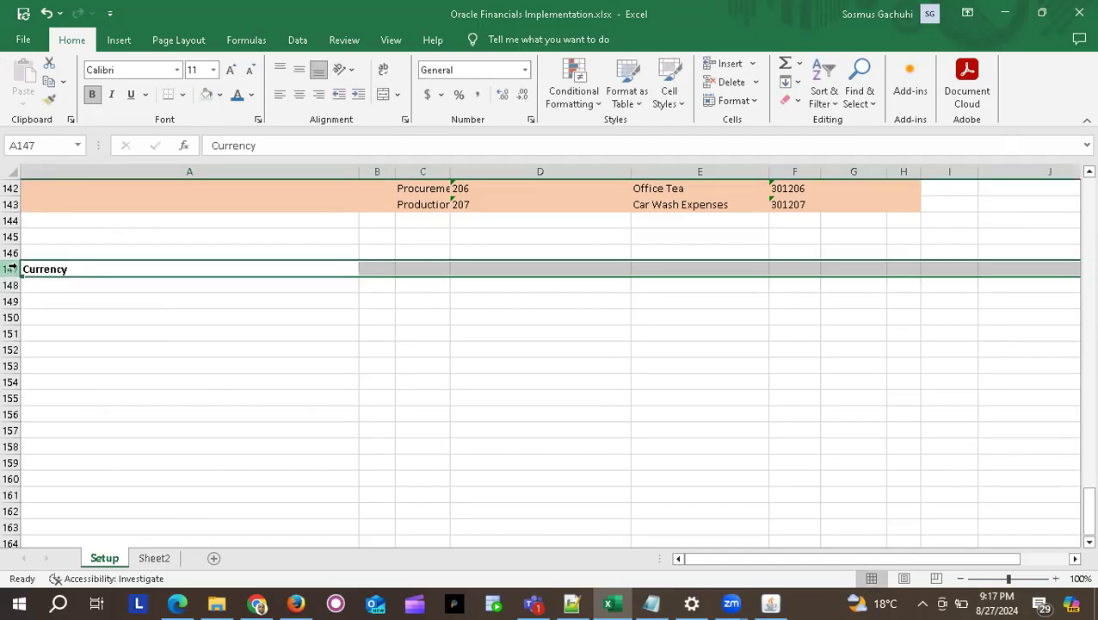
pyautogui.click(238, 96)
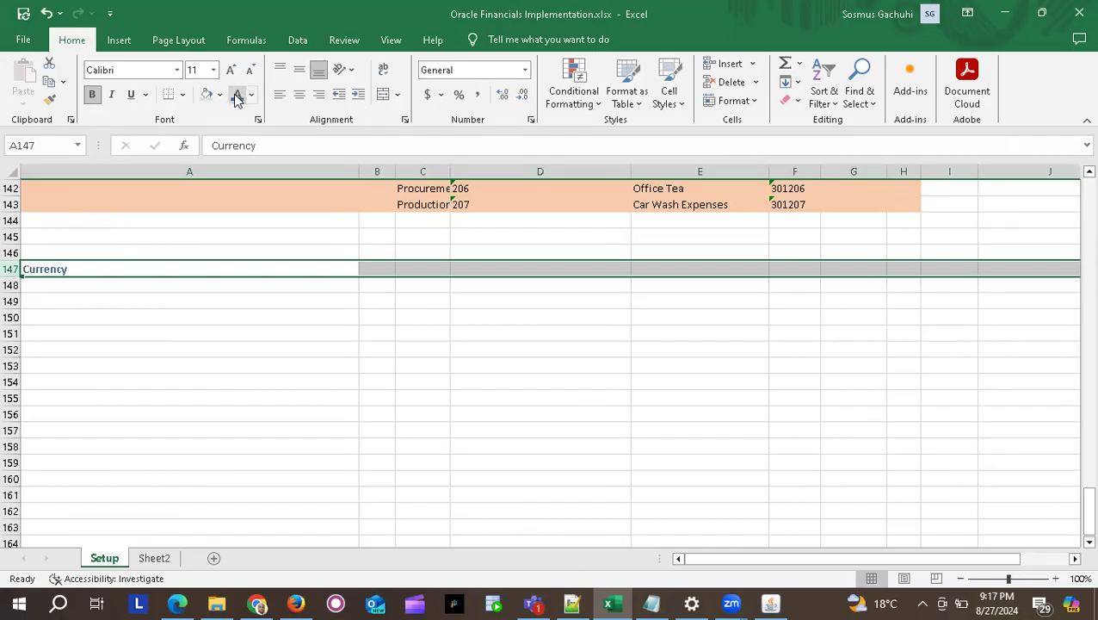
pyautogui.click(250, 95)
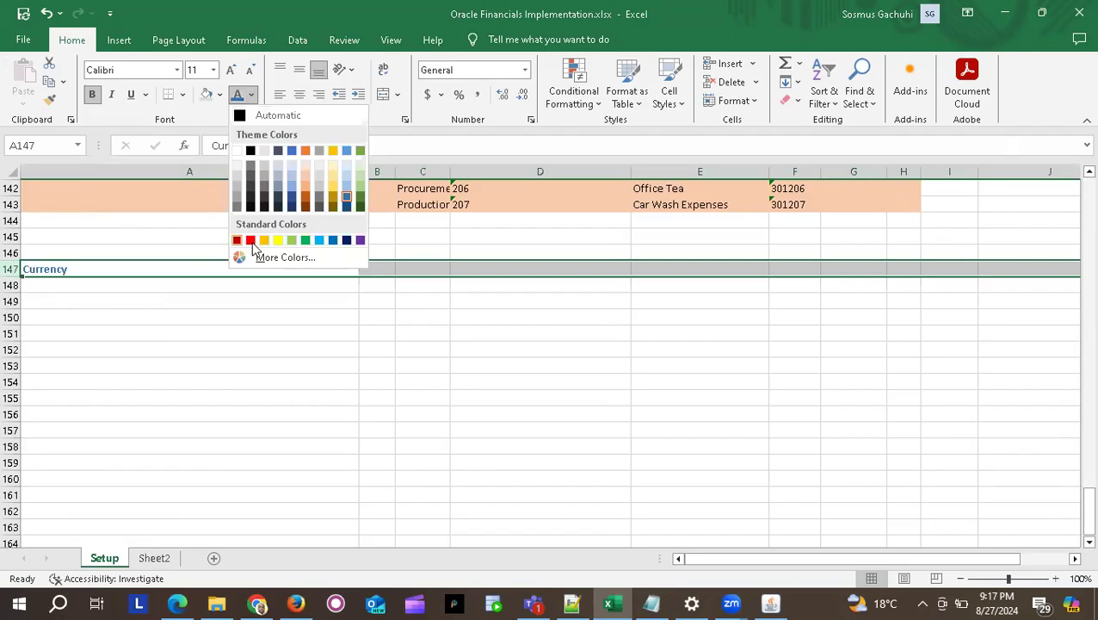
pyautogui.click(250, 152)
pyautogui.click(220, 95)
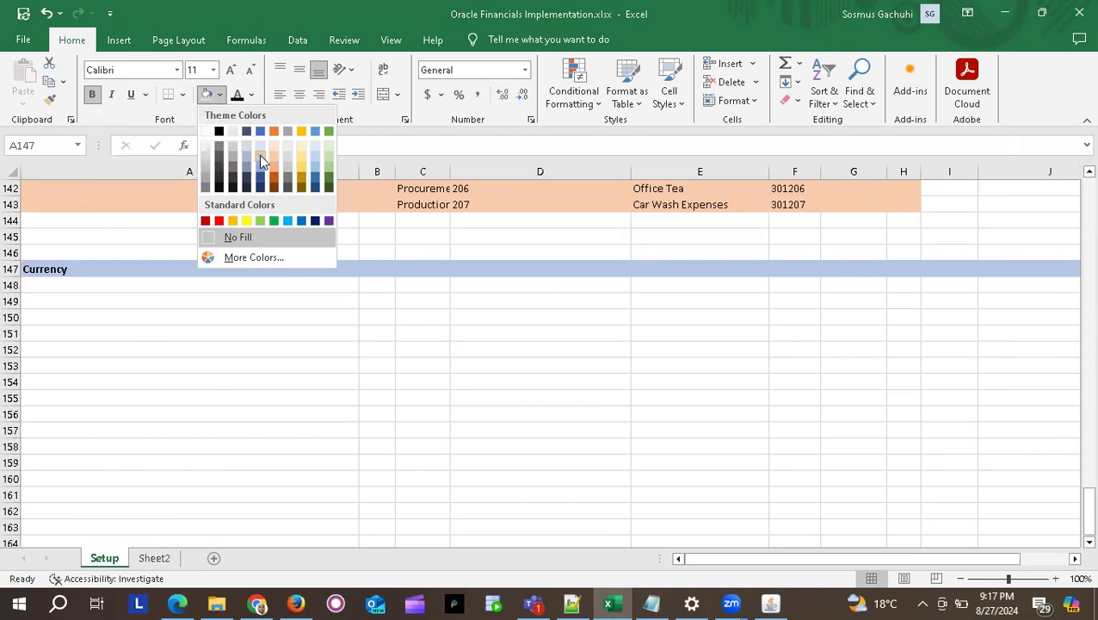
pyautogui.click(259, 154)
# Enter Enable in B147 and Resp: General Ledger in A148.
pyautogui.click(376, 270)
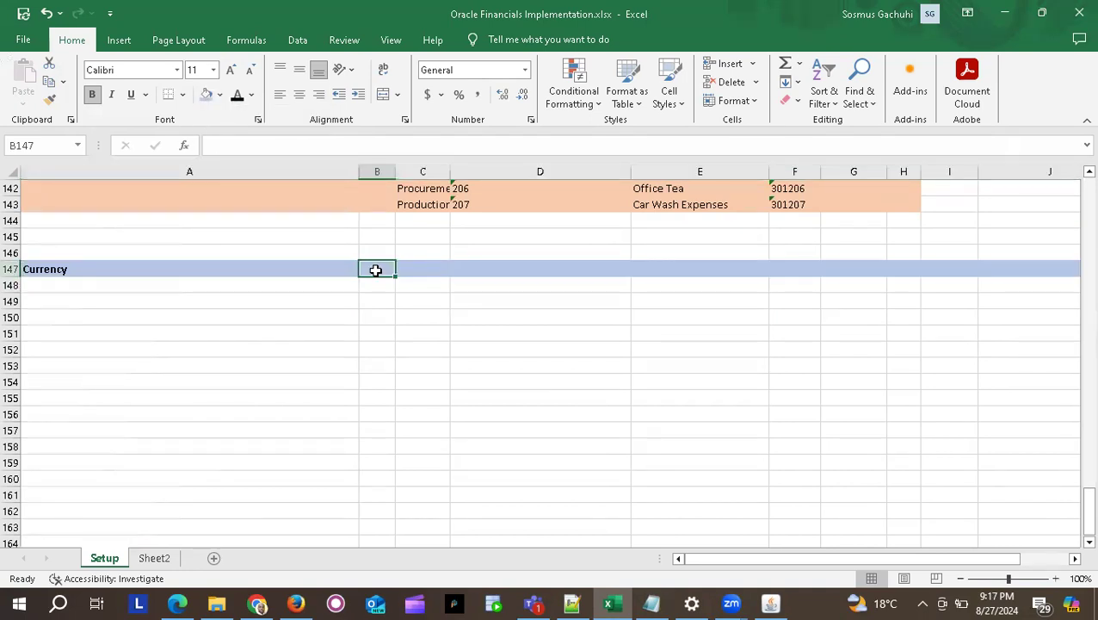
pyautogui.write('Enable')
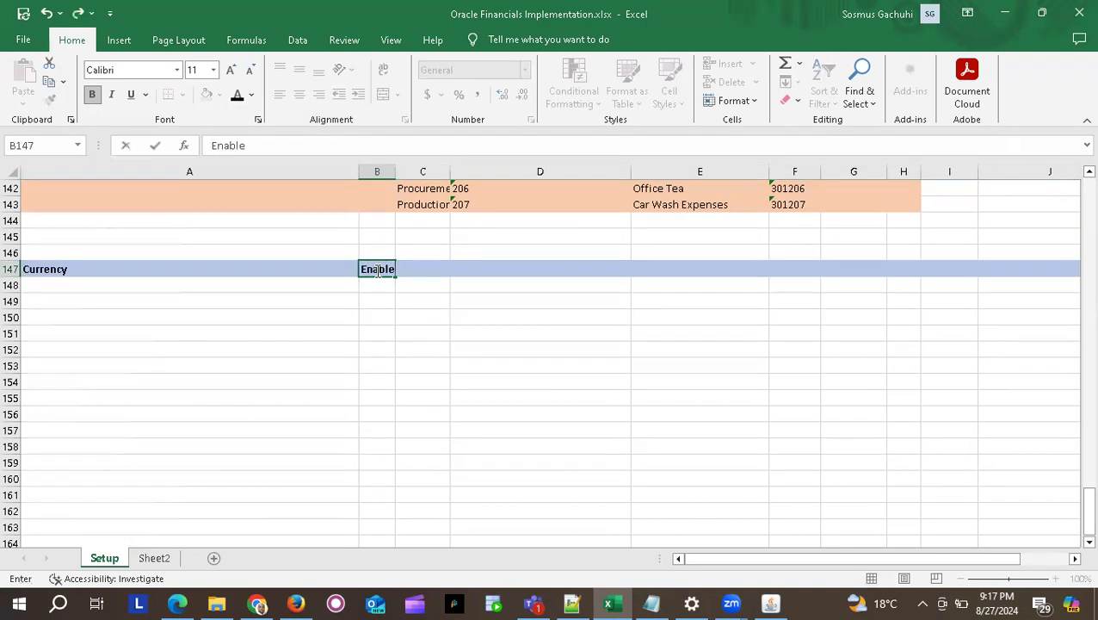
pyautogui.press('Return')
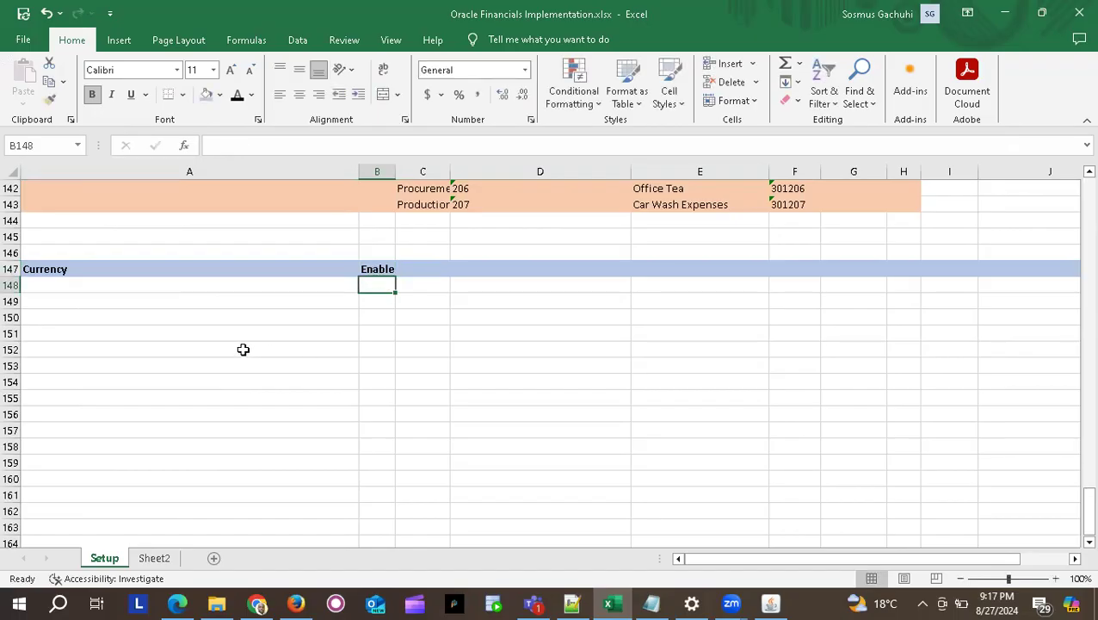
pyautogui.click(140, 283)
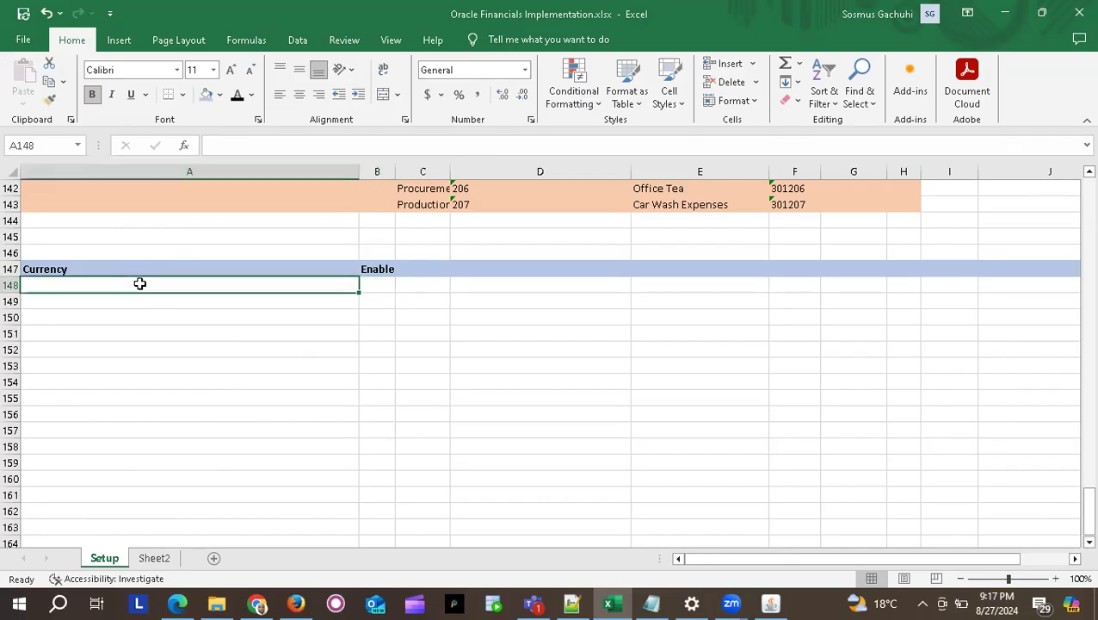
pyautogui.write('Re')
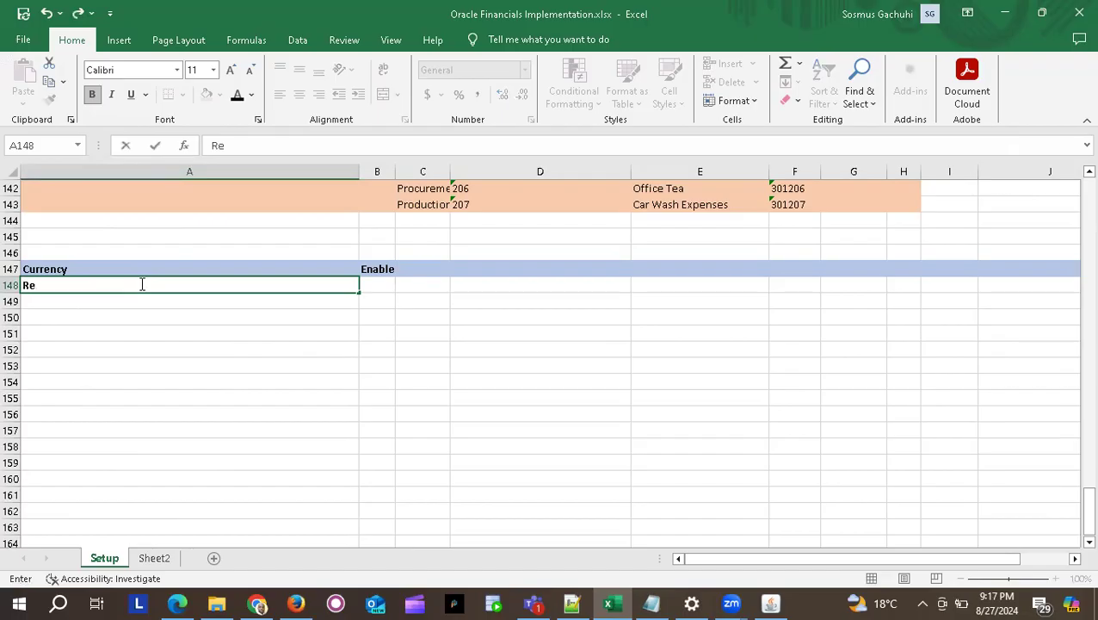
pyautogui.write('sp: General')
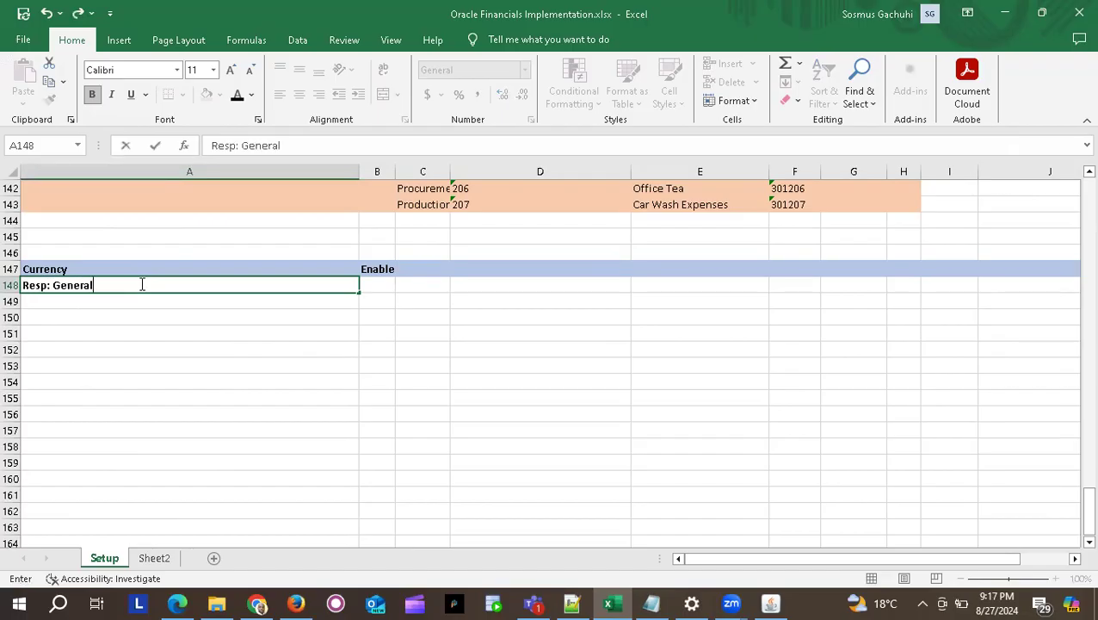
pyautogui.write(' Ledger')
pyautogui.press('Return')
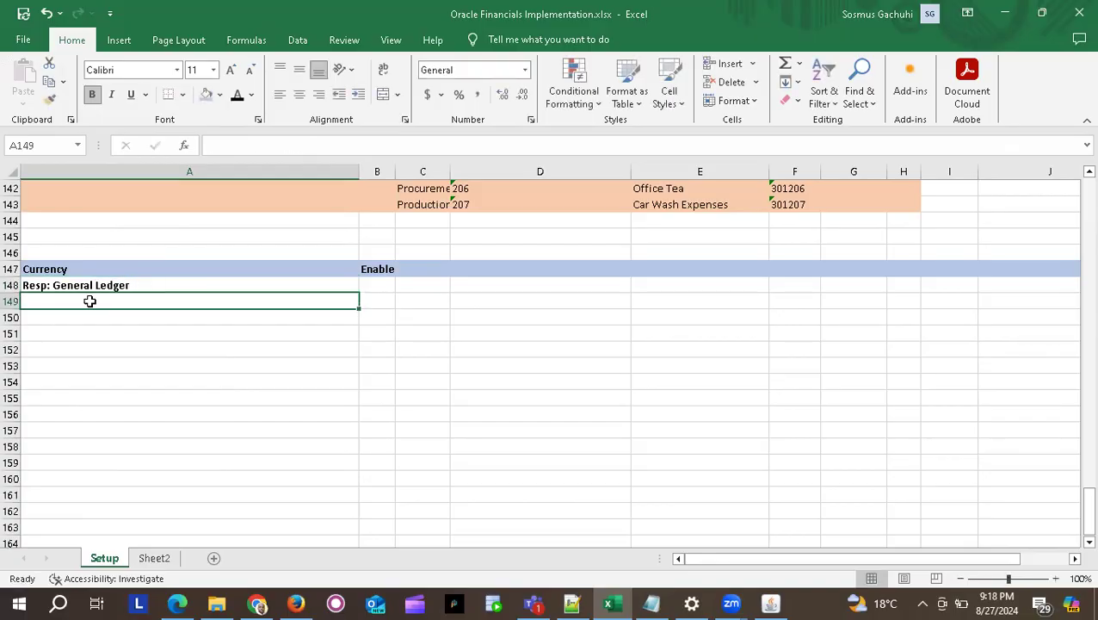
# Start the navigation path in A149 with Nav: Set Up > Financials >.
pyautogui.write('NAV')
pyautogui.press('BackSpace')
pyautogui.press('BackSpace')
pyautogui.write('av:')
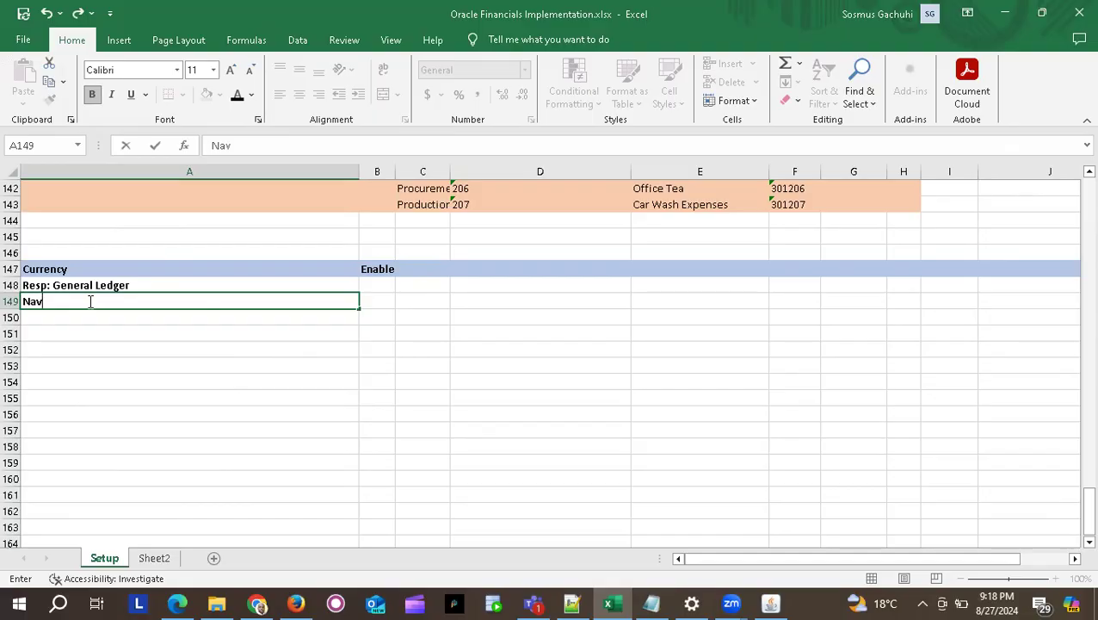
pyautogui.hotkey('alt', 'Tab')
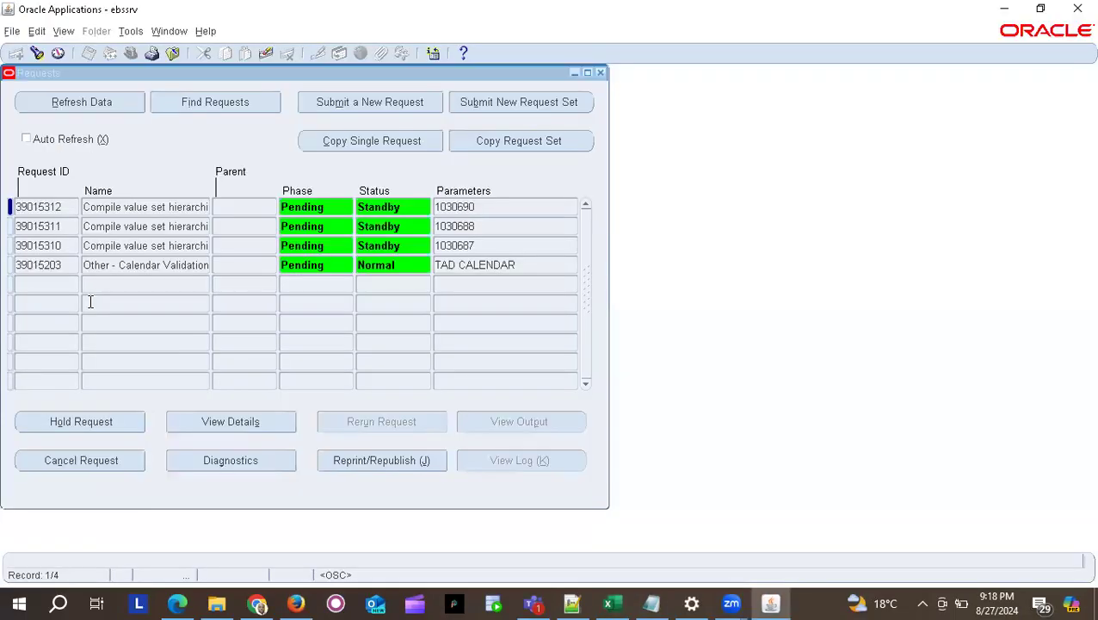
pyautogui.hotkey('alt', 'Tab')
pyautogui.write('Set')
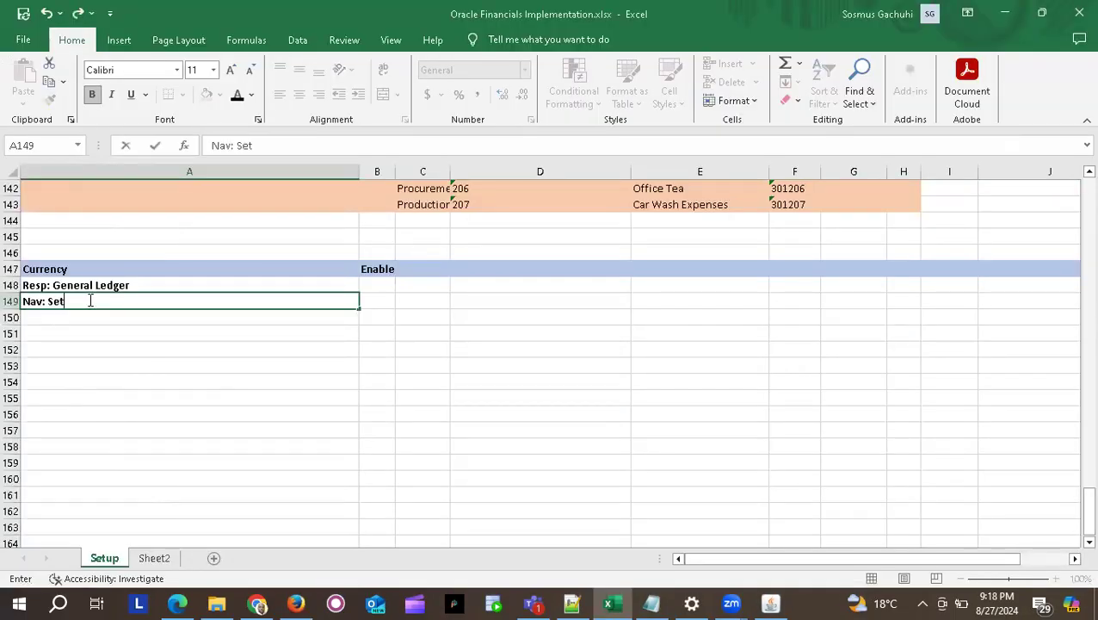
pyautogui.write(' Up')
pyautogui.press('BackSpace')
pyautogui.press('BackSpace')
pyautogui.write('> Financia')
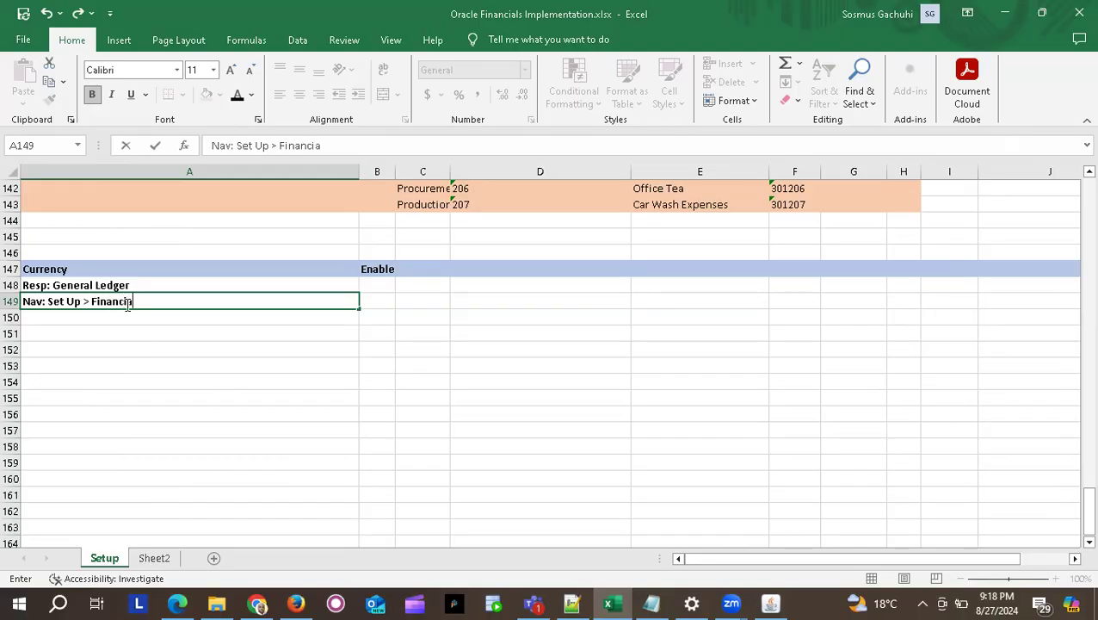
pyautogui.write('ls >')
# Switch to Oracle Applications, open Setup > Currencies > Define from the collapsed Navigator and move the Currencies window clear of it.
pyautogui.hotkey('alt', 'Tab')
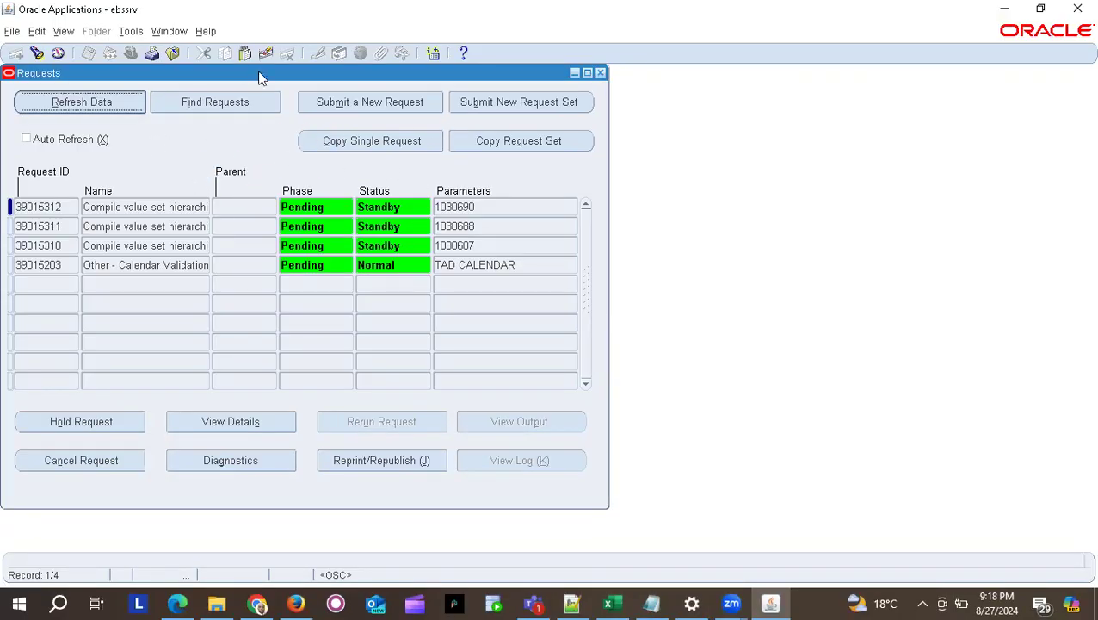
pyautogui.moveTo(217, 72); pyautogui.dragTo(263, 117)
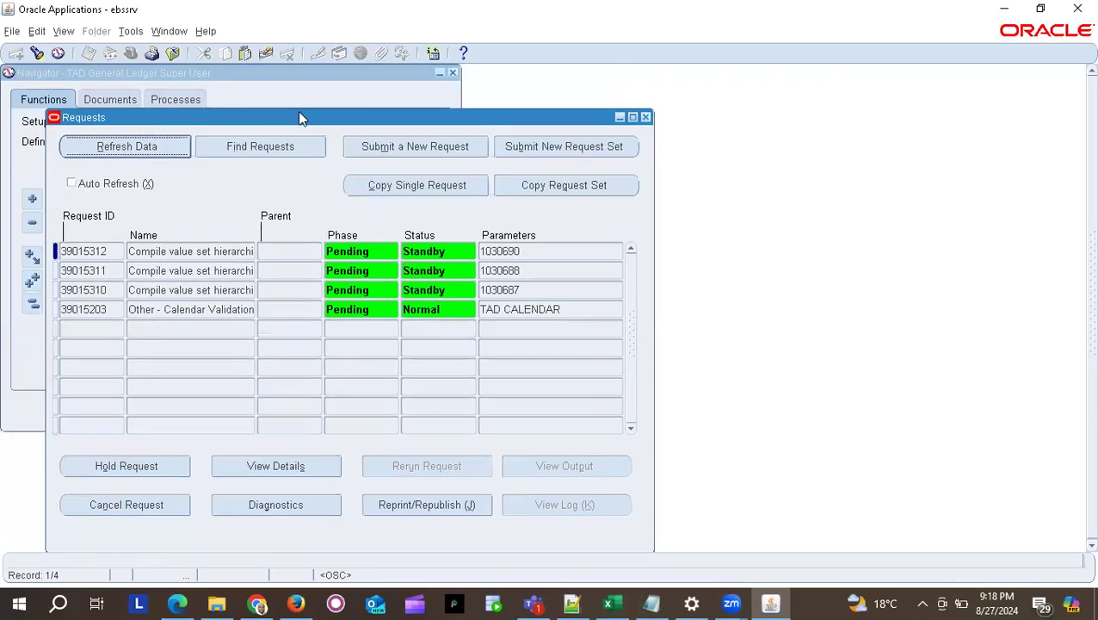
pyautogui.click(320, 86)
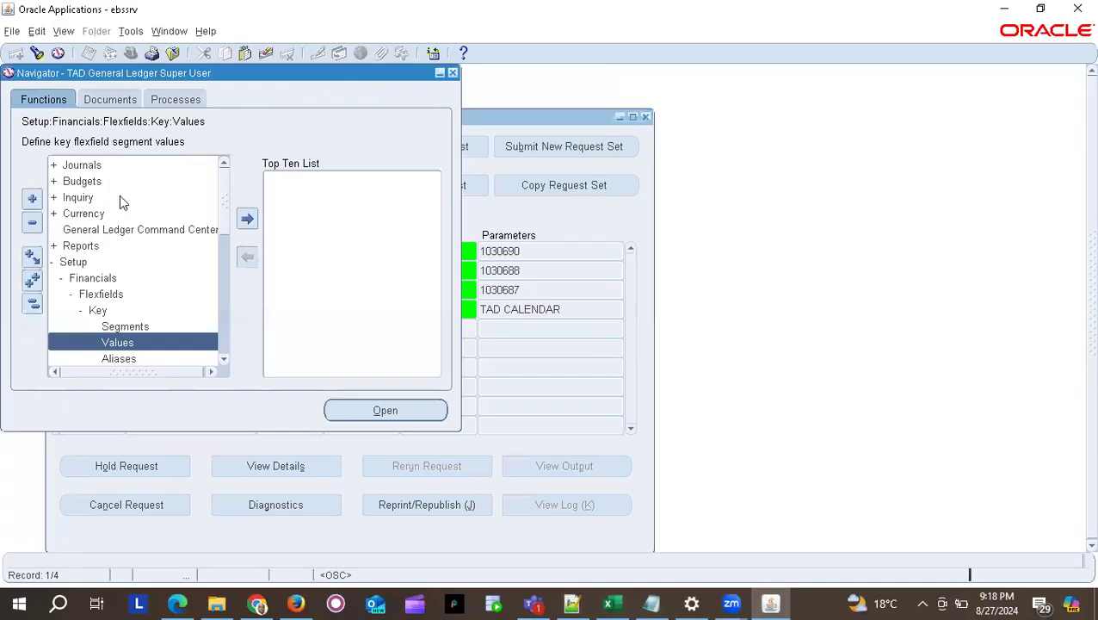
pyautogui.click(32, 306)
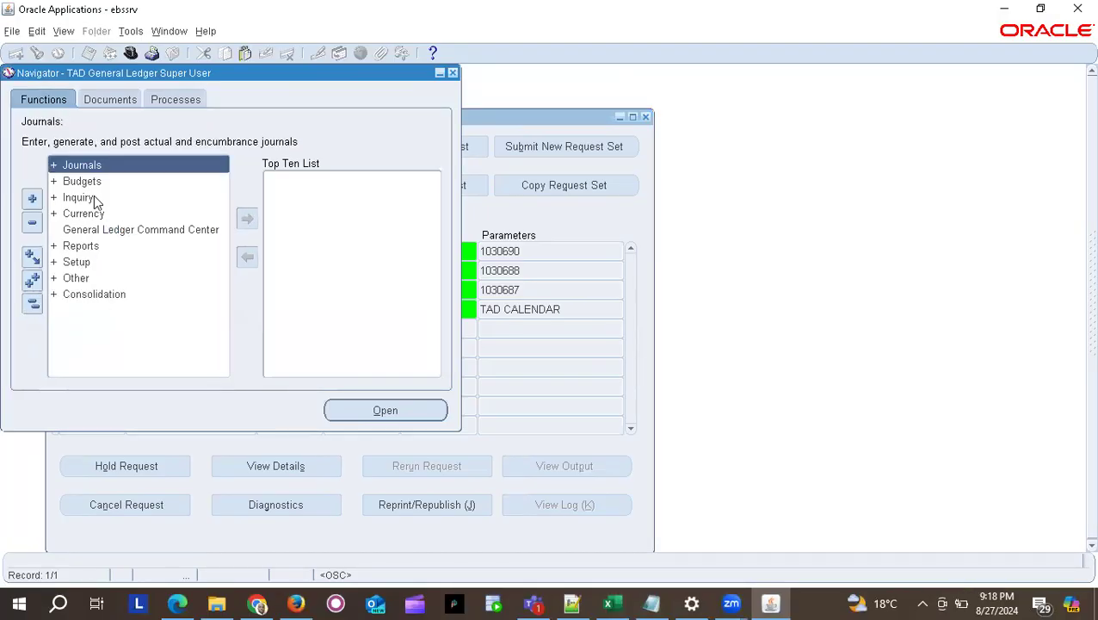
pyautogui.click(77, 262)
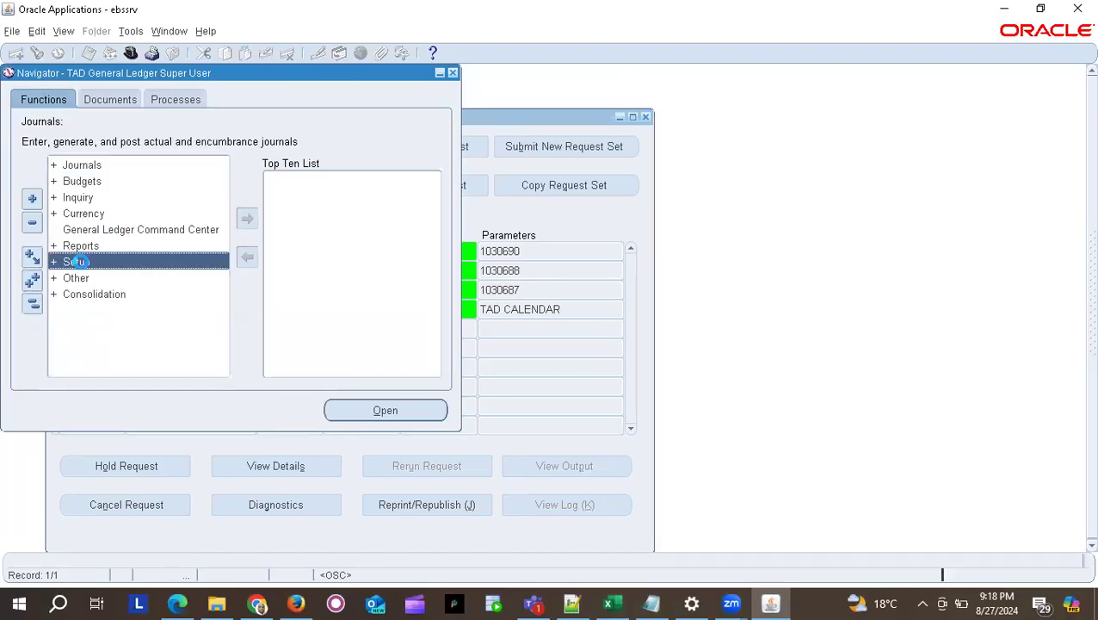
pyautogui.doubleClick(162, 259)
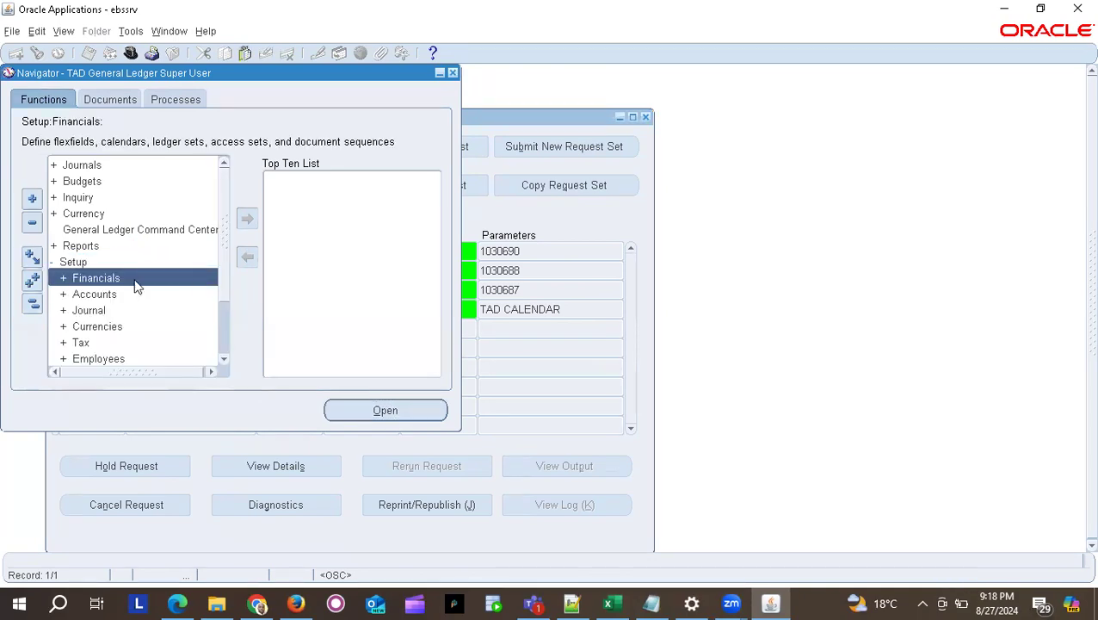
pyautogui.click(97, 326)
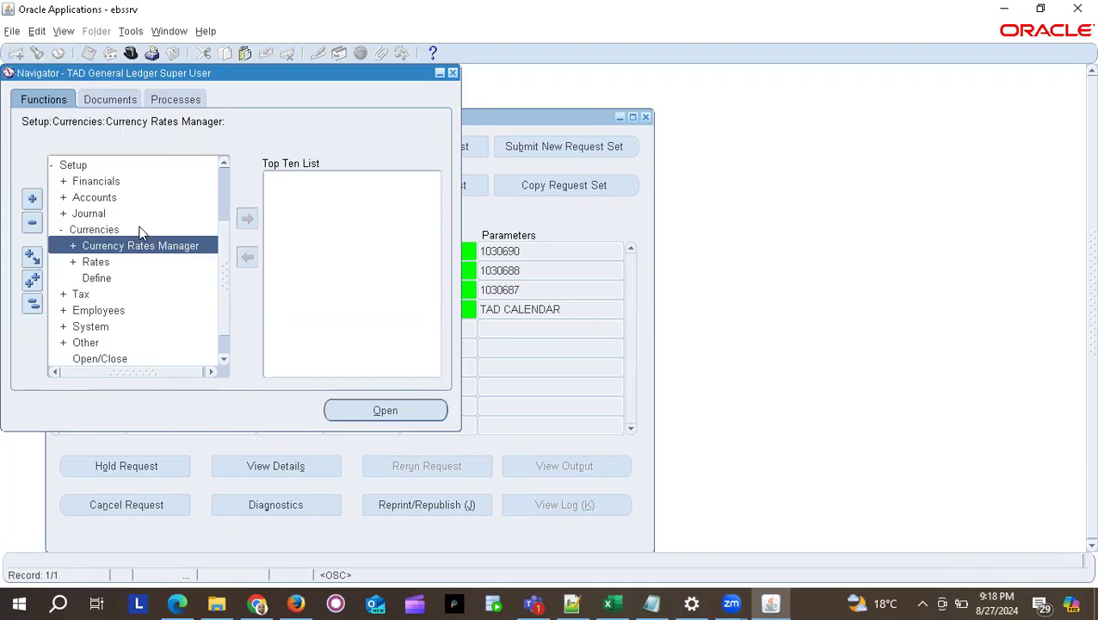
pyautogui.scroll(1, 139, 231)
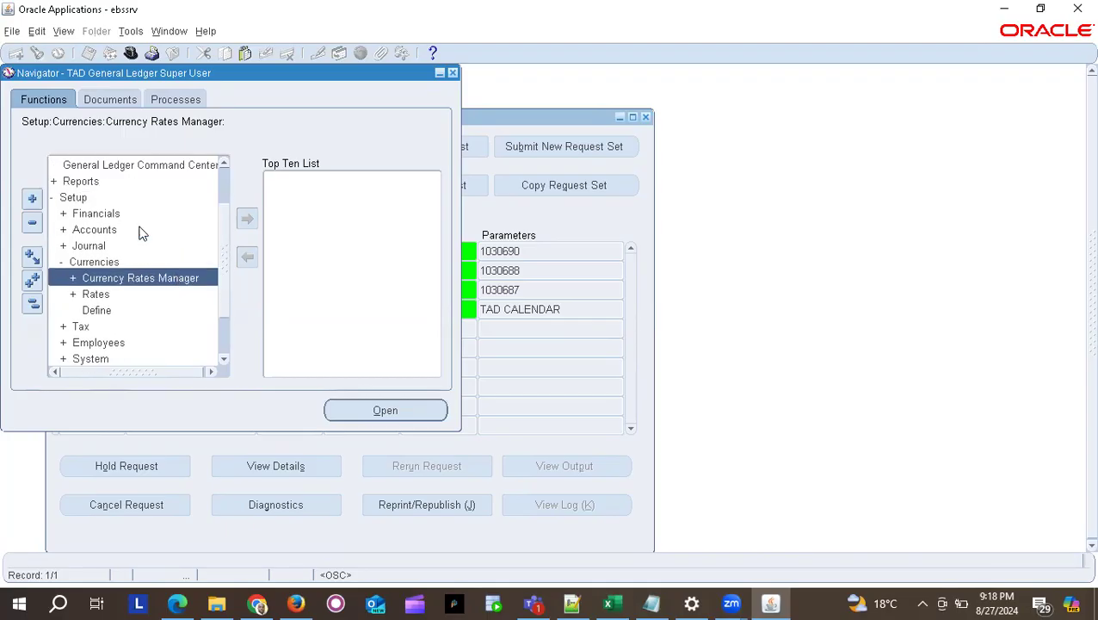
pyautogui.click(112, 313)
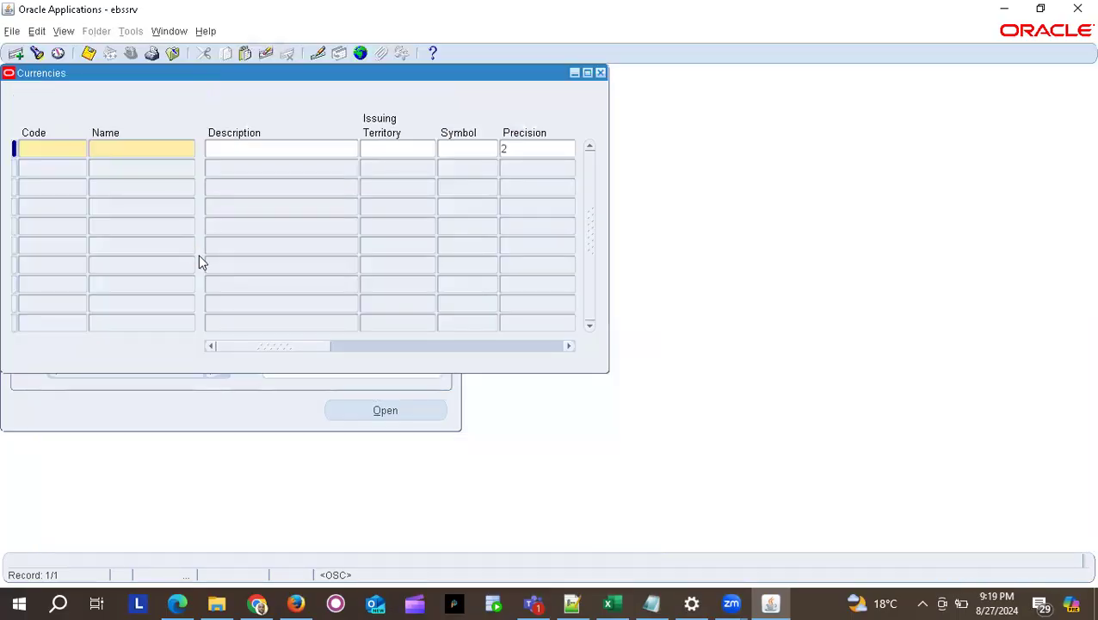
pyautogui.moveTo(206, 73); pyautogui.dragTo(374, 121)
# Switch back to the Oracle Financials Implementation workbook and replace Financials with Currencies in the A149 navigation path.
pyautogui.hotkey('alt', 'Tab')
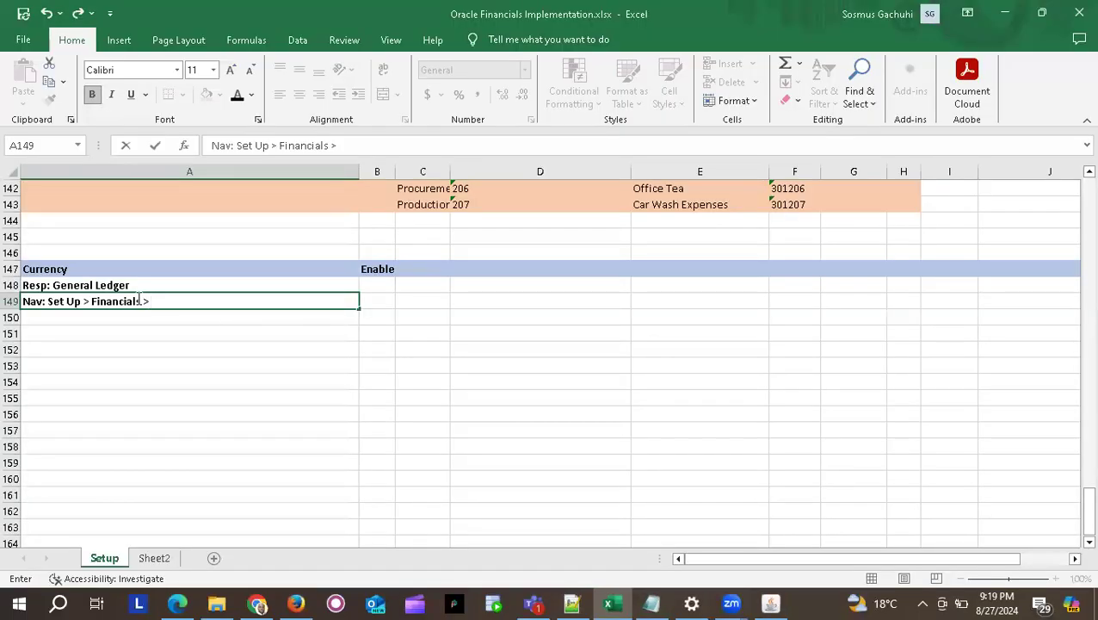
pyautogui.click(138, 300)
pyautogui.press('BackSpace')
pyautogui.press('BackSpace')
pyautogui.press('BackSpace')
pyautogui.press('BackSpace')
pyautogui.press('BackSpace')
pyautogui.press('BackSpace')
pyautogui.press('BackSpace')
pyautogui.press('BackSpace')
pyautogui.press('BackSpace')
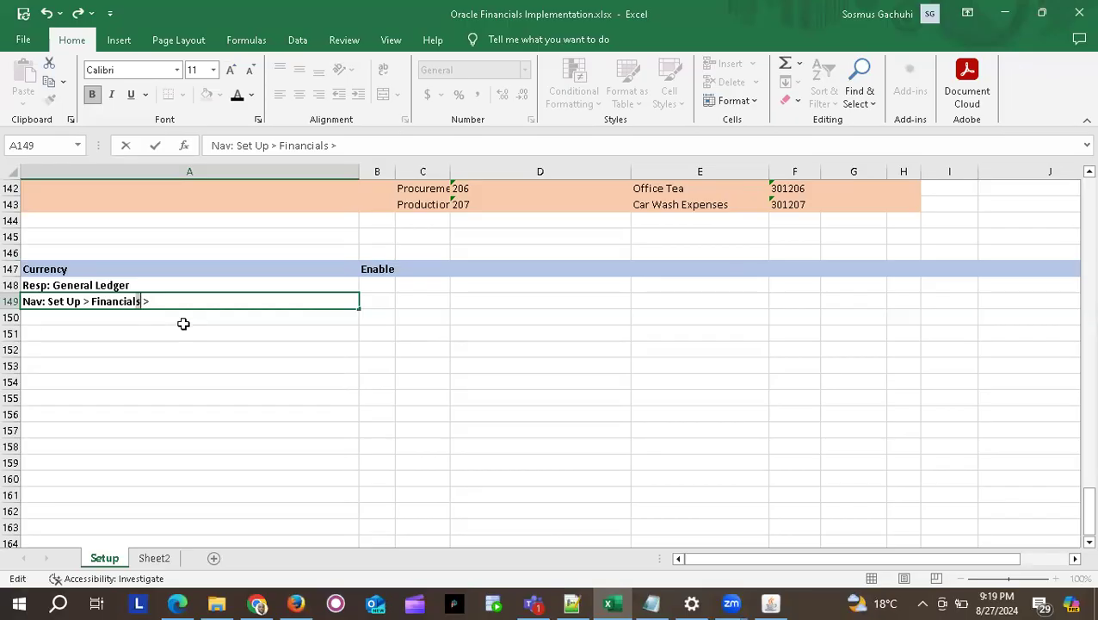
pyautogui.press('BackSpace')
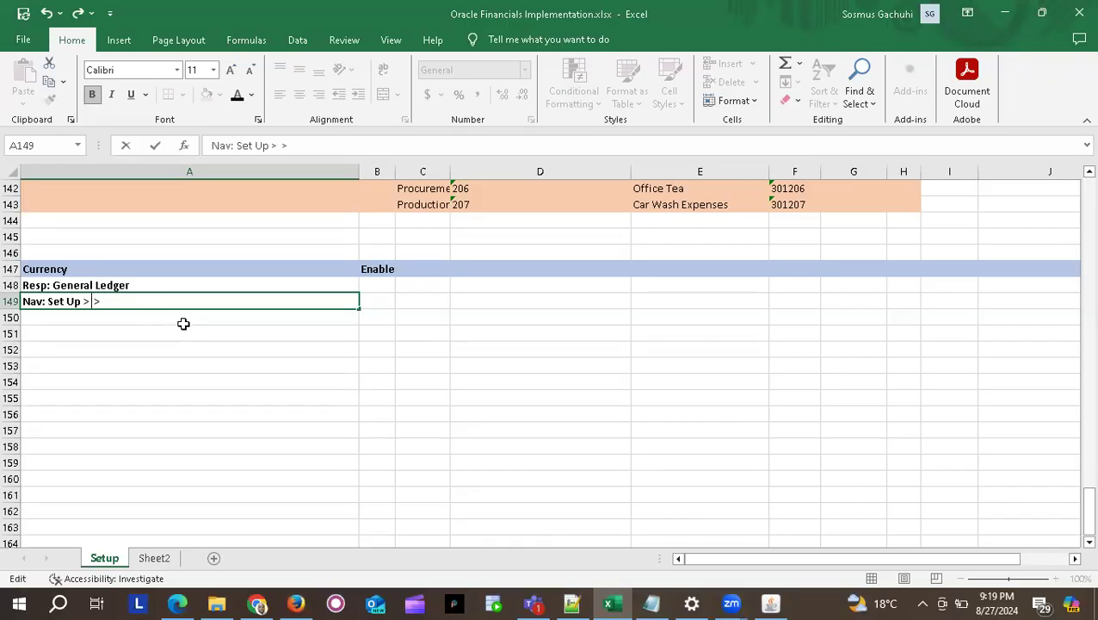
pyautogui.write('Ca')
pyautogui.press('BackSpace')
pyautogui.write('u')
pyautogui.write('ncies')
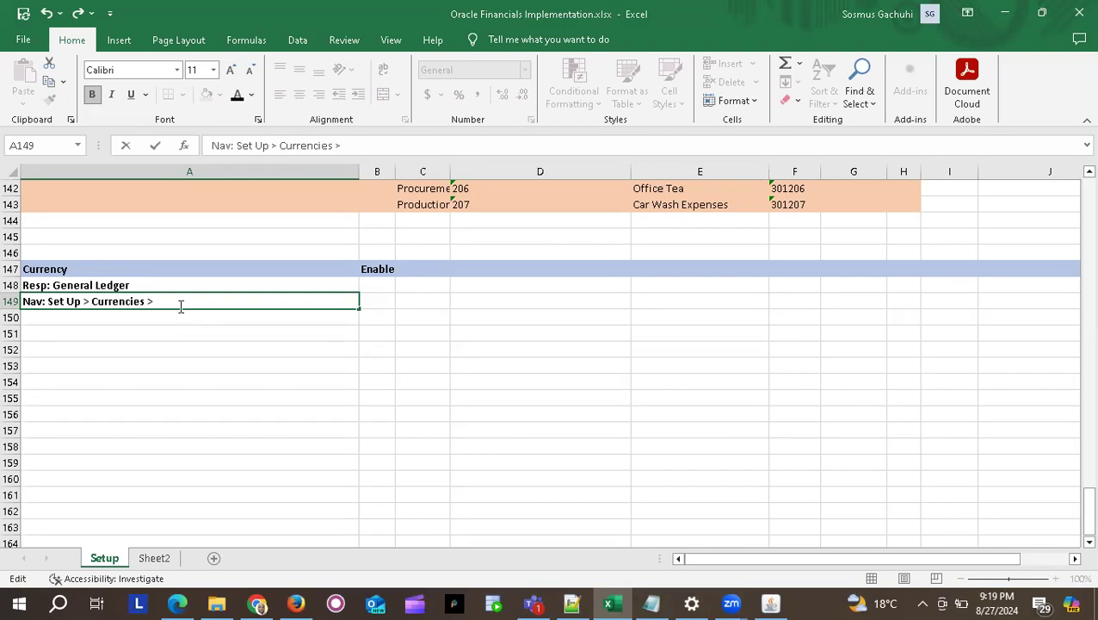
# Finish the A149 navigation path with Difine after Currencies > and switch back to the Currencies window in Oracle Applications.
pyautogui.write(' > ')
pyautogui.write('Dife')
pyautogui.write('=')
pyautogui.press('BackSpace')
pyautogui.press('BackSpace')
pyautogui.write('e')
pyautogui.press('BackSpace')
pyautogui.write('ine')
pyautogui.click(223, 337)
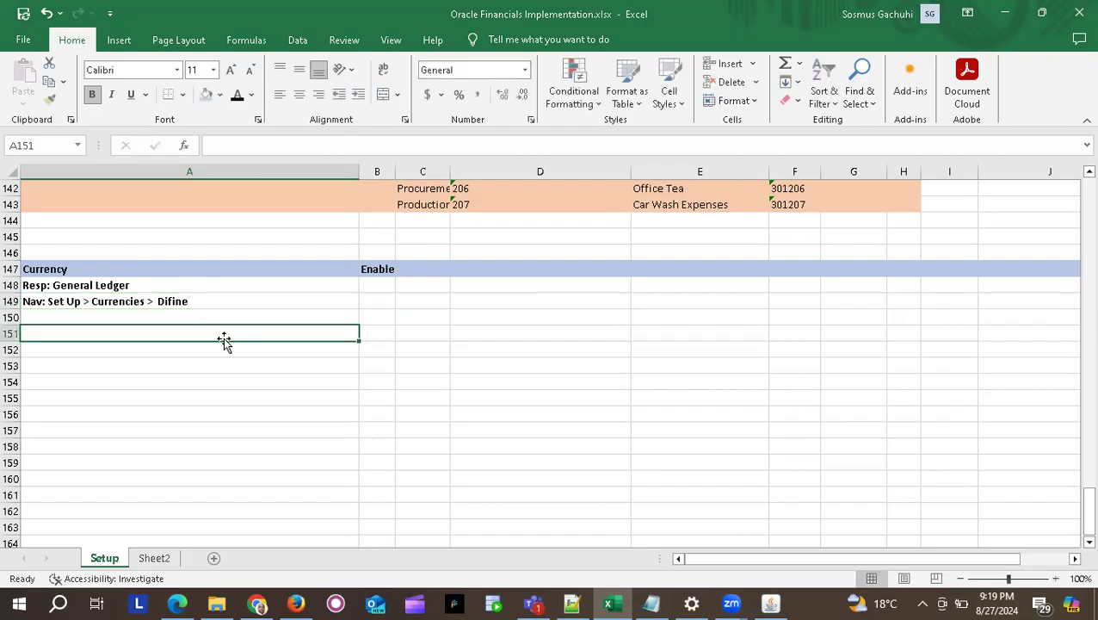
pyautogui.hotkey('alt', 'Tab')
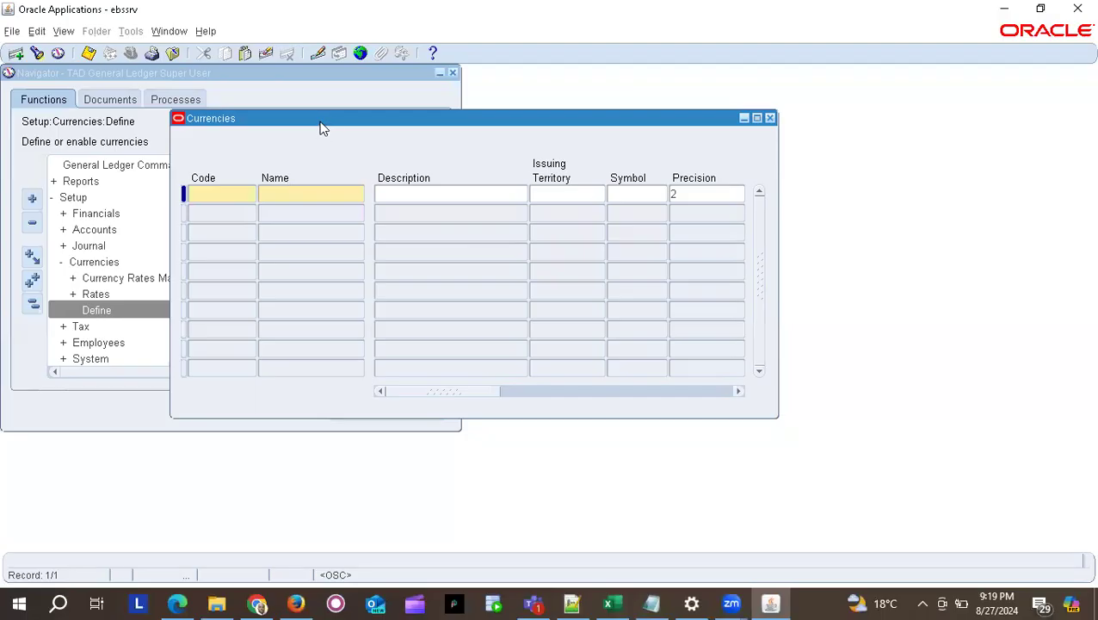
# Move the Currencies window slightly lower and look up the KES currency record.
pyautogui.rightClick(329, 194)
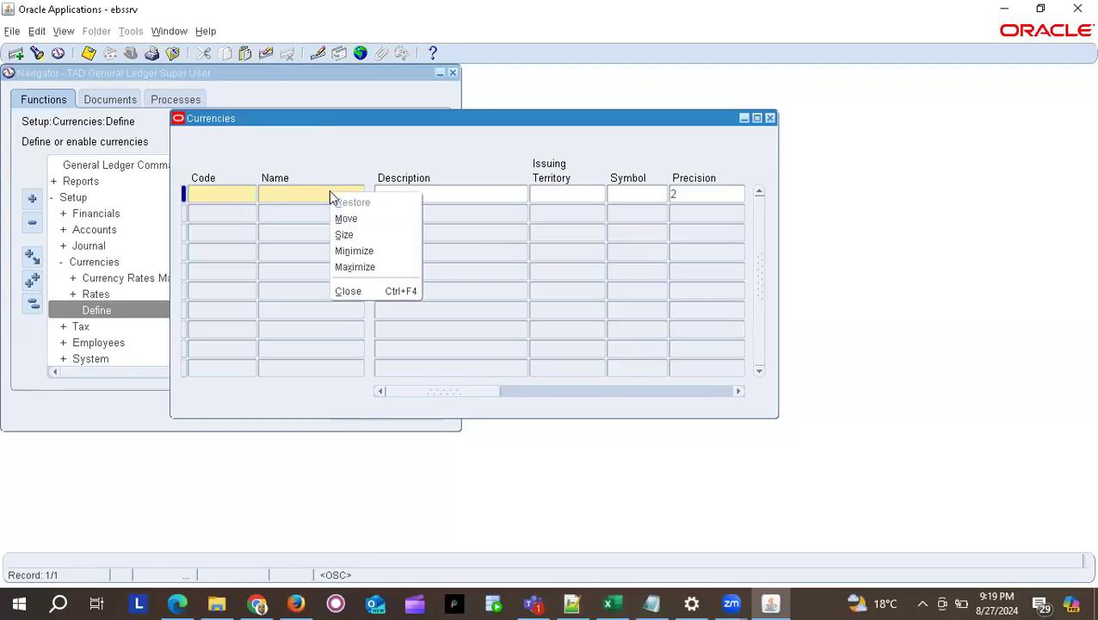
pyautogui.click(383, 128)
pyautogui.moveTo(382, 128); pyautogui.dragTo(376, 159)
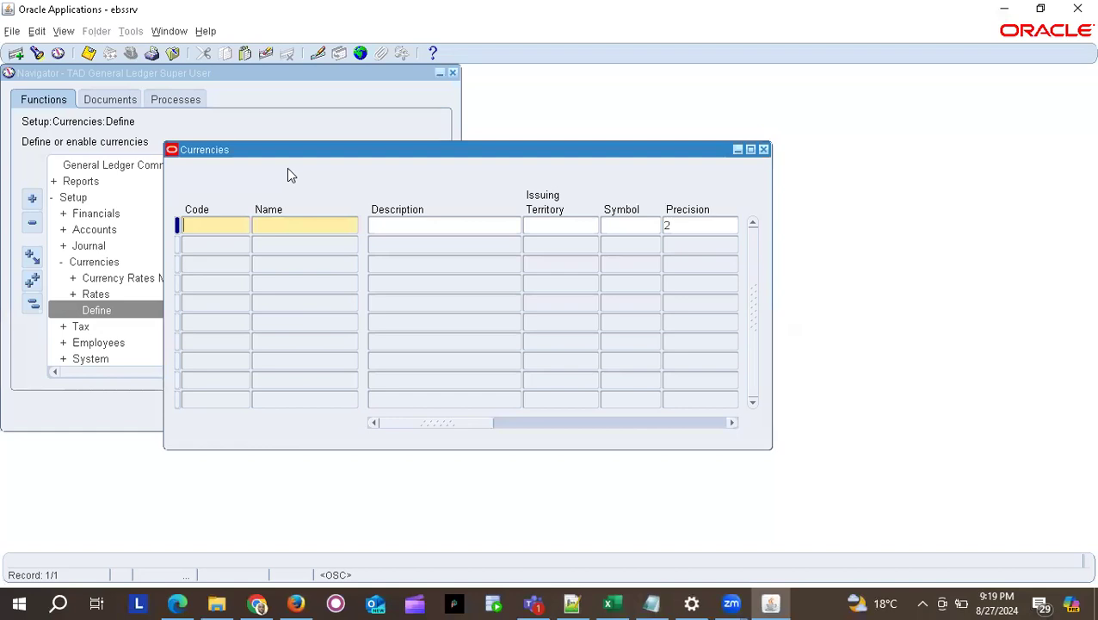
pyautogui.click(38, 55)
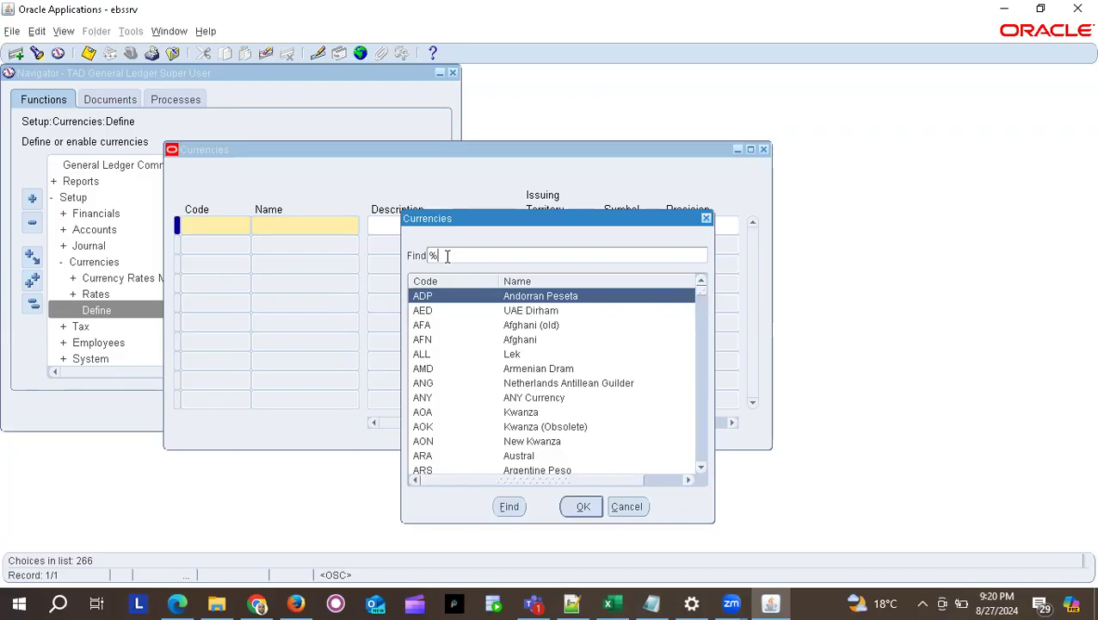
pyautogui.write('KES%')
pyautogui.press('Return')
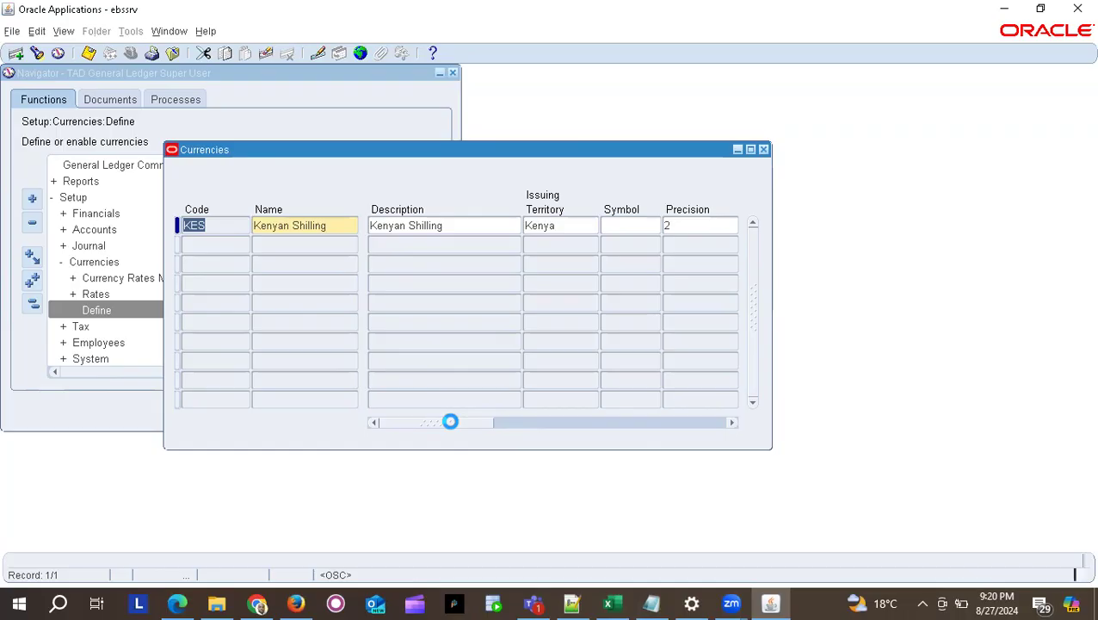
# Examine the effective dates and Enabled setting of the Kenyan Shilling record.
pyautogui.moveTo(448, 426); pyautogui.dragTo(688, 416)
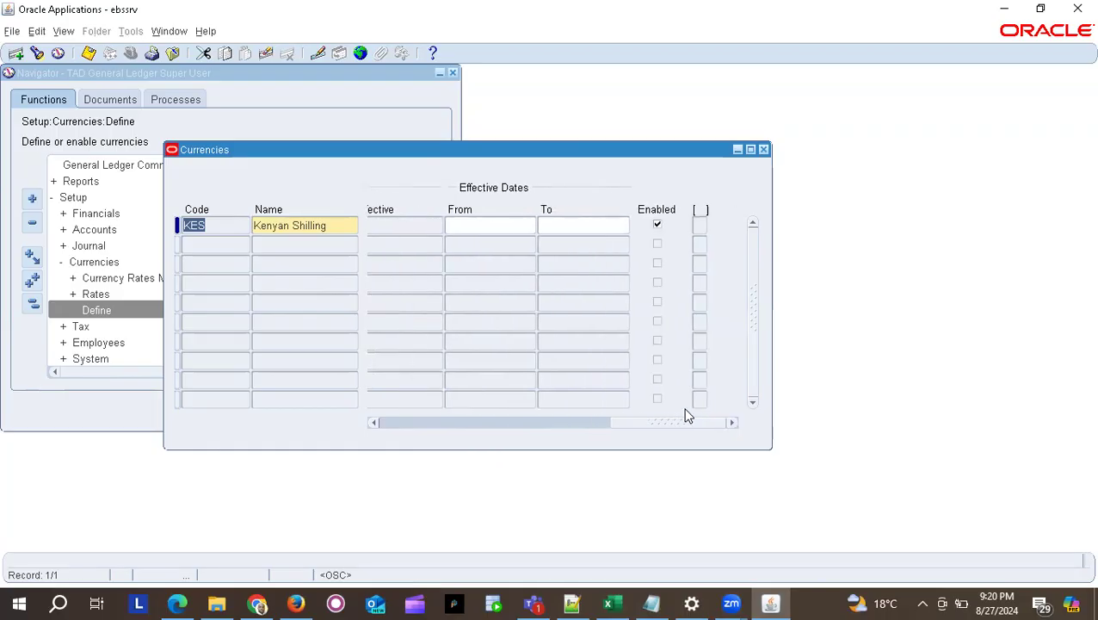
pyautogui.click(656, 225)
pyautogui.click(656, 225)
# Search the currency list for ZW% and load the ZWL Zimbabwe Dollar record.
pyautogui.click(36, 55)
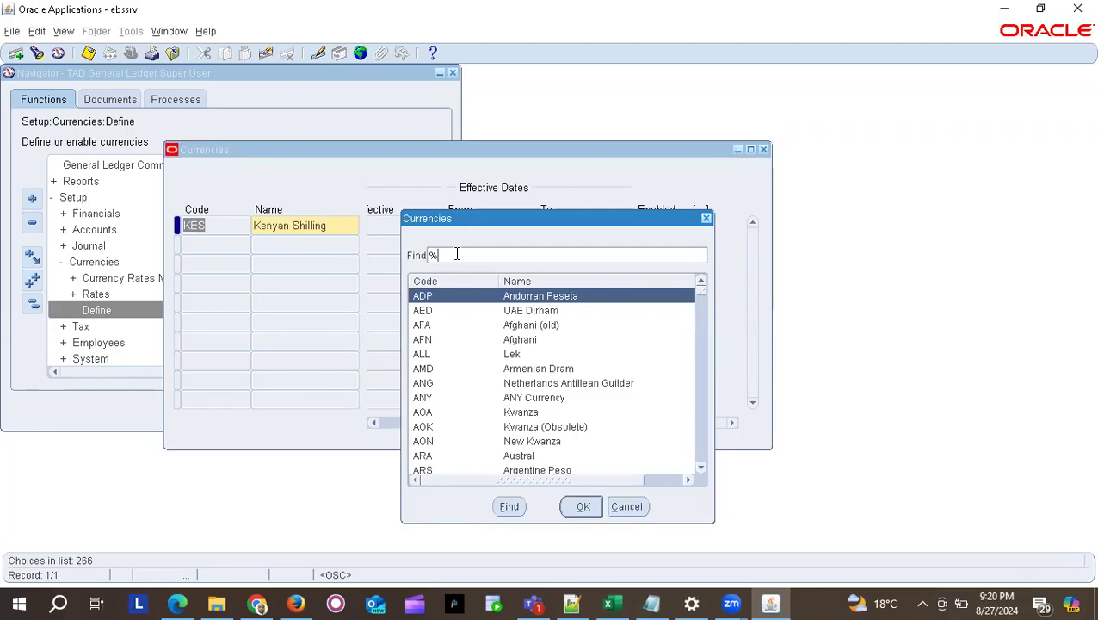
pyautogui.write('Z')
pyautogui.write('IM')
pyautogui.write('%')
pyautogui.press('Return')
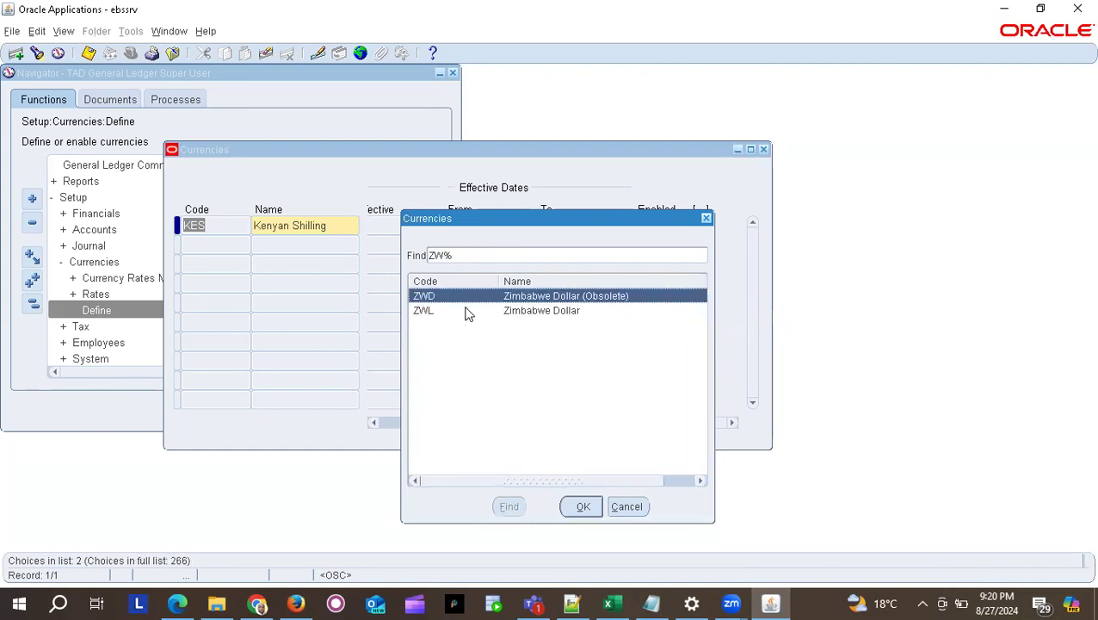
pyautogui.click(517, 311)
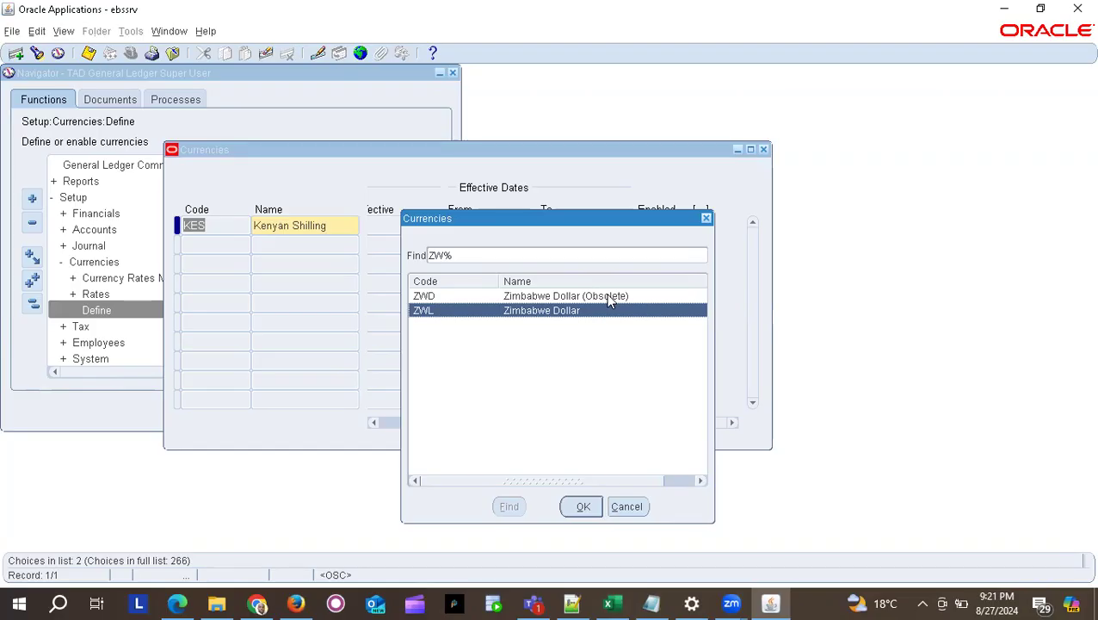
pyautogui.press('Return')
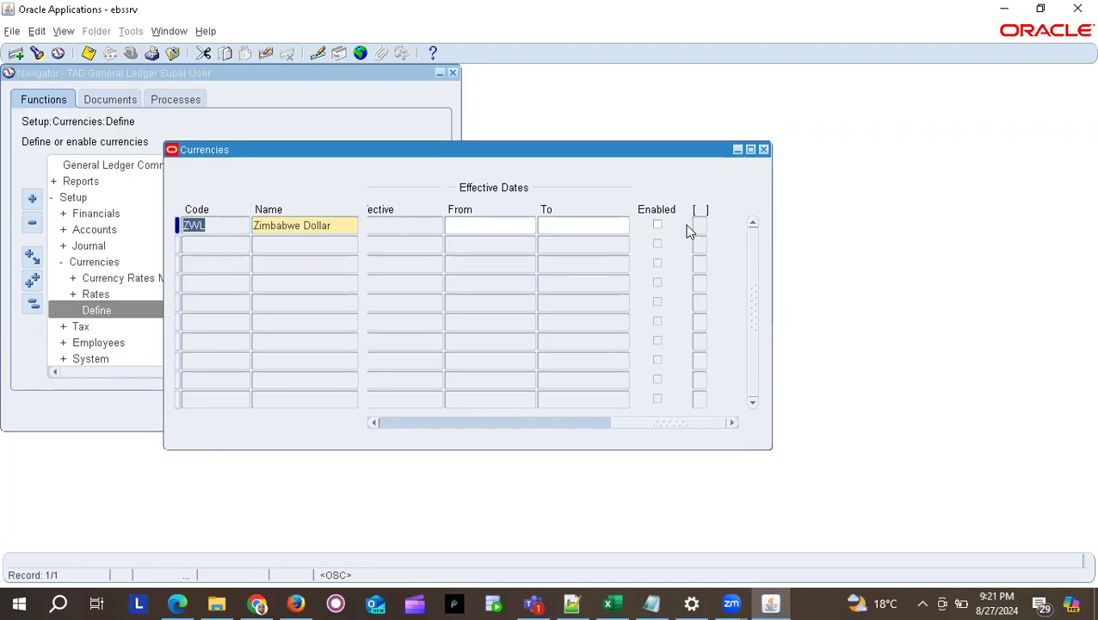
# Search the currency list for %United%.
pyautogui.click(37, 52)
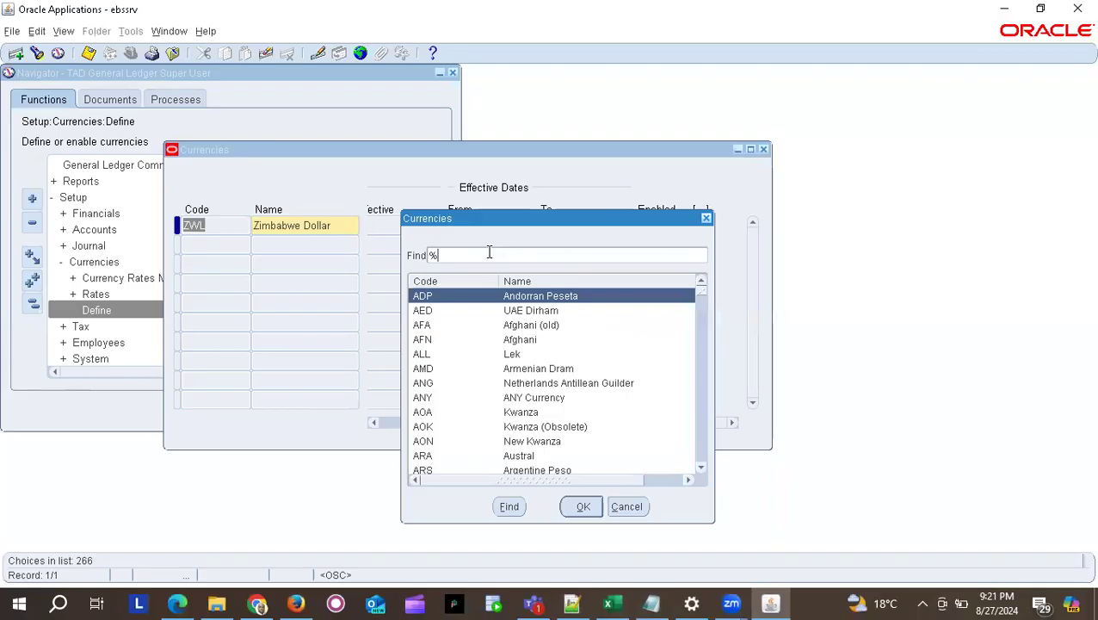
pyautogui.write('United%')
pyautogui.press('Return')
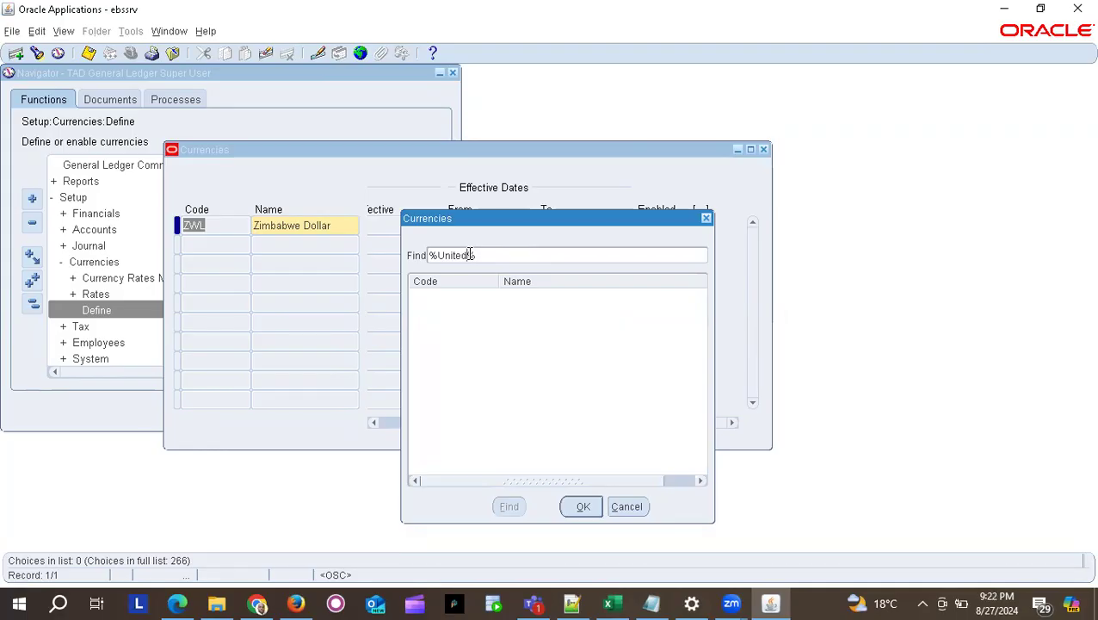
# Change the currency search to %US% and load the USD US dollar record.
pyautogui.click(470, 254)
pyautogui.press('BackSpace')
pyautogui.press('BackSpace')
pyautogui.press('BackSpace')
pyautogui.press('BackSpace')
pyautogui.press('BackSpace')
pyautogui.write('S')
pyautogui.press('Return')
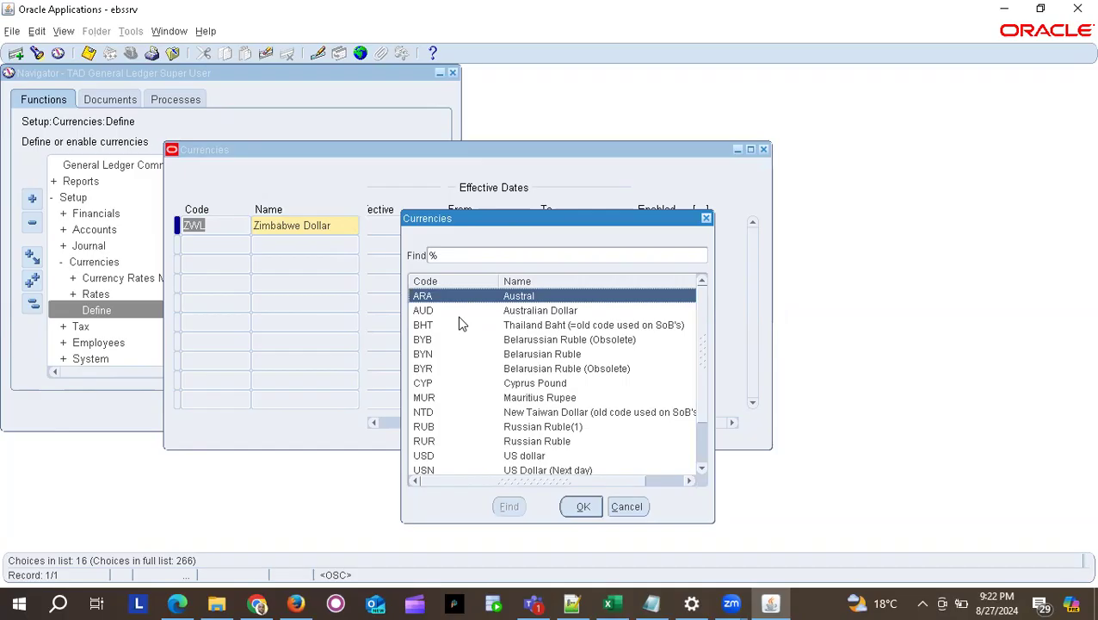
pyautogui.click(702, 468)
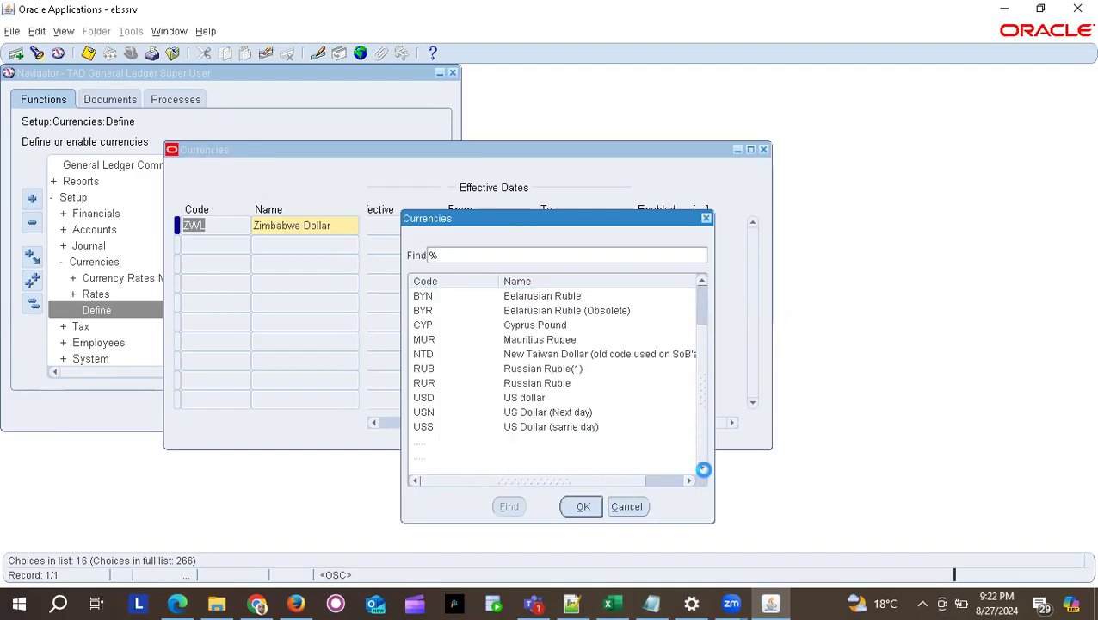
pyautogui.click(519, 400)
pyautogui.doubleClick(519, 400)
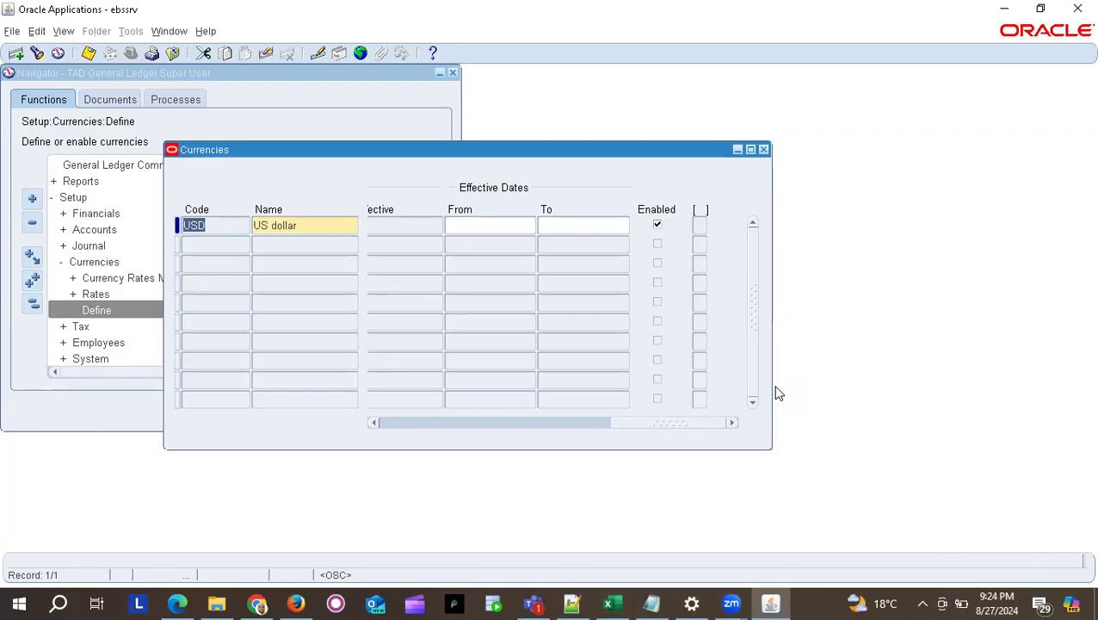
# Switch to the Oracle Financials Implementation workbook and insert a blank row above the Create/Define Primary Ledger task in the setup checklist.
pyautogui.hotkey('alt', 'Tab')
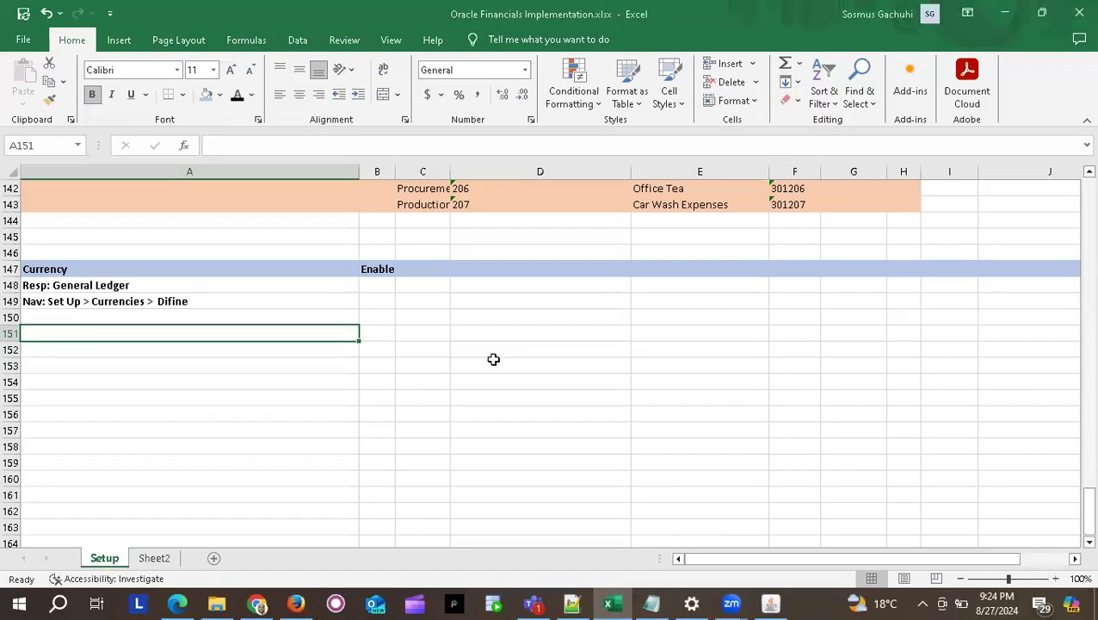
pyautogui.scroll(15, 268, 332)
pyautogui.scroll(3, 267, 332)
pyautogui.scroll(-9, 267, 331)
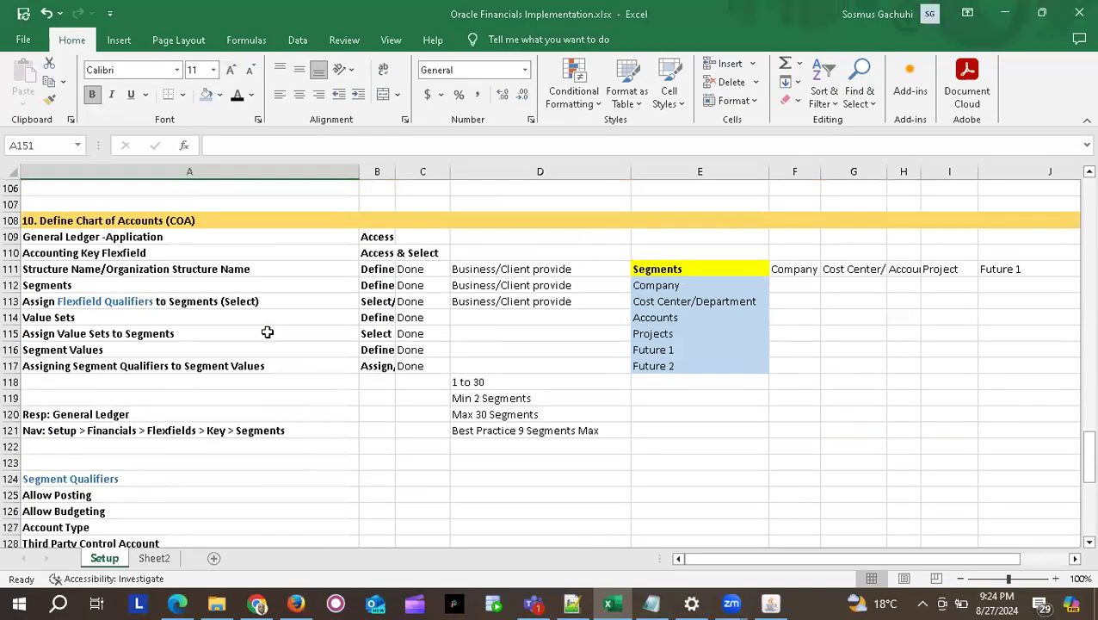
pyautogui.scroll(18, 267, 331)
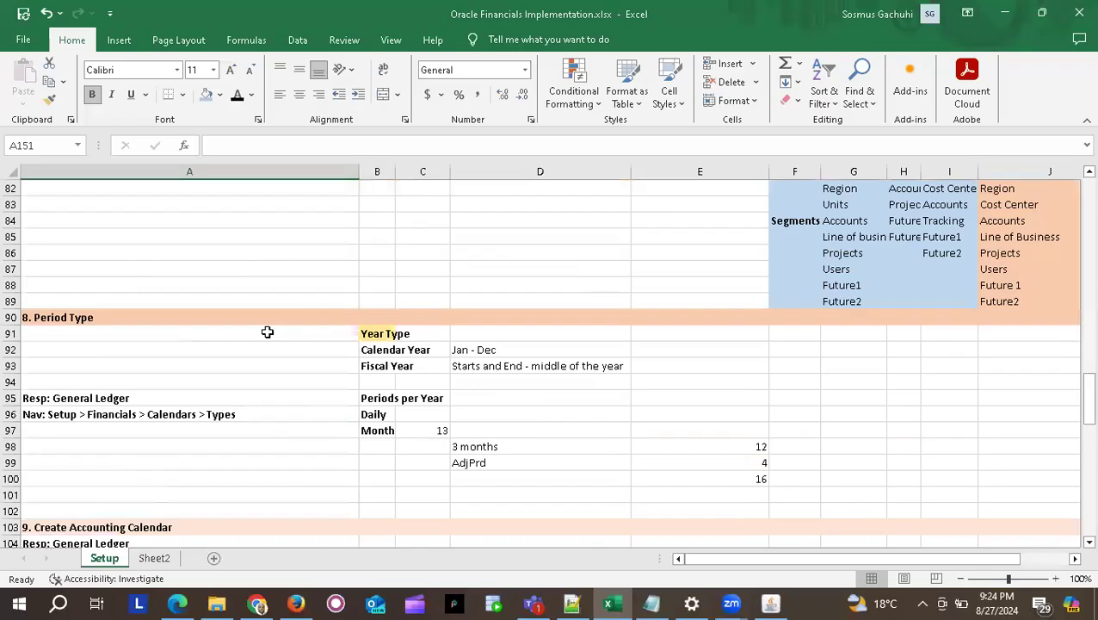
pyautogui.scroll(7, 268, 331)
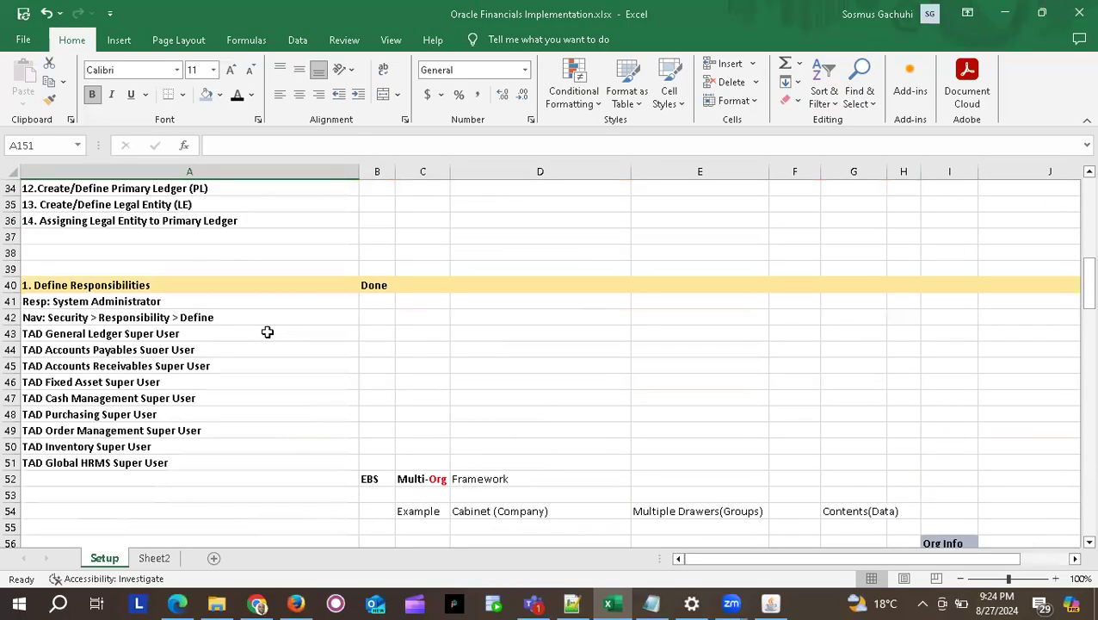
pyautogui.scroll(3, 268, 331)
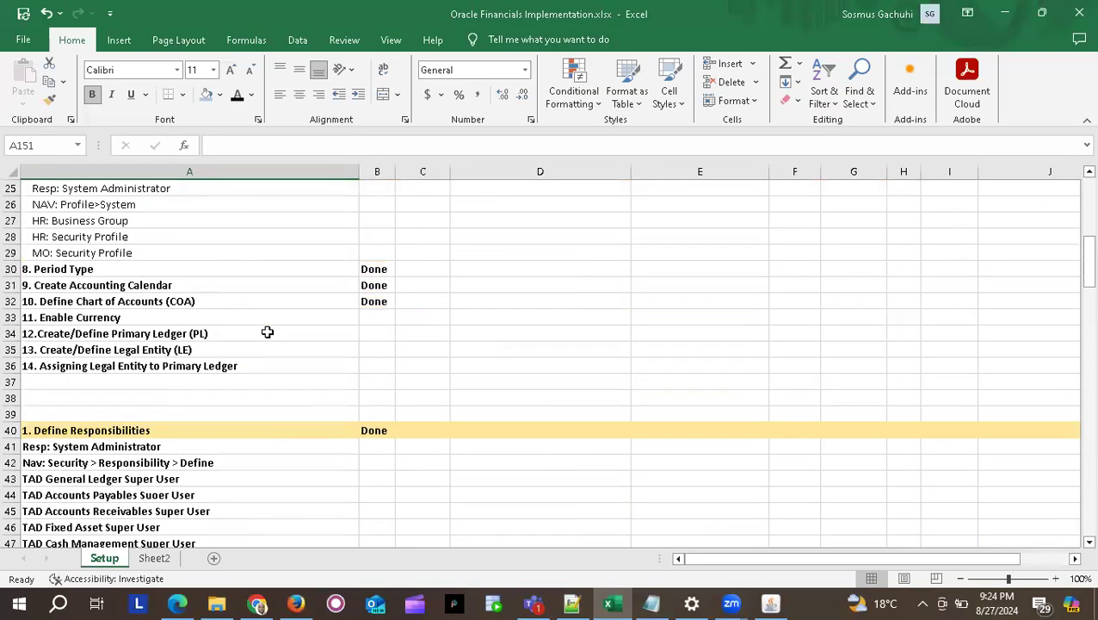
pyautogui.click(10, 333)
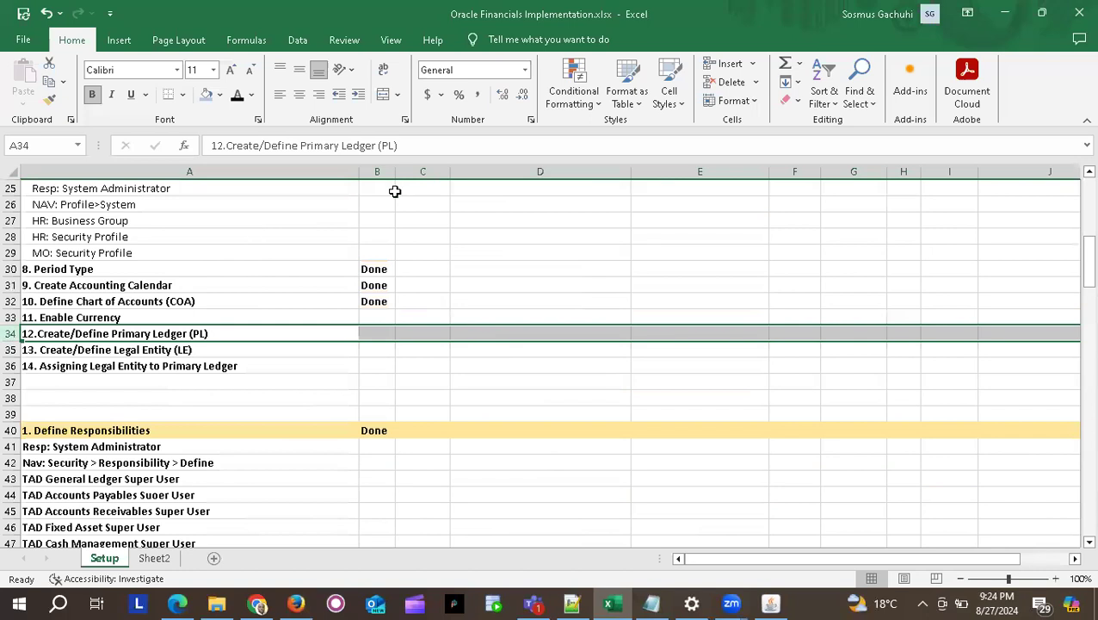
pyautogui.click(723, 65)
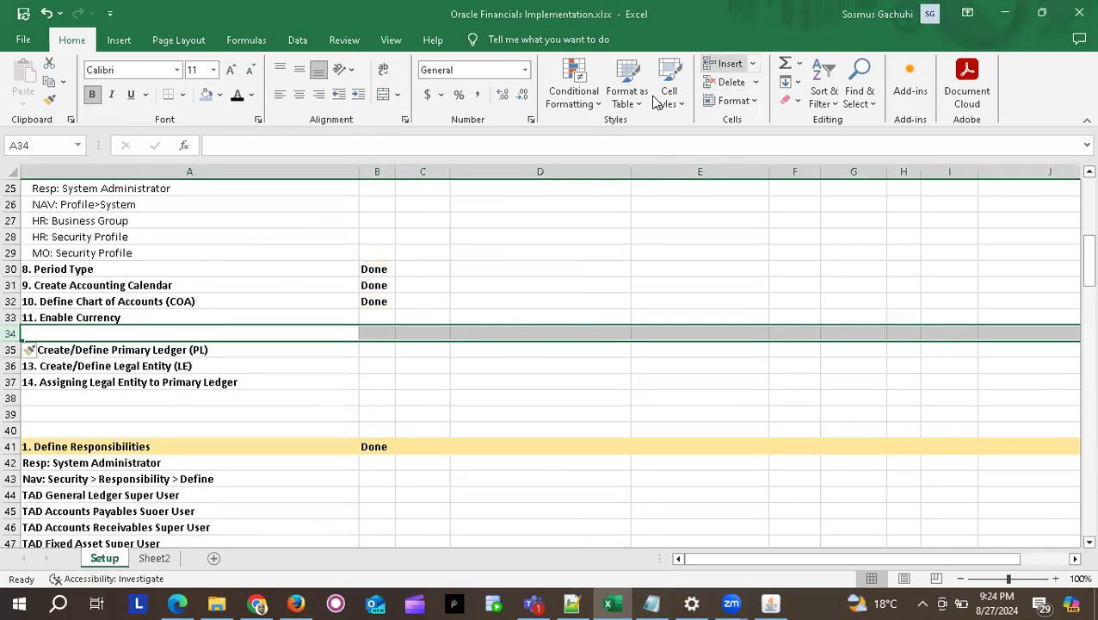
# Enter 12. Accounting Setup Manager as a new checklist task in A34.
pyautogui.click(115, 336)
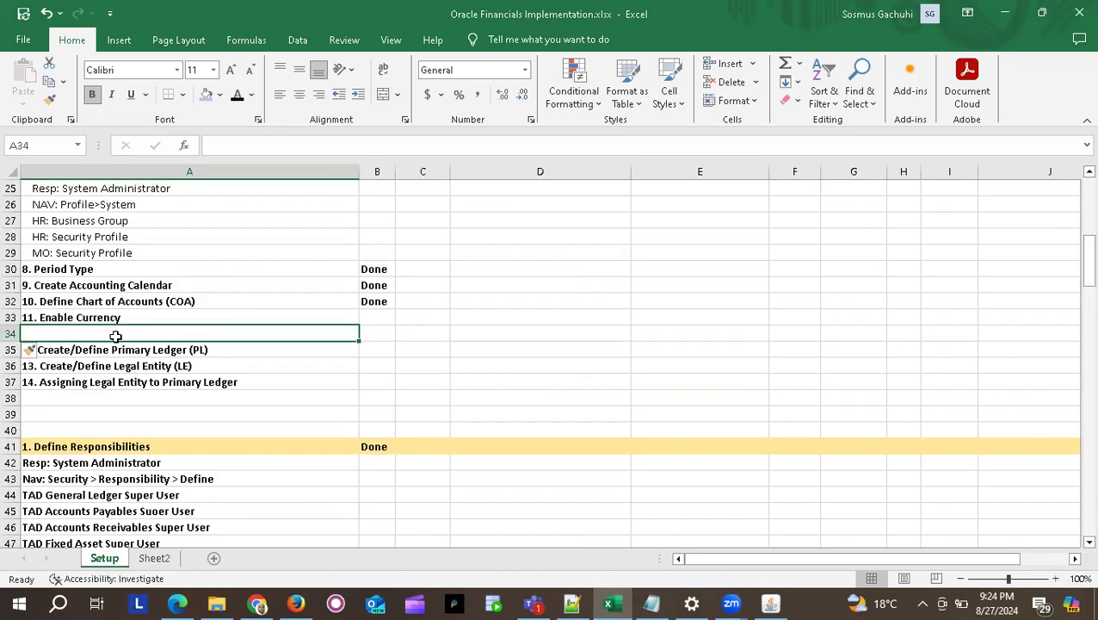
pyautogui.write('12. Accounting Setup Manager')
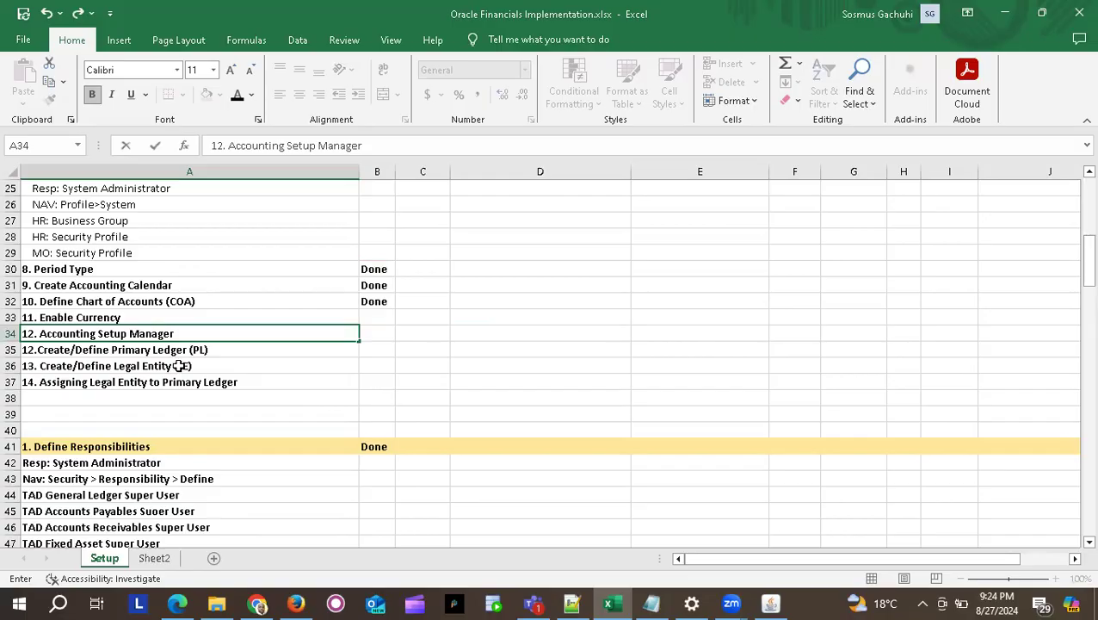
pyautogui.click(148, 361)
# Renumber the Create/Define Primary Ledger, Create/Define Legal Entity and Assigning Legal Entity to Primary Ledger tasks as 13, 14 and 15.
pyautogui.doubleClick(30, 349)
pyautogui.press('BackSpace')
pyautogui.write('3')
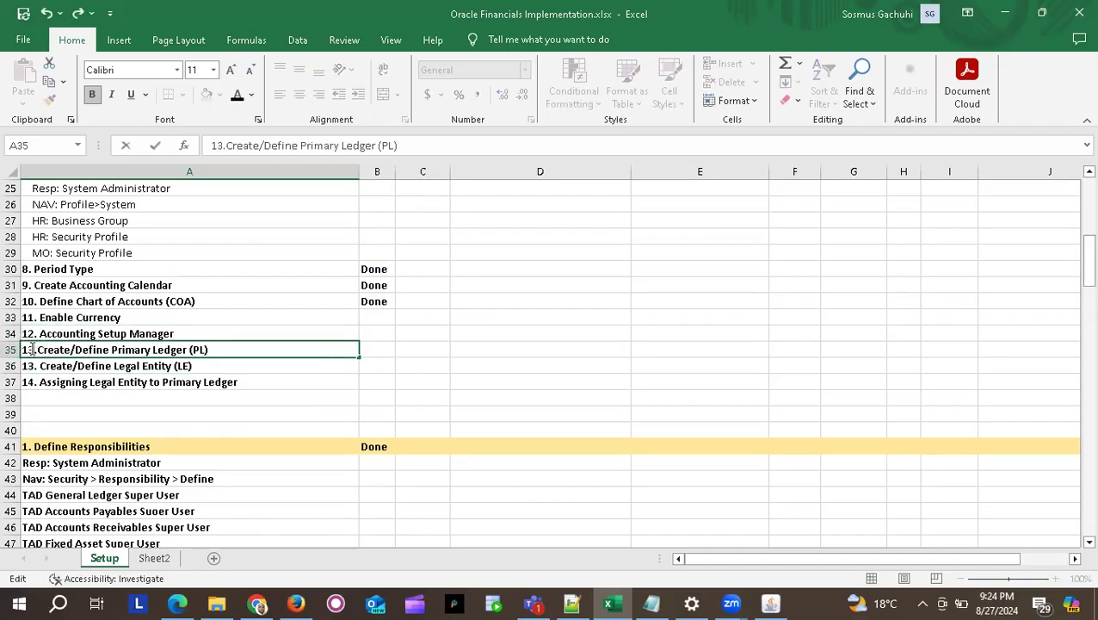
pyautogui.click(29, 365)
pyautogui.doubleClick(41, 365)
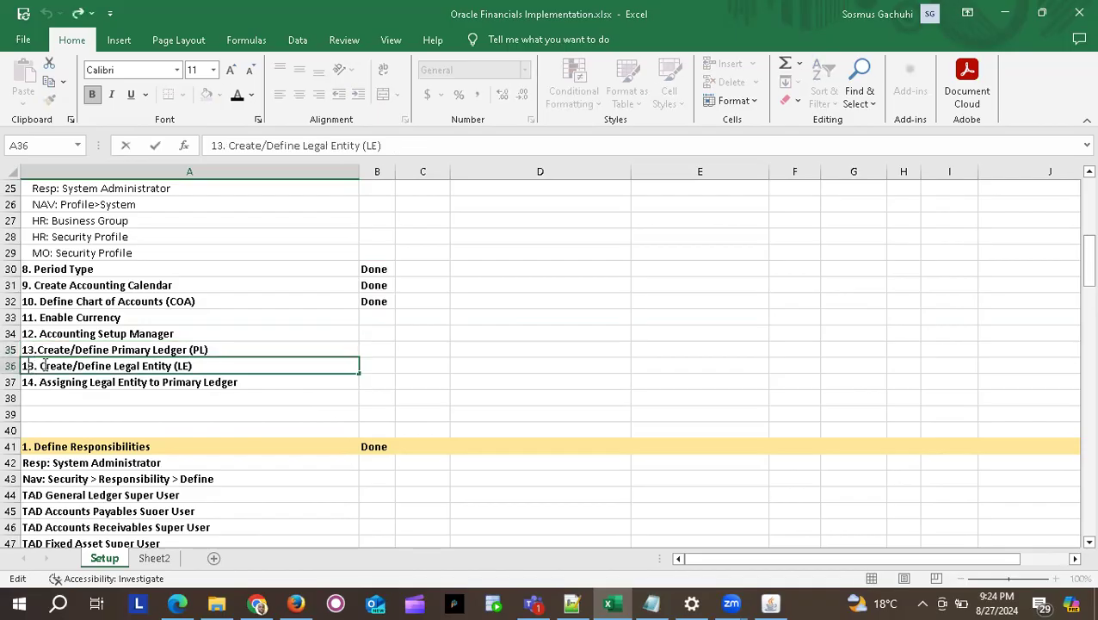
pyautogui.press('BackSpace')
pyautogui.write('4')
pyautogui.click(30, 382)
pyautogui.doubleClick(28, 382)
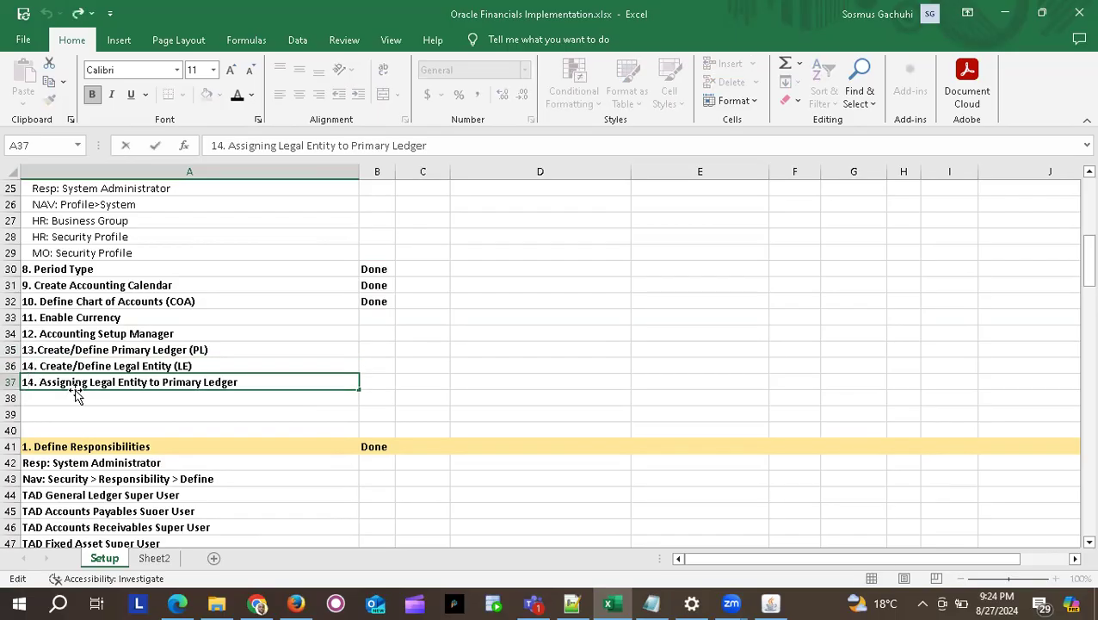
pyautogui.press('Delete')
pyautogui.write('5')
pyautogui.press('Return')
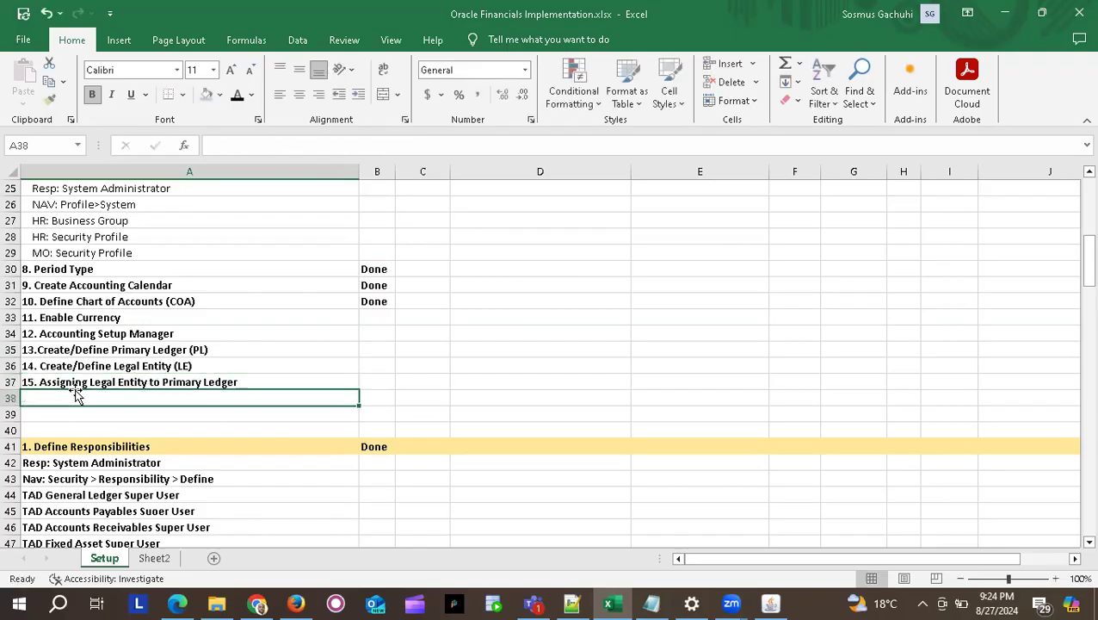
pyautogui.click(114, 351)
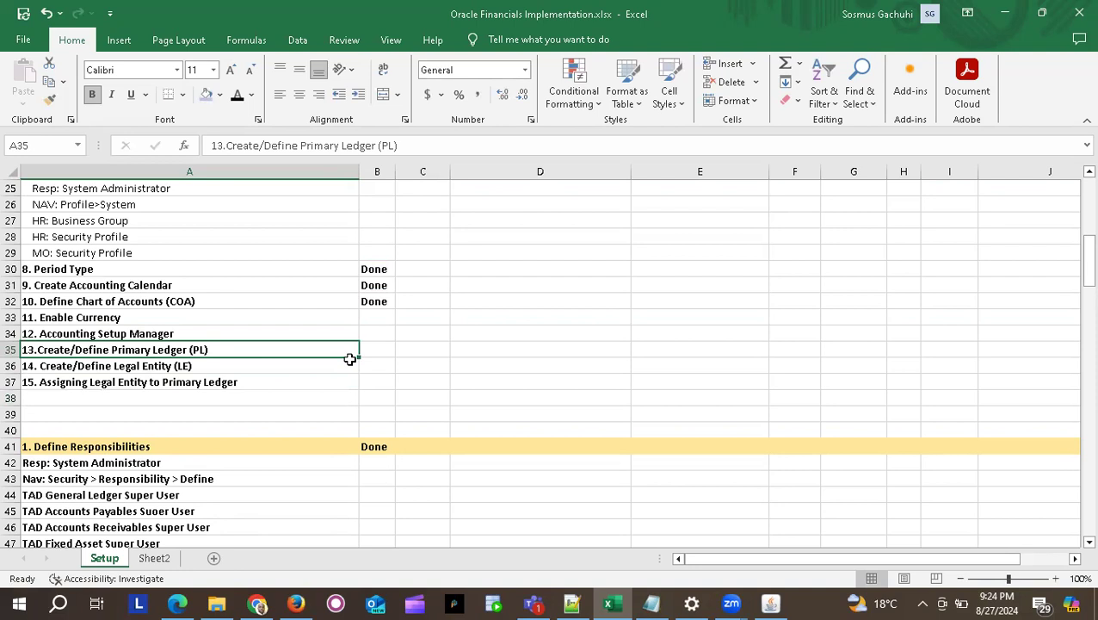